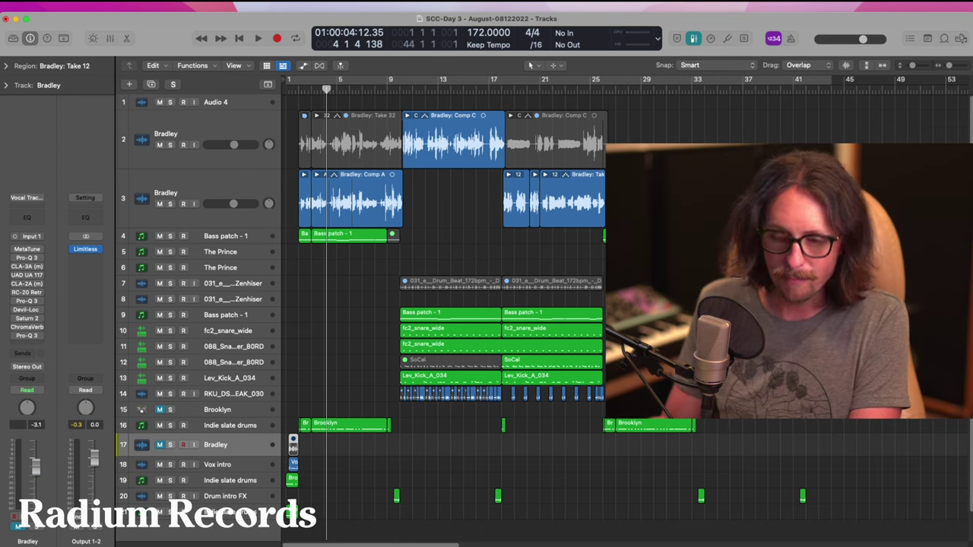
- Show the browser and look at its All Files view before returning to the project's own audio files
{"action": "key", "text": "f"}
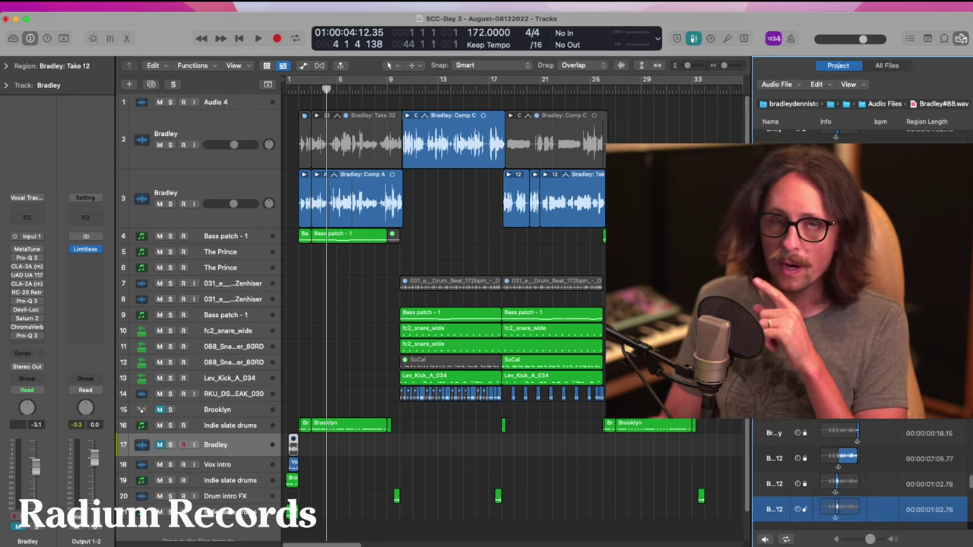
{"action": "left_click", "coordinate": [887, 65]}
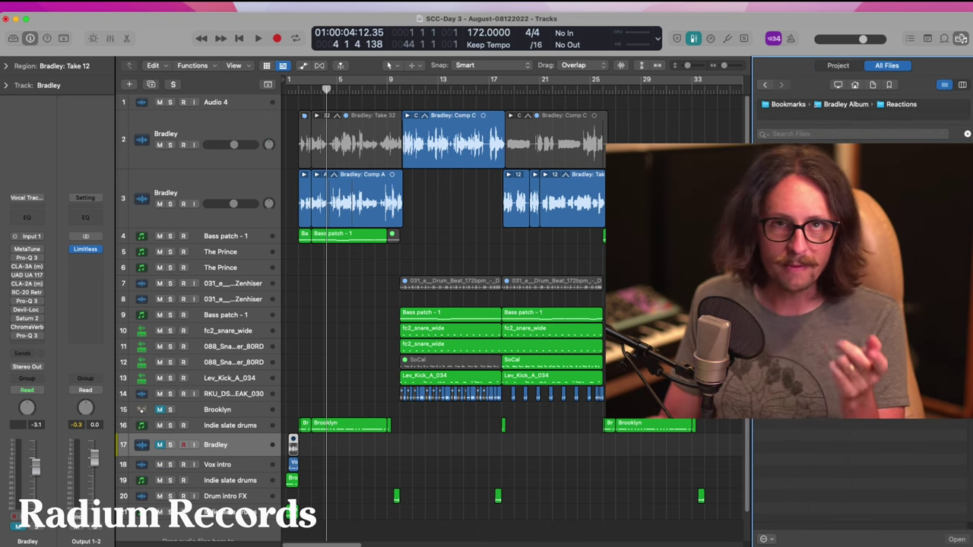
{"action": "left_click", "coordinate": [838, 65]}
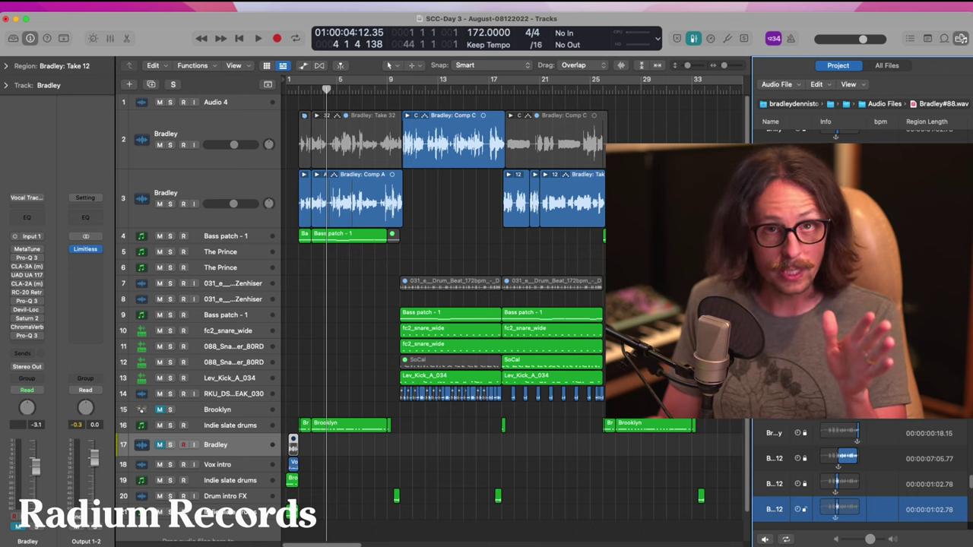
- Select all unused regions and files in the project's audio list and delete them
{"action": "left_click", "coordinate": [787, 86]}
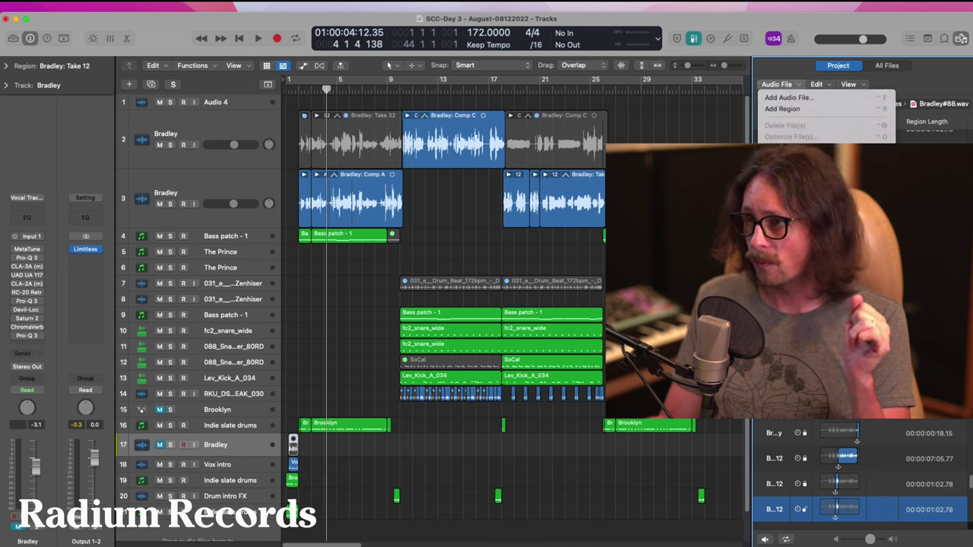
{"action": "left_click", "coordinate": [823, 86]}
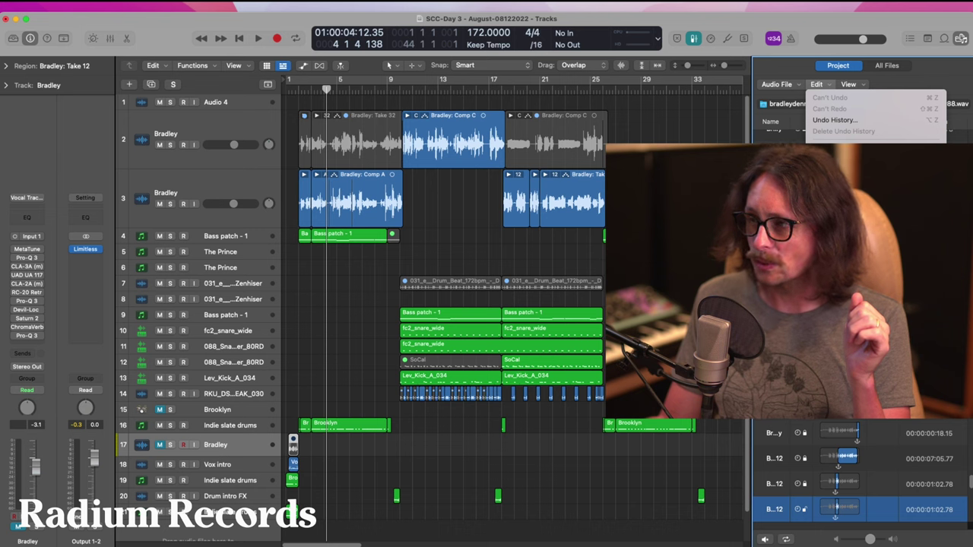
{"action": "key", "text": "super+a"}
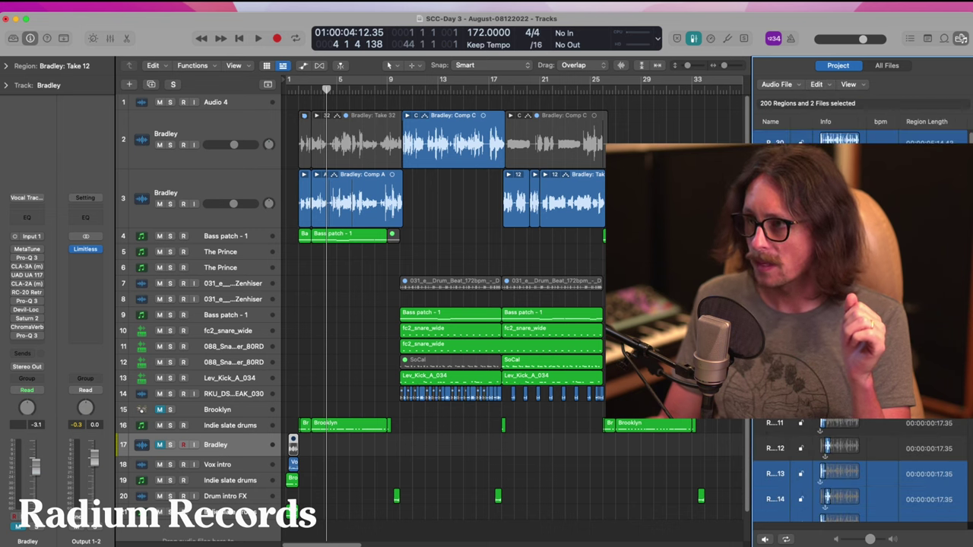
{"action": "scroll", "coordinate": [861, 327], "scroll_direction": "down", "scroll_amount": 20}
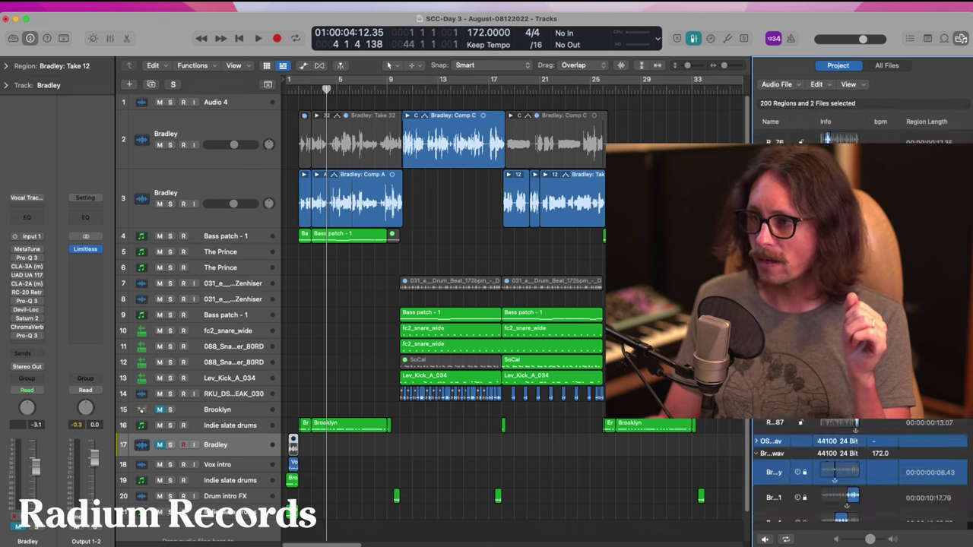
{"action": "scroll", "coordinate": [860, 471], "scroll_direction": "down", "scroll_amount": 10}
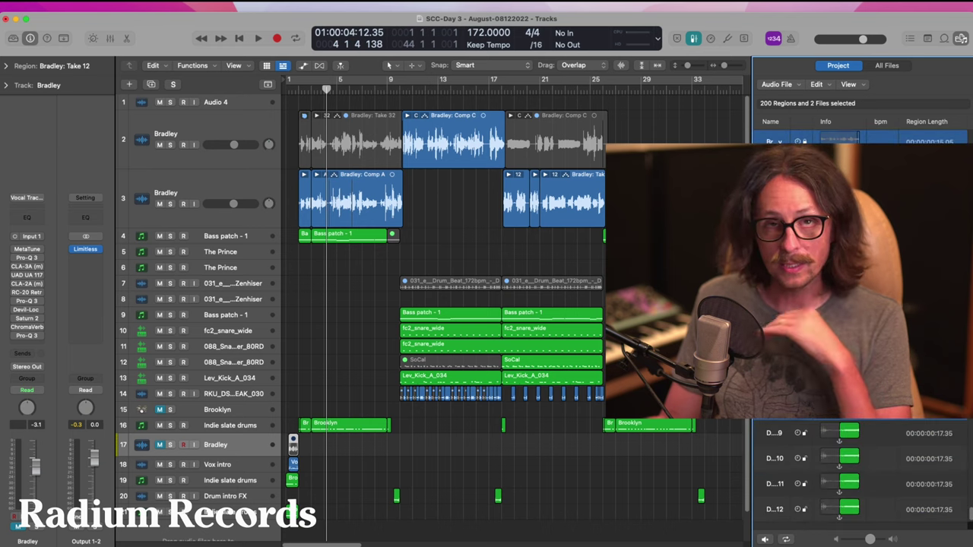
{"action": "left_click", "coordinate": [819, 85]}
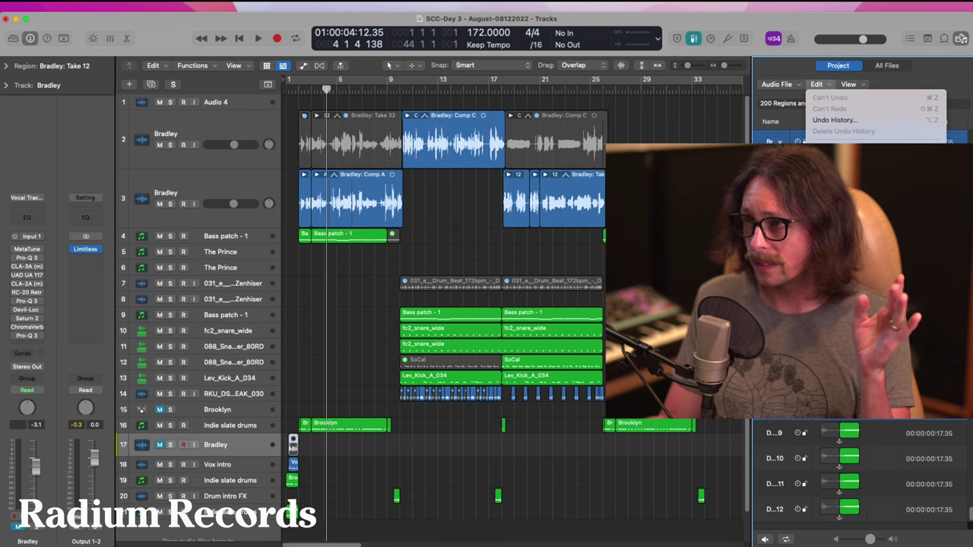
{"action": "left_click", "coordinate": [827, 181]}
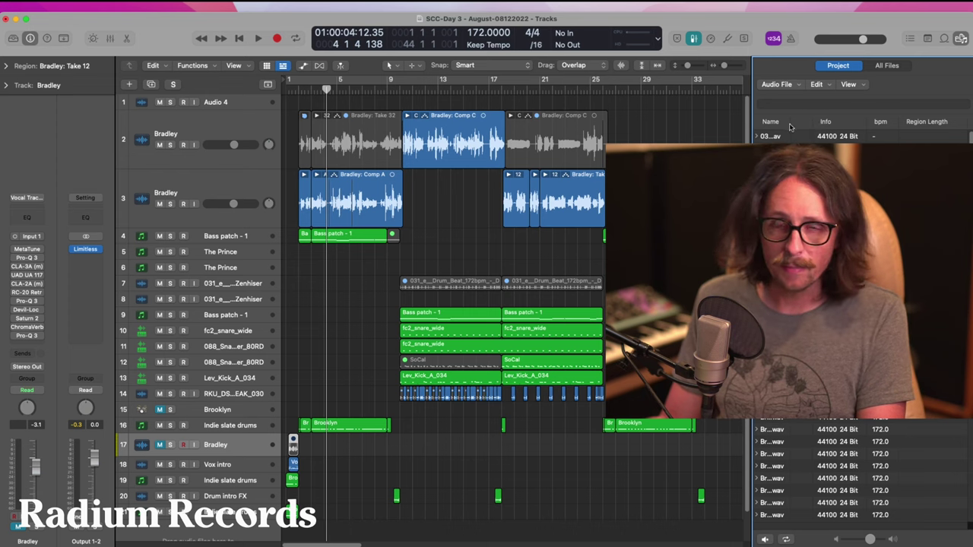
- Widen the Name column to review the full names of the remaining audio files, then hide the browser
{"action": "left_click_drag", "start_coordinate": [819, 123], "coordinate": [905, 129]}
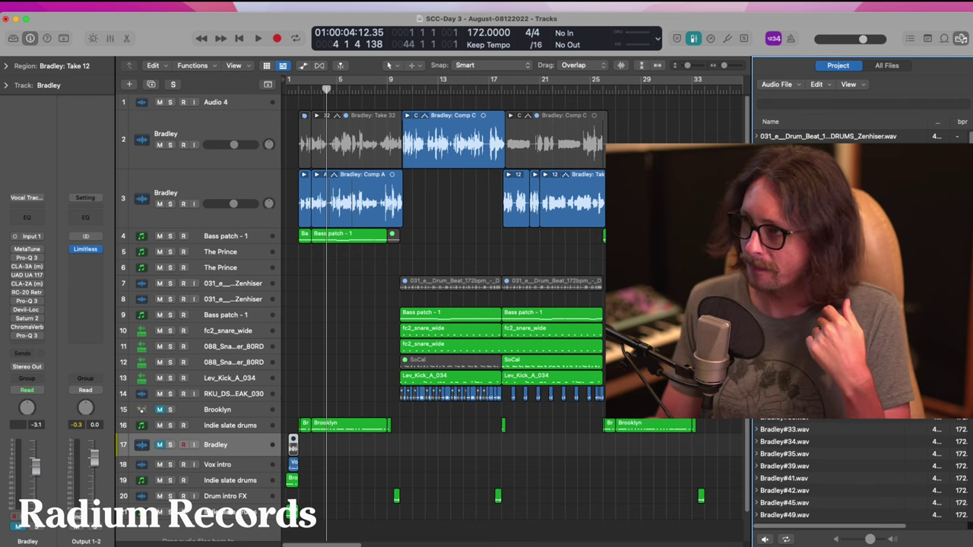
{"action": "scroll", "coordinate": [859, 327], "scroll_direction": "down", "scroll_amount": 10}
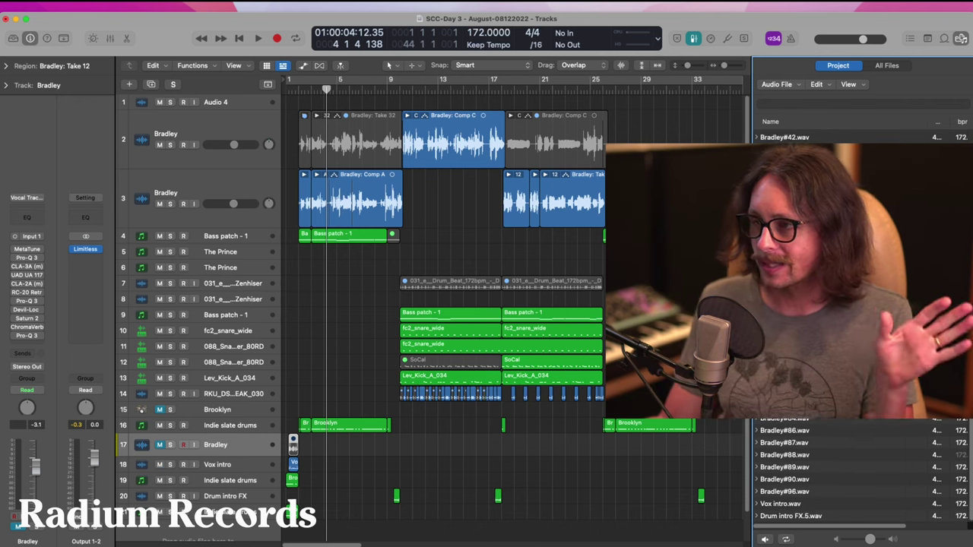
{"action": "scroll", "coordinate": [859, 327], "scroll_direction": "up", "scroll_amount": 10}
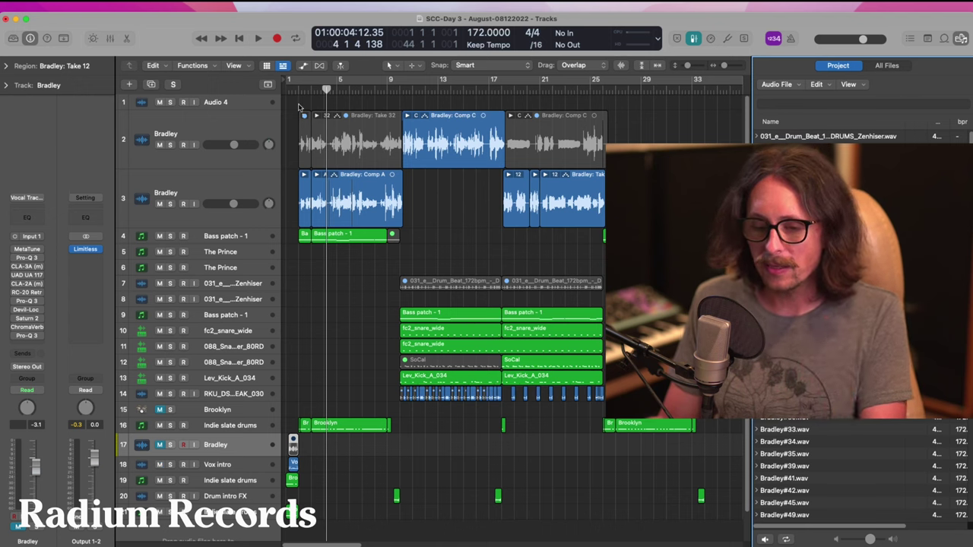
{"action": "key", "text": "f"}
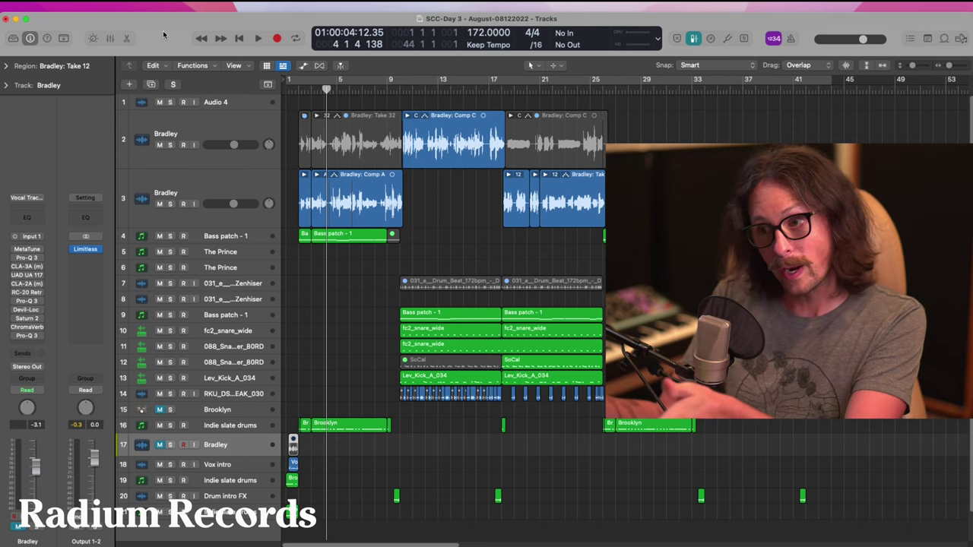
- Save the project under the new name SCC-Day 4 - August-08142022 in the SCC-Day 1 - August folder
{"action": "left_click", "coordinate": [80, 4]}
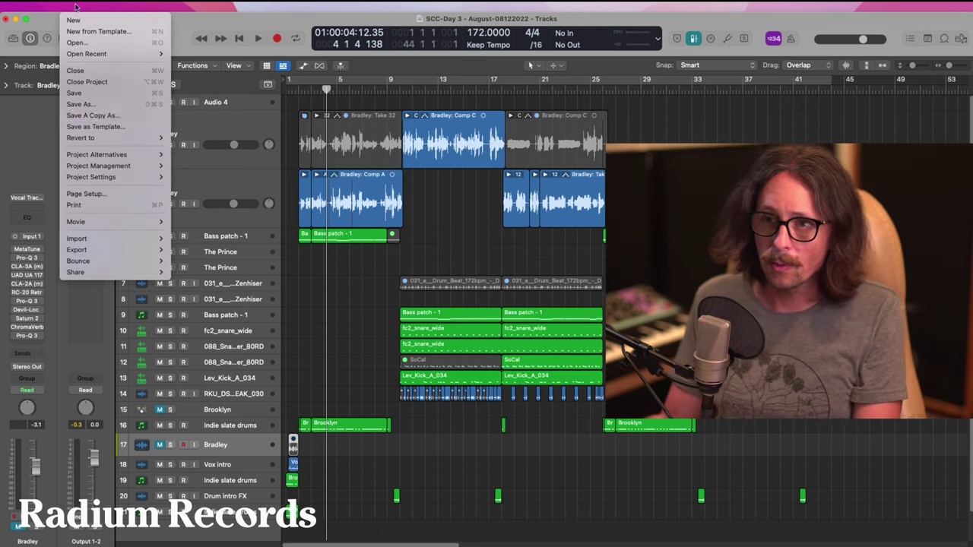
{"action": "left_click", "coordinate": [414, 134]}
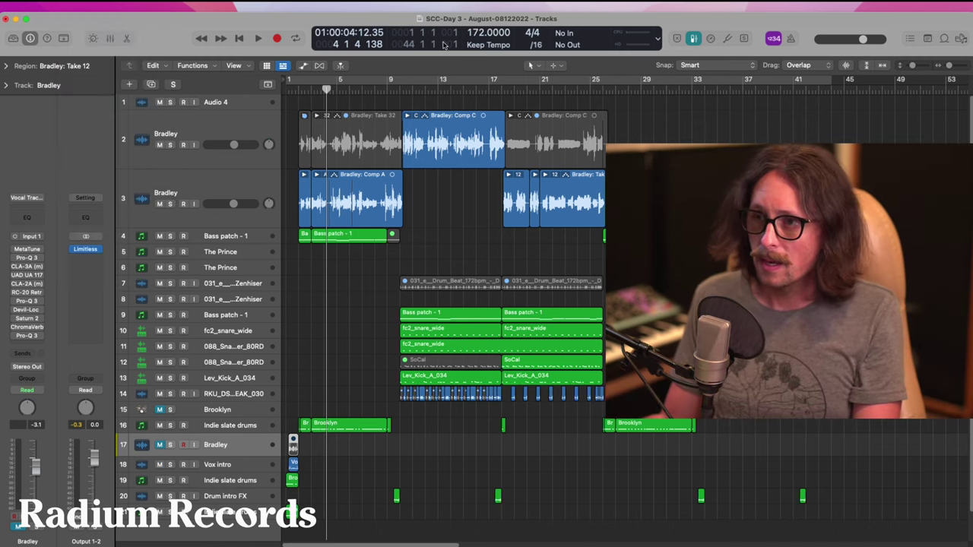
{"action": "key", "text": "shift+super+s"}
{"action": "key", "text": "Left"}
{"action": "key", "text": "Right"}
{"action": "key", "text": "Right"}
{"action": "key", "text": "Right"}
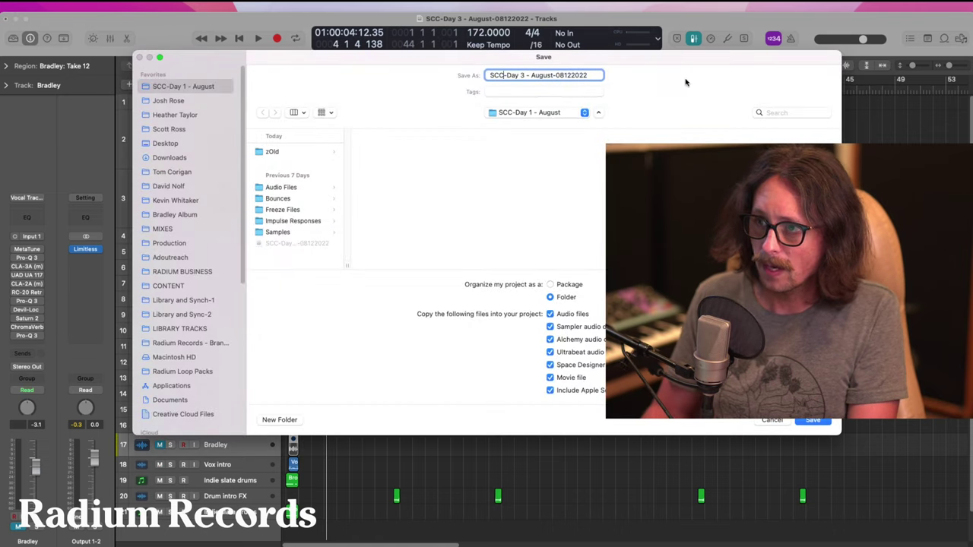
{"action": "key", "text": "BackSpace"}
{"action": "type", "text": "4"}
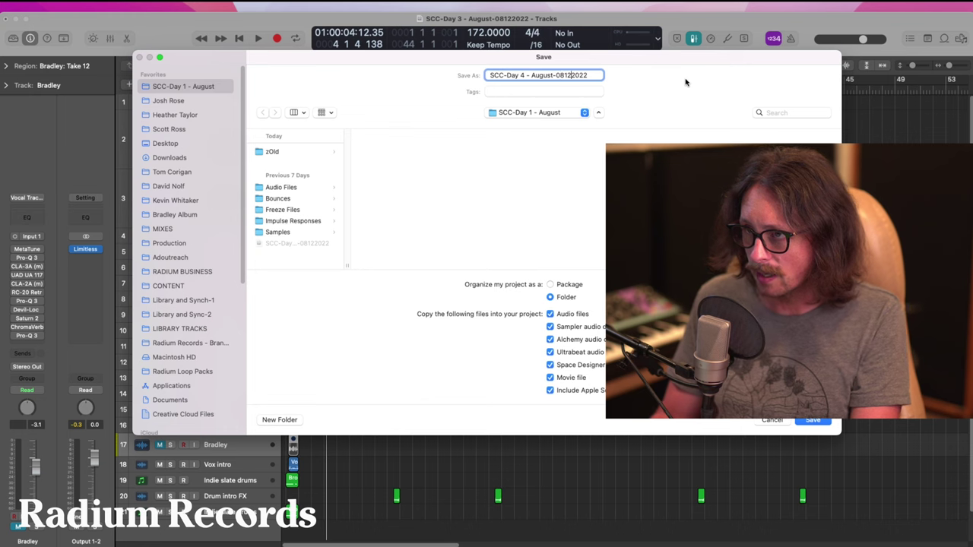
{"action": "type", "text": "4"}
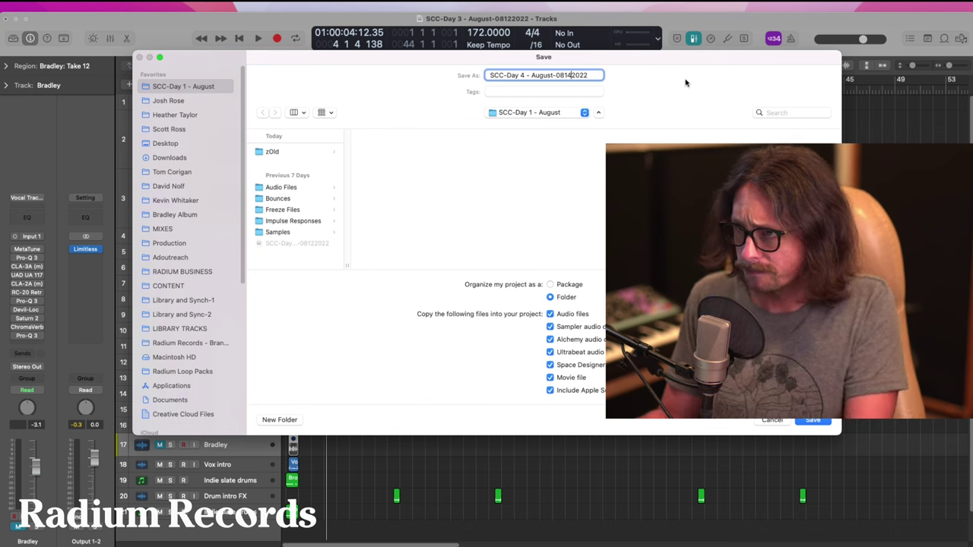
{"action": "left_click", "coordinate": [814, 421]}
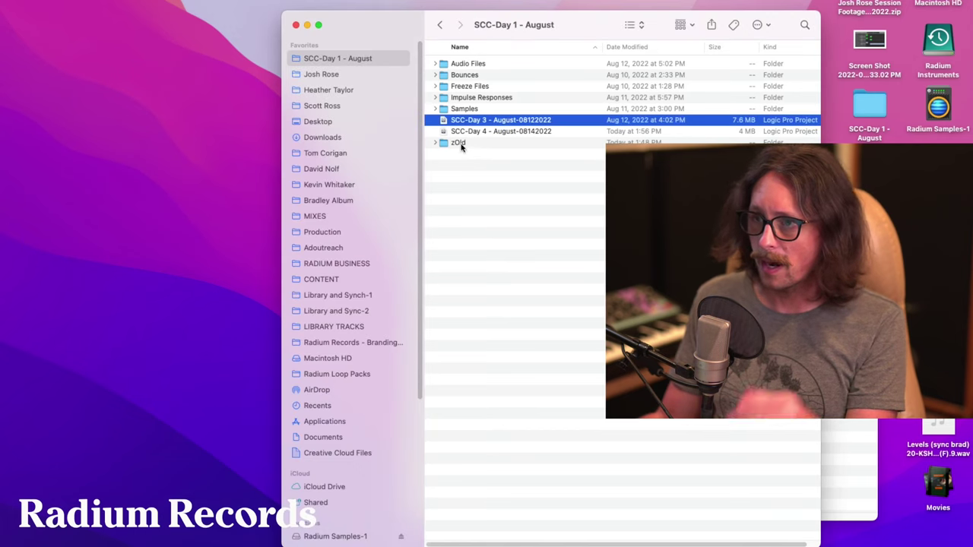
- Check the contents of the zOld folder and move the SCC-Day 3 - August-08122022 project into it
{"action": "left_click", "coordinate": [459, 144]}
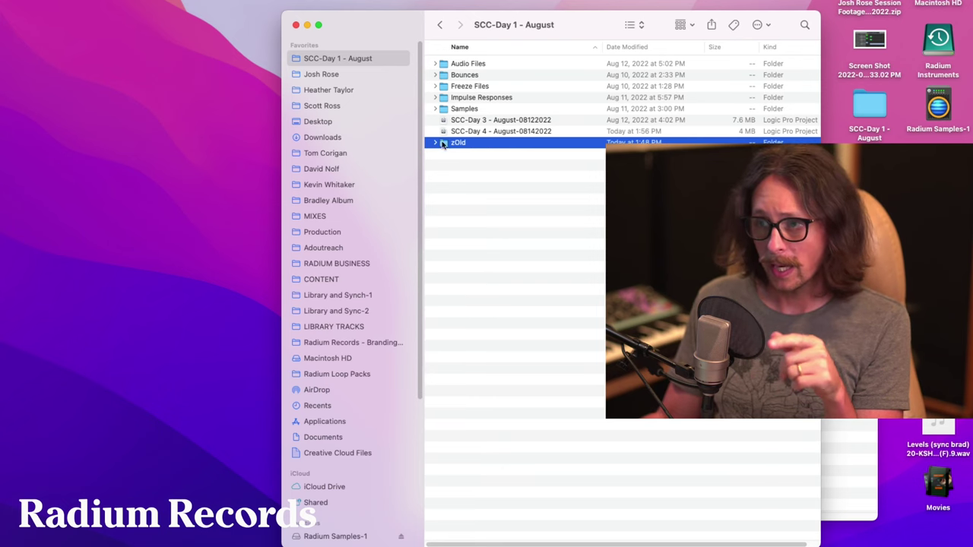
{"action": "left_click", "coordinate": [435, 143]}
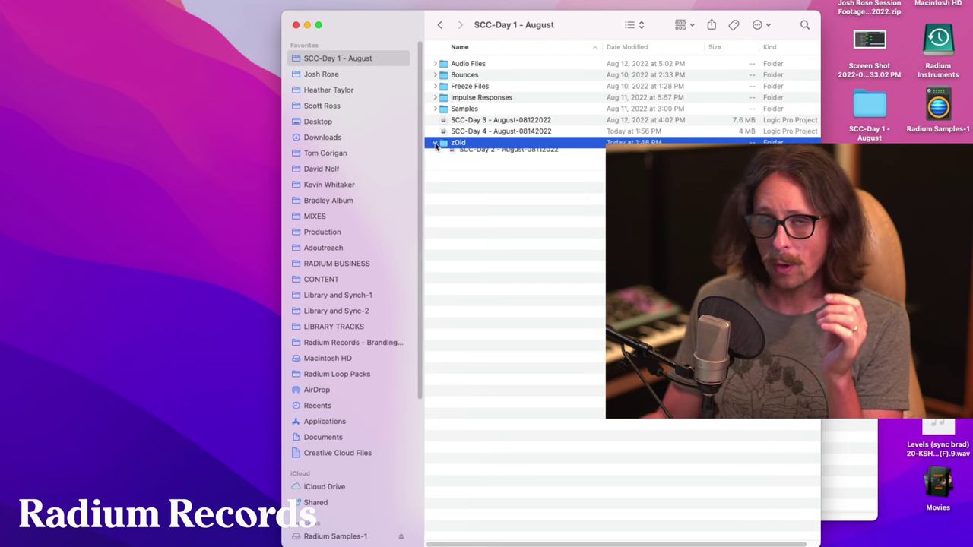
{"action": "left_click", "coordinate": [435, 143]}
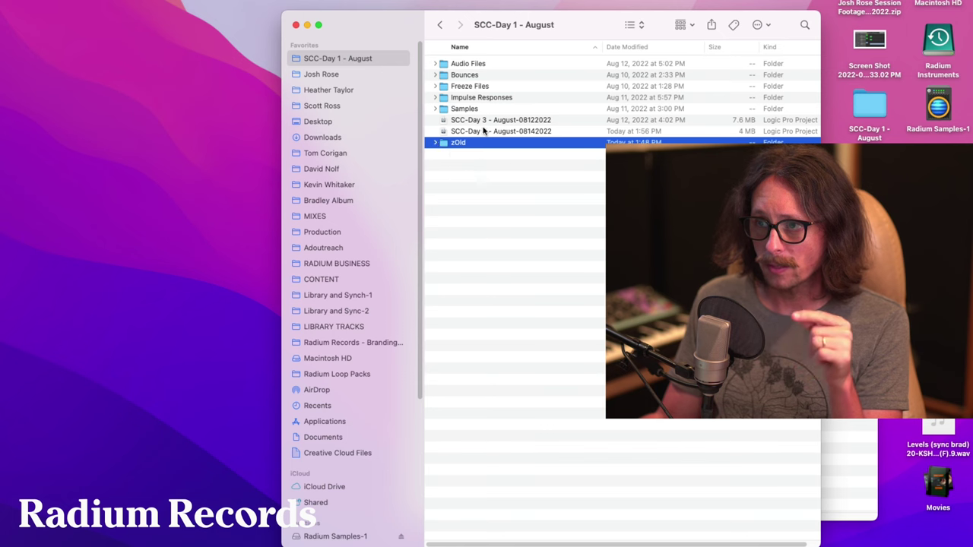
{"action": "left_click_drag", "start_coordinate": [481, 122], "coordinate": [464, 142]}
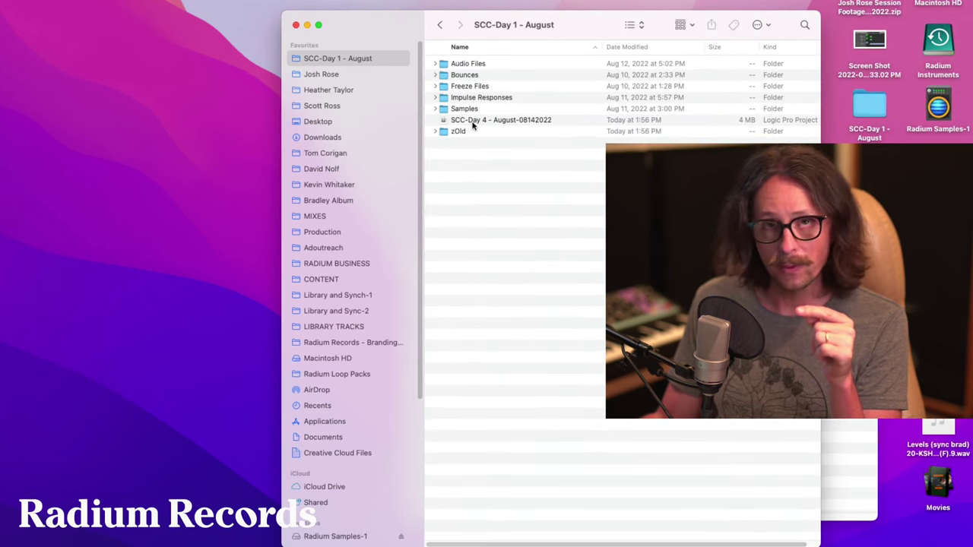
- Compare the file organization in several client folders with the SCC-Day 1 - August folder and its SCC-Day 4 project
{"action": "left_click", "coordinate": [486, 122]}
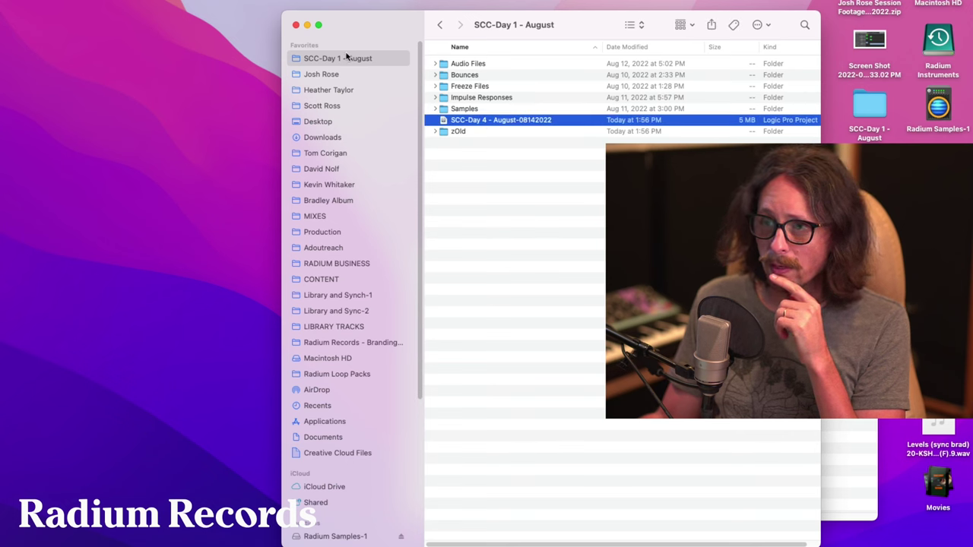
{"action": "left_click", "coordinate": [322, 75]}
{"action": "key", "text": "Down"}
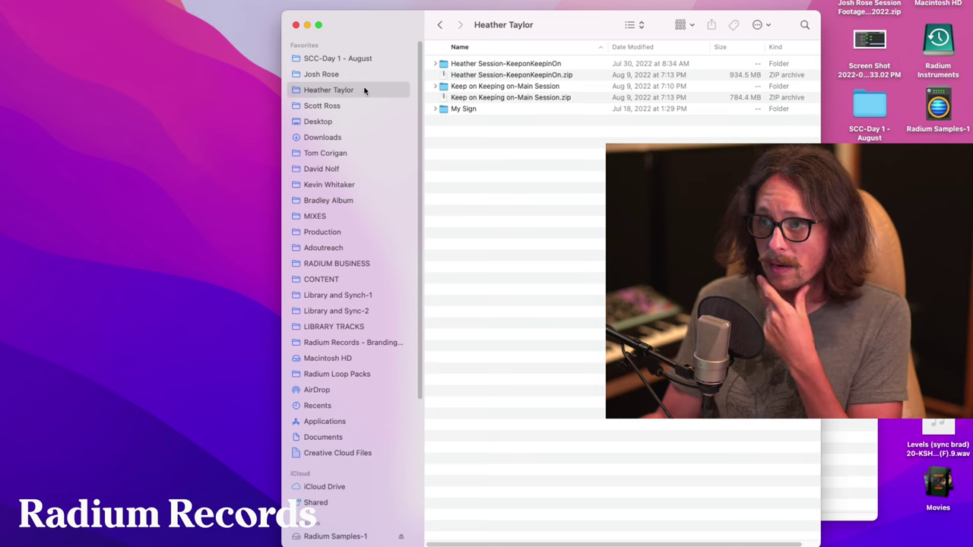
{"action": "left_click", "coordinate": [325, 74]}
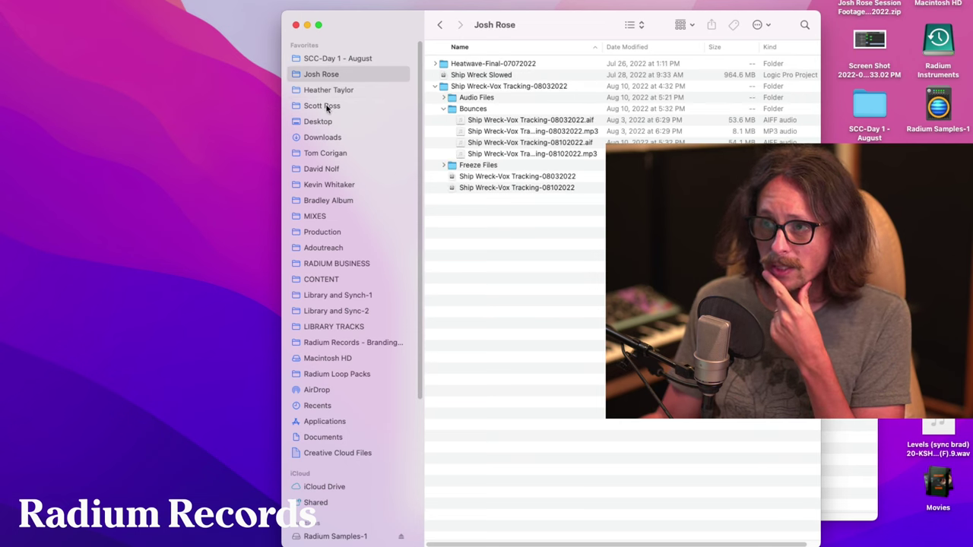
{"action": "left_click", "coordinate": [328, 107]}
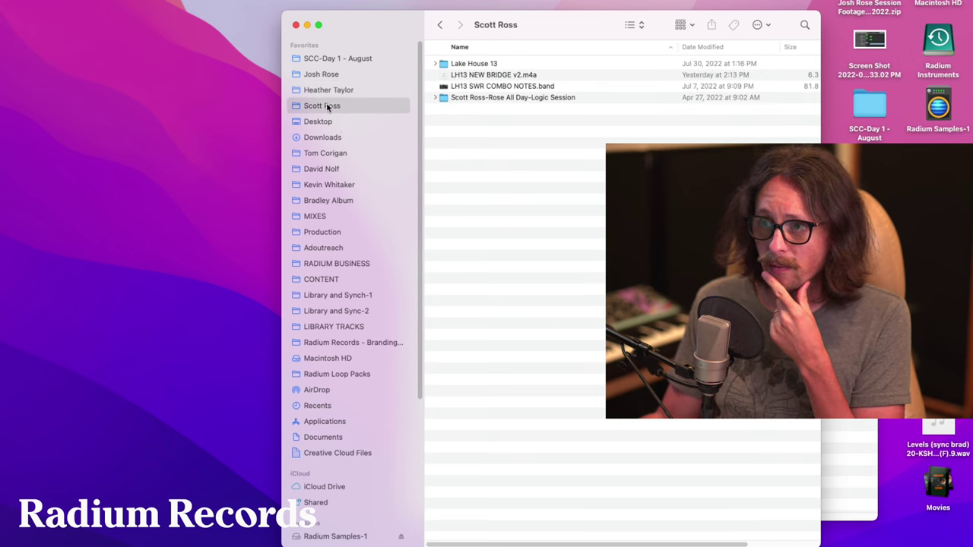
{"action": "left_click", "coordinate": [340, 61]}
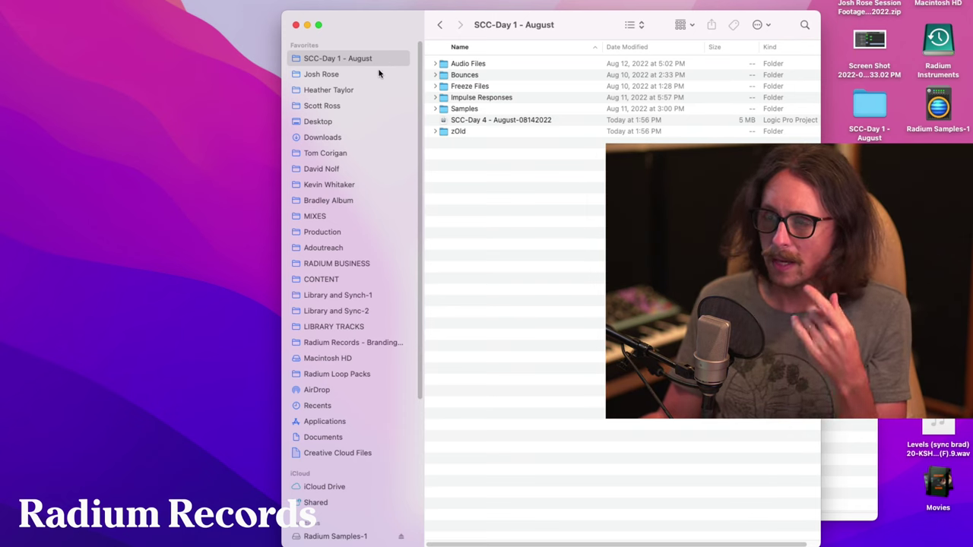
{"action": "left_click", "coordinate": [491, 123]}
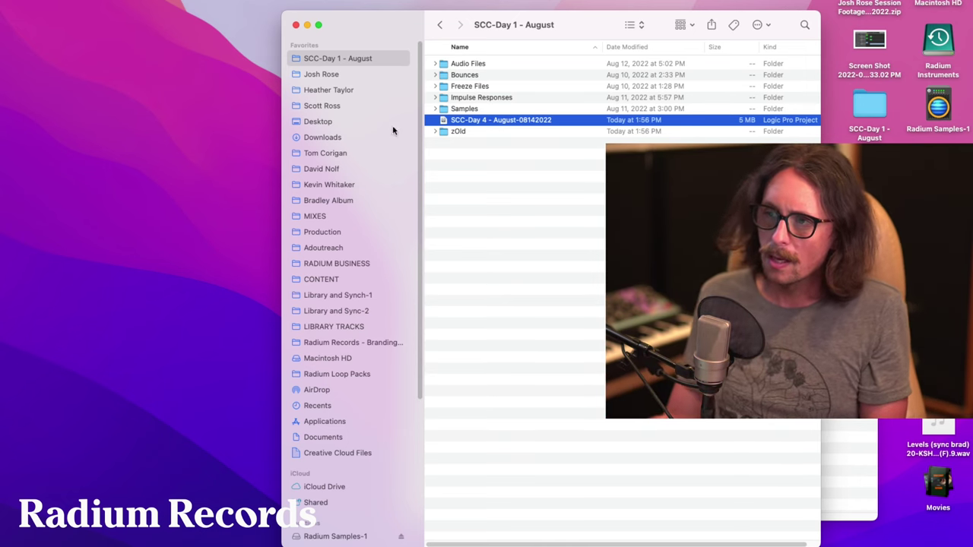
- Expand the zOld folder and move all the older project files back out into the SCC-Day 1 - August folder
{"action": "left_click", "coordinate": [435, 131]}
{"action": "left_click_drag", "start_coordinate": [489, 190], "coordinate": [561, 101]}
{"action": "left_click", "coordinate": [497, 145], "text": "super"}
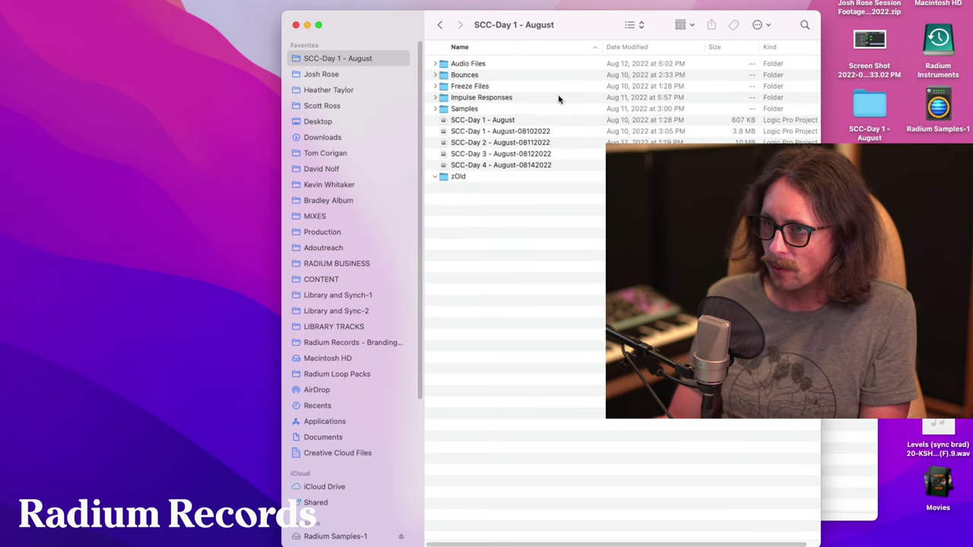
- Move the four SCC-Day 1, Day 2 and Day 3 project files into the zOld folder, leaving SCC-Day 4 outside
{"action": "left_click", "coordinate": [514, 166]}
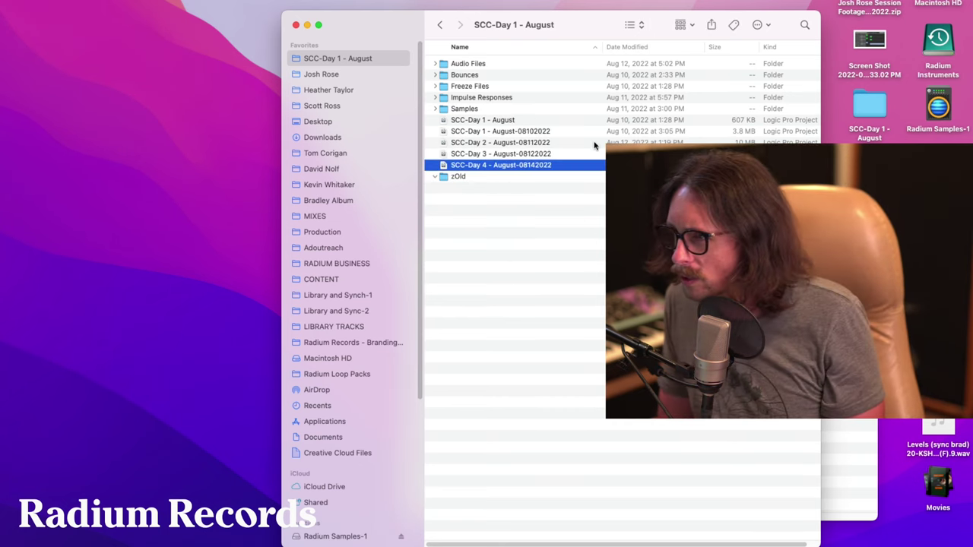
{"action": "left_click", "coordinate": [552, 140]}
{"action": "left_click", "coordinate": [625, 112]}
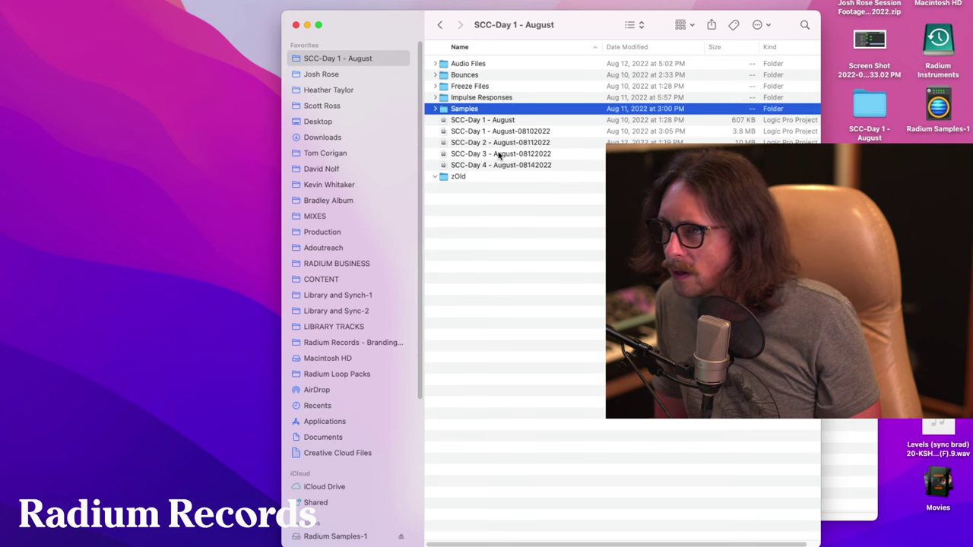
{"action": "left_click", "coordinate": [501, 120]}
{"action": "left_click", "coordinate": [504, 155], "text": "shift"}
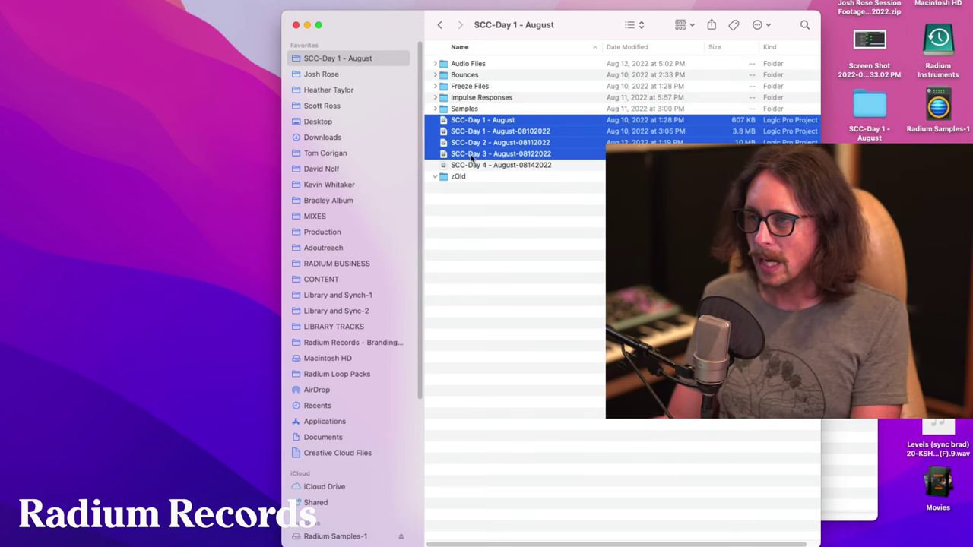
{"action": "left_click_drag", "start_coordinate": [503, 155], "coordinate": [465, 164]}
{"action": "left_click_drag", "start_coordinate": [515, 201], "coordinate": [509, 213]}
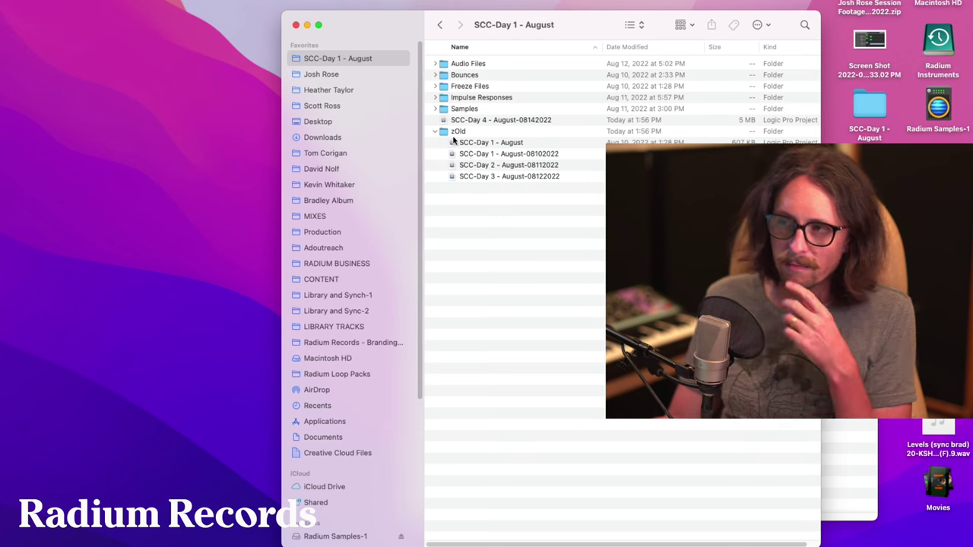
- Collapse zOld in the SCC-Day 1 folder and expand the first client folder in MIXES with its I Called The King (stems) folder
{"action": "left_click", "coordinate": [456, 132]}
{"action": "left_click", "coordinate": [435, 132]}
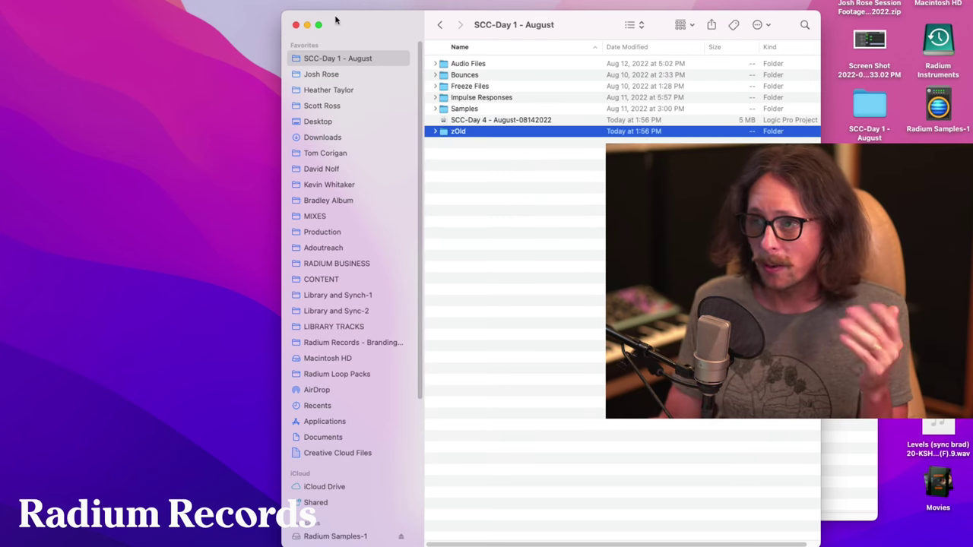
{"action": "left_click", "coordinate": [329, 216]}
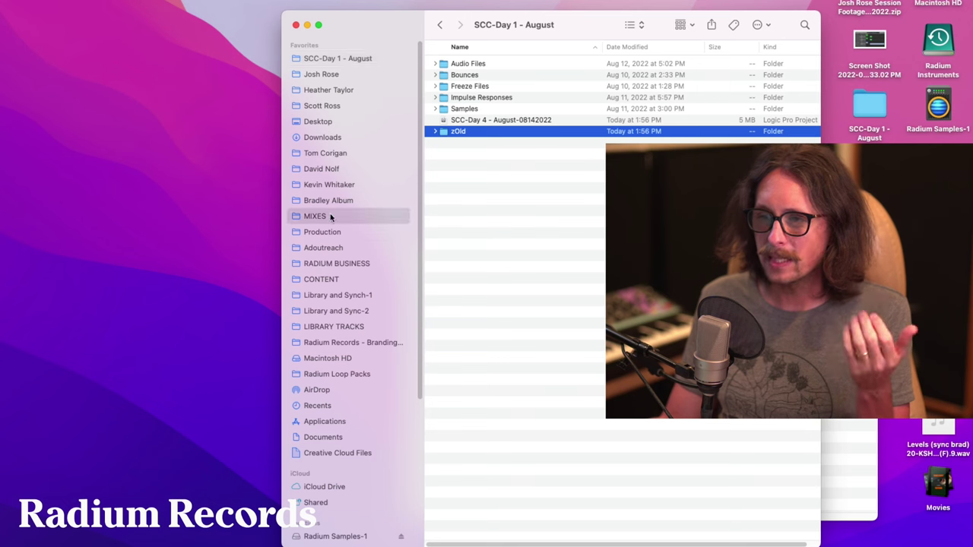
{"action": "left_click", "coordinate": [485, 76]}
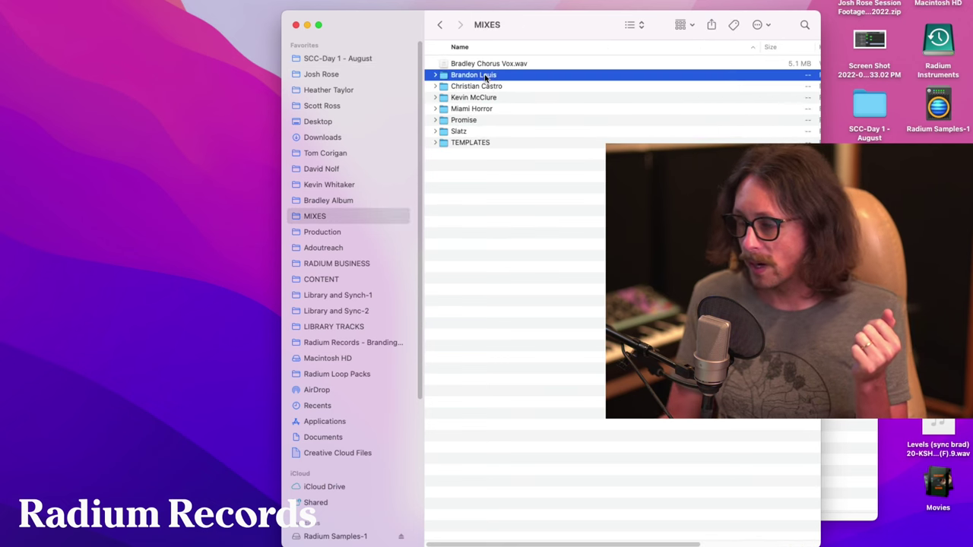
{"action": "key", "text": "Right"}
{"action": "key", "text": "Down"}
{"action": "key", "text": "Right"}
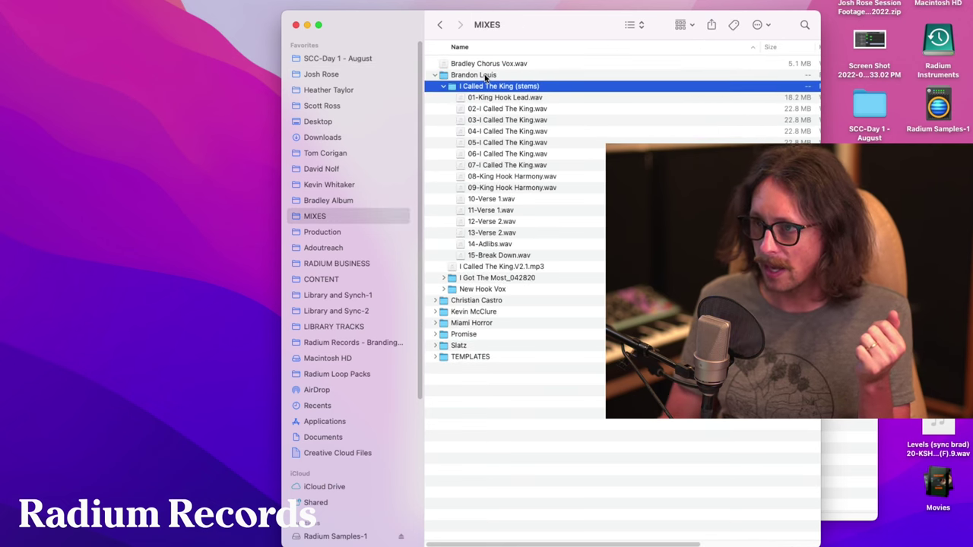
- Collapse the I Called The King (stems) folder and open the I Got The Most_042820 session folder
{"action": "key", "text": "Left"}
{"action": "key", "text": "Down"}
{"action": "key", "text": "Down"}
{"action": "key", "text": "Right"}
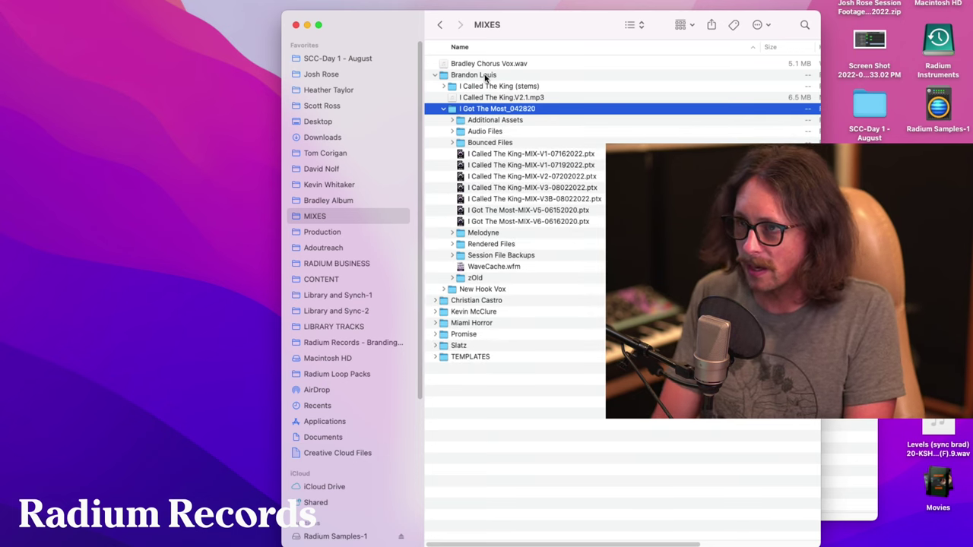
{"action": "key", "text": "super+Down"}
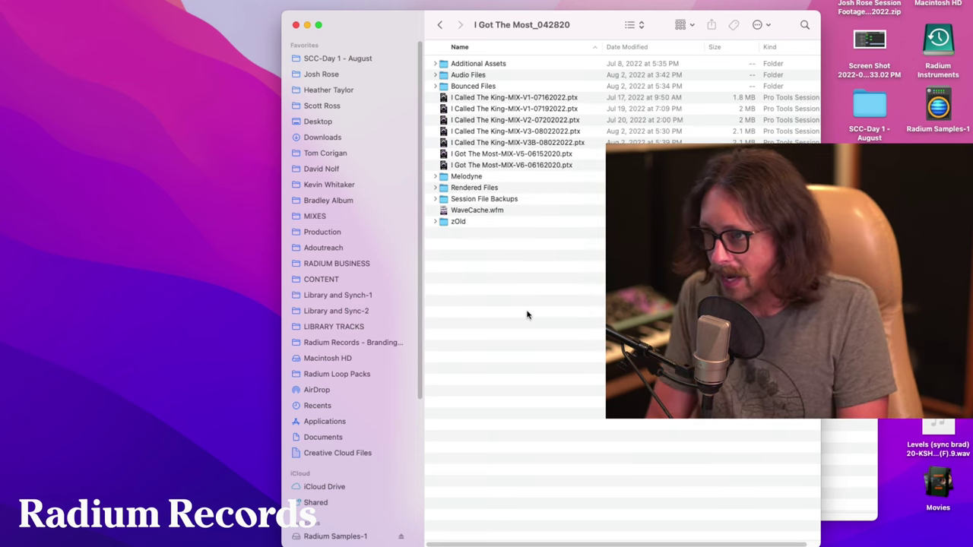
- Move the three I Called The King V1 and V2 sessions and both I Got The Most sessions into the zOld folder
{"action": "left_click", "coordinate": [465, 223]}
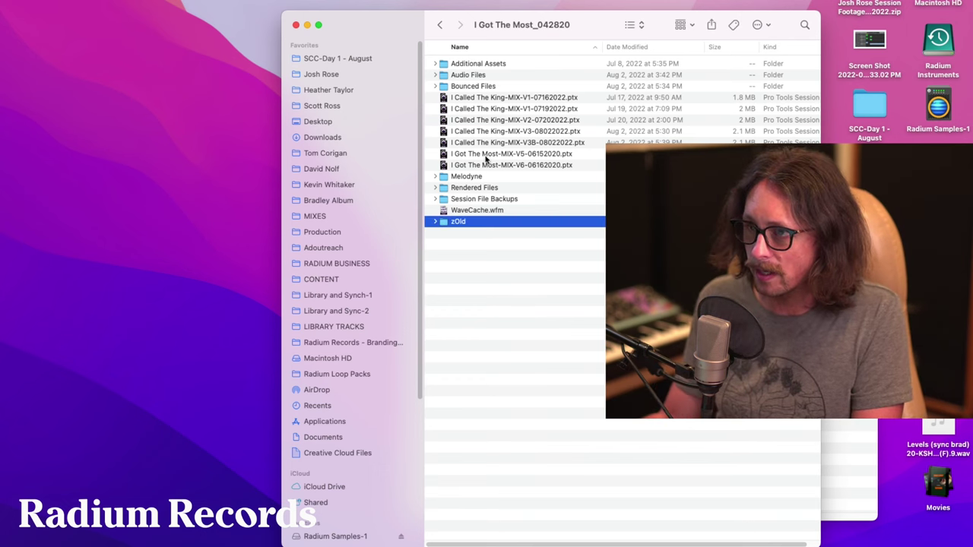
{"action": "left_click", "coordinate": [529, 155]}
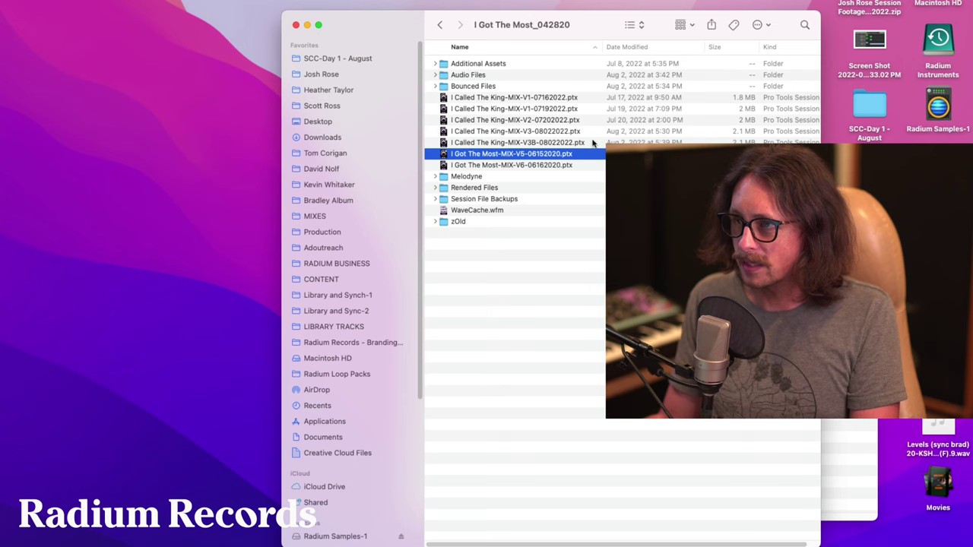
{"action": "left_click", "coordinate": [579, 167]}
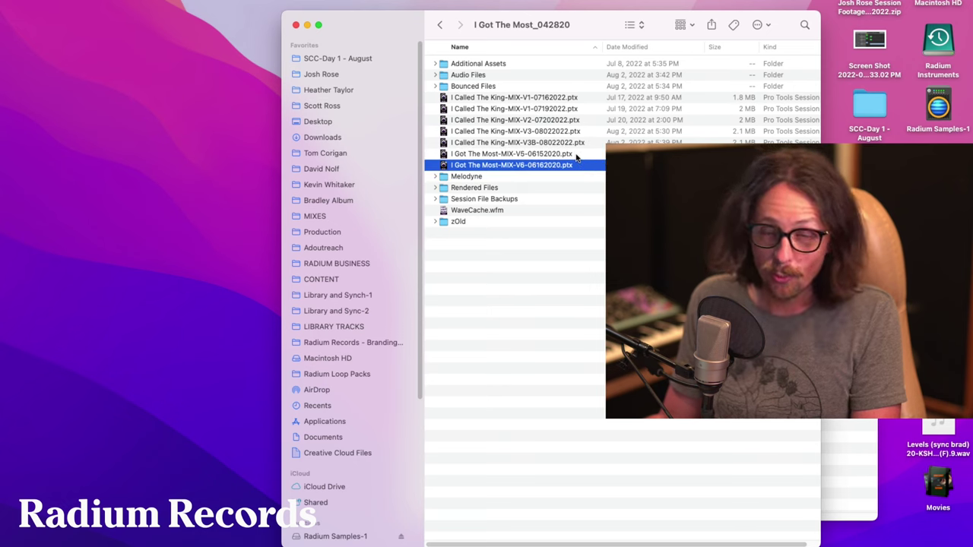
{"action": "left_click", "coordinate": [576, 155], "text": "shift"}
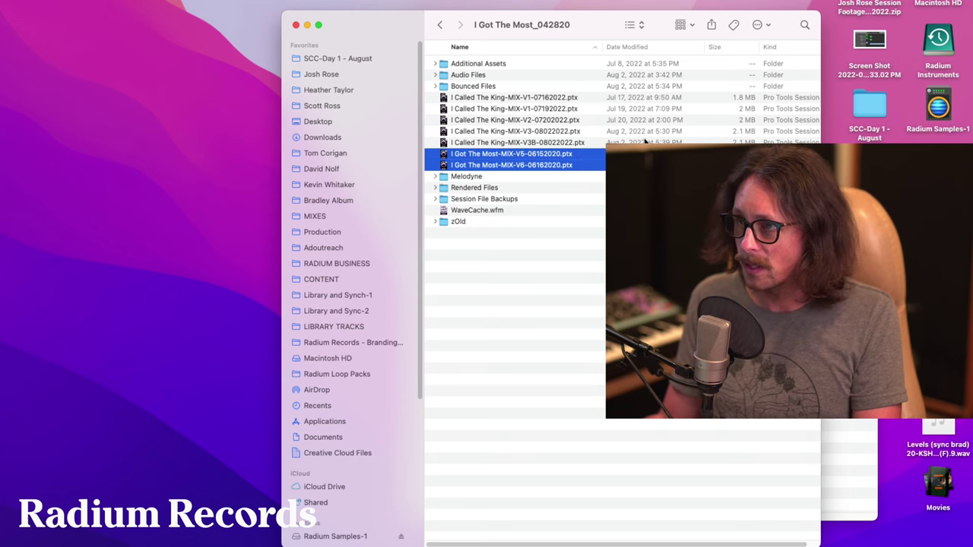
{"action": "left_click_drag", "start_coordinate": [584, 126], "coordinate": [558, 98]}
{"action": "left_click", "coordinate": [558, 97], "text": "super"}
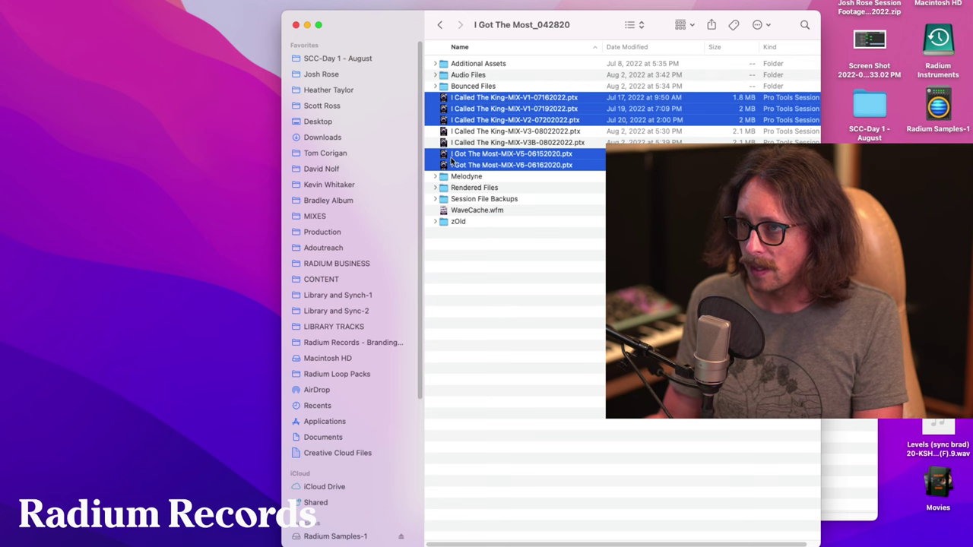
{"action": "left_click_drag", "start_coordinate": [455, 166], "coordinate": [450, 220]}
{"action": "left_click_drag", "start_coordinate": [504, 252], "coordinate": [504, 253]}
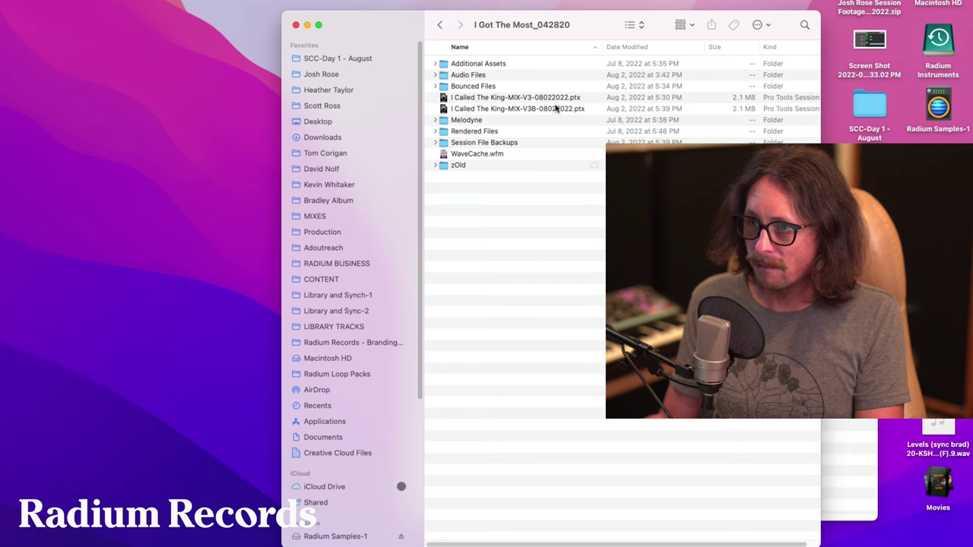
- Return to the client's folder in MIXES and create a new folder named zOld alongside New Hook Vox
{"action": "left_click", "coordinate": [440, 28]}
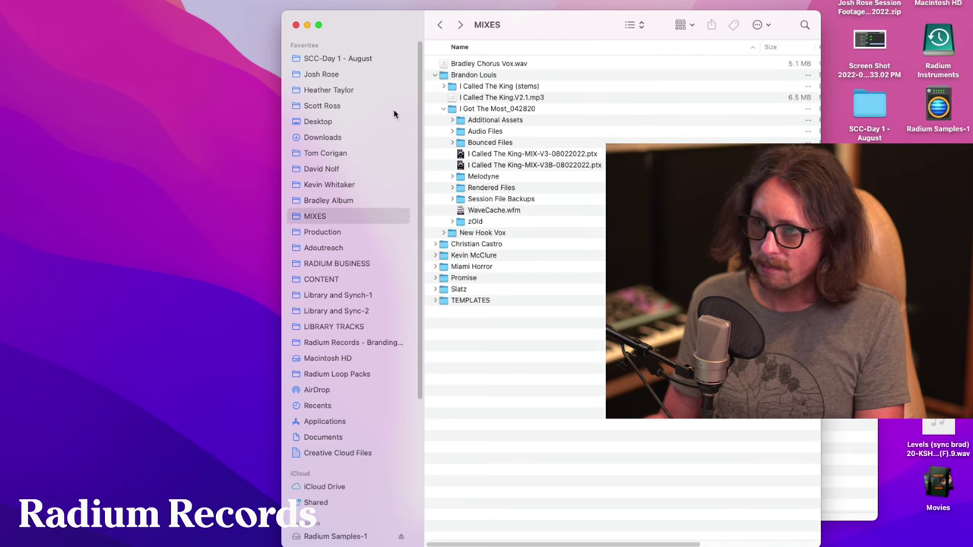
{"action": "left_click", "coordinate": [461, 110]}
{"action": "key", "text": "Left"}
{"action": "key", "text": "Up"}
{"action": "key", "text": "Up"}
{"action": "key", "text": "Up"}
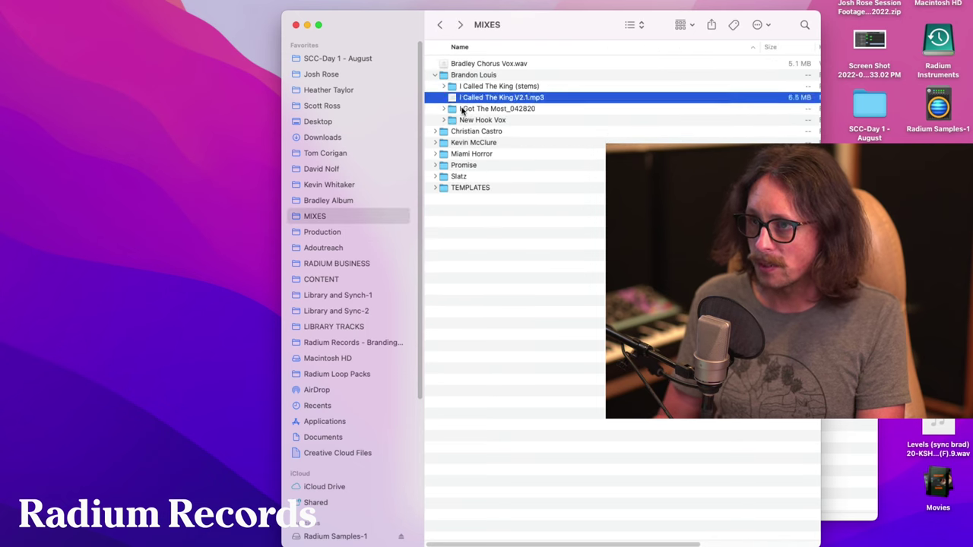
{"action": "key", "text": "super+Down"}
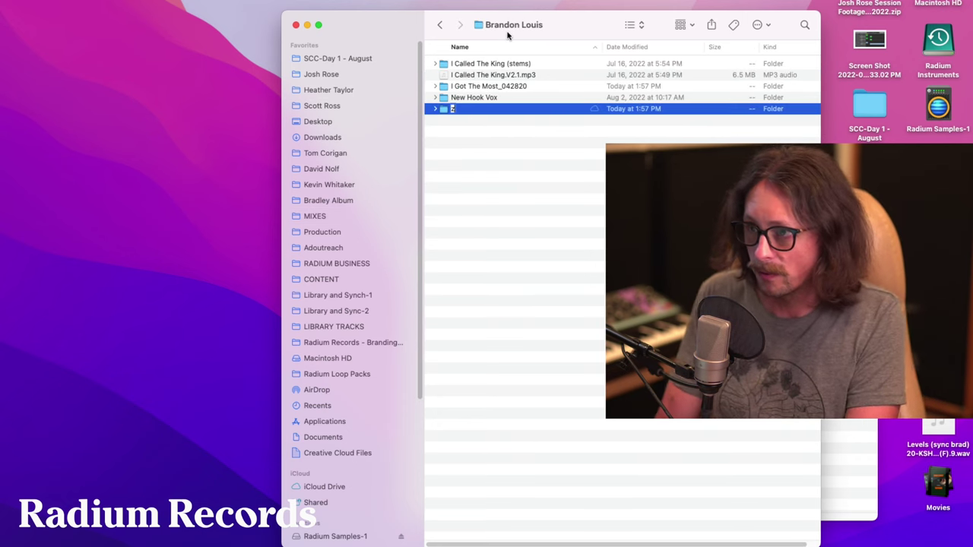
{"action": "type", "text": "zOld"}
{"action": "key", "text": "Return"}
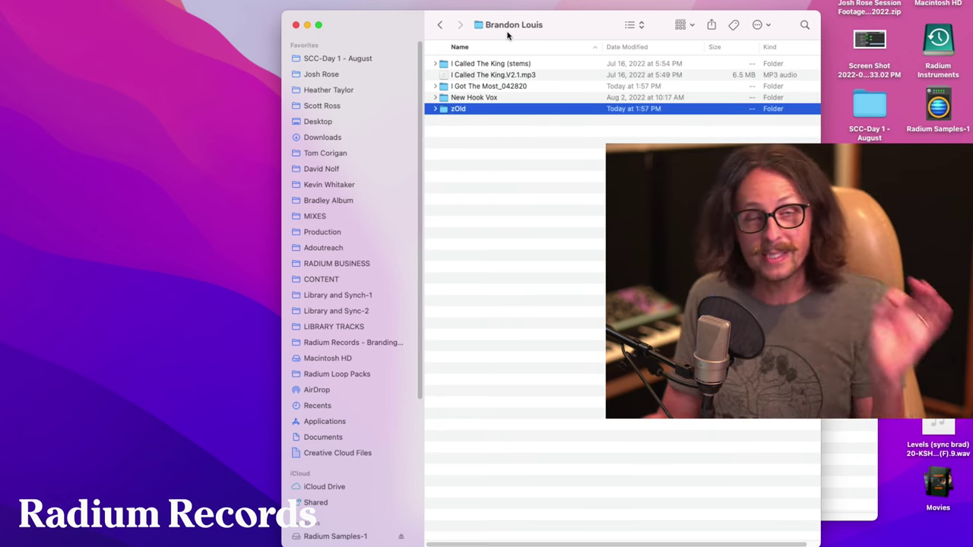
- Review New Hook Vox, I Got The Most_042820, I Called The King (stems) and I Called The King.V2.1.mp3 in the client's folder
{"action": "left_click", "coordinate": [480, 100]}
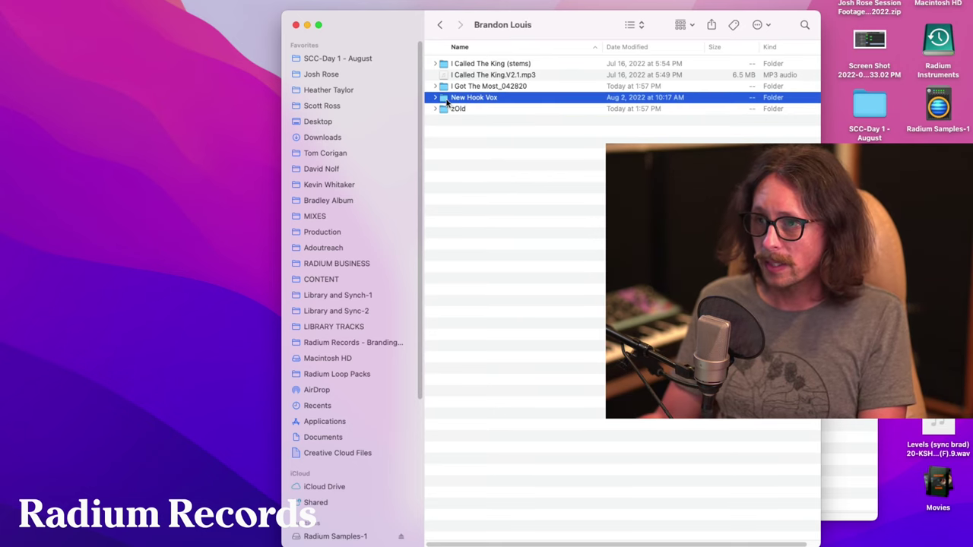
{"action": "left_click", "coordinate": [447, 87]}
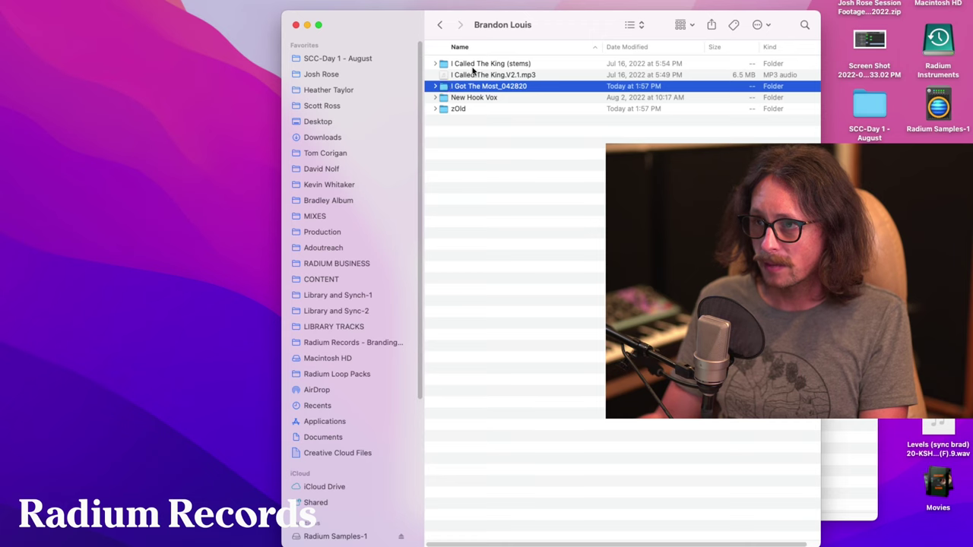
{"action": "left_click", "coordinate": [449, 64]}
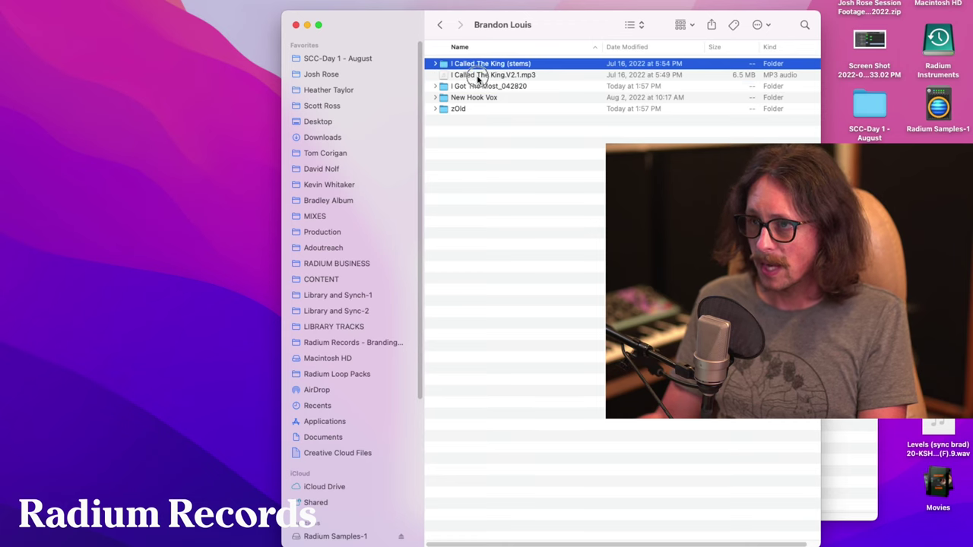
{"action": "left_click", "coordinate": [473, 75]}
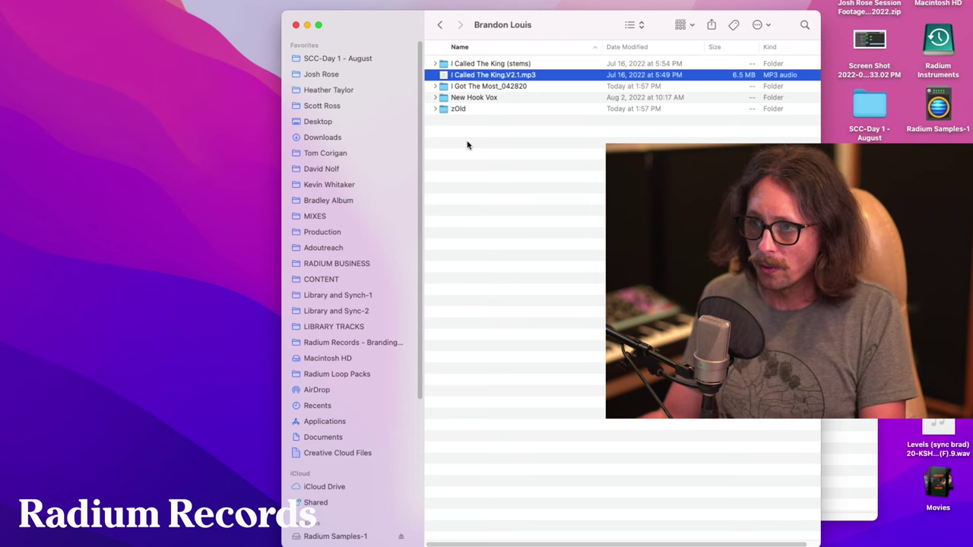
- Open the Bounces folder inside SCC-Day 1 - August and create a new folder named zOld in it
{"action": "left_click", "coordinate": [441, 27]}
{"action": "left_click", "coordinate": [327, 60]}
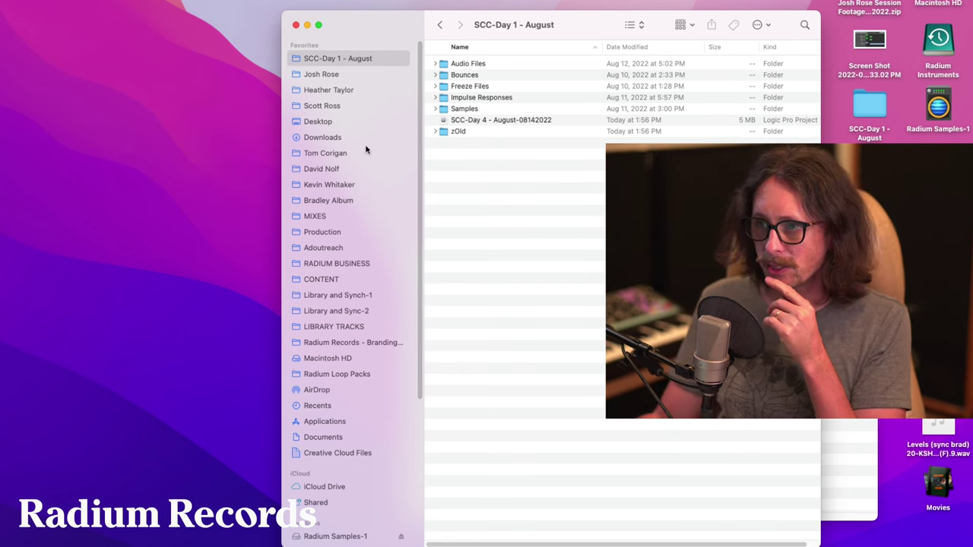
{"action": "left_click", "coordinate": [479, 77]}
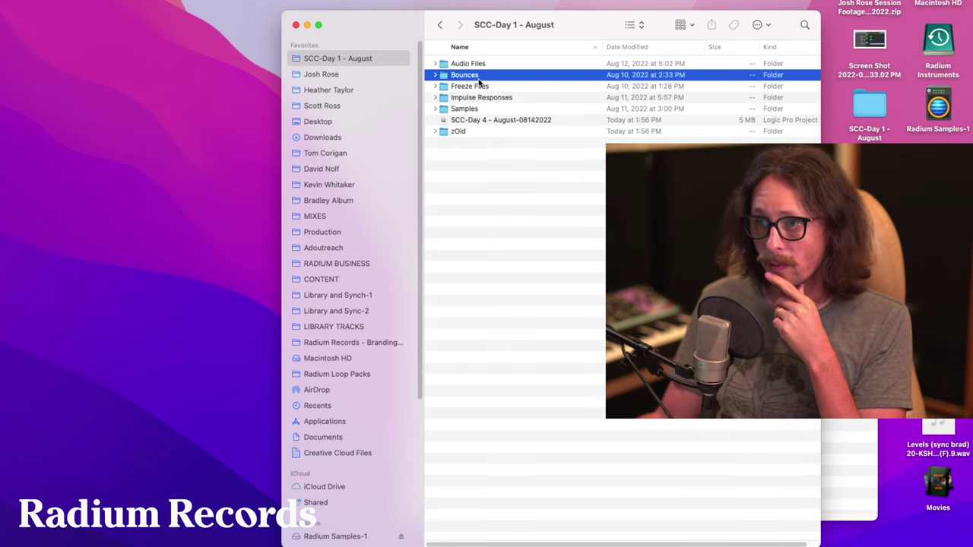
{"action": "double_click", "coordinate": [478, 79]}
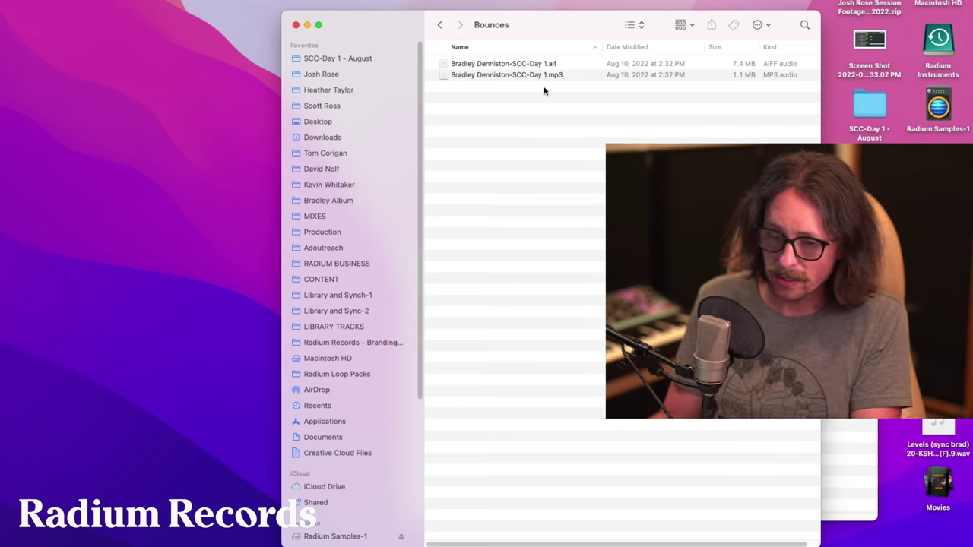
{"action": "key", "text": "super+shift+n"}
{"action": "type", "text": "2"}
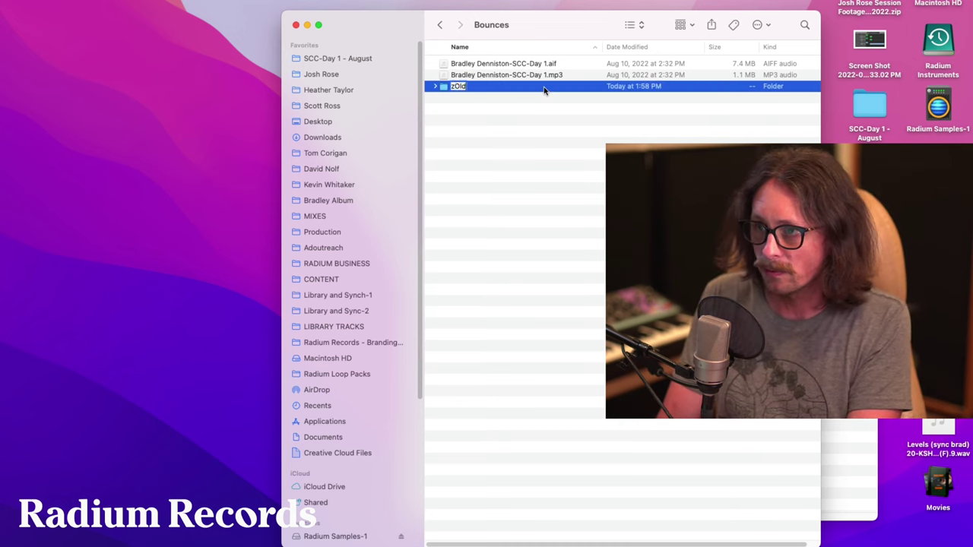
{"action": "key", "text": "Return"}
- Move the two existing SCC-Day 1 bounces, the AIFF and the MP3, into the new zOld folder
{"action": "left_click", "coordinate": [541, 75]}
{"action": "left_click", "coordinate": [536, 66], "text": "shift"}
{"action": "left_click_drag", "start_coordinate": [537, 65], "coordinate": [460, 88]}
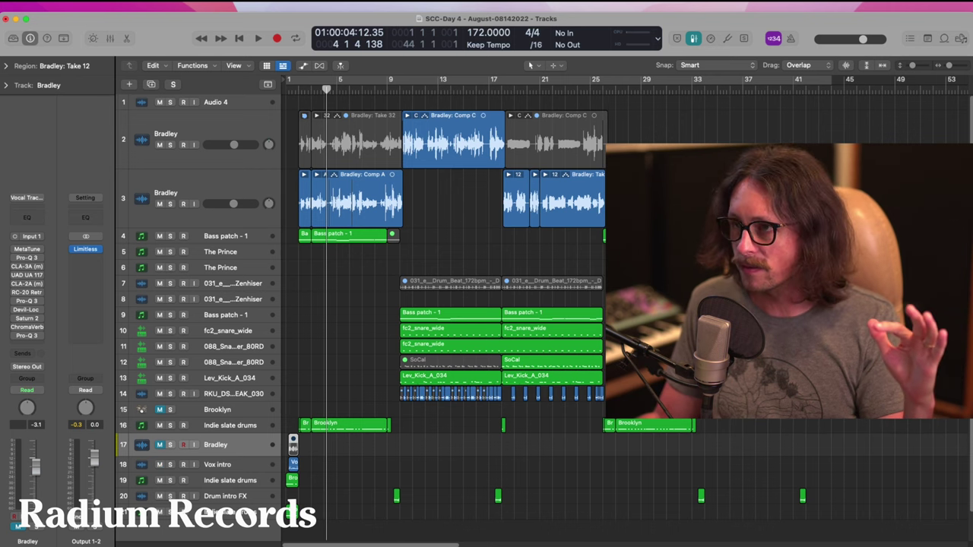
- In Logic Pro, set the cycle range from bar 1 to 51, bounce it to Bounces as SCC-Day 3 - August, and locate the file
{"action": "left_click_drag", "start_coordinate": [929, 83], "coordinate": [246, 110]}
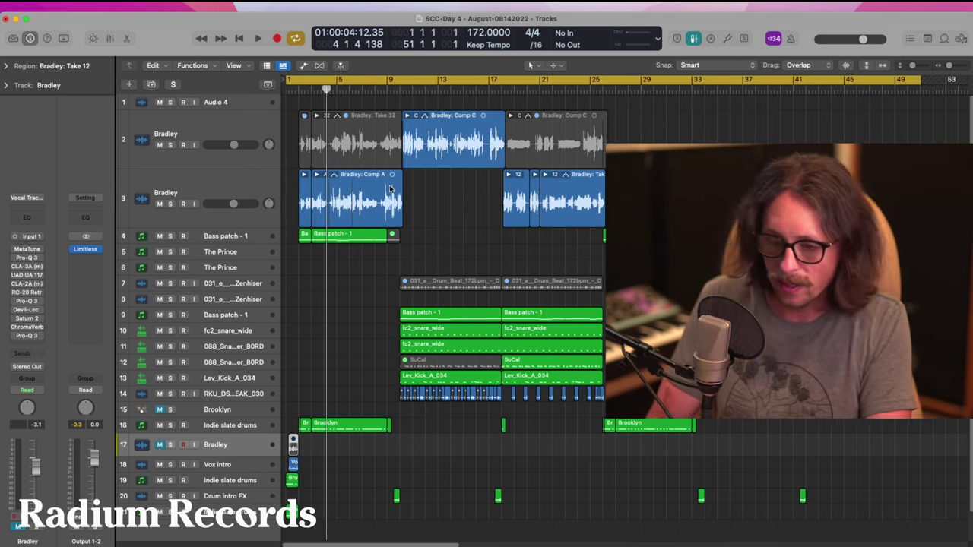
{"action": "key", "text": "cmd+b"}
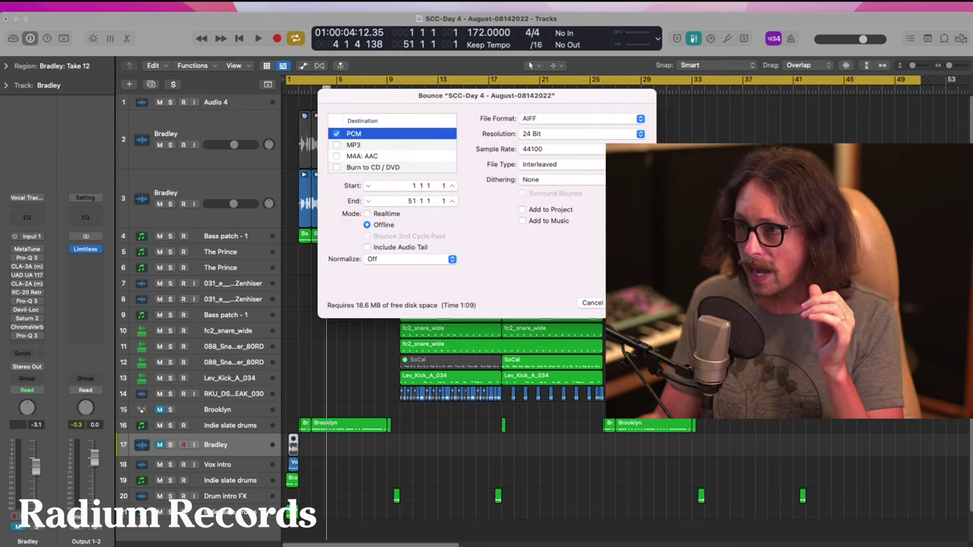
{"action": "key", "text": "Return"}
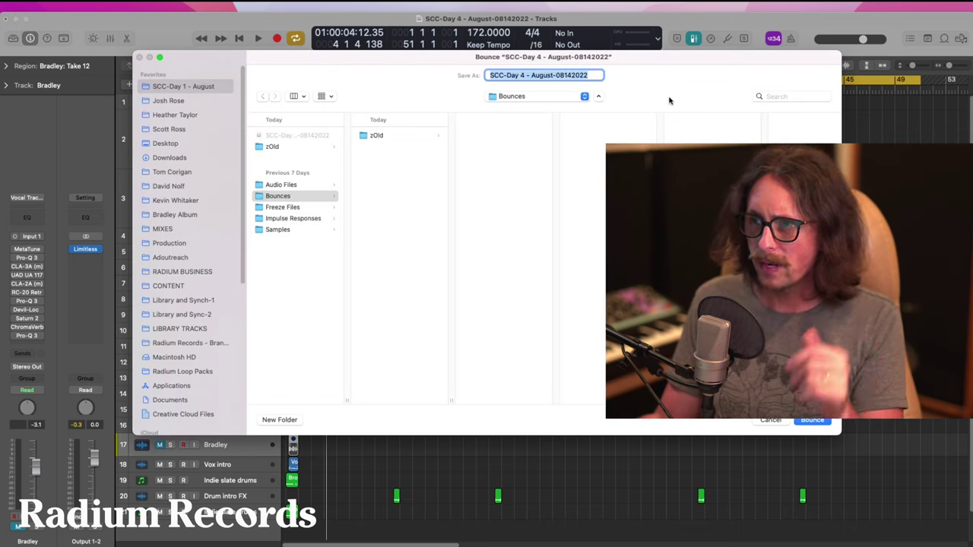
{"action": "key", "text": "Right"}
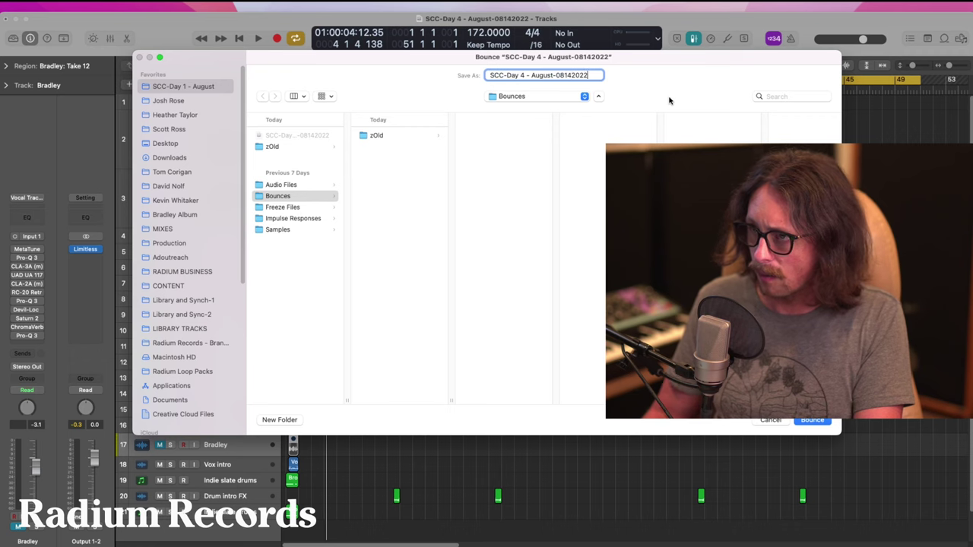
{"action": "key", "text": "alt+shift+Left"}
{"action": "key", "text": "BackSpace"}
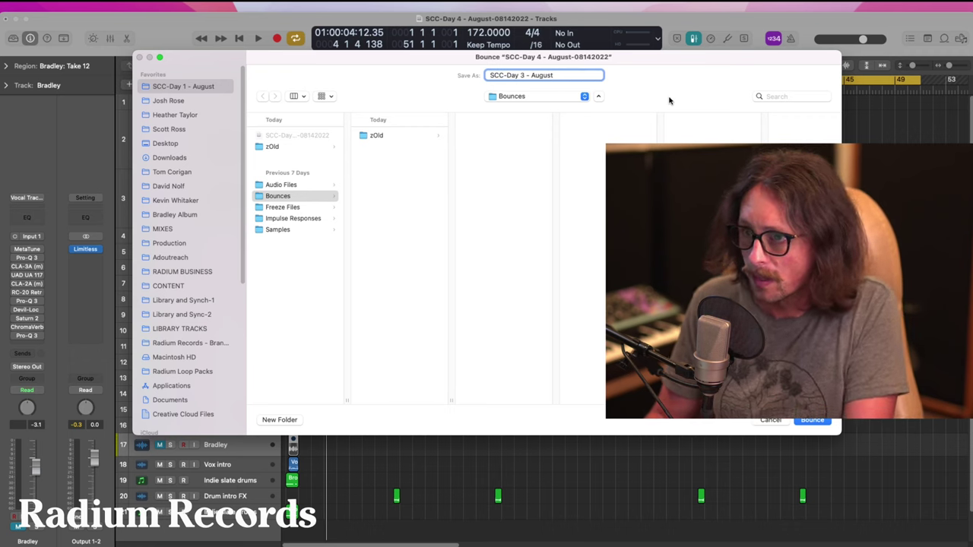
{"action": "key", "text": "Return"}
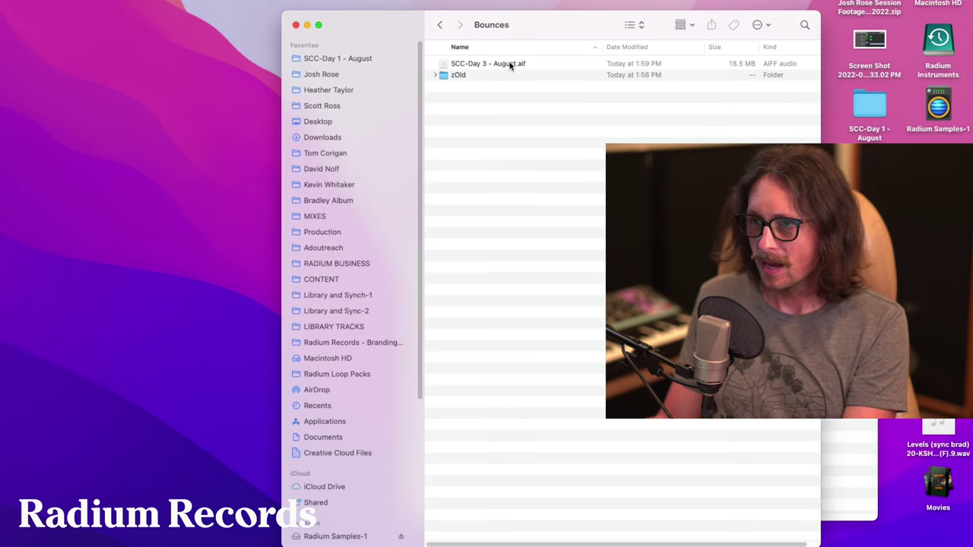
{"action": "left_click", "coordinate": [510, 66]}
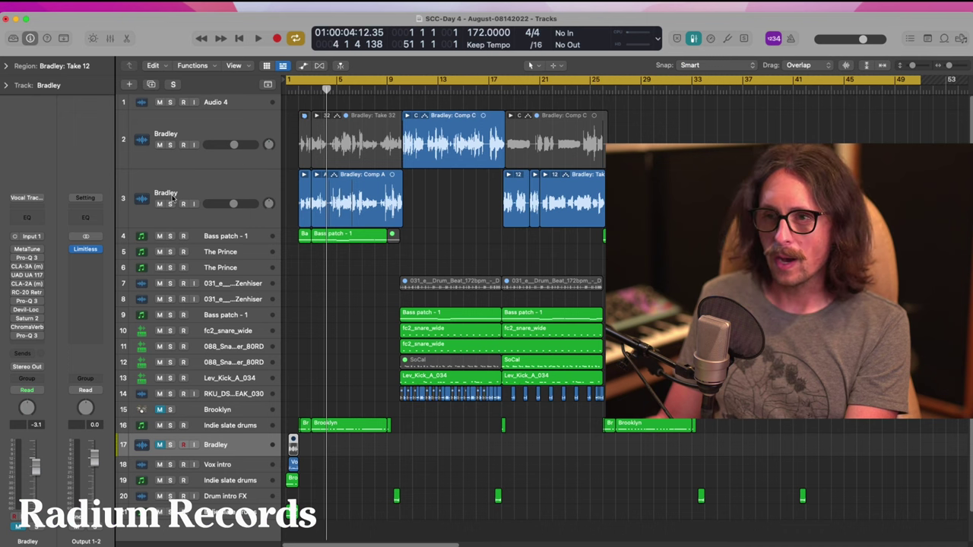
- Mute the two main vocal tracks, bounce the song to Bounces as INSTR-SCC-Day 3 - August, and unmute both tracks
{"action": "left_click", "coordinate": [159, 205]}
{"action": "left_click", "coordinate": [159, 145]}
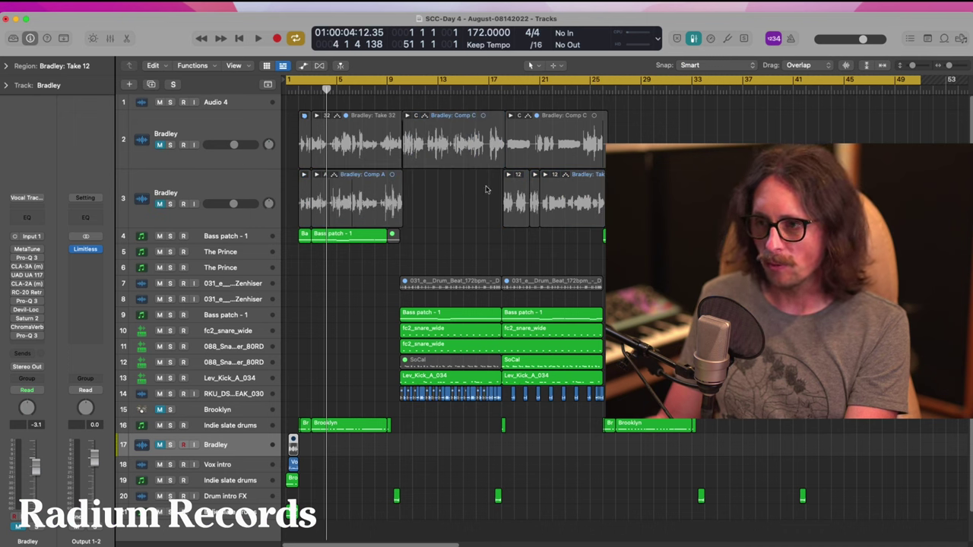
{"action": "key", "text": "super+b"}
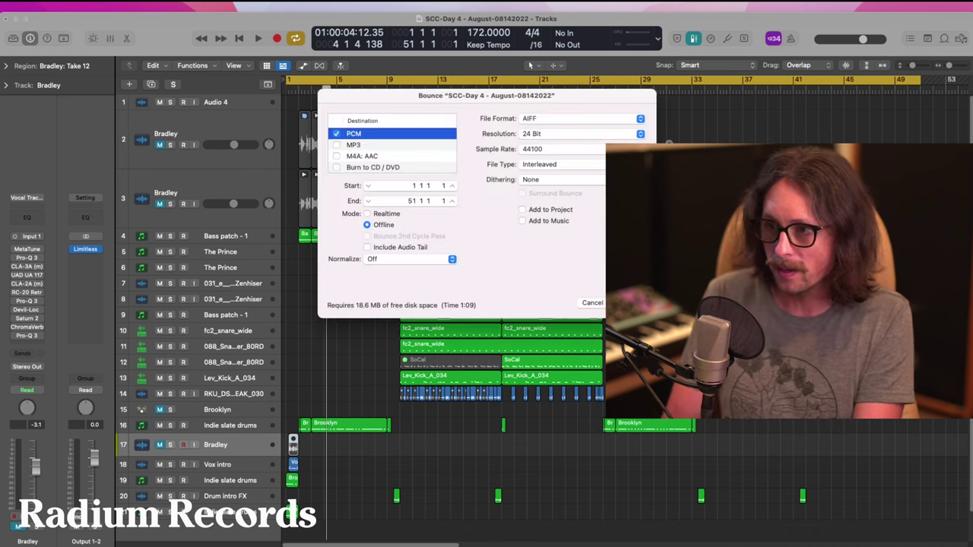
{"action": "key", "text": "Return"}
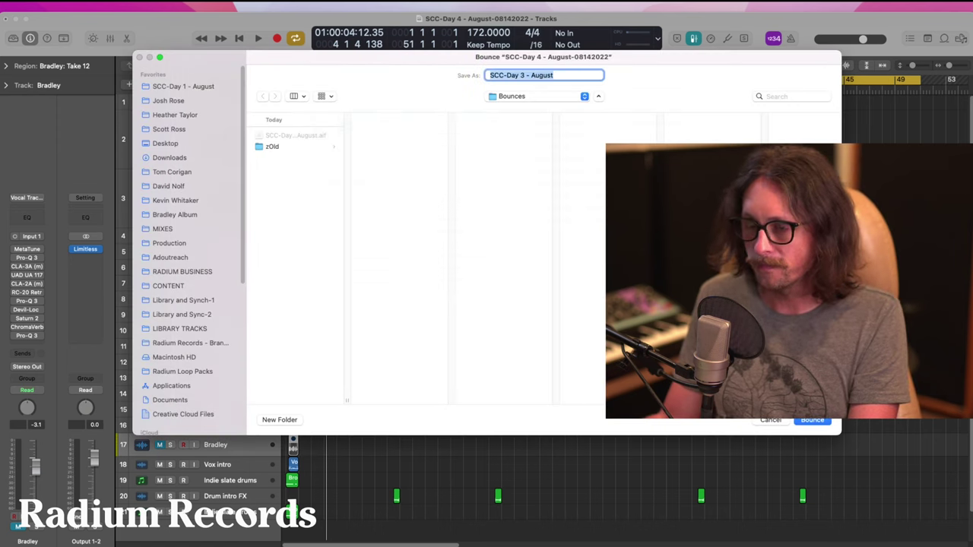
{"action": "key", "text": "Left"}
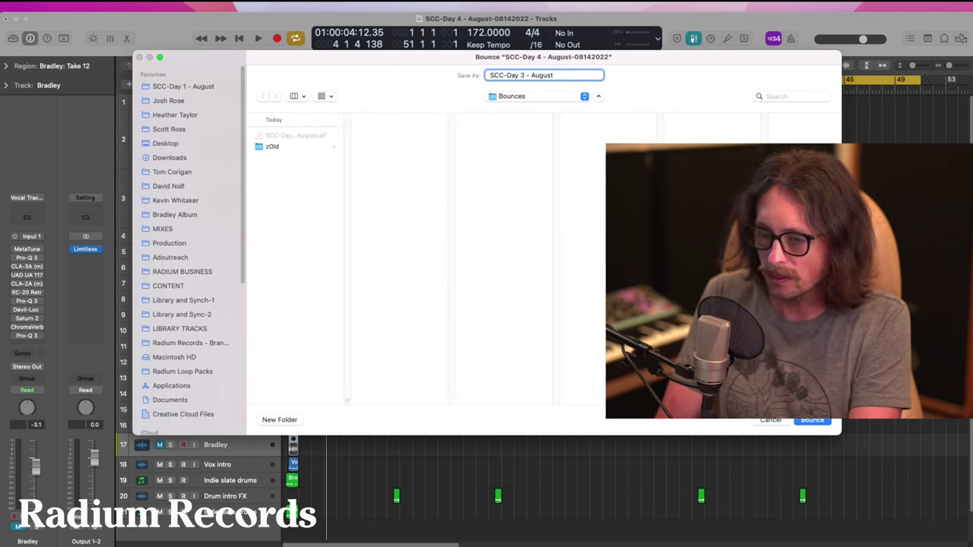
{"action": "type", "text": "INSTR-"}
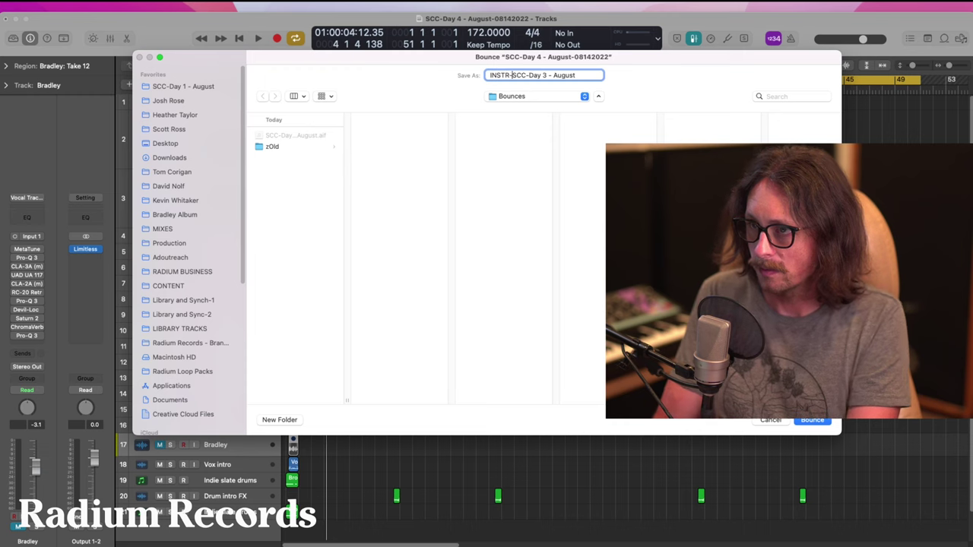
{"action": "key", "text": "Return"}
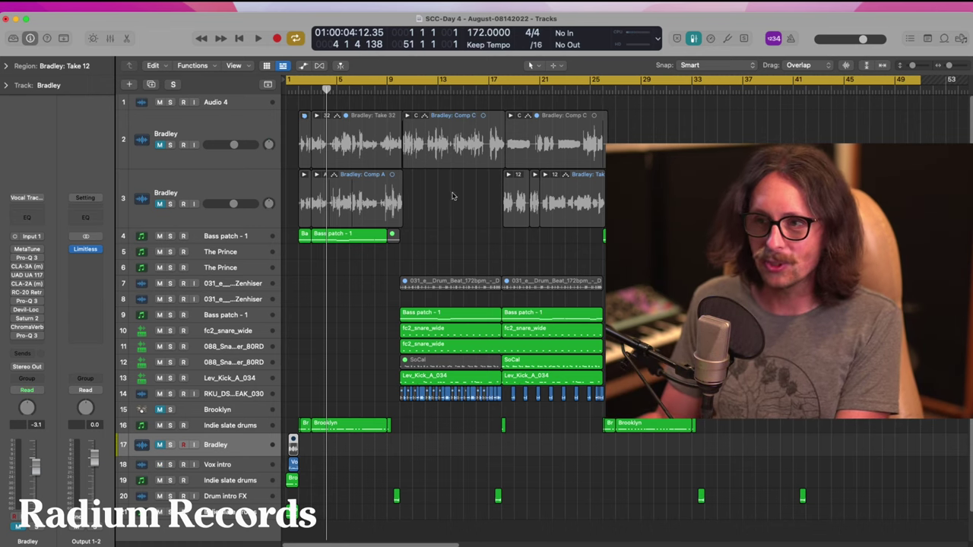
{"action": "left_click", "coordinate": [159, 203]}
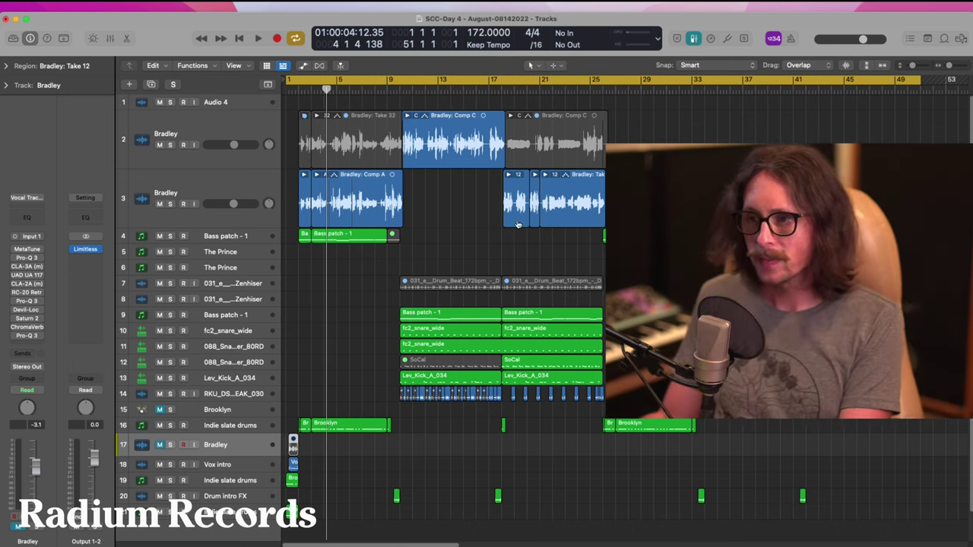
- Import SCC-Day 3 - August.aif from the Finder's Bounces folder into the Logic Pro session as a new first track
{"action": "key", "text": "super+Tab"}
{"action": "key", "text": "super+Tab"}
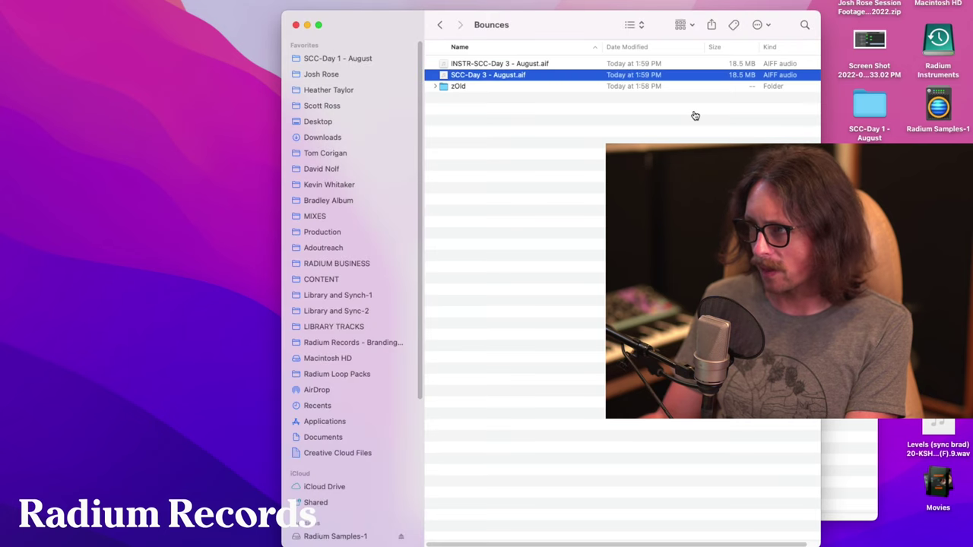
{"action": "left_click", "coordinate": [491, 67]}
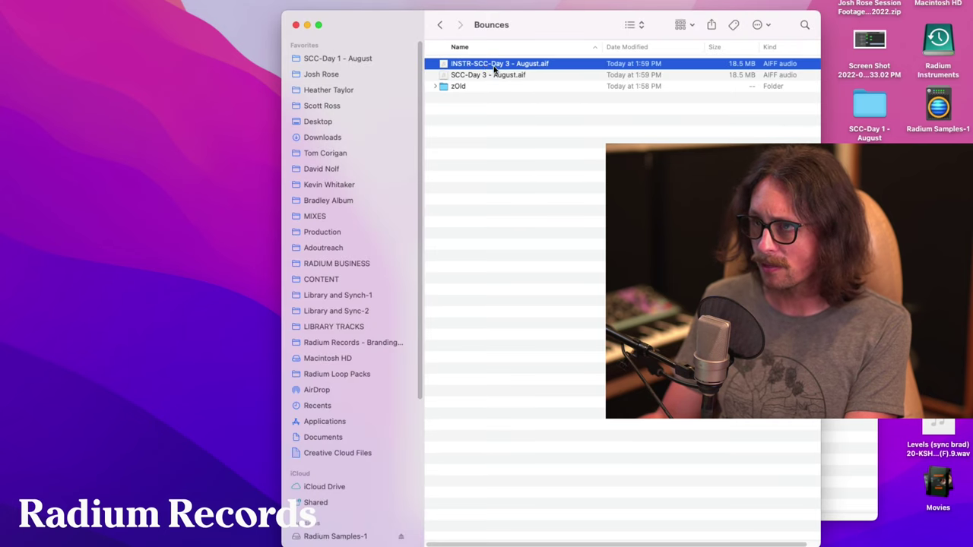
{"action": "left_click_drag", "start_coordinate": [481, 75], "coordinate": [219, 532]}
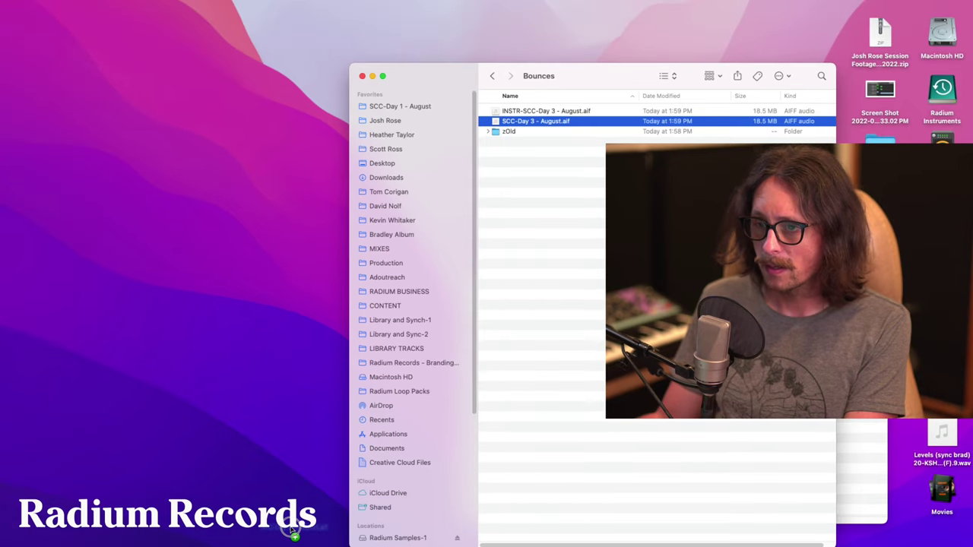
{"action": "left_click_drag", "start_coordinate": [293, 533], "coordinate": [242, 478]}
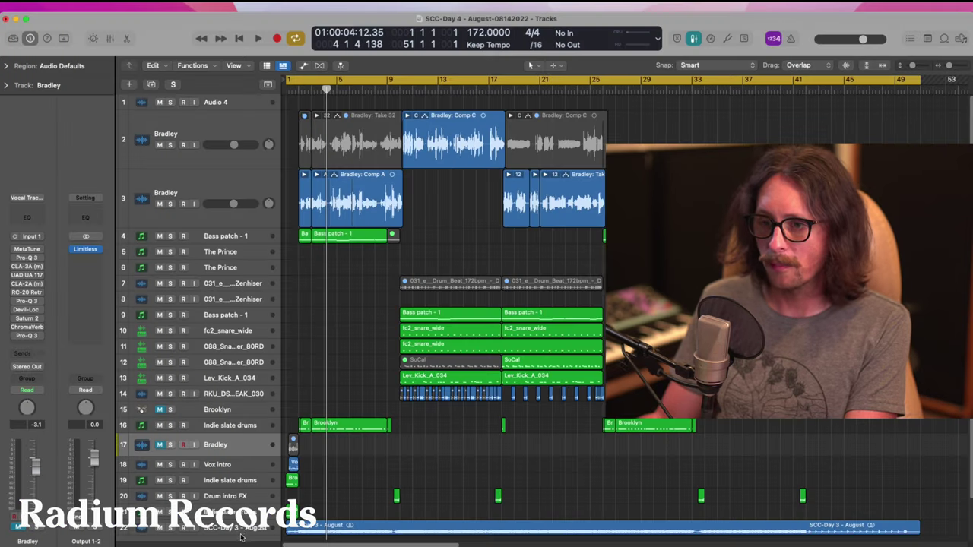
{"action": "left_click_drag", "start_coordinate": [242, 536], "coordinate": [234, 91]}
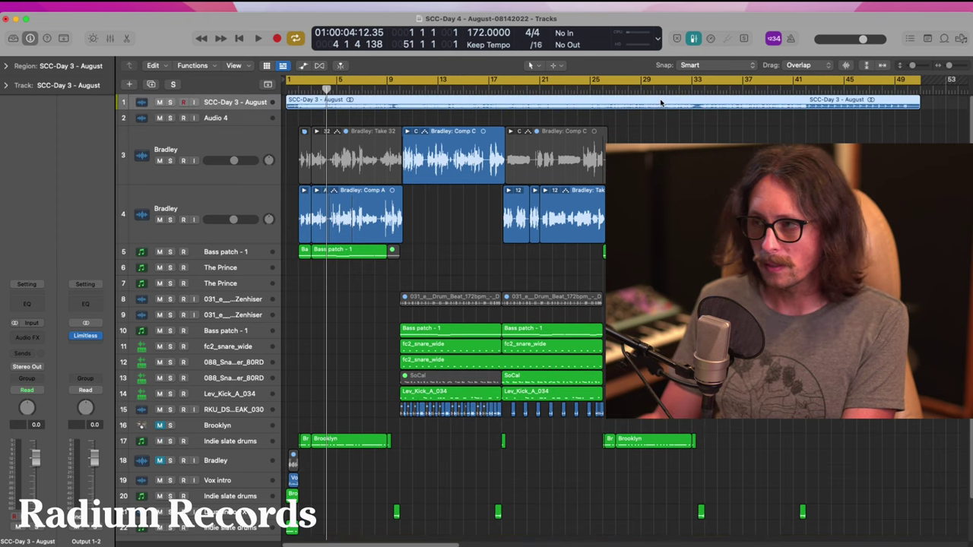
- Solo the SCC-Day 3 - August track, listen to a short passage from the start, and unsolo it
{"action": "left_click", "coordinate": [171, 102]}
{"action": "key", "text": "space"}
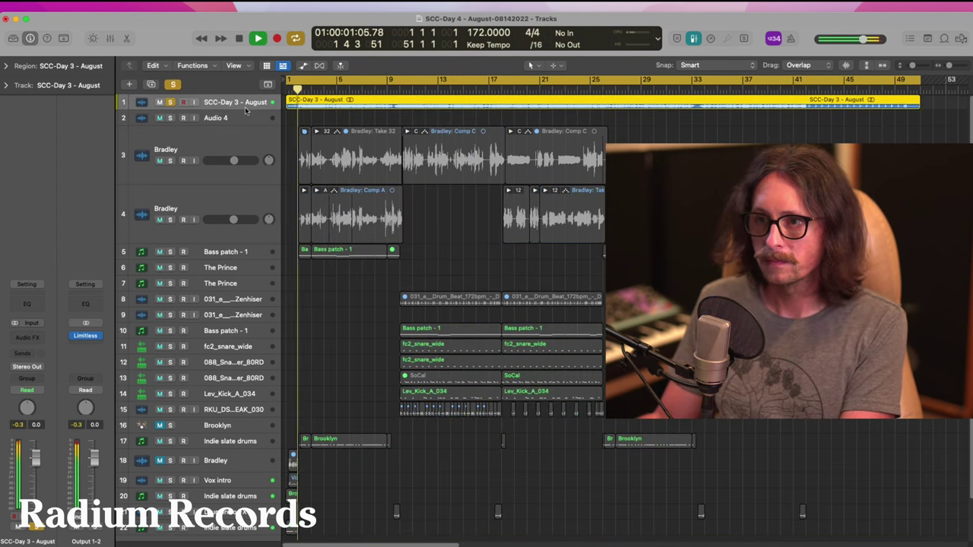
{"action": "key", "text": "space"}
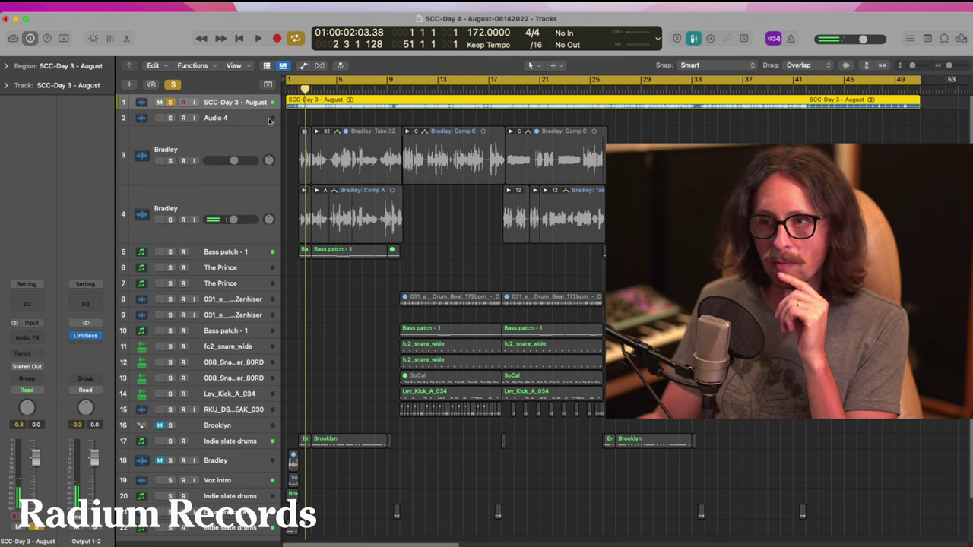
{"action": "left_click", "coordinate": [171, 102]}
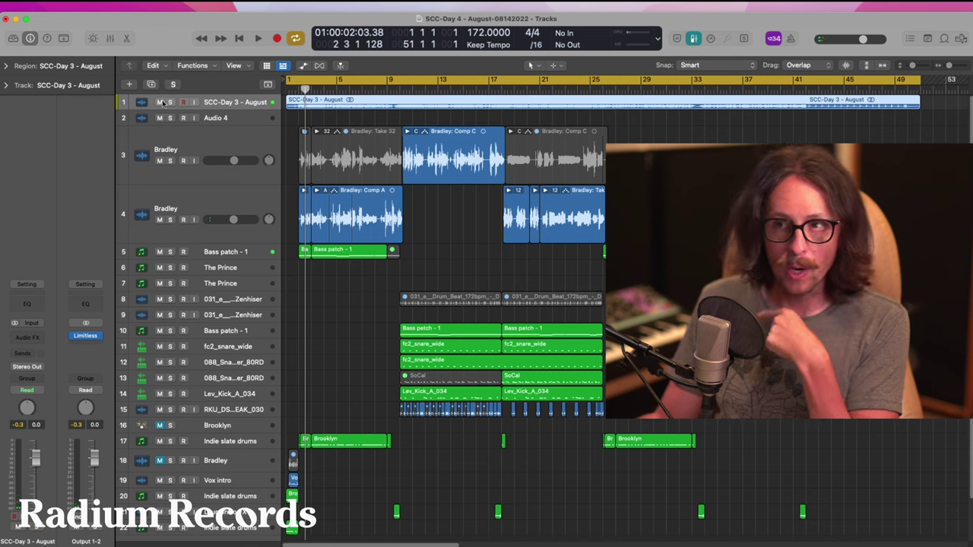
- Mute the SCC-Day 3 - August reference track and delete the empty Audio 4 track
{"action": "left_click", "coordinate": [160, 102]}
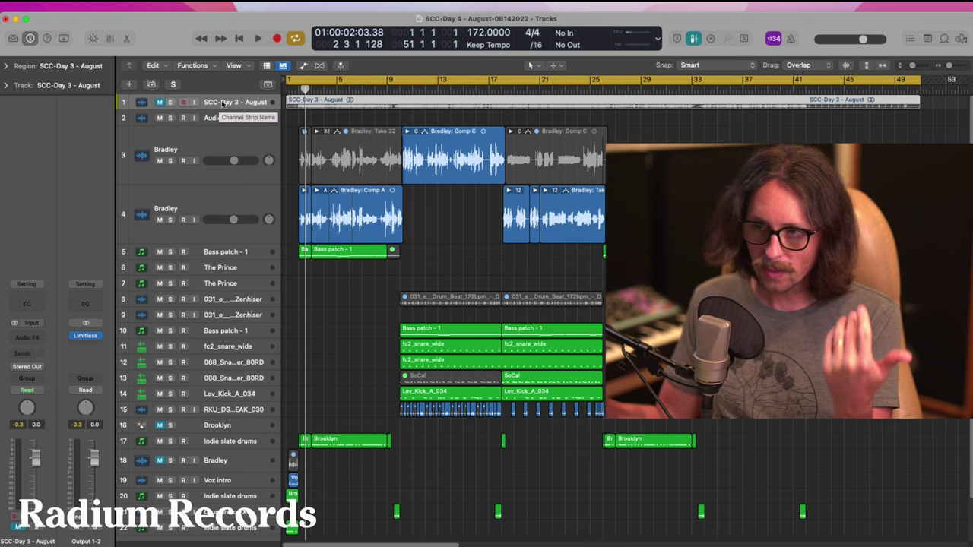
{"action": "left_click", "coordinate": [307, 124]}
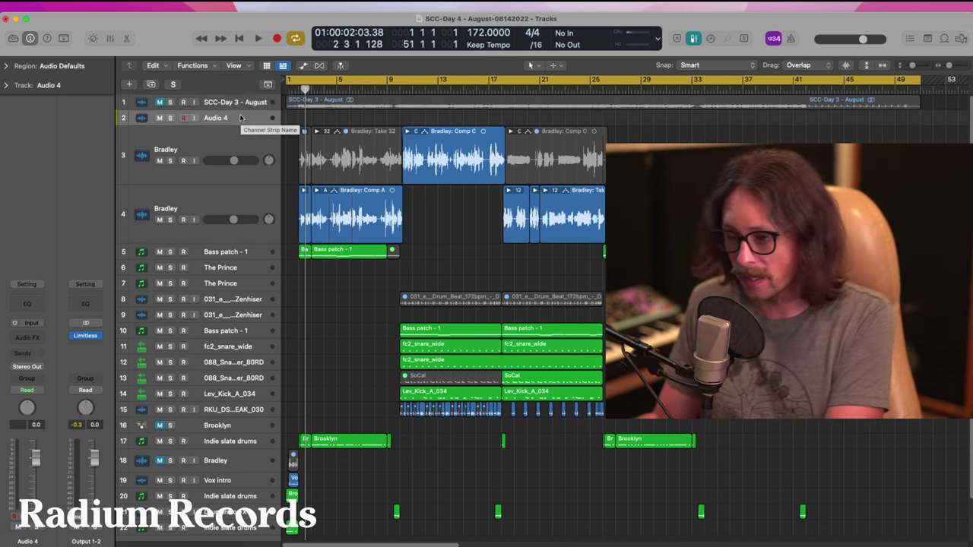
{"action": "key", "text": "super+BackSpace"}
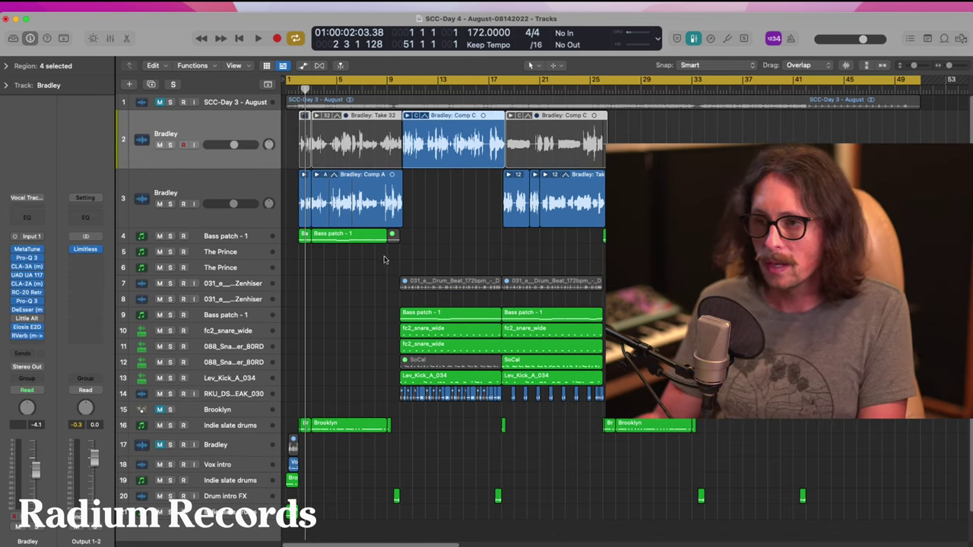
- Select the second The Prince track and open the file browser beside the arrangement
{"action": "left_click", "coordinate": [235, 268]}
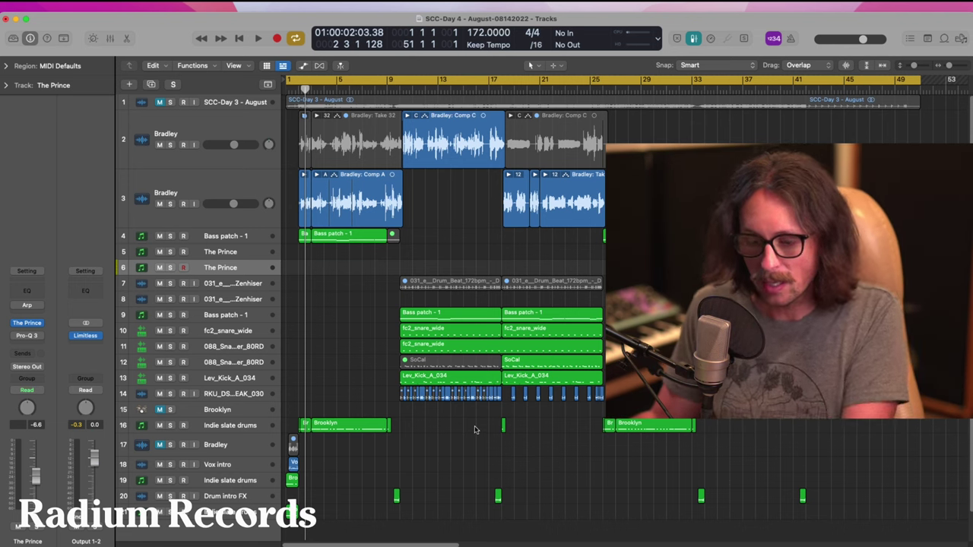
{"action": "left_click", "coordinate": [961, 38]}
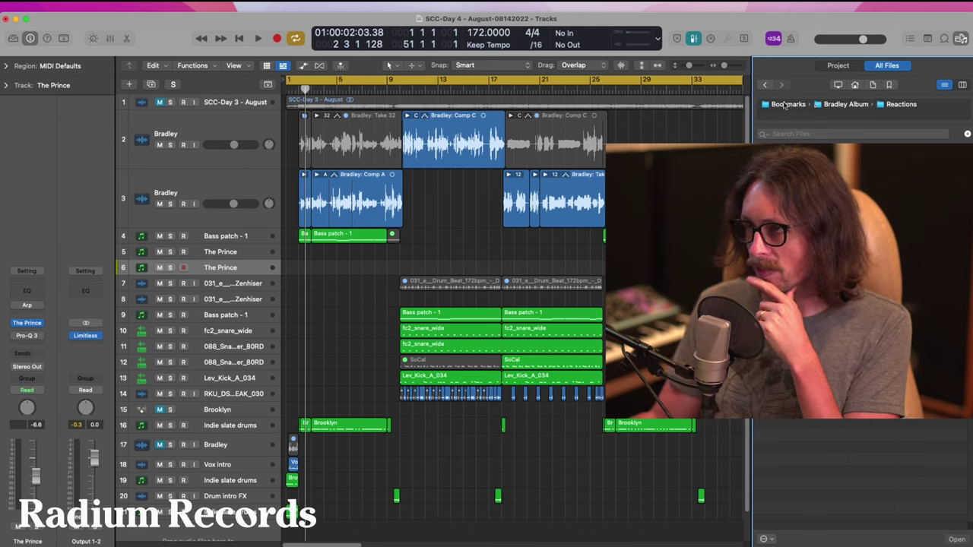
{"action": "left_click", "coordinate": [889, 85]}
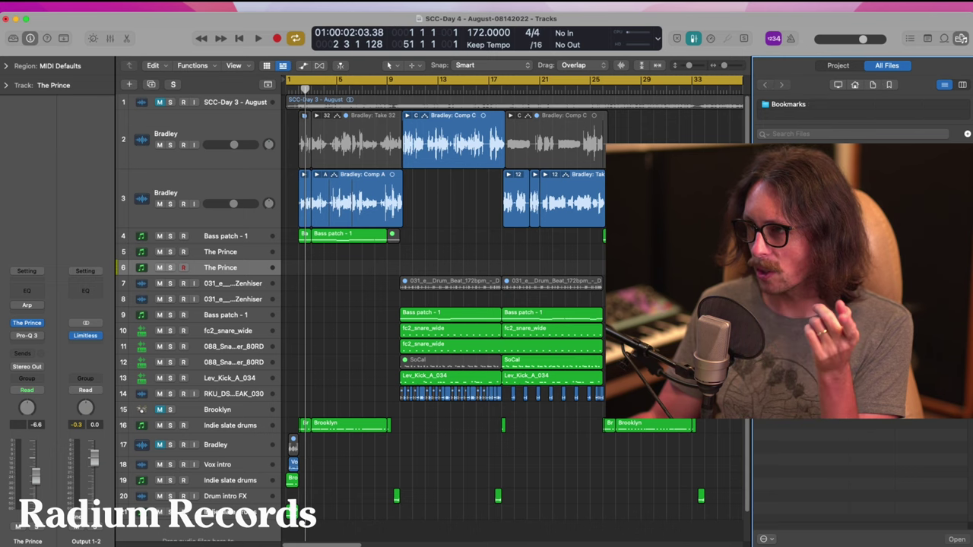
{"action": "double_click", "coordinate": [806, 182]}
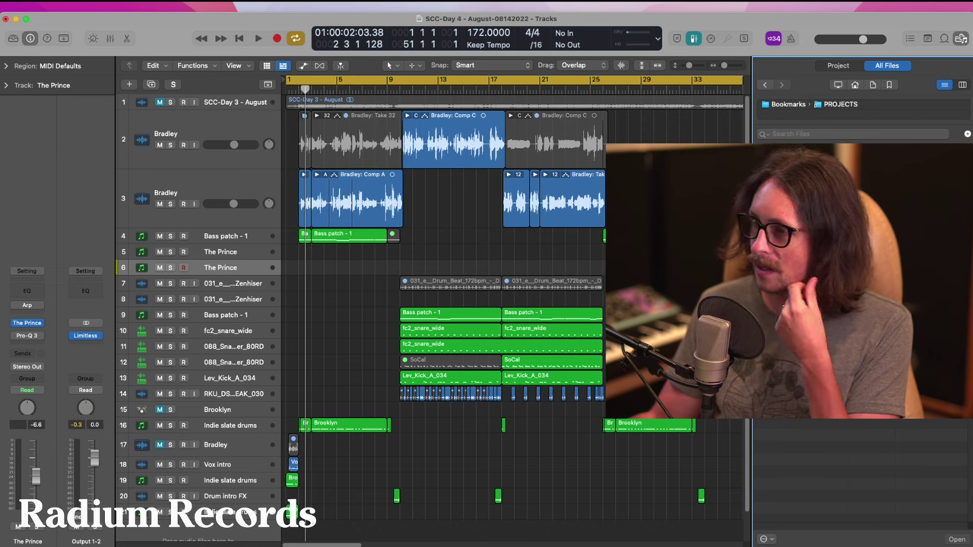
{"action": "double_click", "coordinate": [806, 228]}
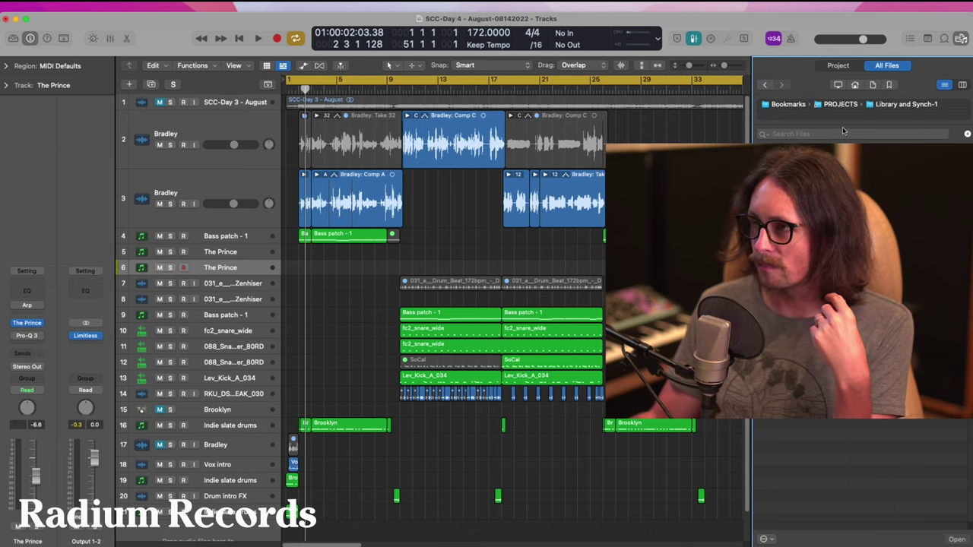
- Browse from the home folder through Desktop and SCC-Day 1 - August to zOld, and open SCC-Day 2 - August-08112022.logicx for import
{"action": "left_click", "coordinate": [855, 85]}
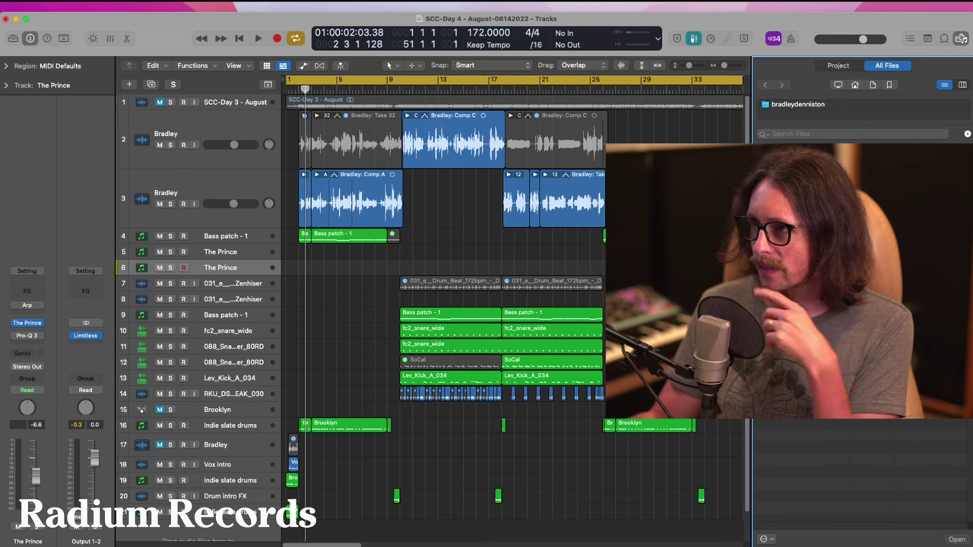
{"action": "double_click", "coordinate": [806, 183]}
{"action": "double_click", "coordinate": [806, 228]}
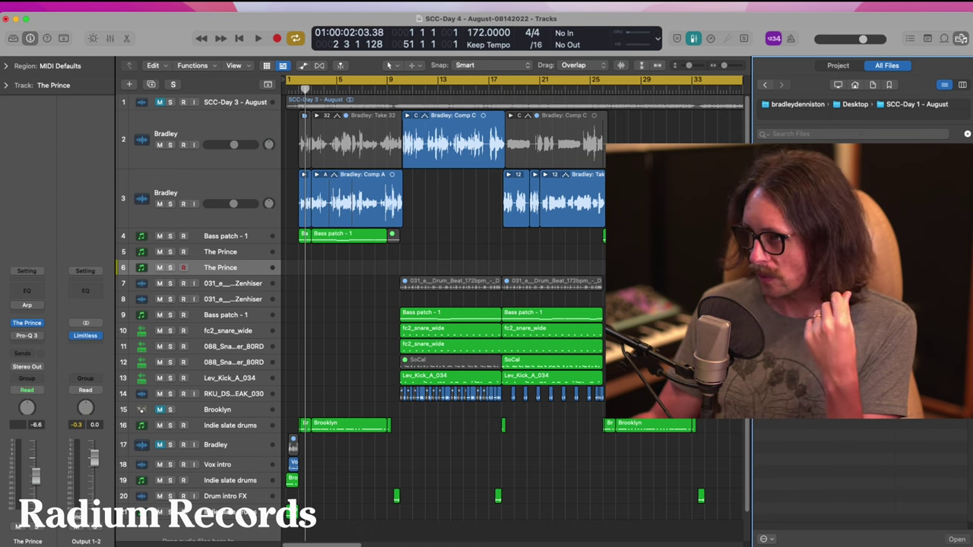
{"action": "double_click", "coordinate": [806, 228]}
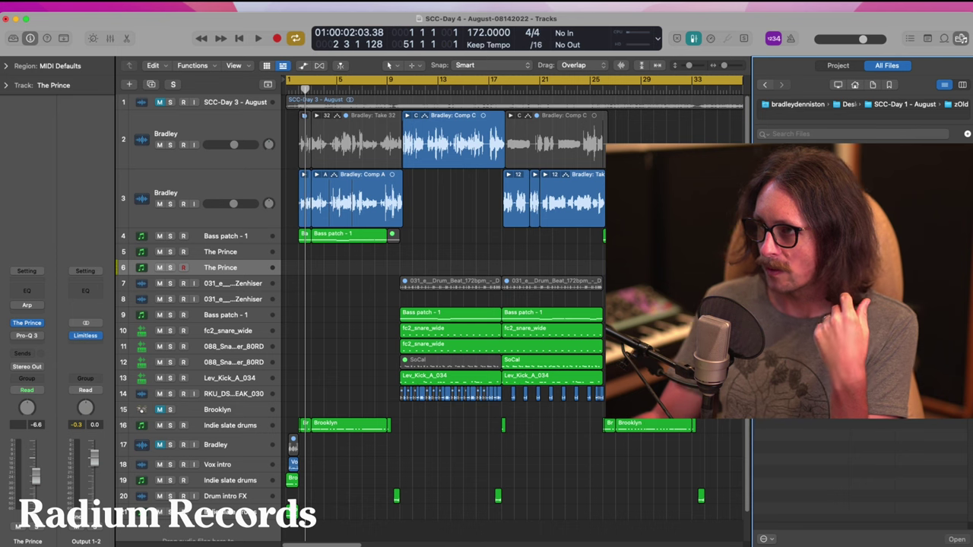
{"action": "double_click", "coordinate": [806, 206]}
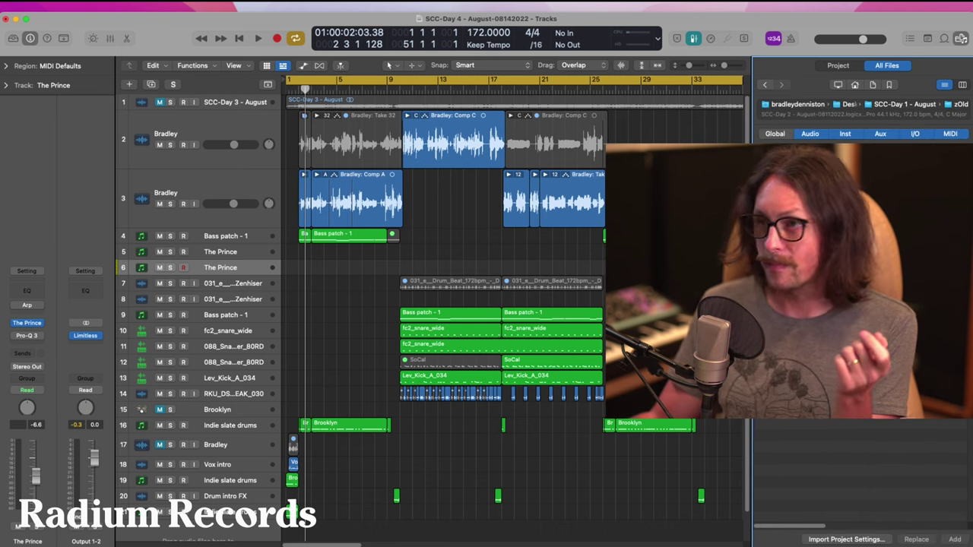
- Add the Bass patch - 1 track with its regions from the Day 2 project below the selected track and examine them
{"action": "scroll", "coordinate": [859, 305], "scroll_direction": "right", "scroll_amount": 5}
{"action": "scroll", "coordinate": [860, 304], "scroll_direction": "left", "scroll_amount": 1}
{"action": "left_click", "coordinate": [859, 267]}
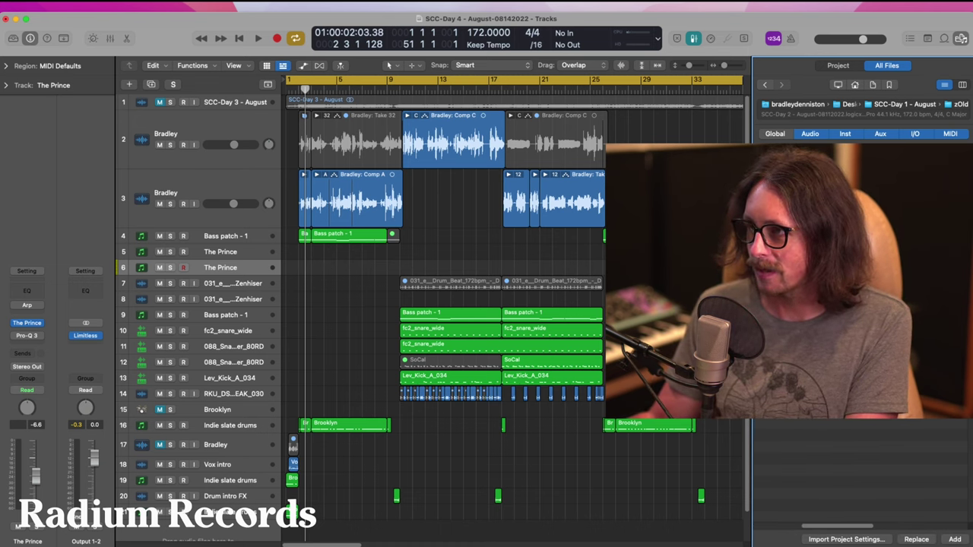
{"action": "scroll", "coordinate": [859, 304], "scroll_direction": "left", "scroll_amount": 1}
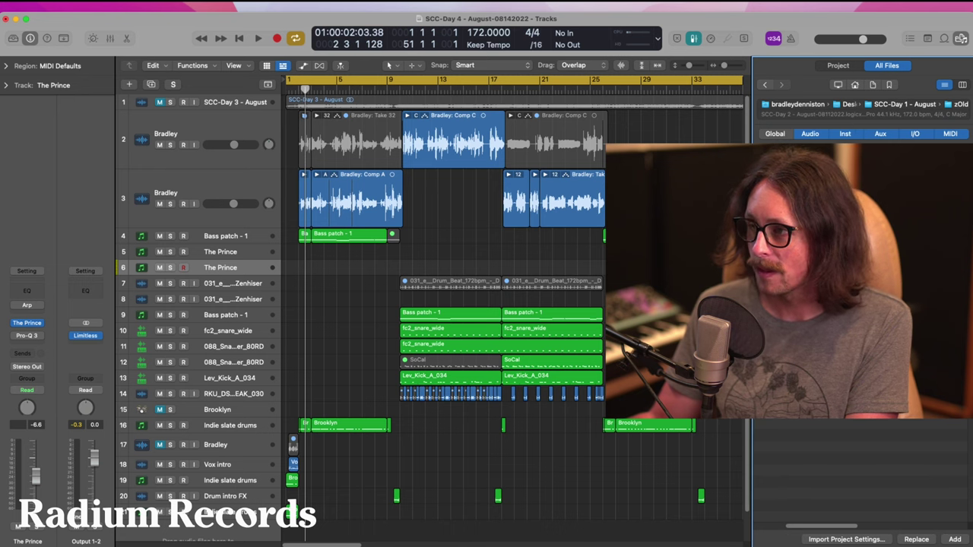
{"action": "left_click", "coordinate": [955, 540]}
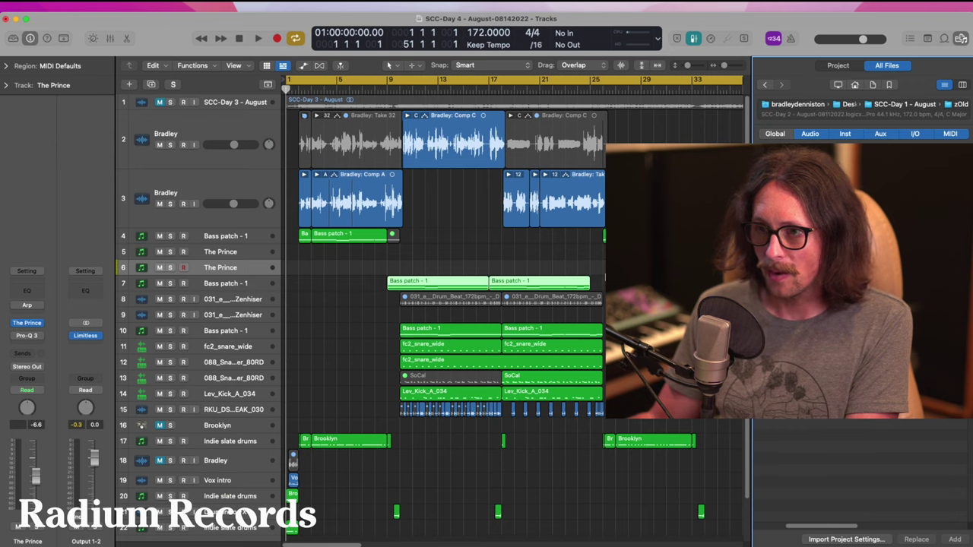
{"action": "key", "text": "z"}
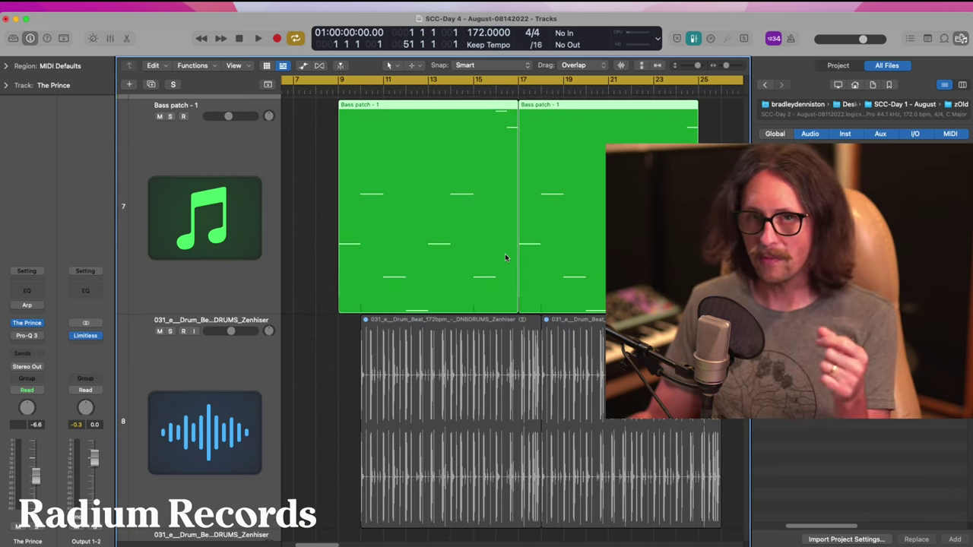
{"action": "key", "text": "z"}
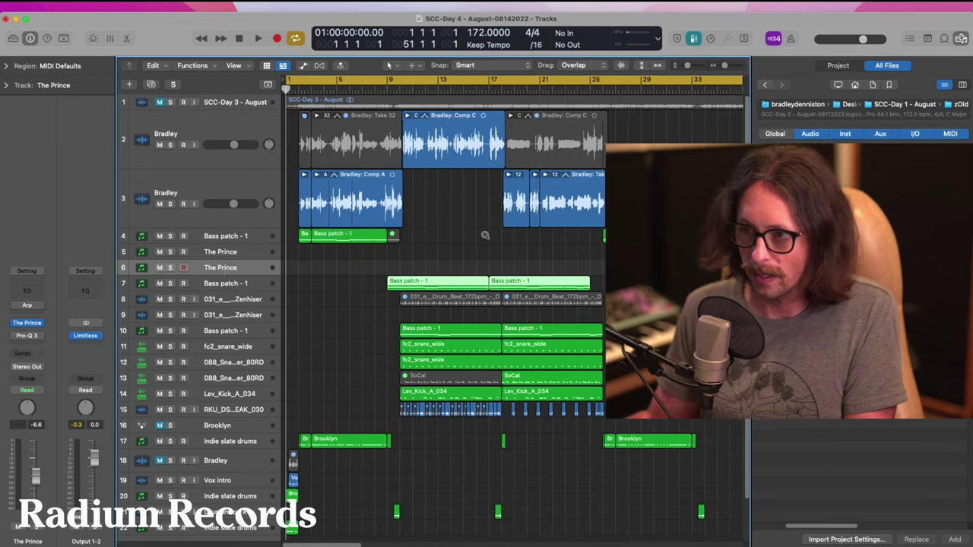
- Delete the imported Bass patch - 1 track on row 7 together with its regions
{"action": "left_click", "coordinate": [219, 285]}
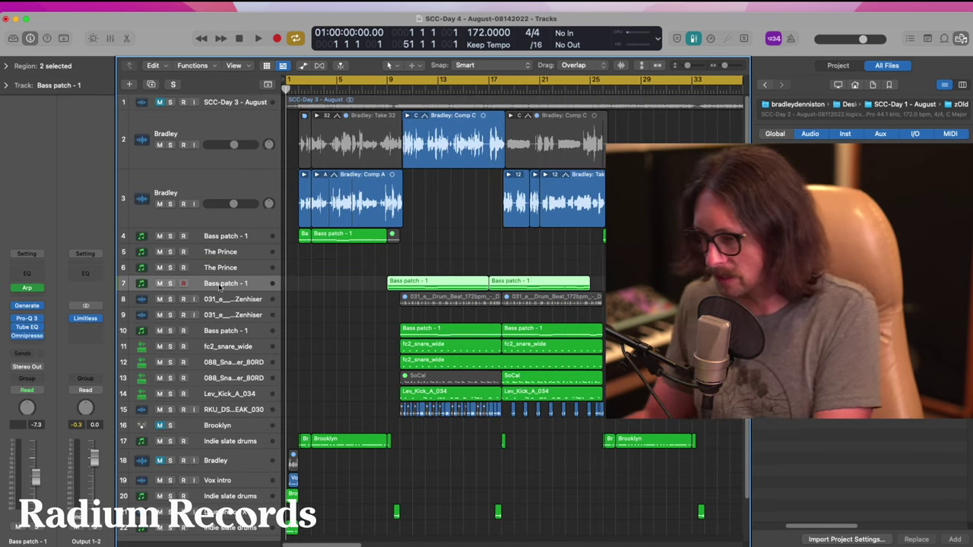
{"action": "key", "text": "Delete"}
{"action": "key", "text": "super+BackSpace"}
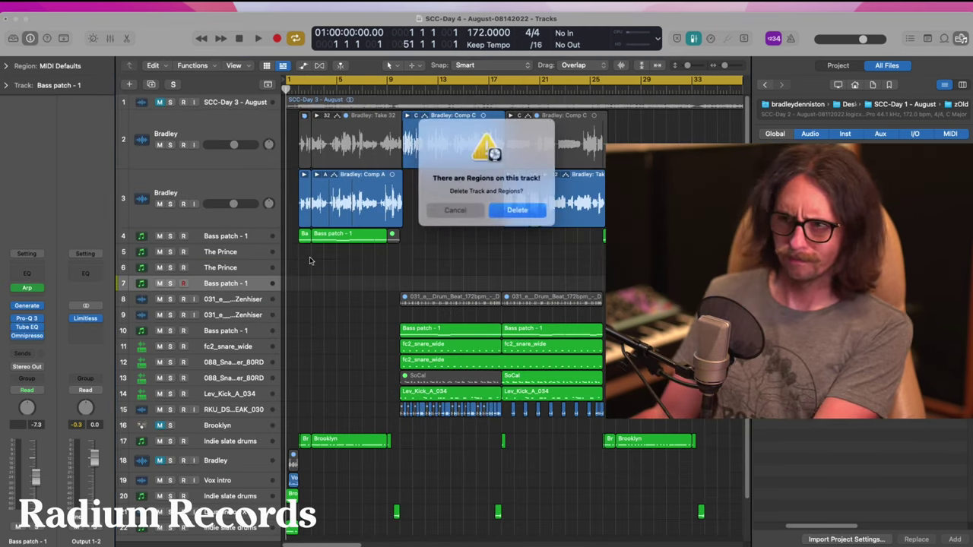
{"action": "left_click", "coordinate": [524, 209]}
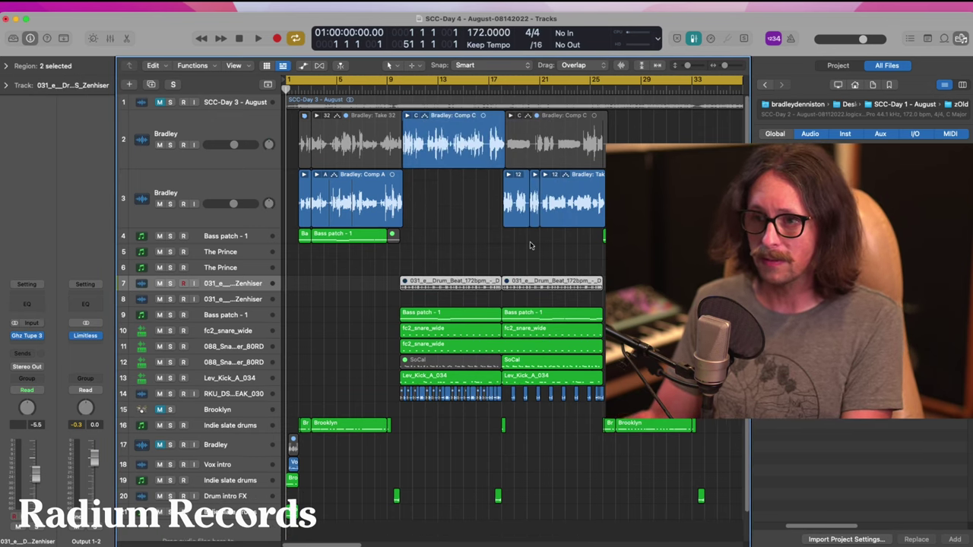
- Close the file browser beside the arrangement and deselect the two drum beat regions on track 7
{"action": "key", "text": "z"}
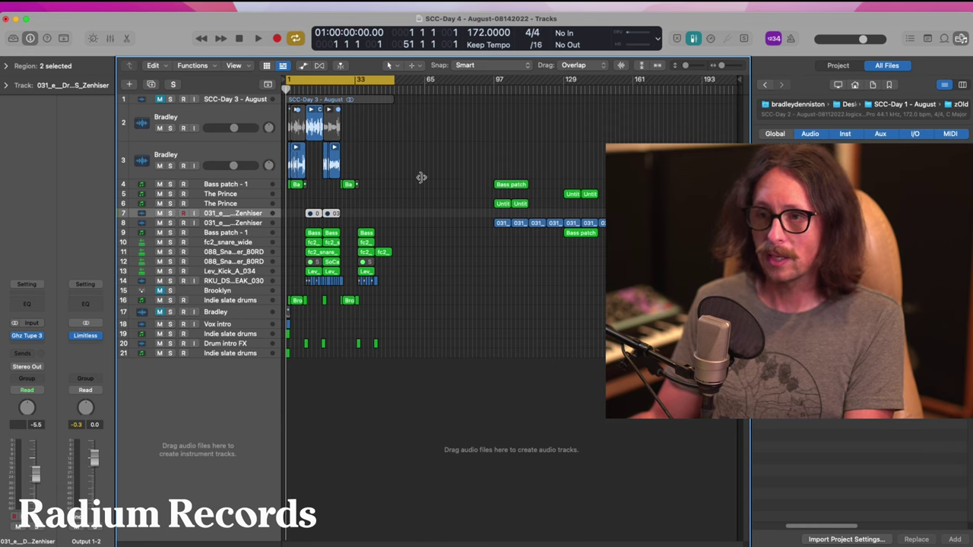
{"action": "left_click_drag", "start_coordinate": [365, 185], "coordinate": [289, 316], "text": "ctrl+alt"}
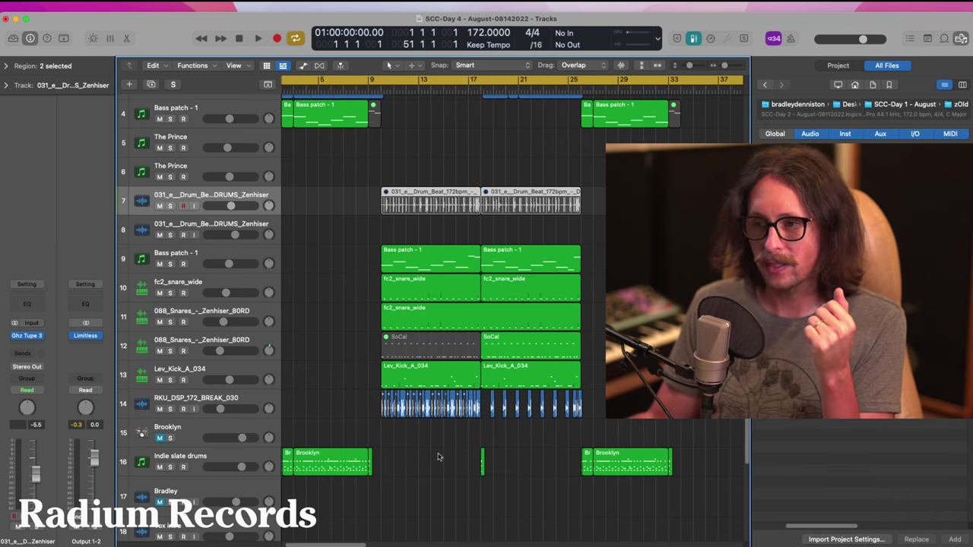
{"action": "left_click_drag", "start_coordinate": [347, 190], "coordinate": [555, 208]}
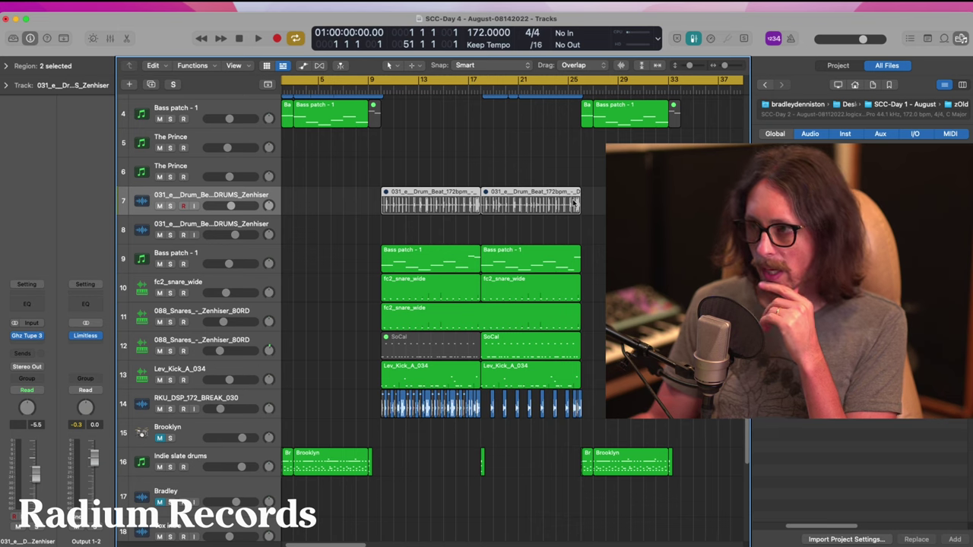
{"action": "key", "text": "f"}
{"action": "key", "text": "f"}
{"action": "key", "text": "f"}
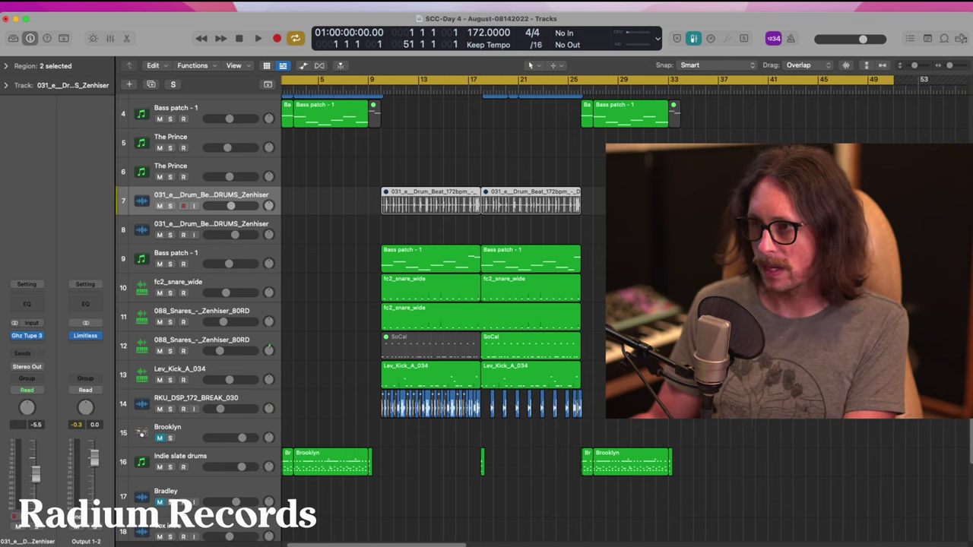
{"action": "left_click", "coordinate": [684, 202]}
{"action": "scroll", "coordinate": [606, 210], "scroll_direction": "down", "scroll_amount": 5}
{"action": "scroll", "coordinate": [606, 204], "scroll_direction": "left", "scroll_amount": 1}
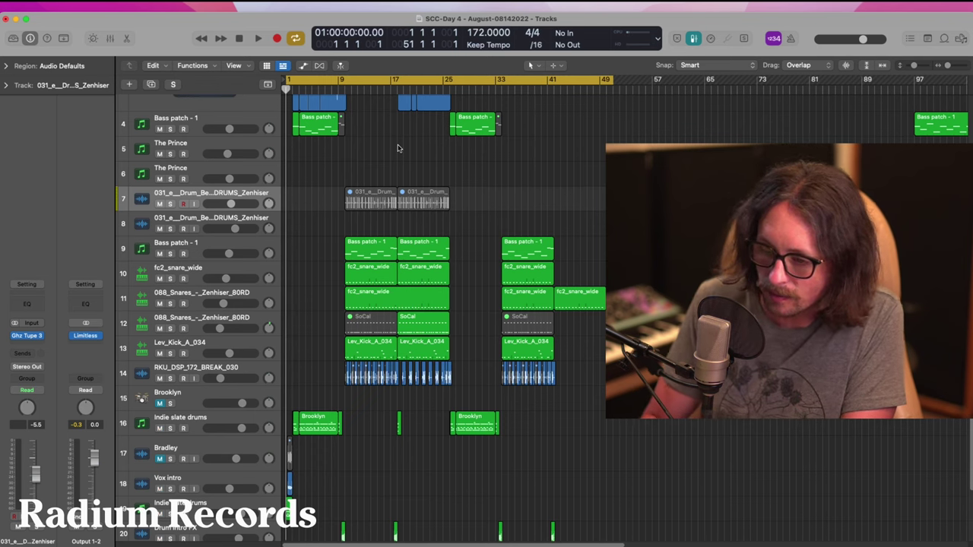
- Select all muted regions in the arrangement and delete them
{"action": "key", "text": "super+a"}
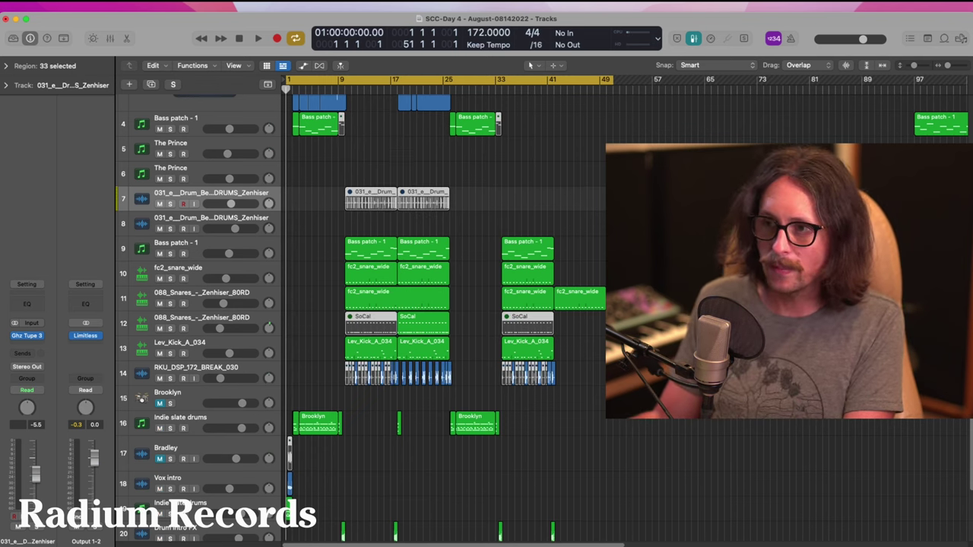
{"action": "key", "text": "Delete"}
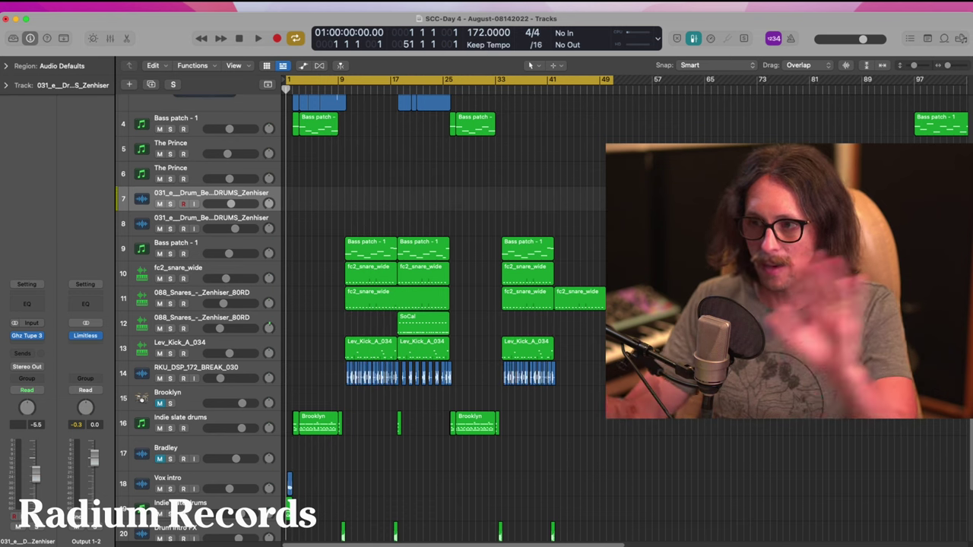
{"action": "scroll", "coordinate": [439, 308], "scroll_direction": "down", "scroll_amount": 1}
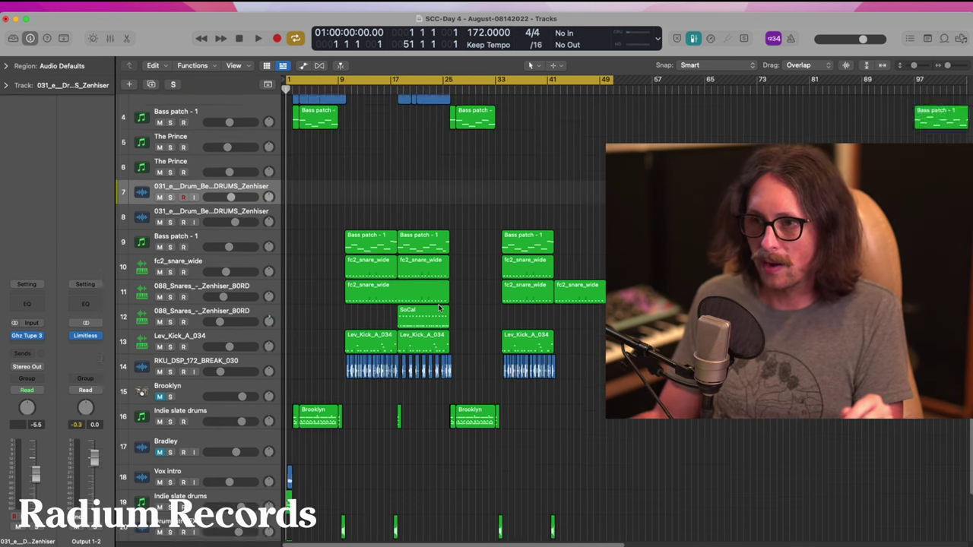
{"action": "scroll", "coordinate": [440, 307], "scroll_direction": "down", "scroll_amount": 3}
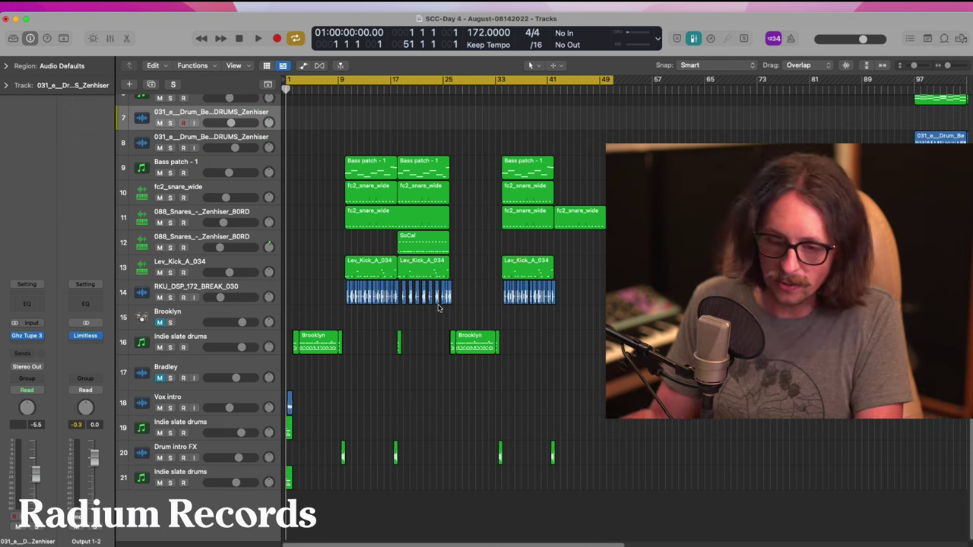
- Undo the deletion of the muted regions and clear the region selection
{"action": "key", "text": "cmd+z"}
{"action": "scroll", "coordinate": [512, 272], "scroll_direction": "up", "scroll_amount": 4}
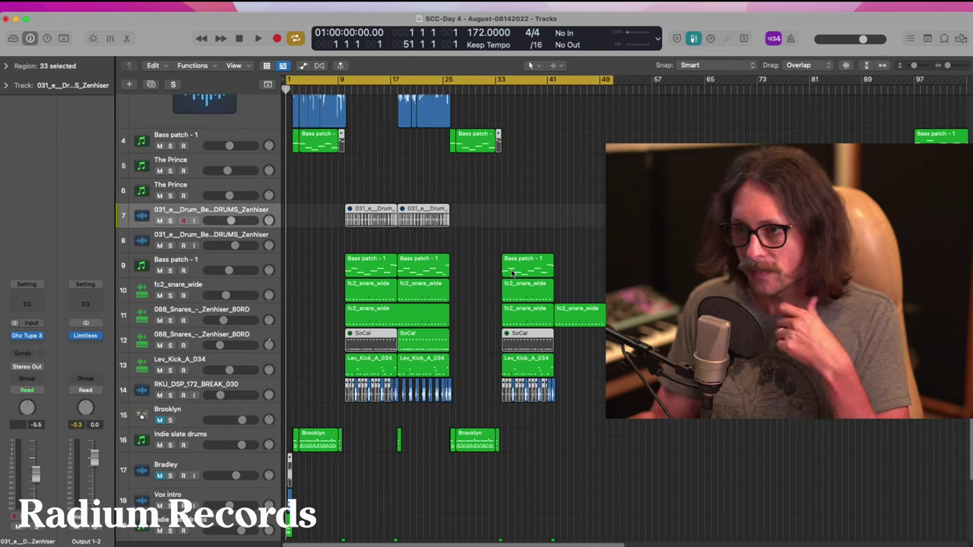
{"action": "scroll", "coordinate": [512, 272], "scroll_direction": "up", "scroll_amount": 8}
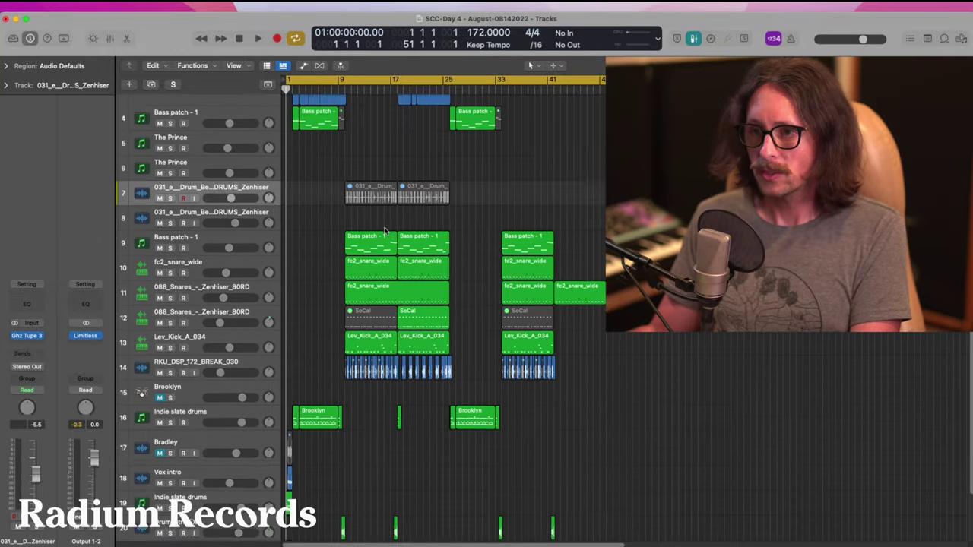
{"action": "scroll", "coordinate": [385, 230], "scroll_direction": "down", "scroll_amount": 3}
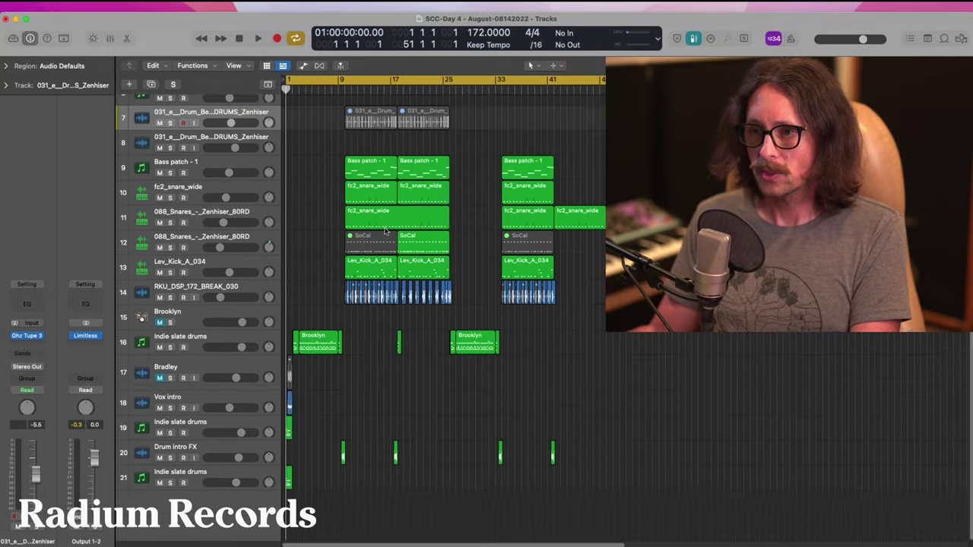
{"action": "scroll", "coordinate": [385, 230], "scroll_direction": "up", "scroll_amount": 10}
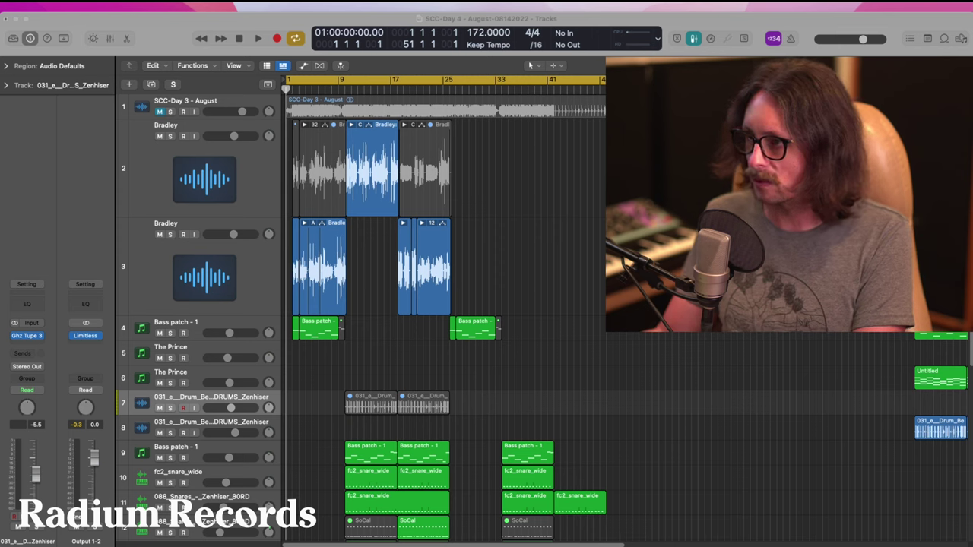
- Play the arrangement from the start to about bar 42 while examining the tracks, and stop playback
{"action": "key", "text": "space"}
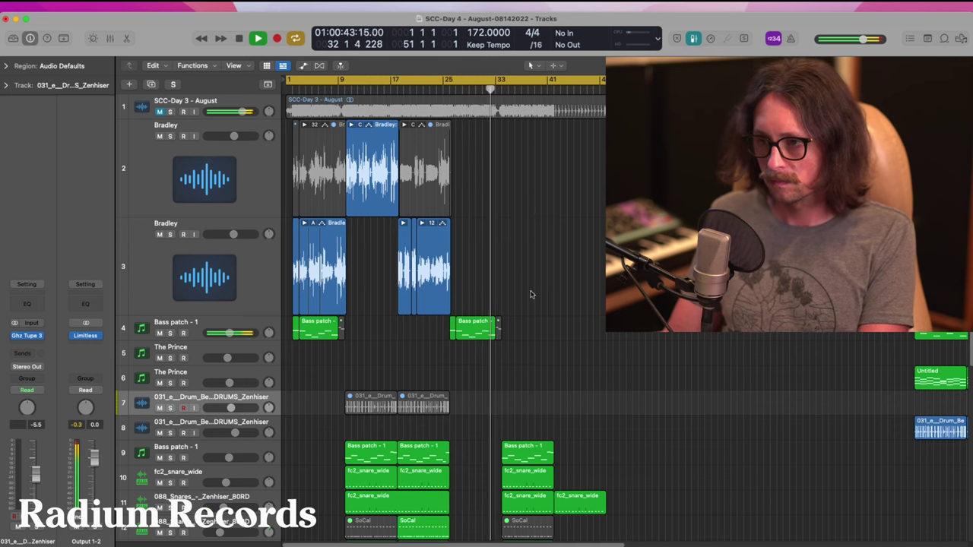
{"action": "scroll", "coordinate": [530, 310], "scroll_direction": "down", "scroll_amount": 3}
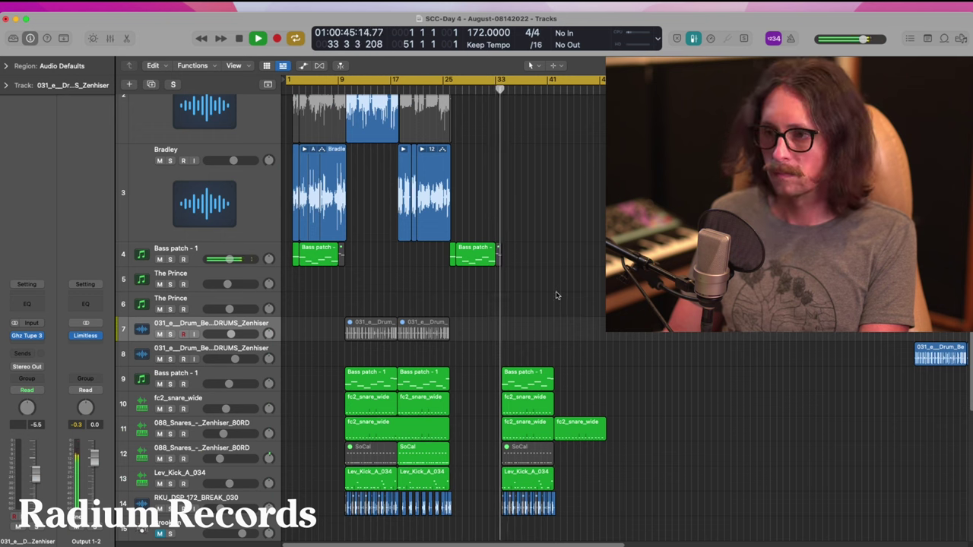
{"action": "scroll", "coordinate": [578, 259], "scroll_direction": "up", "scroll_amount": 3}
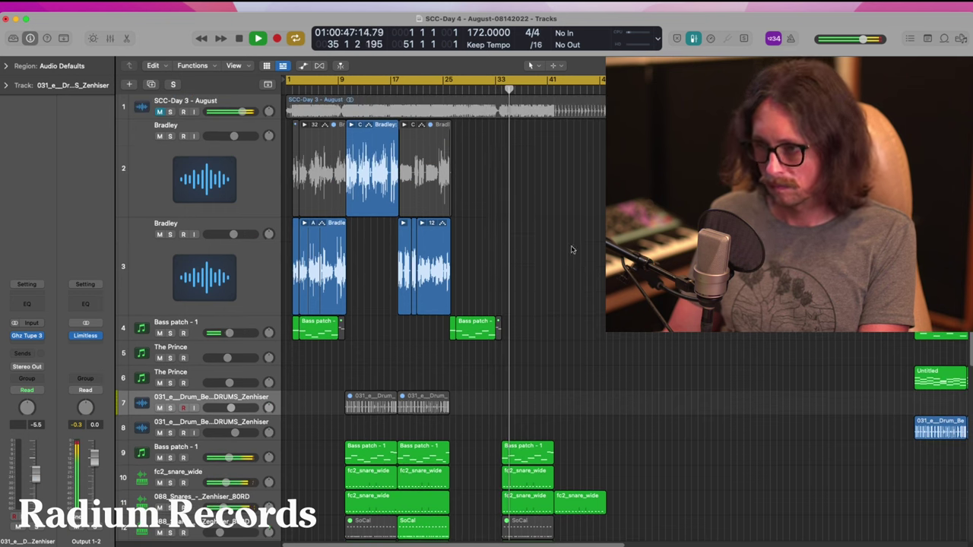
{"action": "scroll", "coordinate": [565, 232], "scroll_direction": "down", "scroll_amount": 3}
{"action": "scroll", "coordinate": [565, 228], "scroll_direction": "up", "scroll_amount": 3}
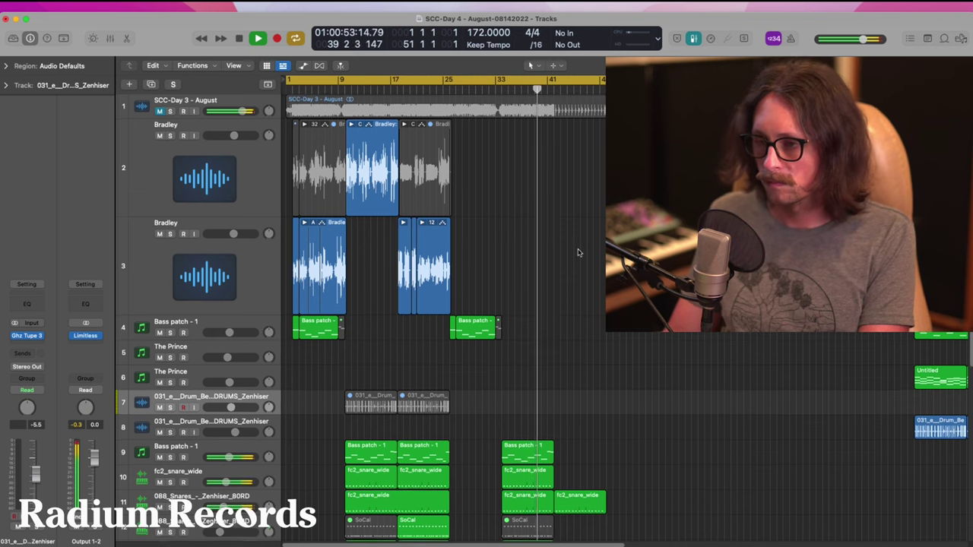
{"action": "scroll", "coordinate": [578, 253], "scroll_direction": "down", "scroll_amount": 4}
{"action": "scroll", "coordinate": [578, 253], "scroll_direction": "down", "scroll_amount": 2}
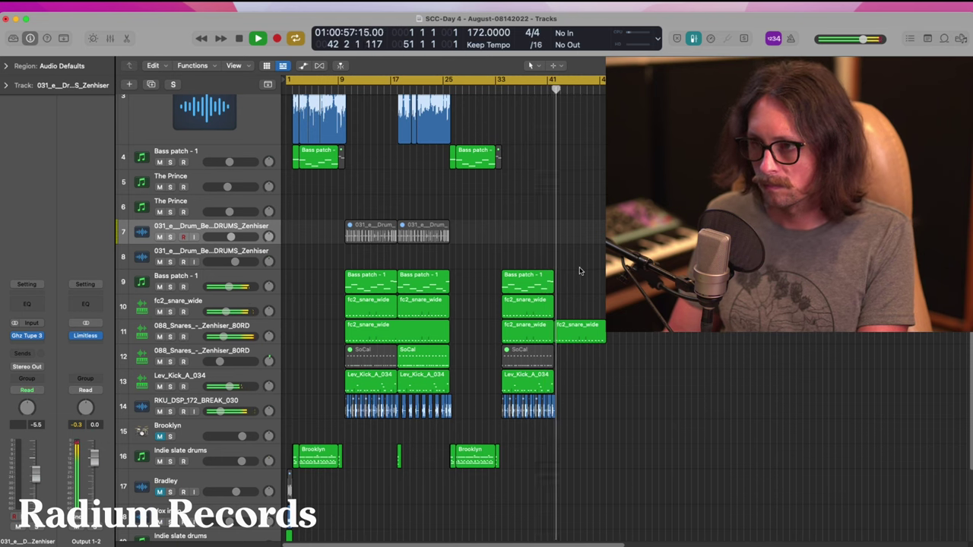
{"action": "key", "text": "space"}
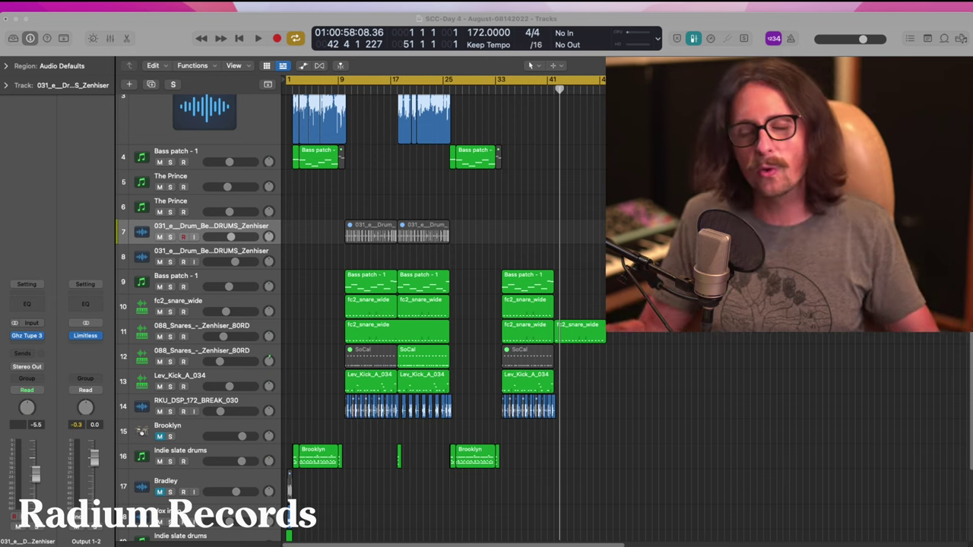
- Return the playhead to the beginning of the project at bar 1
{"action": "left_click", "coordinate": [404, 503]}
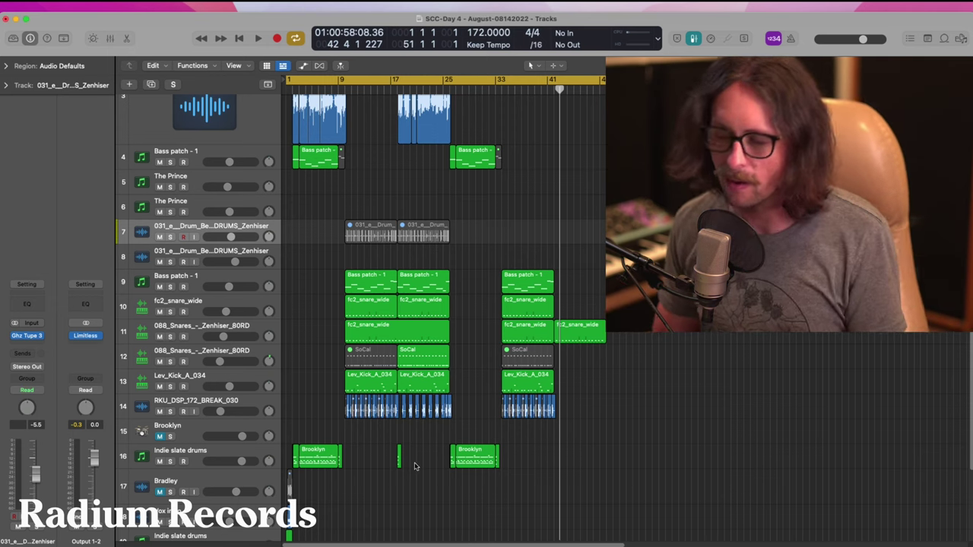
{"action": "scroll", "coordinate": [415, 467], "scroll_direction": "up", "scroll_amount": 5}
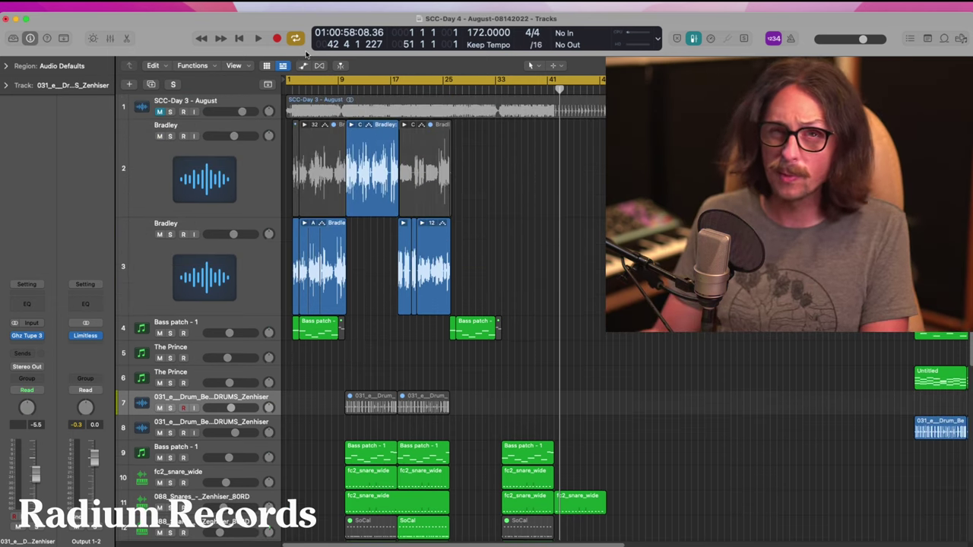
{"action": "left_click", "coordinate": [286, 89]}
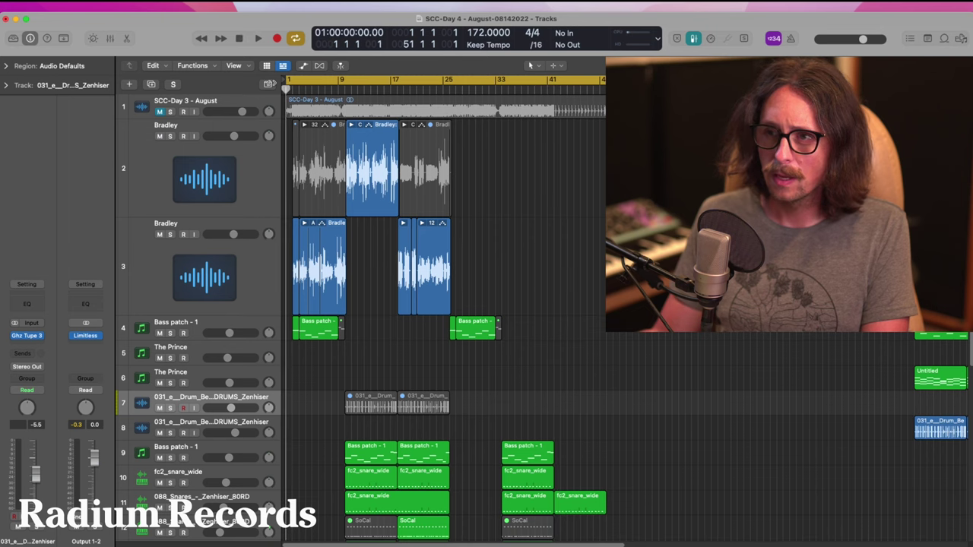
- Show the global tracks above the arrangement and reduce their combined height so more of the regular tracks fit
{"action": "left_click", "coordinate": [268, 84]}
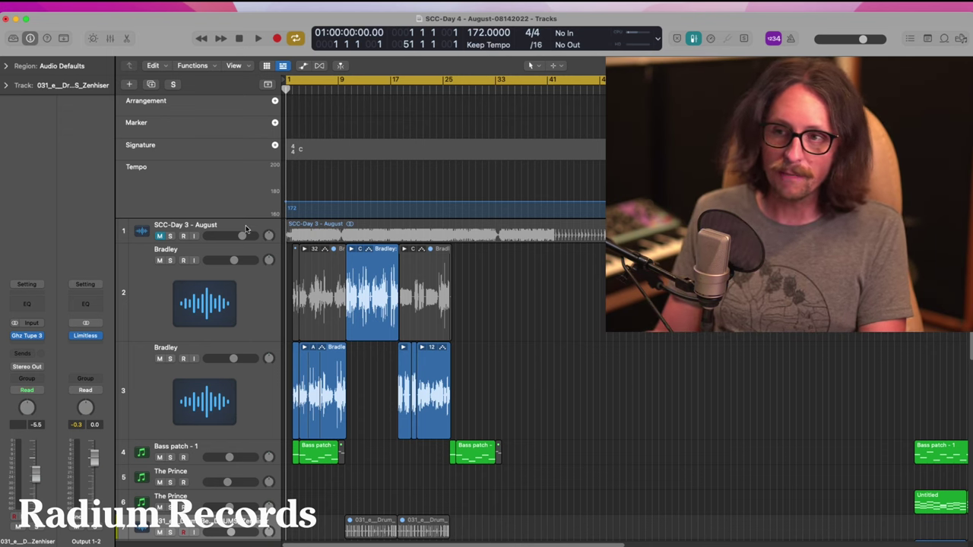
{"action": "left_click_drag", "start_coordinate": [246, 219], "coordinate": [257, 161]}
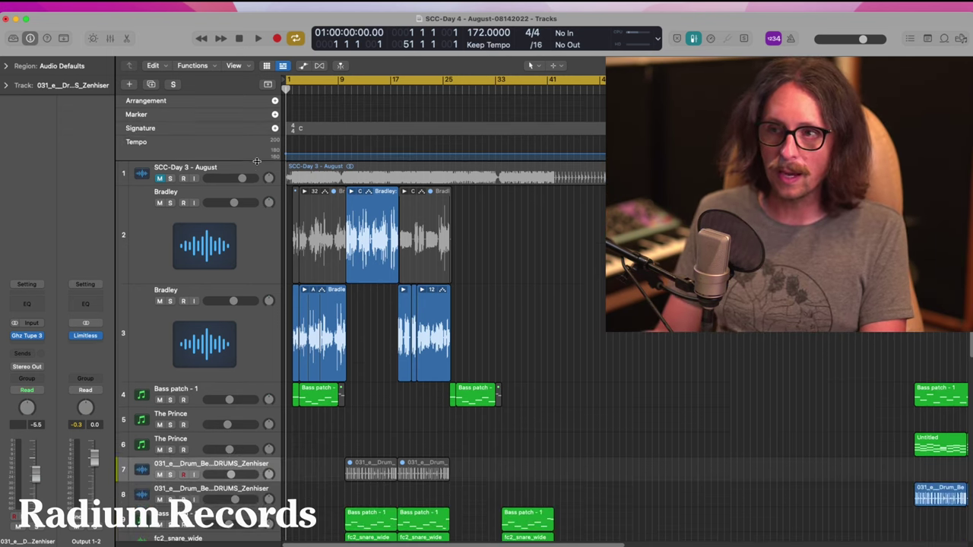
{"action": "scroll", "coordinate": [319, 228], "scroll_direction": "down", "scroll_amount": 6}
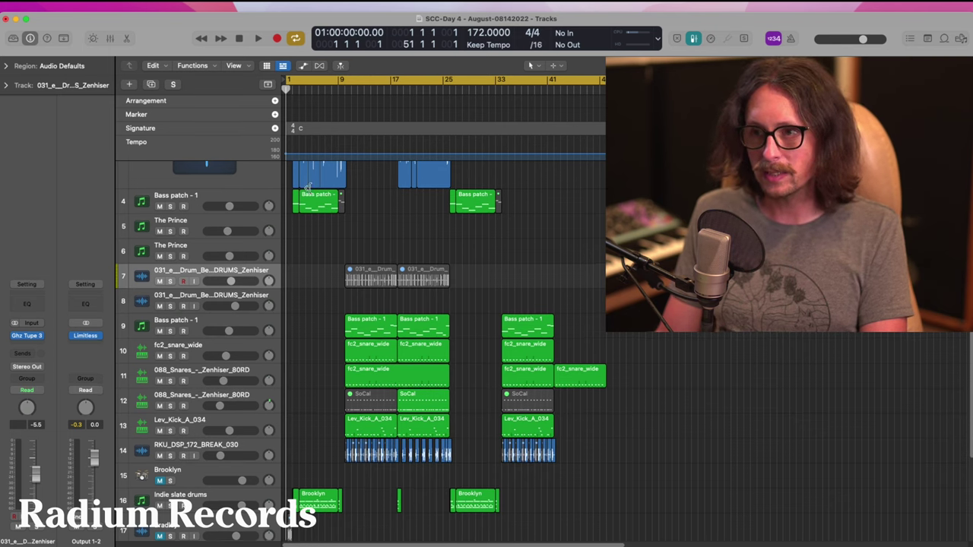
{"action": "scroll", "coordinate": [323, 213], "scroll_direction": "up", "scroll_amount": 1}
{"action": "scroll", "coordinate": [323, 228], "scroll_direction": "up", "scroll_amount": 5}
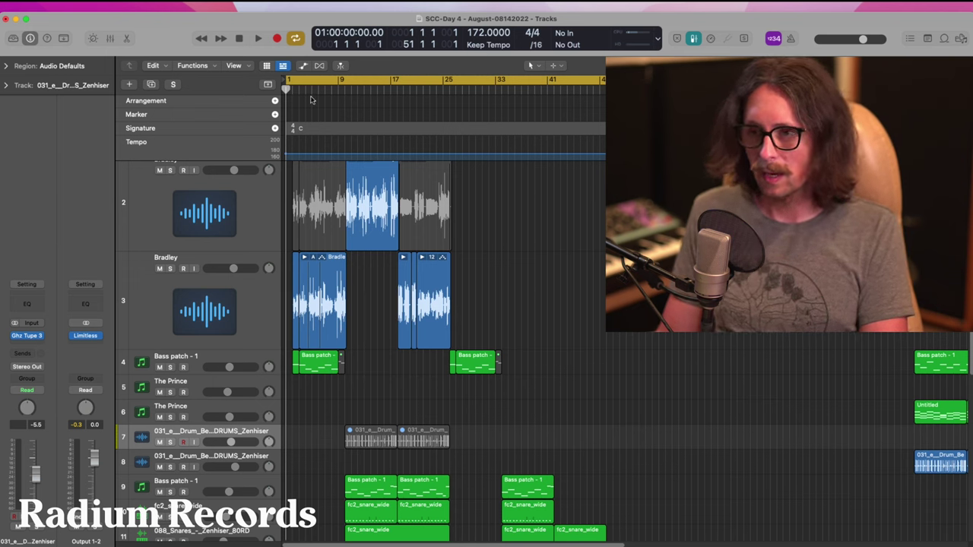
- Play the opening bars briefly, and review the audio device preferences, including the I/O buffer size
{"action": "key", "text": "space"}
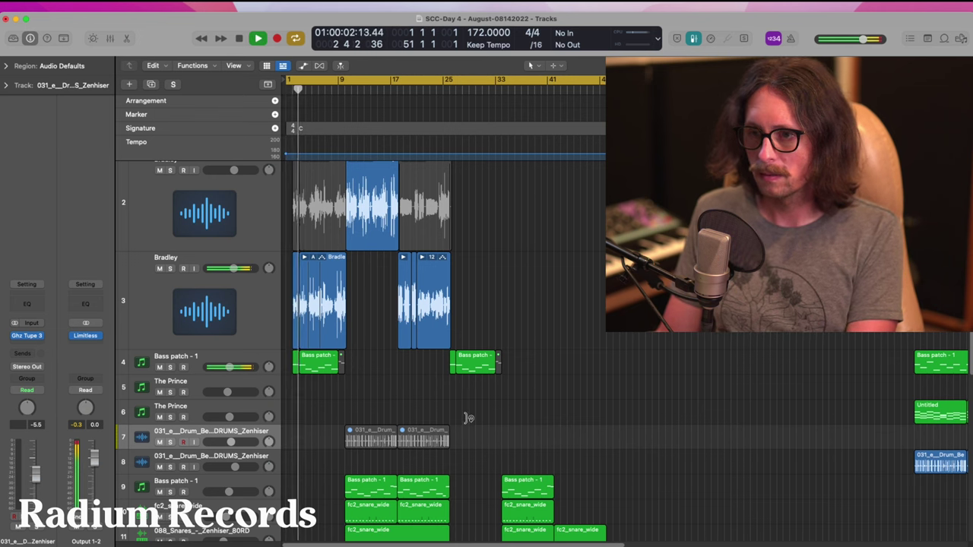
{"action": "key", "text": "space"}
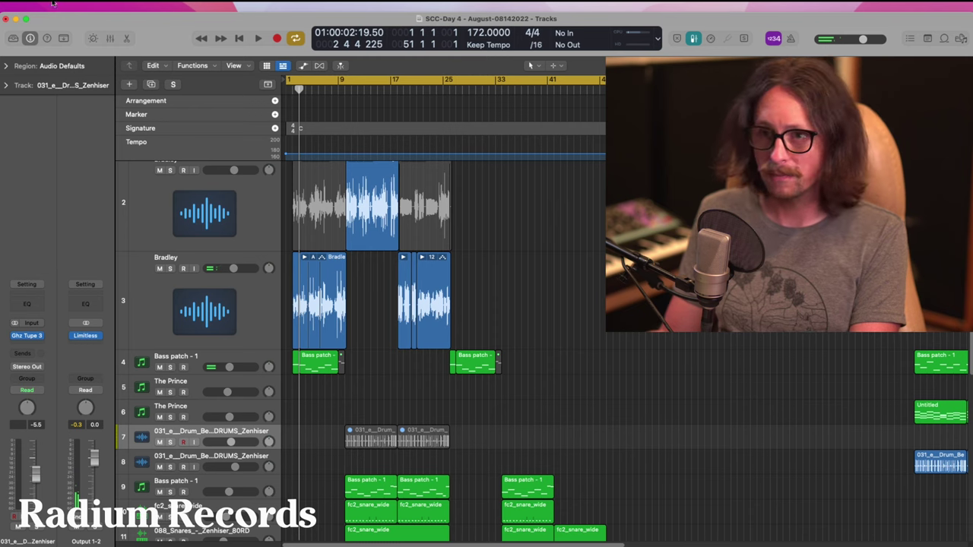
{"action": "left_click", "coordinate": [44, 9]}
{"action": "mouse_move", "coordinate": [51, 36]}
{"action": "left_click", "coordinate": [116, 46]}
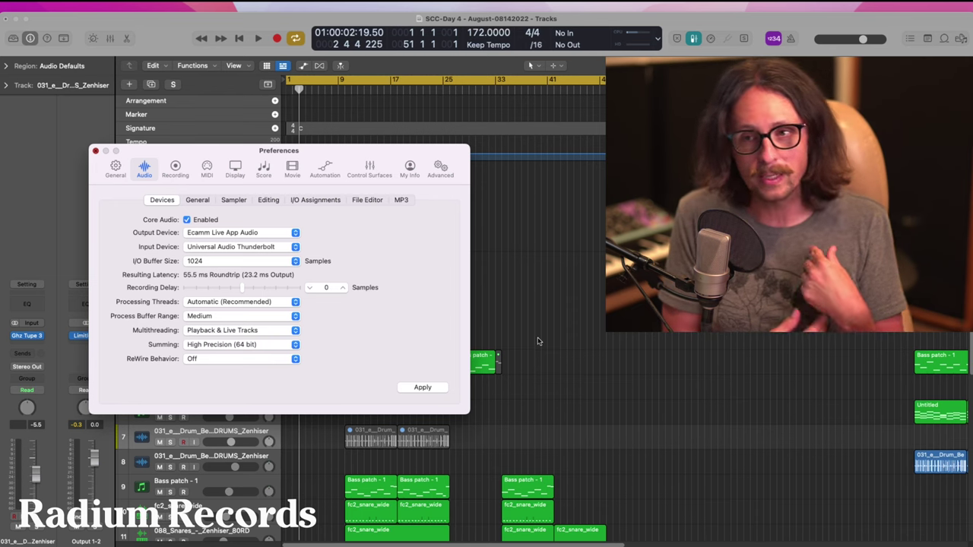
{"action": "key", "text": "super+w"}
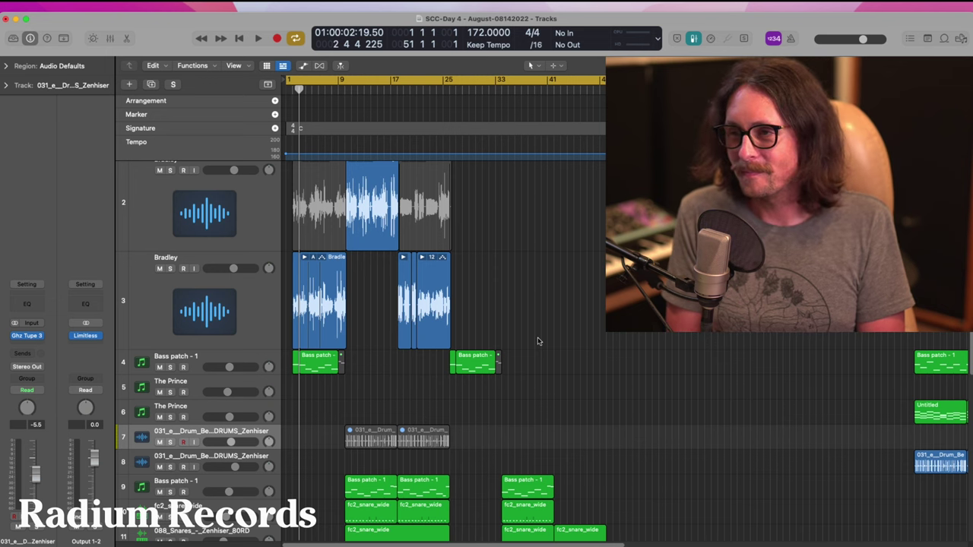
{"action": "key", "text": "super+Tab"}
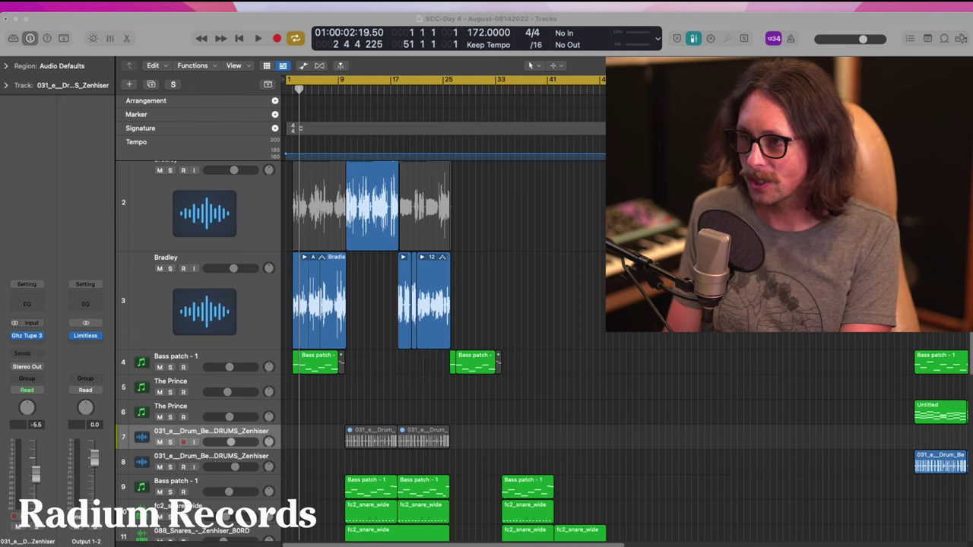
{"action": "left_click", "coordinate": [628, 461]}
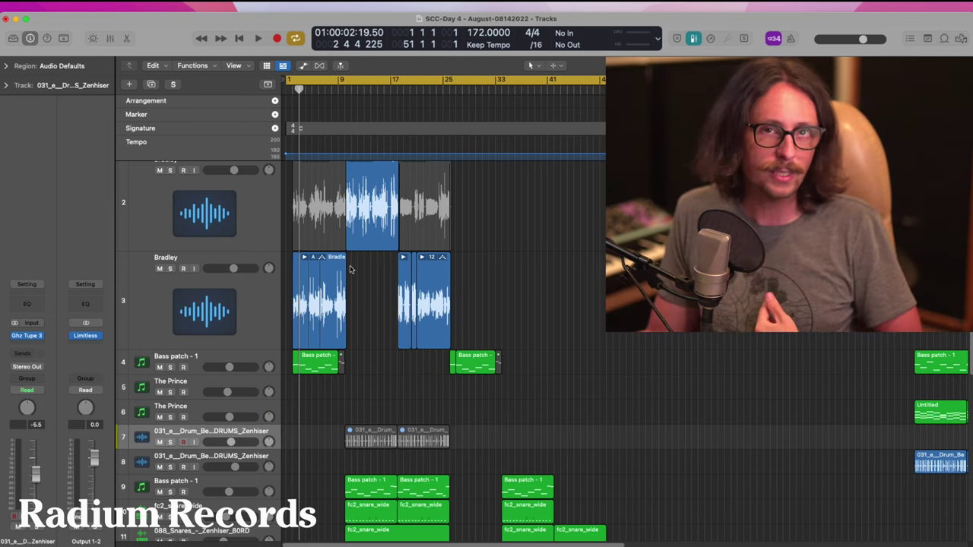
- Shorten the cycle range so that it runs from bar 1 to bar 10
{"action": "scroll", "coordinate": [374, 296], "scroll_direction": "down", "scroll_amount": 5}
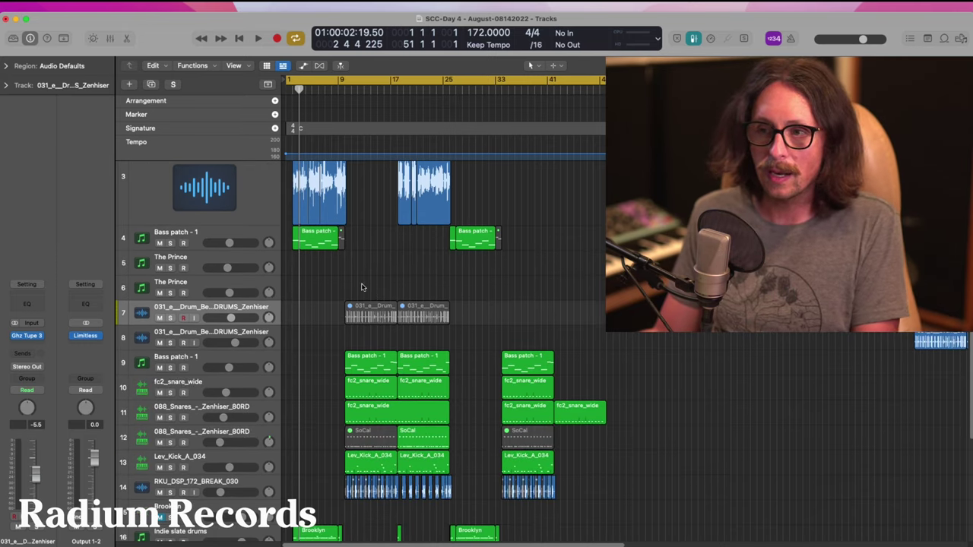
{"action": "scroll", "coordinate": [376, 222], "scroll_direction": "up", "scroll_amount": 6}
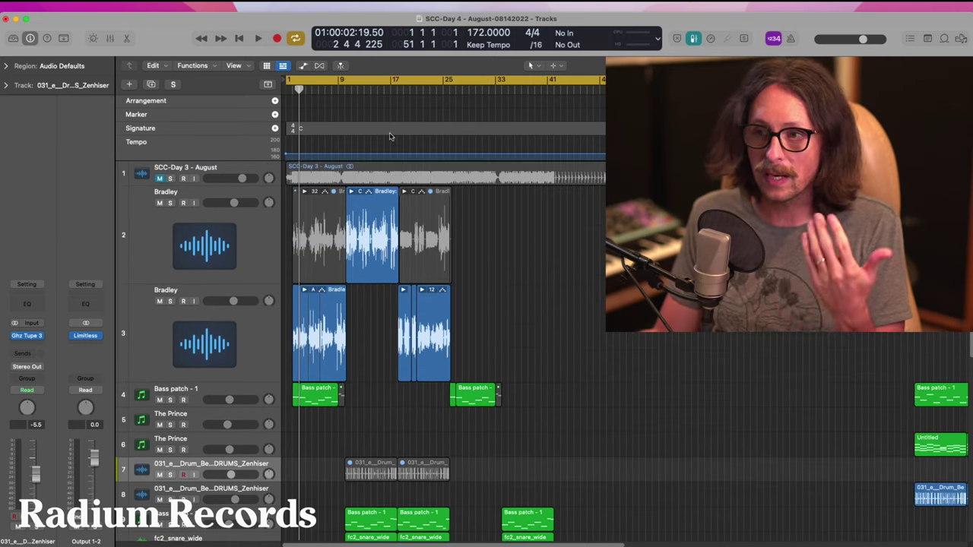
{"action": "left_click_drag", "start_coordinate": [615, 81], "coordinate": [346, 133]}
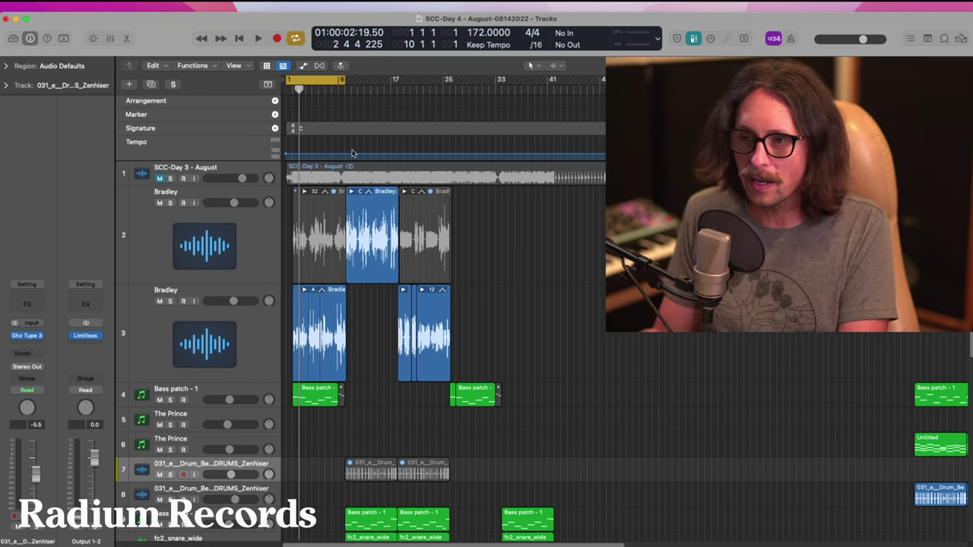
- Extend the end of the cycle range to bar 81 and return the playhead to the beginning of the project
{"action": "left_click", "coordinate": [344, 86]}
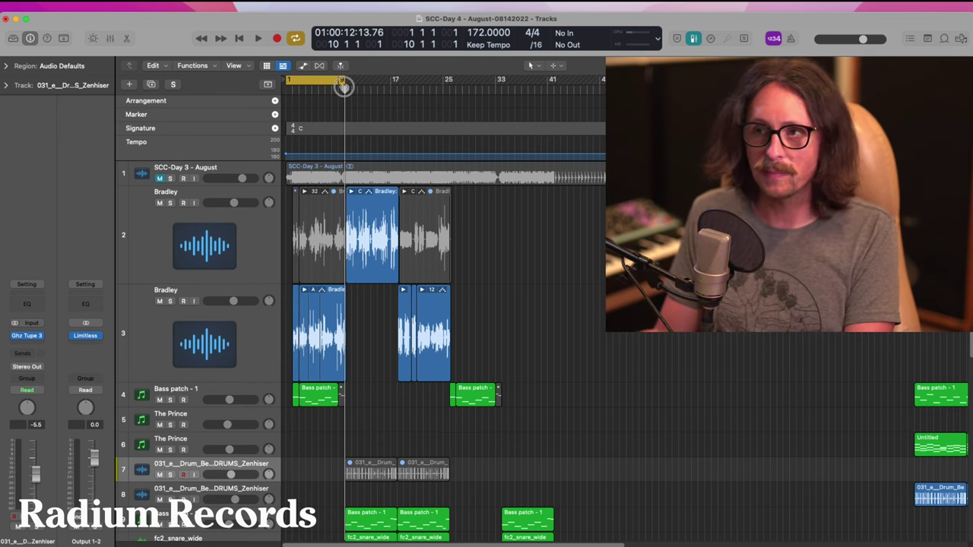
{"action": "left_click_drag", "start_coordinate": [344, 86], "coordinate": [423, 89]}
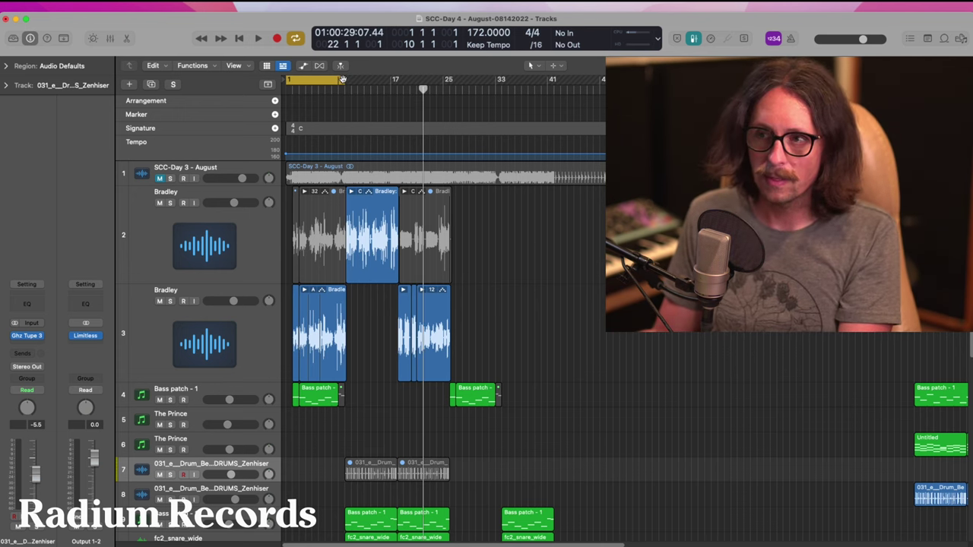
{"action": "left_click_drag", "start_coordinate": [341, 79], "coordinate": [813, 86]}
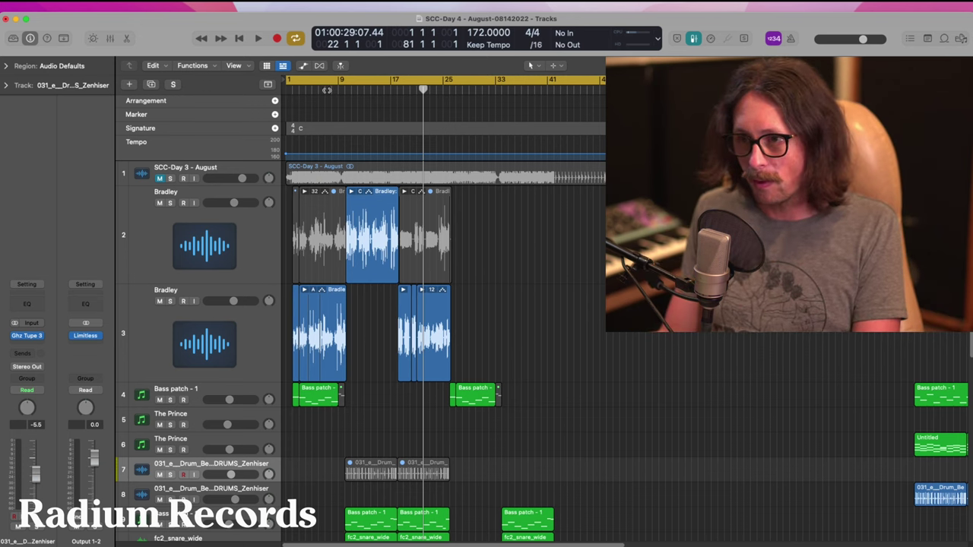
{"action": "key", "text": "Return"}
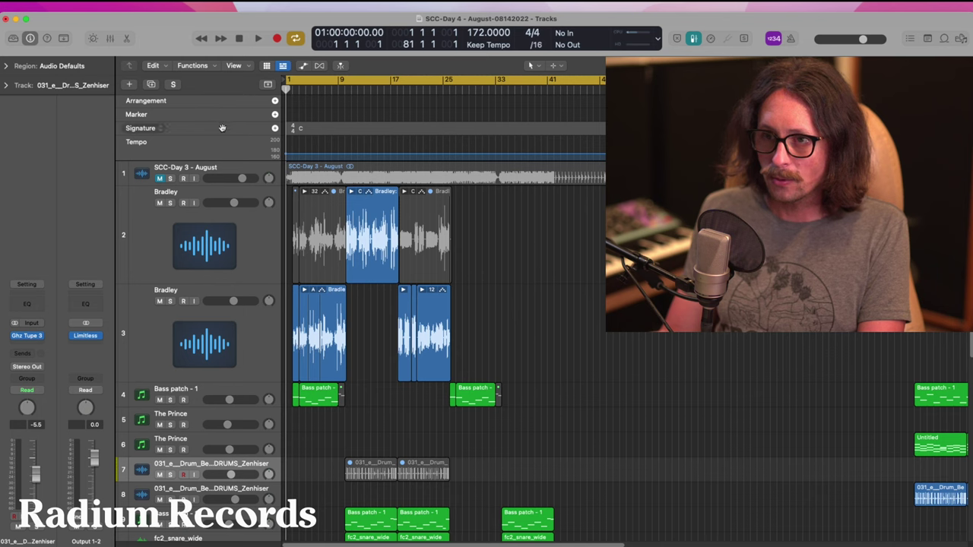
- Reorder the global tracks so Marker sits below Signature, and hide the Tempo track
{"action": "left_click_drag", "start_coordinate": [226, 115], "coordinate": [224, 159]}
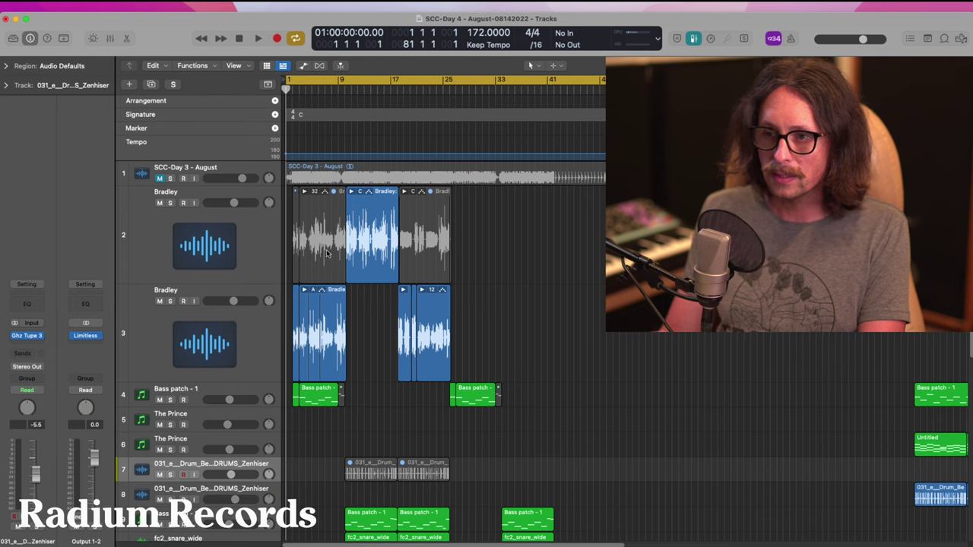
{"action": "right_click", "coordinate": [238, 145]}
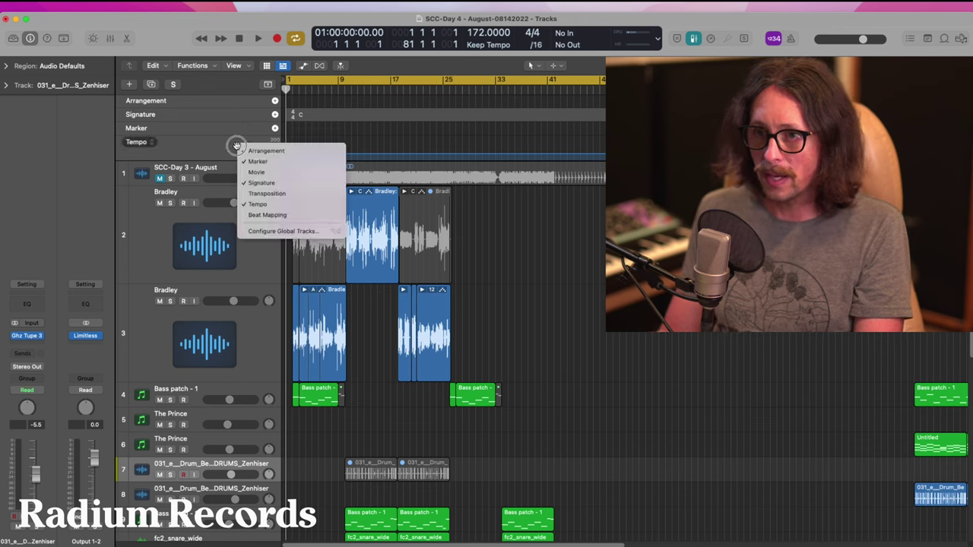
{"action": "left_click", "coordinate": [258, 204]}
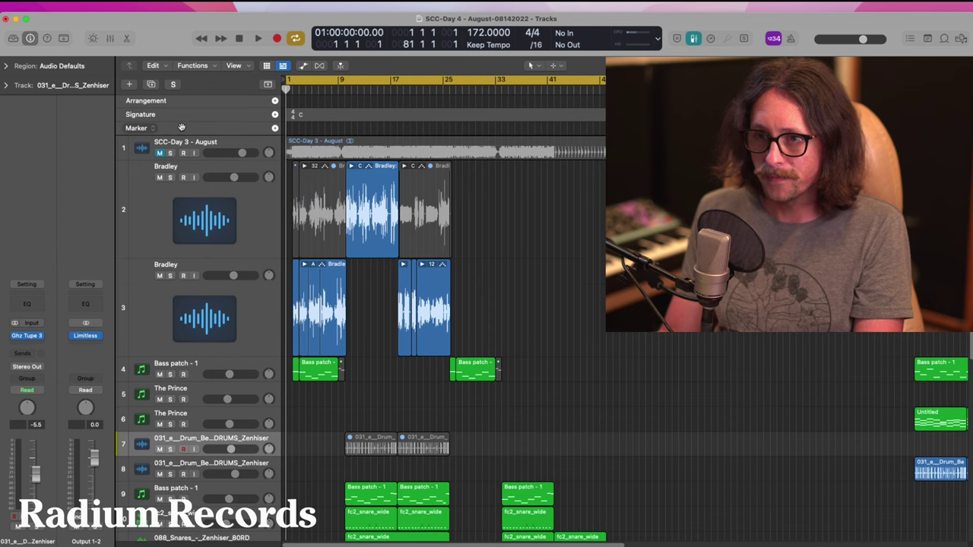
- Create a marker at bar 1 and name it Intro
{"action": "left_click", "coordinate": [284, 90]}
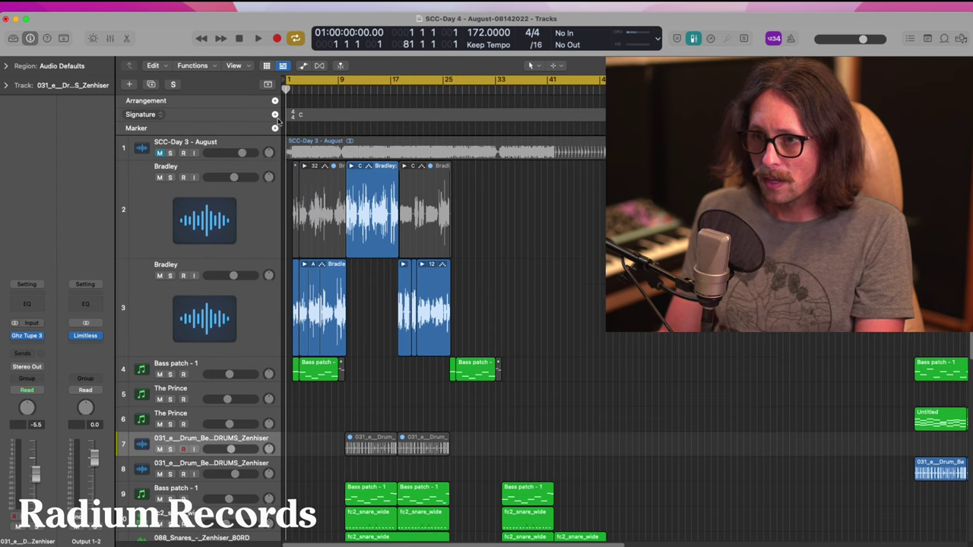
{"action": "left_click", "coordinate": [274, 128]}
{"action": "double_click", "coordinate": [302, 129]}
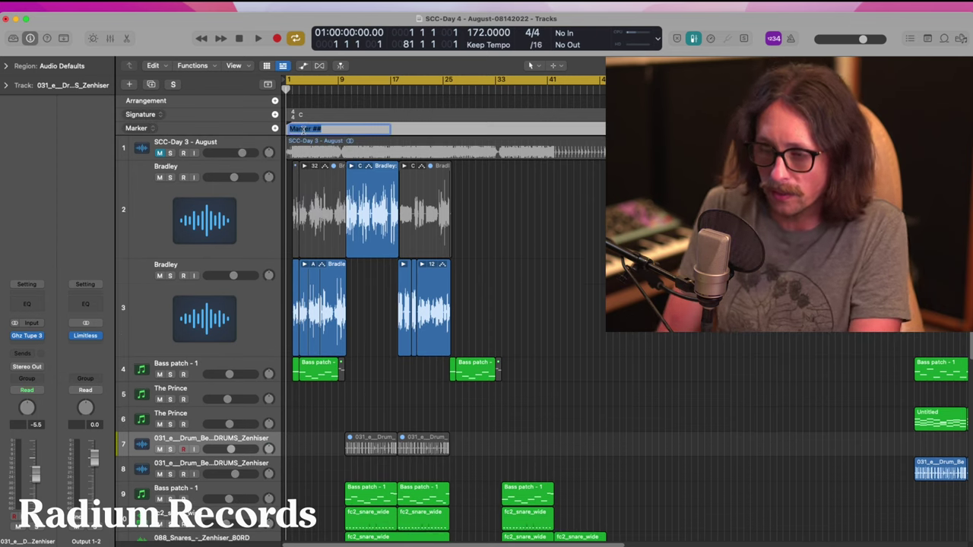
{"action": "type", "text": "Intro"}
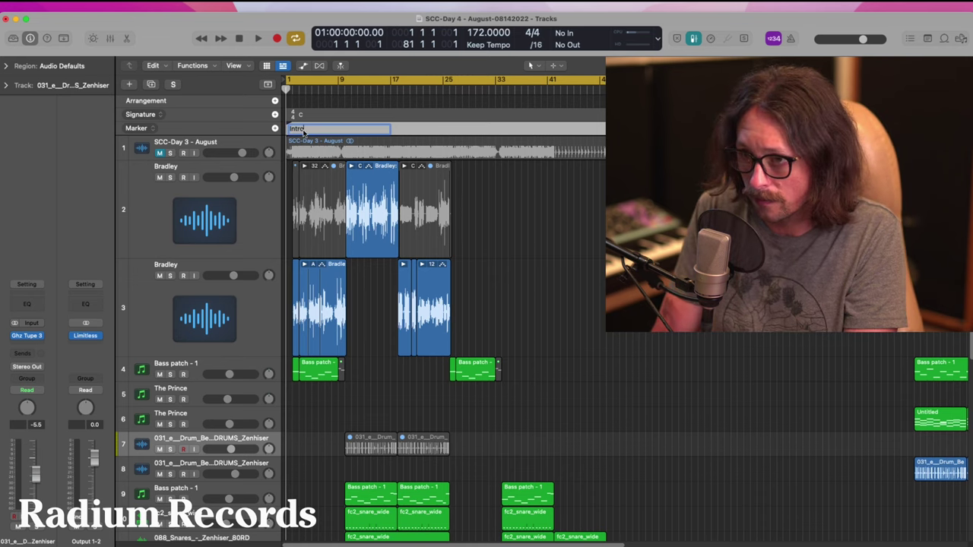
{"action": "key", "text": "Return"}
- Create a marker at bar 2, where the vocals start, and name it Verse 1
{"action": "key", "text": "z"}
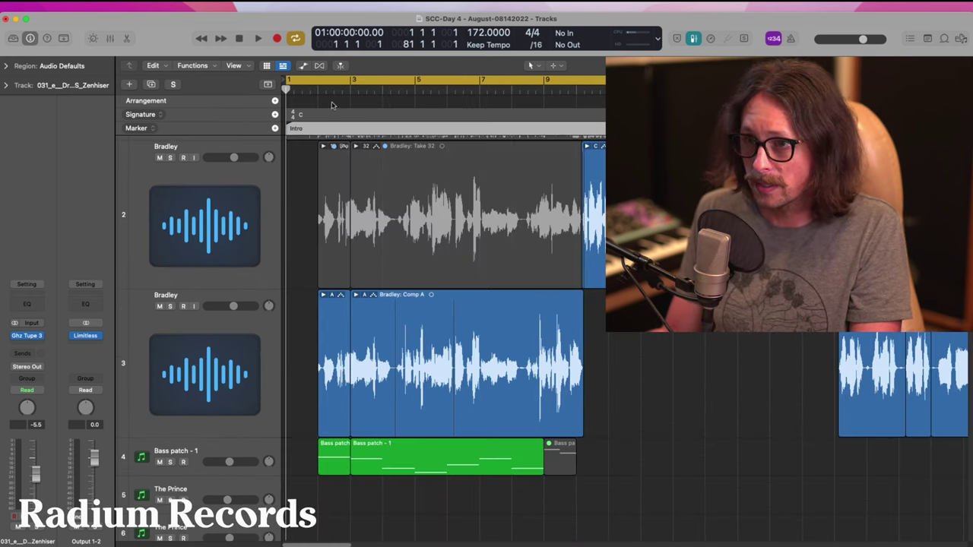
{"action": "left_click", "coordinate": [316, 88]}
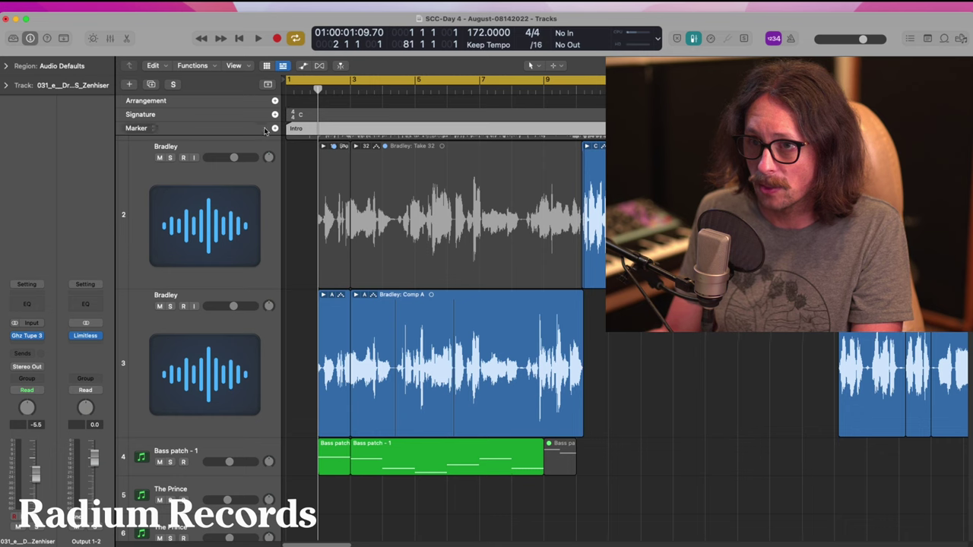
{"action": "left_click", "coordinate": [275, 128]}
{"action": "double_click", "coordinate": [333, 128]}
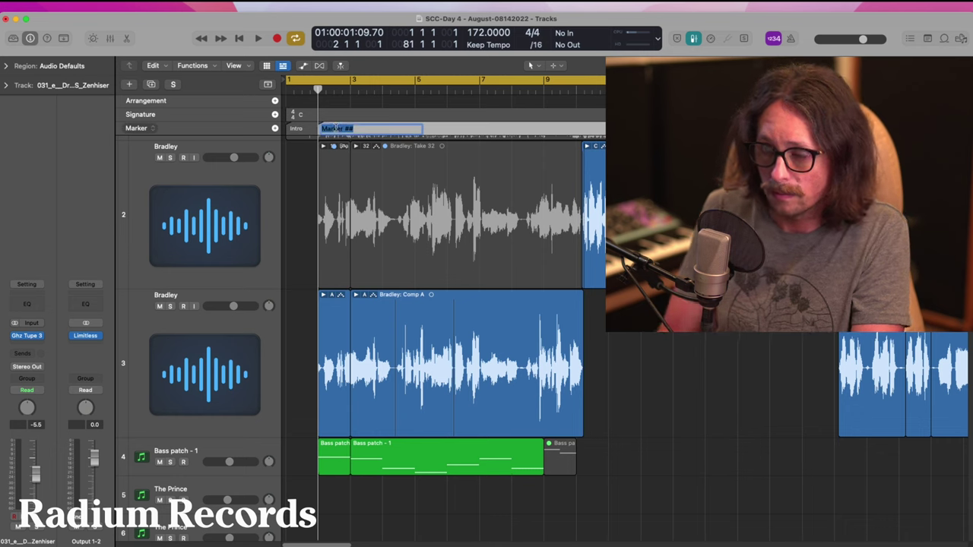
{"action": "type", "text": "Verse 1"}
{"action": "key", "text": "Return"}
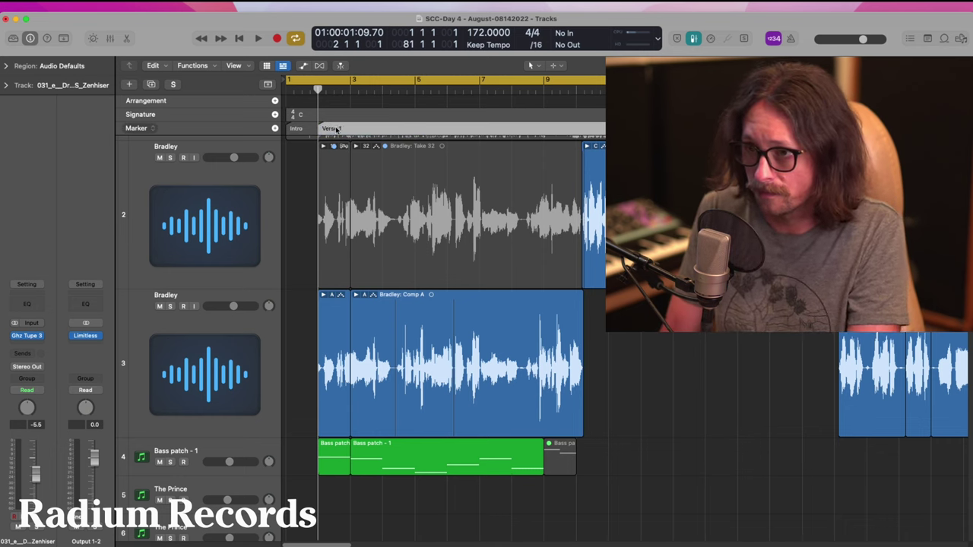
- Play the song from the start of Verse 1 into the second vocal section to check where the sections change
{"action": "left_click_drag", "start_coordinate": [554, 99], "coordinate": [583, 125]}
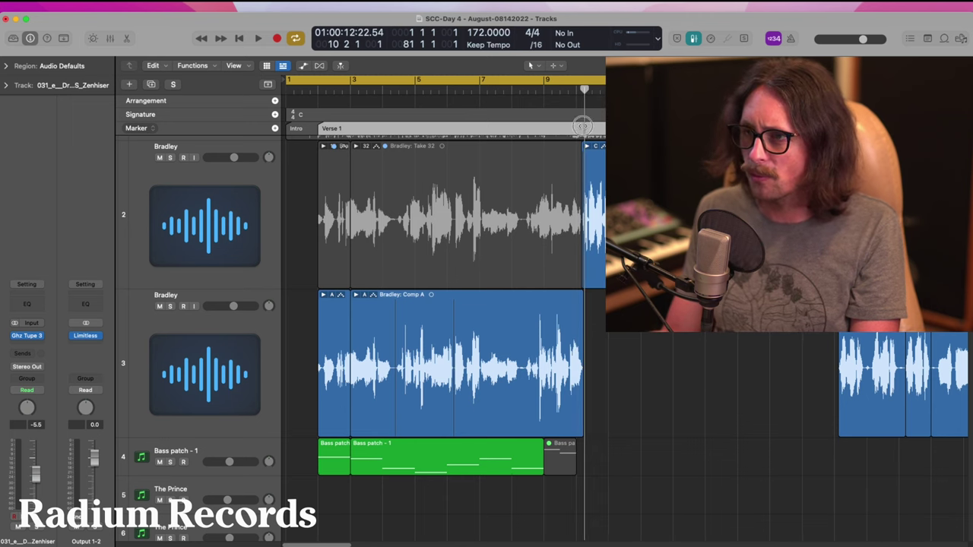
{"action": "key", "text": "super+Tab"}
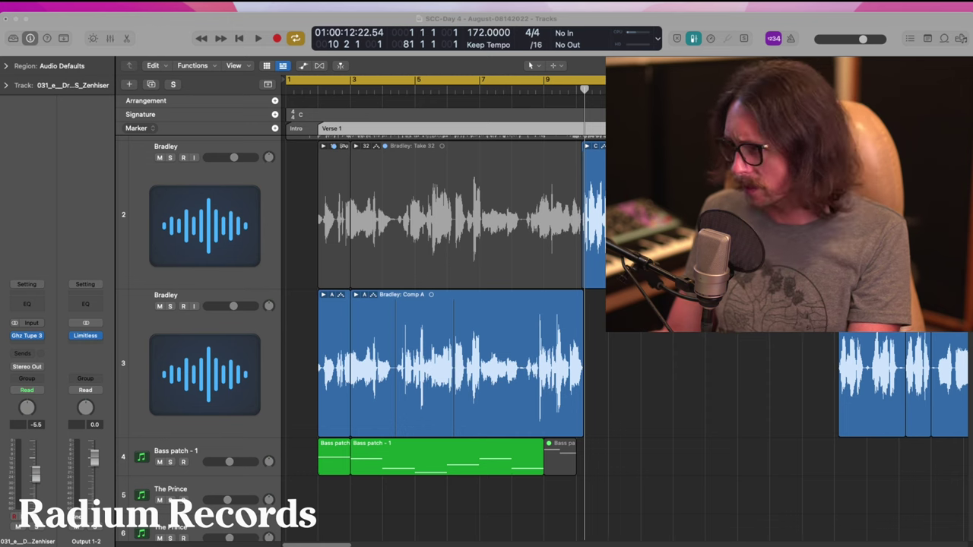
{"action": "key", "text": "space"}
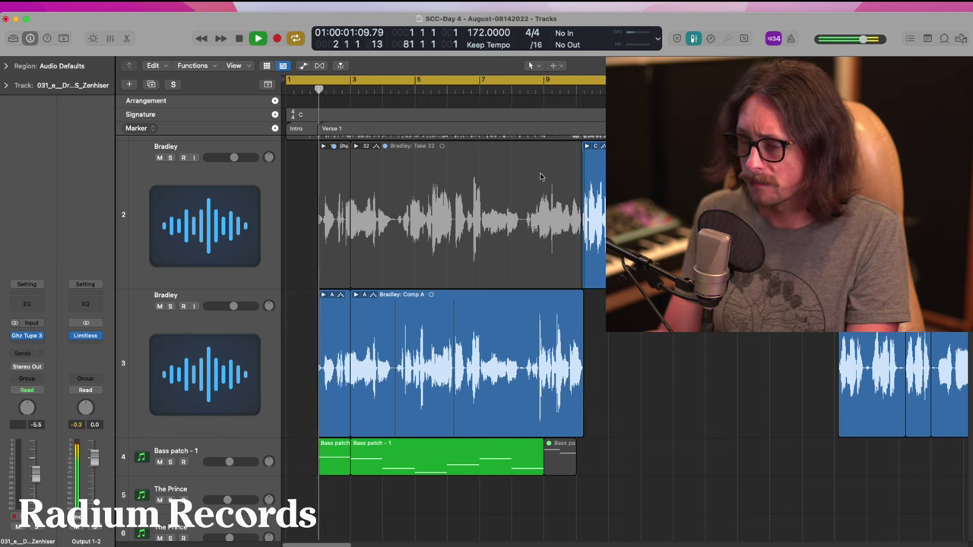
{"action": "scroll", "coordinate": [571, 327], "scroll_direction": "up", "scroll_amount": 3}
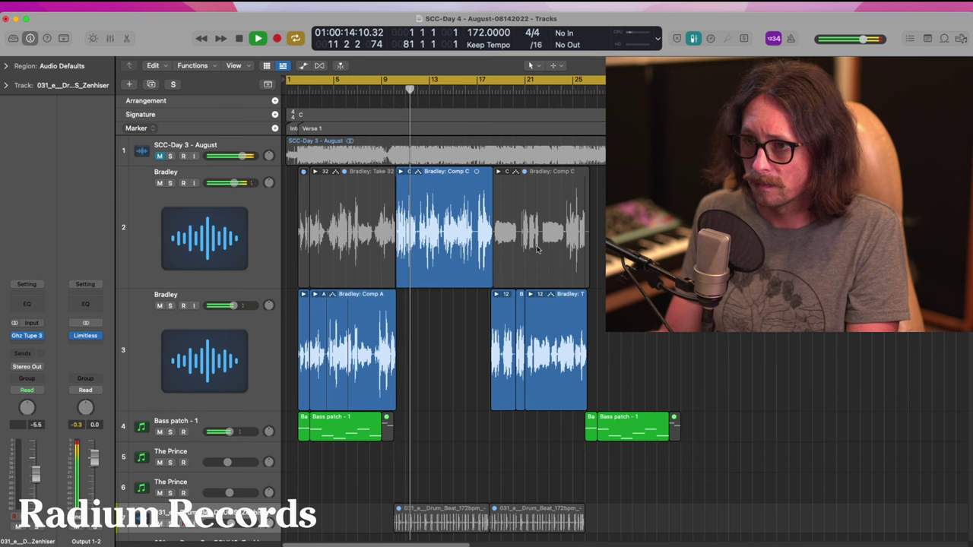
{"action": "left_click_drag", "start_coordinate": [340, 147], "coordinate": [608, 462]}
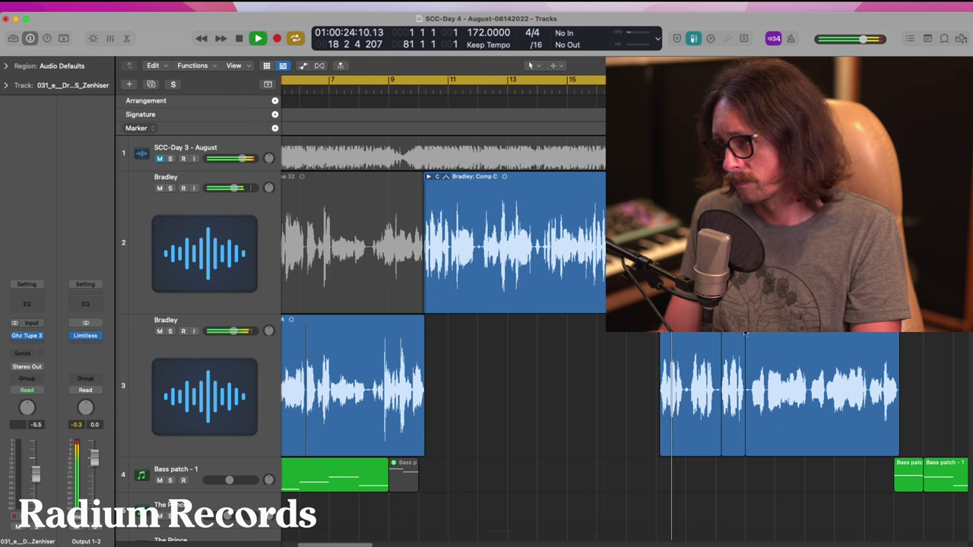
{"action": "key", "text": "space"}
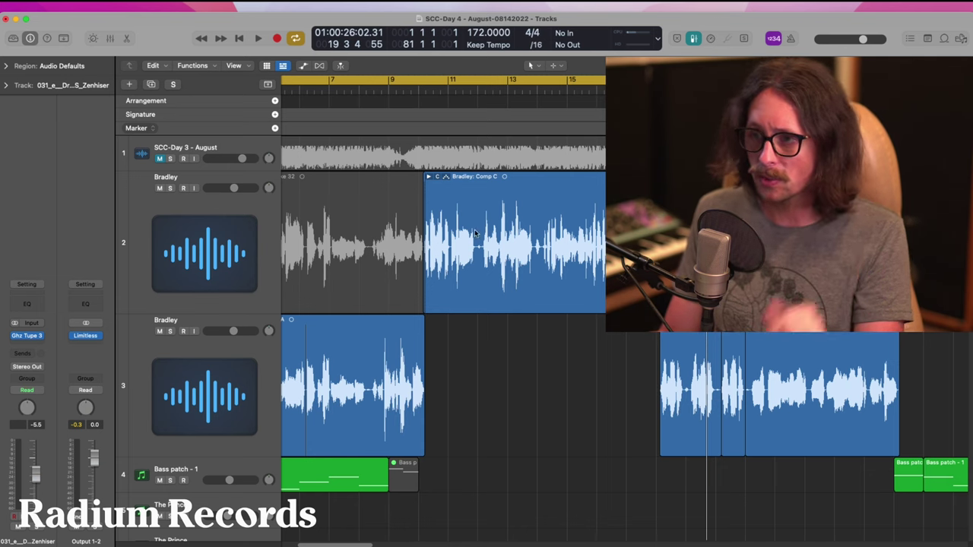
- Rename the Verse 1 marker as Verse 1a
{"action": "left_click_drag", "start_coordinate": [388, 91], "coordinate": [322, 111]}
{"action": "left_click", "coordinate": [335, 127]}
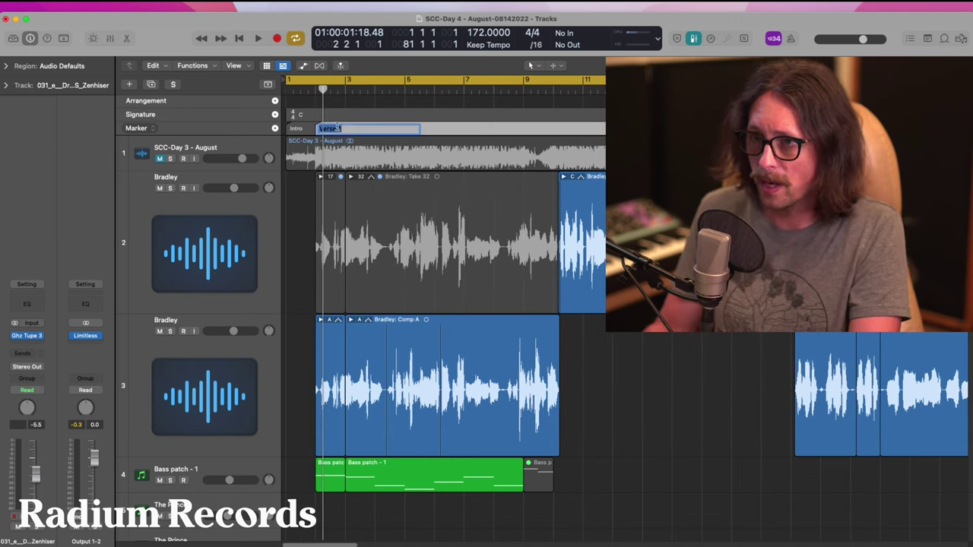
- Audition the transition near the end of Verse 1a and create a marker named Verse 1b at bar 10
{"action": "left_click", "coordinate": [561, 90]}
{"action": "left_click_drag", "start_coordinate": [561, 92], "coordinate": [554, 97]}
{"action": "key", "text": "space"}
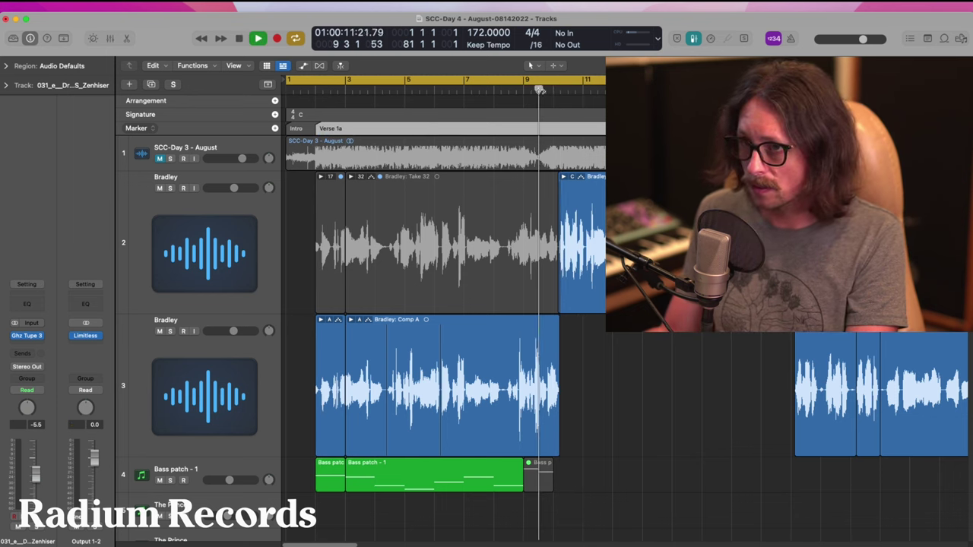
{"action": "key", "text": "space"}
{"action": "left_click_drag", "start_coordinate": [539, 89], "coordinate": [554, 89]}
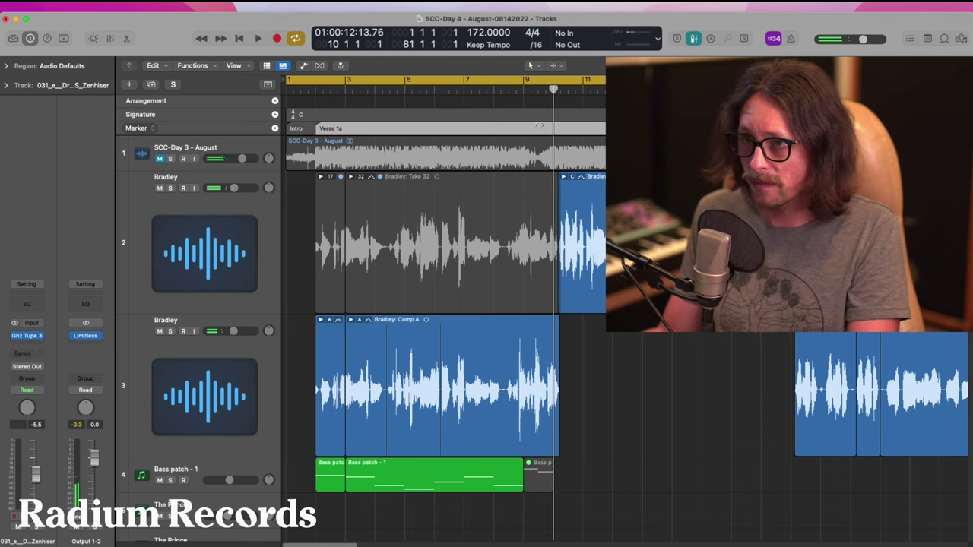
{"action": "left_click", "coordinate": [276, 128]}
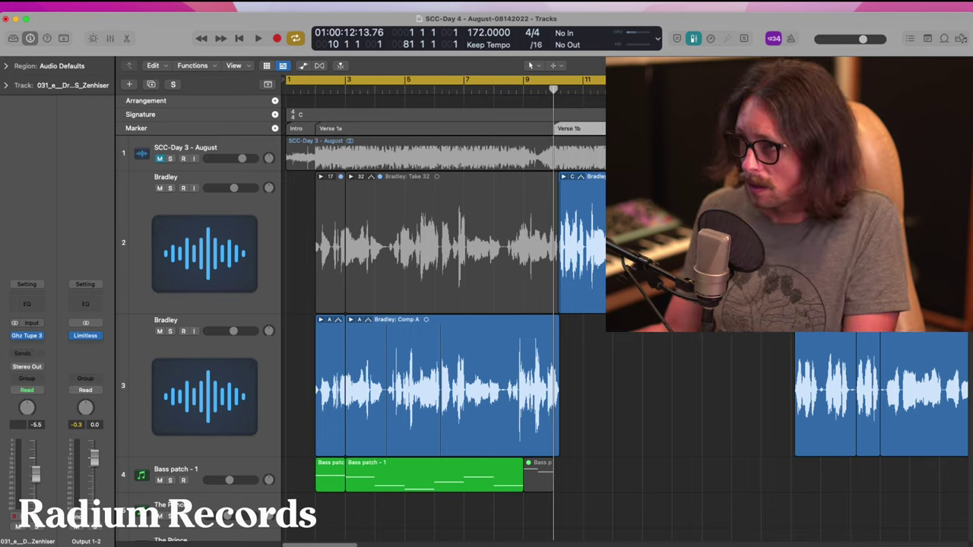
- Create a marker named Chorus 1a at bar 18, where the next vocal regions begin
{"action": "scroll", "coordinate": [624, 304], "scroll_direction": "right", "scroll_amount": 3}
{"action": "left_click_drag", "start_coordinate": [679, 90], "coordinate": [679, 90]}
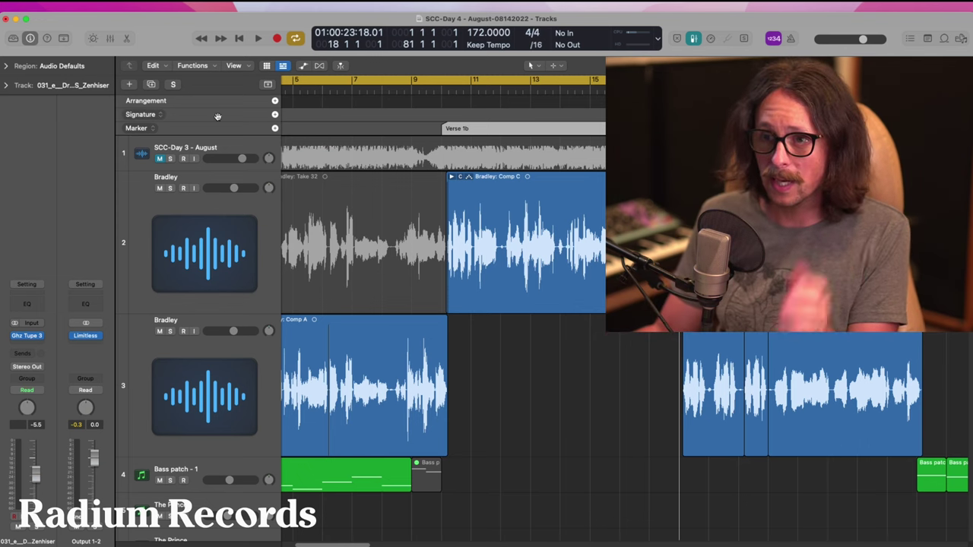
{"action": "left_click", "coordinate": [274, 129]}
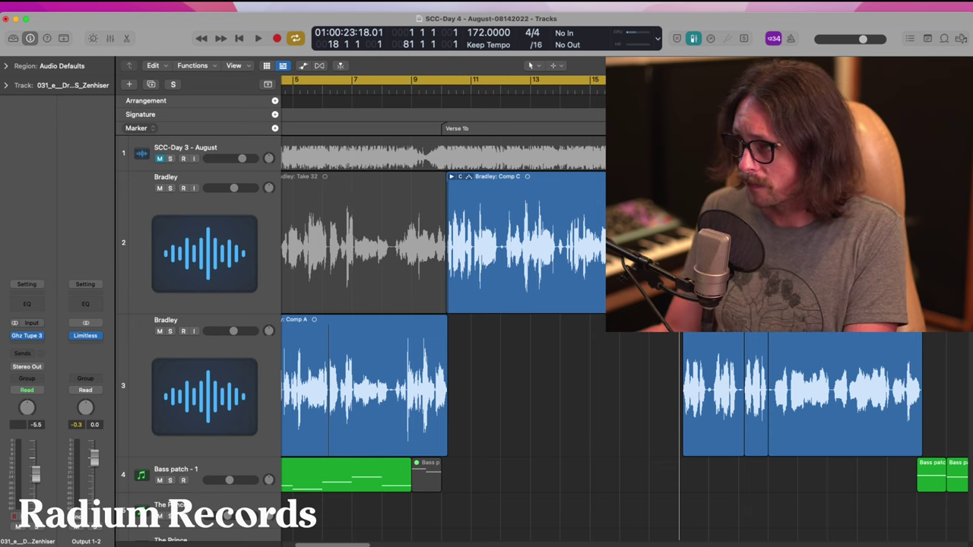
- Play the chorus from bar 18 to the end of its vocal regions to check where the section finishes
{"action": "scroll", "coordinate": [624, 309], "scroll_direction": "right", "scroll_amount": 3}
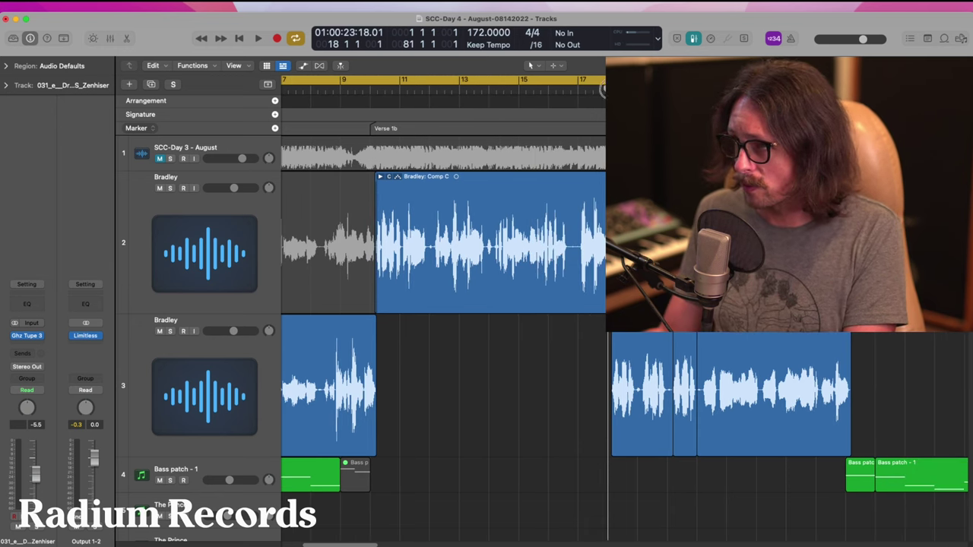
{"action": "key", "text": "space"}
{"action": "left_click", "coordinate": [562, 439]}
{"action": "scroll", "coordinate": [552, 281], "scroll_direction": "right", "scroll_amount": 5}
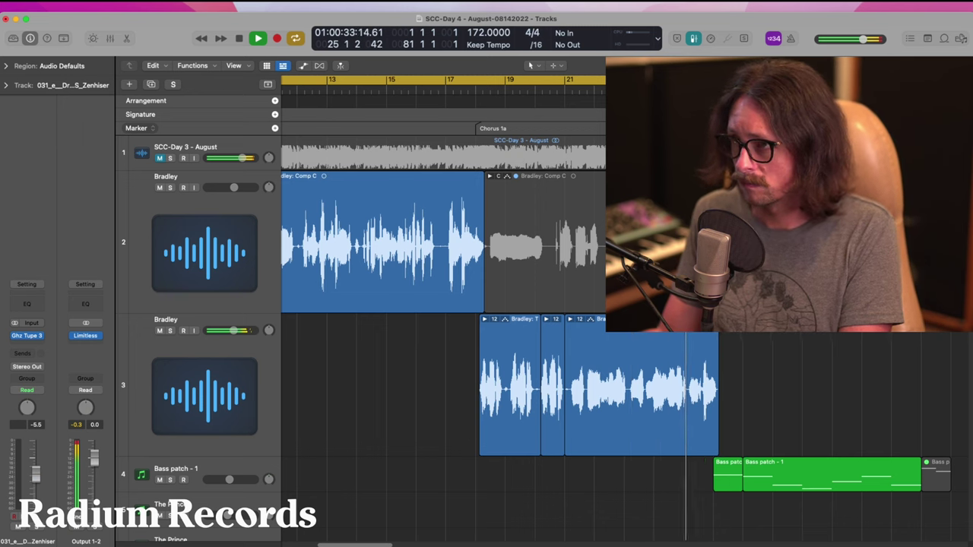
{"action": "key", "text": "space"}
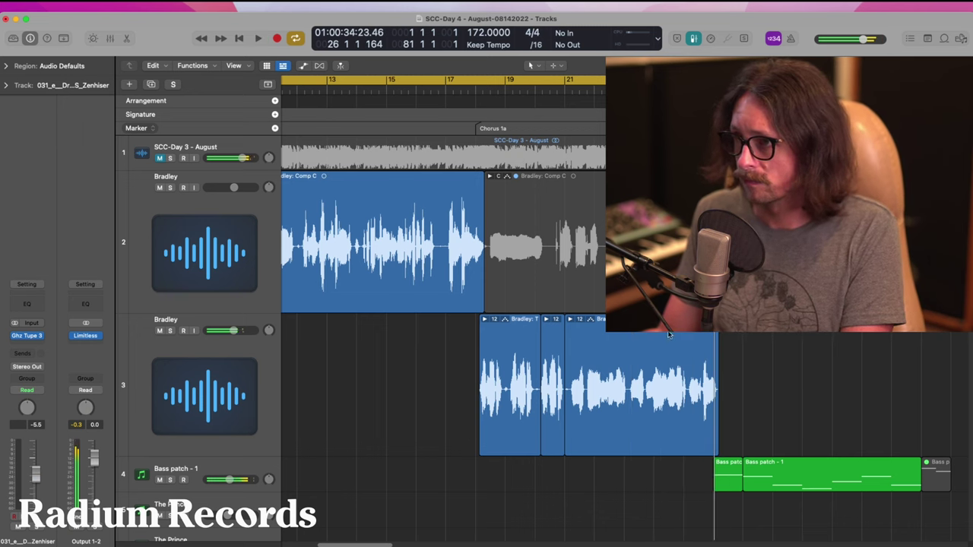
{"action": "key", "text": "super+Tab"}
{"action": "left_click", "coordinate": [530, 390]}
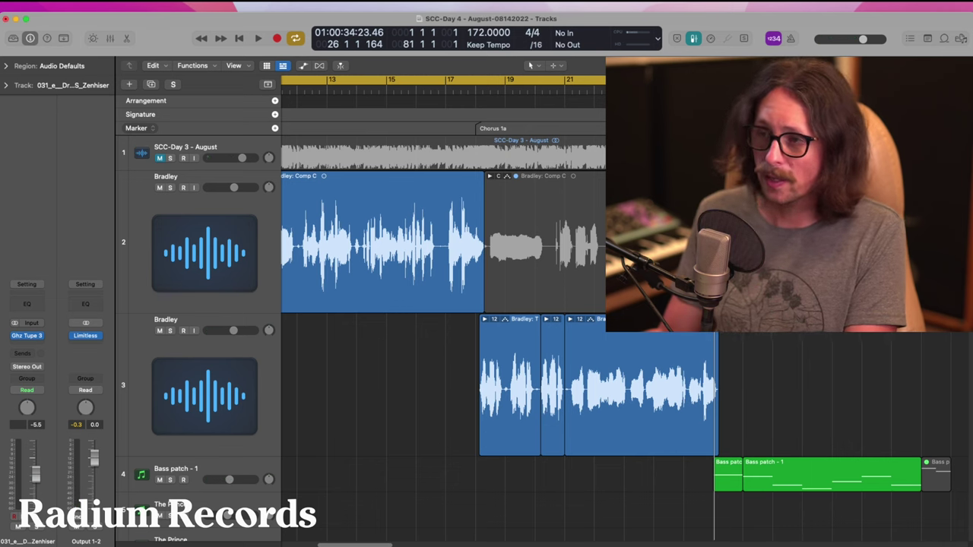
- Create a marker at bar 26, where the bass patch region starts after the chorus vocals
{"action": "scroll", "coordinate": [494, 380], "scroll_direction": "right", "scroll_amount": 2}
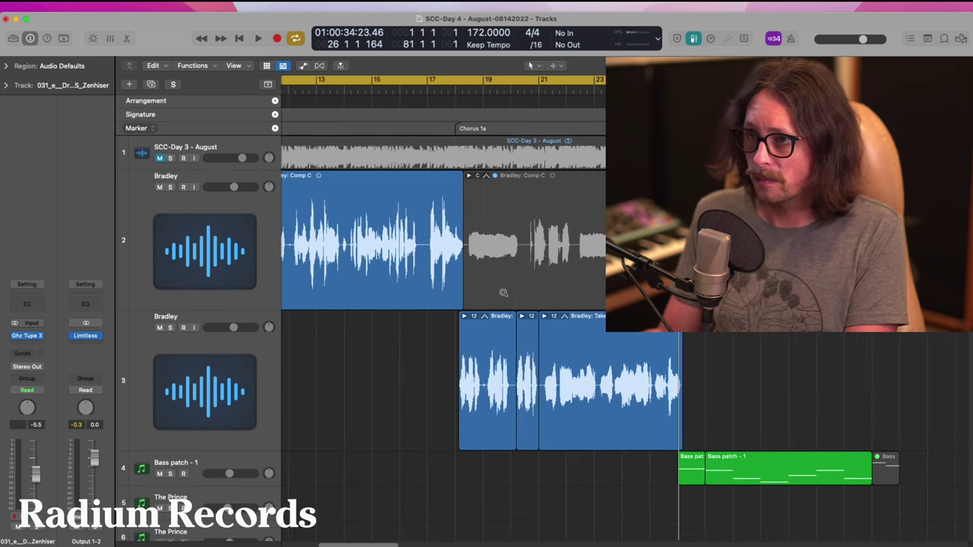
{"action": "scroll", "coordinate": [510, 346], "scroll_direction": "right", "scroll_amount": 2}
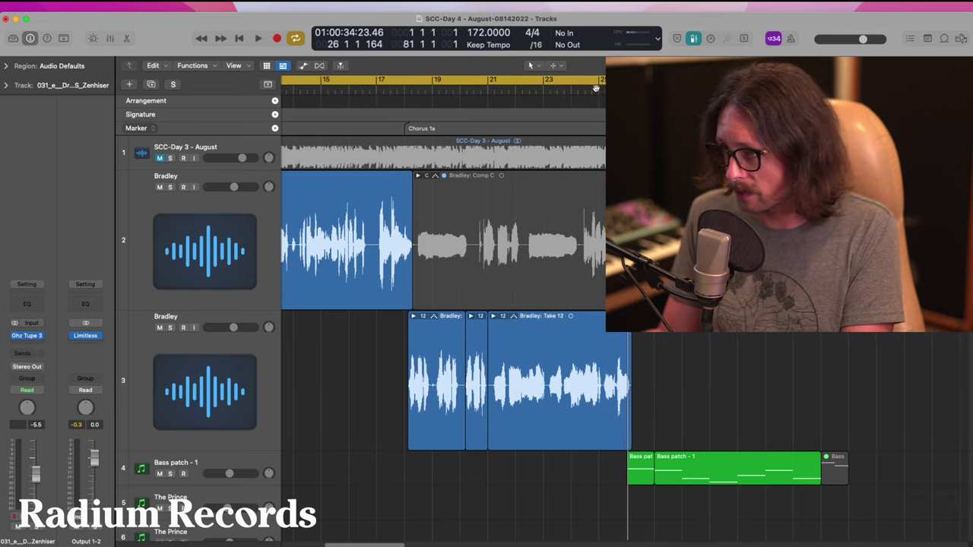
{"action": "left_click_drag", "start_coordinate": [596, 88], "coordinate": [627, 89]}
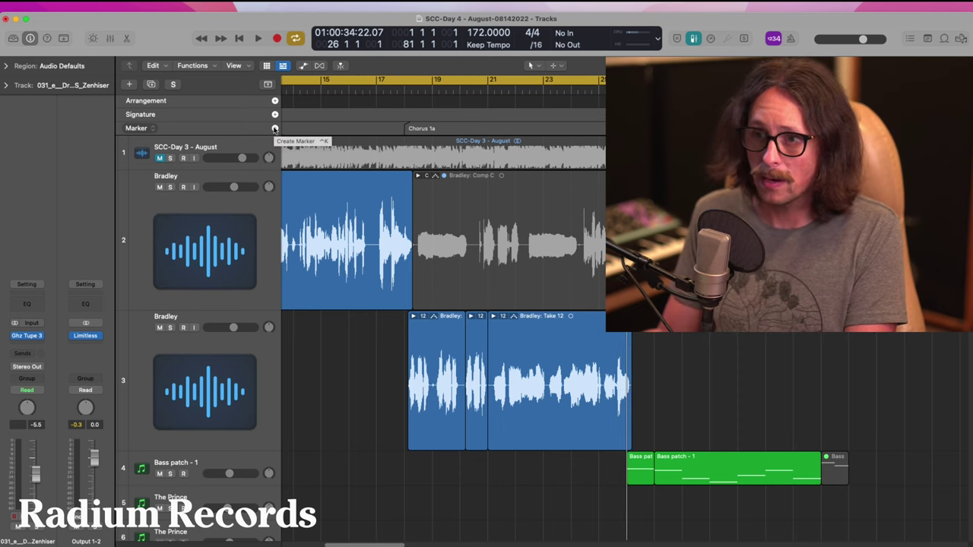
{"action": "left_click", "coordinate": [274, 129]}
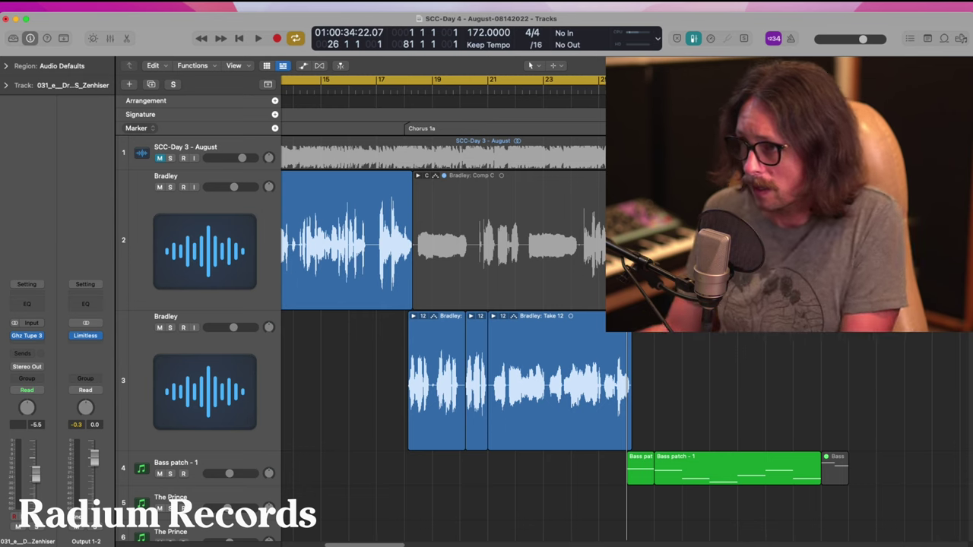
{"action": "scroll", "coordinate": [625, 349], "scroll_direction": "down", "scroll_amount": 4}
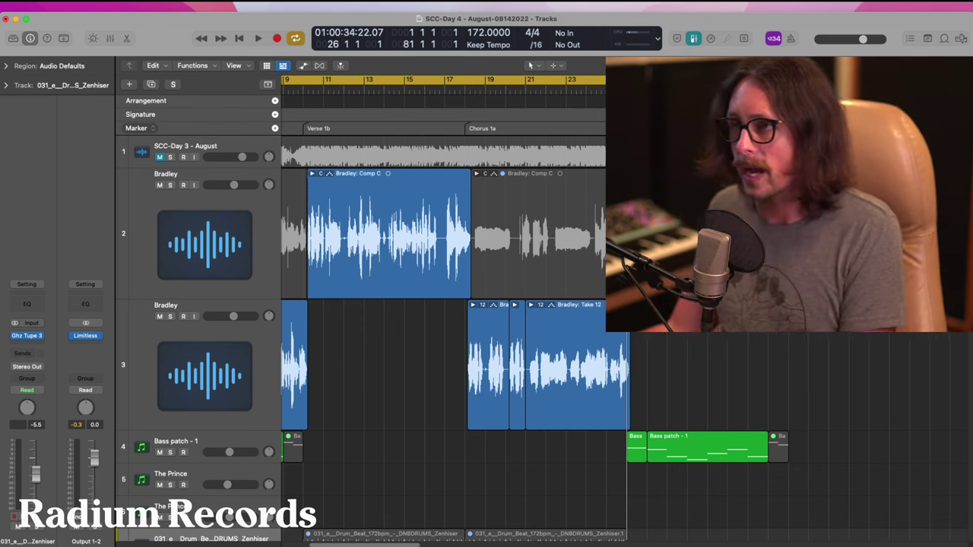
- Select all regions from bar 26 onward and move them two bars later so the bass patch and Brooklyn drums start at bar 28
{"action": "key", "text": "z"}
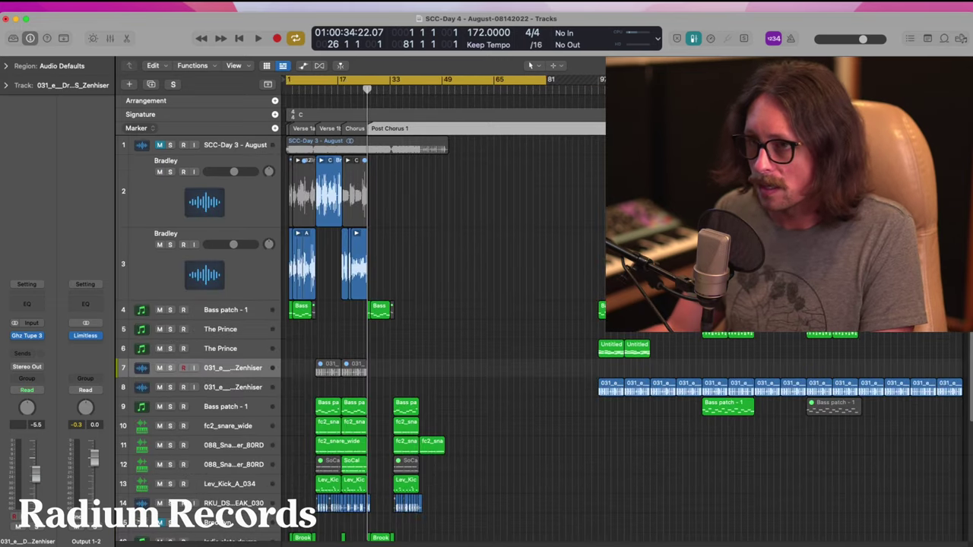
{"action": "left_click_drag", "start_coordinate": [345, 152], "coordinate": [430, 389]}
{"action": "left_click_drag", "start_coordinate": [709, 155], "coordinate": [375, 513]}
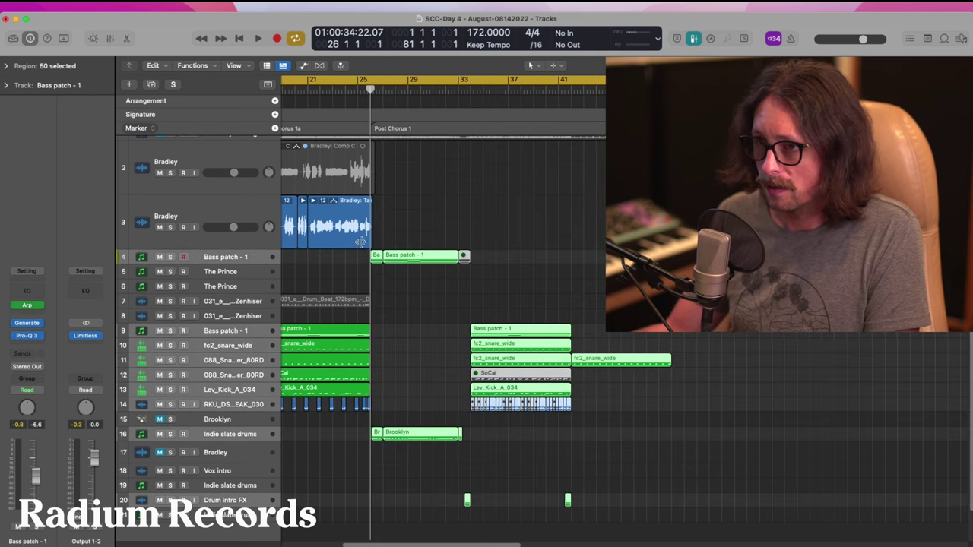
{"action": "left_click_drag", "start_coordinate": [342, 193], "coordinate": [521, 514]}
{"action": "left_click_drag", "start_coordinate": [468, 428], "coordinate": [560, 419]}
{"action": "left_click_drag", "start_coordinate": [391, 425], "coordinate": [524, 352]}
{"action": "left_click_drag", "start_coordinate": [334, 327], "coordinate": [408, 436]}
{"action": "left_click", "coordinate": [489, 364], "text": "ctrl+alt"}
{"action": "key", "text": "Delete"}
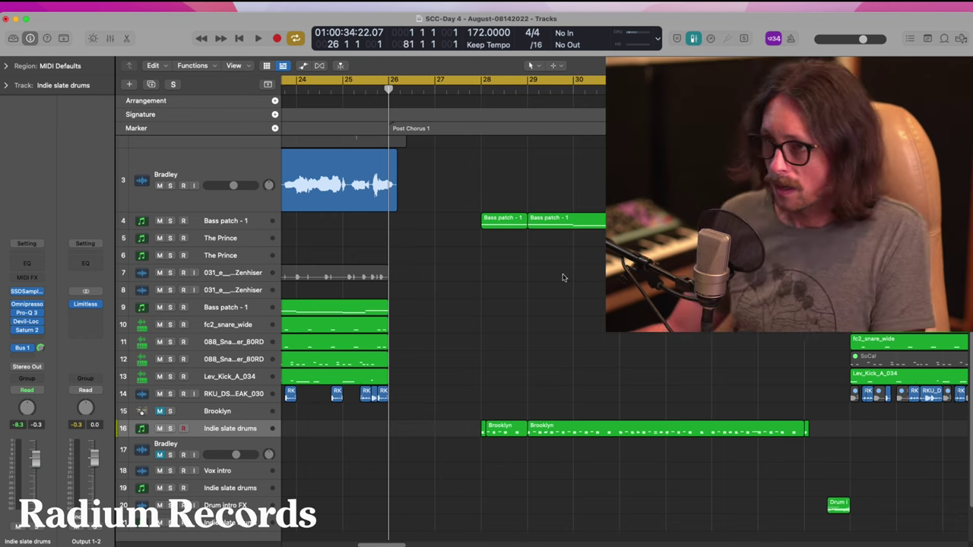
- Copy the one-bar Bass patch and Brooklyn drum regions from bar 28 to bar 26, at the start of Post Chorus 1
{"action": "left_click_drag", "start_coordinate": [446, 191], "coordinate": [418, 433]}
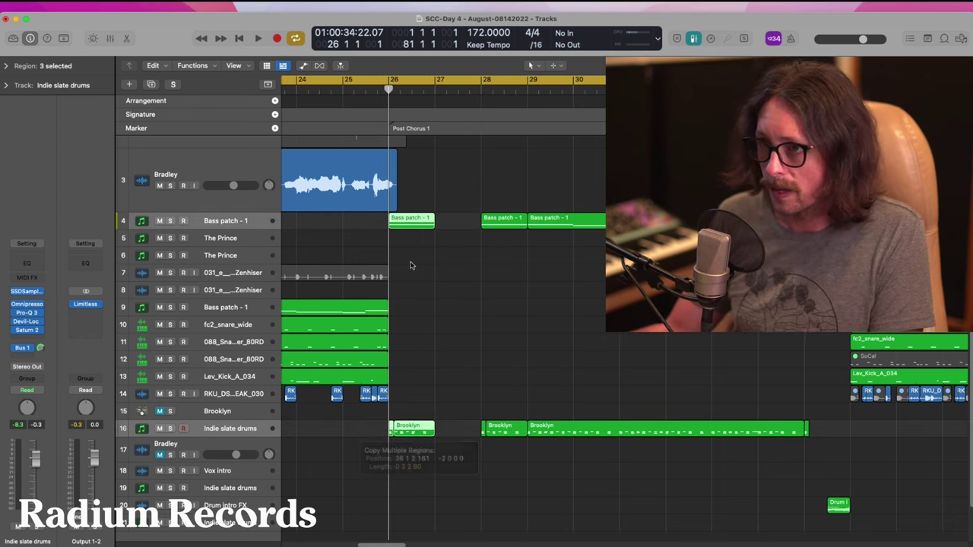
{"action": "left_click_drag", "start_coordinate": [344, 187], "coordinate": [466, 350]}
{"action": "left_click", "coordinate": [514, 265], "text": "ctrl+alt"}
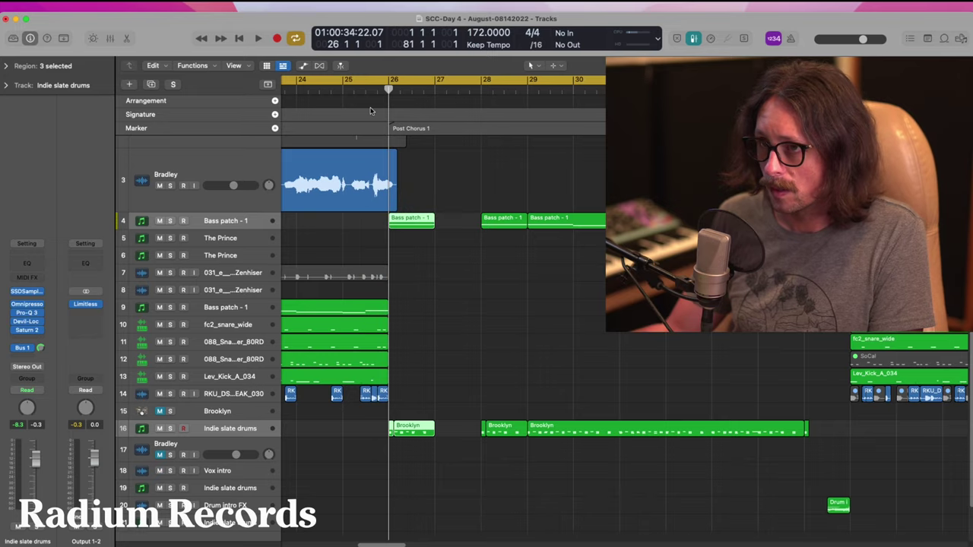
- Set the cycle range from bar 25 to bar 39 and play the transition from the chorus into Post Chorus 1
{"action": "left_click", "coordinate": [345, 89]}
{"action": "left_click", "coordinate": [346, 78]}
{"action": "left_click_drag", "start_coordinate": [343, 78], "coordinate": [969, 99]}
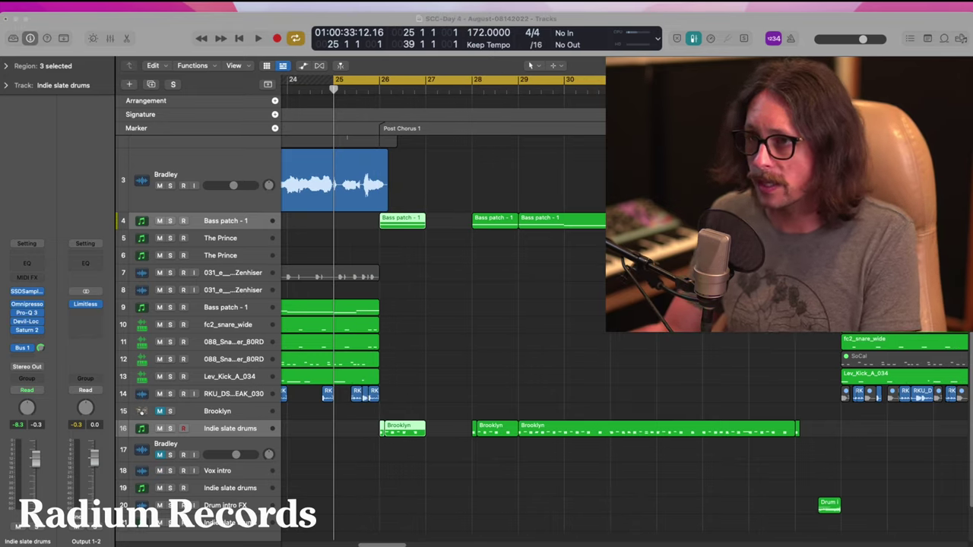
{"action": "left_click", "coordinate": [403, 401]}
{"action": "key", "text": "space"}
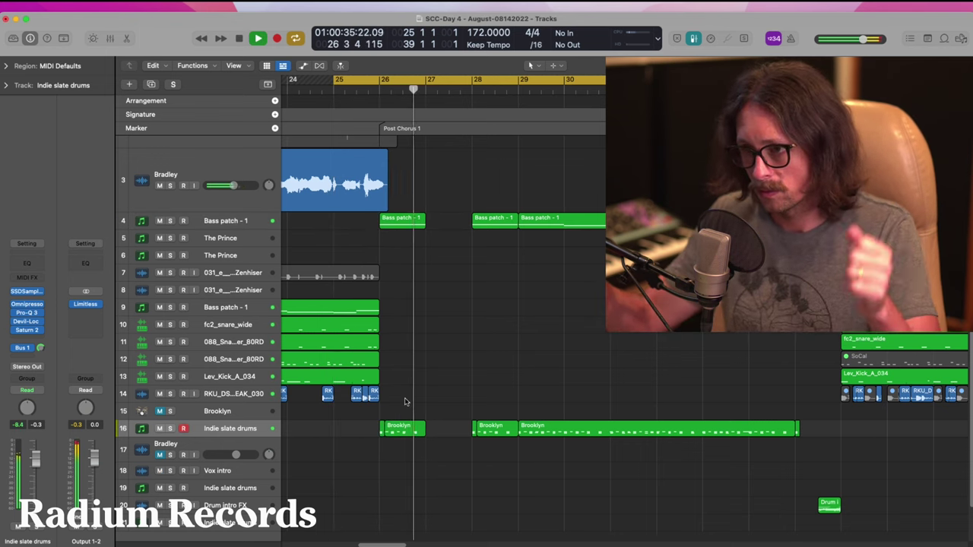
{"action": "key", "text": "space"}
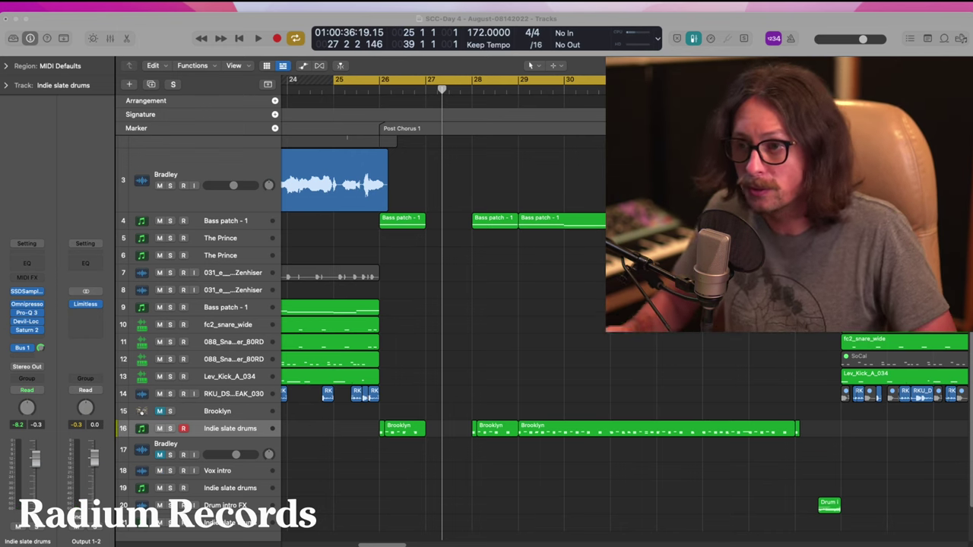
- Copy the one-bar Bass patch and Brooklyn drum regions again to fill bar 27
{"action": "left_click", "coordinate": [408, 499]}
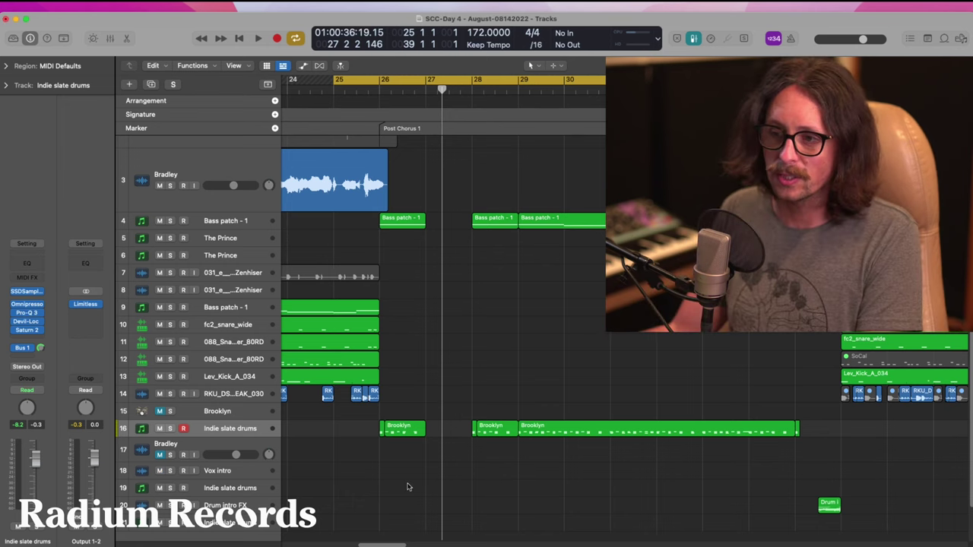
{"action": "left_click_drag", "start_coordinate": [363, 180], "coordinate": [521, 435]}
{"action": "scroll", "coordinate": [466, 424], "scroll_direction": "down", "scroll_amount": 3}
{"action": "left_click_drag", "start_coordinate": [361, 485], "coordinate": [724, 168]}
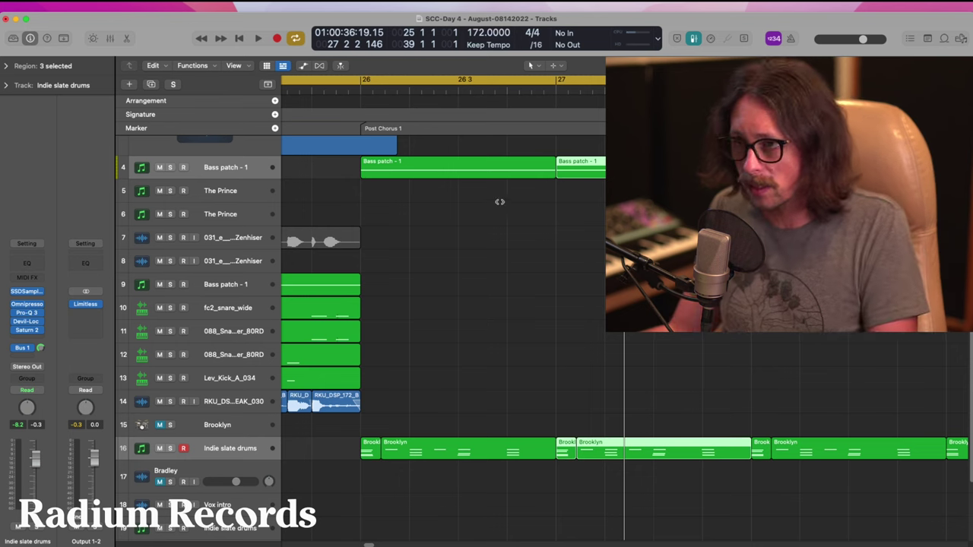
- Join the Bass patch regions across bars 26 and 27, and likewise join the Brooklyn drum regions there, including the short first piece
{"action": "left_click_drag", "start_coordinate": [490, 204], "coordinate": [591, 176]}
{"action": "key", "text": "super+j"}
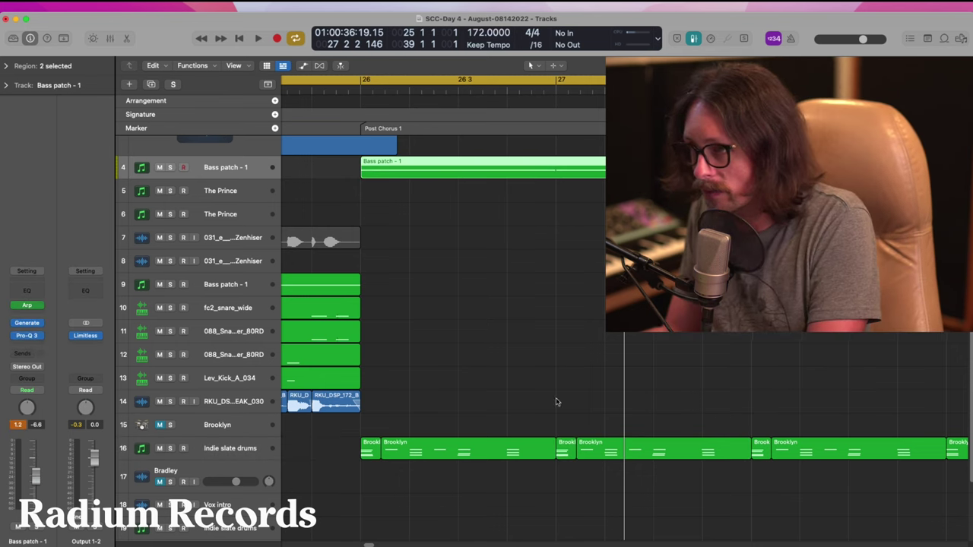
{"action": "left_click_drag", "start_coordinate": [381, 416], "coordinate": [674, 489]}
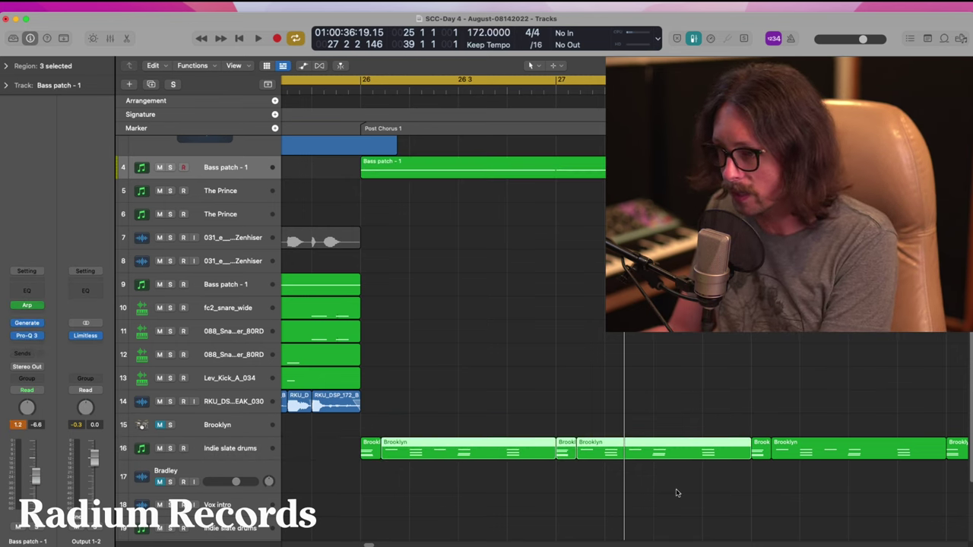
{"action": "key", "text": "super+j"}
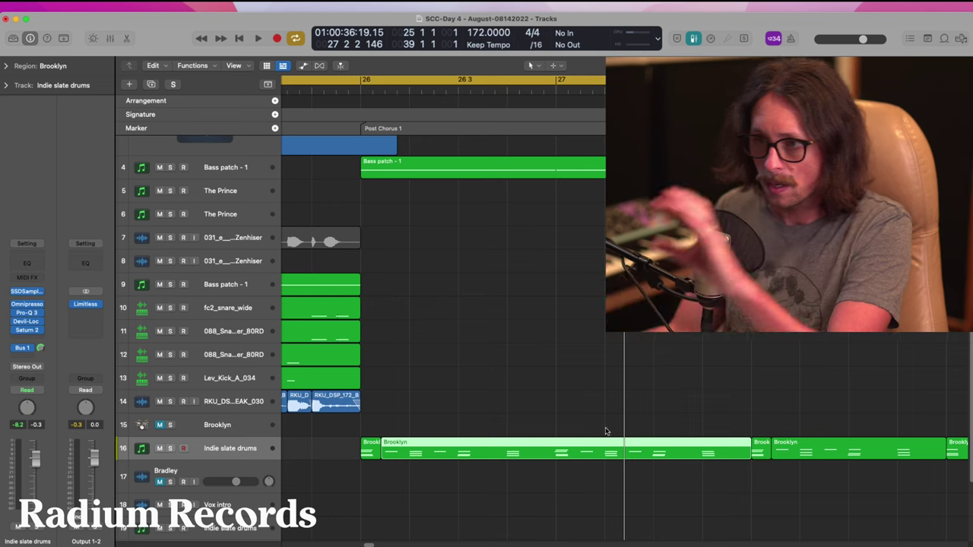
{"action": "left_click", "coordinate": [370, 449], "text": "shift"}
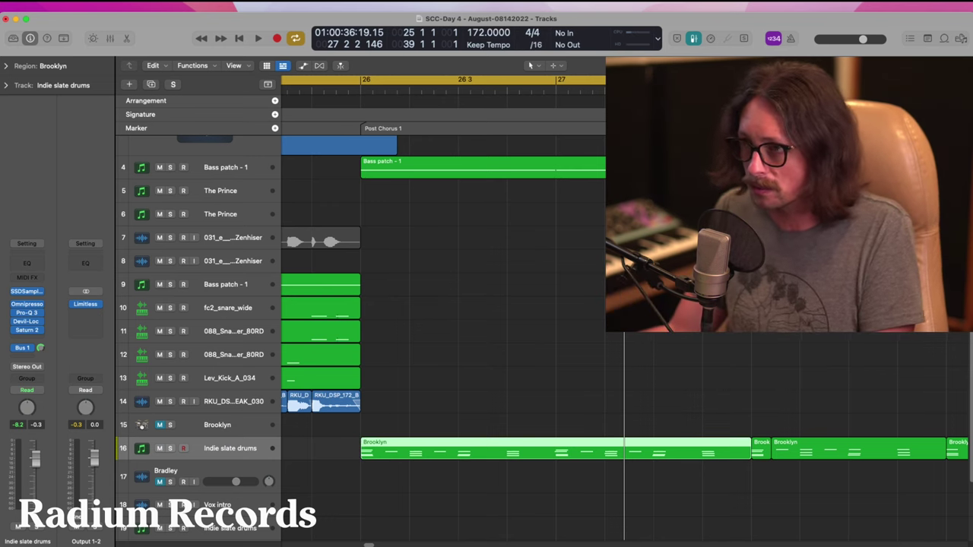
- Open the joined Bass patch region in the Piano Roll and inspect its notes around bar 27
{"action": "double_click", "coordinate": [635, 168]}
{"action": "scroll", "coordinate": [582, 421], "scroll_direction": "down", "scroll_amount": 6}
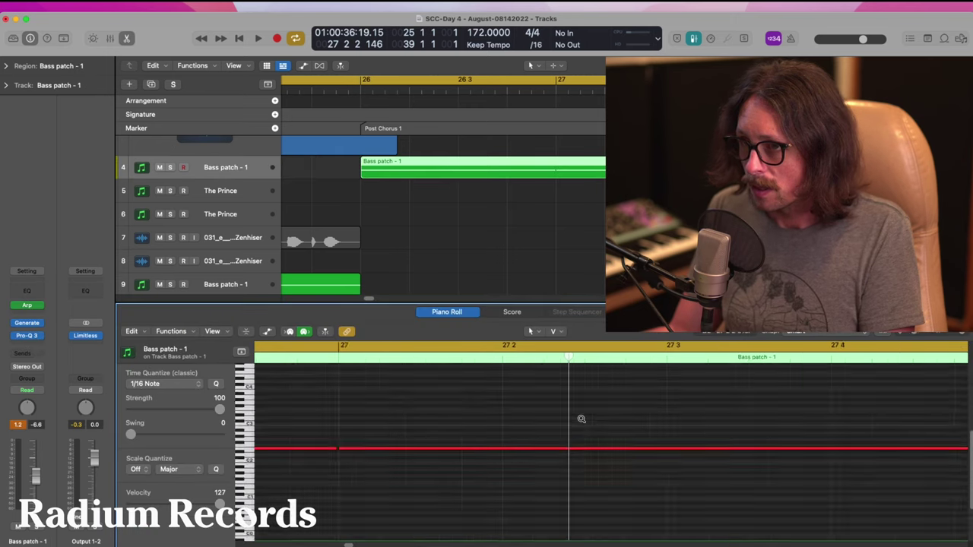
{"action": "key", "text": "x"}
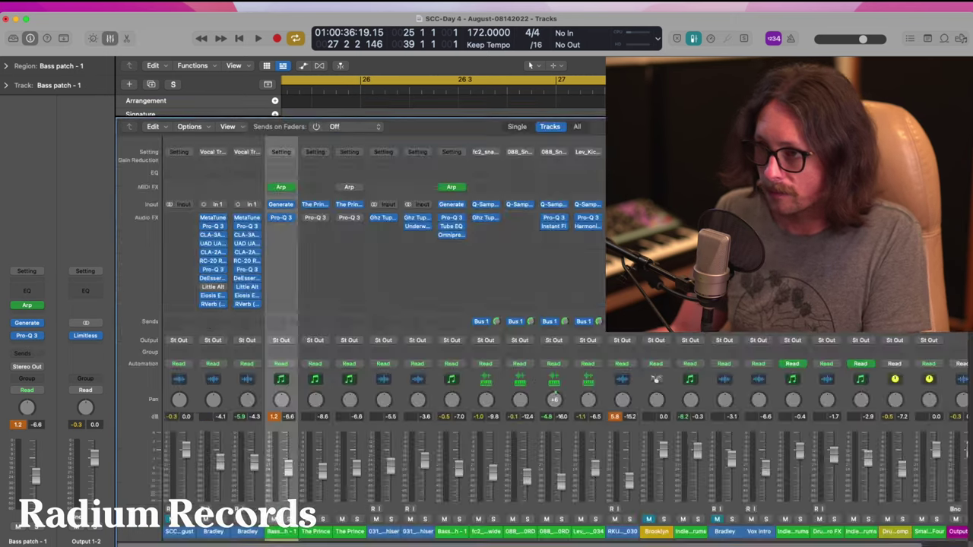
{"action": "key", "text": "x"}
{"action": "left_click", "coordinate": [531, 320]}
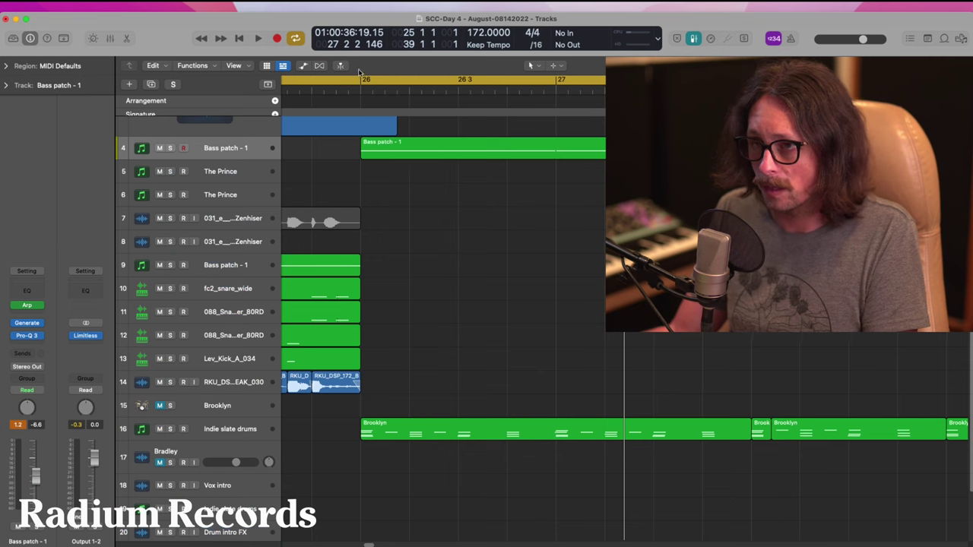
- Set the cycle range to start at bar 26 and end within bar 29, and play the extended bass and drum section
{"action": "left_click_drag", "start_coordinate": [359, 78], "coordinate": [971, 79]}
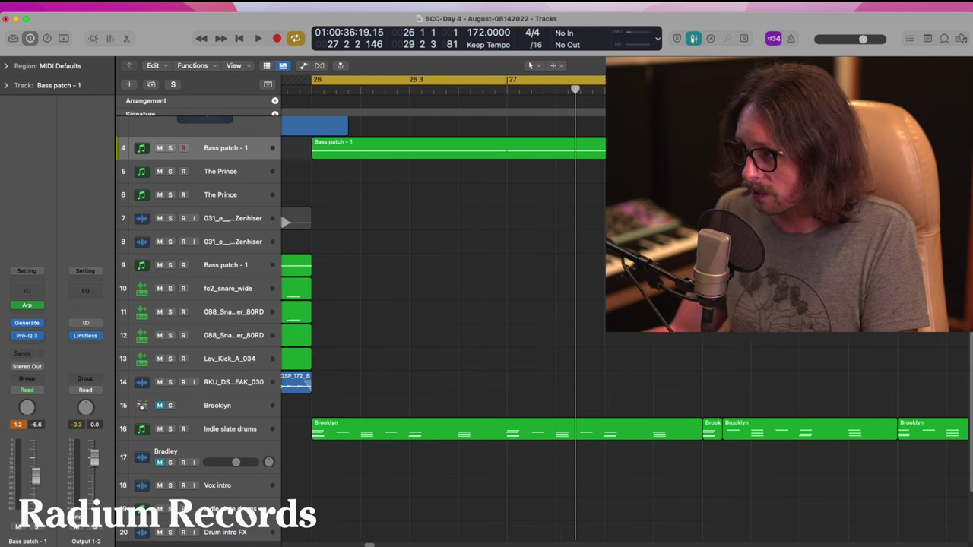
{"action": "key", "text": "super+Tab"}
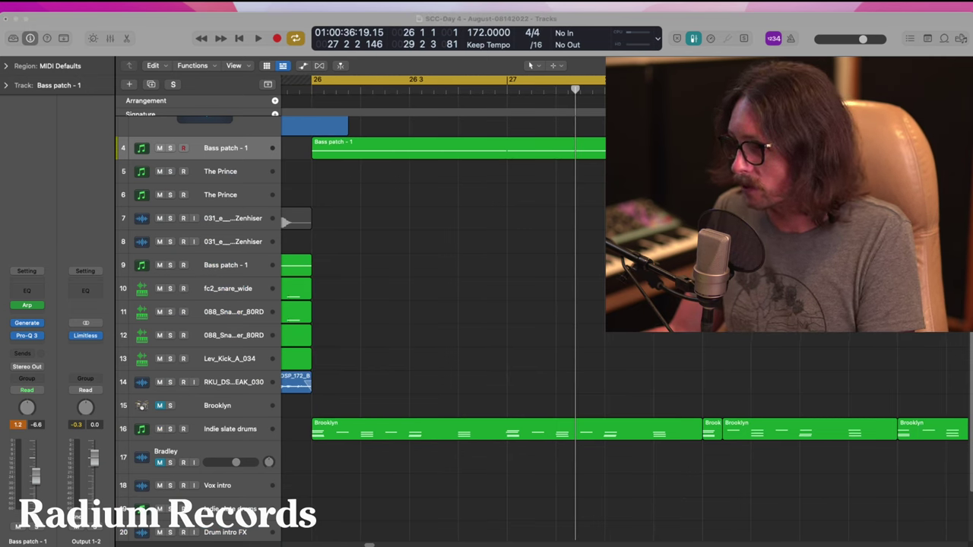
{"action": "key", "text": "space"}
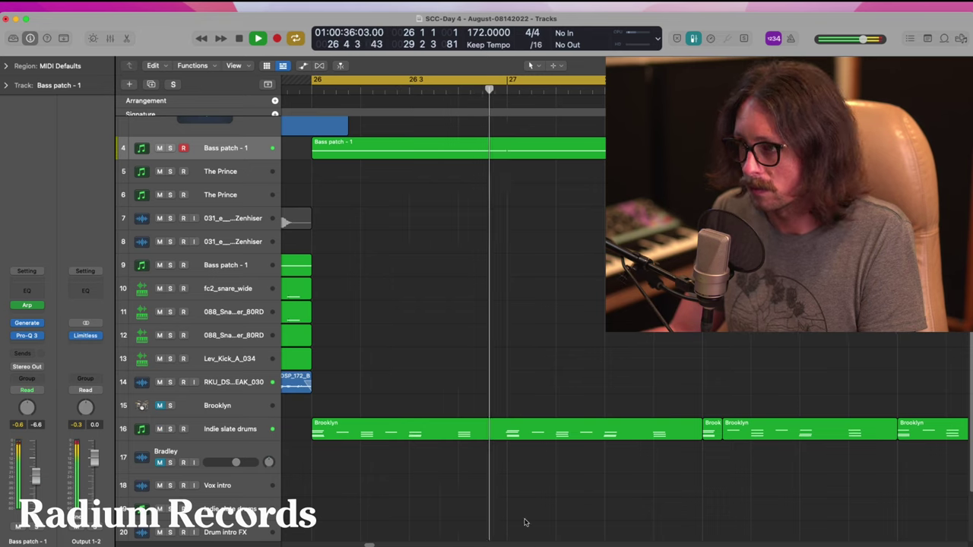
{"action": "left_click", "coordinate": [468, 437], "text": "ctrl+alt"}
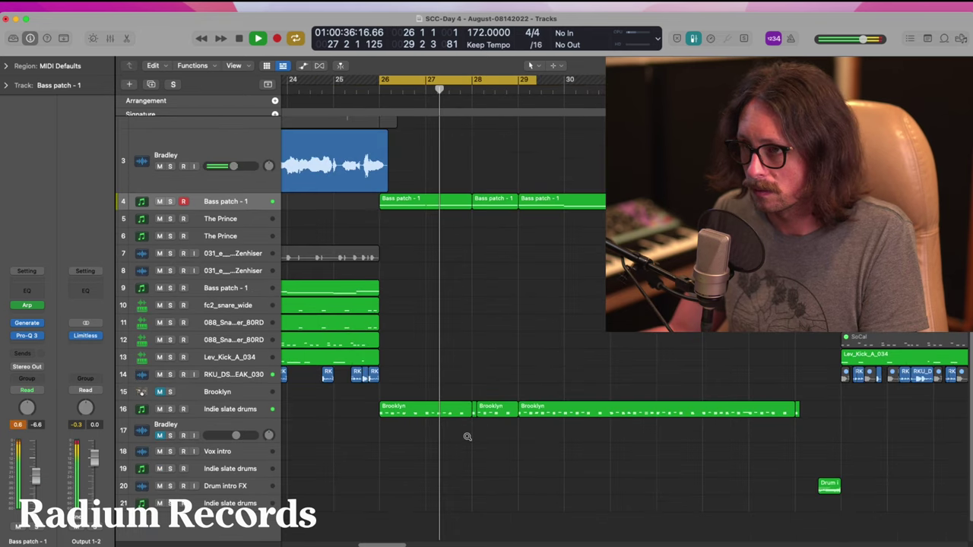
{"action": "key", "text": "space"}
{"action": "key", "text": "super+Tab"}
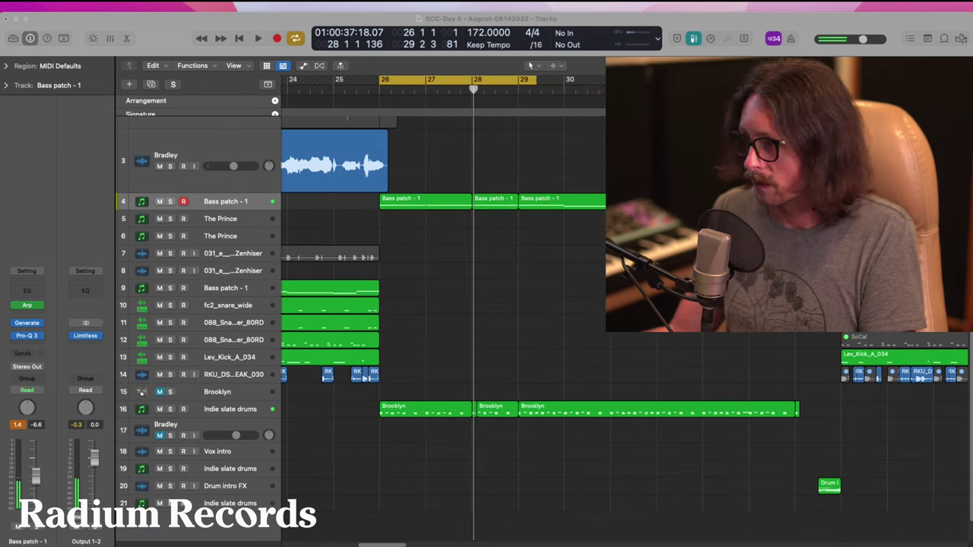
{"action": "key", "text": "super+Tab"}
- Delete the long Bass patch and Brooklyn regions from bar 29 onward and move the following Drum intro FX region to end at bar 29
{"action": "left_click", "coordinate": [378, 305], "text": "ctrl+alt"}
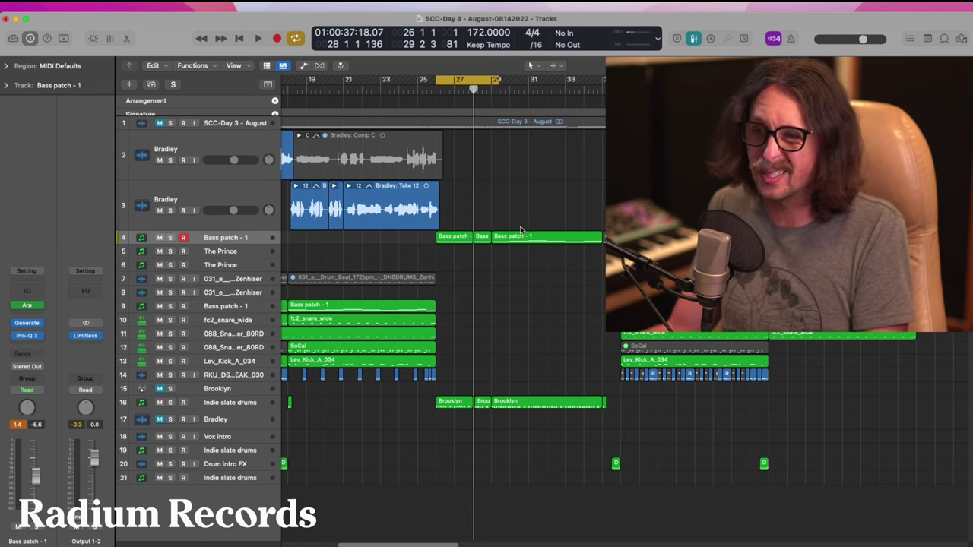
{"action": "scroll", "coordinate": [522, 229], "scroll_direction": "left", "scroll_amount": 10}
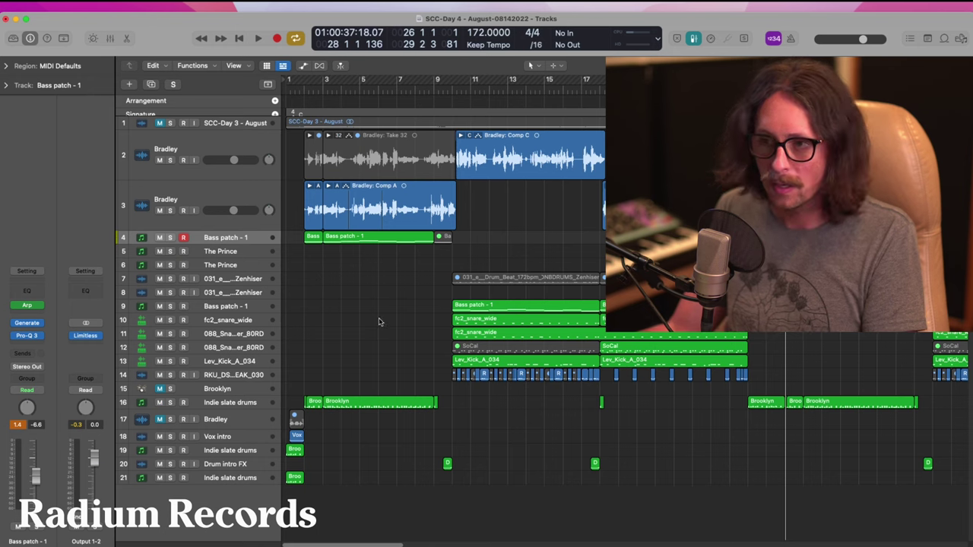
{"action": "scroll", "coordinate": [456, 319], "scroll_direction": "right", "scroll_amount": 8}
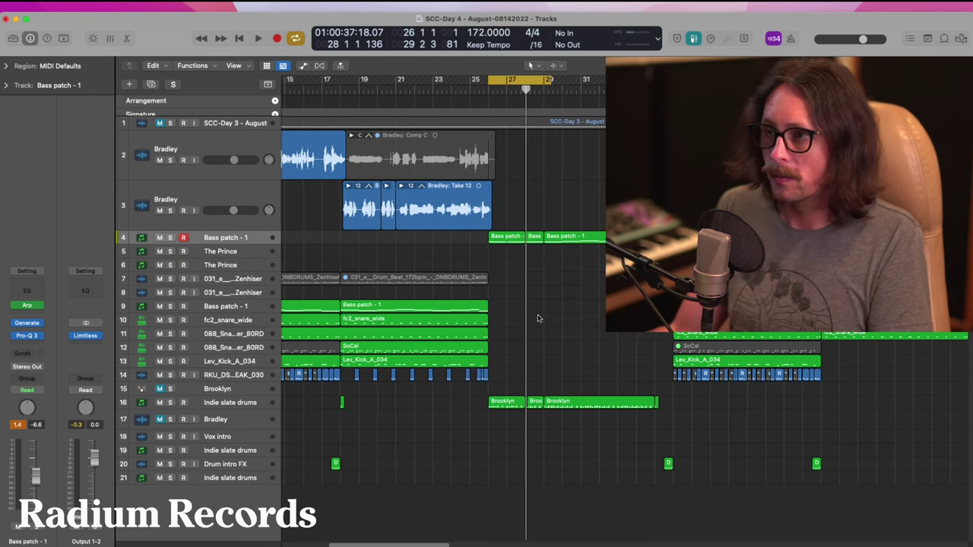
{"action": "left_click_drag", "start_coordinate": [555, 217], "coordinate": [665, 428]}
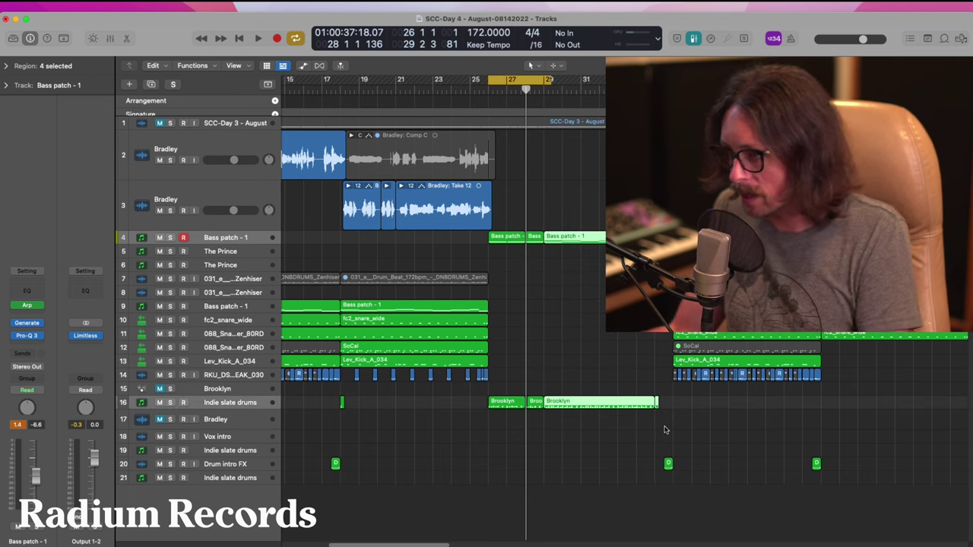
{"action": "key", "text": "Delete"}
{"action": "left_click_drag", "start_coordinate": [668, 465], "coordinate": [542, 466]}
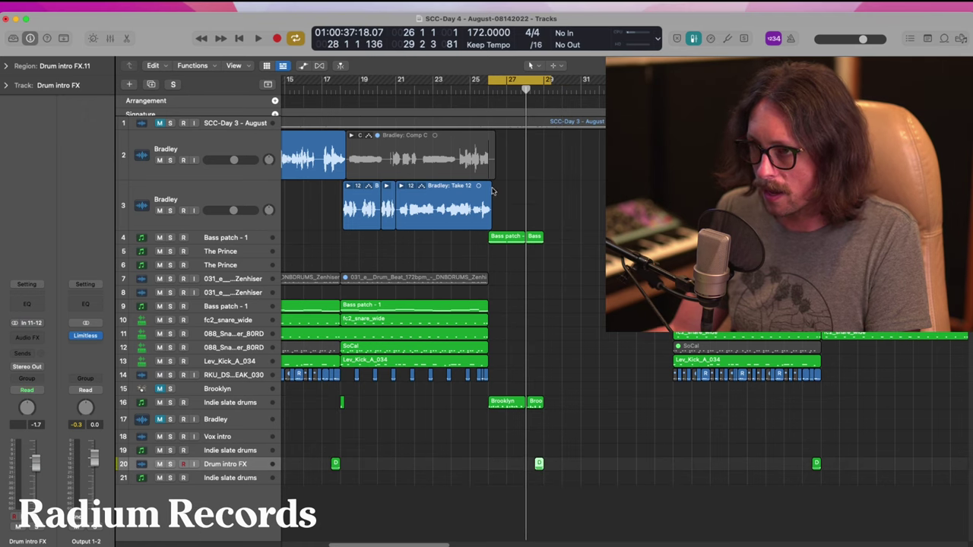
- Split the Brooklyn drum region at beat 3 of bar 28, keeping crossing notes, and delete the part above the Drum intro FX region
{"action": "left_click_drag", "start_coordinate": [494, 190], "coordinate": [614, 511]}
{"action": "left_click", "coordinate": [513, 399]}
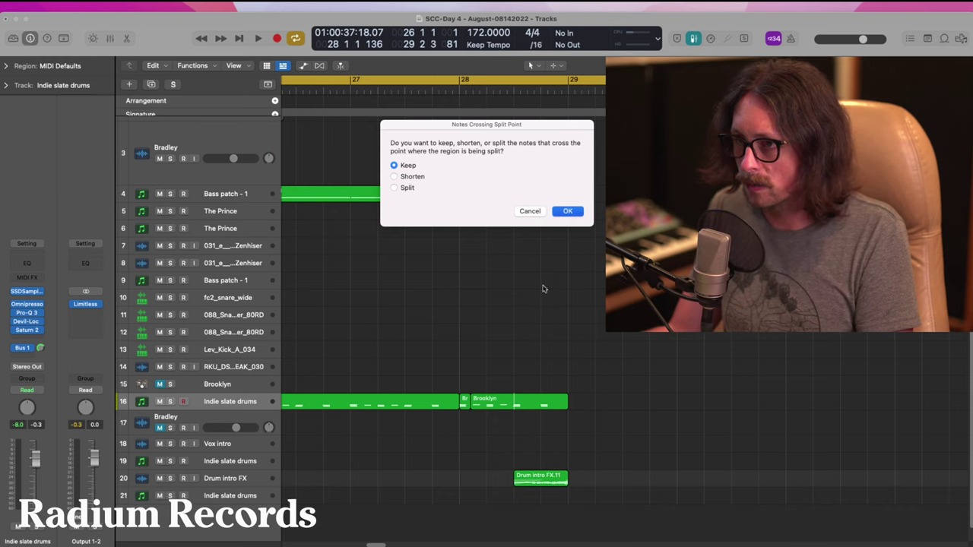
{"action": "key", "text": "Return"}
{"action": "key", "text": "Delete"}
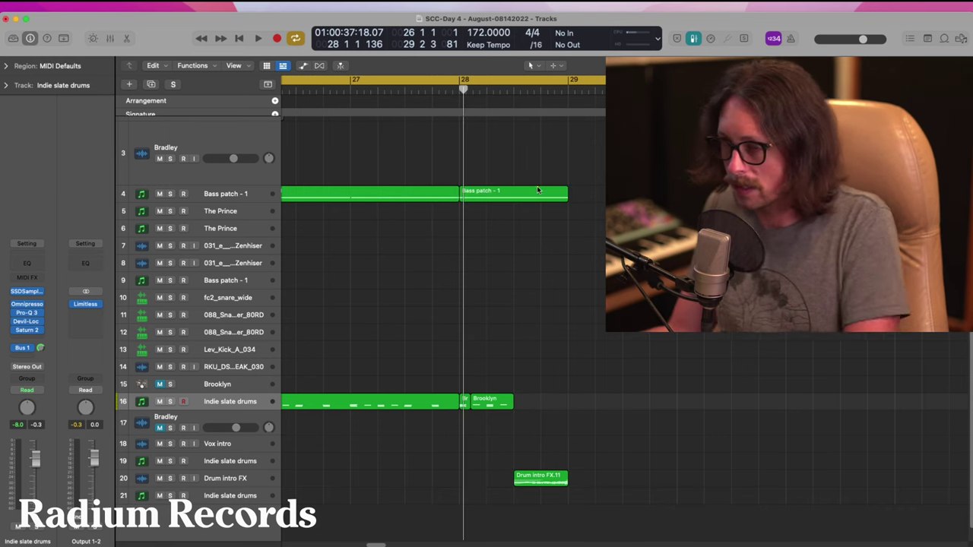
- Split the Bass patch region at beat 3 of bar 28 with crossing notes set to Keep, and delete the second half
{"action": "left_click_drag", "start_coordinate": [435, 156], "coordinate": [605, 462]}
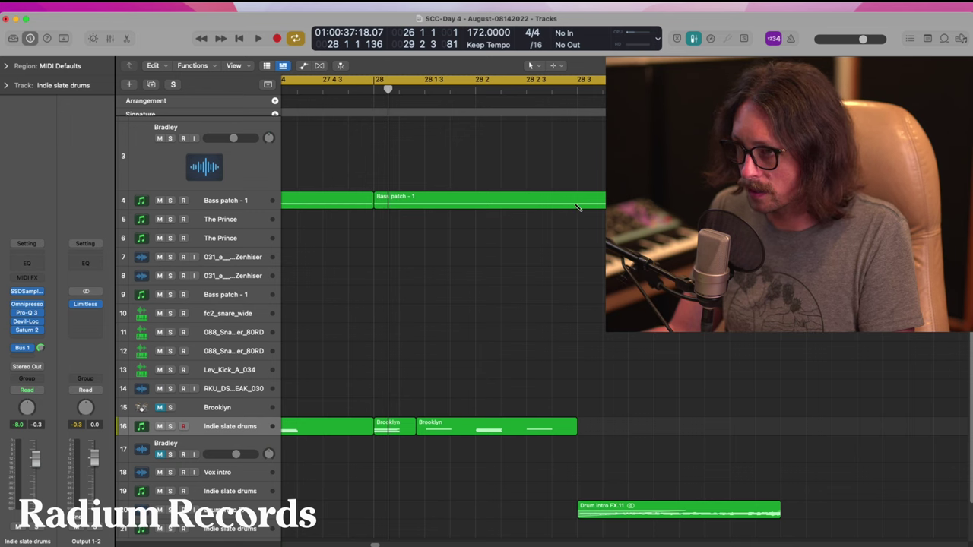
{"action": "left_click", "coordinate": [576, 204]}
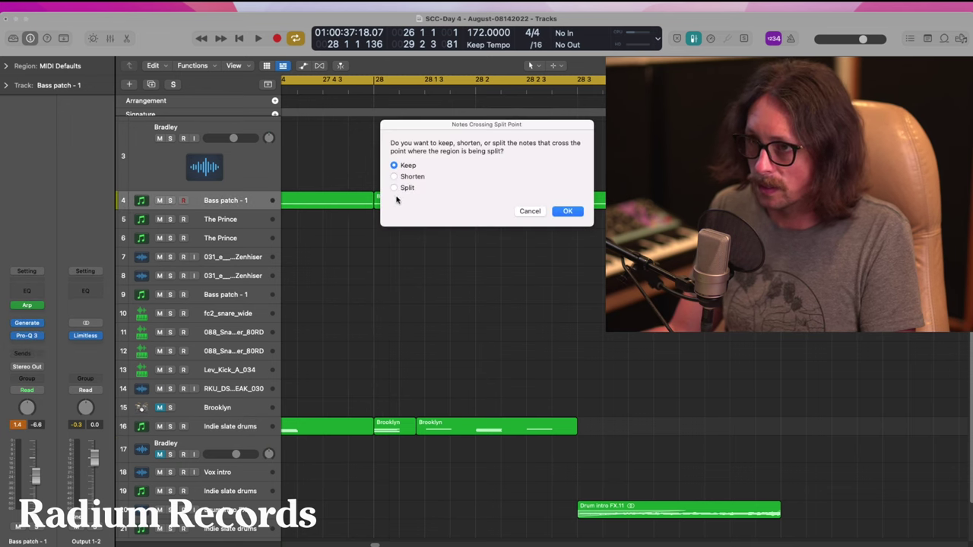
{"action": "left_click", "coordinate": [566, 210]}
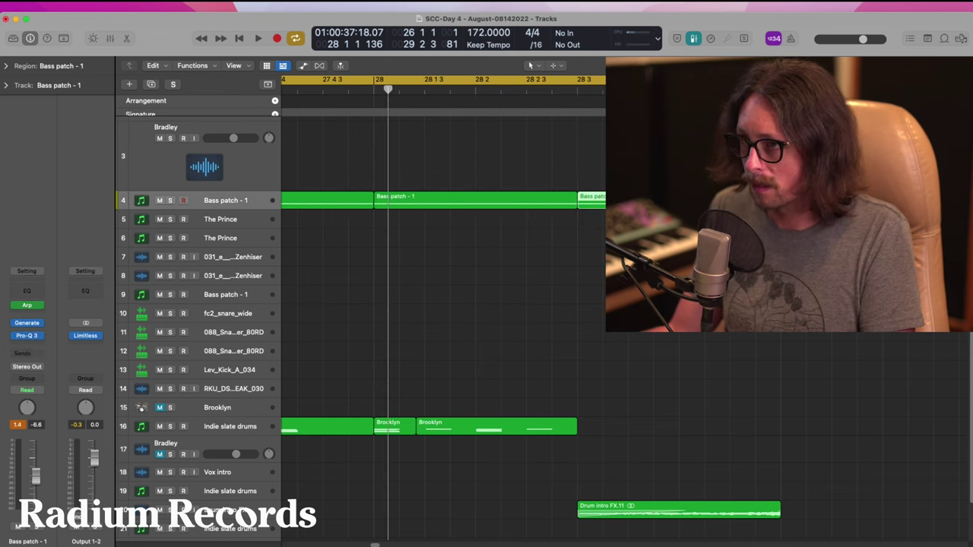
{"action": "key", "text": "Delete"}
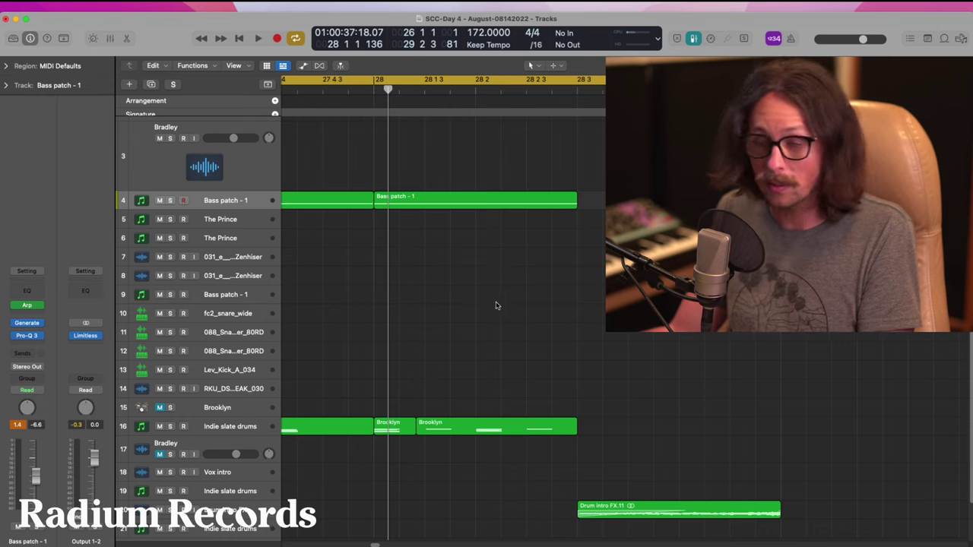
- Move the next section's bass, snare, kick, break and Drum intro FX regions earlier so that section starts at bar 29
{"action": "scroll", "coordinate": [533, 333], "scroll_direction": "down", "scroll_amount": 5}
{"action": "scroll", "coordinate": [534, 332], "scroll_direction": "down", "scroll_amount": 7}
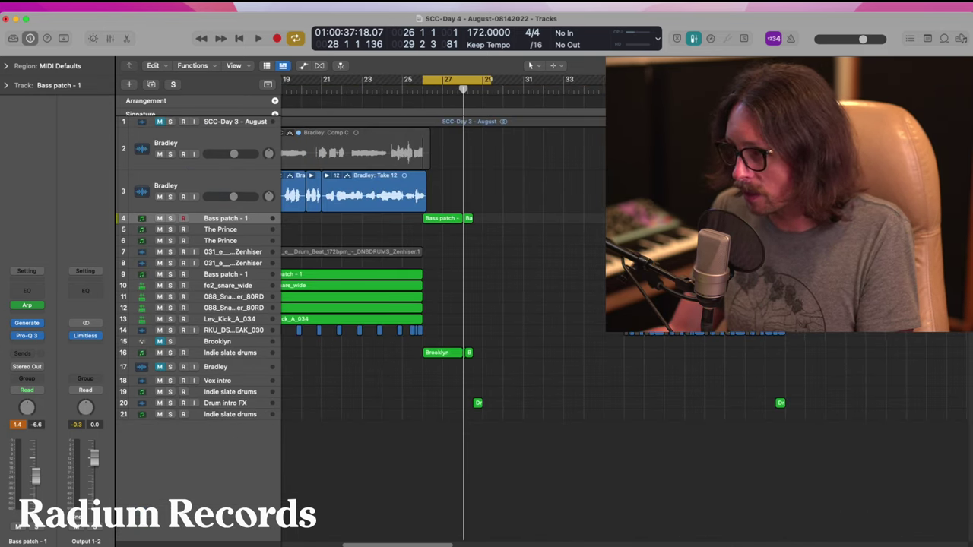
{"action": "left_click_drag", "start_coordinate": [615, 332], "coordinate": [773, 403]}
{"action": "left_click_drag", "start_coordinate": [683, 275], "coordinate": [541, 275]}
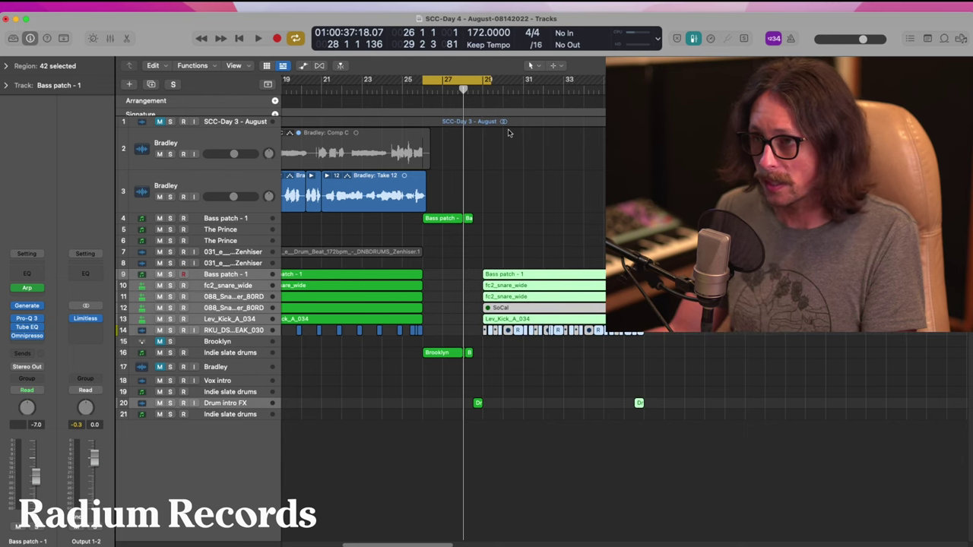
- Extend the end of the cycle range to beat 4 of bar 39 and clear the region selection
{"action": "left_click_drag", "start_coordinate": [488, 80], "coordinate": [700, 80]}
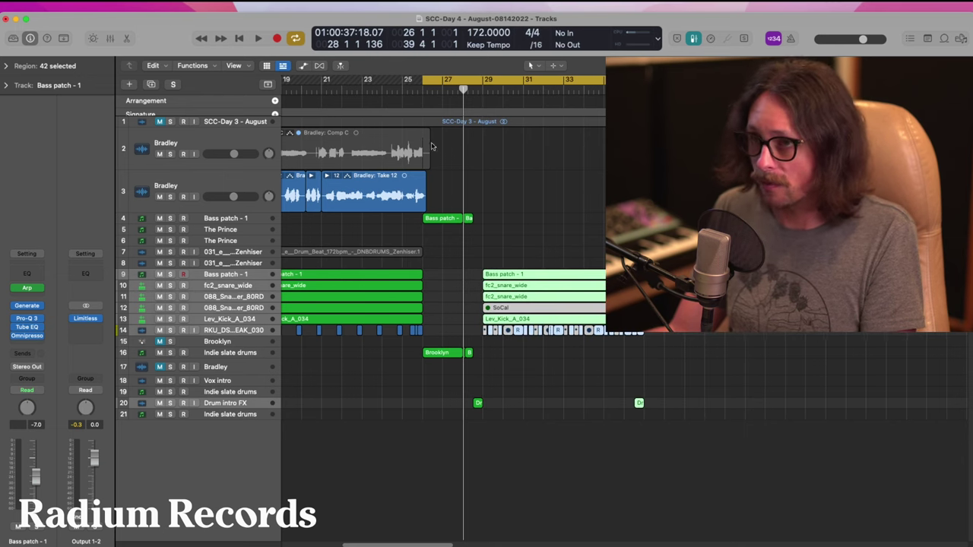
{"action": "scroll", "coordinate": [469, 251], "scroll_direction": "down", "scroll_amount": 2}
{"action": "scroll", "coordinate": [469, 249], "scroll_direction": "left", "scroll_amount": 3}
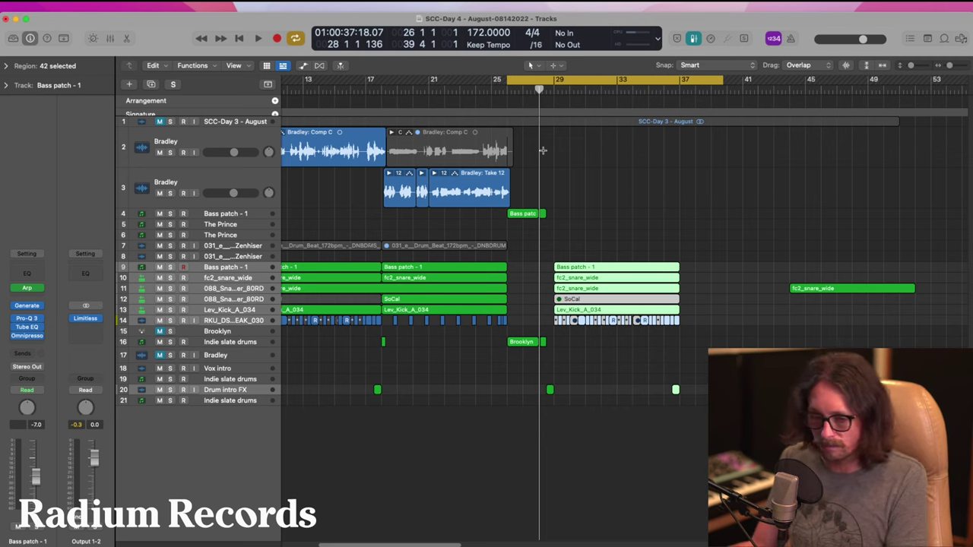
{"action": "key", "text": "super+Tab"}
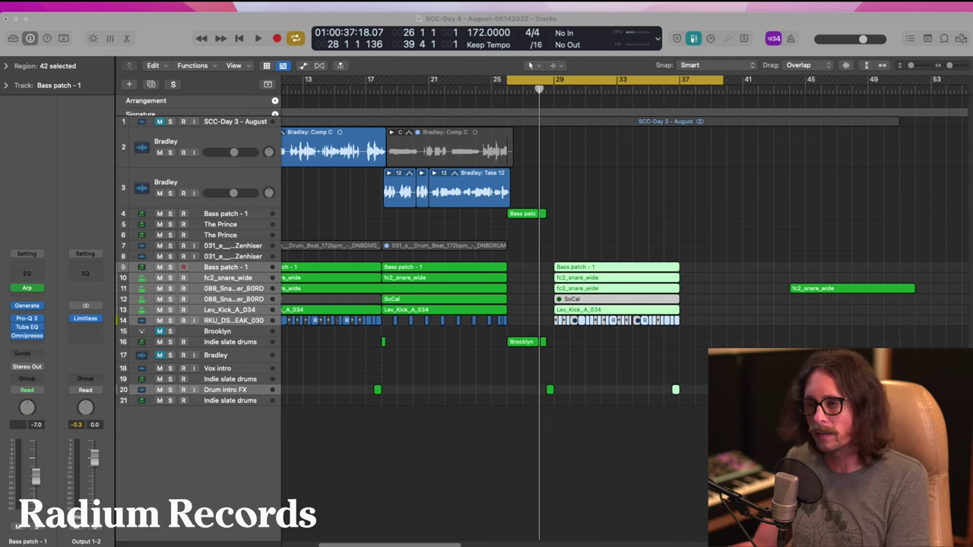
{"action": "left_click", "coordinate": [491, 348]}
{"action": "scroll", "coordinate": [491, 351], "scroll_direction": "left", "scroll_amount": 5}
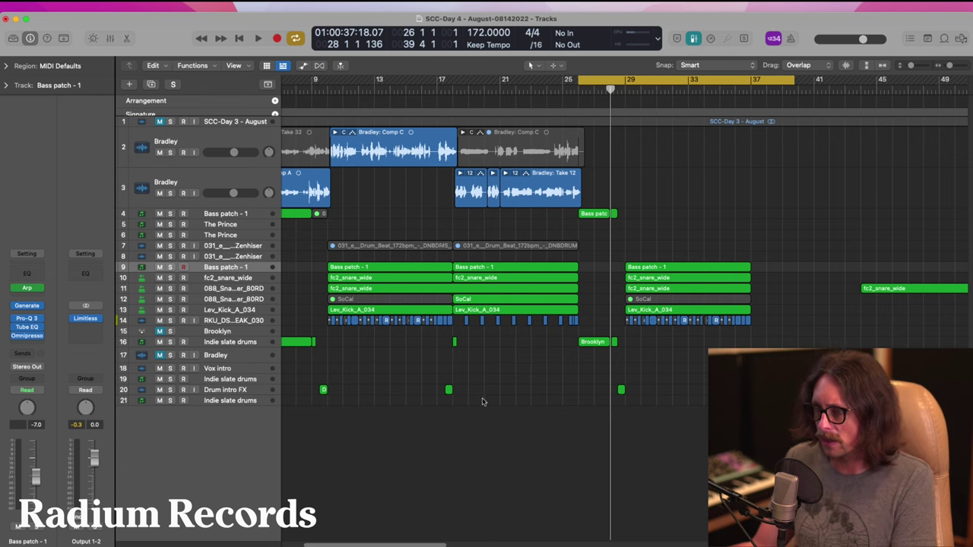
- Copy the chorus bass, snare, SoCal, kick, break and Indie slate drums regions from bars 18–26 to start at bar 37
{"action": "left_click_drag", "start_coordinate": [457, 365], "coordinate": [582, 257]}
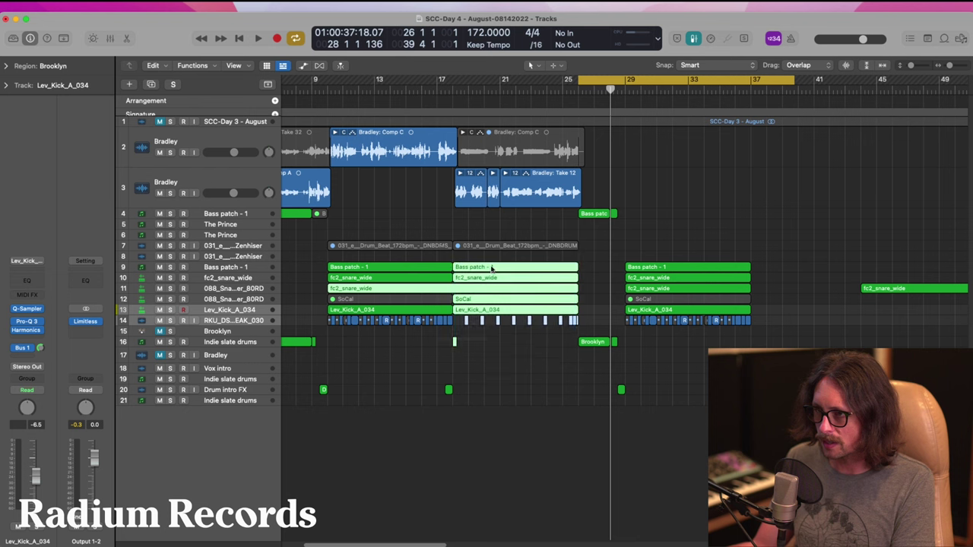
{"action": "left_click", "coordinate": [454, 292]}
{"action": "left_click_drag", "start_coordinate": [456, 361], "coordinate": [576, 269]}
{"action": "scroll", "coordinate": [482, 267], "scroll_direction": "right", "scroll_amount": 5}
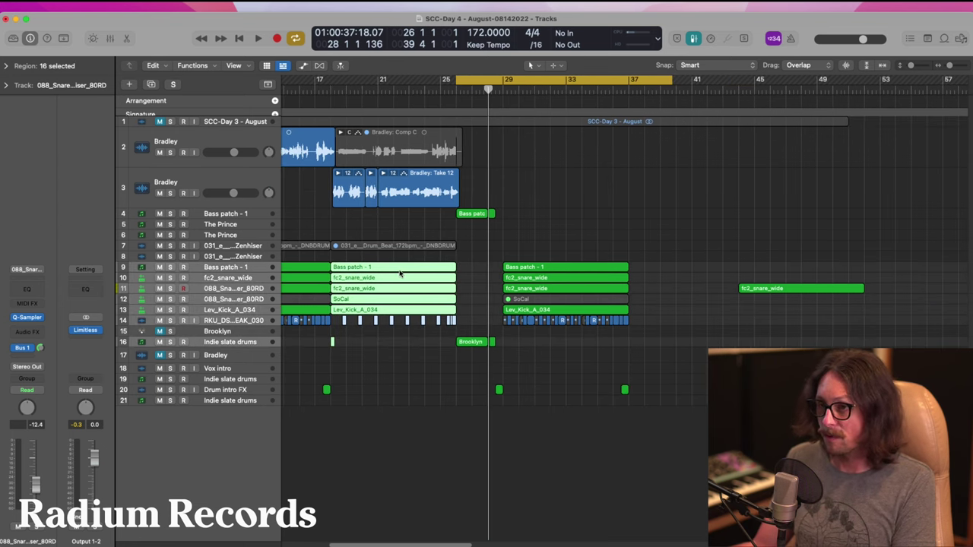
{"action": "left_click_drag", "start_coordinate": [399, 270], "coordinate": [701, 268]}
- Delete the stray fc2_snare_wide region starting at bar 44 and check the available region drag modes
{"action": "left_click", "coordinate": [812, 288]}
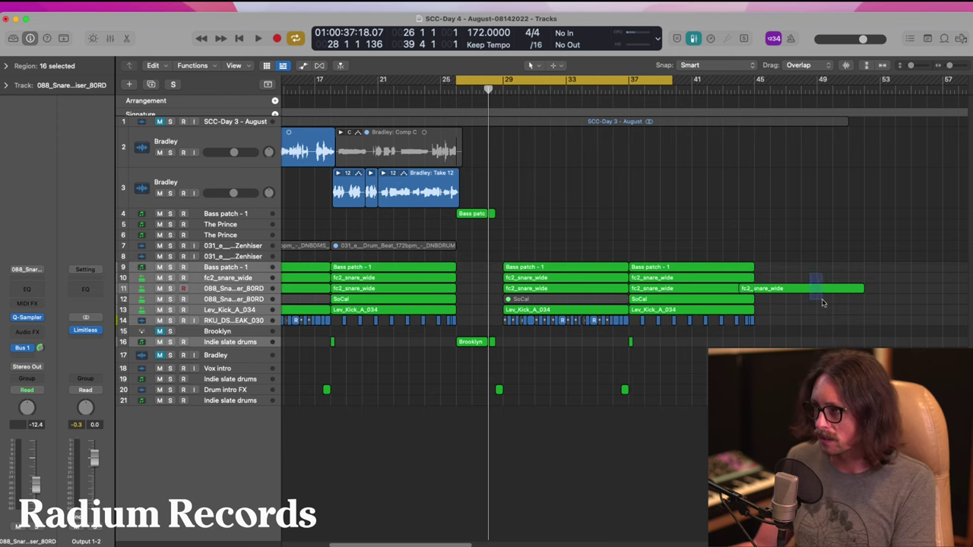
{"action": "key", "text": "Delete"}
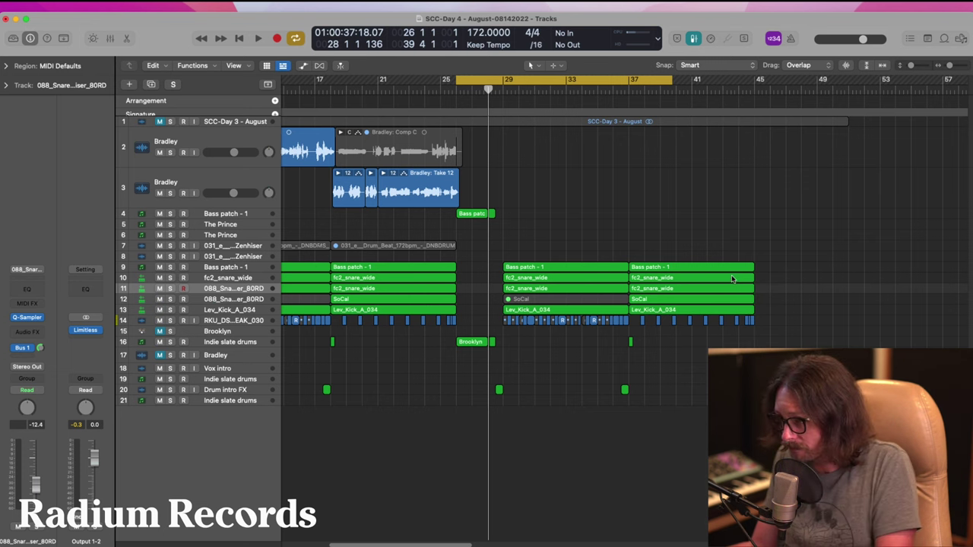
{"action": "left_click", "coordinate": [815, 67]}
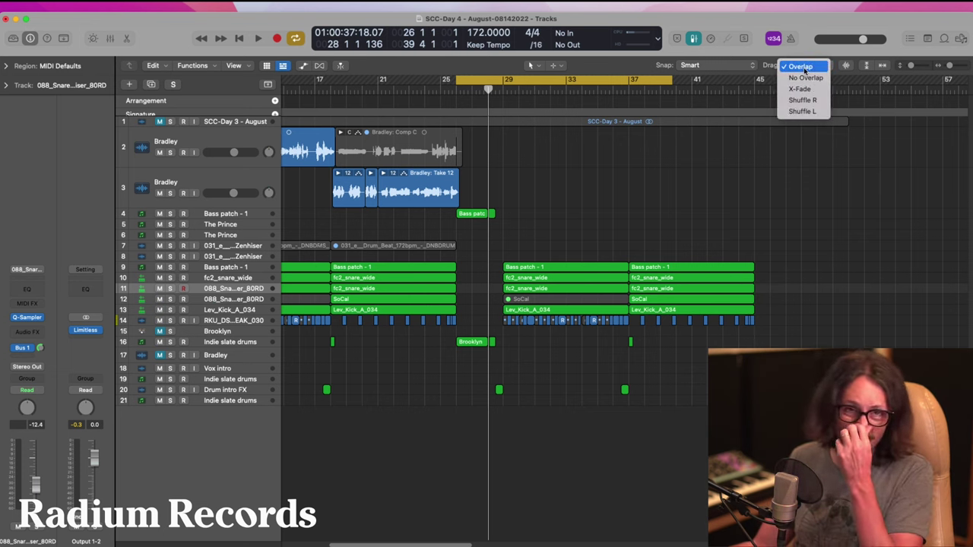
{"action": "left_click", "coordinate": [773, 191]}
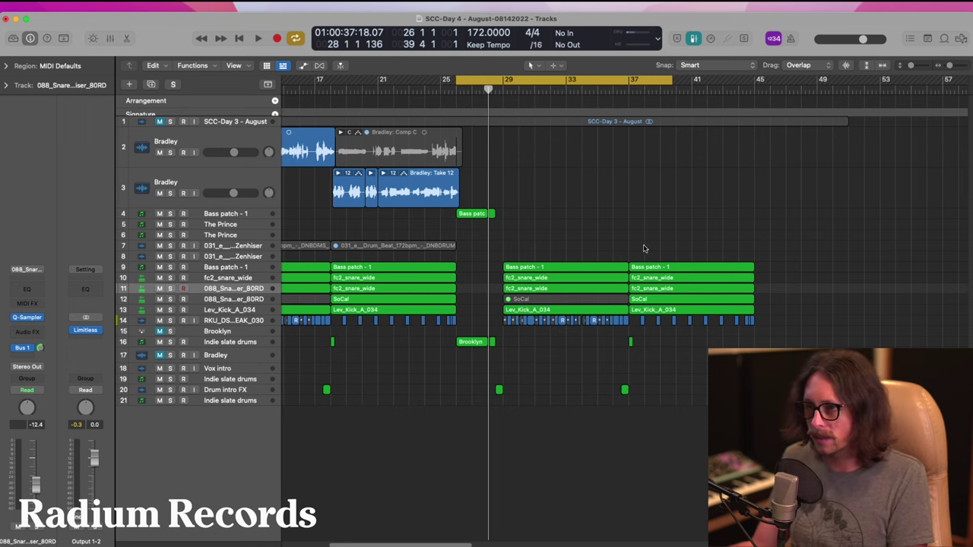
- Extend the end of the cycle range to beat 3 of bar 84 and move the playhead to bar 26
{"action": "scroll", "coordinate": [559, 218], "scroll_direction": "down", "scroll_amount": 2}
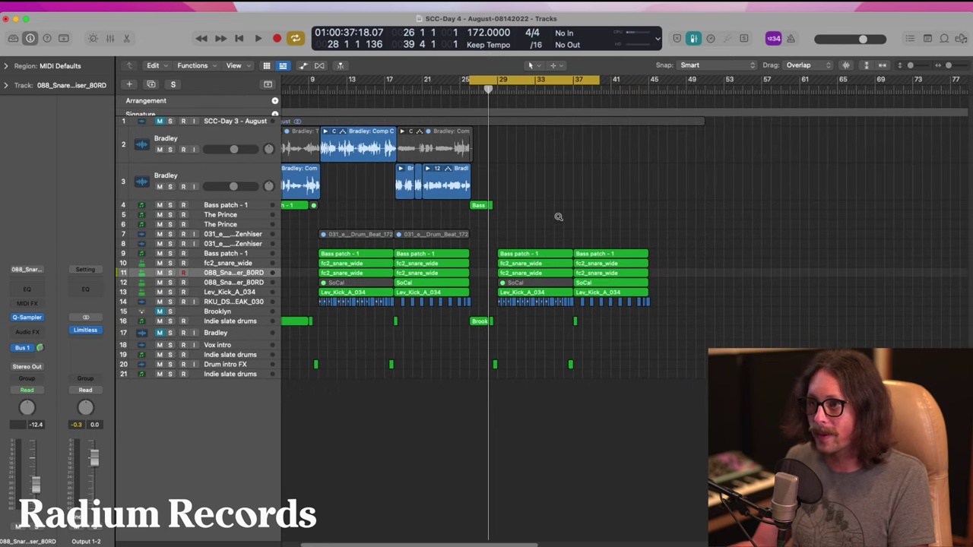
{"action": "left_click_drag", "start_coordinate": [599, 82], "coordinate": [966, 137]}
{"action": "left_click_drag", "start_coordinate": [439, 90], "coordinate": [422, 92]}
{"action": "left_click_drag", "start_coordinate": [359, 151], "coordinate": [522, 347]}
{"action": "scroll", "coordinate": [365, 175], "scroll_direction": "up", "scroll_amount": 3}
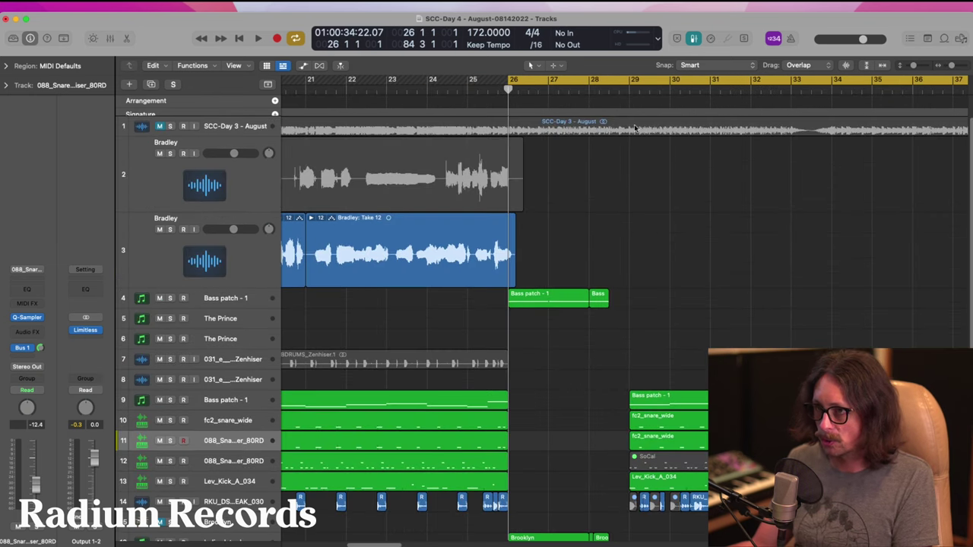
- Enlarge the global tracks area and hide the Arrangement and Signature tracks, keeping the Marker track
{"action": "scroll", "coordinate": [238, 118], "scroll_direction": "up", "scroll_amount": 3}
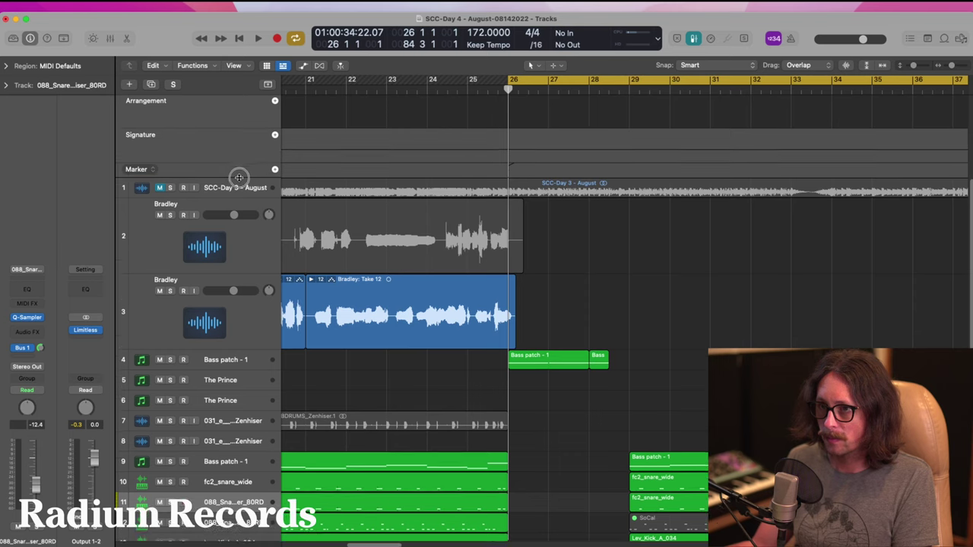
{"action": "right_click", "coordinate": [234, 145]}
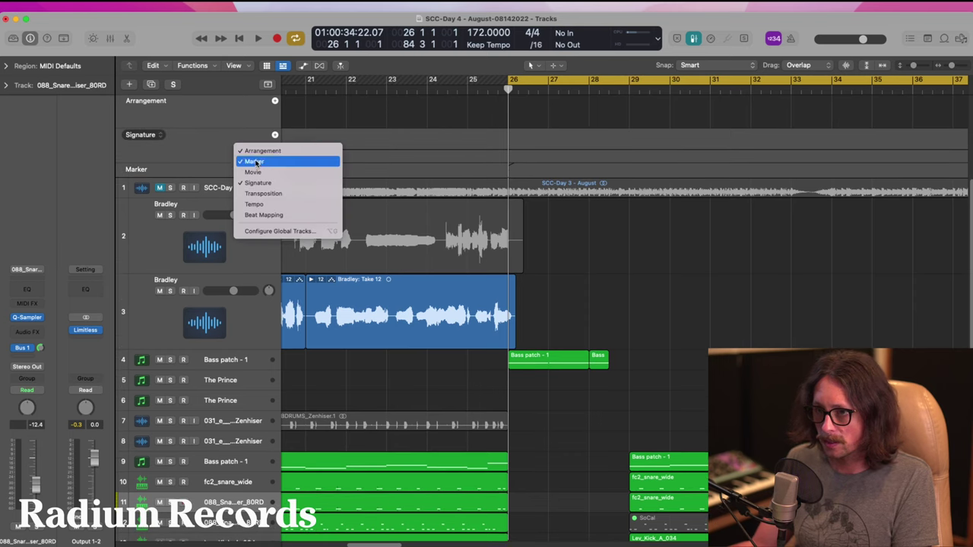
{"action": "left_click", "coordinate": [258, 152]}
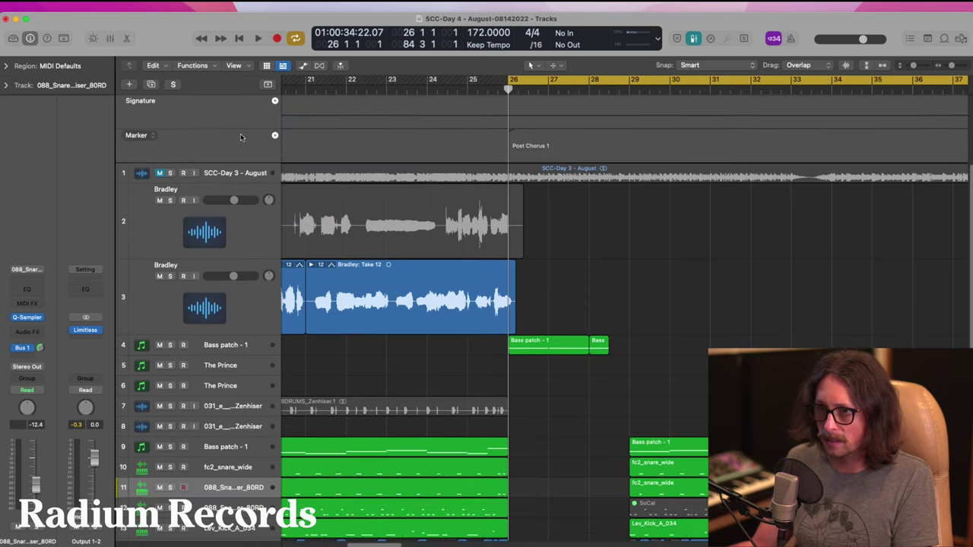
{"action": "right_click", "coordinate": [234, 118]}
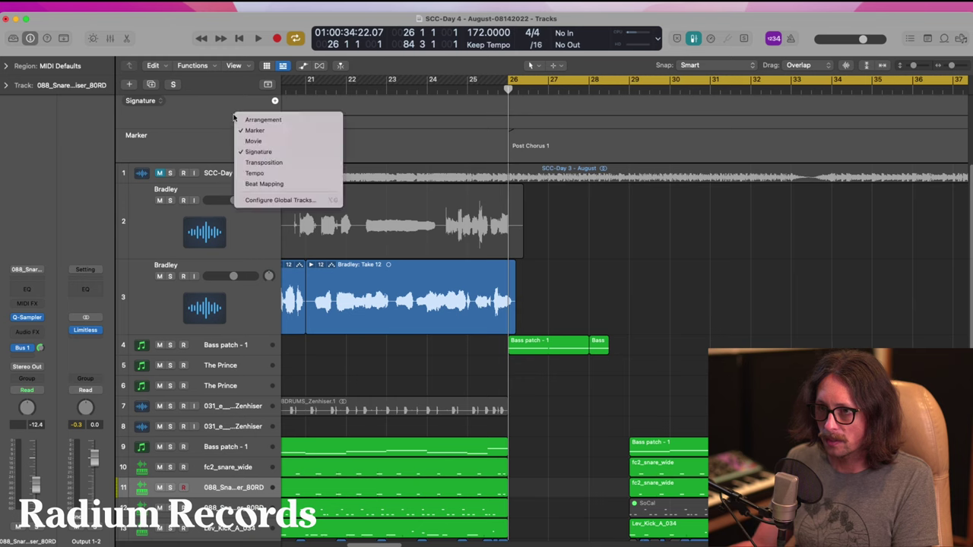
{"action": "left_click", "coordinate": [258, 152]}
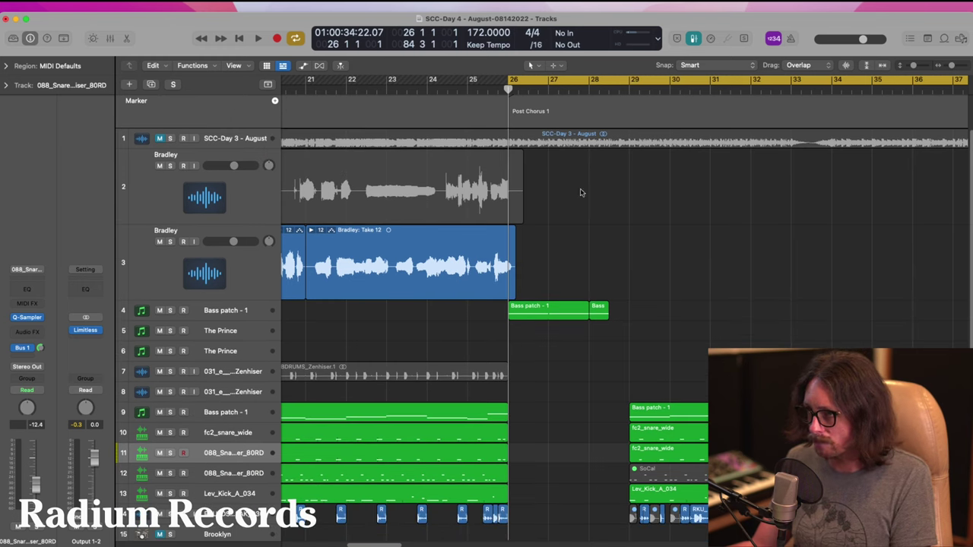
- Create a marker at bar 29 and name it Verse 2
{"action": "left_click_drag", "start_coordinate": [590, 93], "coordinate": [630, 98]}
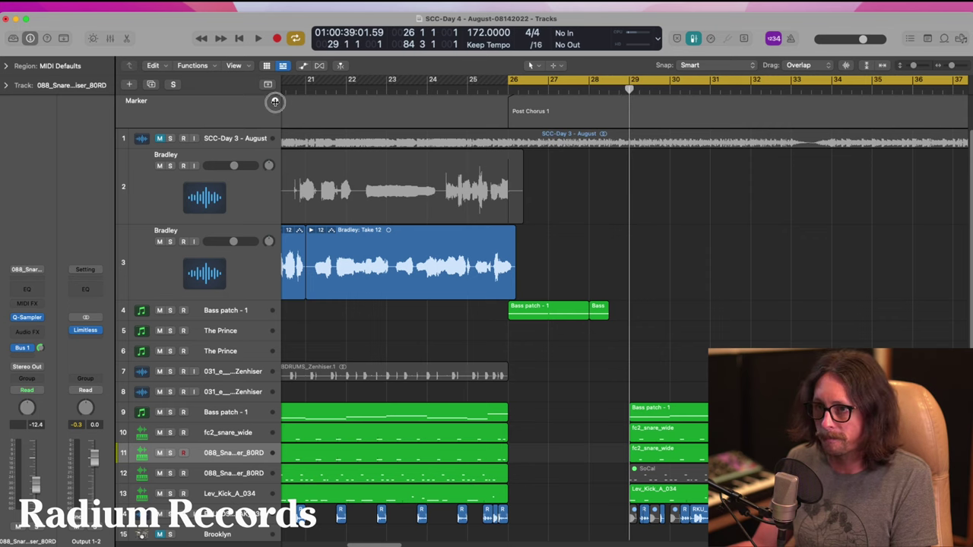
{"action": "left_click", "coordinate": [275, 101]}
{"action": "double_click", "coordinate": [646, 111]}
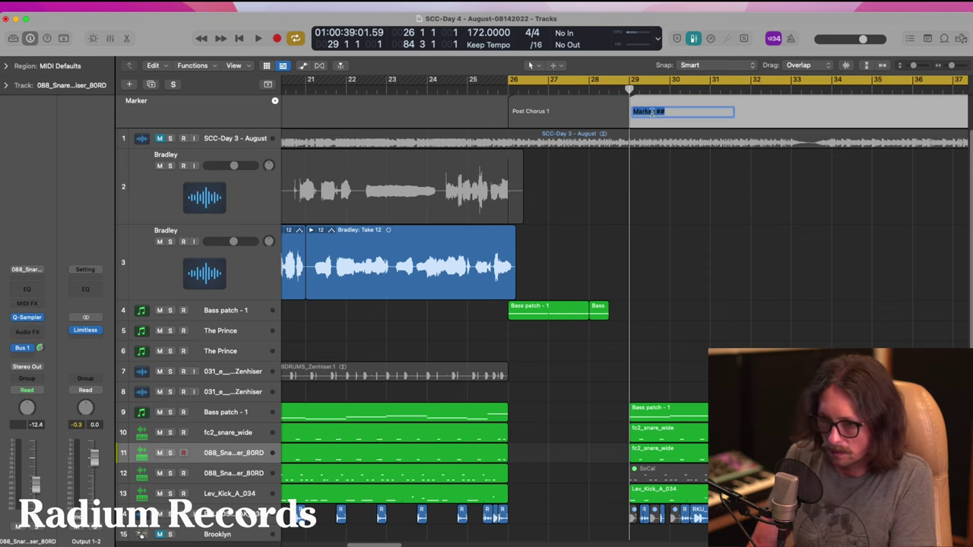
{"action": "type", "text": "Verse 2"}
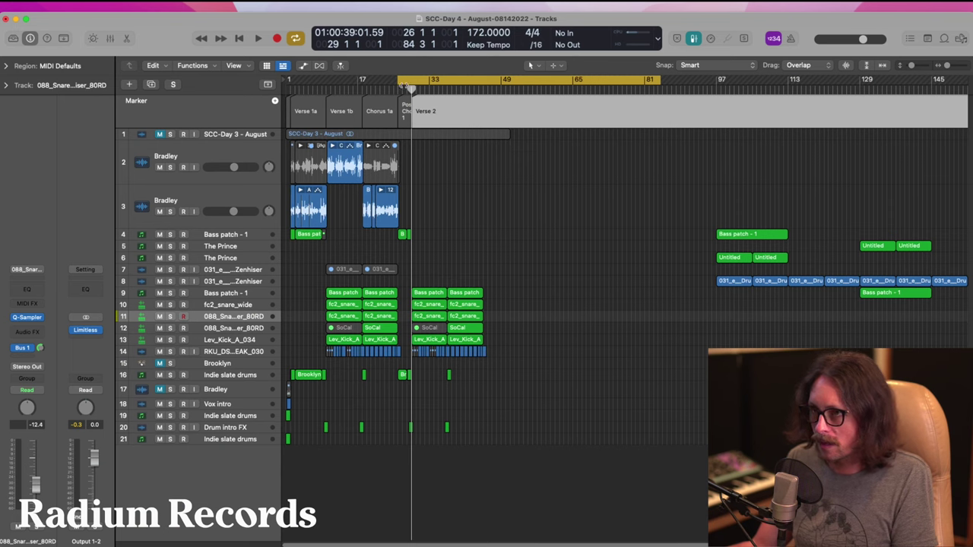
- Set the cycle range to start at bar 1 and play the arrangement from the beginning
{"action": "left_click_drag", "start_coordinate": [399, 80], "coordinate": [289, 80]}
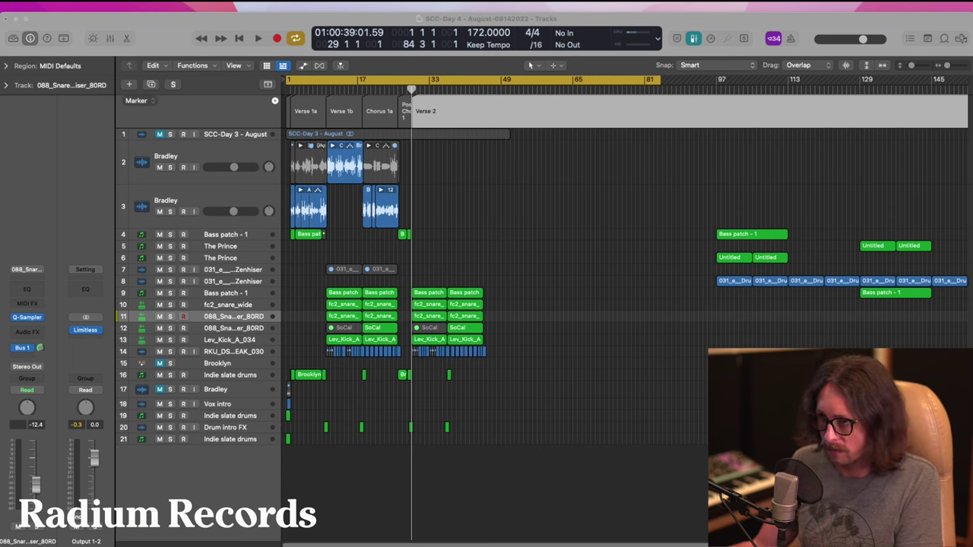
{"action": "key", "text": "space"}
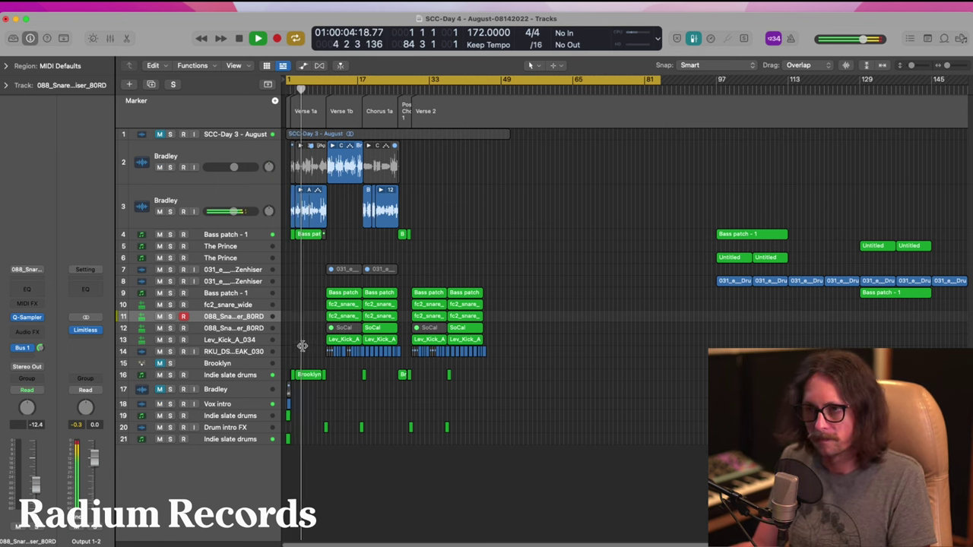
{"action": "left_click_drag", "start_coordinate": [316, 337], "coordinate": [262, 504]}
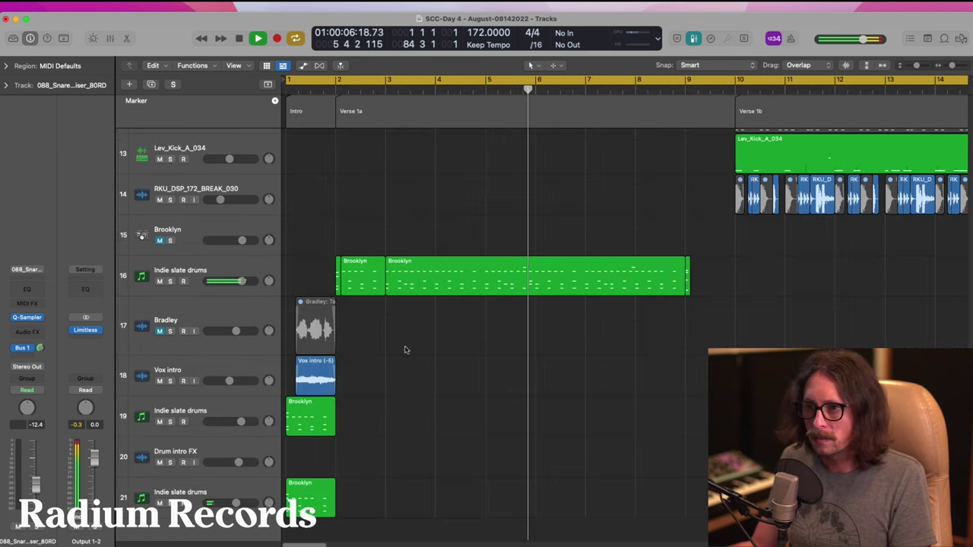
{"action": "left_click", "coordinate": [397, 364], "text": "ctrl+alt"}
- Mute vocal tracks 2 and 3, listen through to the end of Post Chorus 1 and stop playback
{"action": "left_click", "coordinate": [160, 212]}
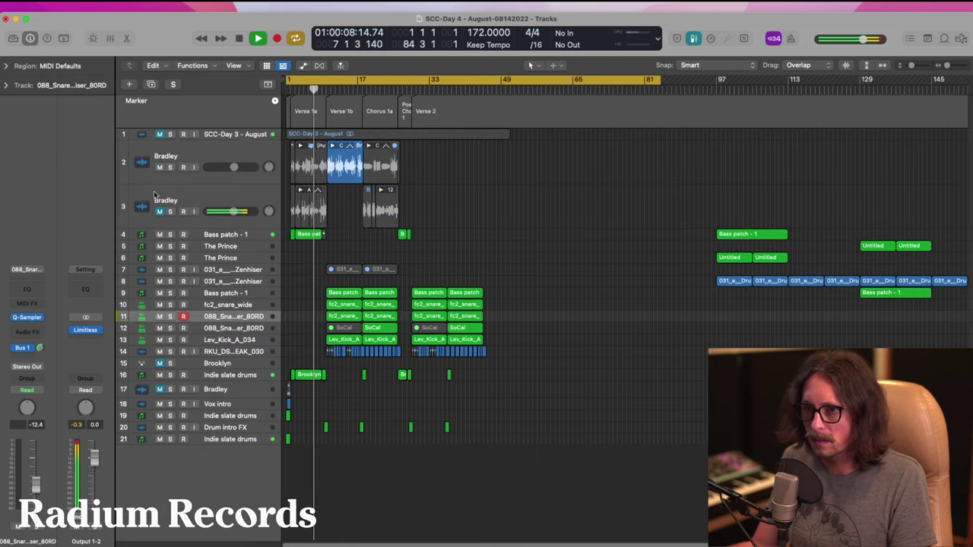
{"action": "left_click", "coordinate": [159, 167]}
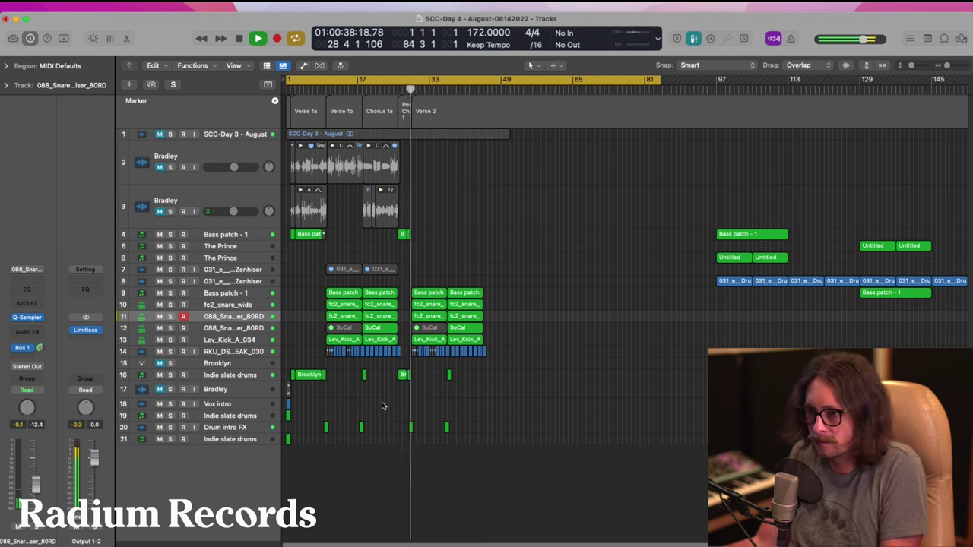
{"action": "key", "text": "space"}
- Play the transition from Post Chorus 1 at bar 26 into Verse 2
{"action": "left_click_drag", "start_coordinate": [492, 211], "coordinate": [395, 387]}
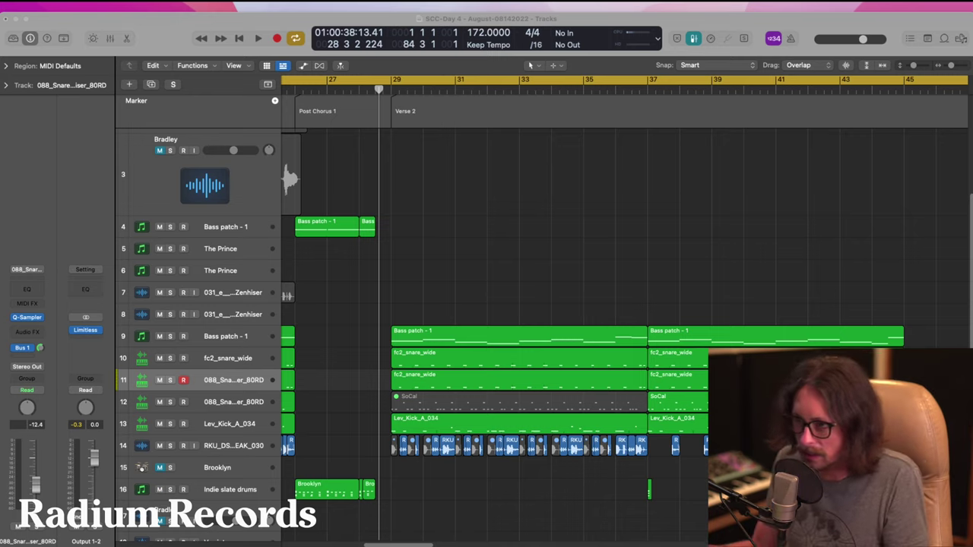
{"action": "left_click", "coordinate": [409, 491], "text": "ctrl+alt"}
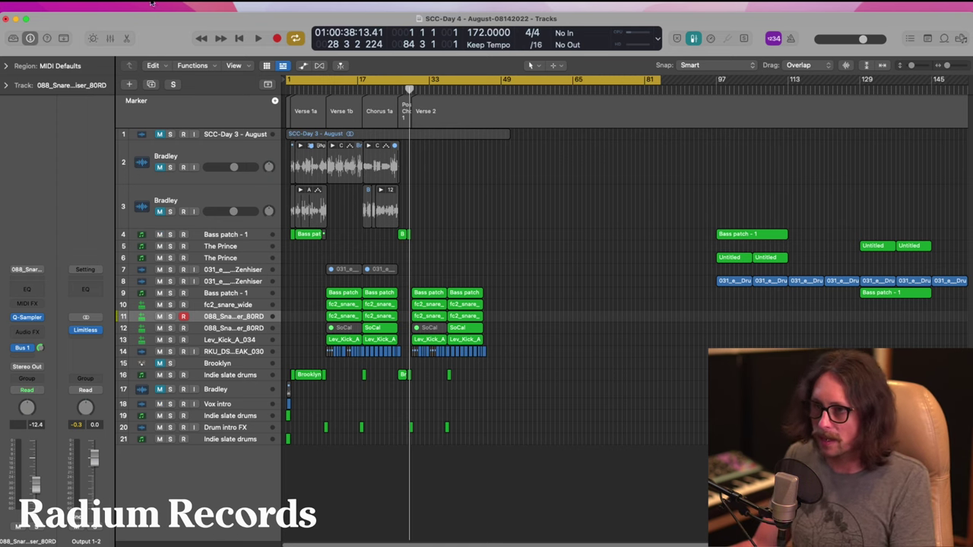
{"action": "left_click", "coordinate": [263, 4]}
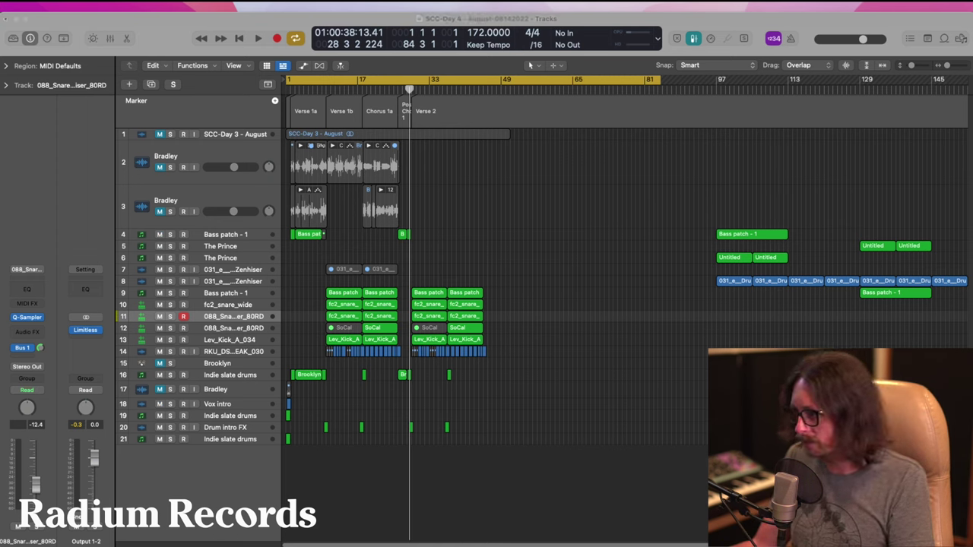
{"action": "key", "text": "space"}
{"action": "left_click", "coordinate": [397, 90]}
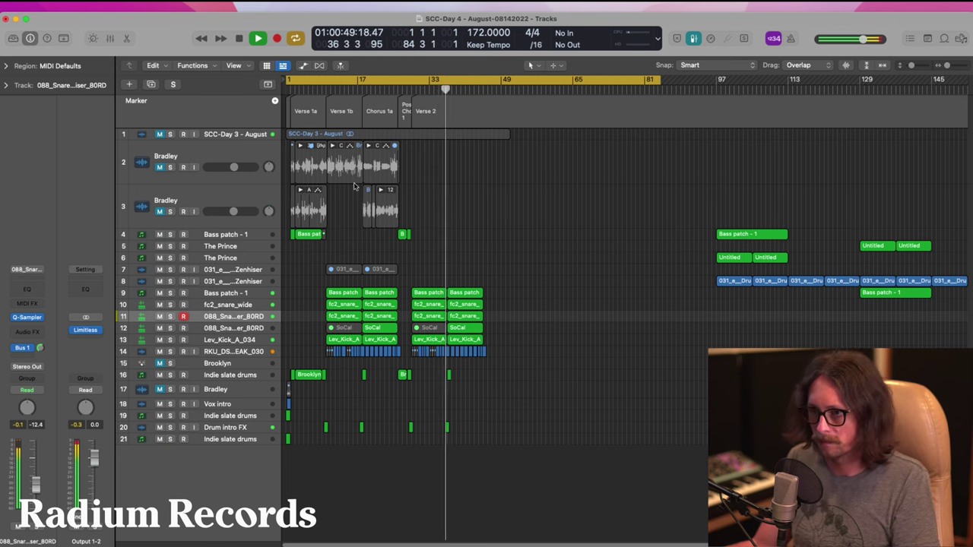
- Move the Indie slate drums and Drum intro FX regions around bar 37 to the section end at bar 45 and stop playback
{"action": "left_click_drag", "start_coordinate": [348, 159], "coordinate": [585, 490]}
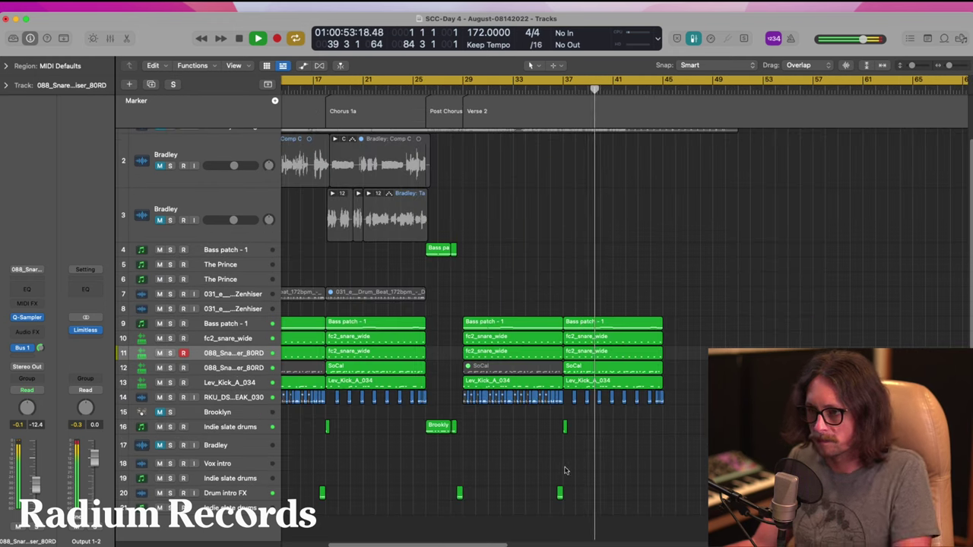
{"action": "left_click_drag", "start_coordinate": [555, 424], "coordinate": [661, 492]}
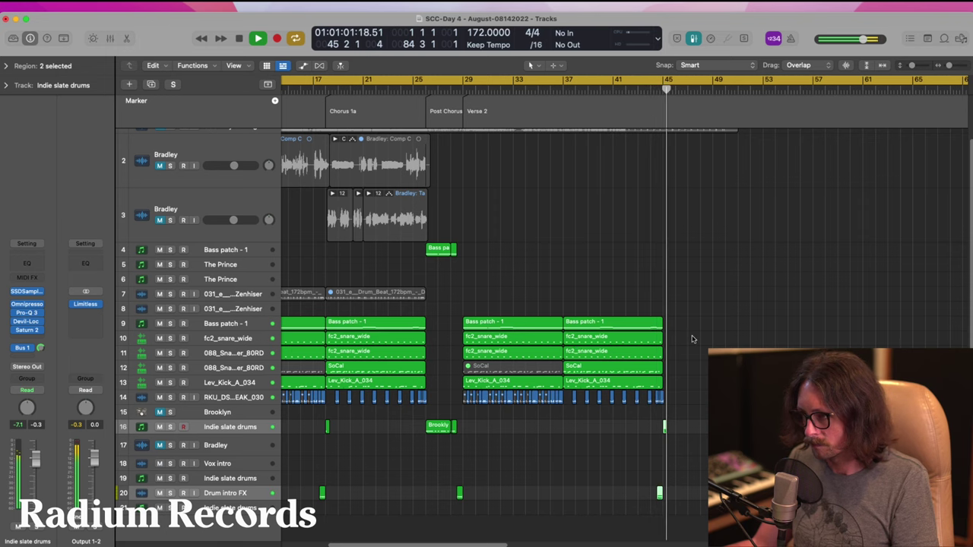
{"action": "key", "text": "space"}
{"action": "key", "text": "z"}
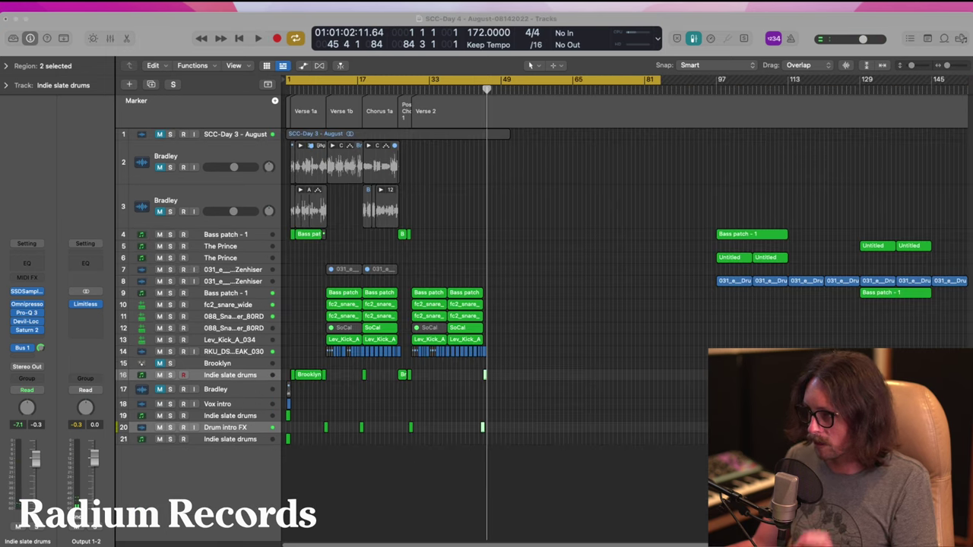
{"action": "left_click", "coordinate": [510, 332]}
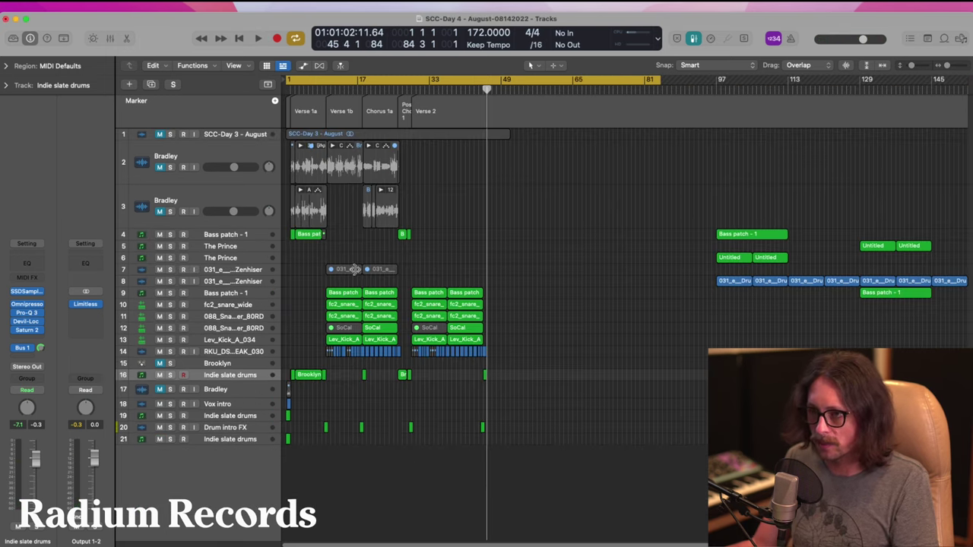
- Set the cycle range to span the Verse 2 regions from bar 29 to bar 45
{"action": "left_click_drag", "start_coordinate": [327, 191], "coordinate": [780, 478]}
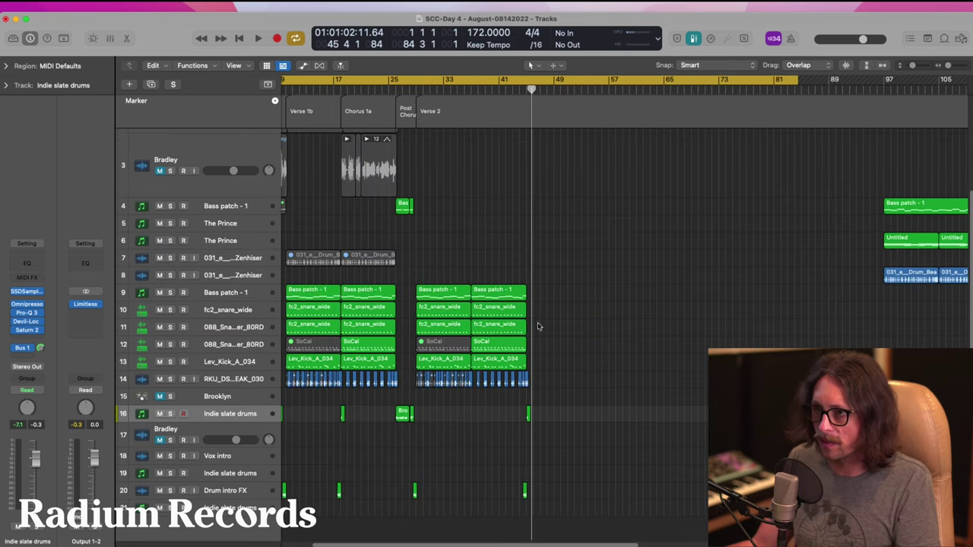
{"action": "left_click_drag", "start_coordinate": [416, 91], "coordinate": [529, 87]}
{"action": "left_click", "coordinate": [415, 81]}
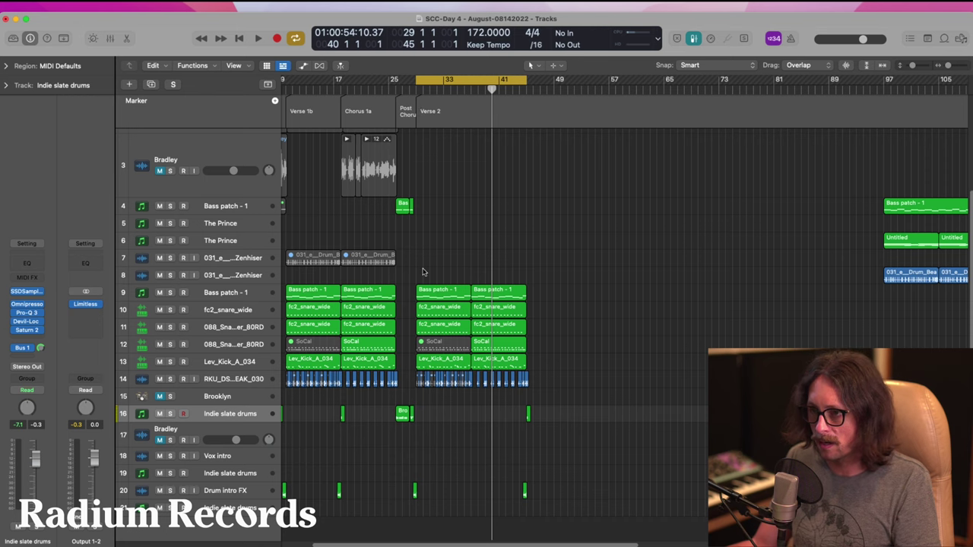
- Copy the Verse 2 regions from bars 37–45 to bar 45, and delete the copied Drum intro FX region near bar 53
{"action": "left_click_drag", "start_coordinate": [477, 274], "coordinate": [535, 508]}
{"action": "left_click_drag", "start_coordinate": [428, 250], "coordinate": [537, 469]}
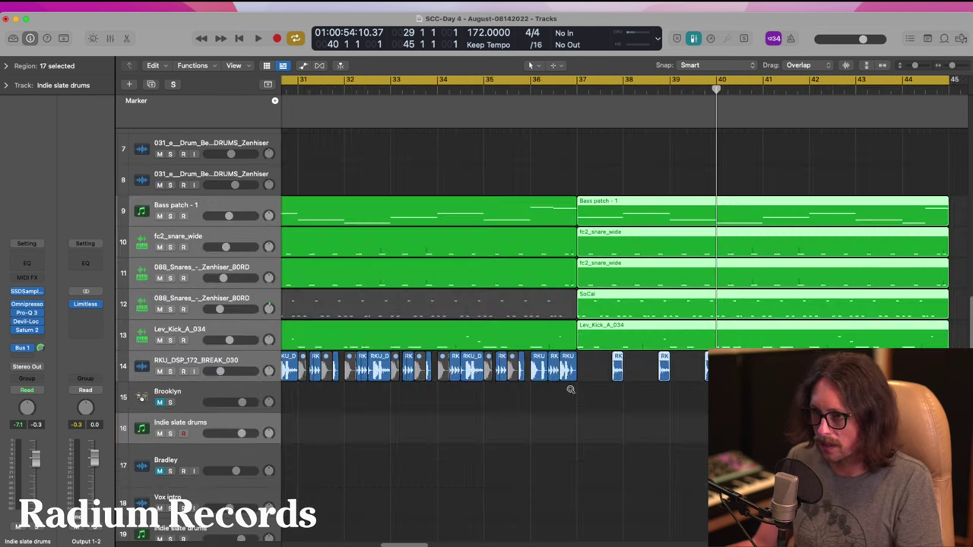
{"action": "left_click", "coordinate": [536, 341], "text": "ctrl+alt"}
{"action": "left_click_drag", "start_coordinate": [492, 307], "coordinate": [547, 306]}
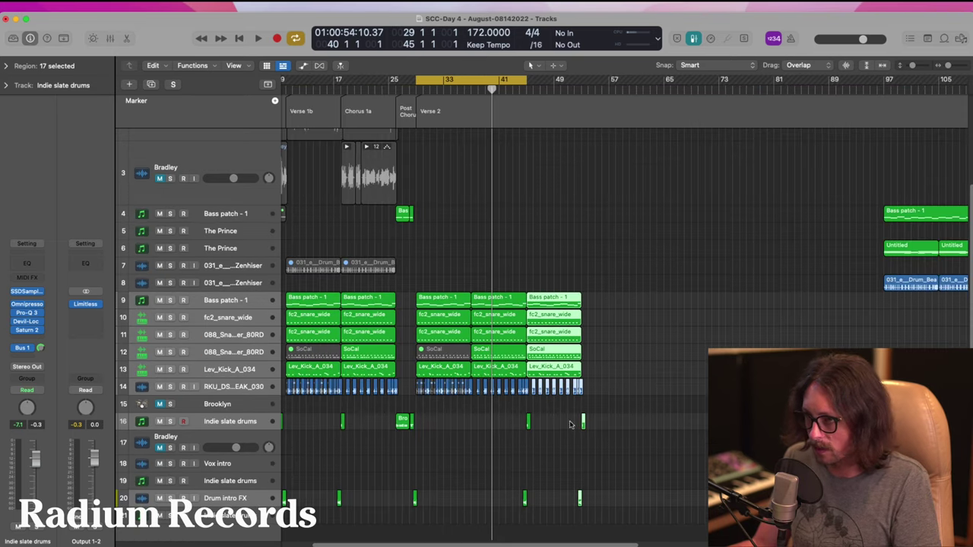
{"action": "left_click_drag", "start_coordinate": [567, 413], "coordinate": [629, 546]}
{"action": "left_click_drag", "start_coordinate": [568, 446], "coordinate": [587, 496]}
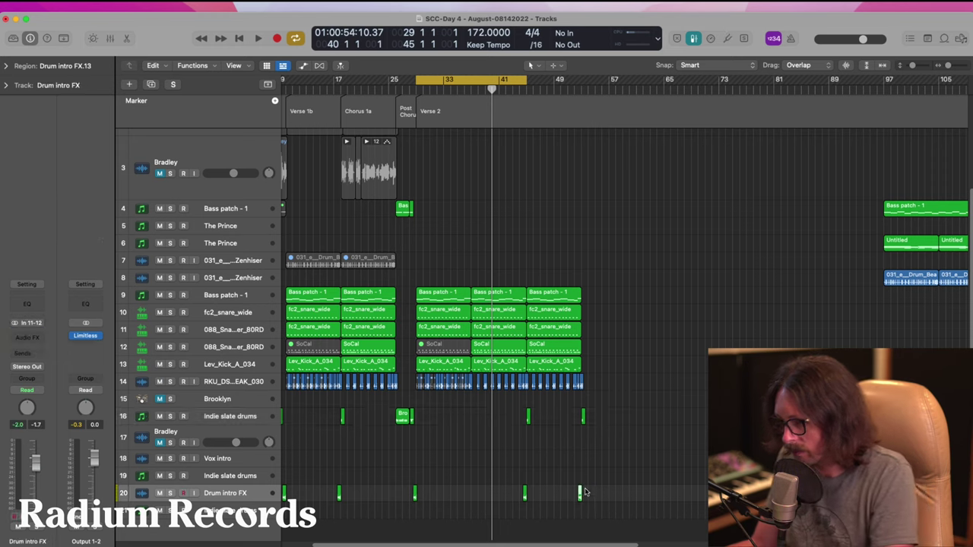
{"action": "key", "text": "Delete"}
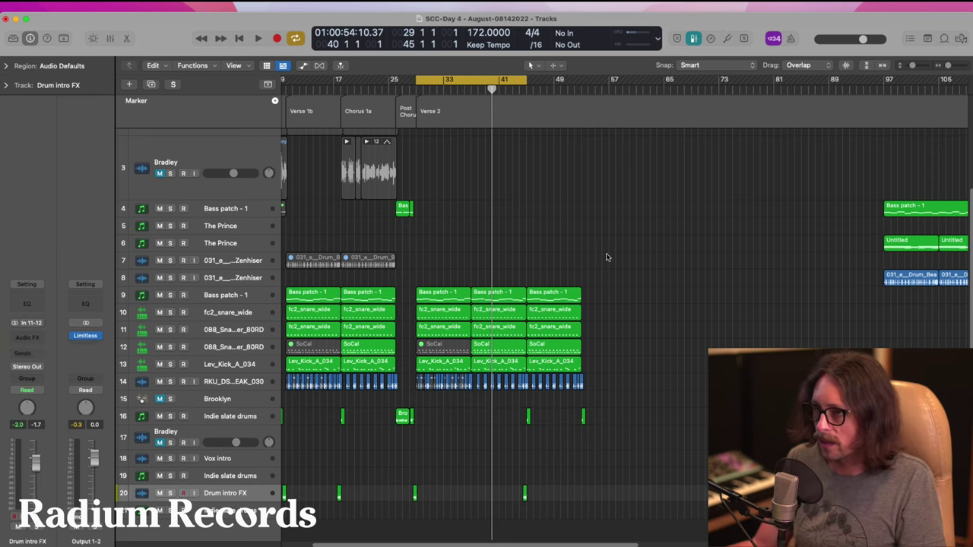
- Copy the bass and drum regions of bars 45–53 to bar 53, including the Indie slate drums hit at bar 45
{"action": "left_click_drag", "start_coordinate": [494, 226], "coordinate": [649, 449]}
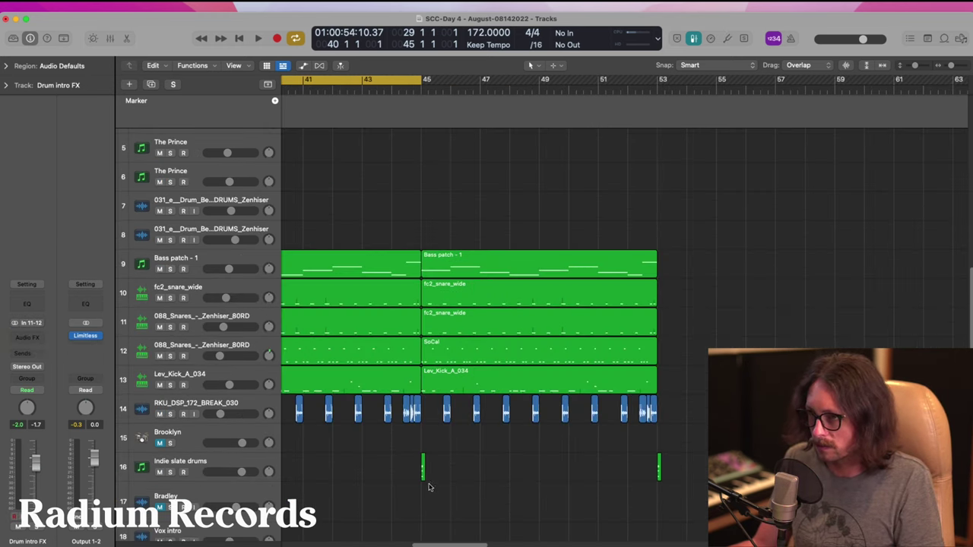
{"action": "left_click_drag", "start_coordinate": [425, 497], "coordinate": [668, 268]}
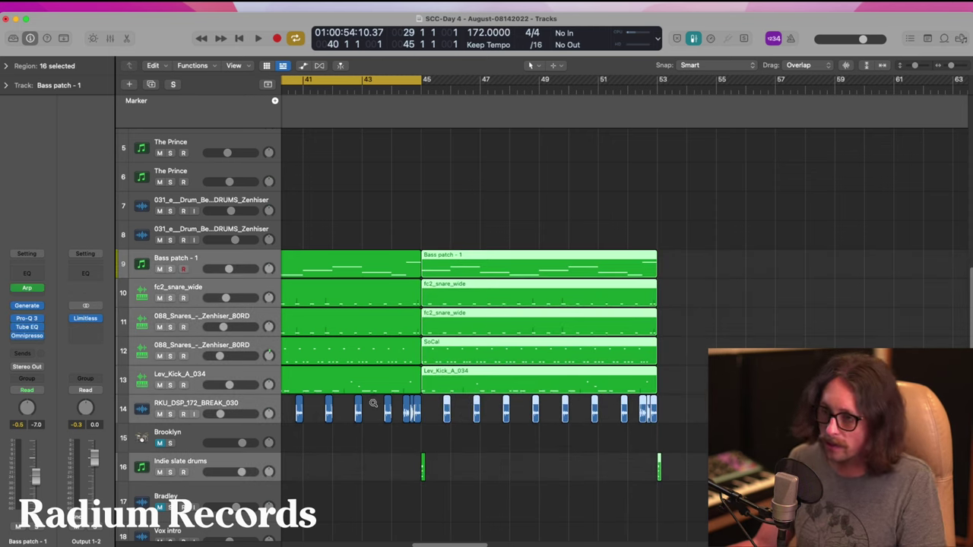
{"action": "left_click_drag", "start_coordinate": [378, 401], "coordinate": [451, 503]}
{"action": "left_click", "coordinate": [690, 378], "text": "shift"}
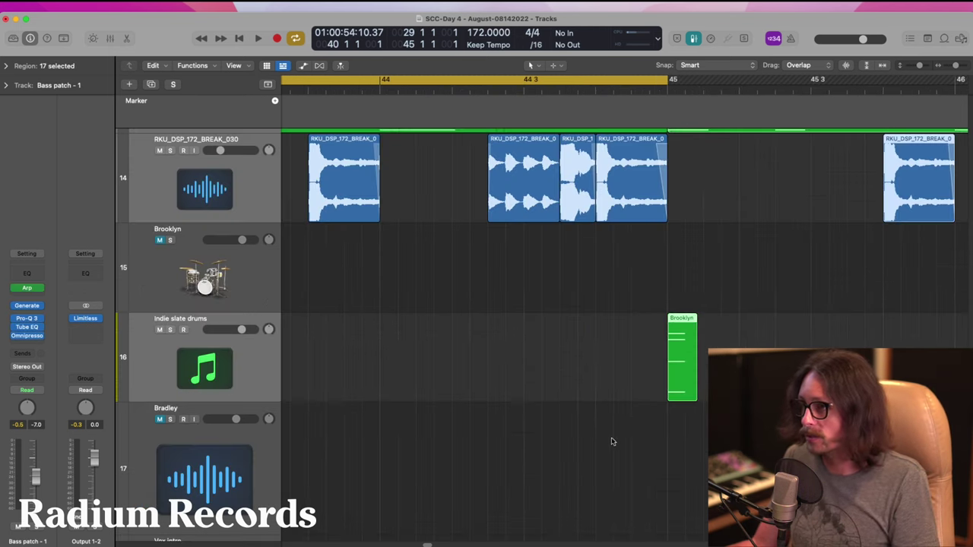
{"action": "left_click", "coordinate": [488, 337], "text": "ctrl+alt"}
{"action": "left_click", "coordinate": [438, 416], "text": "ctrl+alt"}
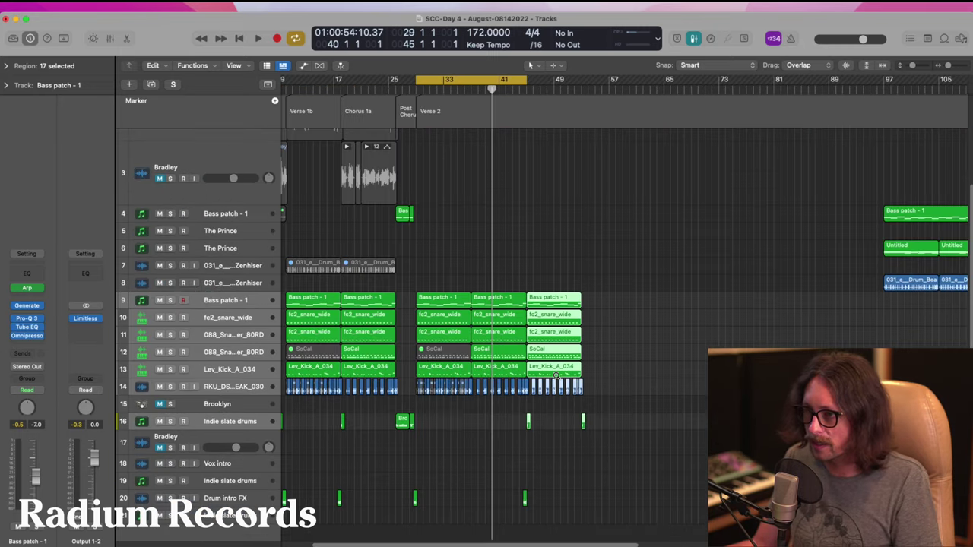
{"action": "left_click_drag", "start_coordinate": [542, 270], "coordinate": [601, 270]}
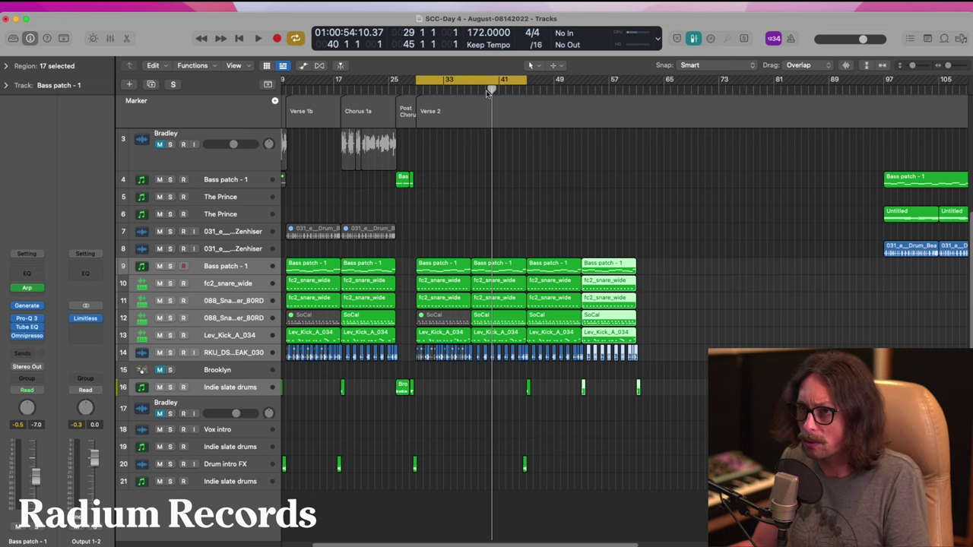
- Turn off cycle mode and add a marker named "Chorus 2a" at bar 45
{"action": "left_click", "coordinate": [498, 80]}
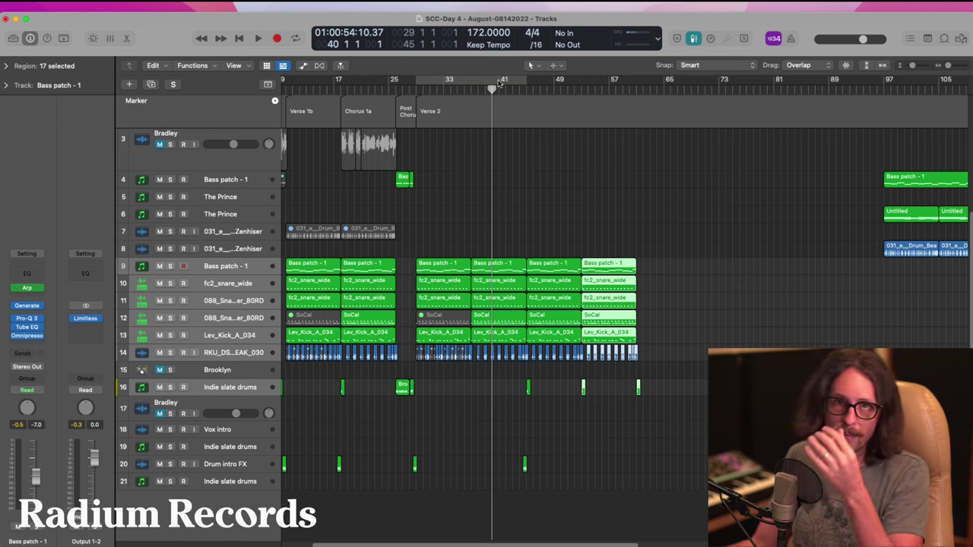
{"action": "scroll", "coordinate": [526, 238], "scroll_direction": "up", "scroll_amount": 3}
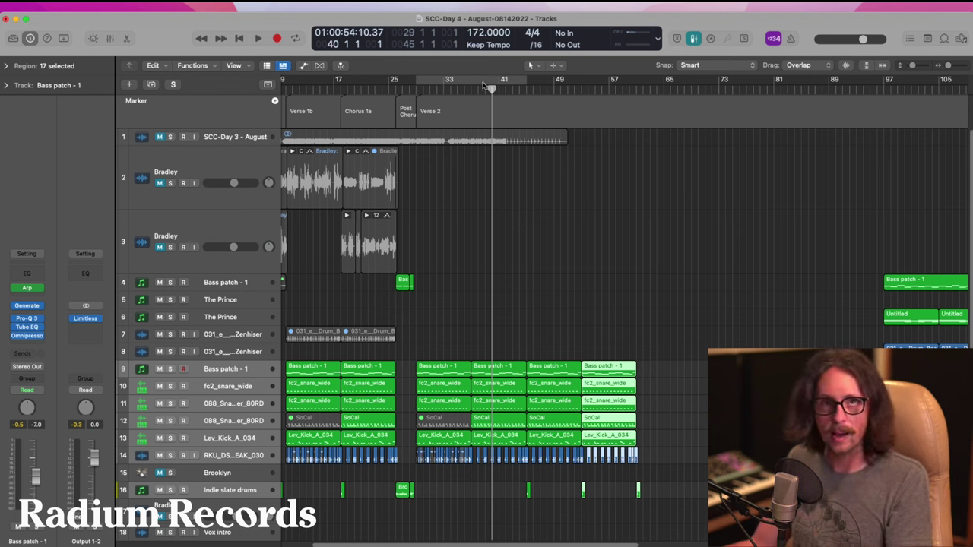
{"action": "left_click_drag", "start_coordinate": [492, 89], "coordinate": [526, 89]}
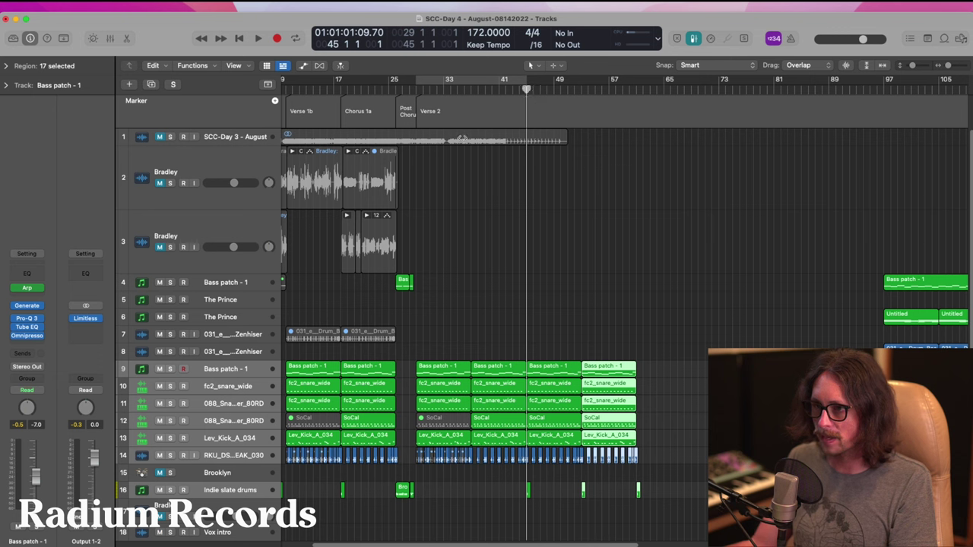
{"action": "left_click", "coordinate": [274, 101]}
{"action": "double_click", "coordinate": [546, 112]}
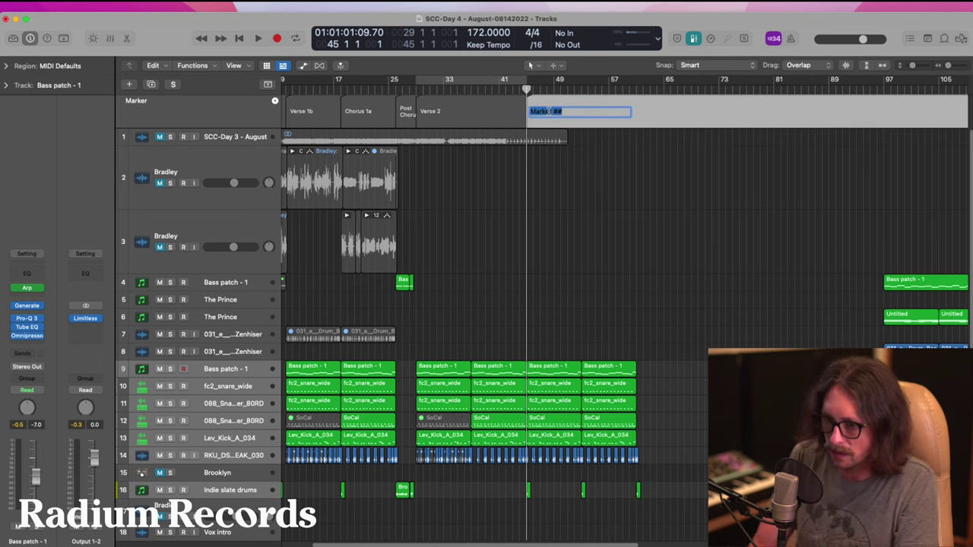
{"action": "type", "text": "Chorus 2a"}
{"action": "key", "text": "Return"}
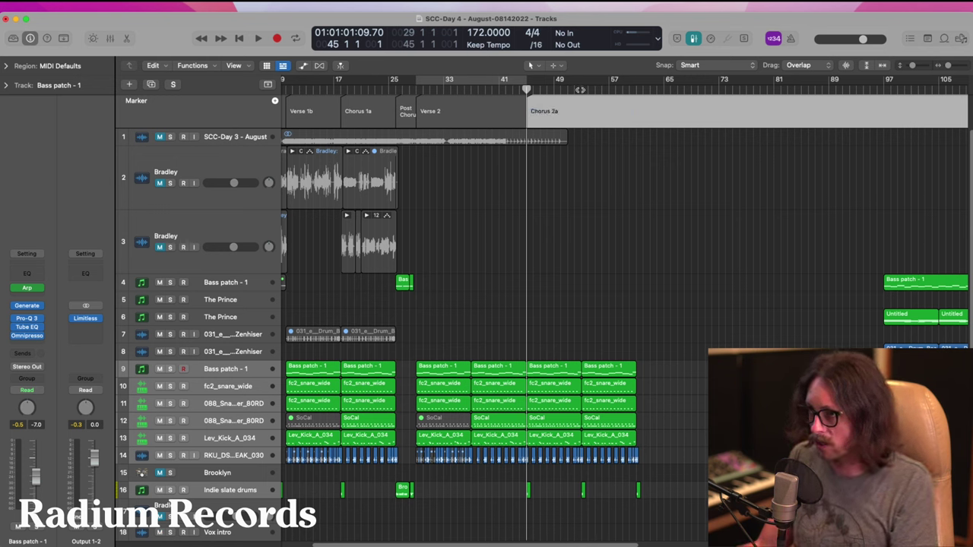
- Add a marker named "Chorus 2b" at bar 53
{"action": "left_click", "coordinate": [582, 90]}
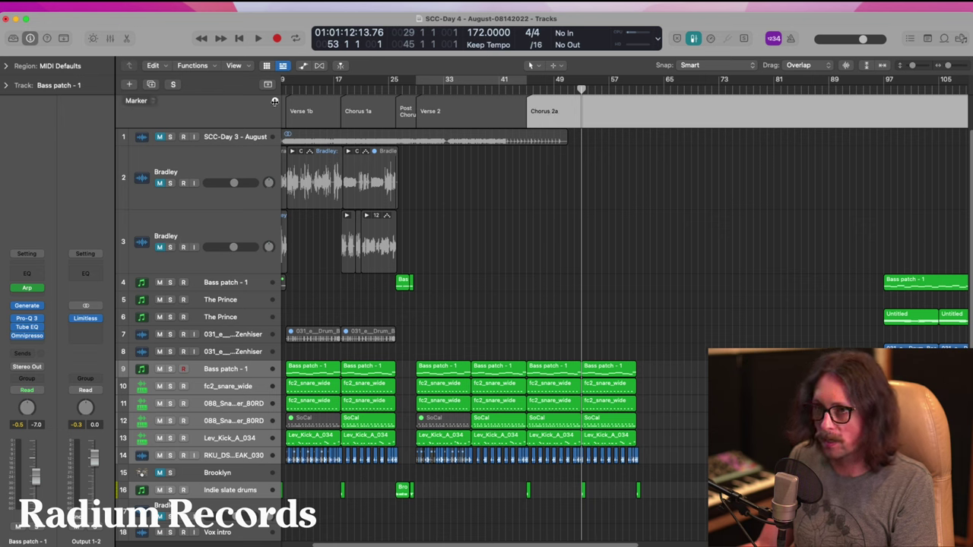
{"action": "left_click", "coordinate": [275, 101]}
{"action": "double_click", "coordinate": [597, 112]}
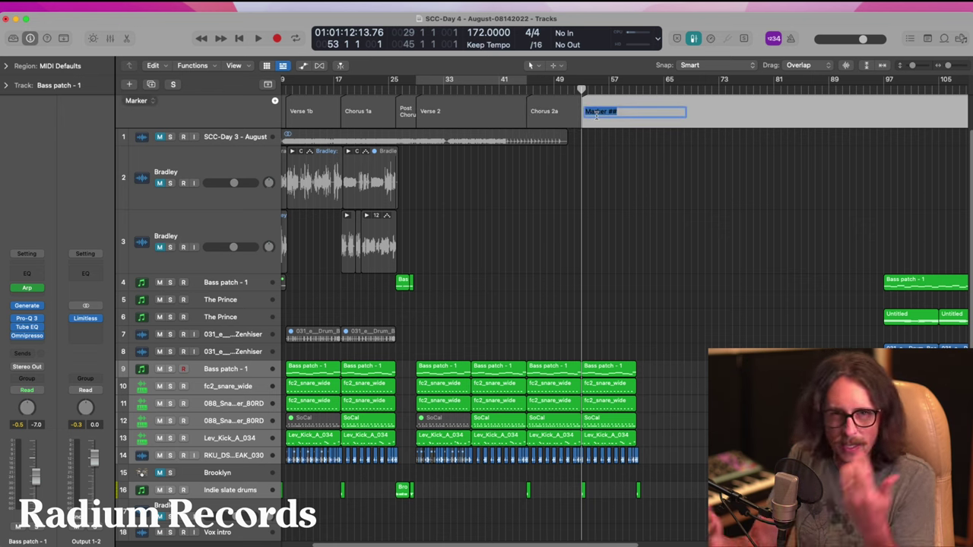
{"action": "type", "text": "Chorus"}
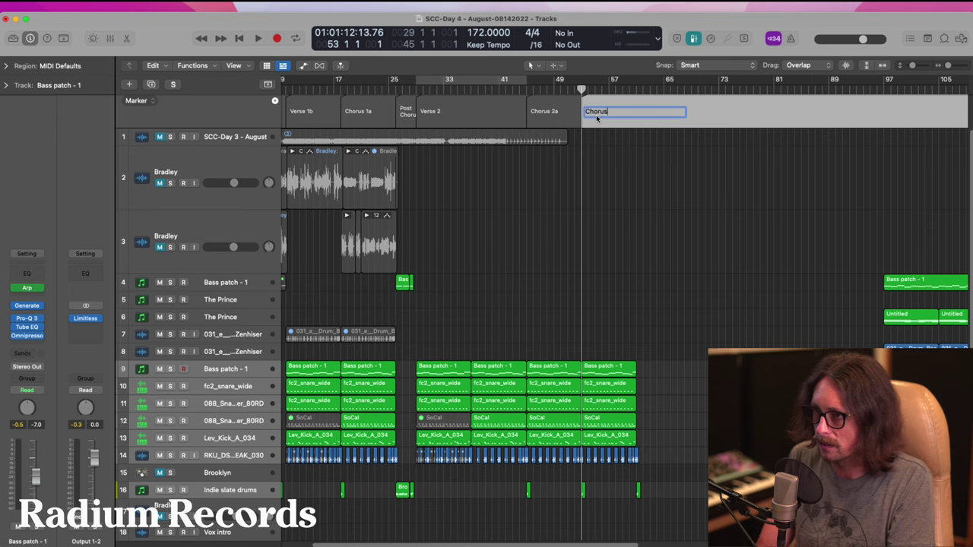
{"action": "type", "text": " 2b"}
{"action": "key", "text": "Return"}
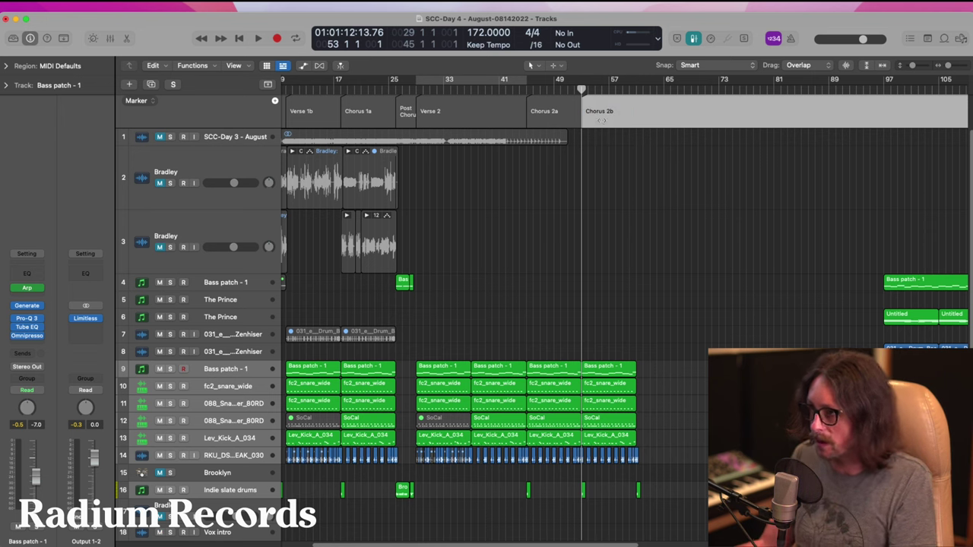
- Place the playhead at bar 61 and move all the leftover regions starting at bar 97 to bar 145
{"action": "left_click_drag", "start_coordinate": [599, 92], "coordinate": [637, 91]}
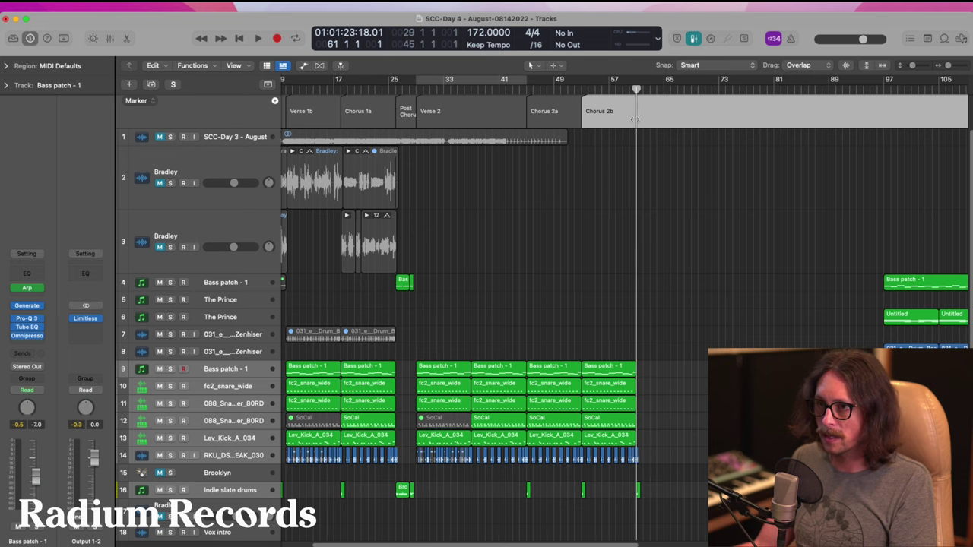
{"action": "scroll", "coordinate": [585, 224], "scroll_direction": "down", "scroll_amount": 5}
{"action": "scroll", "coordinate": [518, 264], "scroll_direction": "down", "scroll_amount": 3}
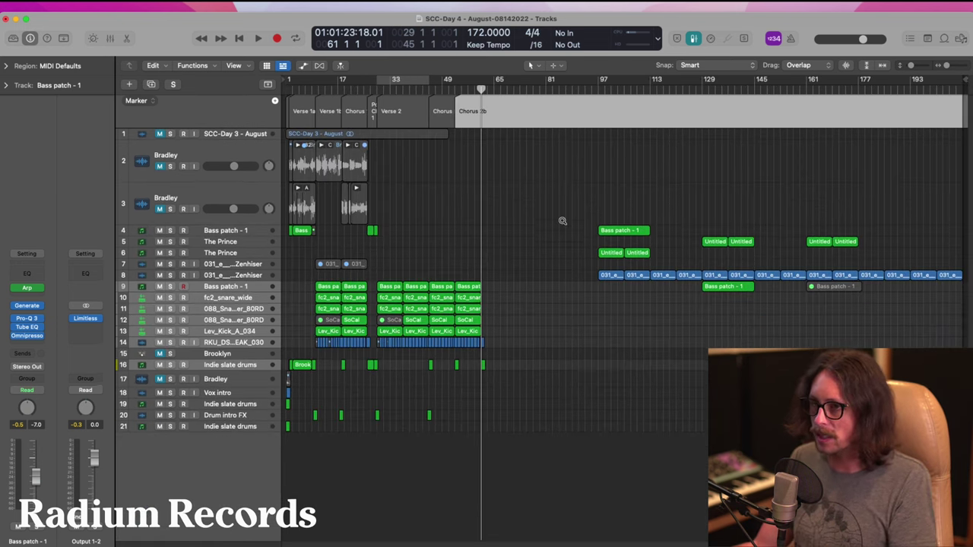
{"action": "left_click_drag", "start_coordinate": [583, 191], "coordinate": [966, 352]}
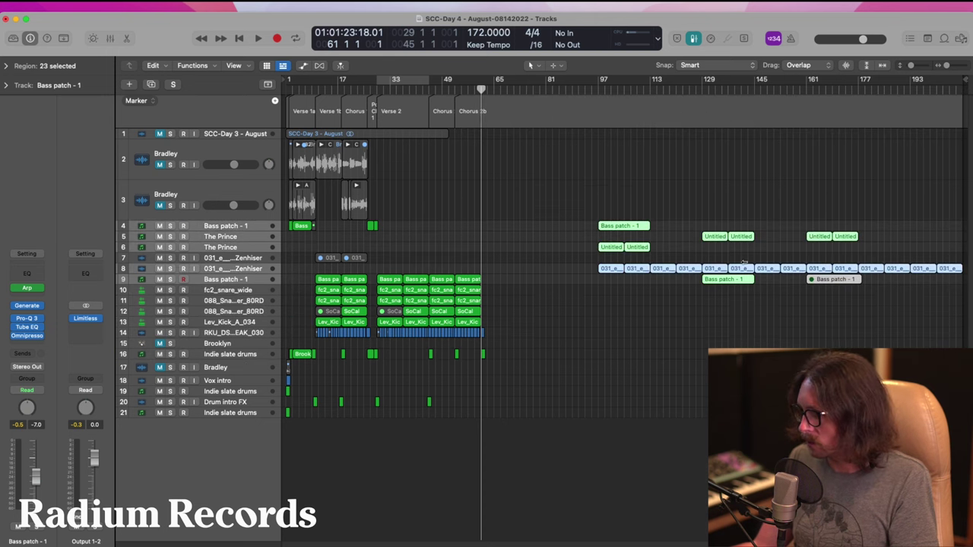
{"action": "left_click_drag", "start_coordinate": [620, 258], "coordinate": [770, 259]}
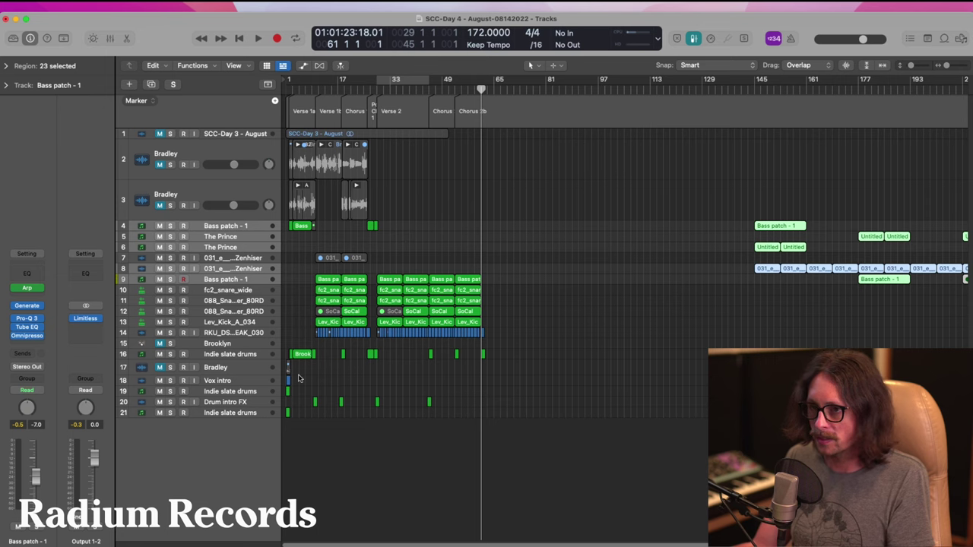
- Set the cycle range to bars 2–10 and copy the Verse 1a bass, Indie slate drums and Drum intro FX regions to bar 61
{"action": "left_click_drag", "start_coordinate": [772, 175], "coordinate": [255, 502]}
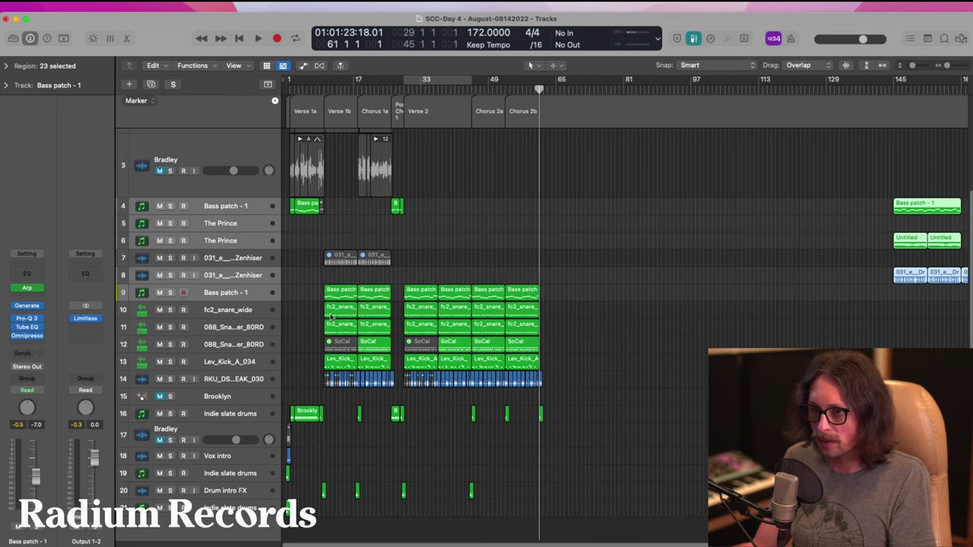
{"action": "left_click_drag", "start_coordinate": [372, 190], "coordinate": [286, 485]}
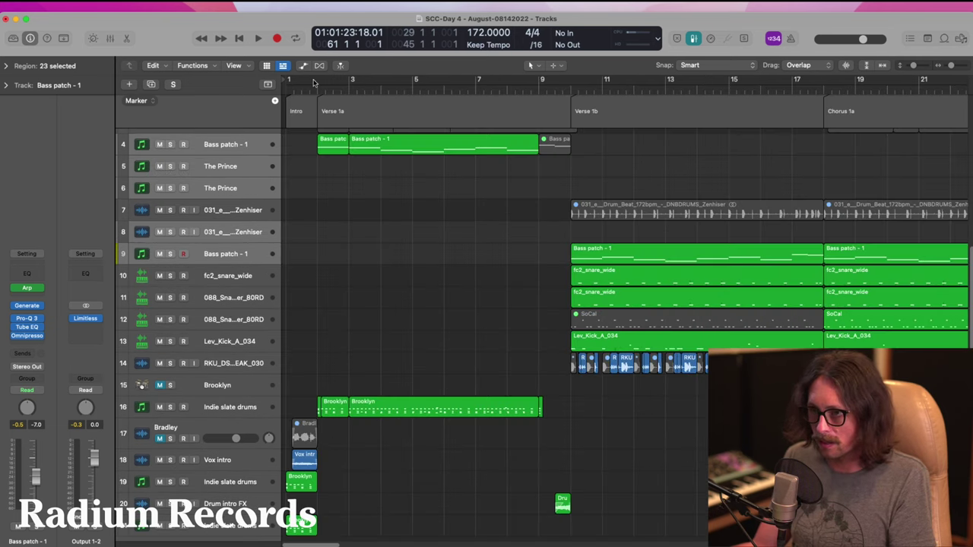
{"action": "left_click_drag", "start_coordinate": [318, 82], "coordinate": [570, 86]}
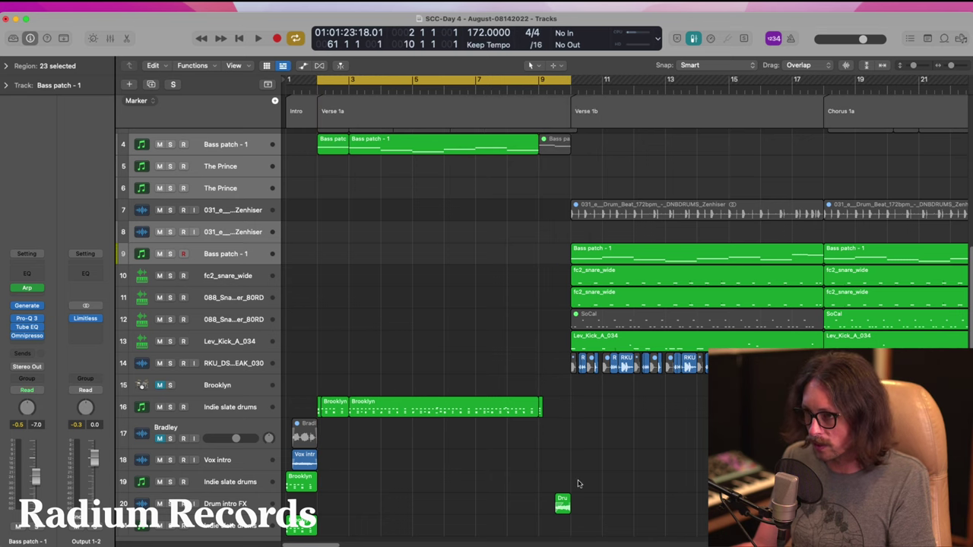
{"action": "left_click_drag", "start_coordinate": [561, 523], "coordinate": [318, 143]}
{"action": "left_click", "coordinate": [354, 225], "text": "ctrl+alt"}
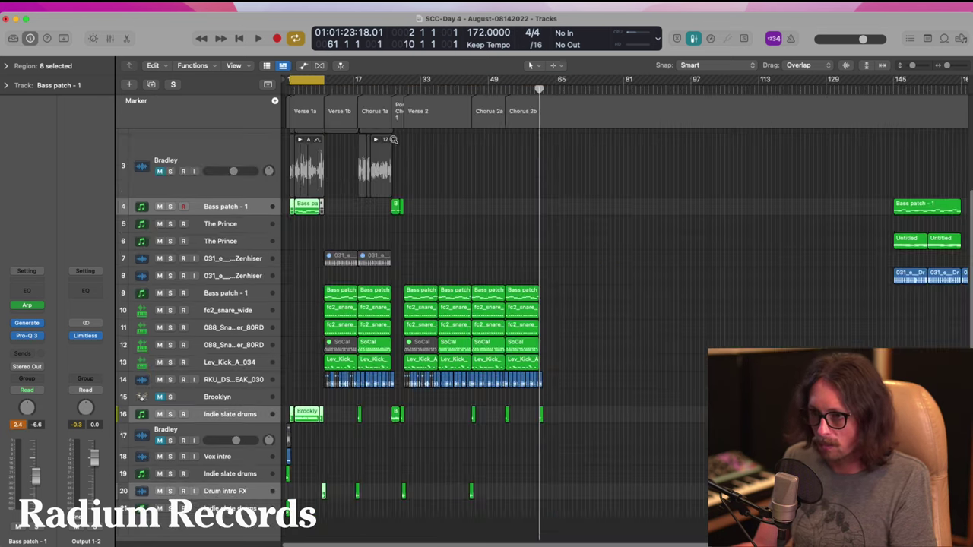
{"action": "mouse_move", "coordinate": [304, 212]}
{"action": "left_mouse_down"}
{"action": "mouse_move", "coordinate": [499, 202]}
{"action": "mouse_move", "coordinate": [567, 215]}
{"action": "mouse_move", "coordinate": [546, 214]}
{"action": "left_mouse_up"}
{"action": "left_click_drag", "start_coordinate": [508, 187], "coordinate": [639, 435]}
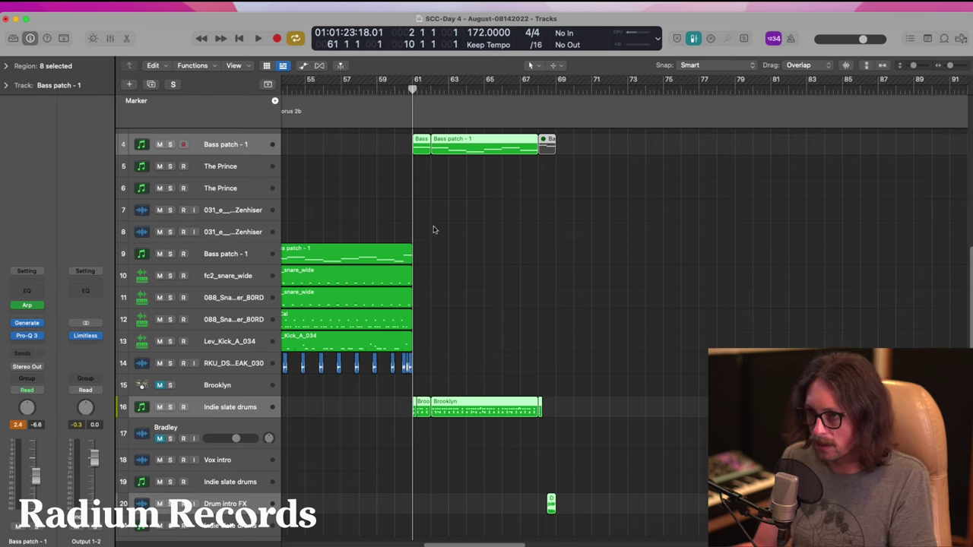
{"action": "left_click_drag", "start_coordinate": [433, 230], "coordinate": [483, 432]}
{"action": "left_click", "coordinate": [536, 270]}
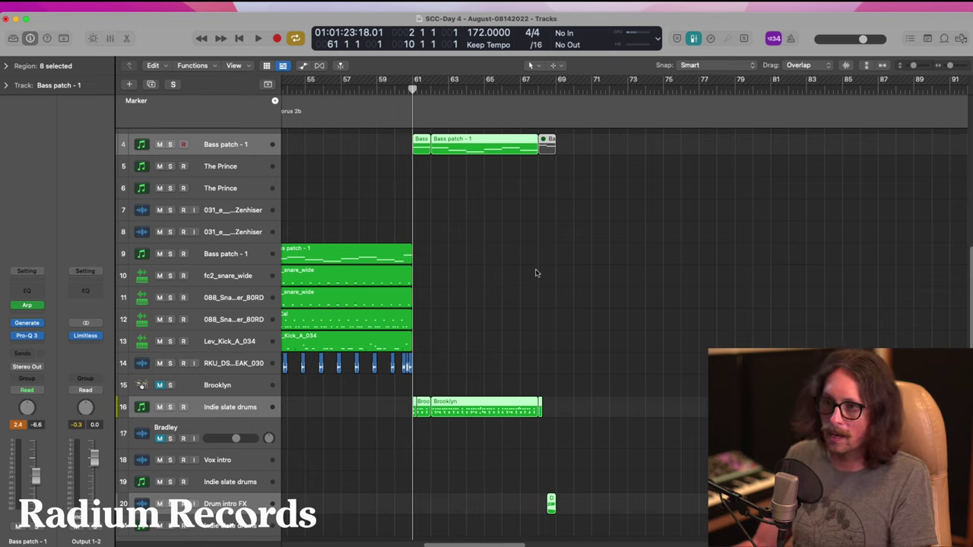
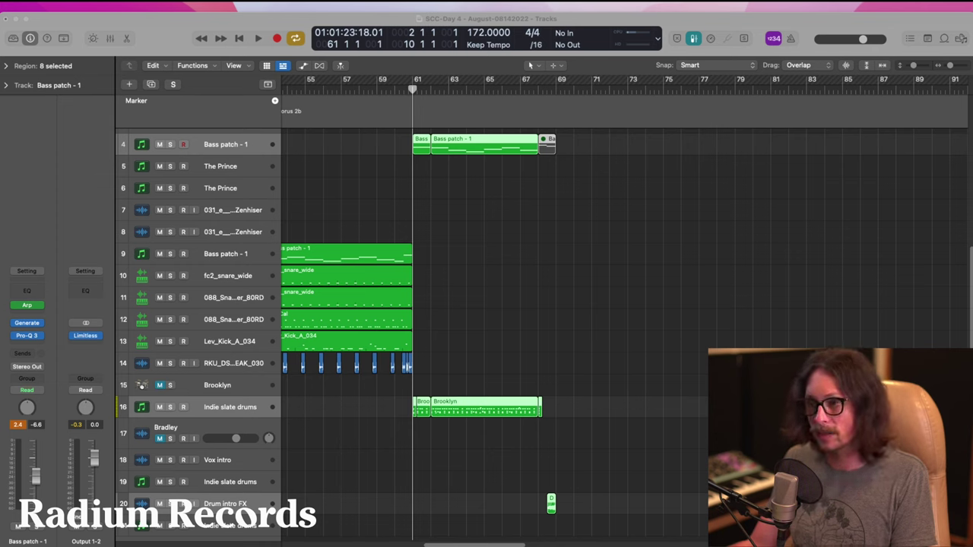
- Select the regions on tracks 9 to 14 from bar 29 to bar 61 and look over the whole arrangement
{"action": "left_click", "coordinate": [424, 441], "text": "ctrl+alt"}
{"action": "left_click_drag", "start_coordinate": [330, 243], "coordinate": [495, 406]}
{"action": "left_click_drag", "start_coordinate": [705, 232], "coordinate": [325, 223]}
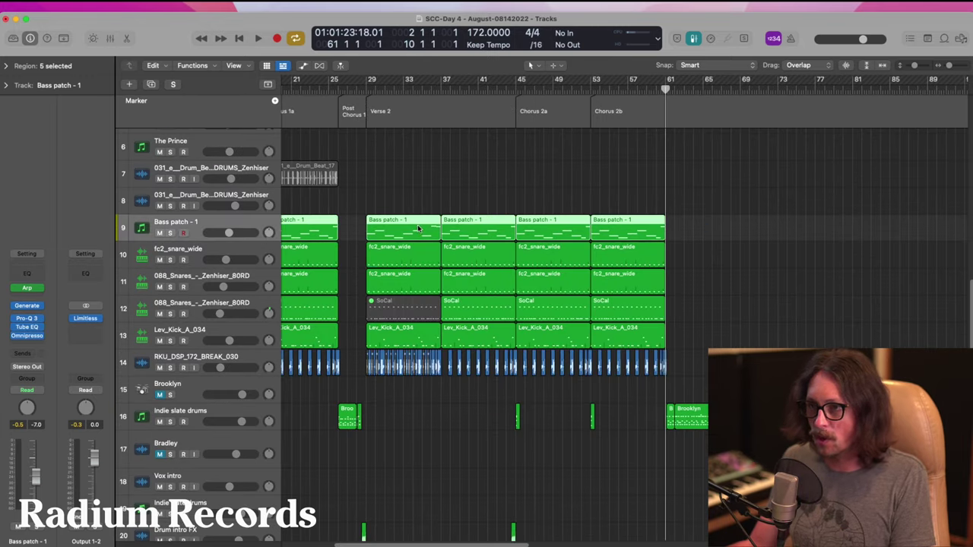
{"action": "left_click_drag", "start_coordinate": [363, 195], "coordinate": [672, 372]}
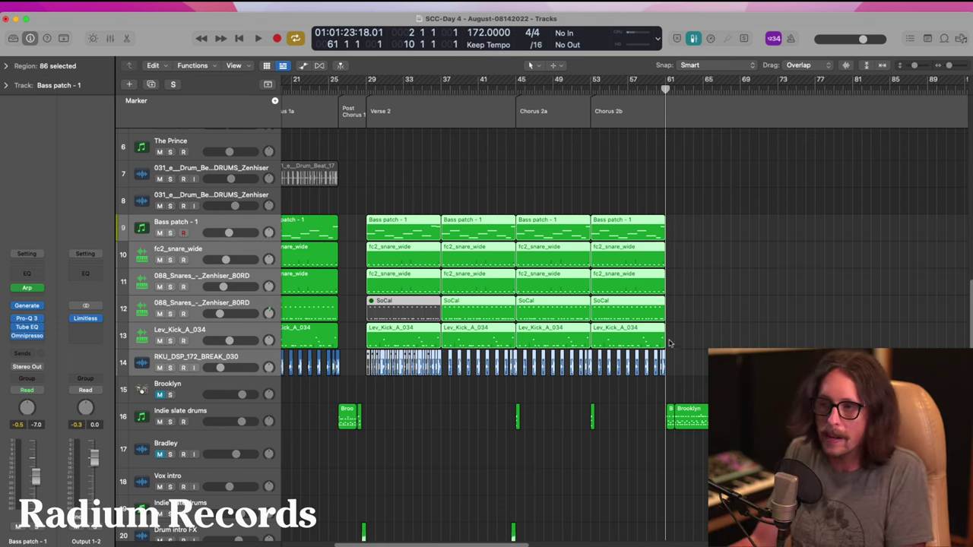
{"action": "scroll", "coordinate": [684, 323], "scroll_direction": "down", "scroll_amount": 5}
{"action": "scroll", "coordinate": [476, 222], "scroll_direction": "up", "scroll_amount": 5}
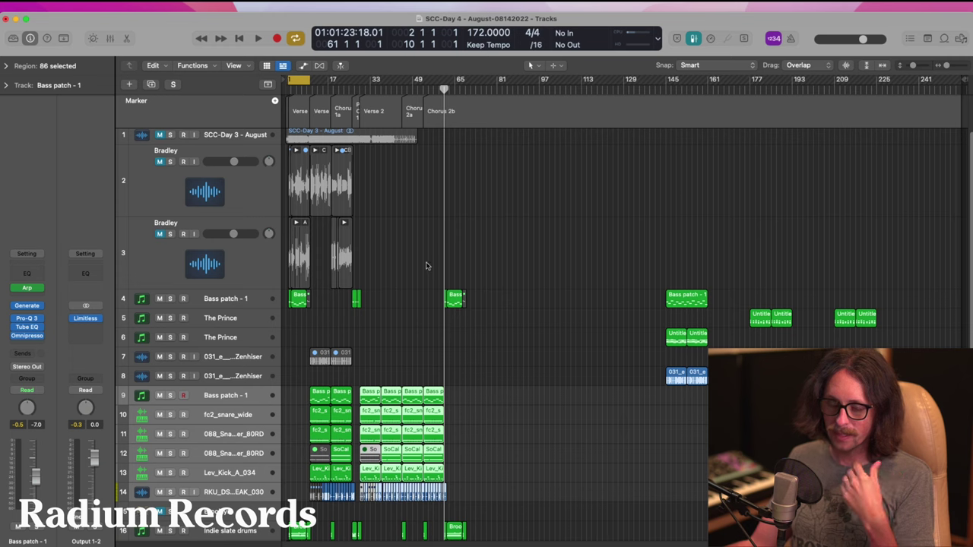
{"action": "scroll", "coordinate": [434, 242], "scroll_direction": "down", "scroll_amount": 5}
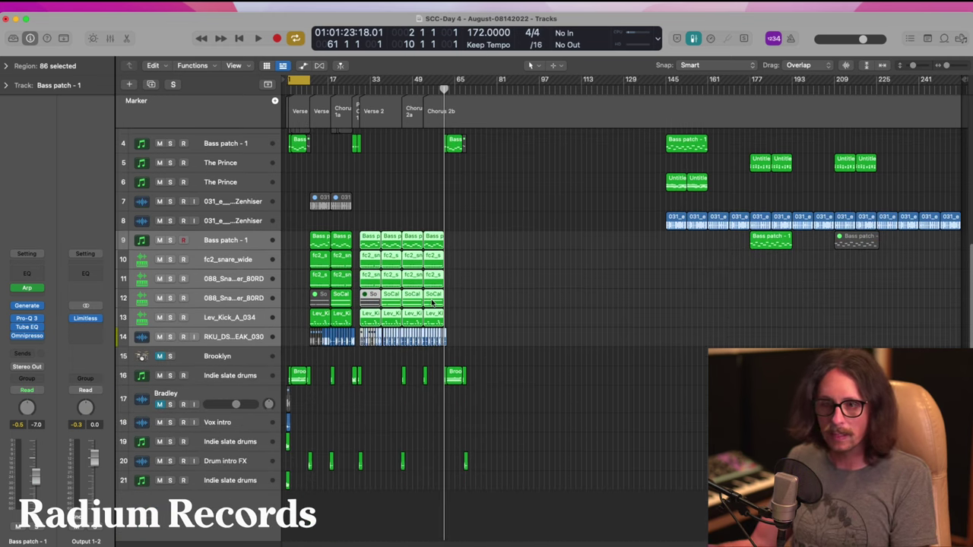
{"action": "scroll", "coordinate": [437, 190], "scroll_direction": "up", "scroll_amount": 3}
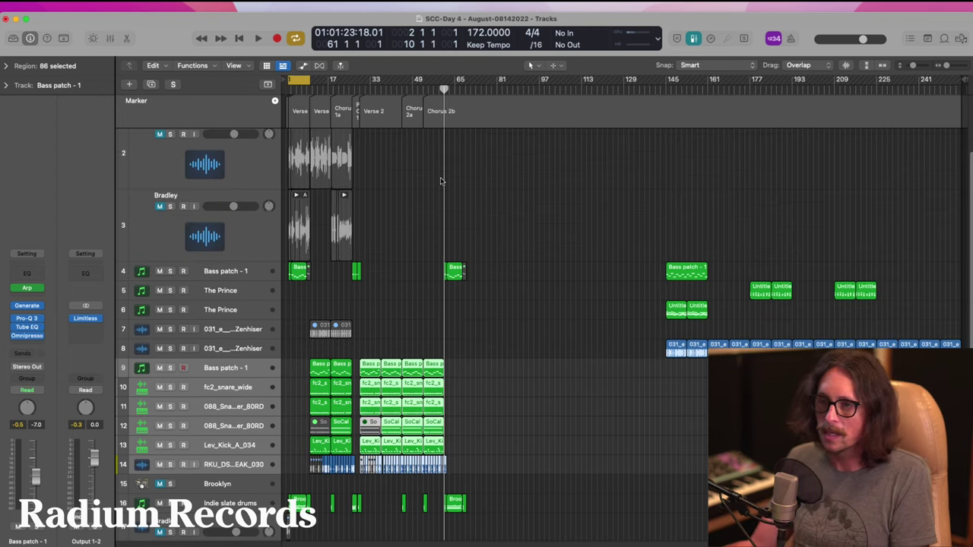
{"action": "scroll", "coordinate": [452, 221], "scroll_direction": "down", "scroll_amount": 3}
{"action": "scroll", "coordinate": [451, 196], "scroll_direction": "up", "scroll_amount": 1}
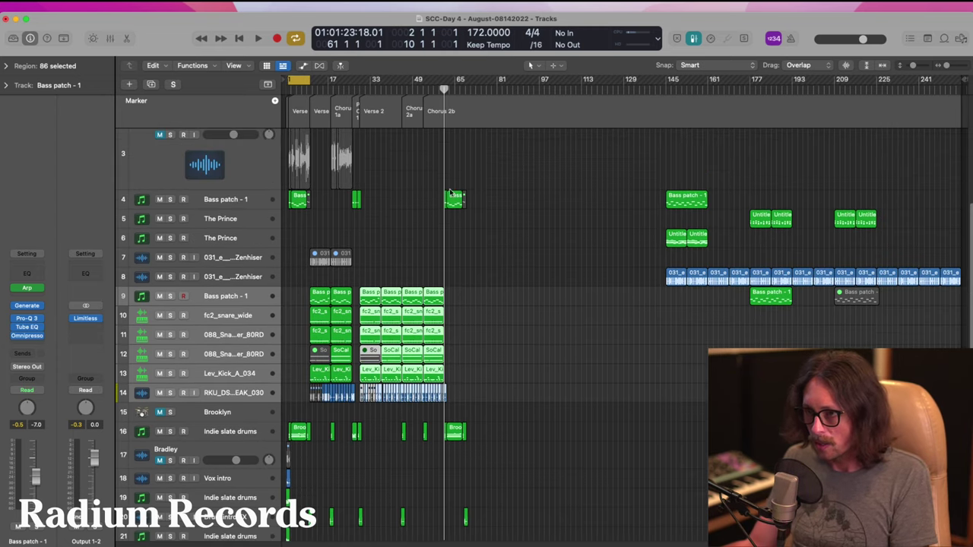
- Play the arrangement from bar 42 through the copied section that starts at bar 61 and check how the transition sounds
{"action": "left_click_drag", "start_coordinate": [433, 180], "coordinate": [522, 536]}
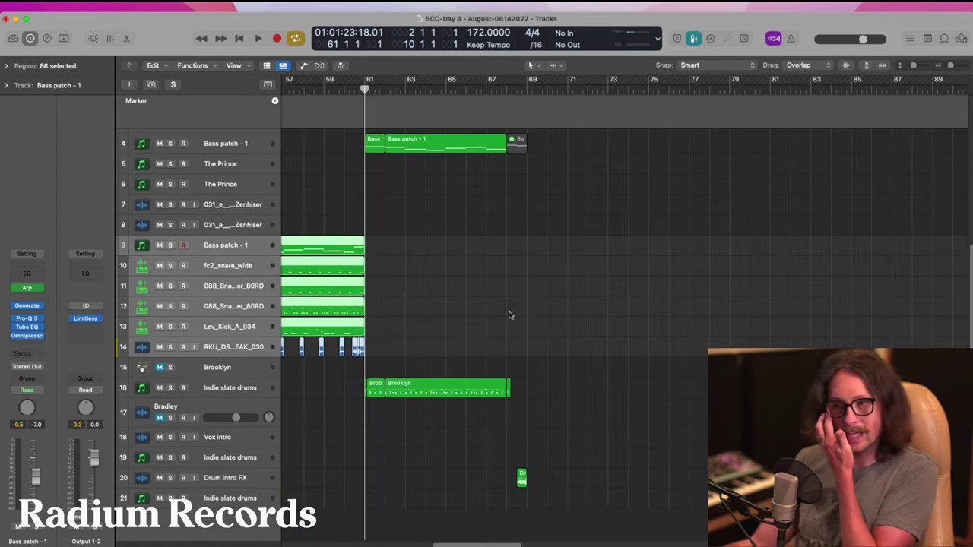
{"action": "left_click", "coordinate": [496, 262]}
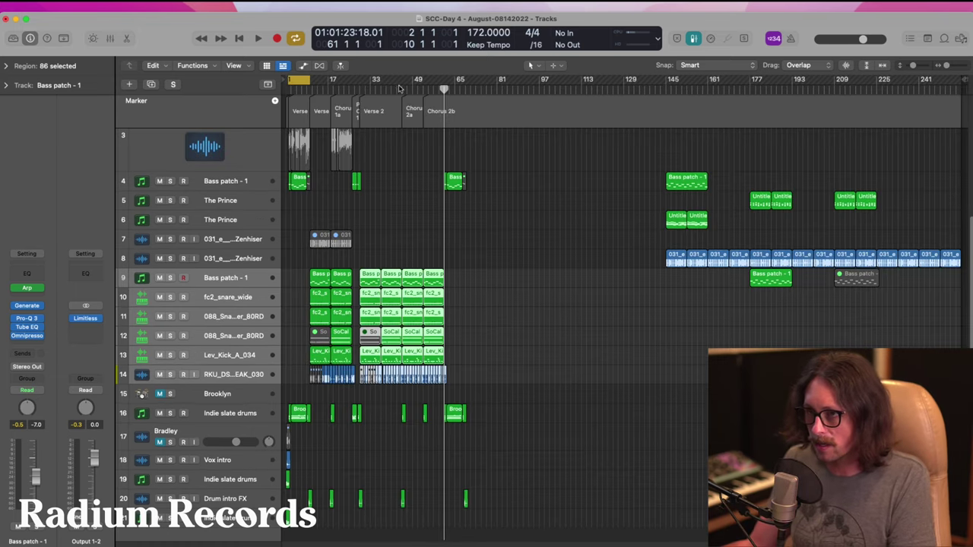
{"action": "left_click", "coordinate": [394, 89]}
{"action": "key", "text": "super+Tab"}
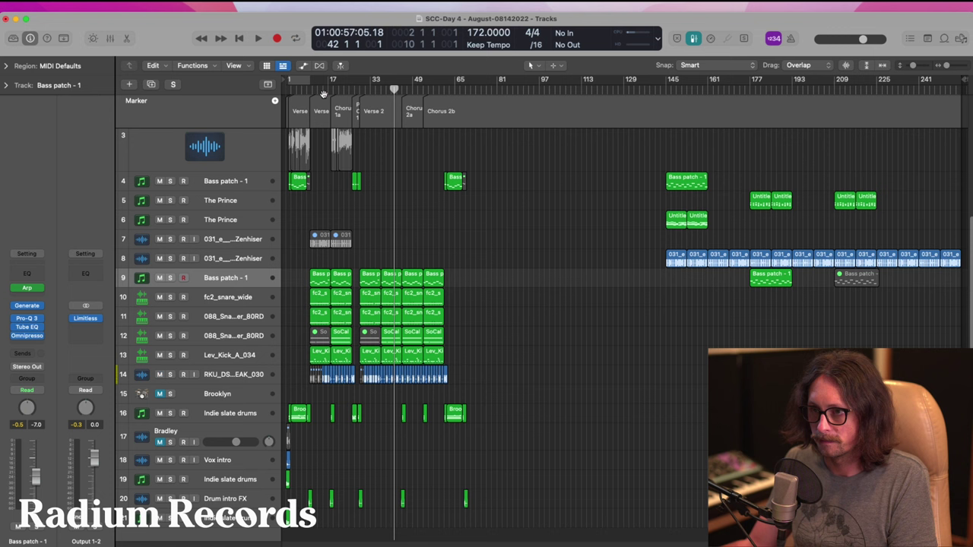
{"action": "key", "text": "space"}
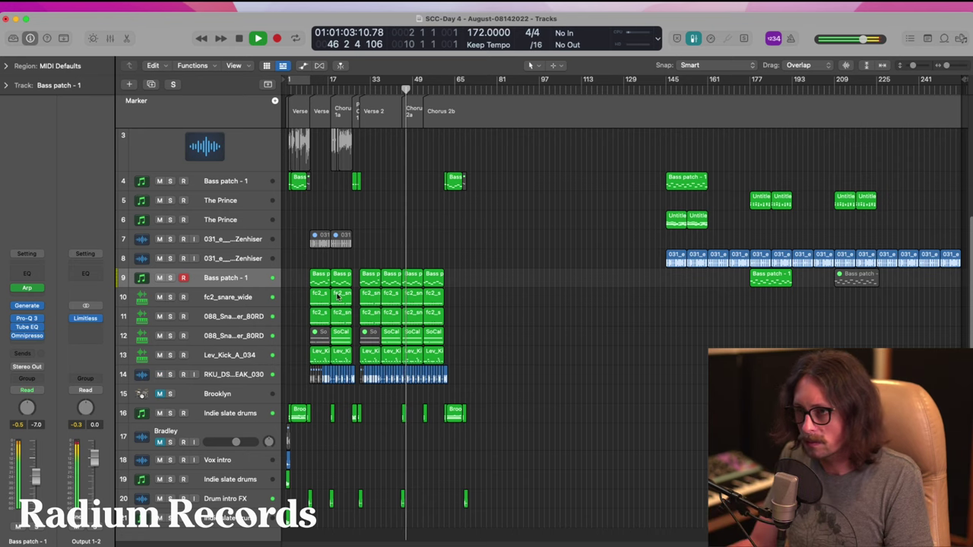
{"action": "scroll", "coordinate": [360, 259], "scroll_direction": "up", "scroll_amount": 5}
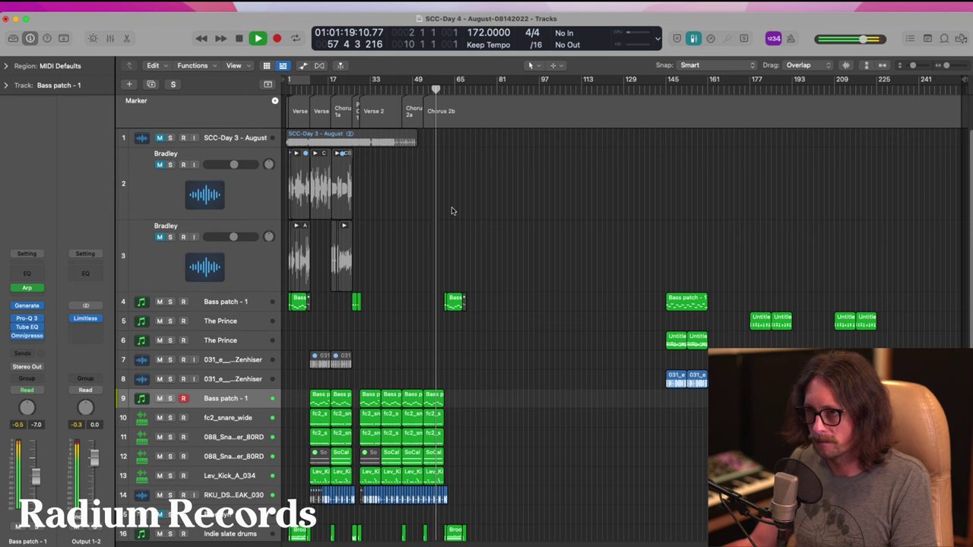
{"action": "left_click_drag", "start_coordinate": [414, 244], "coordinate": [530, 542]}
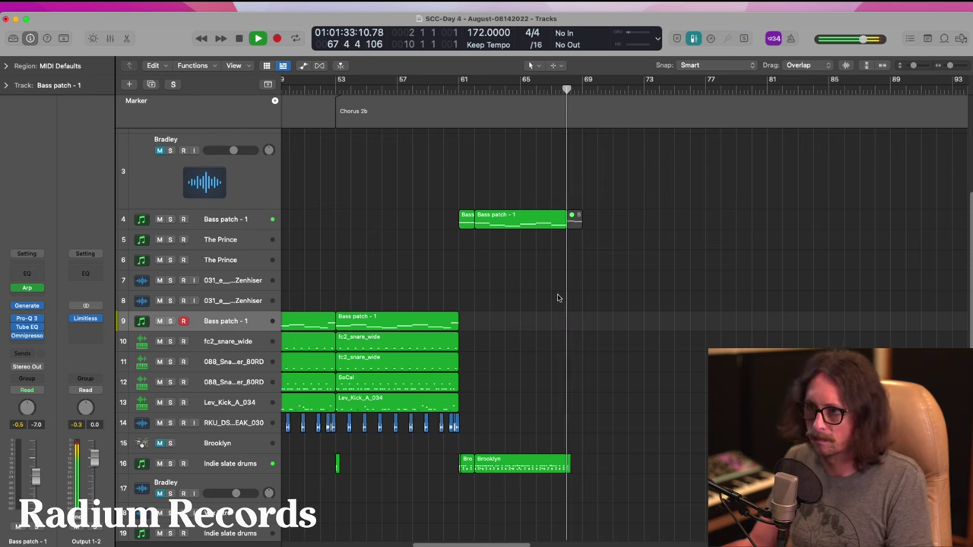
{"action": "key", "text": "space"}
{"action": "key", "text": "z"}
{"action": "left_click", "coordinate": [487, 387]}
{"action": "scroll", "coordinate": [491, 265], "scroll_direction": "down", "scroll_amount": 3}
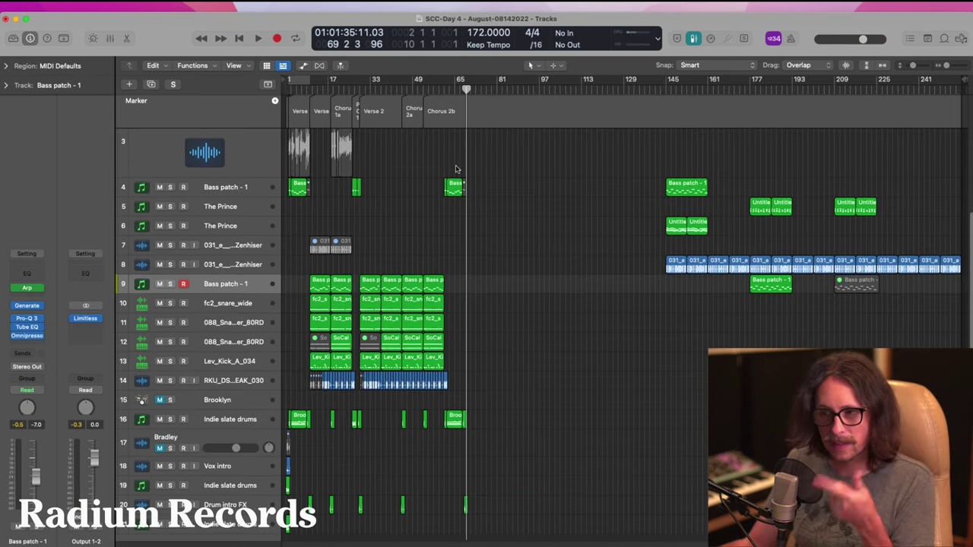
- Duplicate the Bass patch - 1 track 4 and move its three regions at bars 61–69 onto the new track 5
{"action": "left_click_drag", "start_coordinate": [415, 173], "coordinate": [533, 475]}
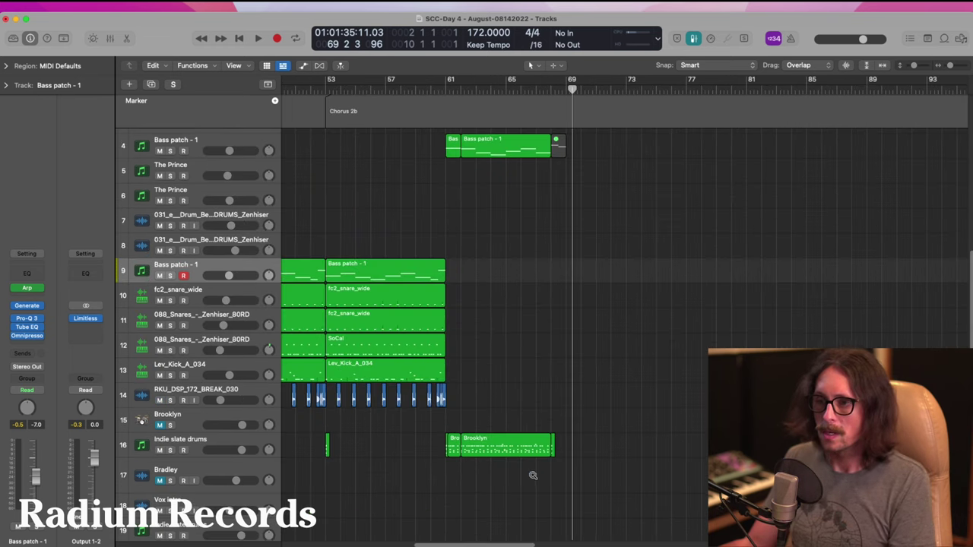
{"action": "scroll", "coordinate": [522, 261], "scroll_direction": "up", "scroll_amount": 5}
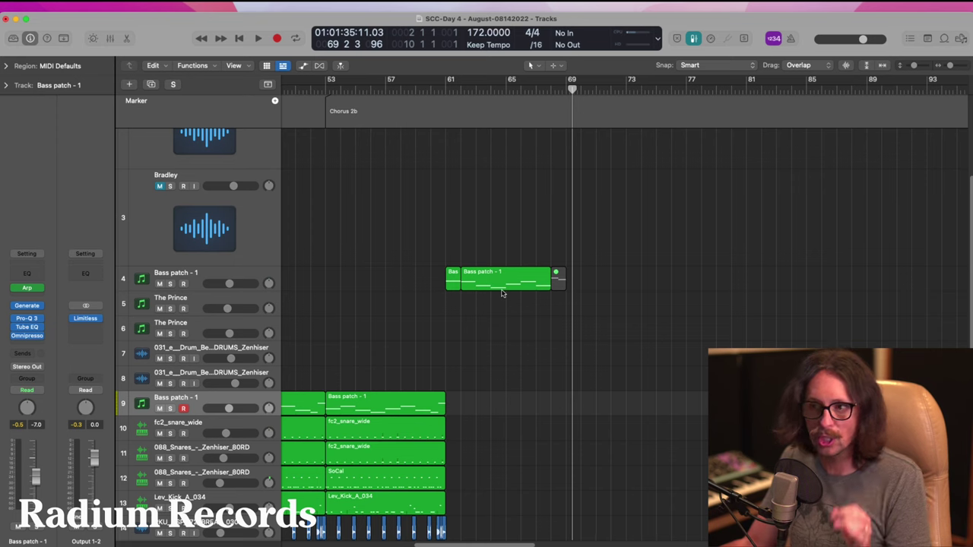
{"action": "left_click", "coordinate": [518, 333], "text": "ctrl+alt"}
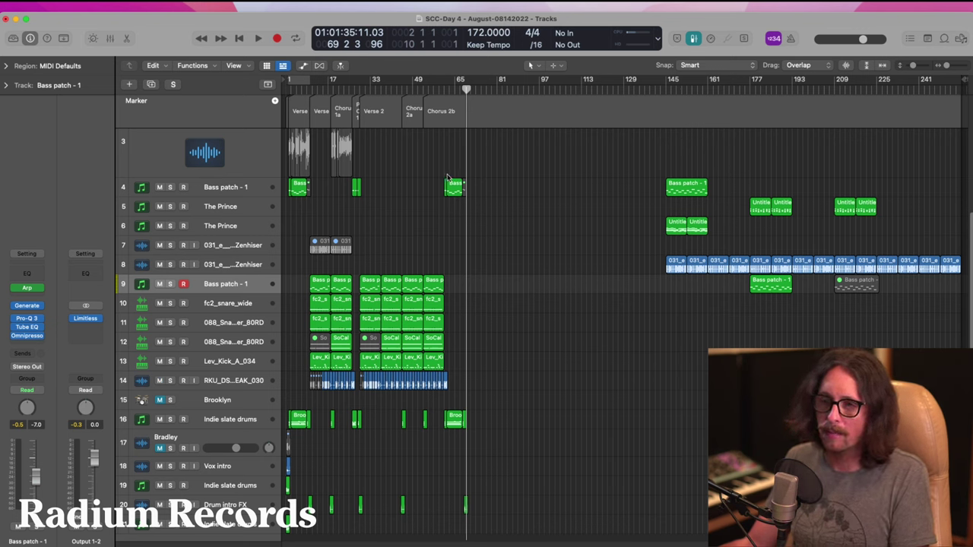
{"action": "left_click", "coordinate": [245, 187]}
{"action": "scroll", "coordinate": [251, 198], "scroll_direction": "up", "scroll_amount": 5}
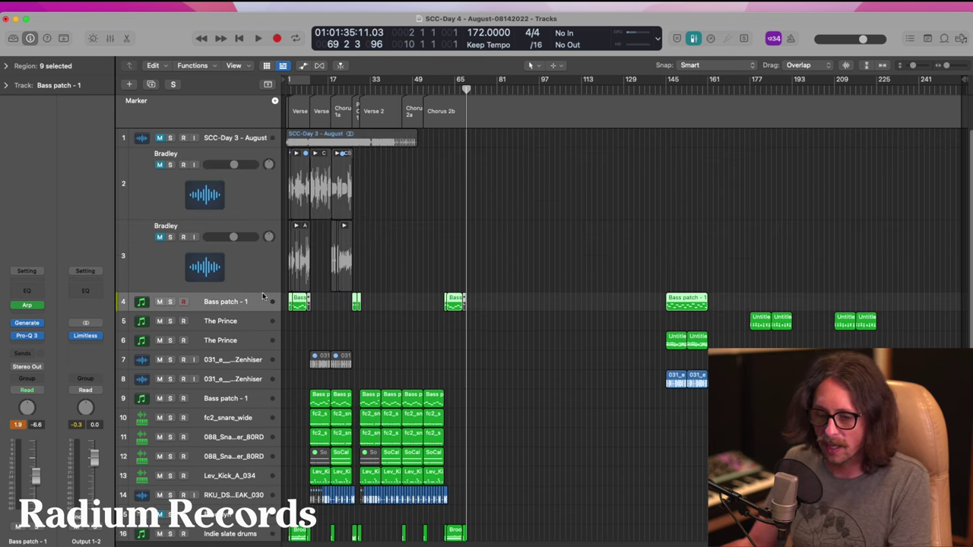
{"action": "key", "text": "super+d"}
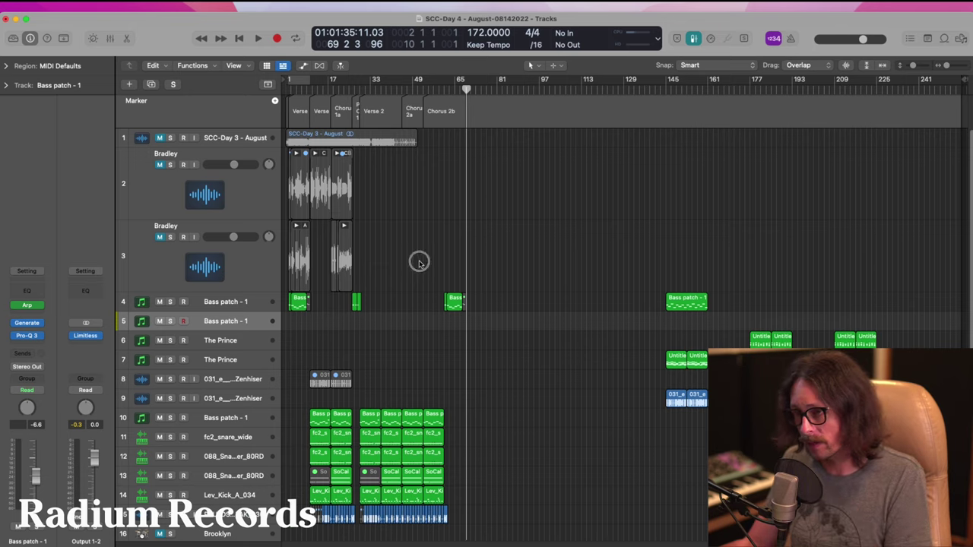
{"action": "left_click_drag", "start_coordinate": [419, 263], "coordinate": [596, 273]}
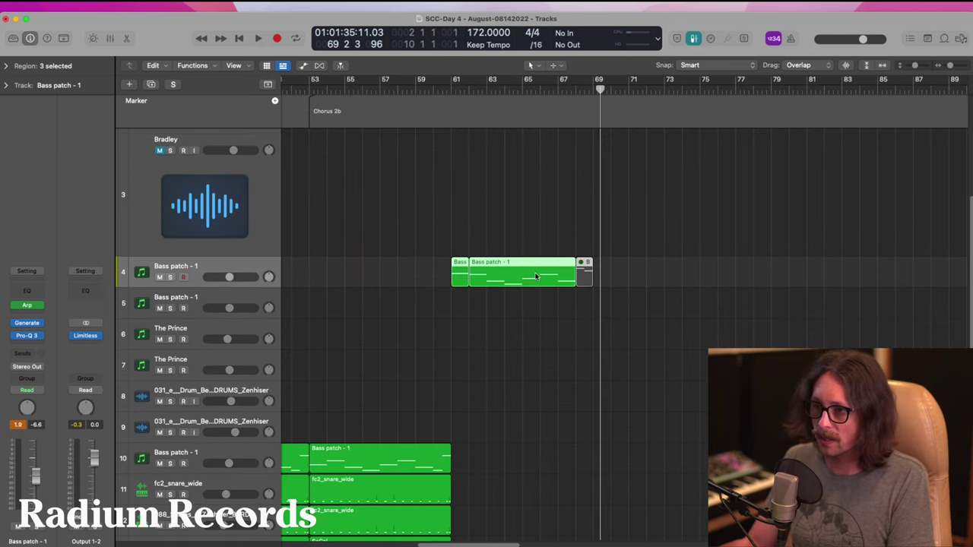
{"action": "left_click_drag", "start_coordinate": [536, 276], "coordinate": [536, 307]}
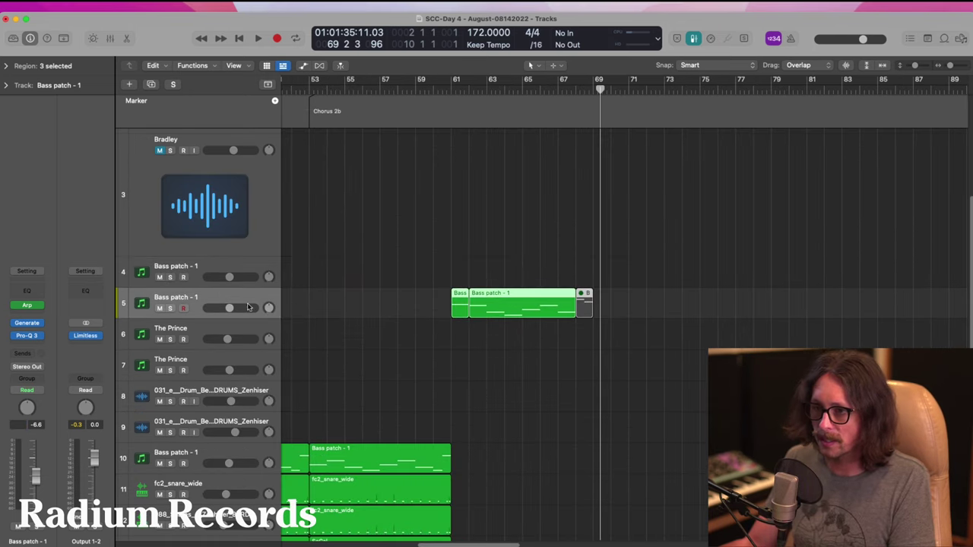
- Bypass the Arp MIDI effect on the duplicated bass track 5
{"action": "left_click", "coordinate": [28, 311]}
{"action": "left_click", "coordinate": [28, 308]}
{"action": "left_click", "coordinate": [28, 307]}
{"action": "left_click", "coordinate": [321, 166]}
{"action": "left_click", "coordinate": [309, 144]}
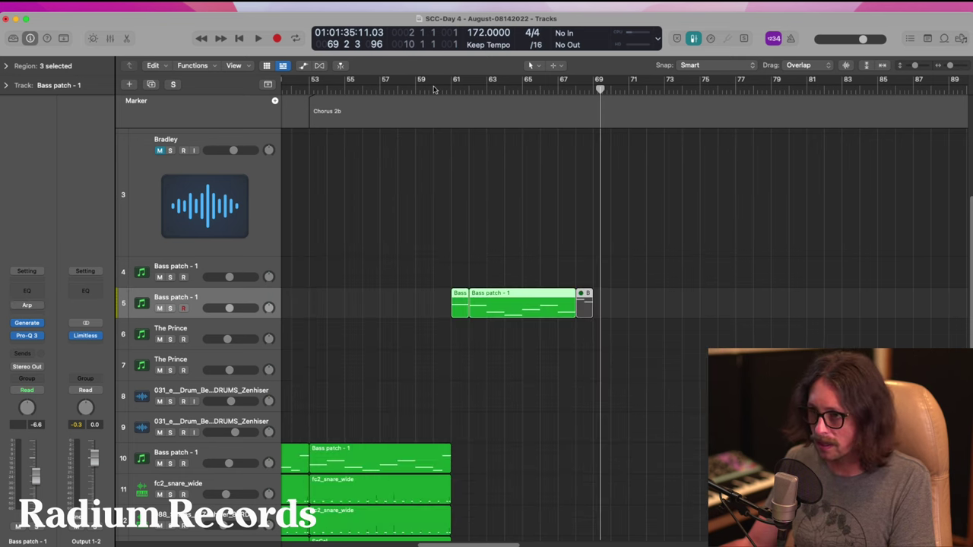
- Play back from shortly before bar 61 and check the new section's bass and drums without the arpeggiator
{"action": "left_click", "coordinate": [409, 88]}
{"action": "key", "text": "space"}
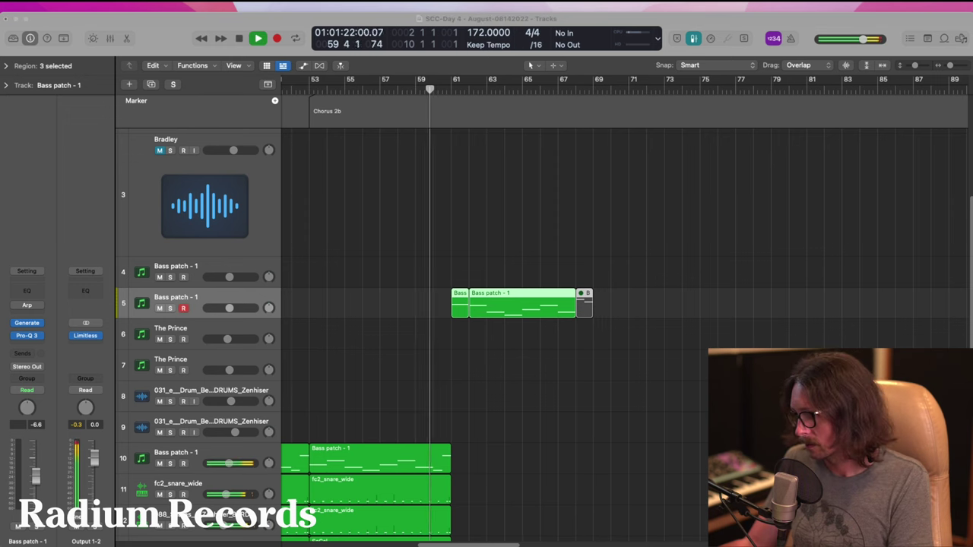
{"action": "left_click", "coordinate": [537, 428]}
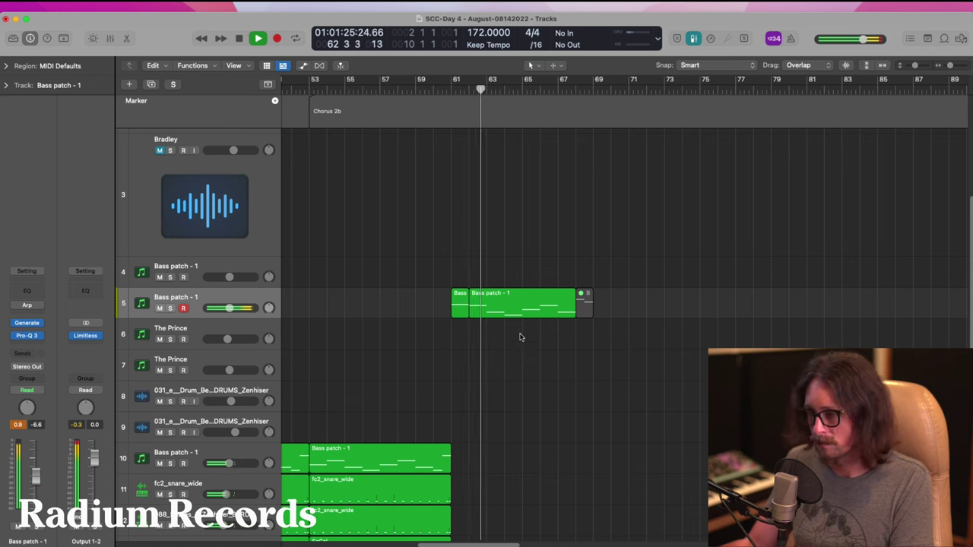
{"action": "scroll", "coordinate": [556, 393], "scroll_direction": "down", "scroll_amount": 4}
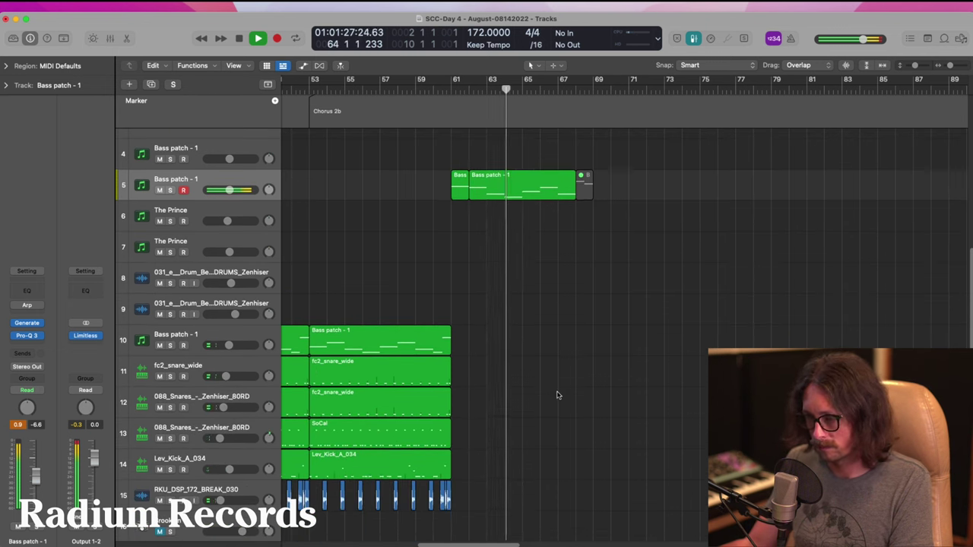
{"action": "scroll", "coordinate": [548, 373], "scroll_direction": "down", "scroll_amount": 2}
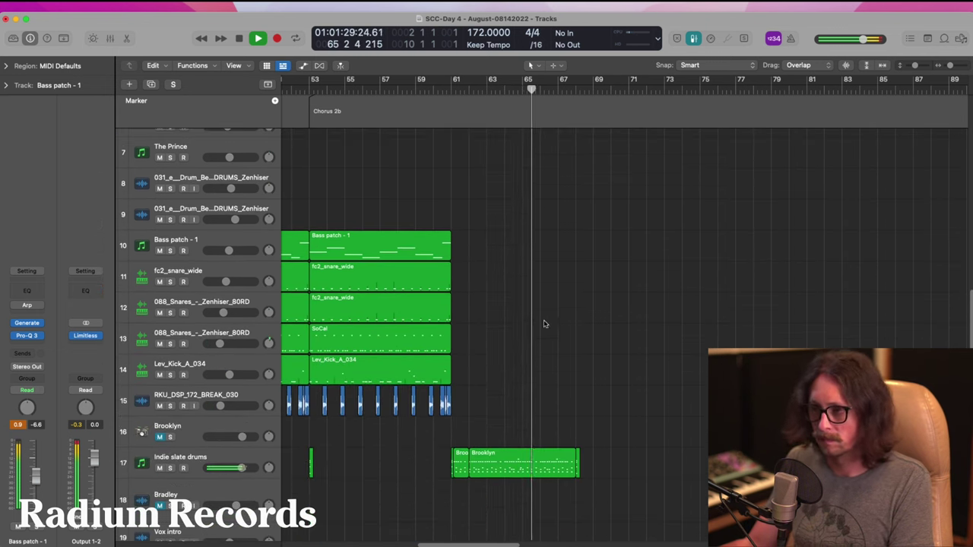
{"action": "scroll", "coordinate": [545, 319], "scroll_direction": "down", "scroll_amount": 2}
{"action": "scroll", "coordinate": [545, 313], "scroll_direction": "down", "scroll_amount": 2}
{"action": "scroll", "coordinate": [576, 342], "scroll_direction": "up", "scroll_amount": 5}
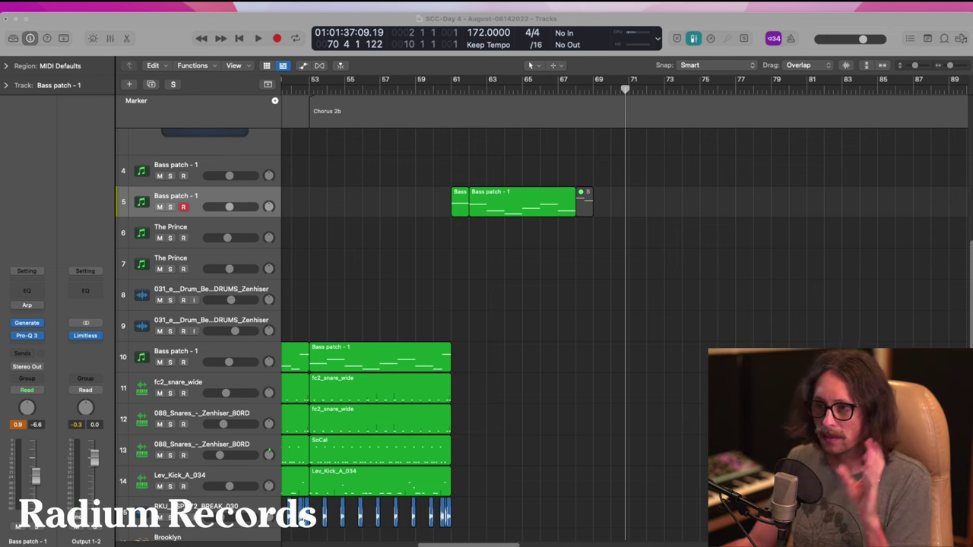
- Copy the Vox intro region and the two Indie slate drums intro regions on tracks 20 and 22 to about bar 69
{"action": "left_click", "coordinate": [499, 509]}
{"action": "key", "text": "z"}
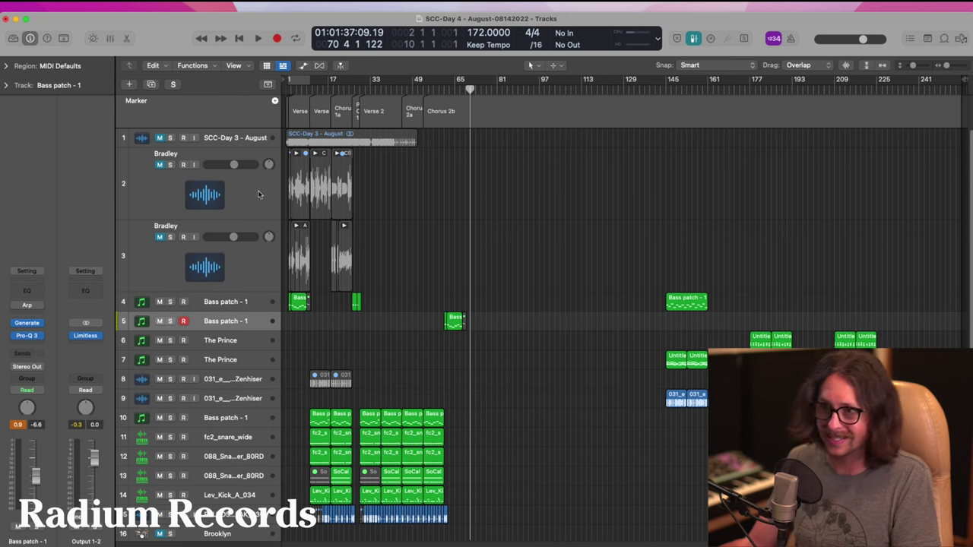
{"action": "scroll", "coordinate": [333, 359], "scroll_direction": "down", "scroll_amount": 5}
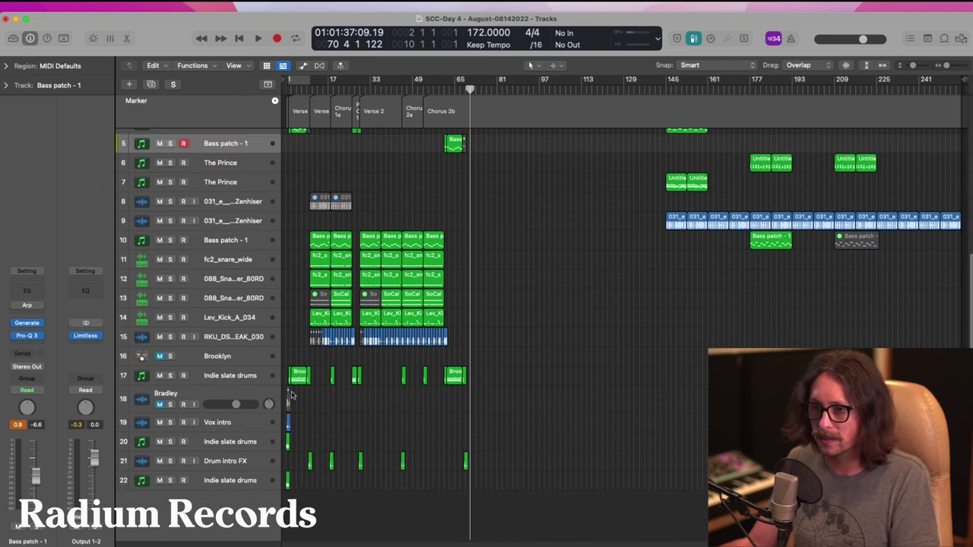
{"action": "left_click_drag", "start_coordinate": [327, 343], "coordinate": [234, 540]}
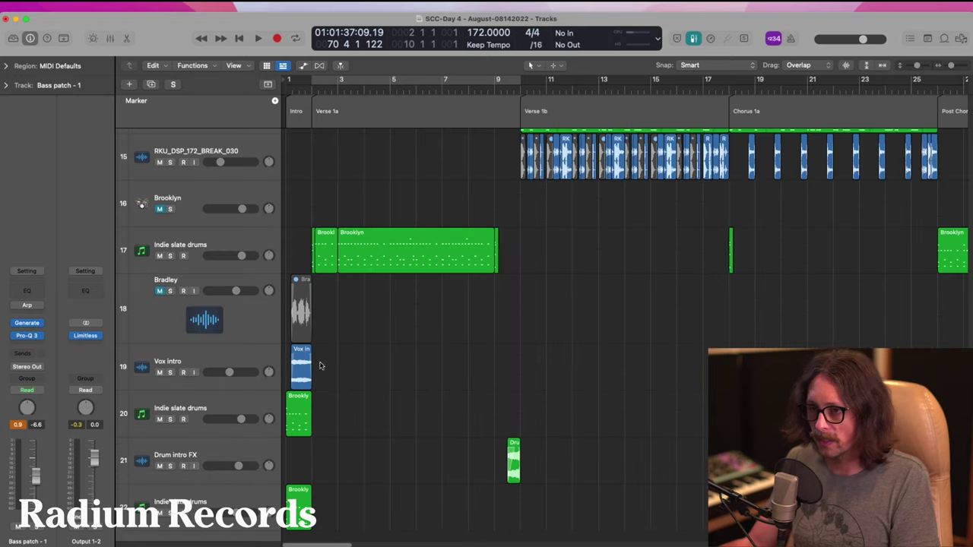
{"action": "left_click", "coordinate": [382, 385], "text": "ctrl+alt"}
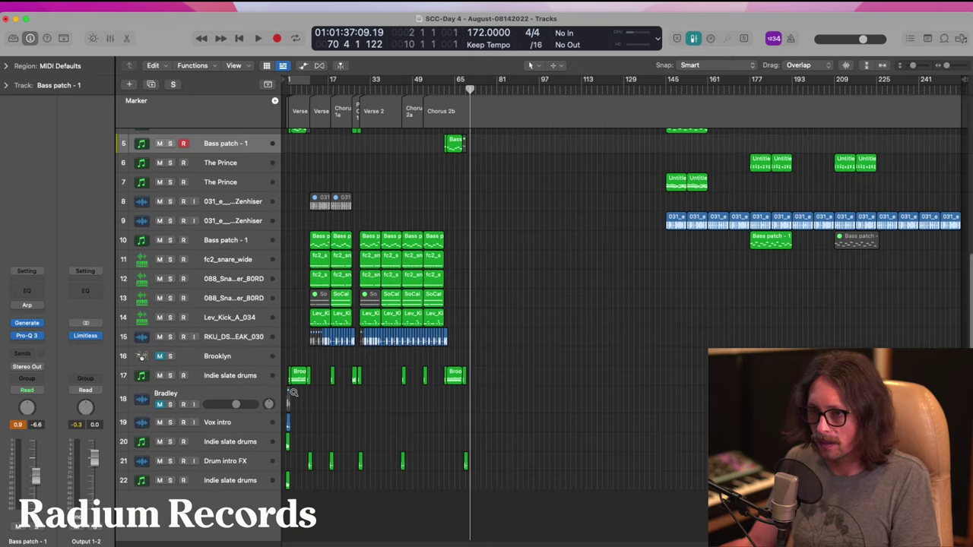
{"action": "left_click_drag", "start_coordinate": [300, 424], "coordinate": [279, 486]}
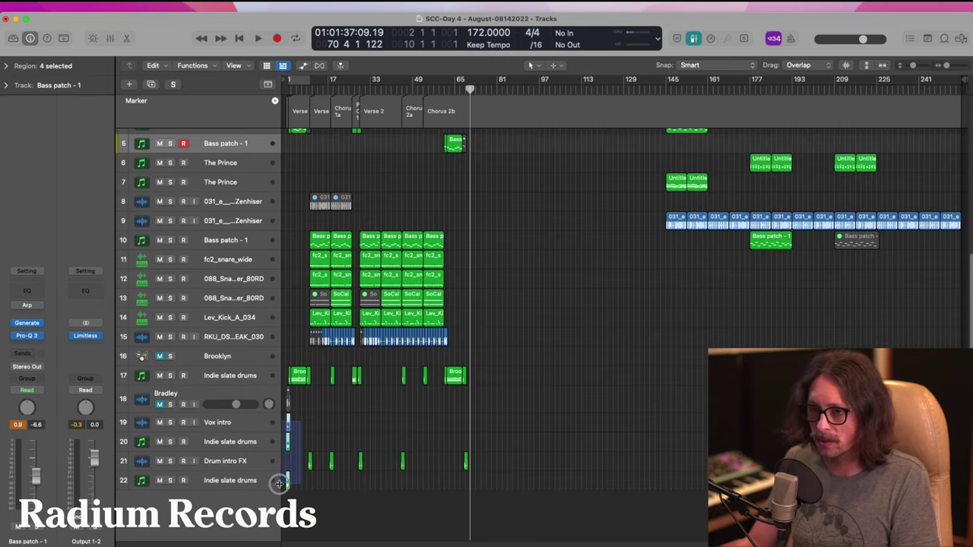
{"action": "left_click_drag", "start_coordinate": [287, 443], "coordinate": [469, 441]}
- Place the playhead at bar 68 and move the three copied intro regions so they start there
{"action": "left_click_drag", "start_coordinate": [441, 358], "coordinate": [542, 539]}
{"action": "scroll", "coordinate": [418, 232], "scroll_direction": "up", "scroll_amount": 12}
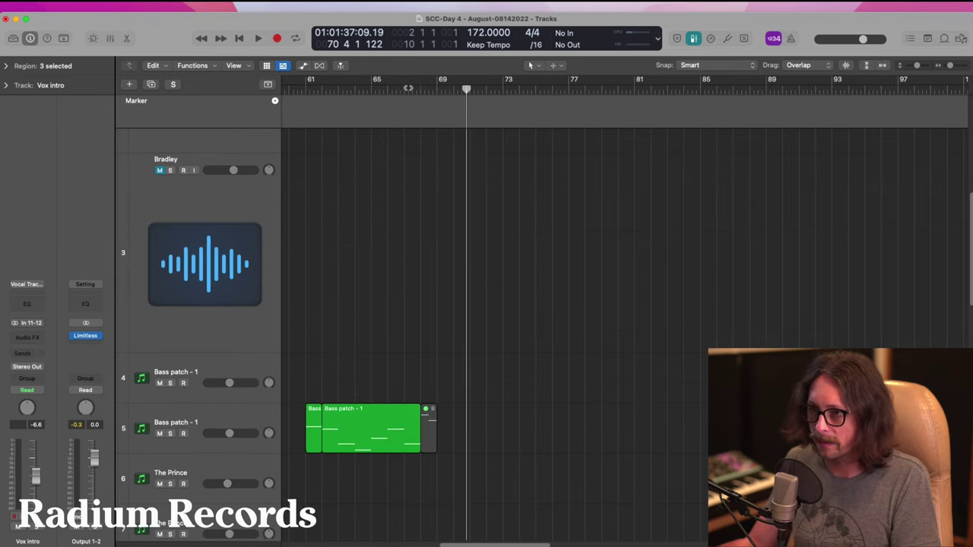
{"action": "left_click_drag", "start_coordinate": [408, 88], "coordinate": [421, 89]}
{"action": "scroll", "coordinate": [466, 236], "scroll_direction": "down", "scroll_amount": 8}
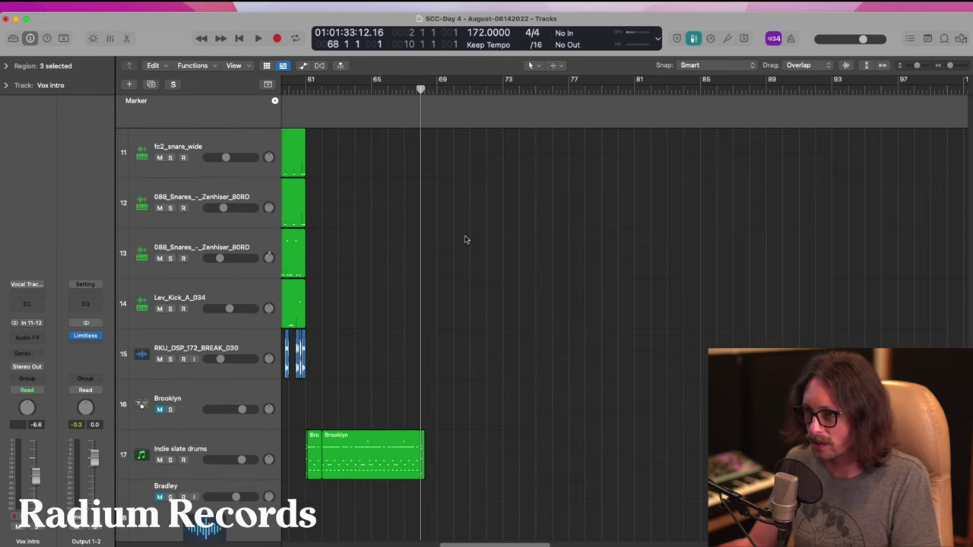
{"action": "scroll", "coordinate": [467, 240], "scroll_direction": "down", "scroll_amount": 5}
{"action": "left_click_drag", "start_coordinate": [444, 374], "coordinate": [427, 378]}
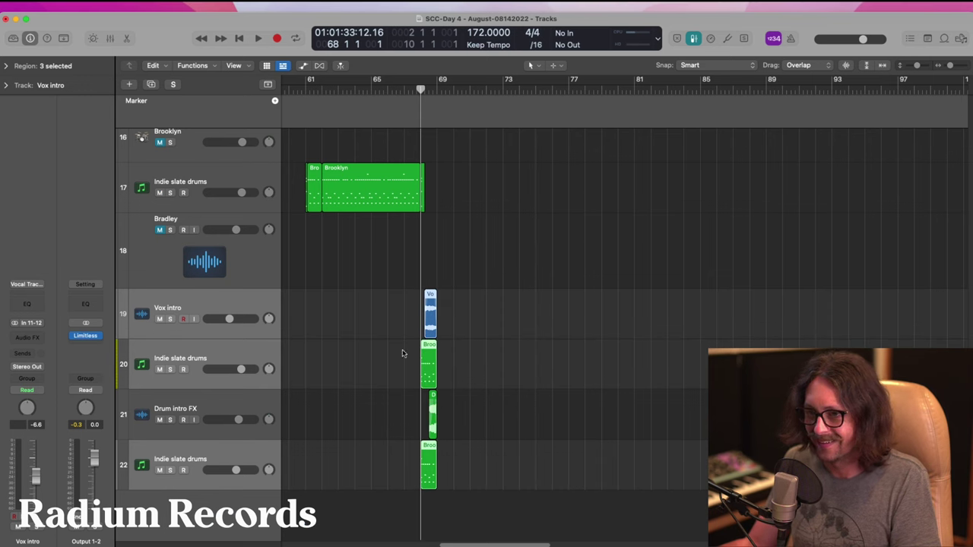
{"action": "key", "text": "z"}
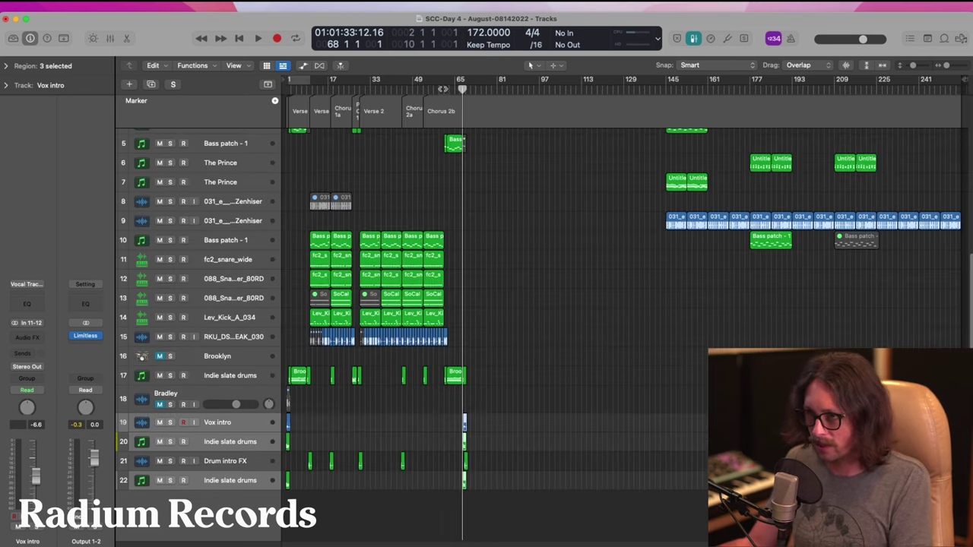
- Place the playhead at bar 61, move the three copied intro regions to bar 69, and select the two drum regions
{"action": "key", "text": "z"}
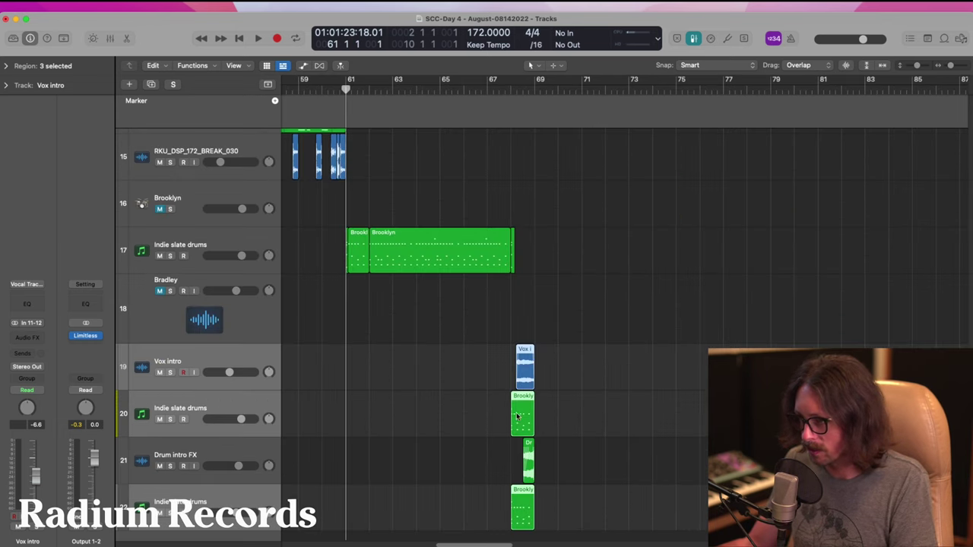
{"action": "left_click_drag", "start_coordinate": [516, 416], "coordinate": [563, 426]}
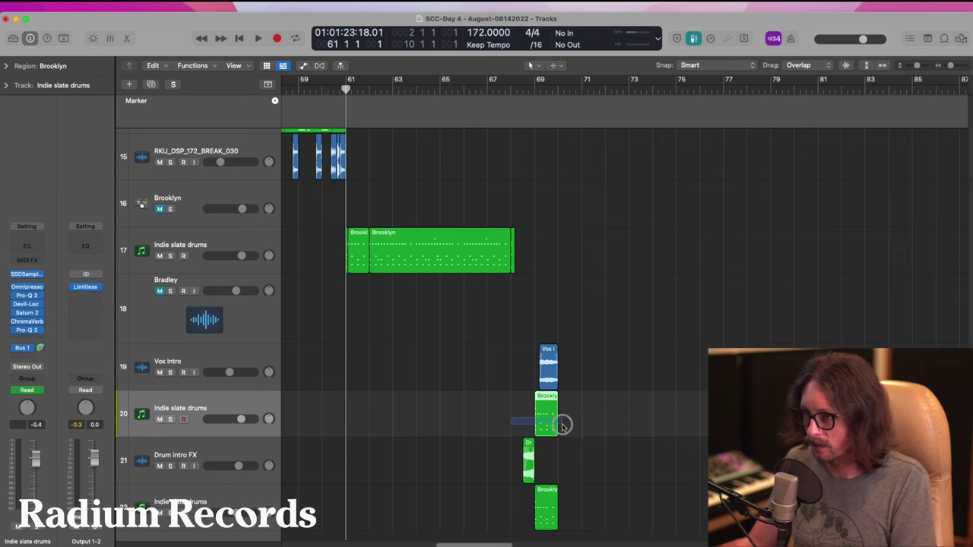
{"action": "left_click", "coordinate": [553, 498], "text": "shift"}
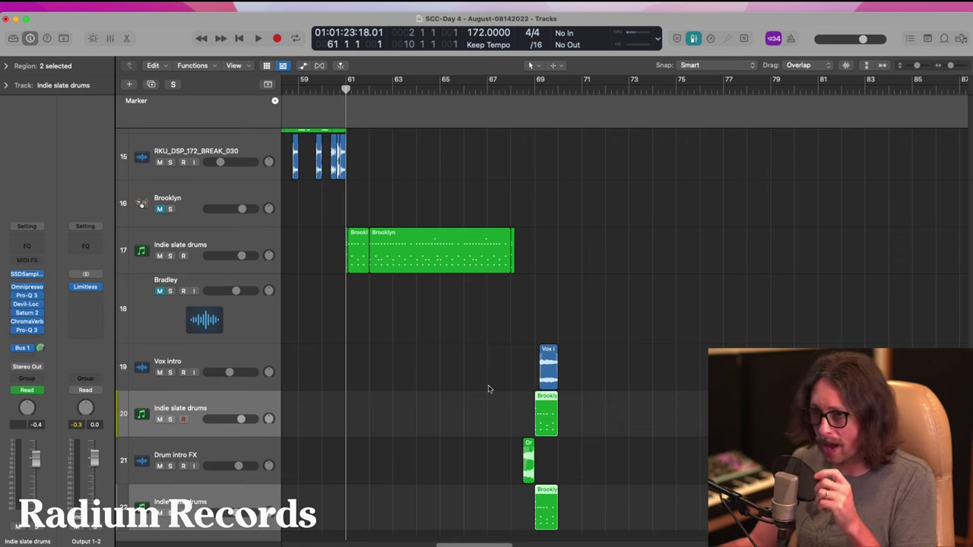
- Move the Brooklyn drum regions at bar 61 from track 17 to track 20 and mute track 20's region at bar 69
{"action": "left_click_drag", "start_coordinate": [324, 250], "coordinate": [460, 426]}
{"action": "left_click", "coordinate": [446, 257]}
{"action": "left_click", "coordinate": [546, 417]}
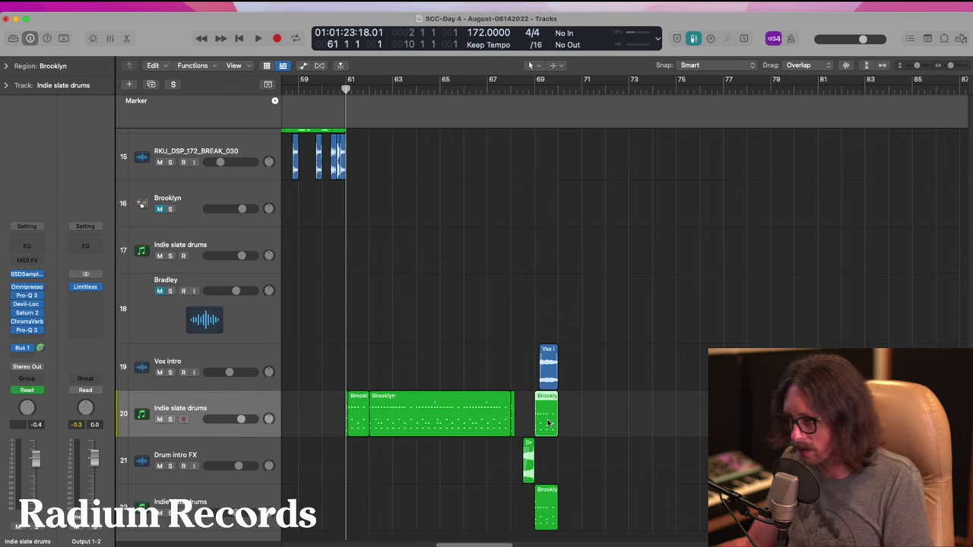
{"action": "key", "text": "ctrl+m"}
- Copy the Brooklyn drum regions at bar 61 from track 20 to track 22 and select track 22's region at bar 69
{"action": "left_click", "coordinate": [548, 508]}
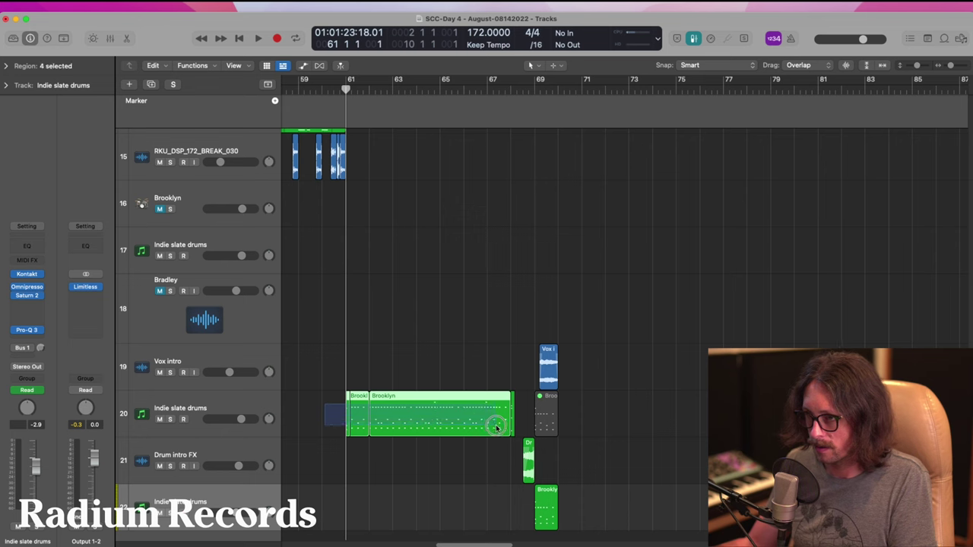
{"action": "left_click_drag", "start_coordinate": [417, 419], "coordinate": [449, 494]}
{"action": "left_click", "coordinate": [553, 516]}
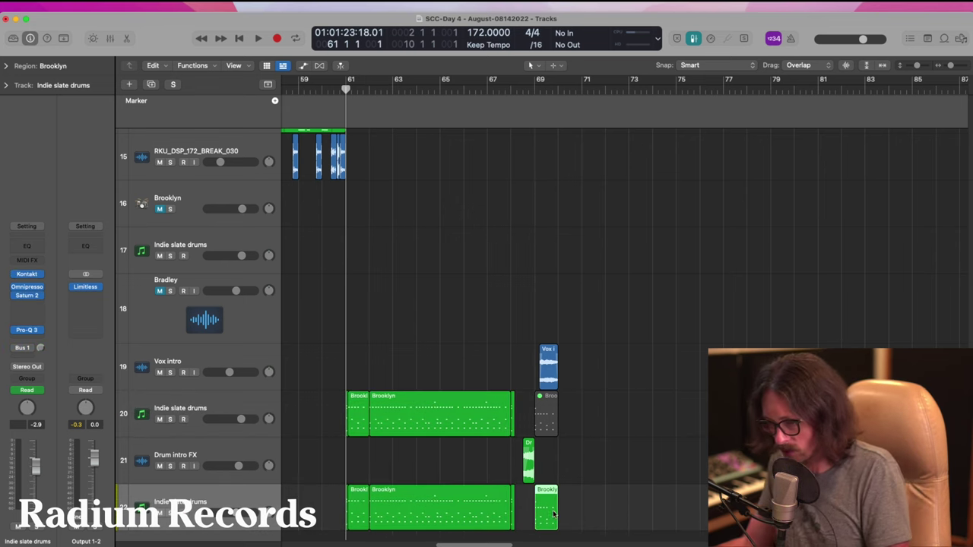
- Mute track 22's Brooklyn region at bar 69 and play back the new section from bar 61
{"action": "left_click", "coordinate": [457, 219], "text": "ctrl+alt"}
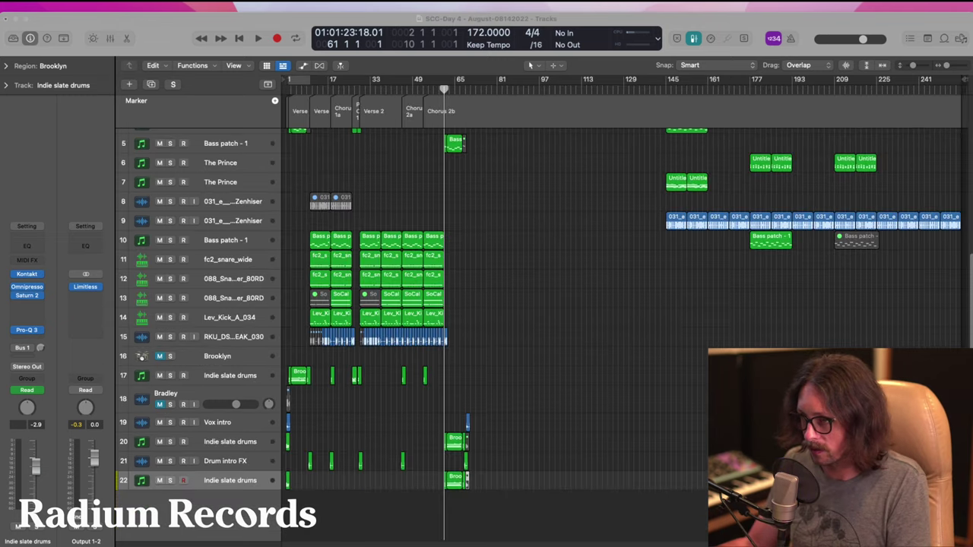
{"action": "left_click", "coordinate": [549, 212]}
{"action": "key", "text": "space"}
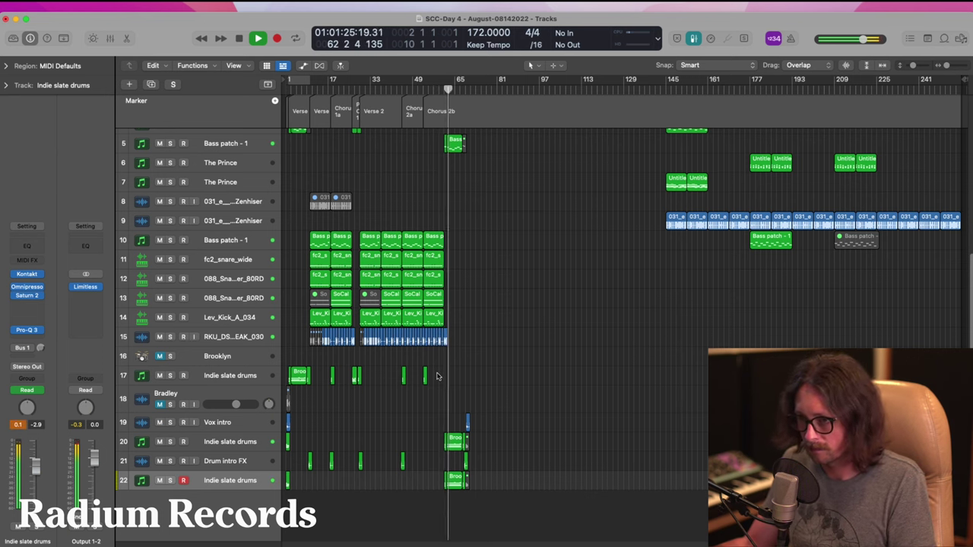
{"action": "left_click_drag", "start_coordinate": [437, 376], "coordinate": [511, 536]}
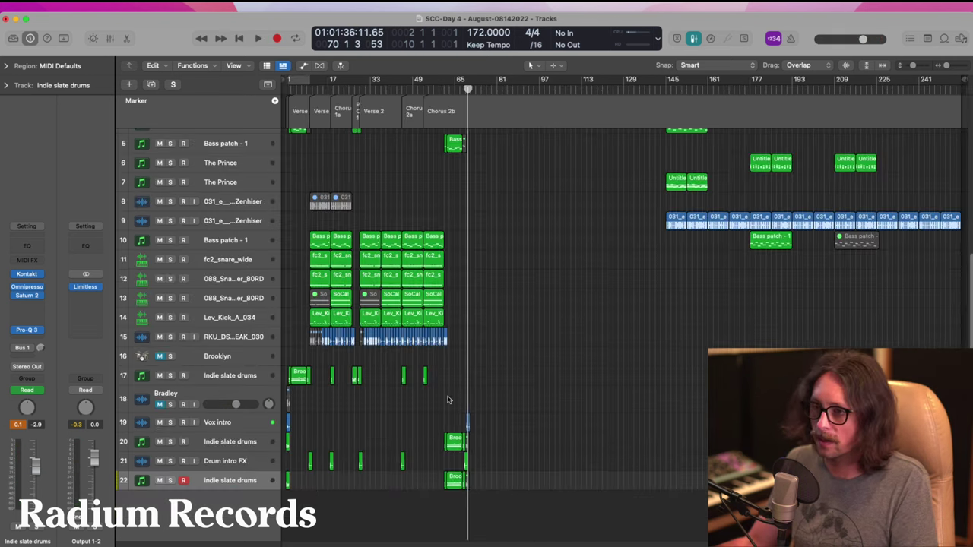
- Select the Vox intro region at bar 69 and show its region parameters
{"action": "left_click_drag", "start_coordinate": [448, 401], "coordinate": [512, 518]}
{"action": "left_click", "coordinate": [500, 284]}
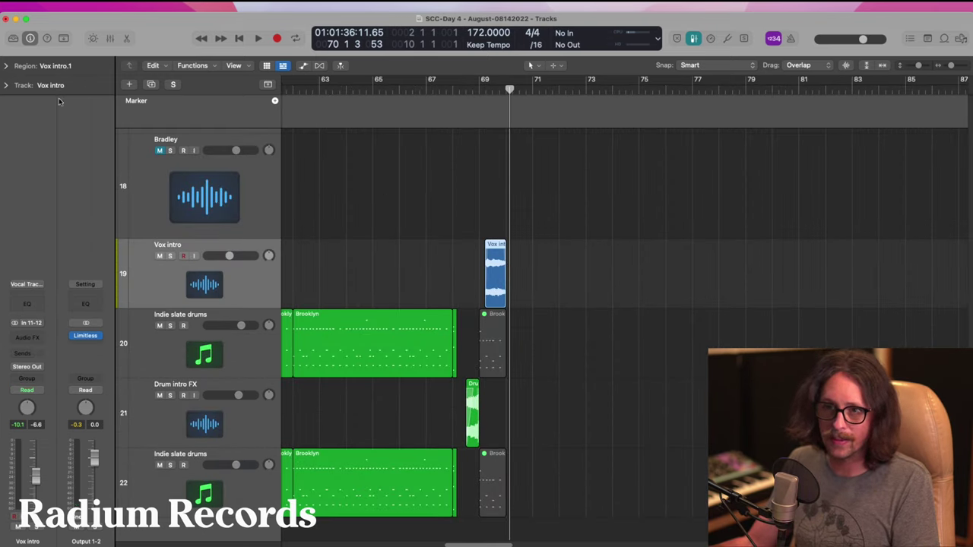
{"action": "left_click", "coordinate": [6, 67]}
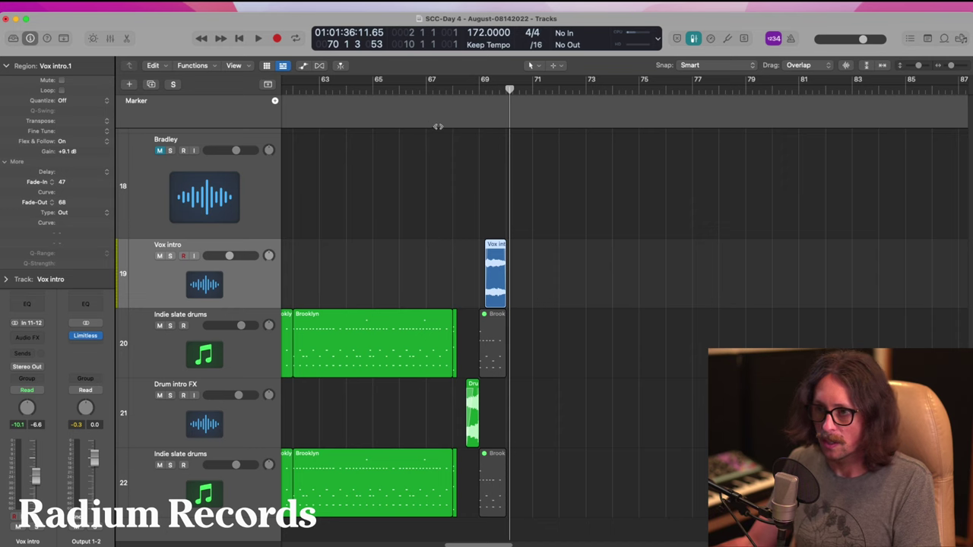
- Play back the vox and drum transition from bar 67, and again from bar 69
{"action": "left_click", "coordinate": [429, 92]}
{"action": "key", "text": "space"}
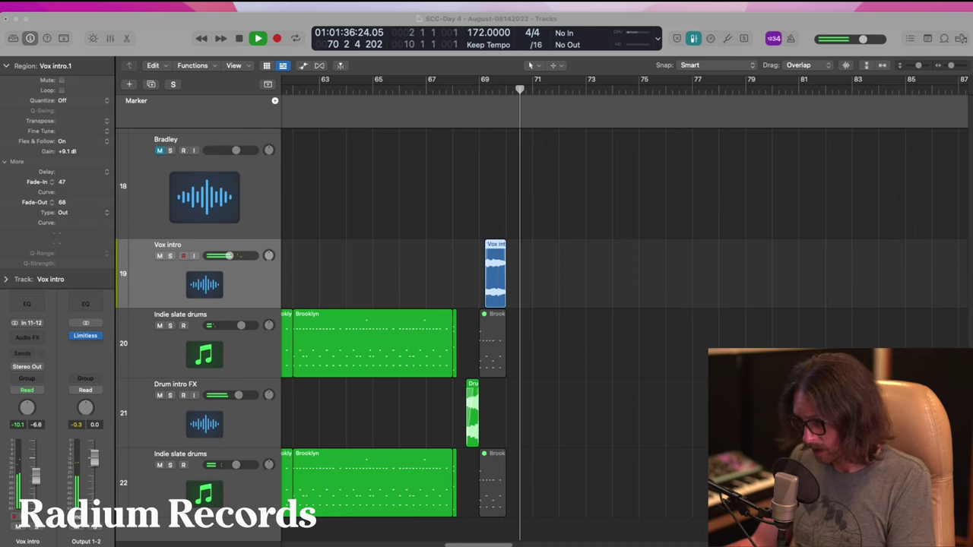
{"action": "left_click", "coordinate": [673, 481]}
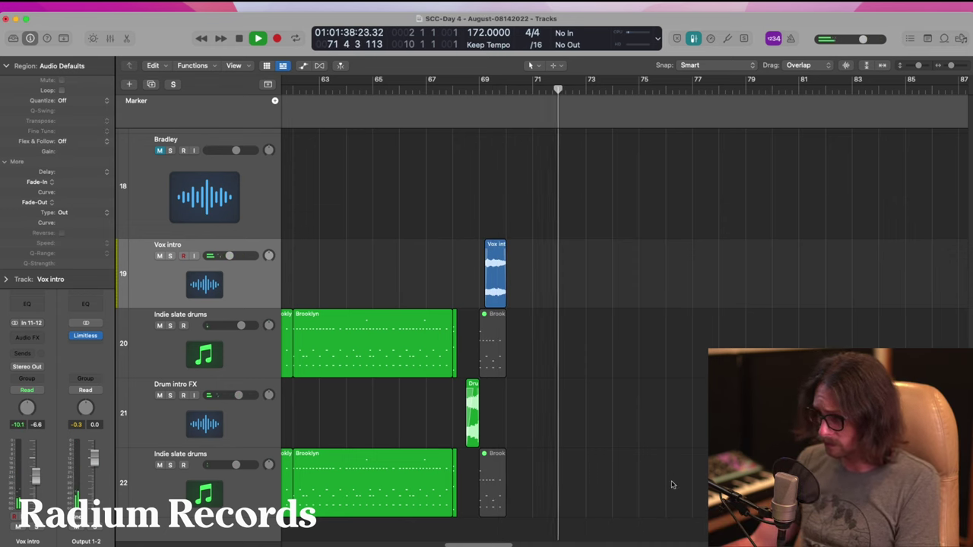
{"action": "key", "text": "space"}
{"action": "left_click", "coordinate": [527, 346], "text": "ctrl+alt"}
{"action": "left_click_drag", "start_coordinate": [465, 265], "coordinate": [619, 509]}
{"action": "left_click", "coordinate": [504, 90]}
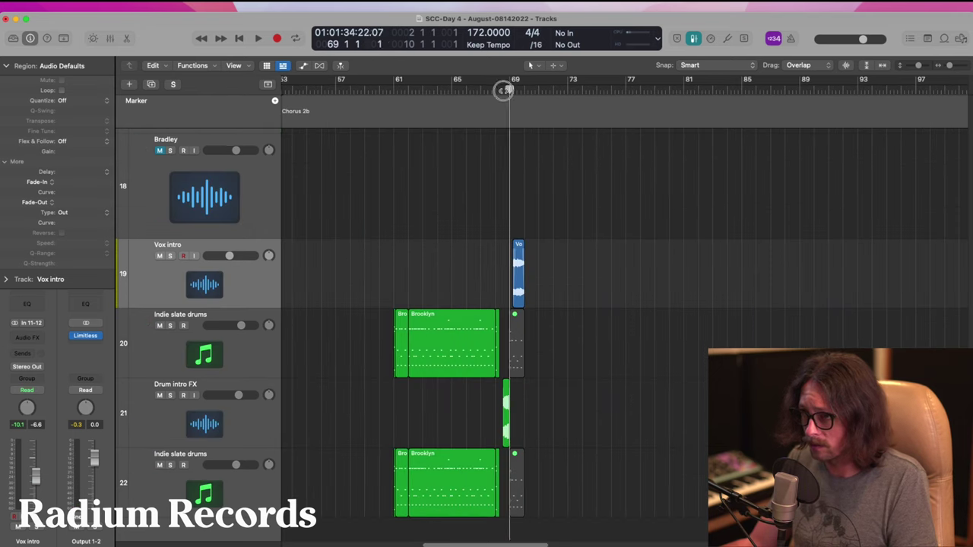
{"action": "key", "text": "space"}
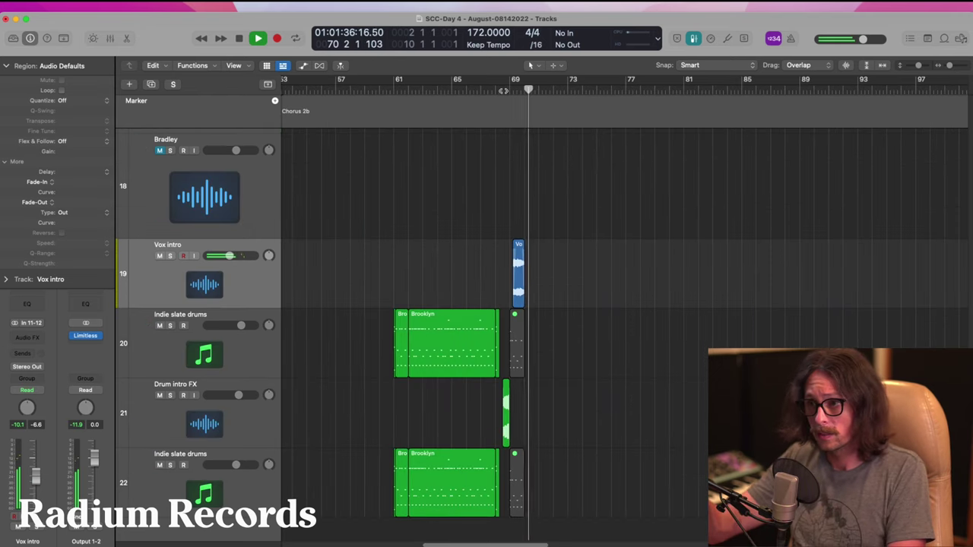
{"action": "key", "text": "space"}
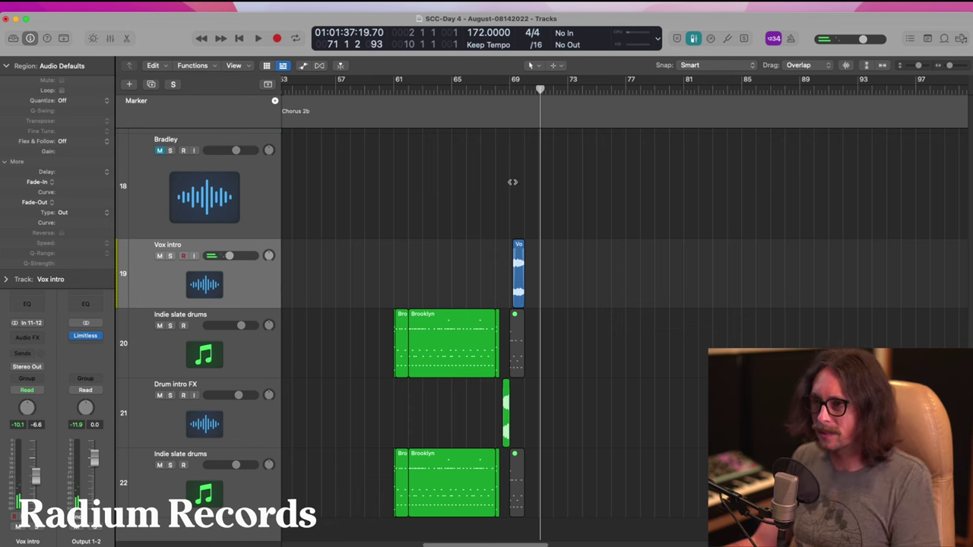
- Place the playhead at bar 71 and select the Chorus 2a and 2b regions on tracks 10 to 15
{"action": "left_click_drag", "start_coordinate": [526, 89], "coordinate": [537, 86]}
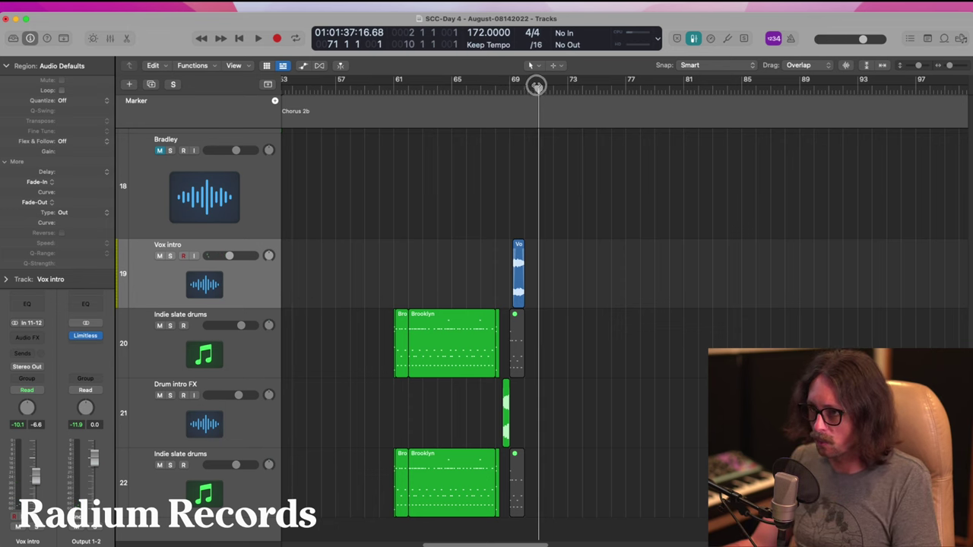
{"action": "left_click", "coordinate": [568, 263], "text": "ctrl+alt"}
{"action": "scroll", "coordinate": [564, 265], "scroll_direction": "up", "scroll_amount": 15}
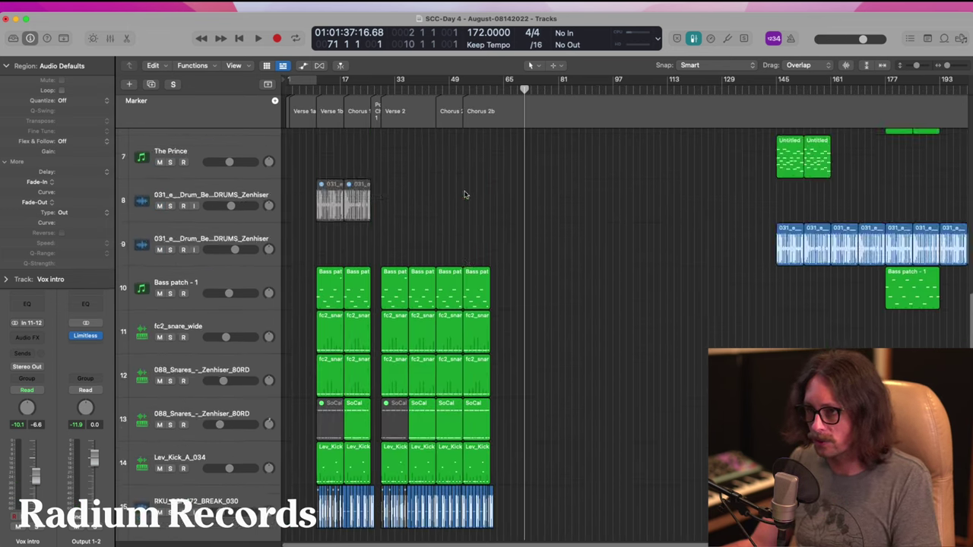
{"action": "scroll", "coordinate": [462, 266], "scroll_direction": "up", "scroll_amount": 5}
{"action": "scroll", "coordinate": [448, 327], "scroll_direction": "down", "scroll_amount": 15}
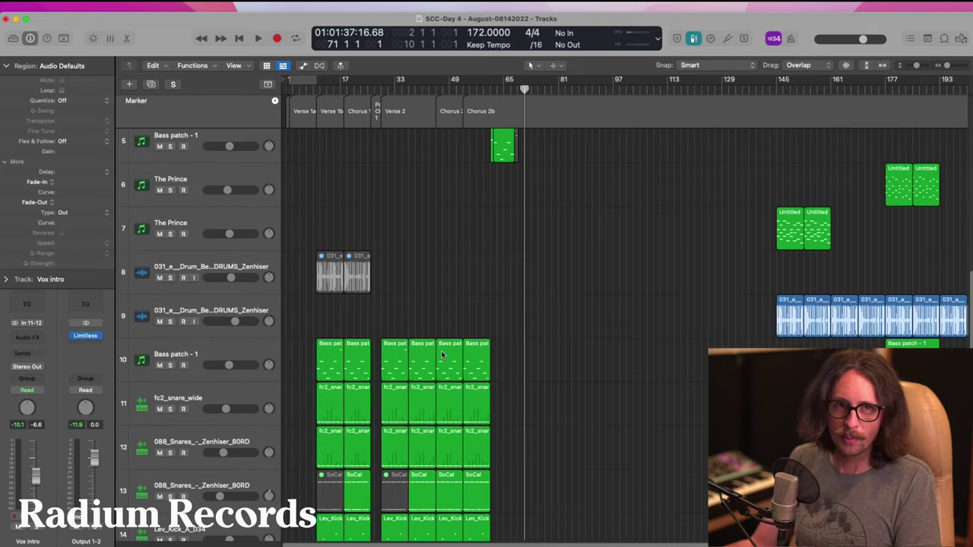
{"action": "left_click_drag", "start_coordinate": [445, 329], "coordinate": [486, 468]}
{"action": "scroll", "coordinate": [473, 432], "scroll_direction": "up", "scroll_amount": 5}
{"action": "left_click_drag", "start_coordinate": [445, 376], "coordinate": [444, 376]}
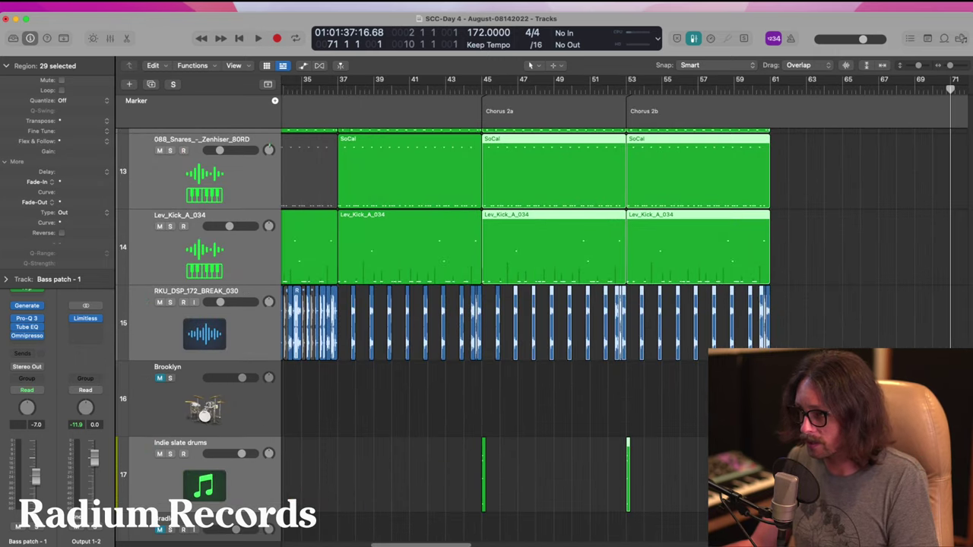
- Include track 17's short drum regions at bars 45 and 53 in the selection of Chorus 2a and 2b regions
{"action": "scroll", "coordinate": [663, 486], "scroll_direction": "down", "scroll_amount": 10}
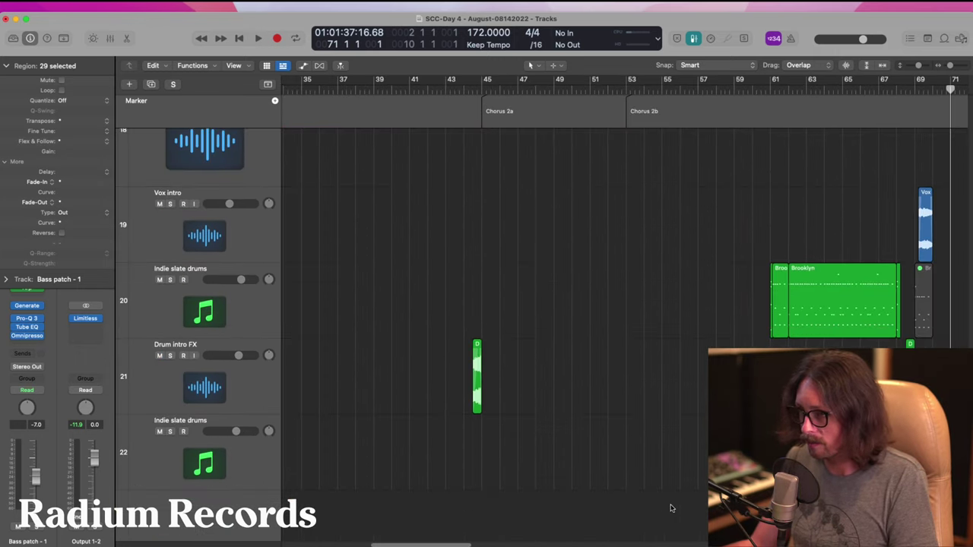
{"action": "scroll", "coordinate": [519, 363], "scroll_direction": "up", "scroll_amount": 10}
{"action": "left_click_drag", "start_coordinate": [475, 401], "coordinate": [529, 526]}
{"action": "left_click", "coordinate": [511, 431], "text": "ctrl+alt"}
{"action": "scroll", "coordinate": [560, 460], "scroll_direction": "down", "scroll_amount": 5}
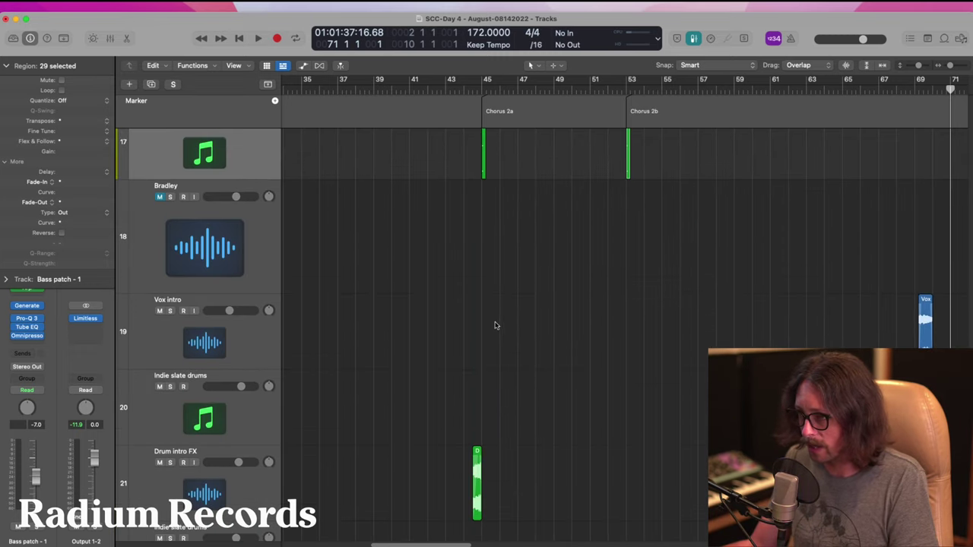
{"action": "left_click_drag", "start_coordinate": [485, 230], "coordinate": [661, 123]}
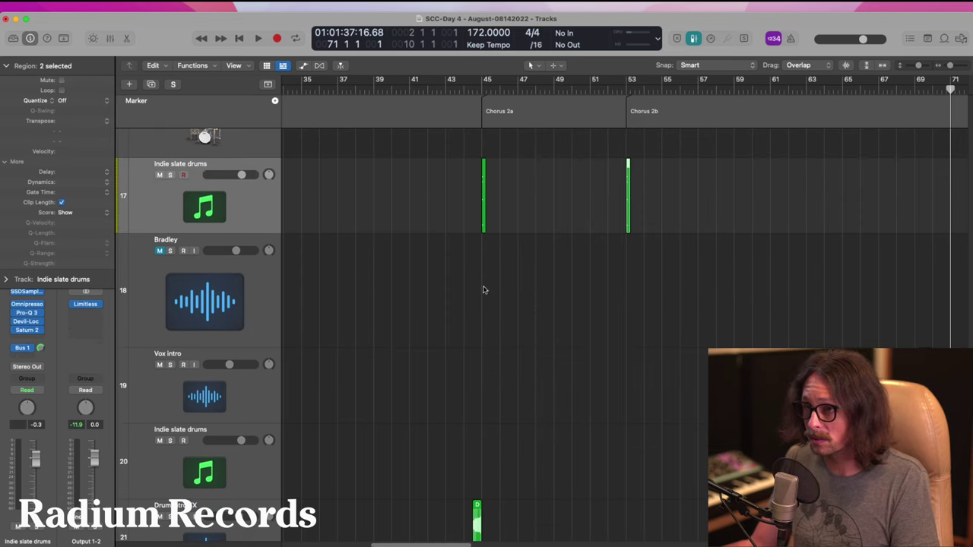
{"action": "left_click_drag", "start_coordinate": [512, 283], "coordinate": [765, 384]}
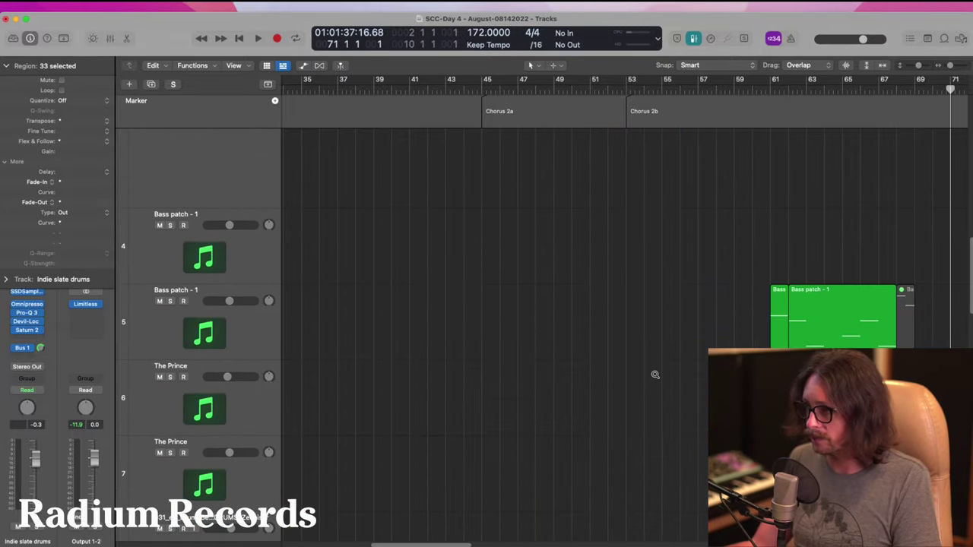
- Copy the selected Chorus 2a and 2b regions so that they start at bar 71
{"action": "left_click", "coordinate": [651, 370], "text": "ctrl+alt"}
{"action": "scroll", "coordinate": [533, 297], "scroll_direction": "down", "scroll_amount": 2}
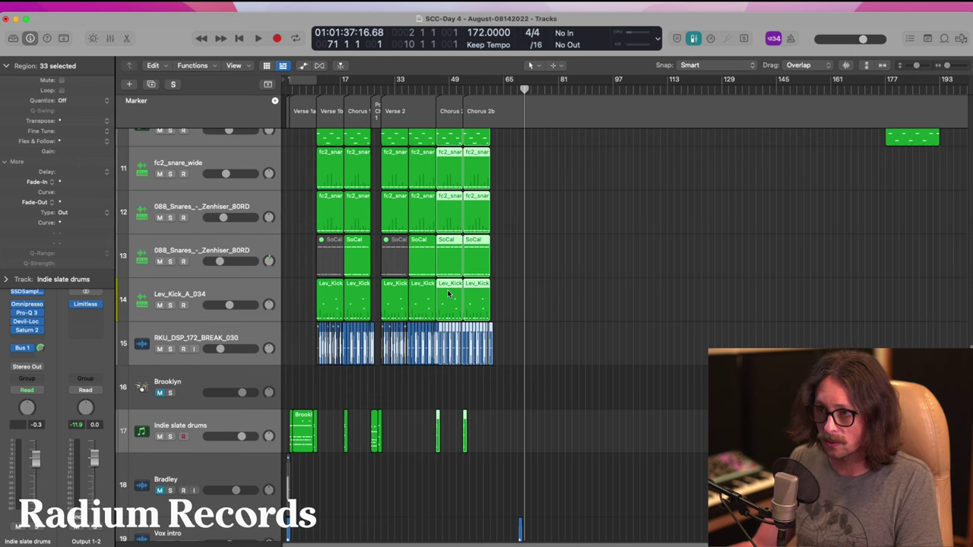
{"action": "scroll", "coordinate": [498, 286], "scroll_direction": "down", "scroll_amount": 5}
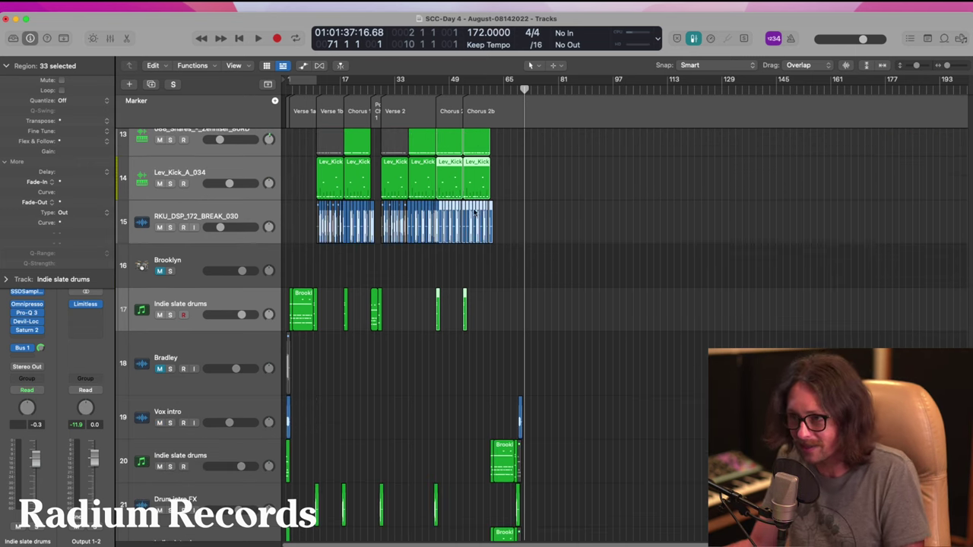
{"action": "left_click_drag", "start_coordinate": [449, 180], "coordinate": [538, 184]}
{"action": "left_click_drag", "start_coordinate": [494, 231], "coordinate": [612, 460]}
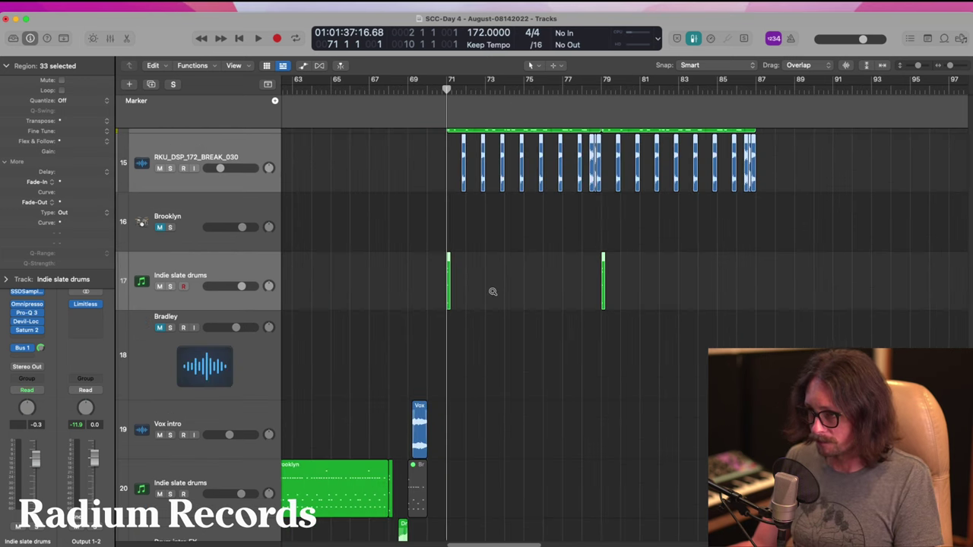
- Examine the copied chorus regions from bar 71 across all tracks and their spacing from the Vox intro region
{"action": "scroll", "coordinate": [491, 289], "scroll_direction": "up", "scroll_amount": 8}
{"action": "scroll", "coordinate": [460, 294], "scroll_direction": "down", "scroll_amount": 14}
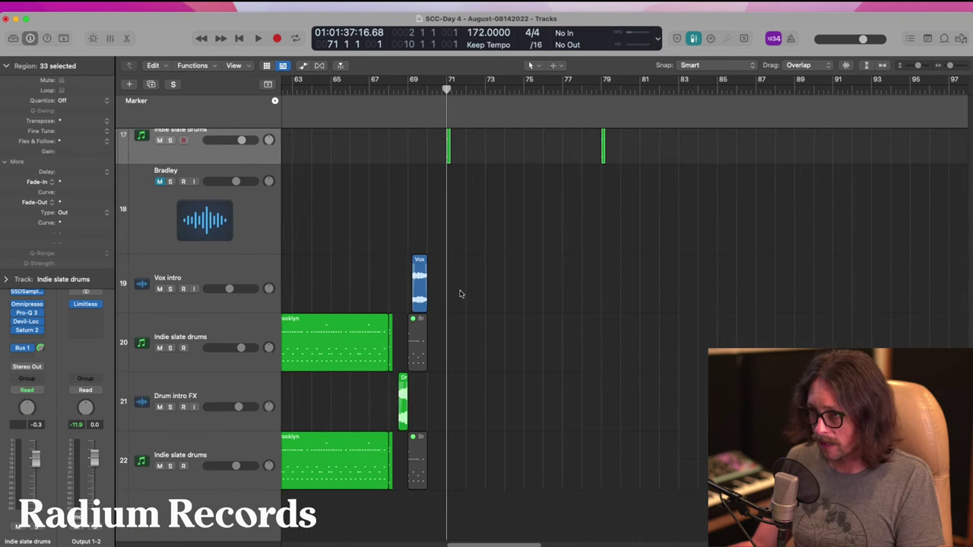
{"action": "scroll", "coordinate": [460, 294], "scroll_direction": "up", "scroll_amount": 20}
{"action": "scroll", "coordinate": [464, 308], "scroll_direction": "down", "scroll_amount": 2}
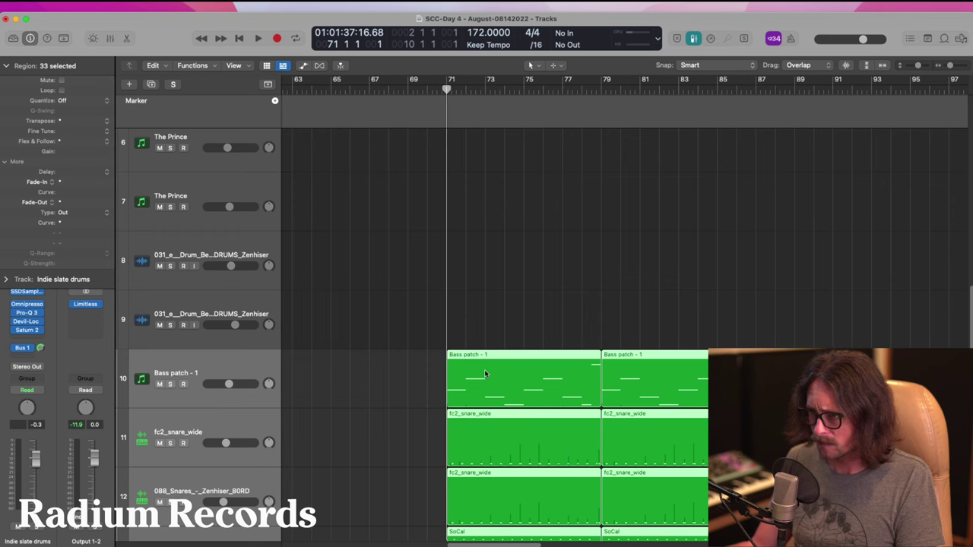
{"action": "left_click", "coordinate": [395, 312], "text": "ctrl+alt"}
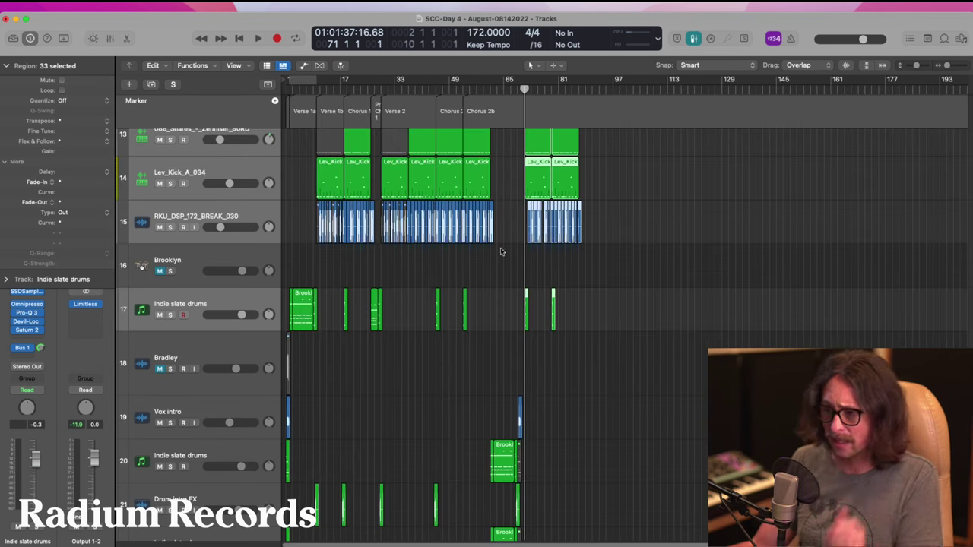
{"action": "left_click_drag", "start_coordinate": [487, 203], "coordinate": [669, 452]}
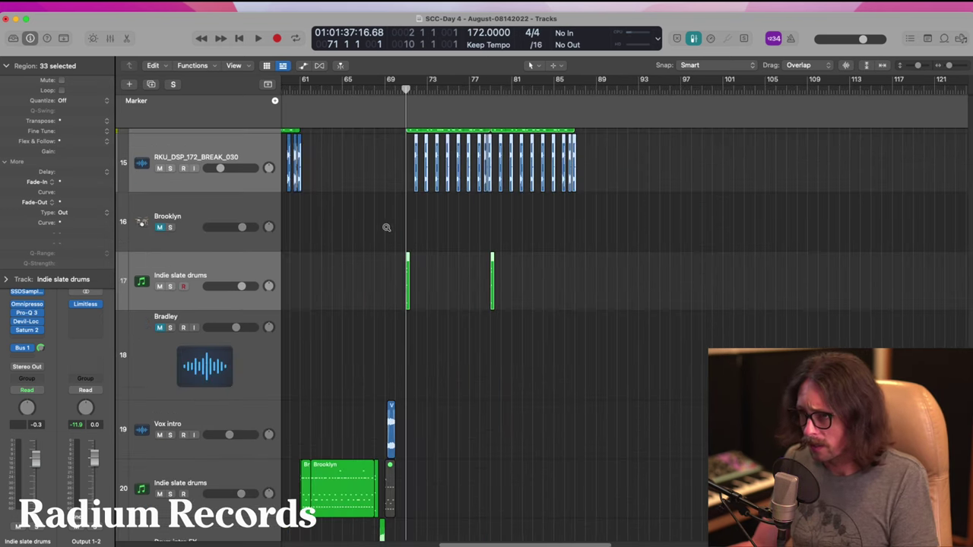
{"action": "left_click_drag", "start_coordinate": [386, 228], "coordinate": [482, 466]}
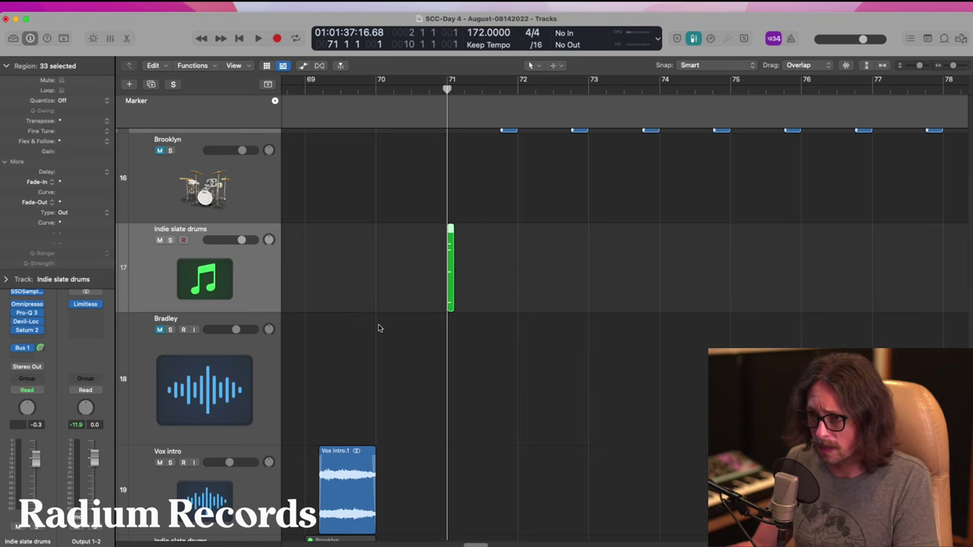
{"action": "scroll", "coordinate": [394, 368], "scroll_direction": "up", "scroll_amount": 3}
{"action": "left_click", "coordinate": [401, 351], "text": "ctrl+alt"}
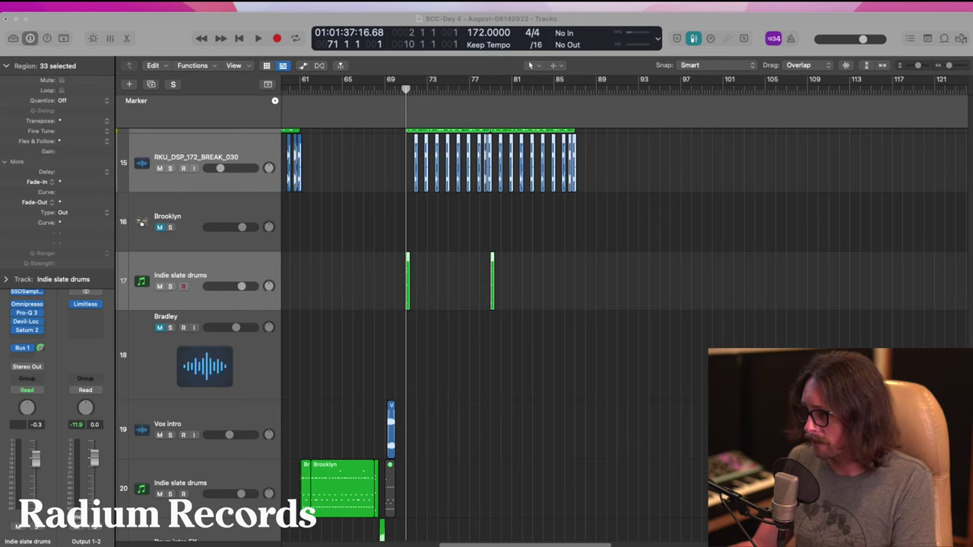
- Deselect the regions and play back the transition into the copied chorus at bar 71
{"action": "left_click", "coordinate": [339, 244]}
{"action": "key", "text": "space"}
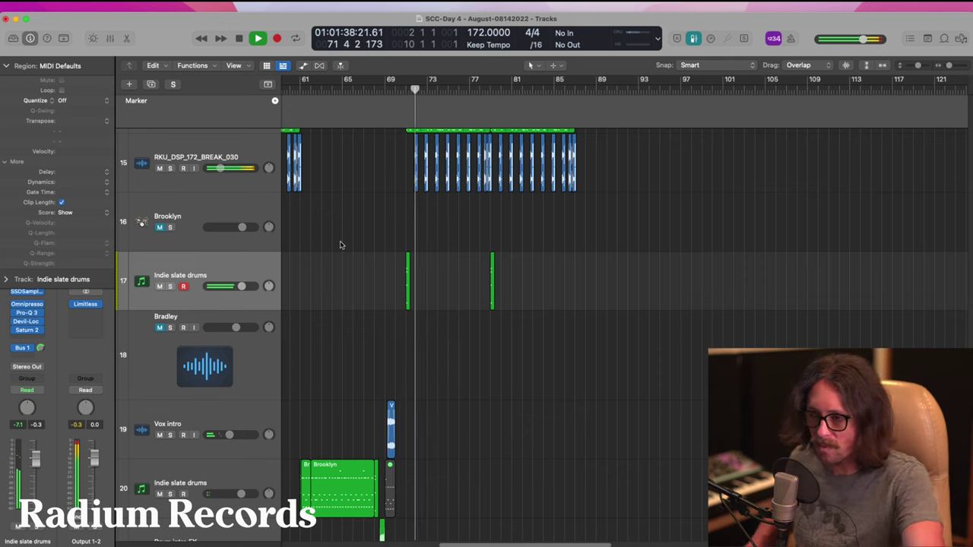
{"action": "key", "text": "space"}
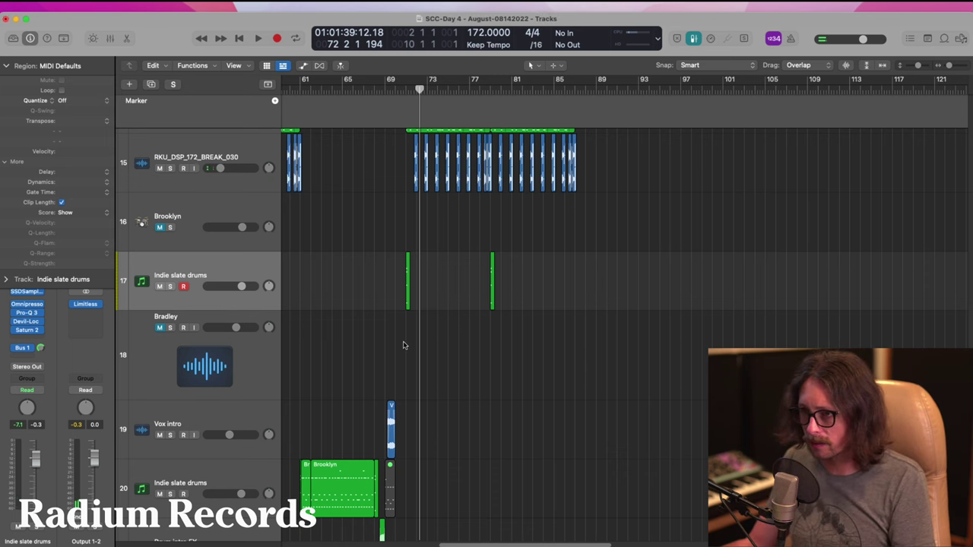
- Select all the copied chorus regions again and move them one bar earlier to start at bar 70
{"action": "left_click_drag", "start_coordinate": [403, 345], "coordinate": [628, 225]}
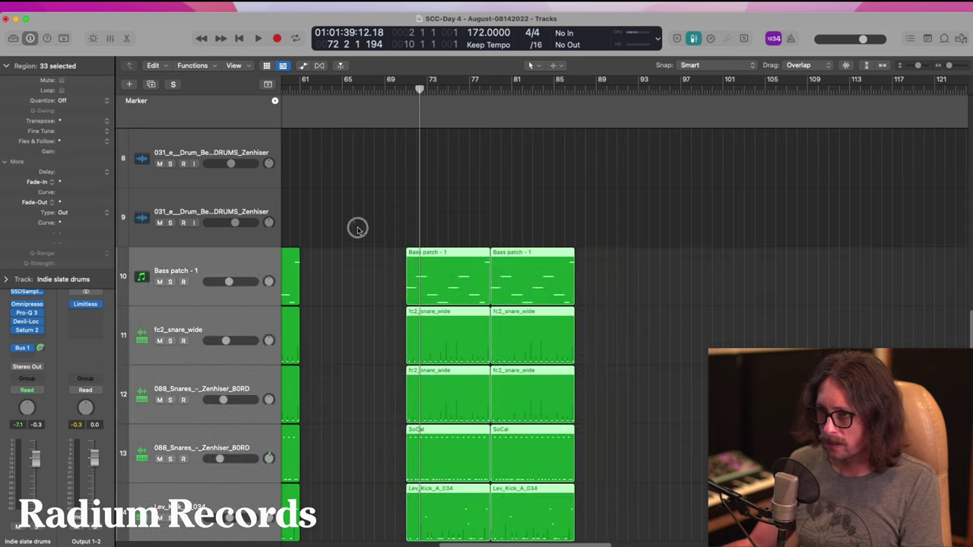
{"action": "left_click_drag", "start_coordinate": [357, 228], "coordinate": [511, 501]}
{"action": "left_click_drag", "start_coordinate": [568, 351], "coordinate": [527, 355]}
{"action": "left_click", "coordinate": [398, 324], "text": "ctrl+alt"}
- Try the Vox intro region at bar 67 and play back the transition
{"action": "scroll", "coordinate": [399, 318], "scroll_direction": "down", "scroll_amount": 10}
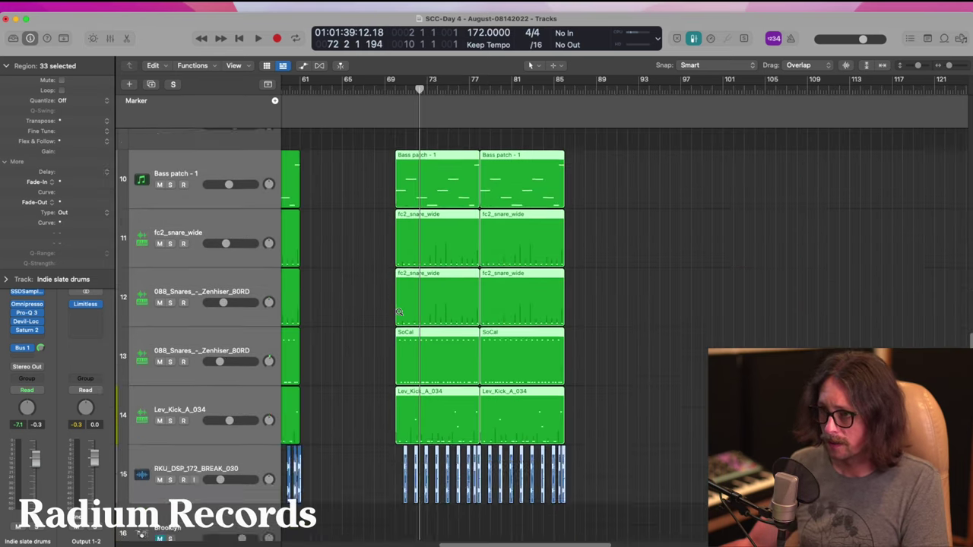
{"action": "scroll", "coordinate": [397, 313], "scroll_direction": "up", "scroll_amount": 2}
{"action": "left_click_drag", "start_coordinate": [341, 269], "coordinate": [478, 528]}
{"action": "left_click_drag", "start_coordinate": [518, 271], "coordinate": [411, 270]}
{"action": "key", "text": "space"}
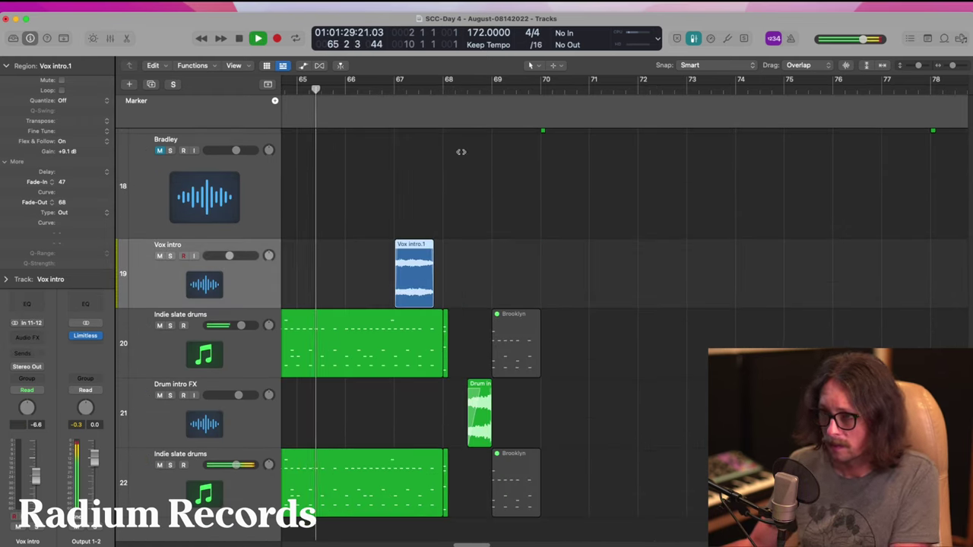
{"action": "left_click", "coordinate": [834, 259]}
- Move the Vox intro region just past bar 68 so it ends at bar 69, and replay the transition
{"action": "left_click", "coordinate": [413, 279]}
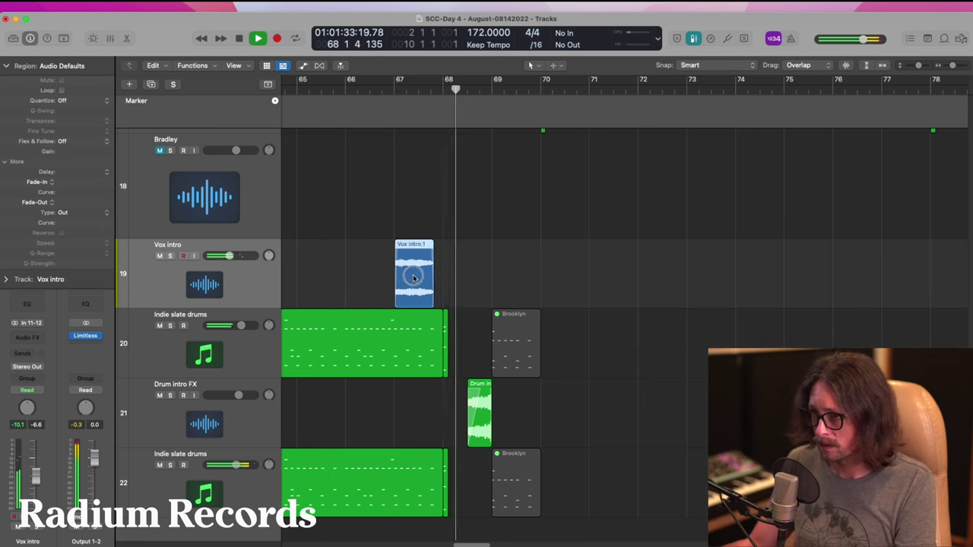
{"action": "left_click_drag", "start_coordinate": [413, 278], "coordinate": [476, 278]}
{"action": "key", "text": "space"}
{"action": "scroll", "coordinate": [445, 313], "scroll_direction": "down", "scroll_amount": 5}
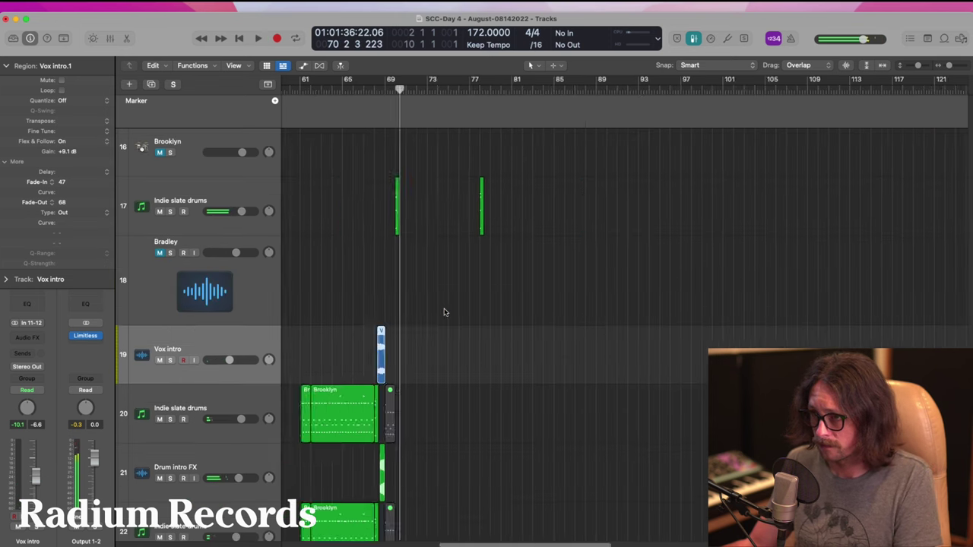
{"action": "scroll", "coordinate": [444, 313], "scroll_direction": "left", "scroll_amount": 15}
{"action": "left_click_drag", "start_coordinate": [327, 322], "coordinate": [292, 369]}
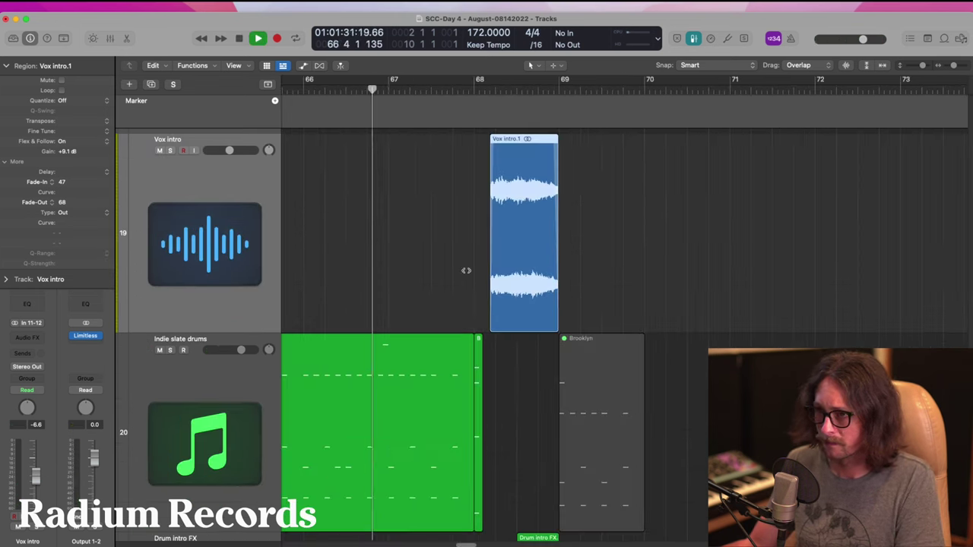
- Move the Vox intro region one bar later so it ends at bar 70, and play through the copied chorus to its end
{"action": "left_click", "coordinate": [512, 358], "text": "ctrl+alt"}
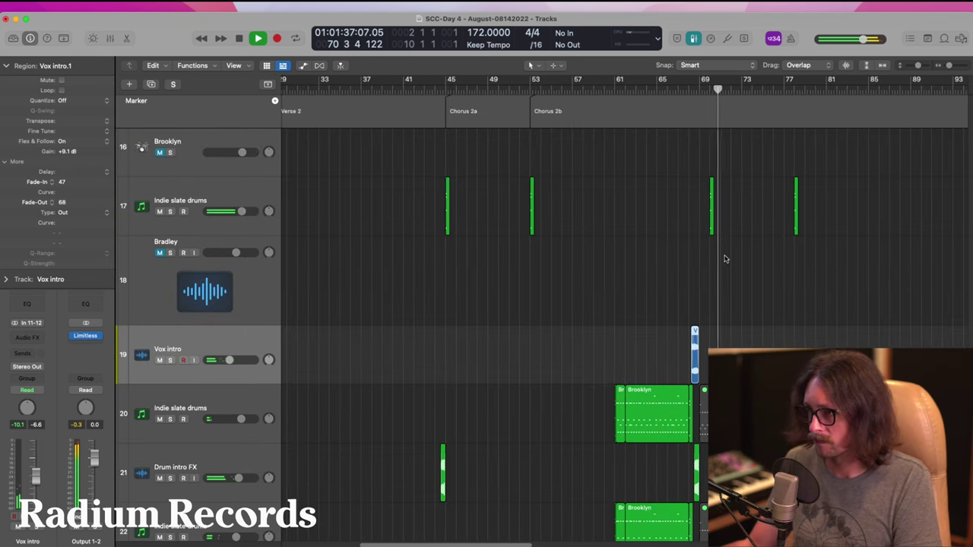
{"action": "left_click_drag", "start_coordinate": [609, 209], "coordinate": [777, 441]}
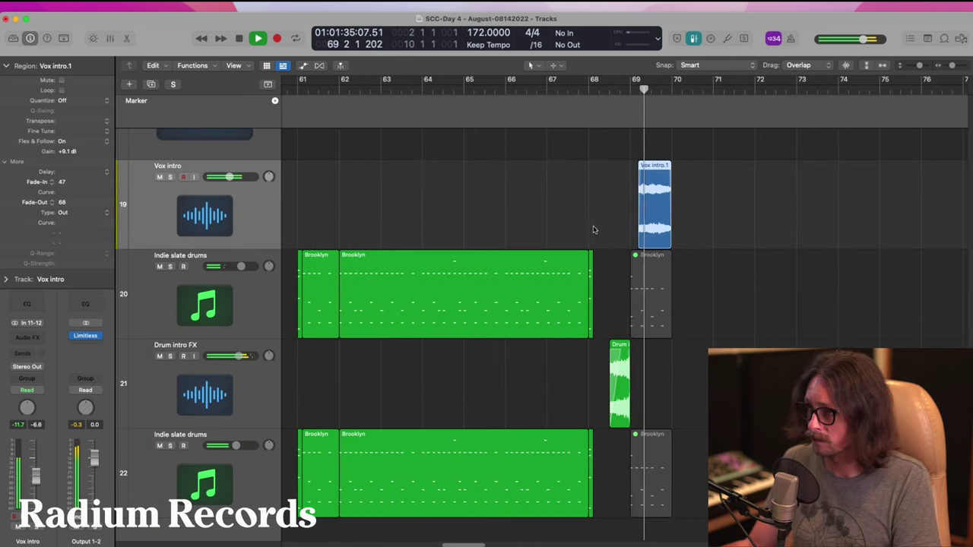
{"action": "left_click", "coordinate": [582, 296], "text": "ctrl+alt"}
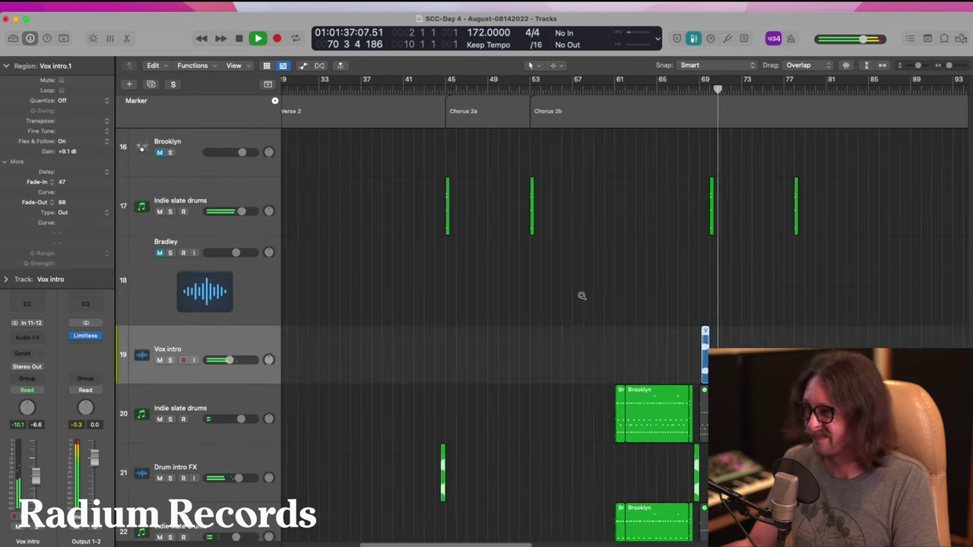
{"action": "left_click", "coordinate": [664, 343], "text": "ctrl+alt"}
{"action": "left_click", "coordinate": [472, 296], "text": "ctrl+alt"}
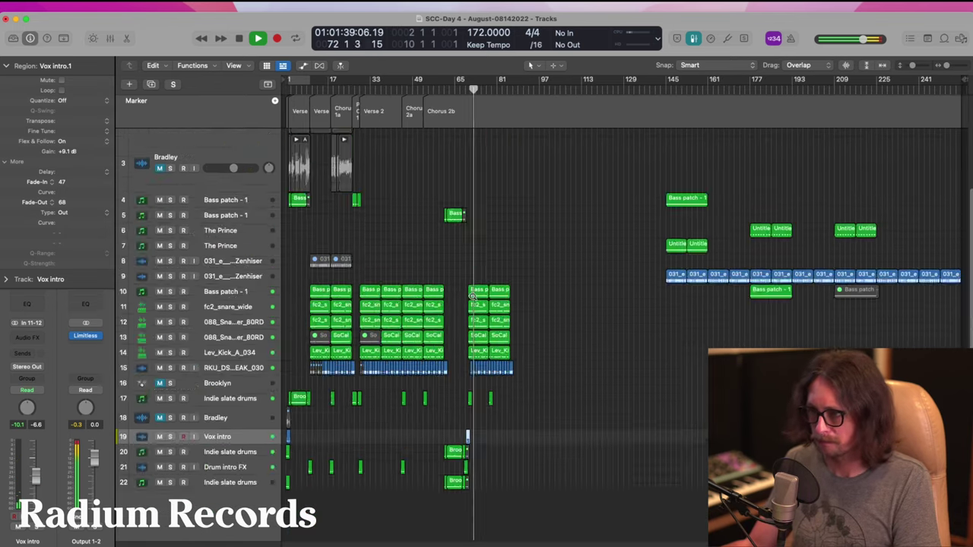
{"action": "left_click_drag", "start_coordinate": [432, 174], "coordinate": [583, 407]}
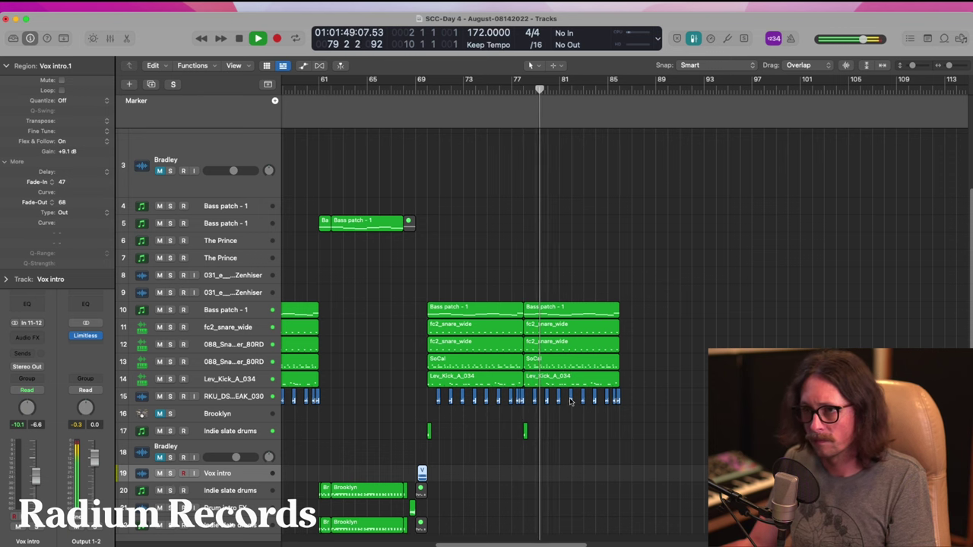
{"action": "scroll", "coordinate": [481, 474], "scroll_direction": "down", "scroll_amount": 2}
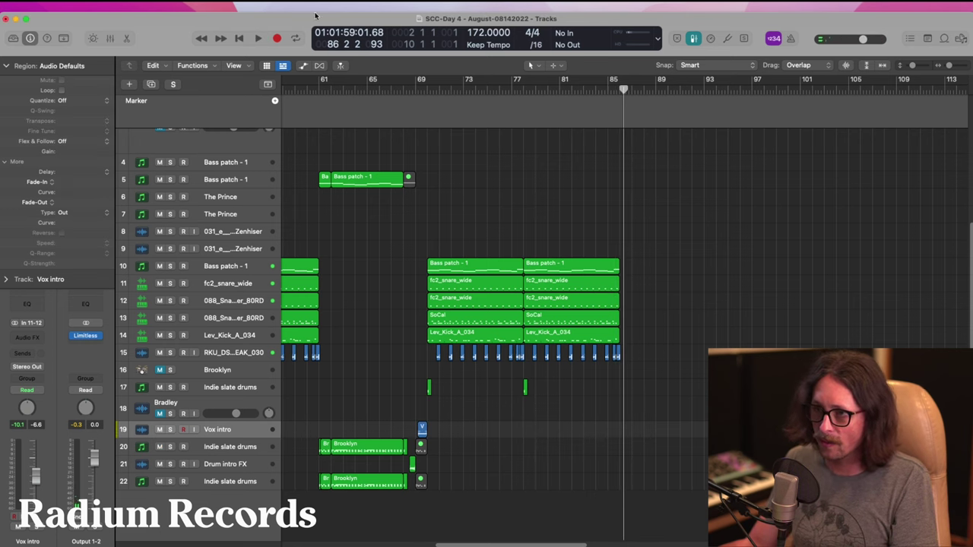
- Unmute the vocal tracks 2 and 3 and collapse the Region and Track inspector sections
{"action": "left_click", "coordinate": [498, 279], "text": "ctrl+alt"}
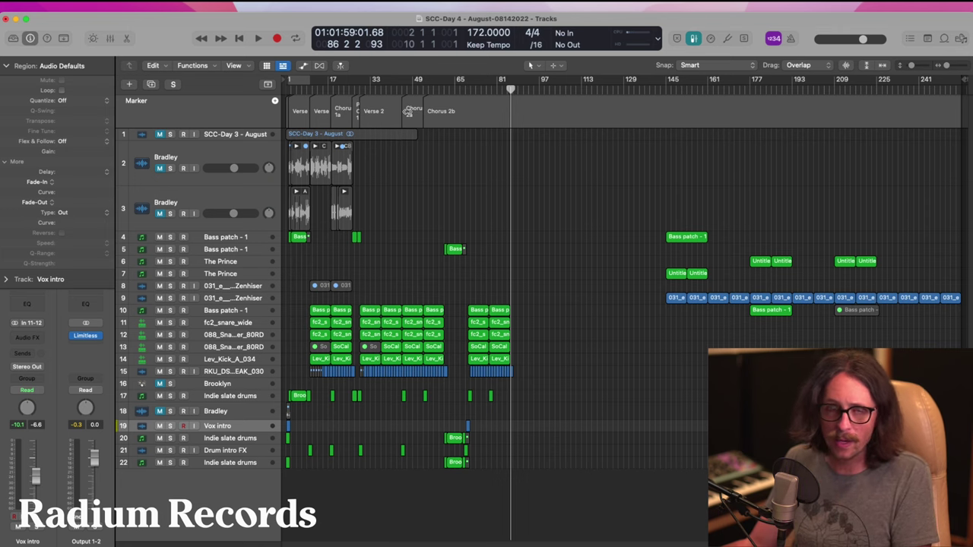
{"action": "left_click_drag", "start_coordinate": [361, 174], "coordinate": [540, 495]}
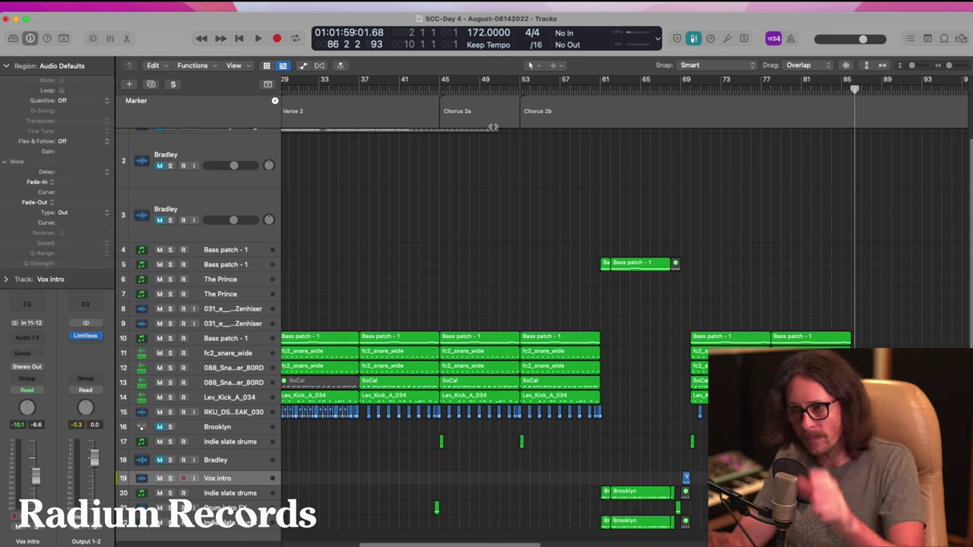
{"action": "left_click", "coordinate": [384, 250], "text": "ctrl+alt"}
{"action": "left_click", "coordinate": [159, 171]}
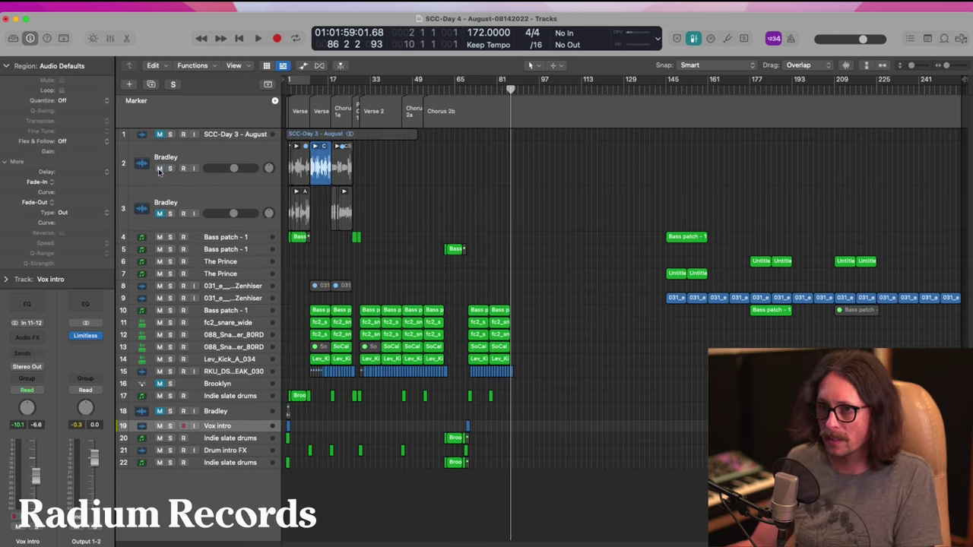
{"action": "left_click", "coordinate": [158, 214]}
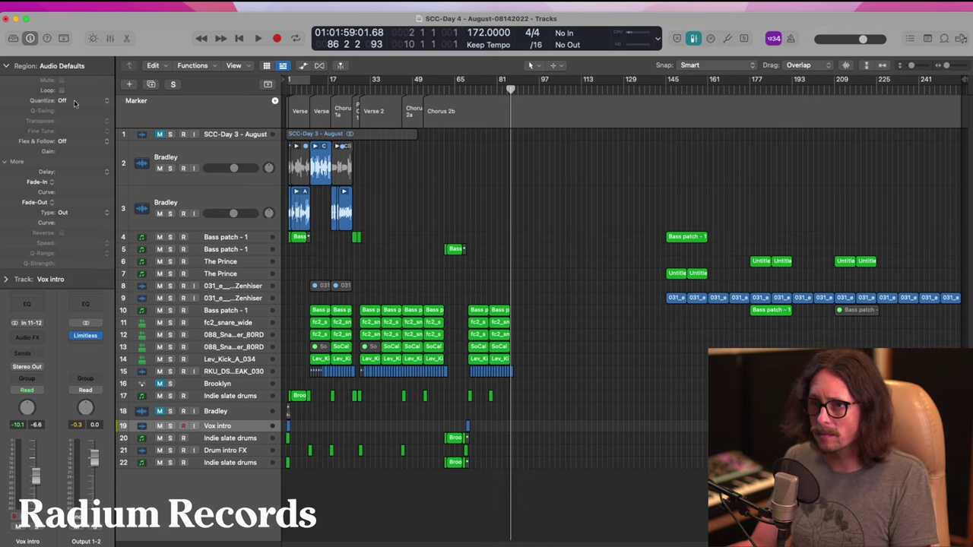
{"action": "left_click", "coordinate": [5, 67]}
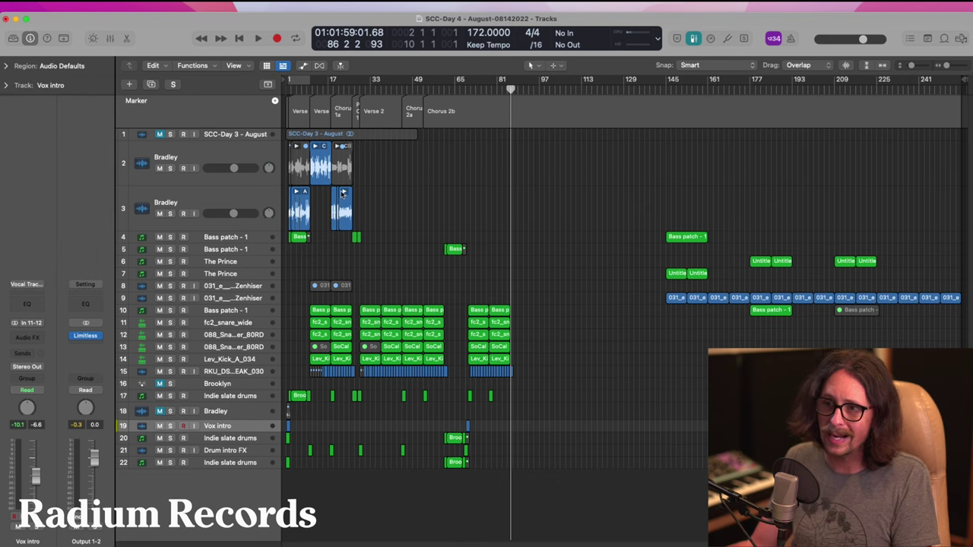
- Check the length of Chorus 1a with a cycle range from bar 18 to 26, and turn cycling off
{"action": "left_click_drag", "start_coordinate": [323, 183], "coordinate": [445, 355]}
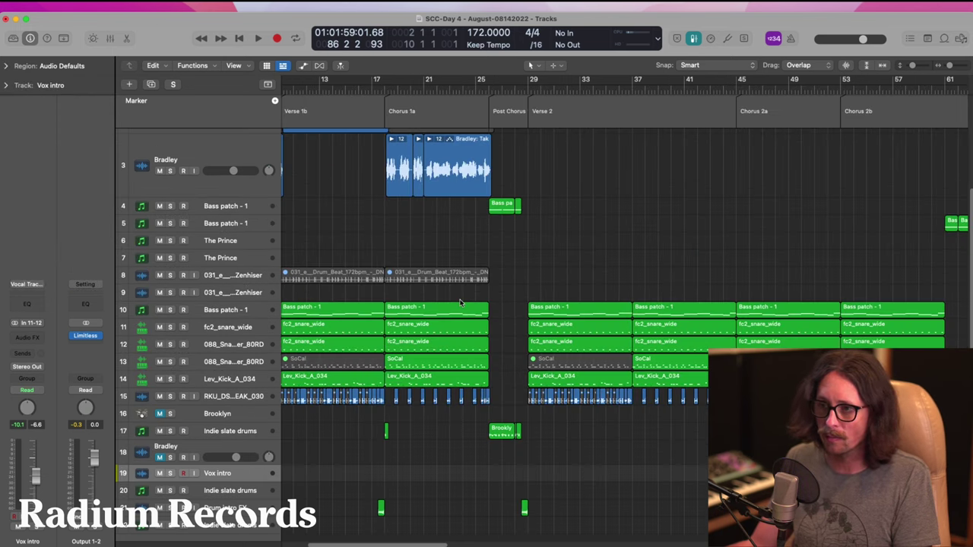
{"action": "key", "text": "z"}
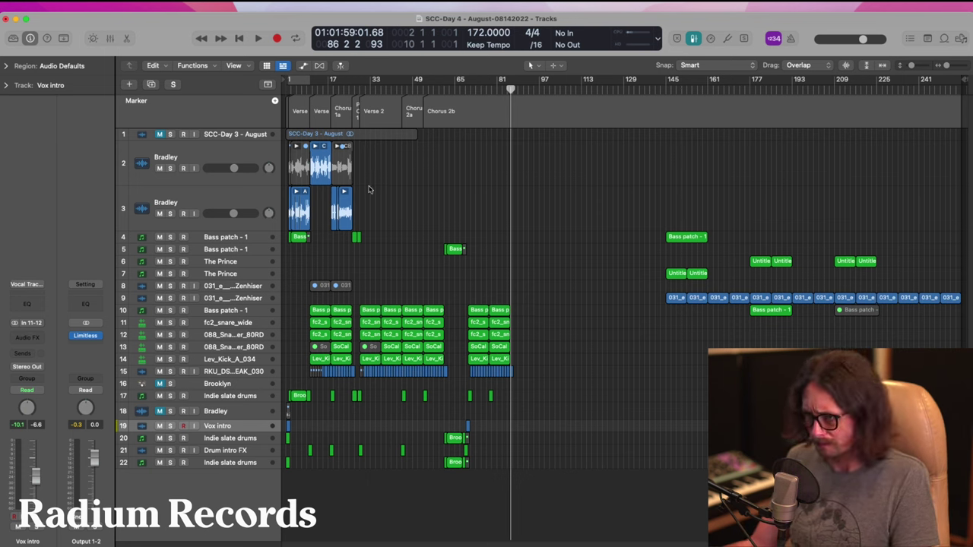
{"action": "left_click_drag", "start_coordinate": [306, 192], "coordinate": [439, 438]}
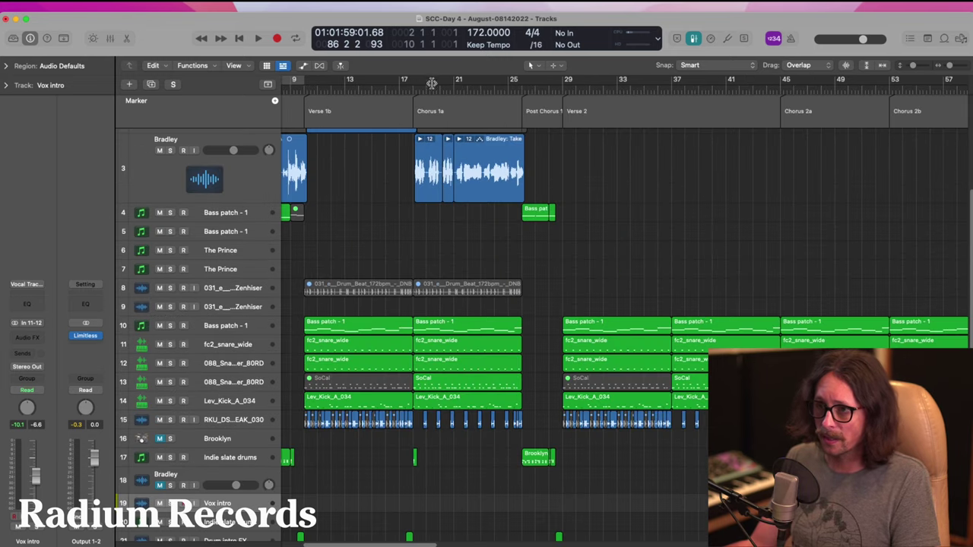
{"action": "left_click_drag", "start_coordinate": [418, 82], "coordinate": [525, 99]}
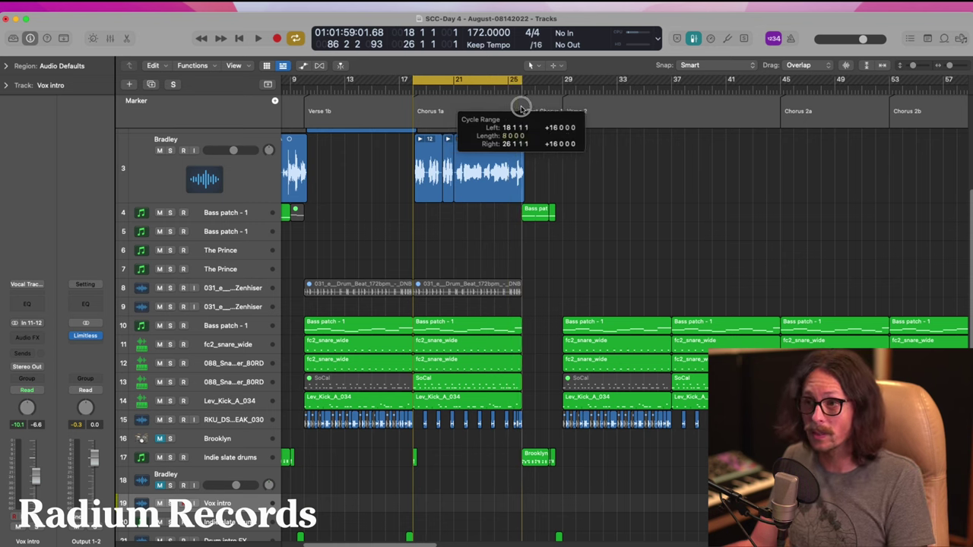
{"action": "key", "text": "c"}
{"action": "key", "text": "z"}
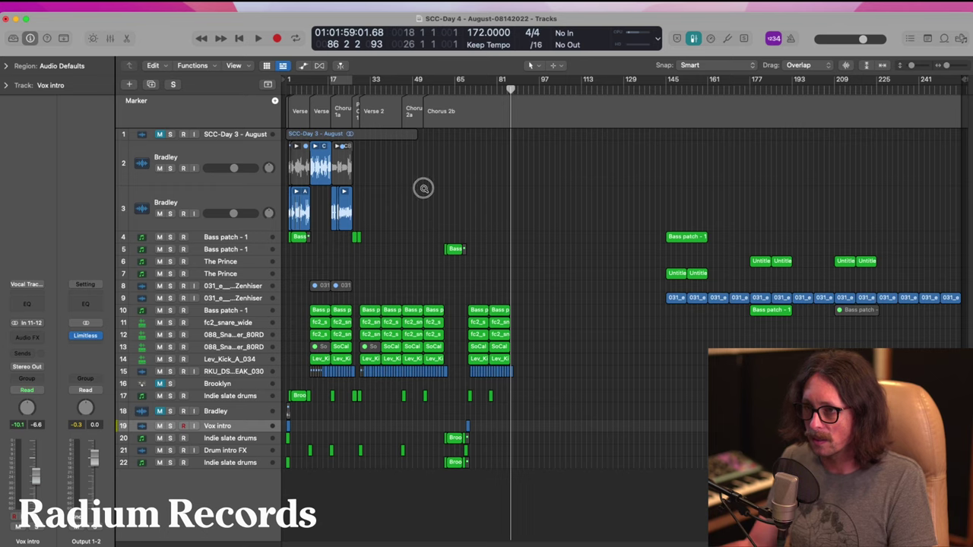
- Select all chorus regions from bar 70 to 86, including both Indie slate drums hits, and copy them to start at bar 86
{"action": "left_click_drag", "start_coordinate": [424, 189], "coordinate": [625, 519]}
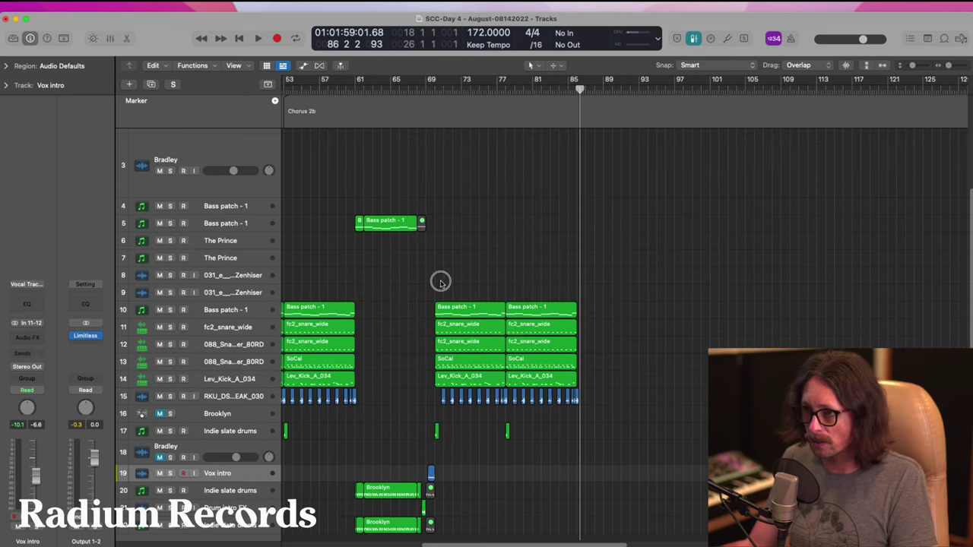
{"action": "left_click_drag", "start_coordinate": [441, 282], "coordinate": [583, 445]}
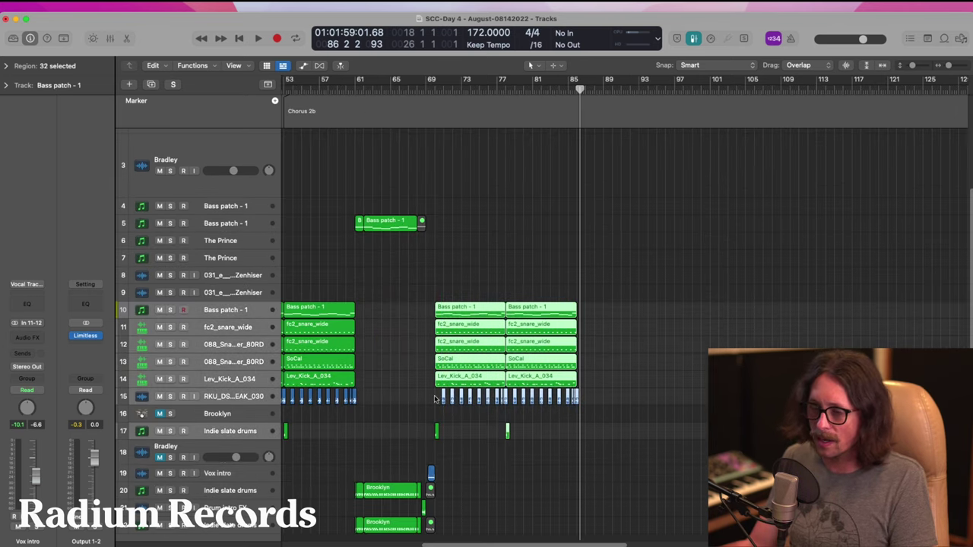
{"action": "left_click_drag", "start_coordinate": [436, 399], "coordinate": [536, 480]}
{"action": "left_click", "coordinate": [399, 316], "text": "shift"}
{"action": "left_click", "coordinate": [466, 363], "text": "ctrl+alt"}
{"action": "scroll", "coordinate": [466, 364], "scroll_direction": "down", "scroll_amount": 2}
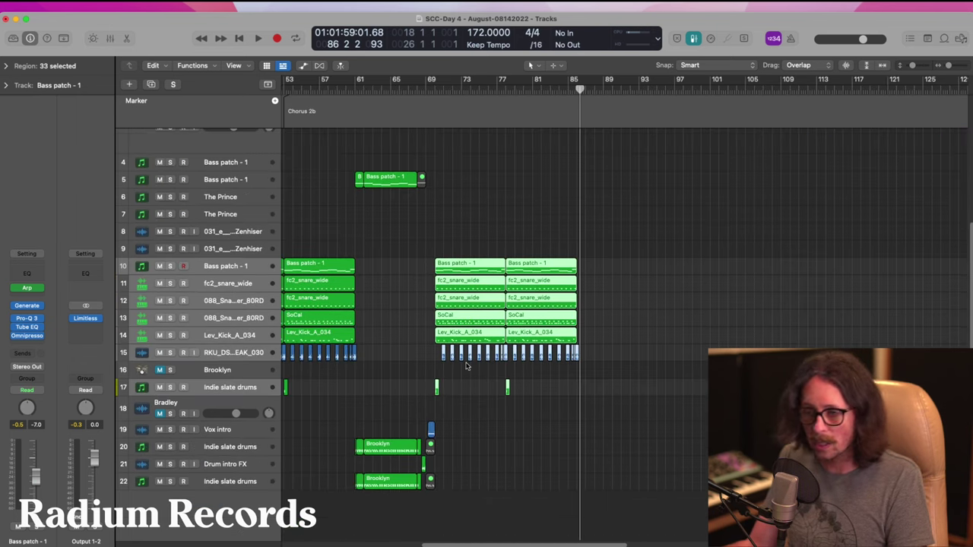
{"action": "scroll", "coordinate": [467, 365], "scroll_direction": "up", "scroll_amount": 5}
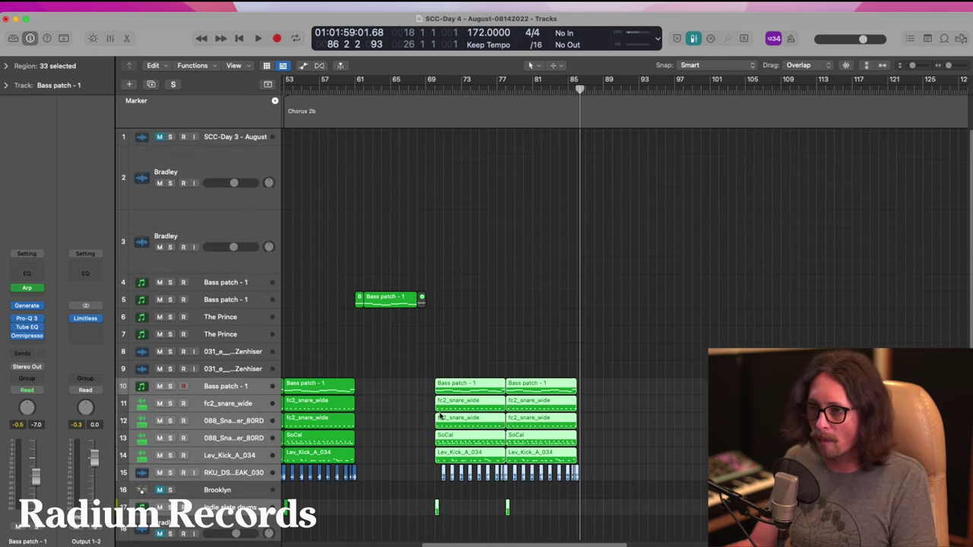
{"action": "left_click_drag", "start_coordinate": [456, 393], "coordinate": [598, 389]}
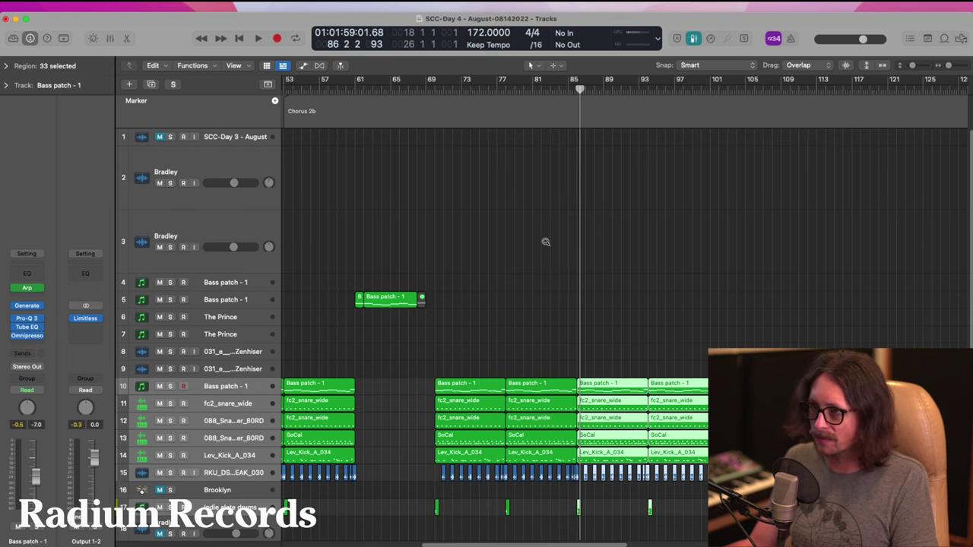
{"action": "left_click_drag", "start_coordinate": [648, 90], "coordinate": [705, 88]}
{"action": "key", "text": "z"}
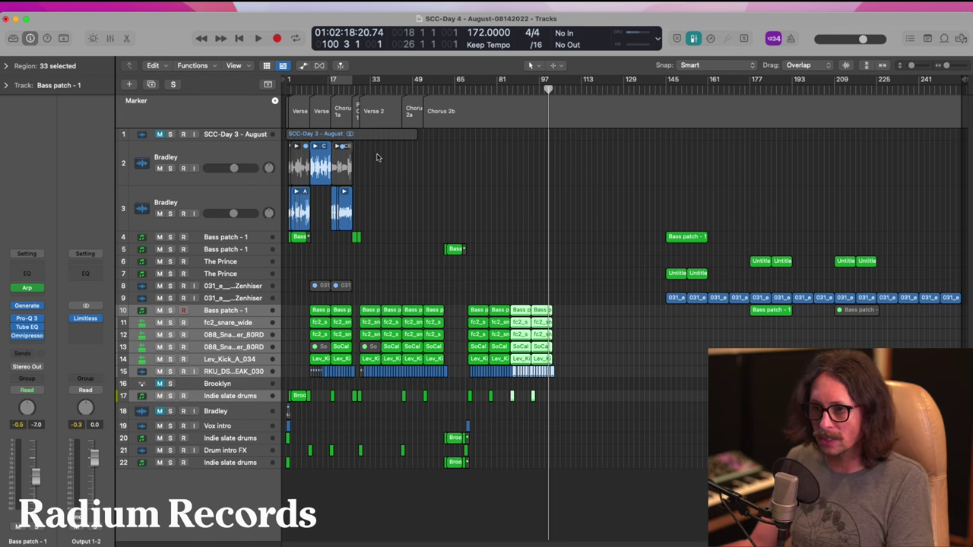
- Copy the Verse 1 vocal regions on tracks 2 and 3 to Verse 2, and the track 3 Chorus 1a vocals to Chorus 2a
{"action": "left_click_drag", "start_coordinate": [295, 150], "coordinate": [613, 464]}
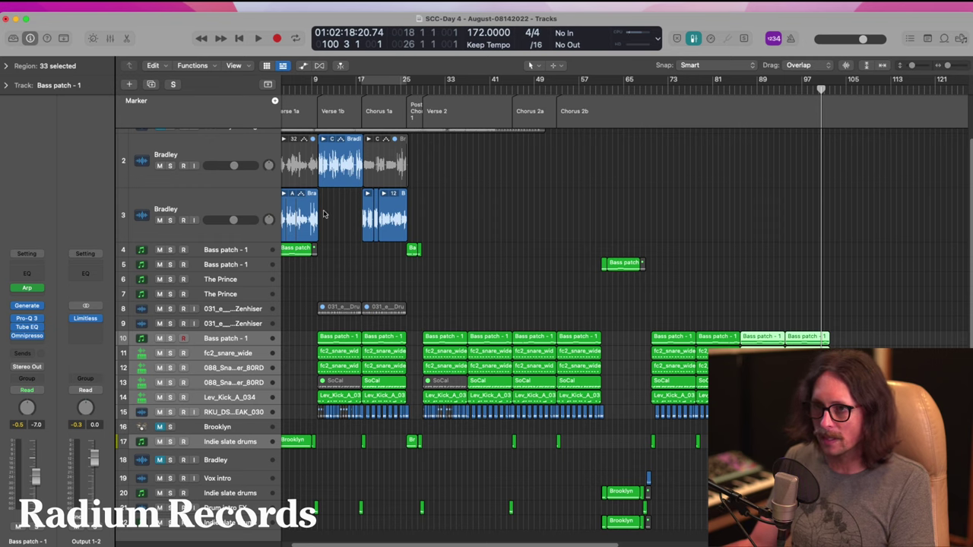
{"action": "scroll", "coordinate": [471, 175], "scroll_direction": "left", "scroll_amount": 2}
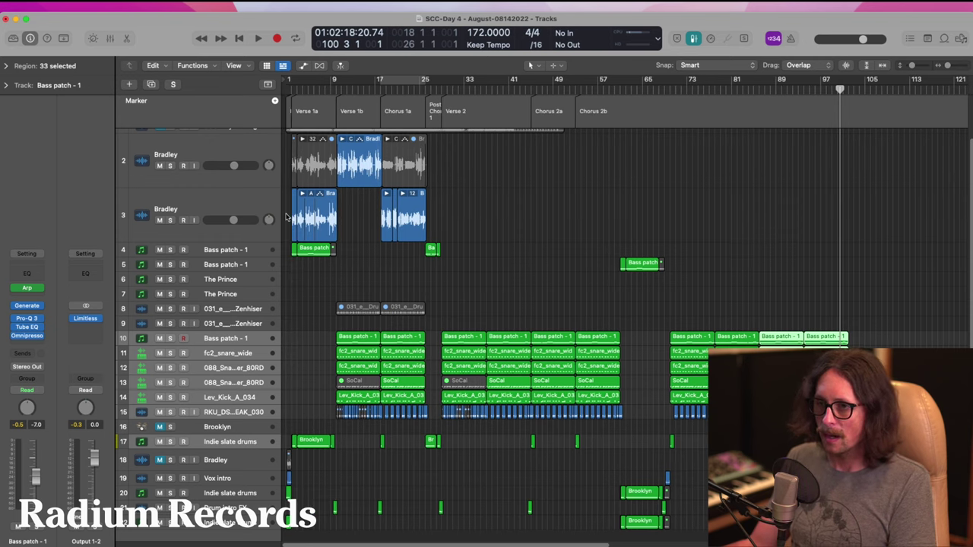
{"action": "left_click", "coordinate": [333, 215]}
{"action": "left_click_drag", "start_coordinate": [352, 211], "coordinate": [306, 177]}
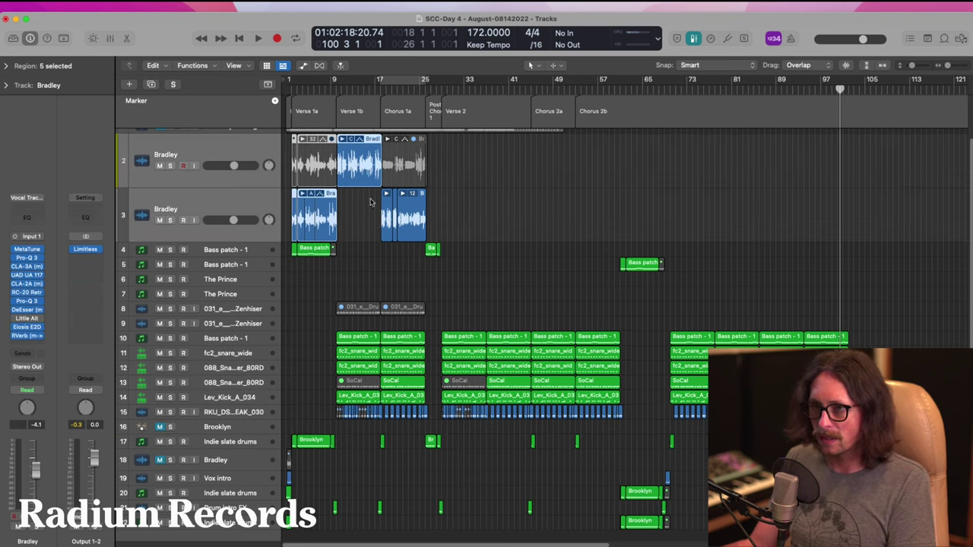
{"action": "left_click_drag", "start_coordinate": [350, 166], "coordinate": [502, 168]}
{"action": "left_click_drag", "start_coordinate": [354, 231], "coordinate": [559, 222]}
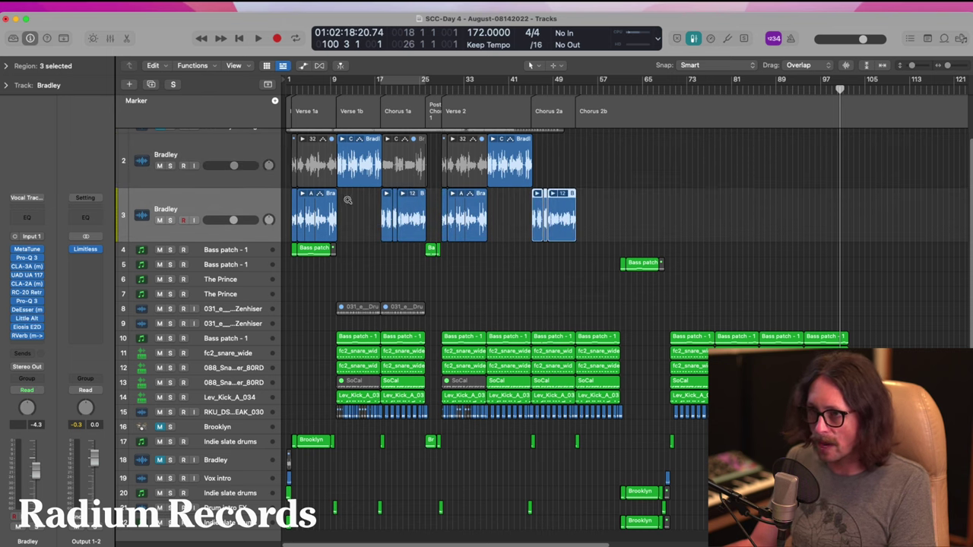
- Copy the three Chorus 2a vocal regions on track 3 to Chorus 2b, starting at bar 53
{"action": "left_click_drag", "start_coordinate": [343, 191], "coordinate": [453, 339]}
{"action": "left_click", "coordinate": [676, 223], "text": "ctrl+alt"}
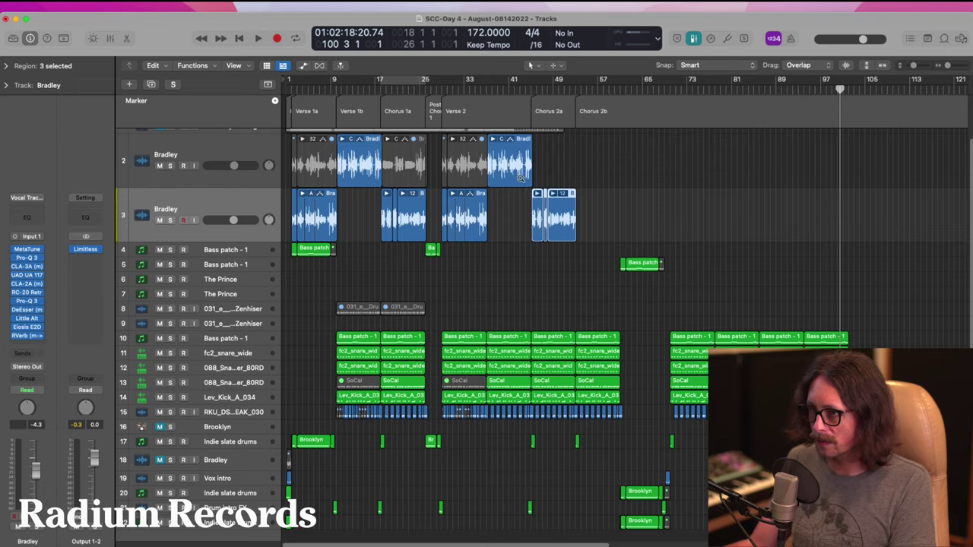
{"action": "left_click_drag", "start_coordinate": [523, 185], "coordinate": [586, 297]}
{"action": "left_click", "coordinate": [474, 259], "text": "ctrl+alt"}
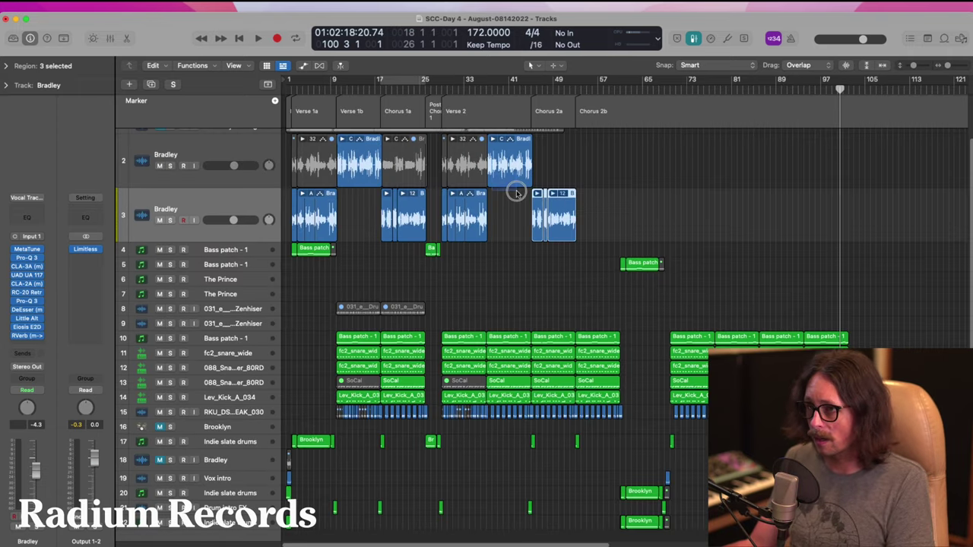
{"action": "left_click_drag", "start_coordinate": [492, 176], "coordinate": [816, 363]}
{"action": "left_click", "coordinate": [419, 350]}
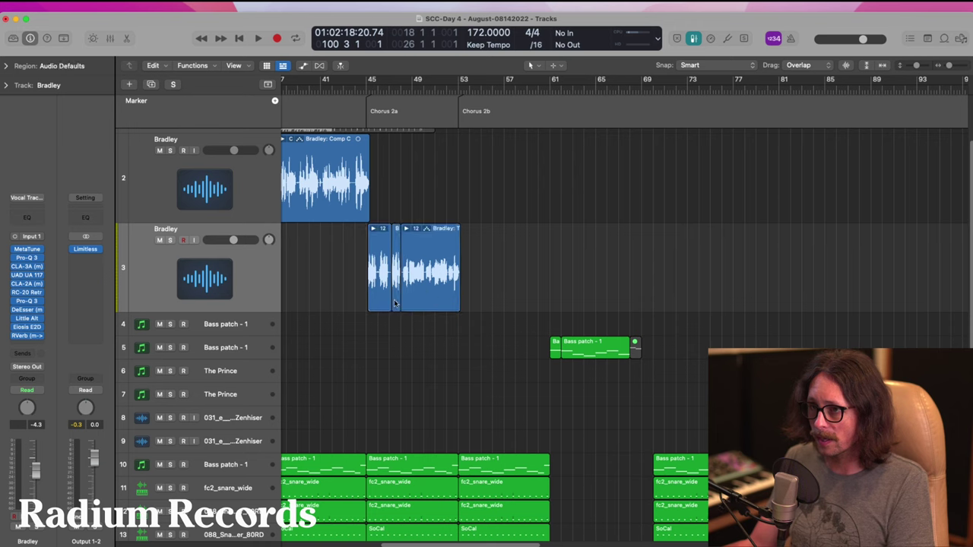
{"action": "left_click_drag", "start_coordinate": [329, 263], "coordinate": [522, 285]}
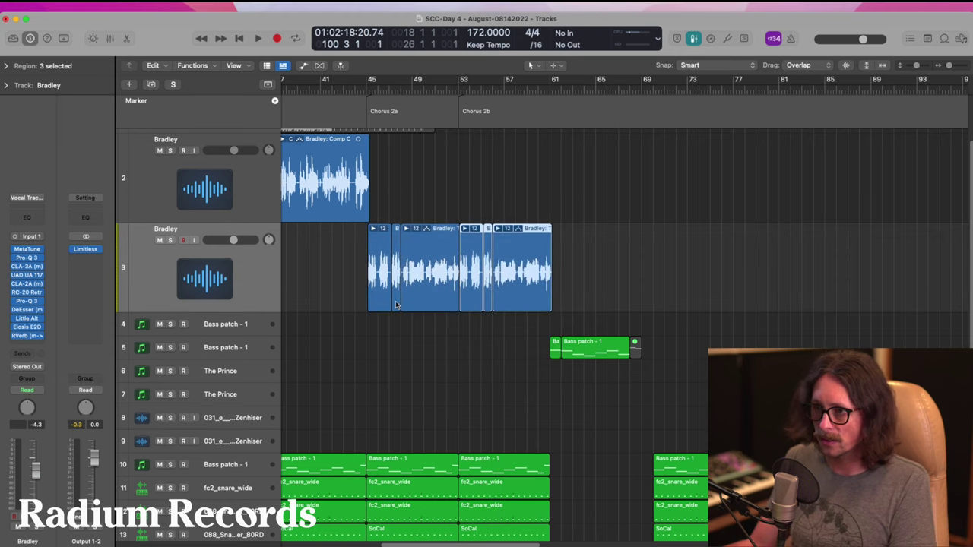
- Select the six vocal regions of Chorus 2a and 2b on track 3 and copy them to bar 70
{"action": "left_click", "coordinate": [454, 357], "text": "ctrl+alt"}
{"action": "scroll", "coordinate": [604, 272], "scroll_direction": "right", "scroll_amount": 4}
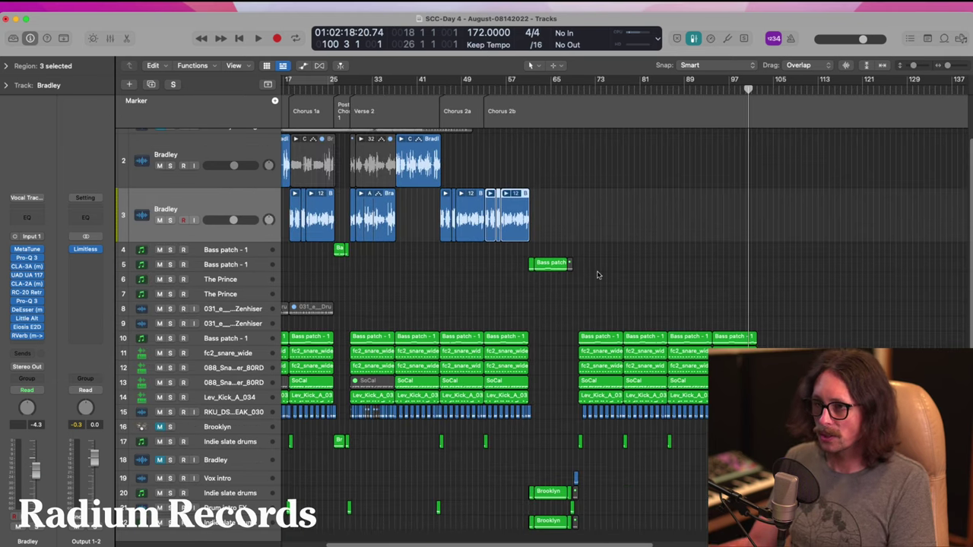
{"action": "scroll", "coordinate": [524, 246], "scroll_direction": "up", "scroll_amount": 1}
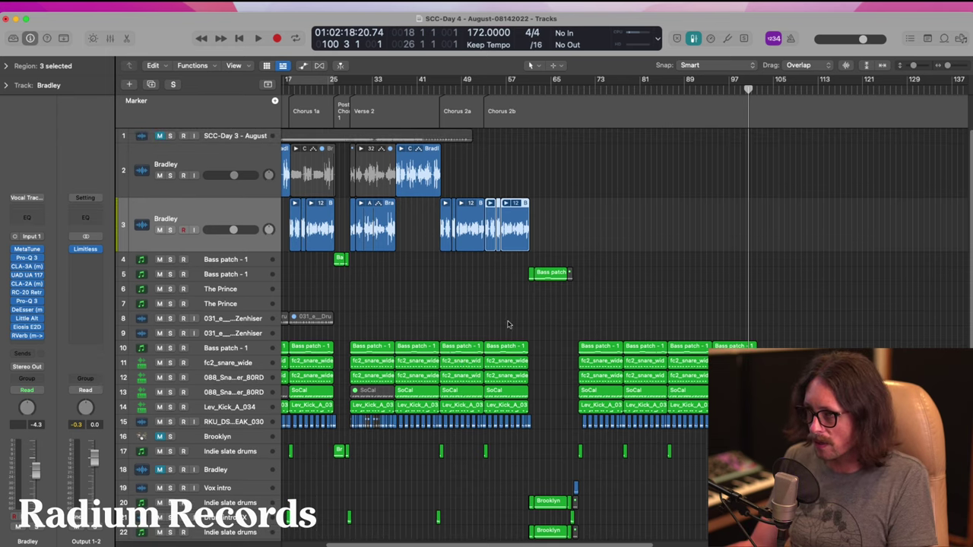
{"action": "left_click_drag", "start_coordinate": [566, 224], "coordinate": [584, 215]}
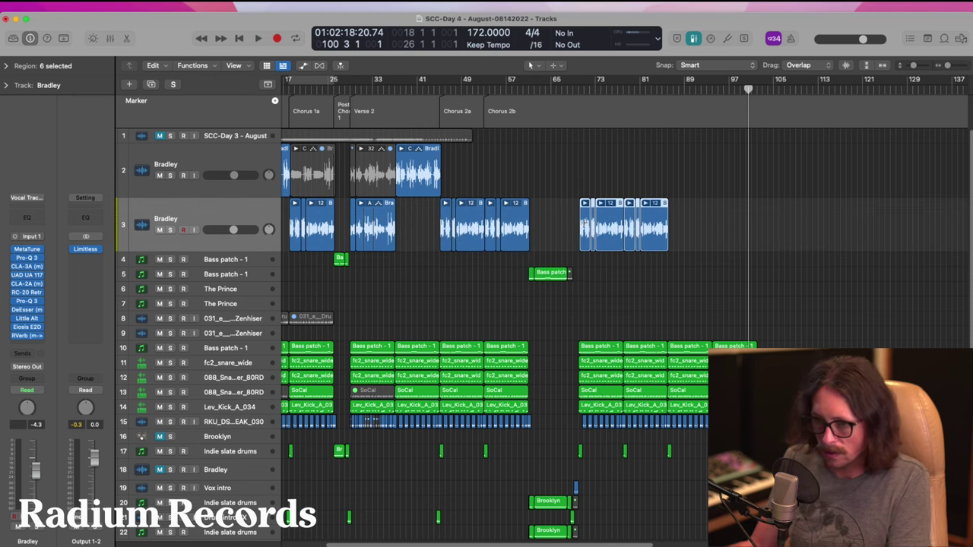
- Repeat the six vocal regions once from bar 86 and set the playhead to bar 85
{"action": "key", "text": "super+r"}
{"action": "left_click_drag", "start_coordinate": [769, 184], "coordinate": [642, 411]}
{"action": "left_click_drag", "start_coordinate": [409, 173], "coordinate": [493, 395]}
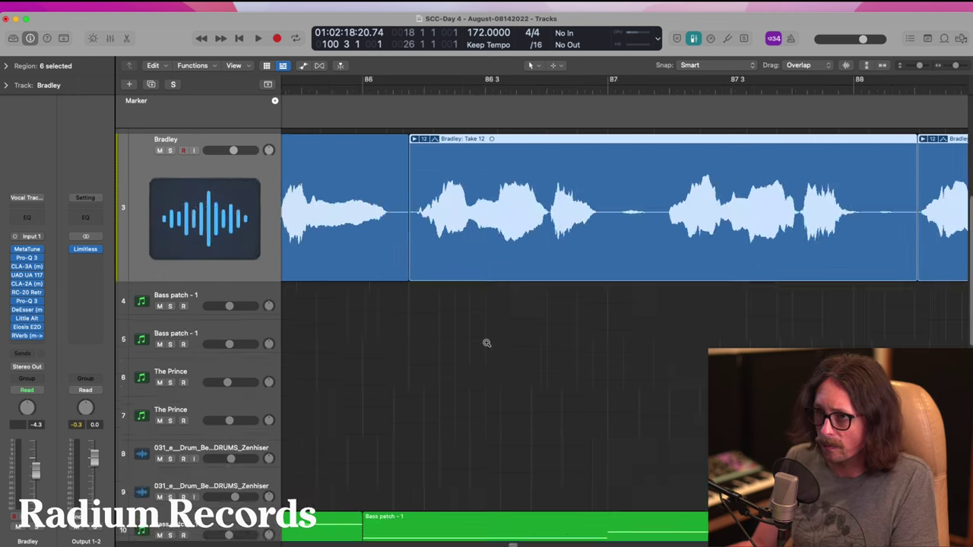
{"action": "left_click", "coordinate": [505, 299], "text": "ctrl+alt"}
{"action": "left_click", "coordinate": [390, 89]}
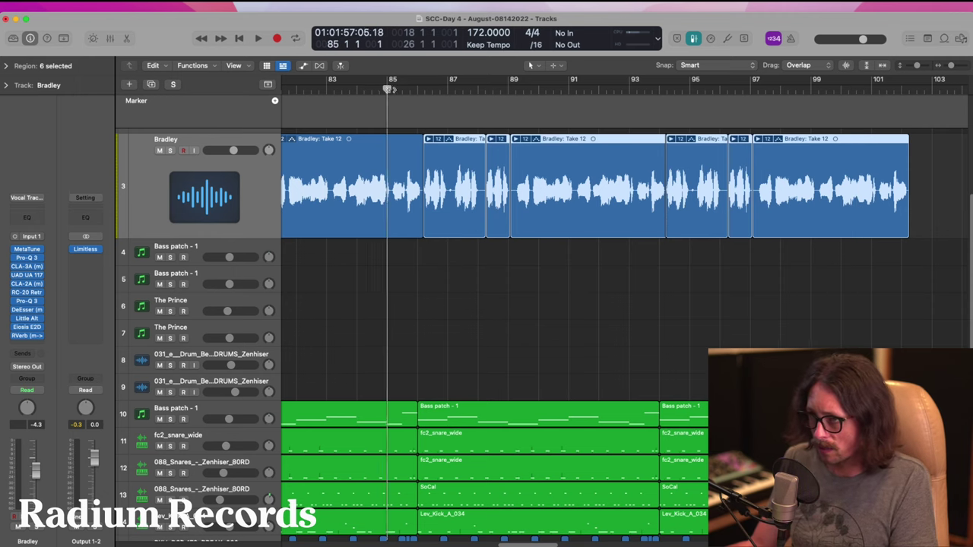
- Play the repeated chorus vocals on track 3 from bar 85 to about bar 89, dismissing the synchronization alert and clearing the region selection
{"action": "key", "text": "space"}
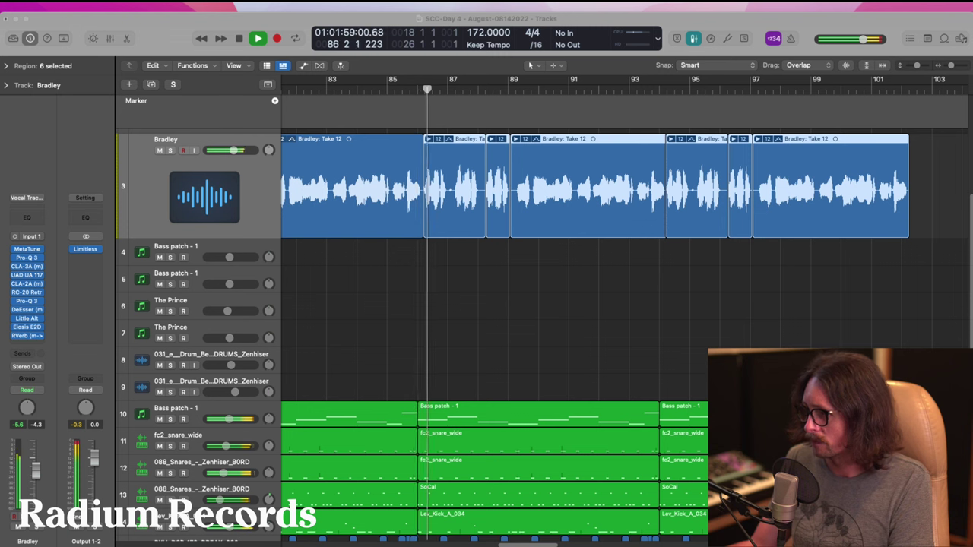
{"action": "left_click", "coordinate": [863, 277]}
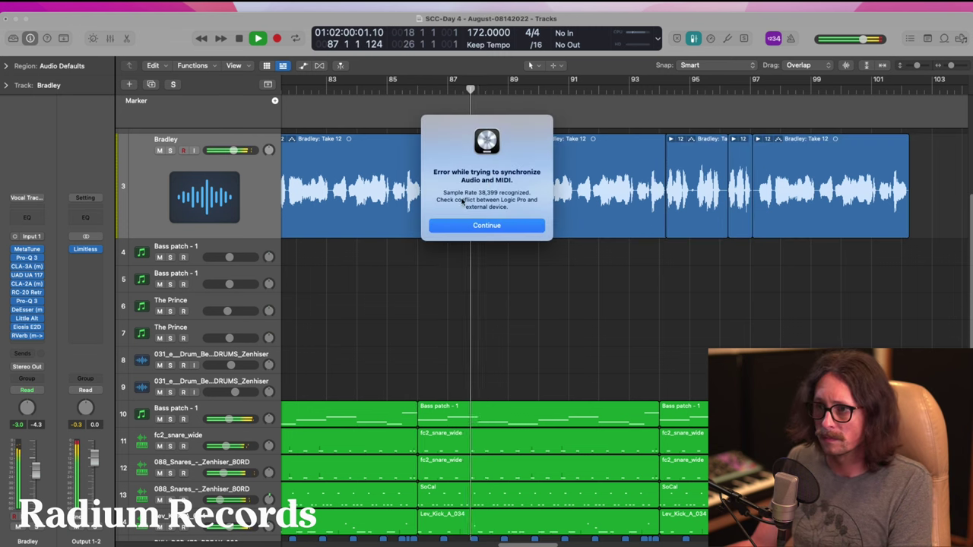
{"action": "left_click", "coordinate": [501, 226]}
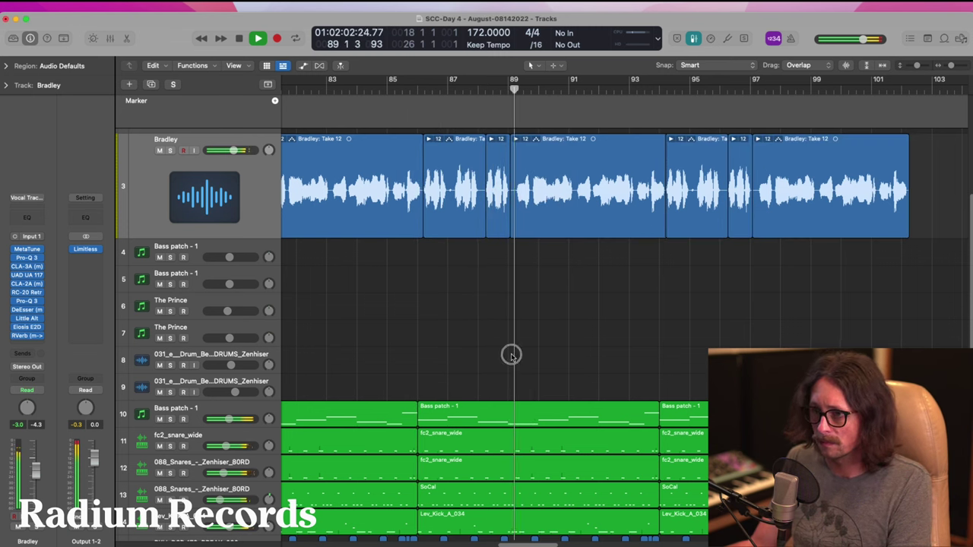
{"action": "key", "text": "space"}
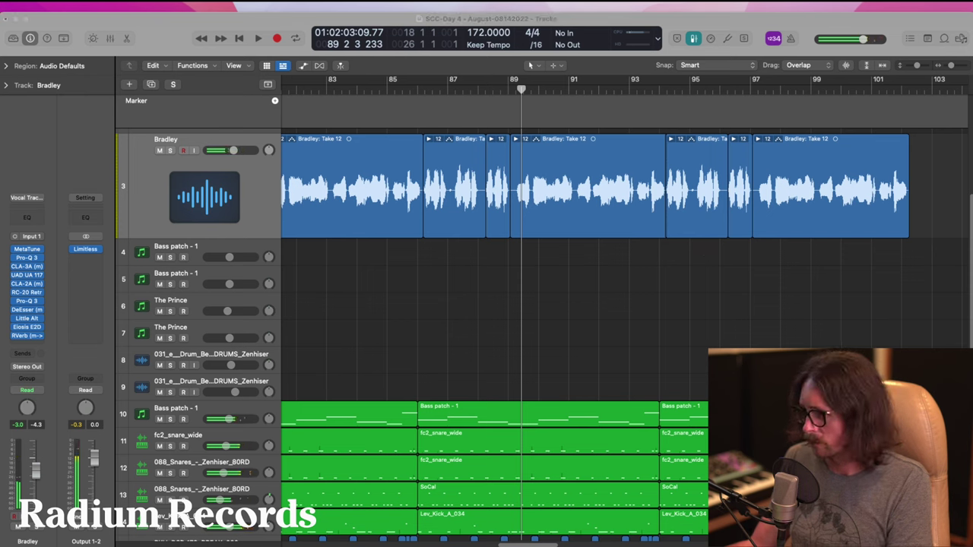
{"action": "left_click", "coordinate": [860, 278]}
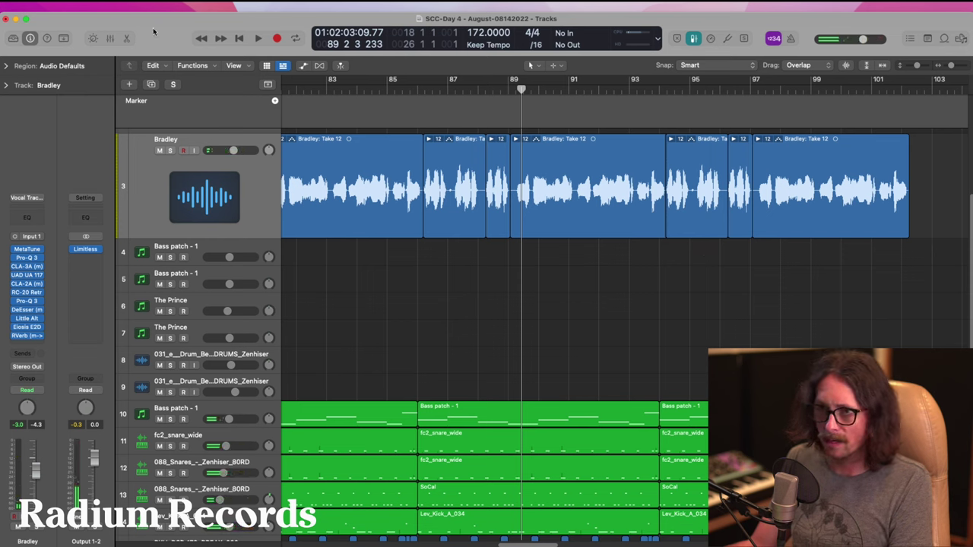
- Bring up the available preference categories for the application
{"action": "left_click", "coordinate": [51, 6]}
{"action": "mouse_move", "coordinate": [66, 38]}
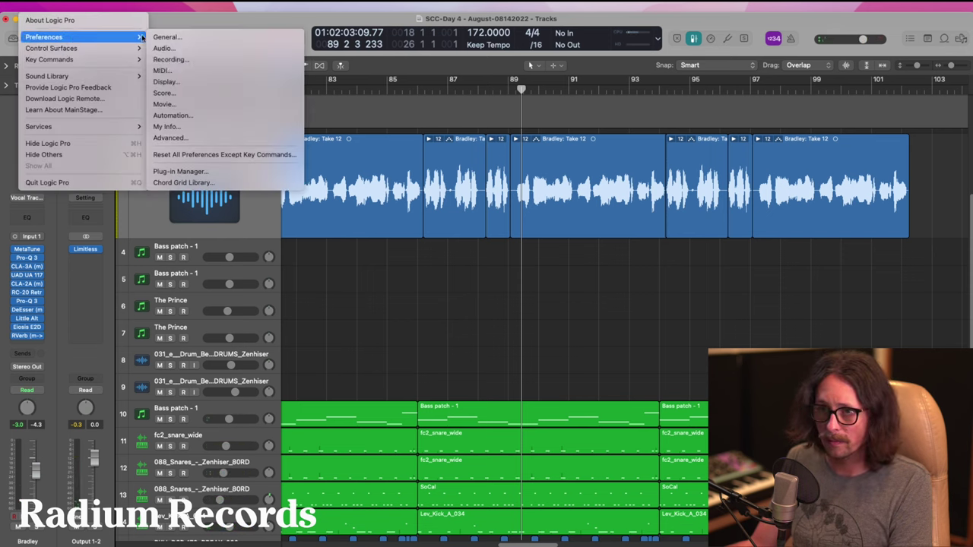
- Set the audio I/O buffer size to 512 samples and the output device to Universal Audio Thunderbolt
{"action": "left_click", "coordinate": [164, 48]}
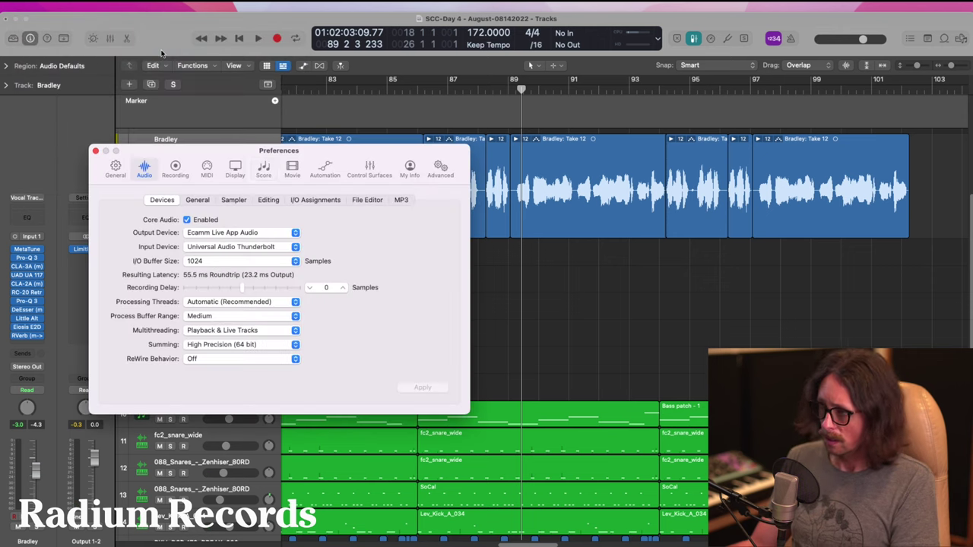
{"action": "left_click", "coordinate": [249, 265]}
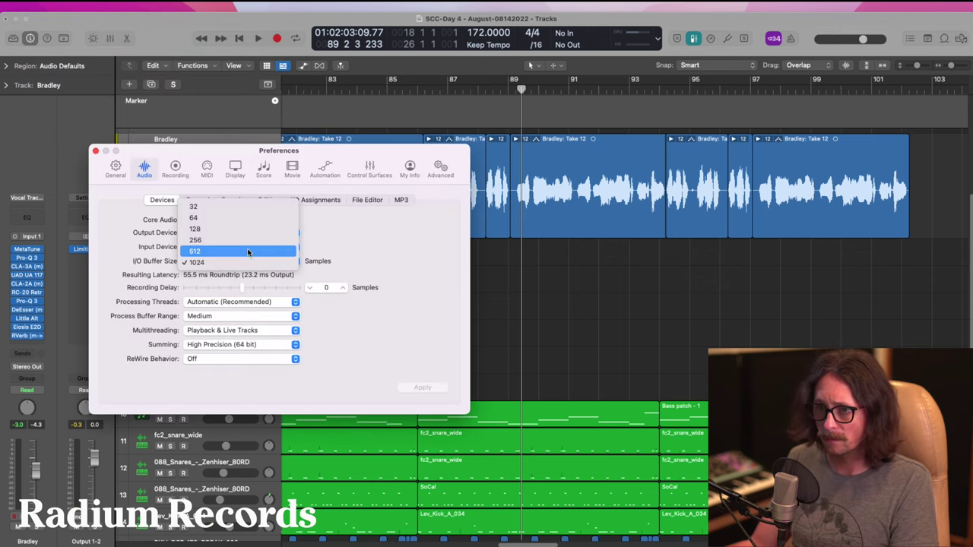
{"action": "left_click", "coordinate": [256, 250]}
{"action": "left_click", "coordinate": [256, 234]}
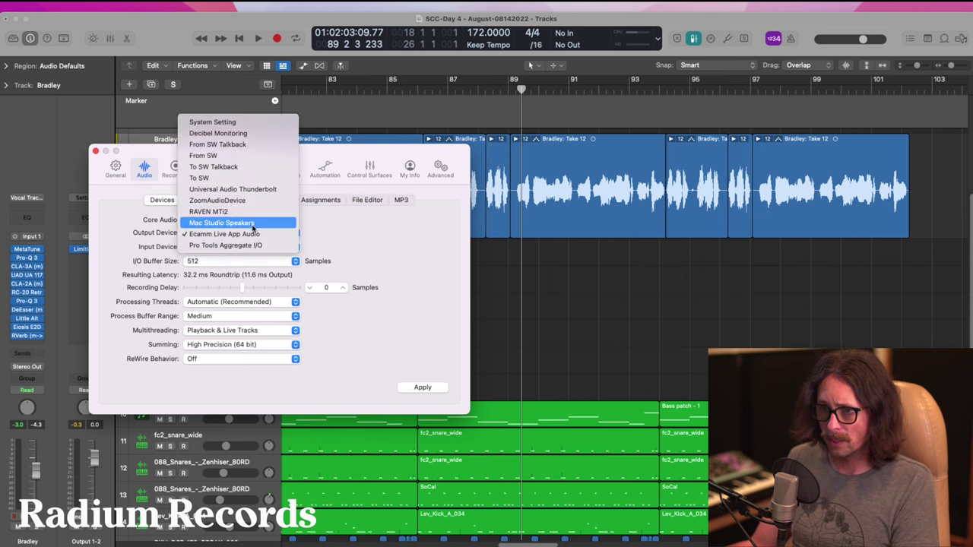
{"action": "left_click", "coordinate": [250, 188]}
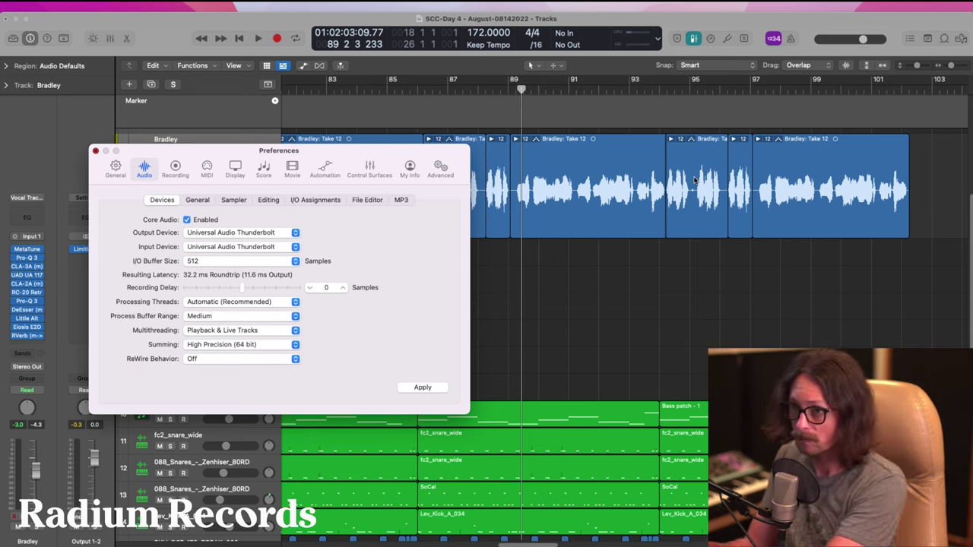
{"action": "key", "text": "super+w"}
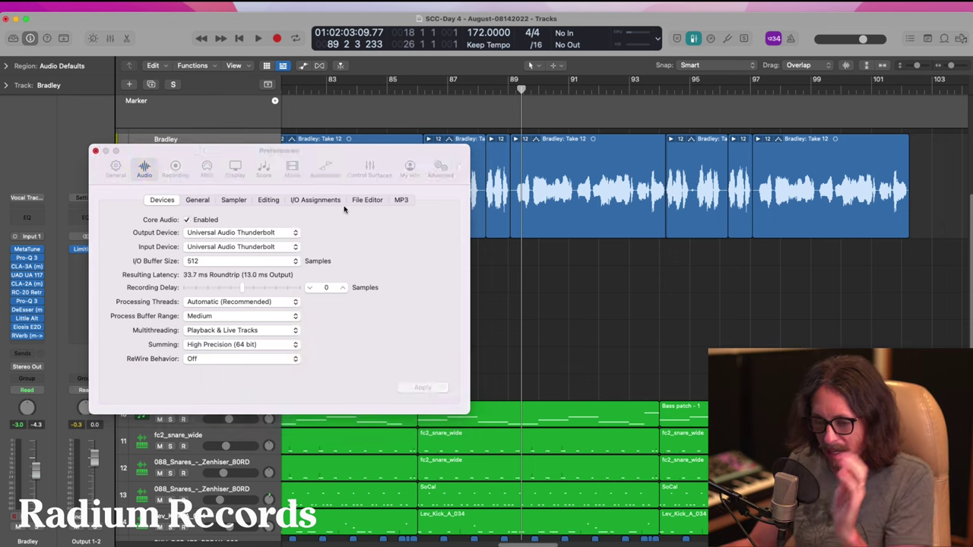
- Audition the vocal section from bar 89 briefly and switch the audio output device back to Ecamm Live App Audio
{"action": "key", "text": "space"}
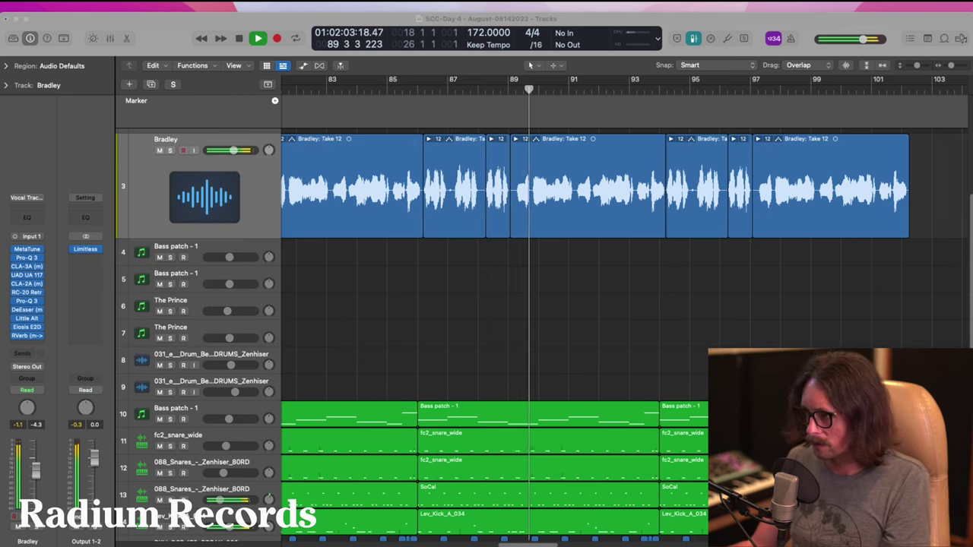
{"action": "key", "text": "space"}
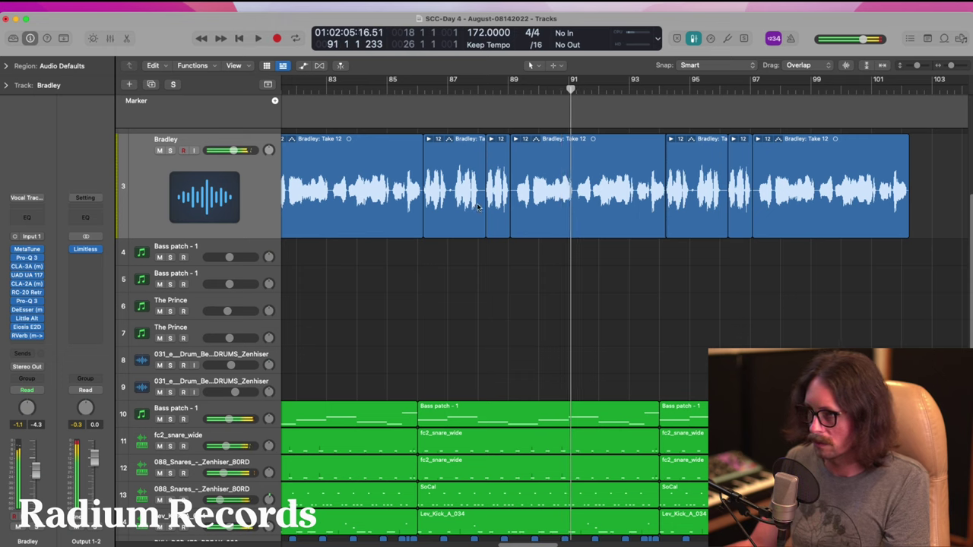
{"action": "key", "text": "super+comma"}
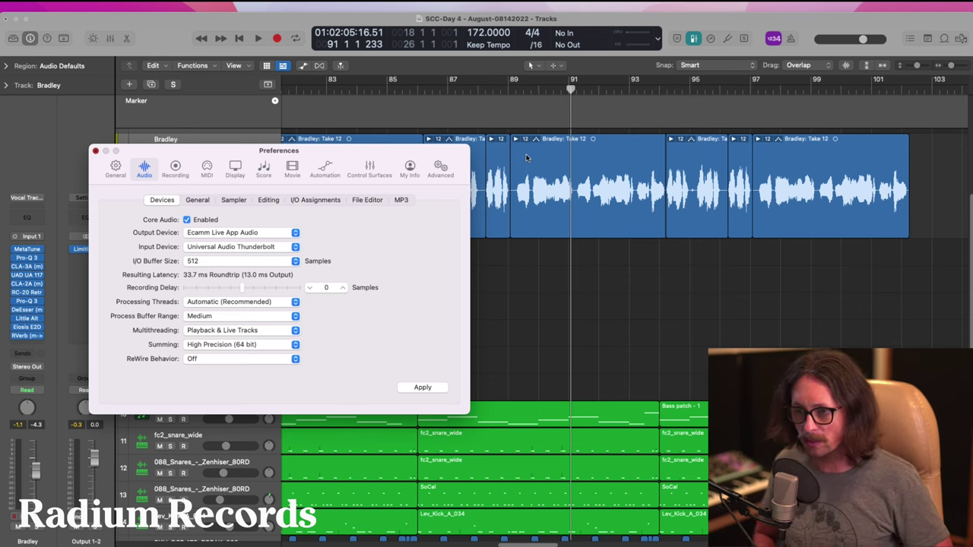
{"action": "key", "text": "super+w"}
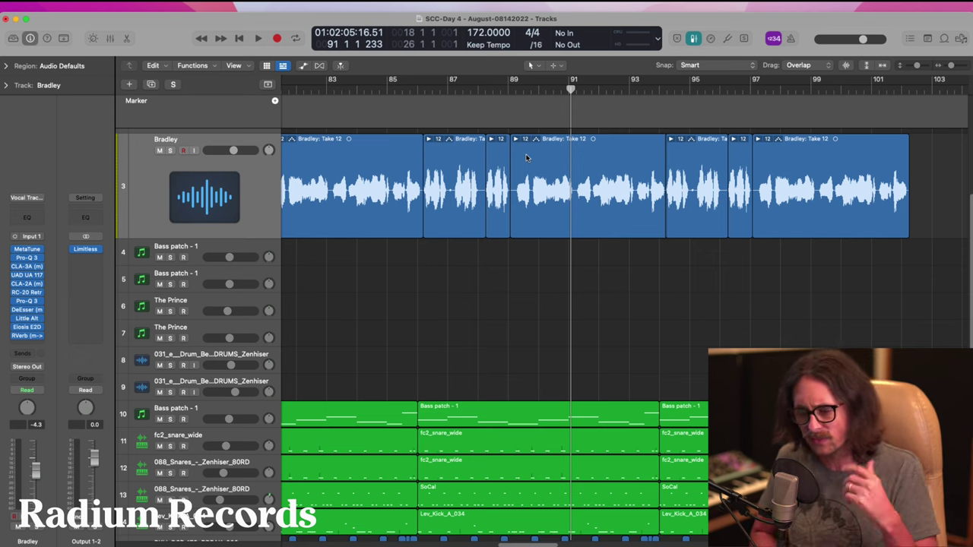
- Play the full arrangement from the beginning of the song
{"action": "left_click", "coordinate": [511, 273], "text": "ctrl+alt"}
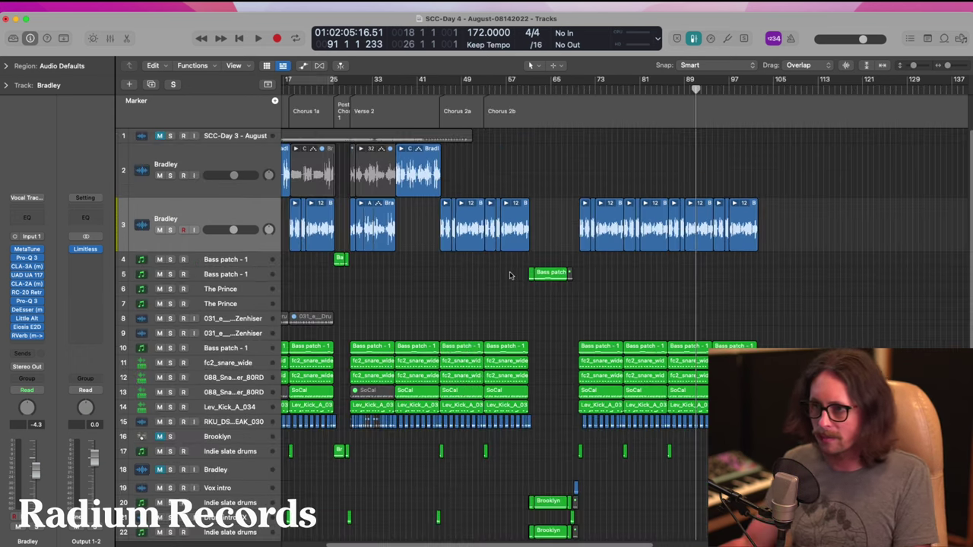
{"action": "left_click", "coordinate": [501, 303], "text": "ctrl+alt"}
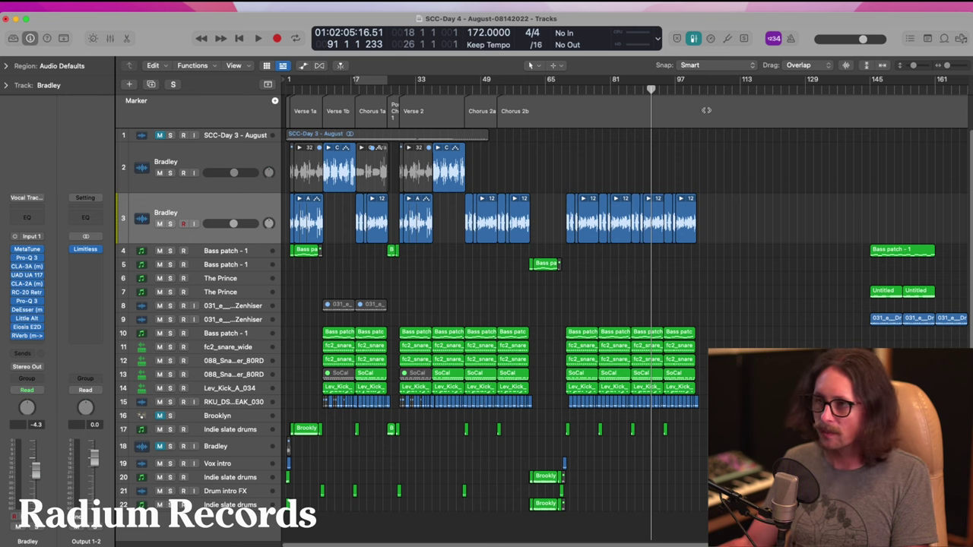
{"action": "left_click_drag", "start_coordinate": [695, 87], "coordinate": [248, 110]}
{"action": "scroll", "coordinate": [425, 213], "scroll_direction": "down", "scroll_amount": 1}
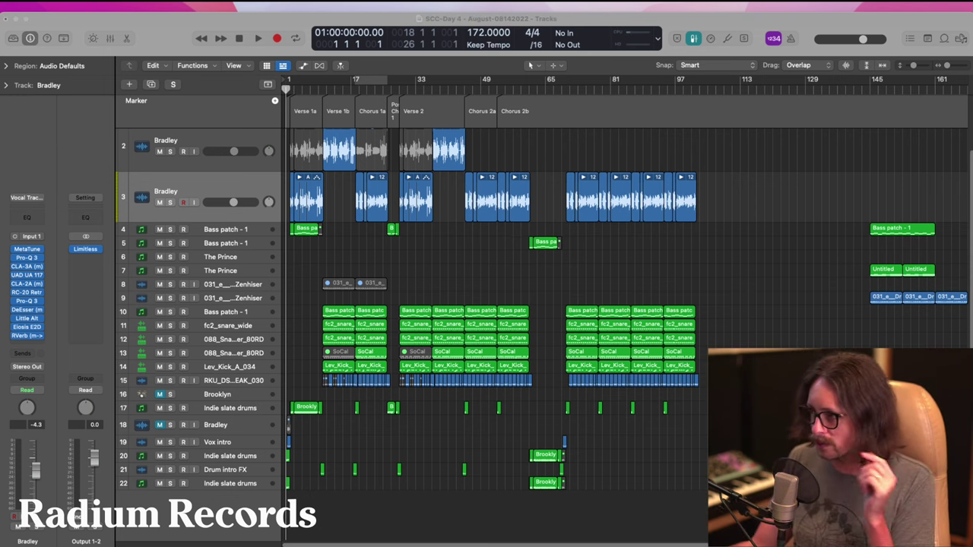
{"action": "key", "text": "space"}
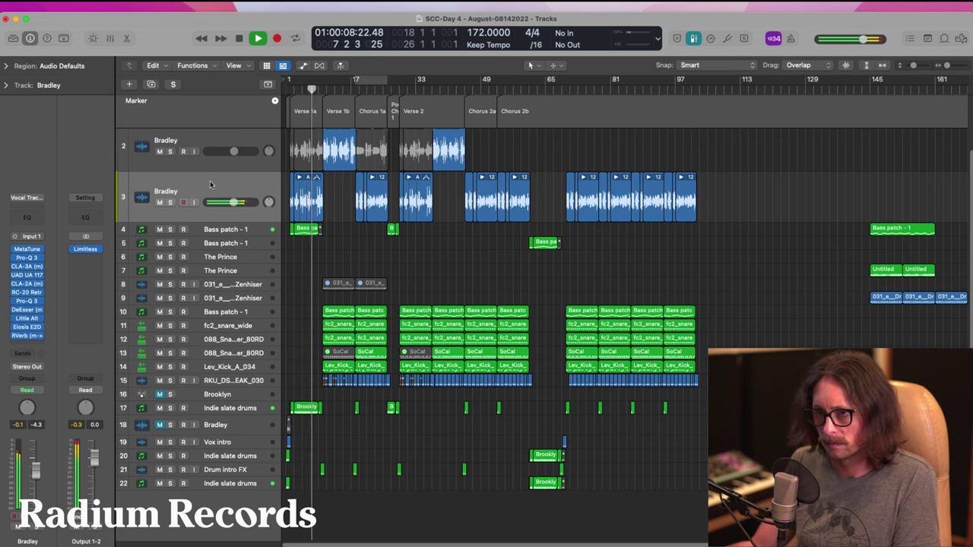
- Lower the volume of the vocal tracks 2 and 3, bringing track 3 to about -5.1 dB
{"action": "left_click_drag", "start_coordinate": [233, 203], "coordinate": [230, 203]}
{"action": "left_click_drag", "start_coordinate": [233, 151], "coordinate": [221, 157]}
{"action": "left_click_drag", "start_coordinate": [232, 202], "coordinate": [233, 202]}
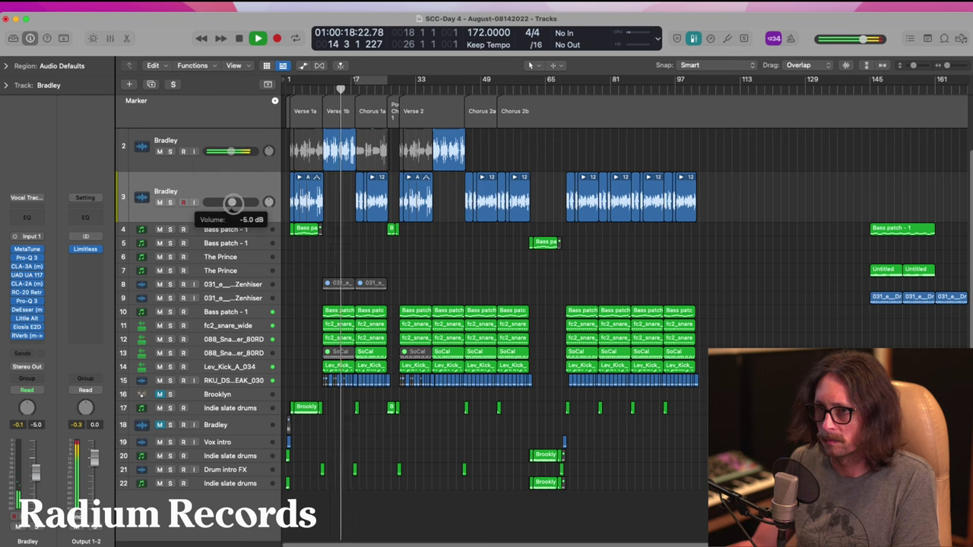
{"action": "left_click_drag", "start_coordinate": [232, 202], "coordinate": [232, 203]}
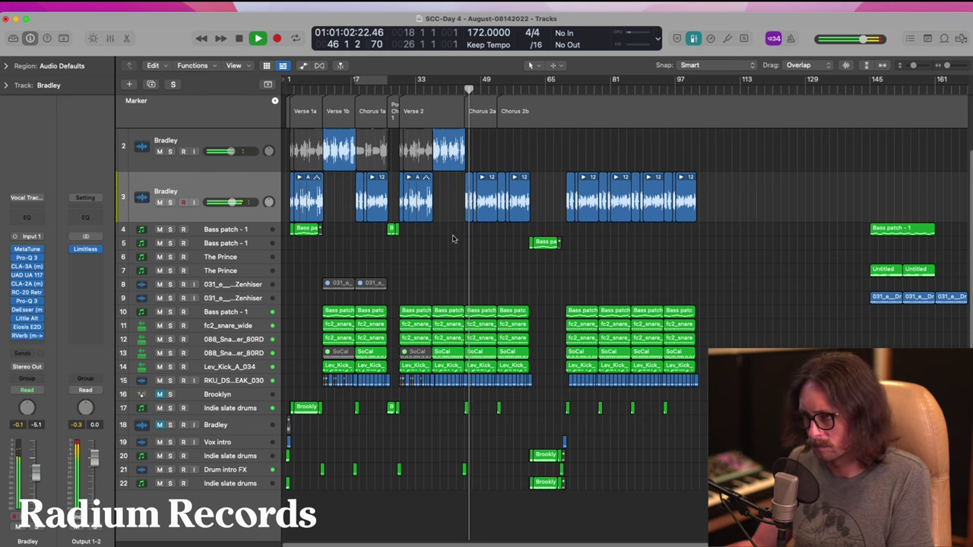
- Copy the two muted 031_e drum beat regions on track 8 from Verse 1b and Chorus 1a to Chorus 2a and 2b
{"action": "left_click_drag", "start_coordinate": [436, 320], "coordinate": [537, 515]}
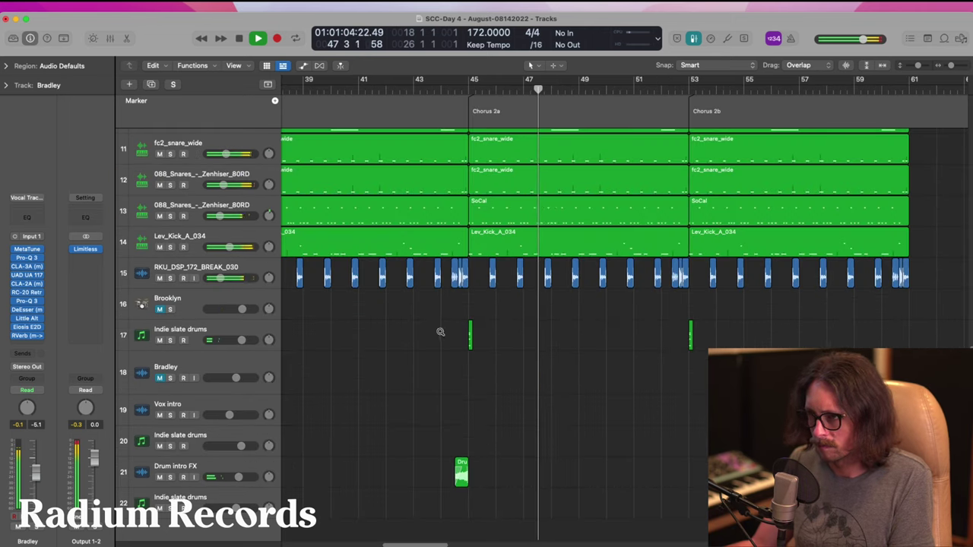
{"action": "left_click_drag", "start_coordinate": [439, 332], "coordinate": [530, 513]}
{"action": "left_click", "coordinate": [523, 343]}
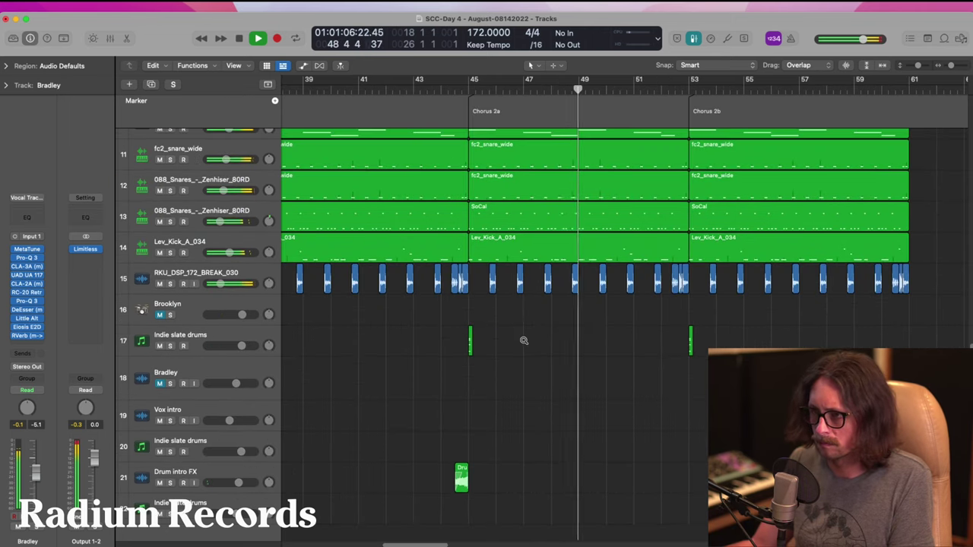
{"action": "left_click", "coordinate": [524, 342]}
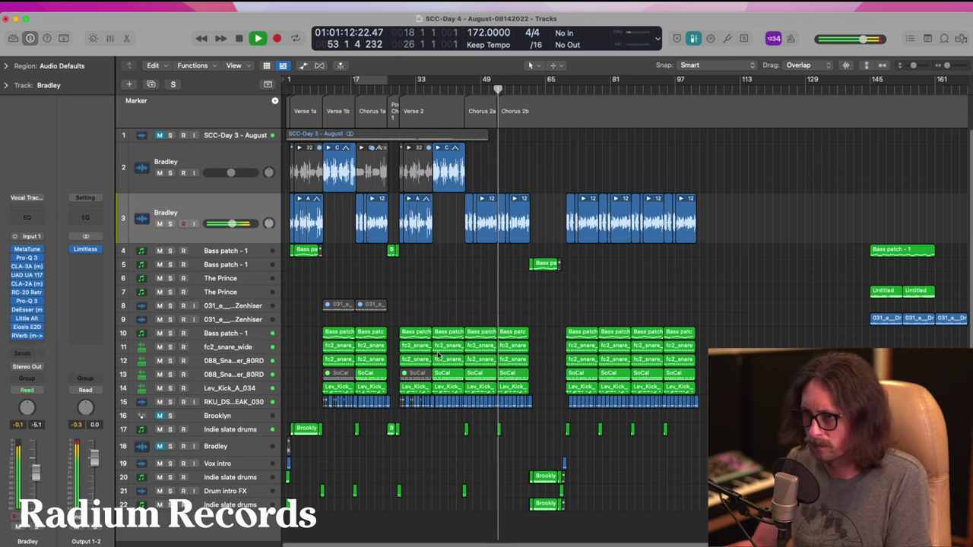
{"action": "left_click_drag", "start_coordinate": [312, 289], "coordinate": [515, 308]}
{"action": "left_click", "coordinate": [373, 329]}
{"action": "left_click", "coordinate": [371, 318]}
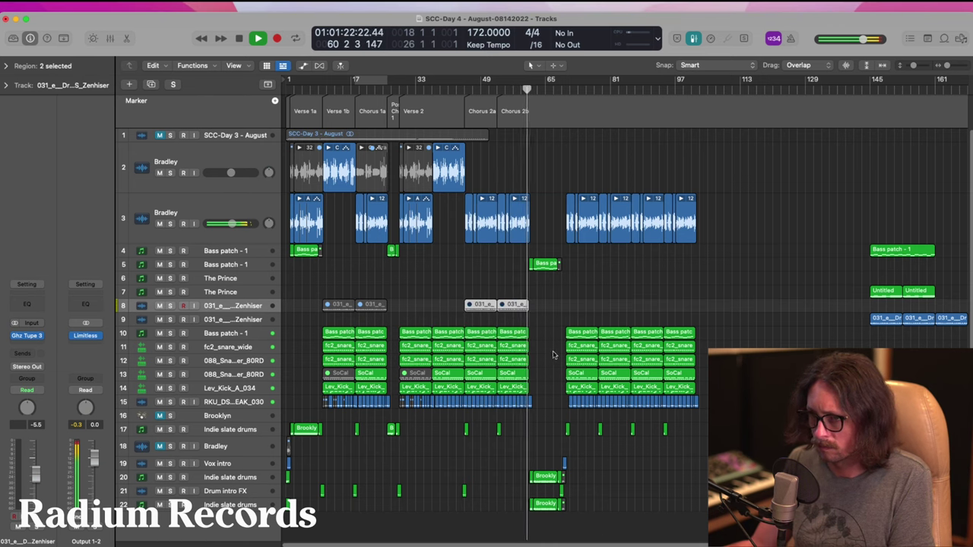
- Copy the two drum beat regions on track 8 to bar 70, unmuted, and repeat them up to bar 102
{"action": "left_click", "coordinate": [447, 303]}
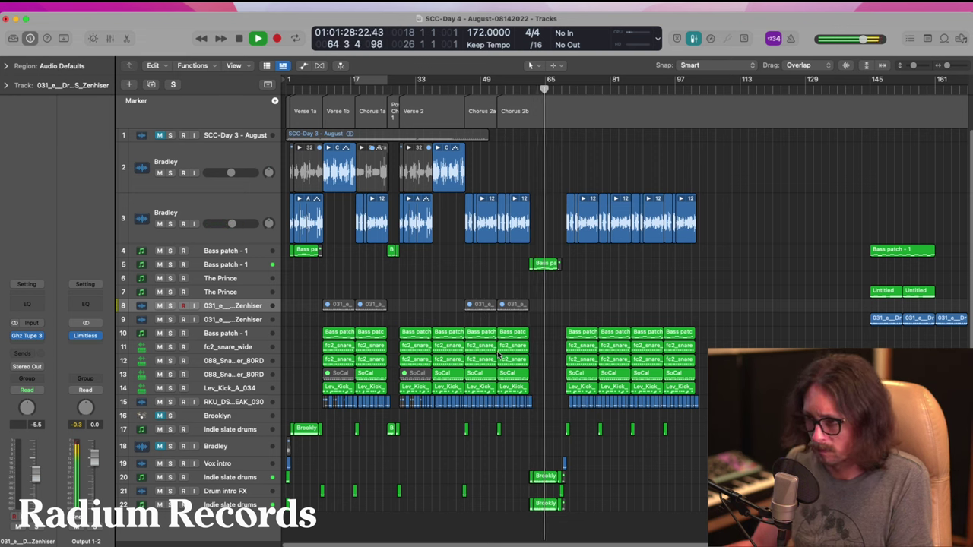
{"action": "left_click", "coordinate": [524, 307]}
{"action": "left_click_drag", "start_coordinate": [486, 308], "coordinate": [582, 311]}
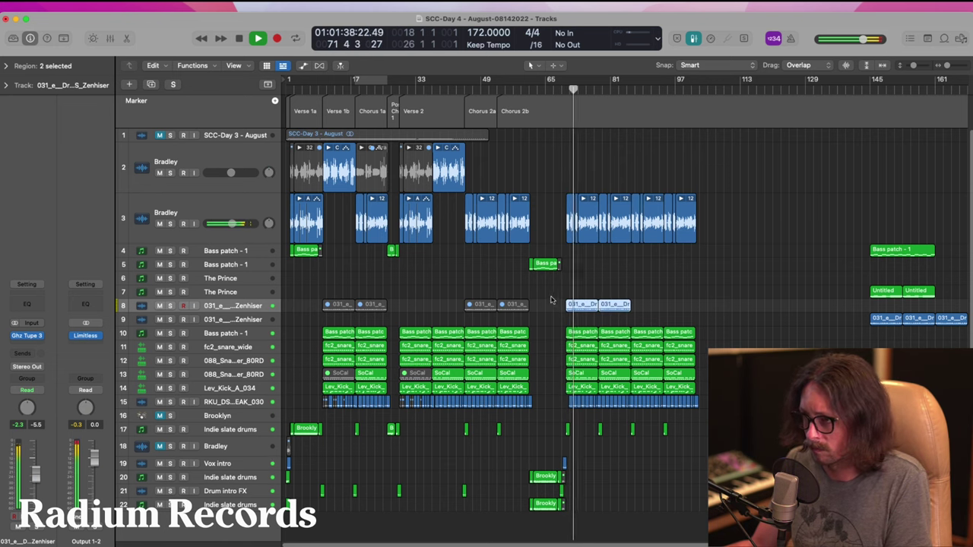
{"action": "left_click_drag", "start_coordinate": [565, 295], "coordinate": [699, 460]}
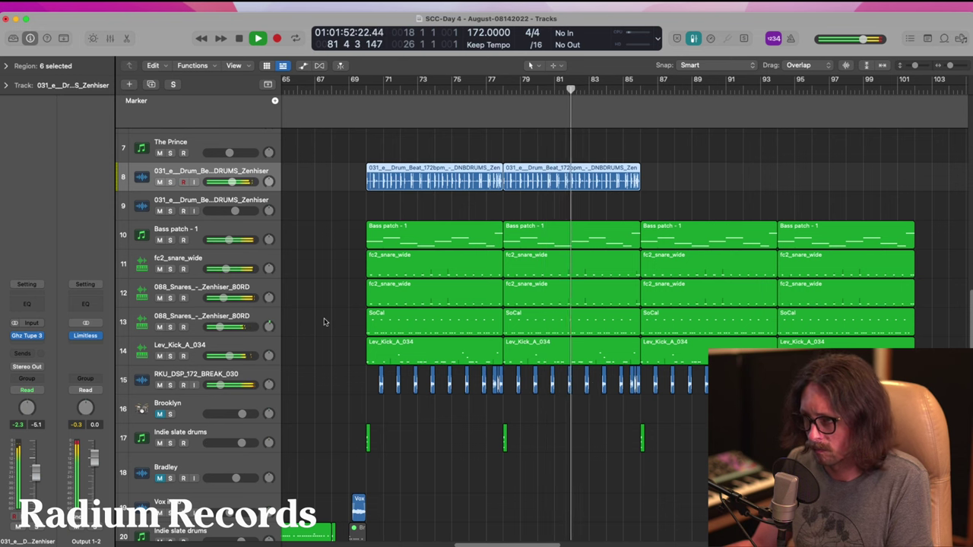
{"action": "key", "text": "super+r"}
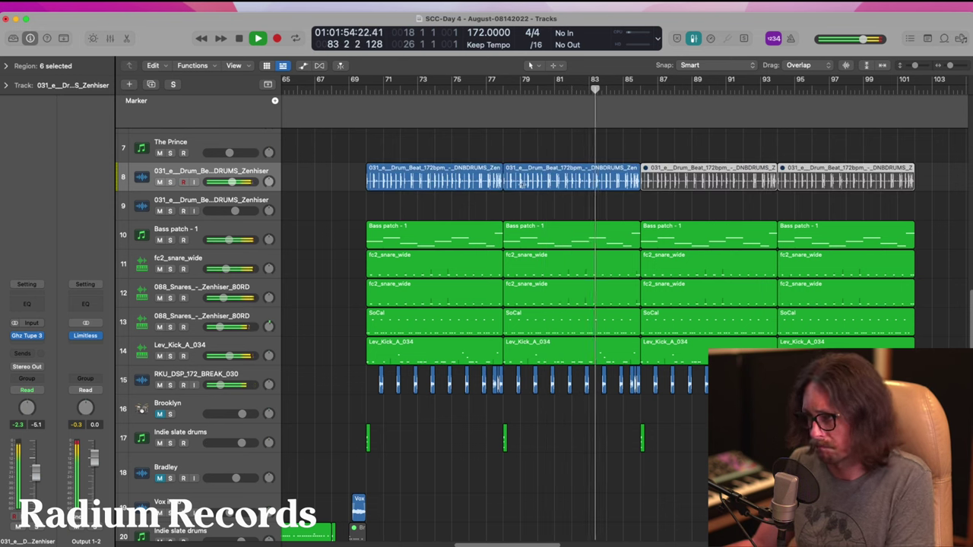
- Mute the snare, SoCal and kick regions on tracks 11 to 14 between bars 86 and 94
{"action": "left_click", "coordinate": [706, 271]}
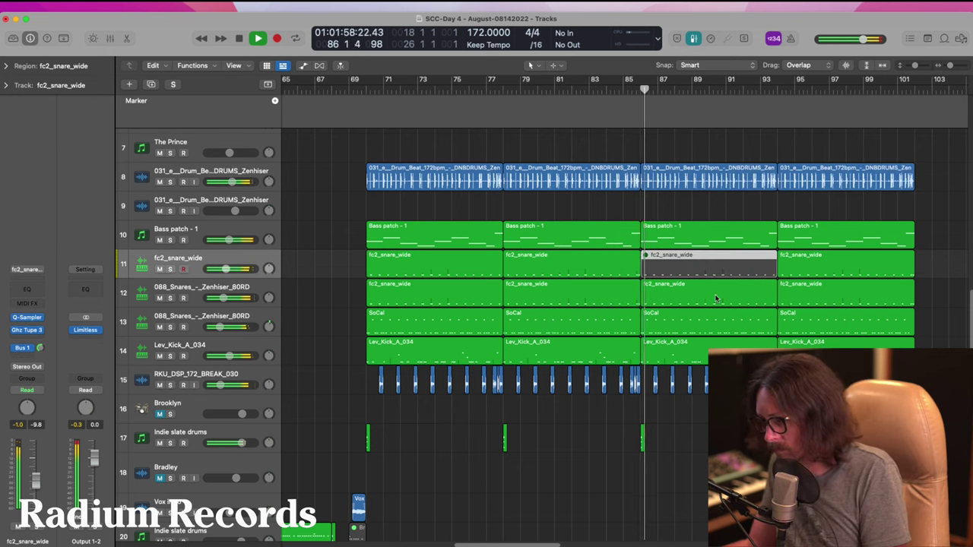
{"action": "left_click", "coordinate": [715, 298]}
{"action": "key", "text": "ctrl+m"}
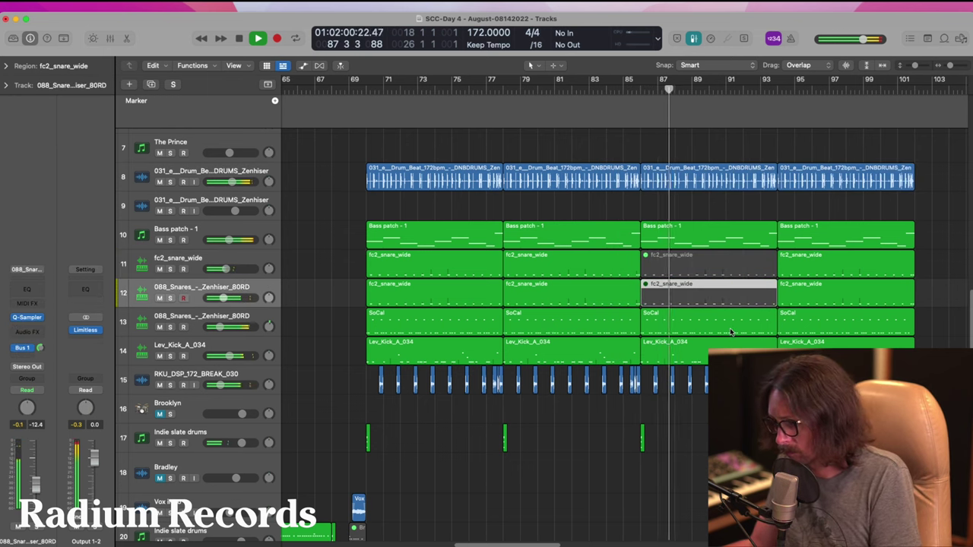
{"action": "left_click", "coordinate": [730, 332]}
{"action": "key", "text": "ctrl+m"}
{"action": "left_click", "coordinate": [734, 354]}
{"action": "key", "text": "ctrl+m"}
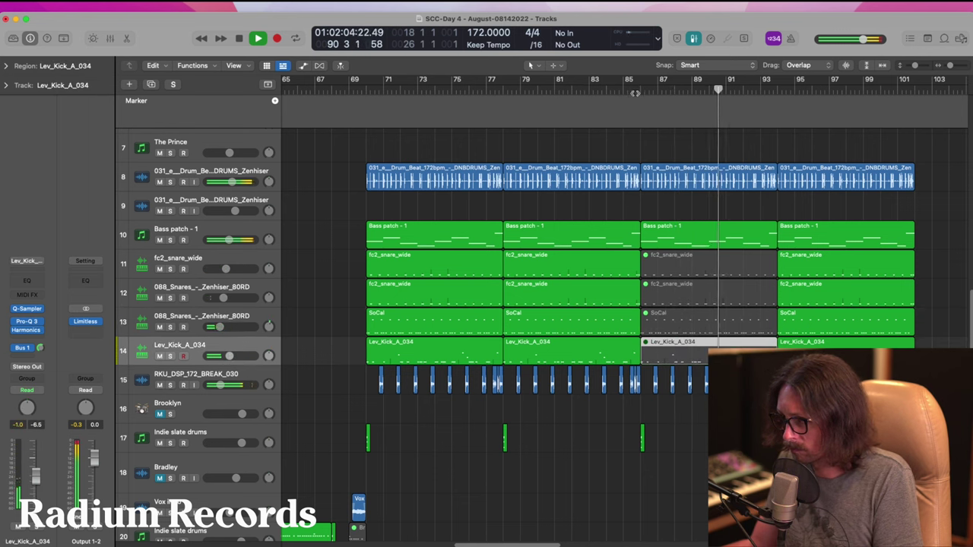
- Stop playback and delete all vocal regions on track 3 from bar 86 onward
{"action": "scroll", "coordinate": [692, 257], "scroll_direction": "up", "scroll_amount": 10}
{"action": "left_click_drag", "start_coordinate": [616, 256], "coordinate": [704, 438]}
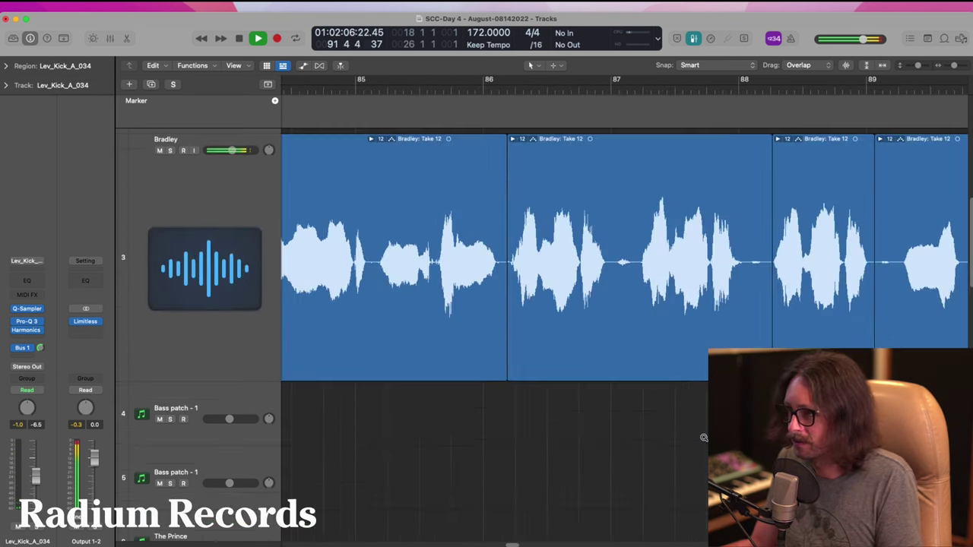
{"action": "left_click", "coordinate": [597, 456], "text": "ctrl+alt"}
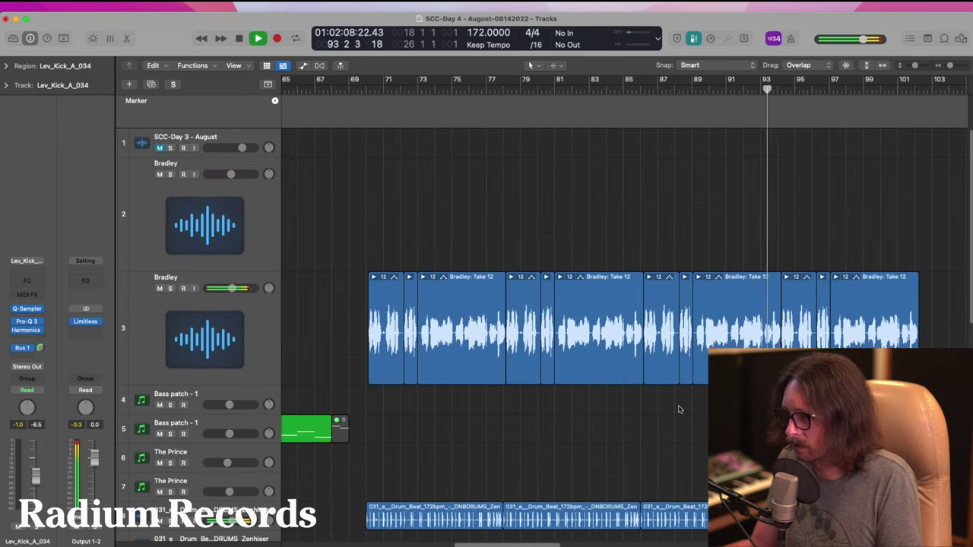
{"action": "key", "text": "space"}
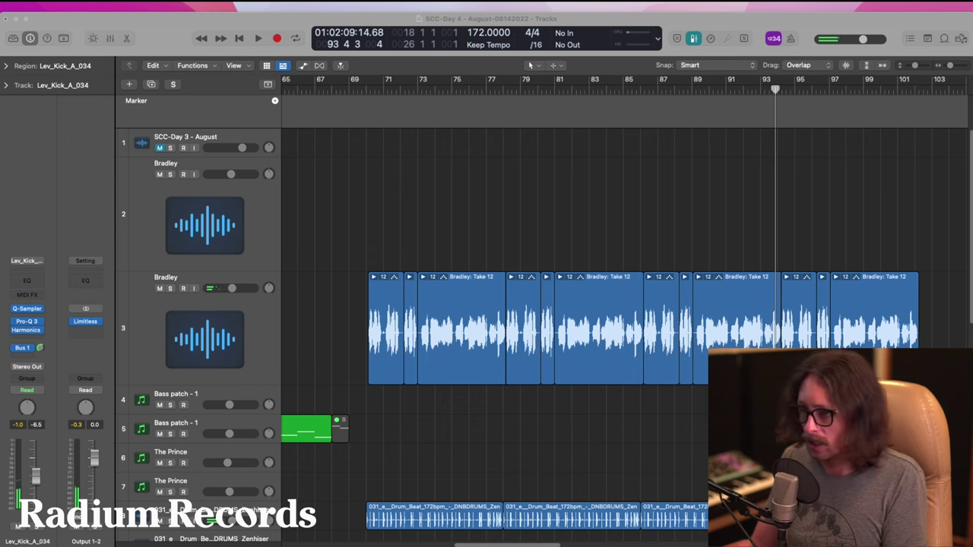
{"action": "left_click", "coordinate": [506, 463]}
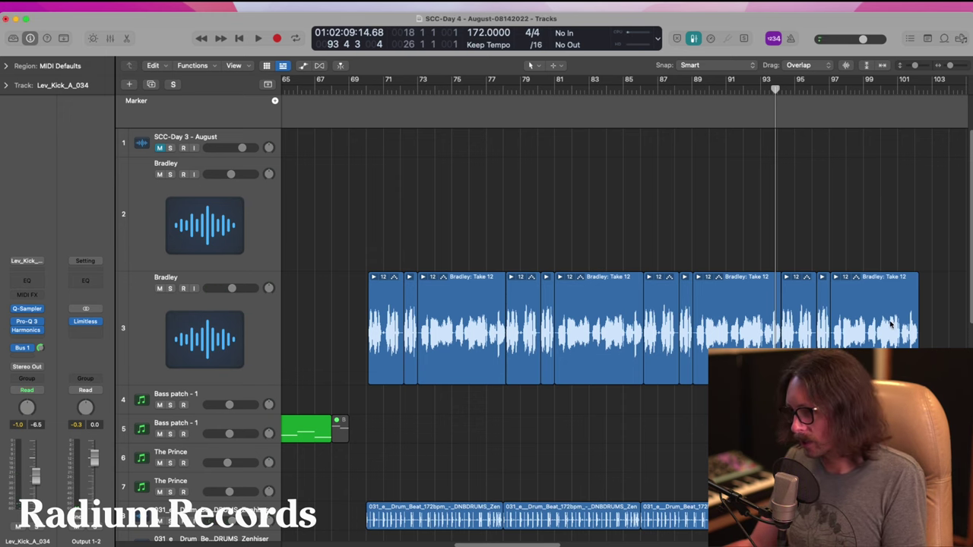
{"action": "left_click_drag", "start_coordinate": [940, 310], "coordinate": [719, 339]}
{"action": "scroll", "coordinate": [700, 334], "scroll_direction": "down", "scroll_amount": 3}
{"action": "left_click_drag", "start_coordinate": [648, 318], "coordinate": [866, 216]}
{"action": "key", "text": "Delete"}
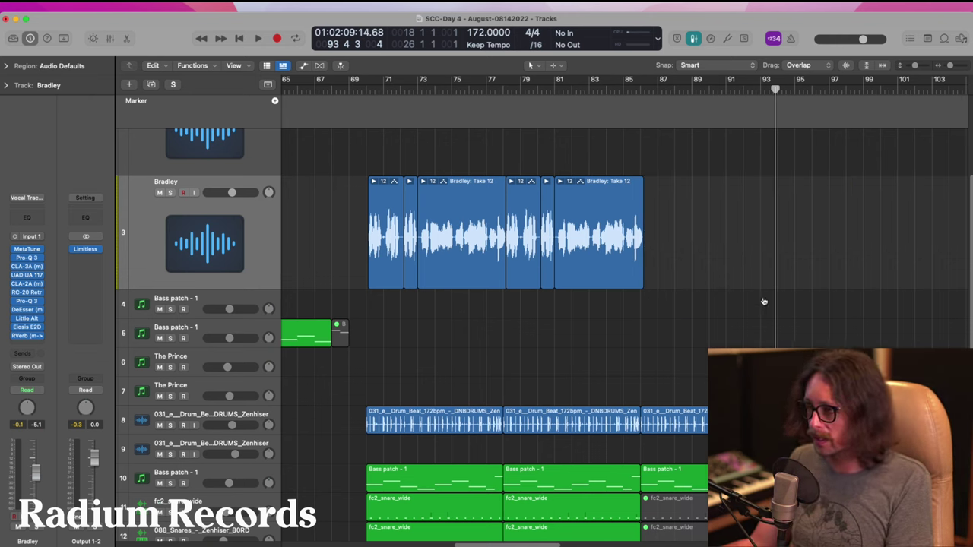
- Copy the drum beat region at bar 70 on track 8 to bar 61, undoing the move that left no original
{"action": "left_click", "coordinate": [630, 315], "text": "ctrl+alt"}
{"action": "left_click_drag", "start_coordinate": [451, 247], "coordinate": [874, 465]}
{"action": "left_click_drag", "start_coordinate": [481, 253], "coordinate": [419, 226]}
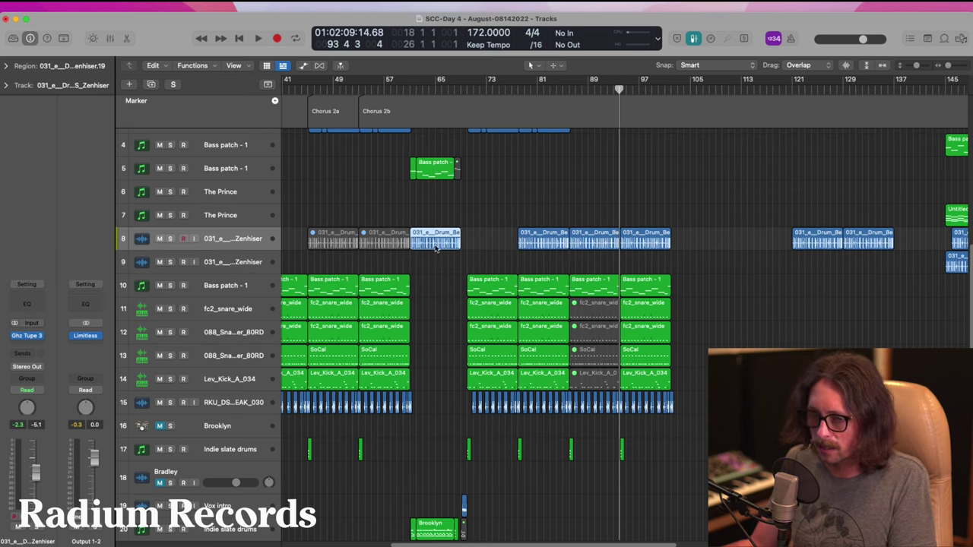
{"action": "key", "text": "super+z"}
{"action": "left_click_drag", "start_coordinate": [497, 241], "coordinate": [439, 243]}
- Mute the Brooklyn drum regions after Chorus 2b on the Indie slate drums tracks 20 and 22
{"action": "scroll", "coordinate": [448, 343], "scroll_direction": "down", "scroll_amount": 4}
{"action": "left_click_drag", "start_coordinate": [385, 408], "coordinate": [454, 493]}
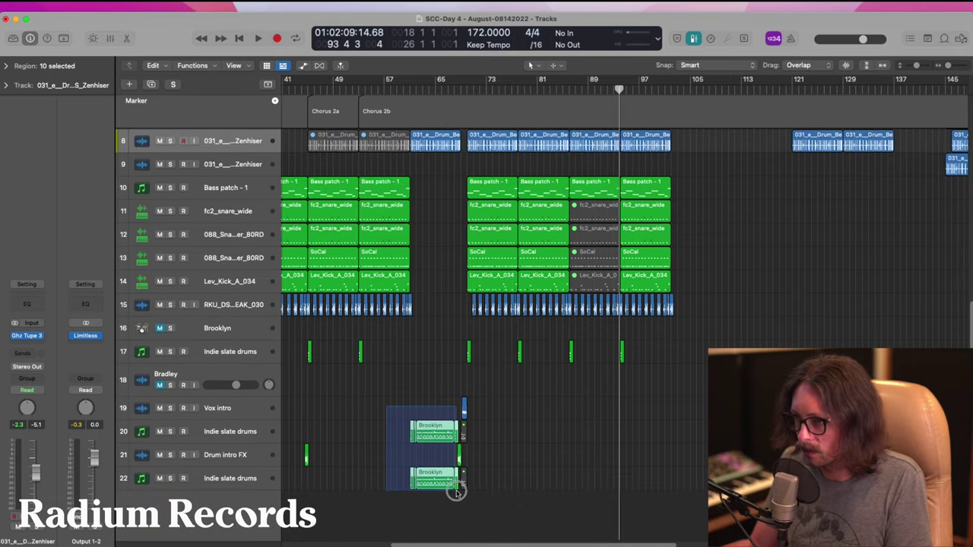
{"action": "left_click_drag", "start_coordinate": [455, 493], "coordinate": [455, 493]}
- Play the song from about bar 59 through the transition out of Chorus 2b
{"action": "scroll", "coordinate": [415, 139], "scroll_direction": "up", "scroll_amount": 6}
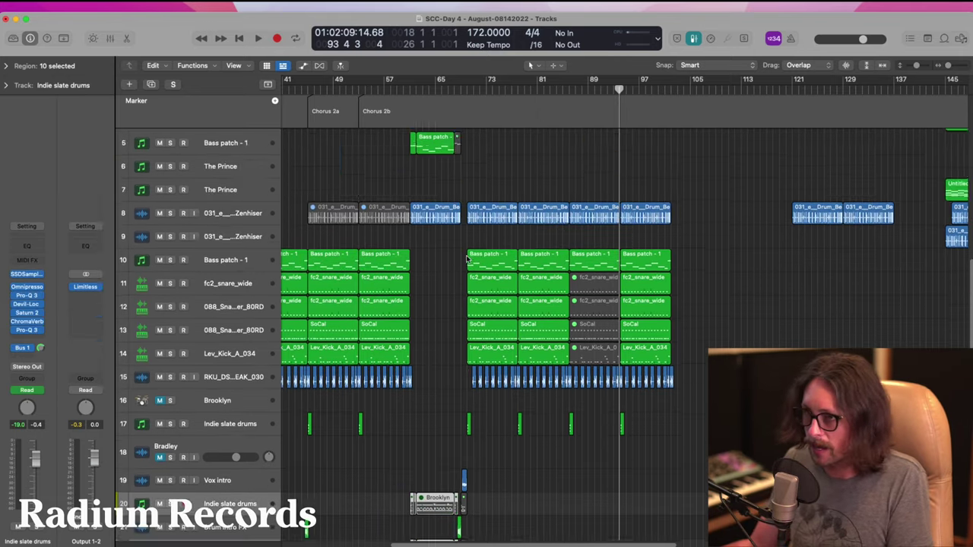
{"action": "left_click", "coordinate": [397, 87]}
{"action": "key", "text": "space"}
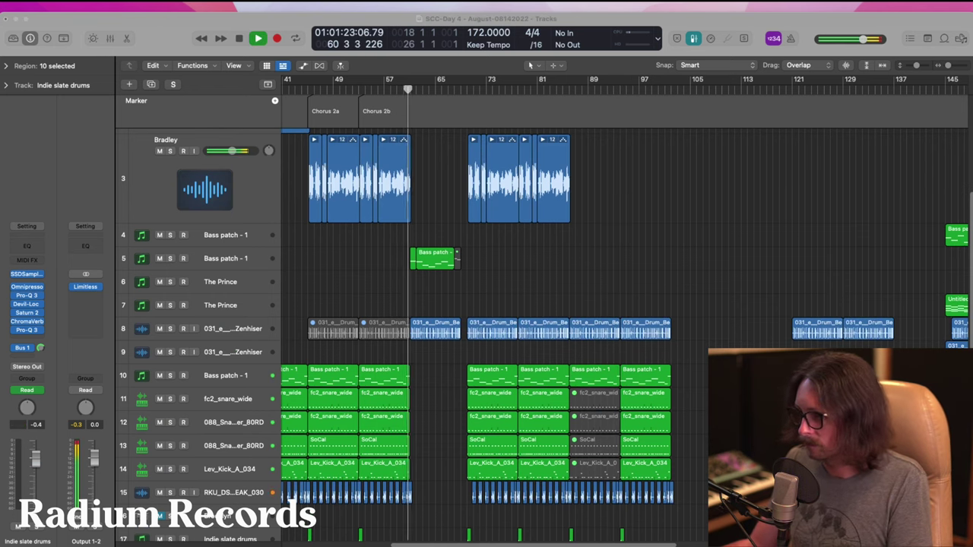
- Mute the four drum beat regions on track 8 between bars 70 and 102
{"action": "left_click", "coordinate": [500, 347]}
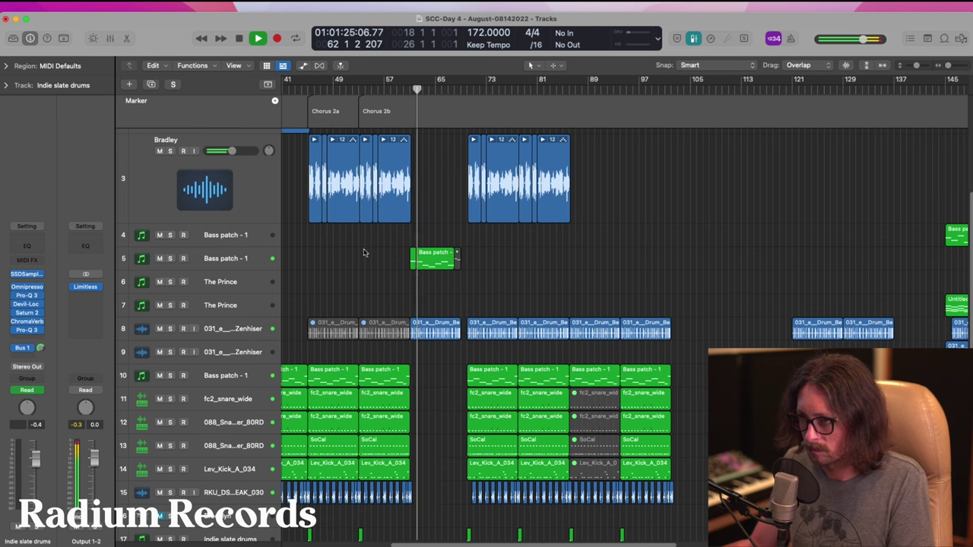
{"action": "left_click", "coordinate": [254, 325]}
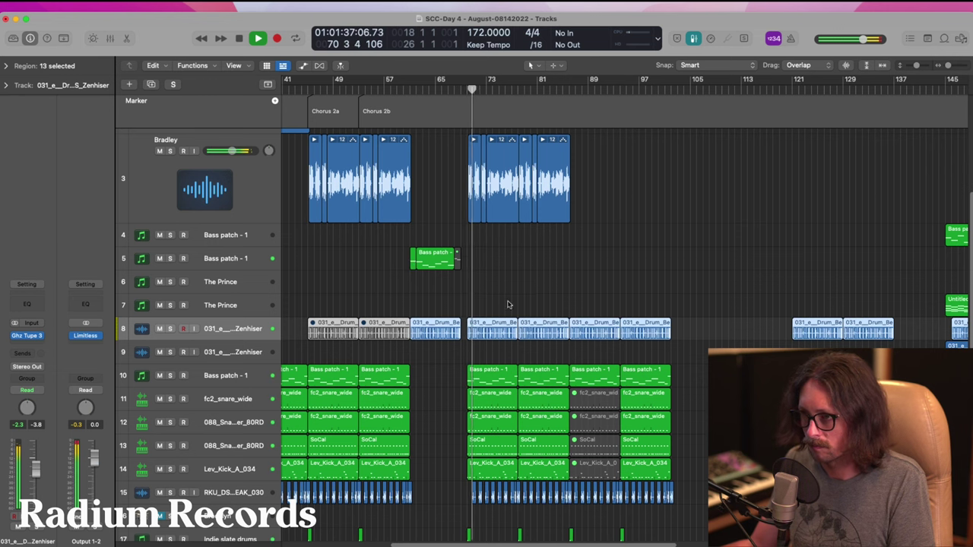
{"action": "left_click_drag", "start_coordinate": [509, 302], "coordinate": [658, 336]}
{"action": "key", "text": "ctrl+m"}
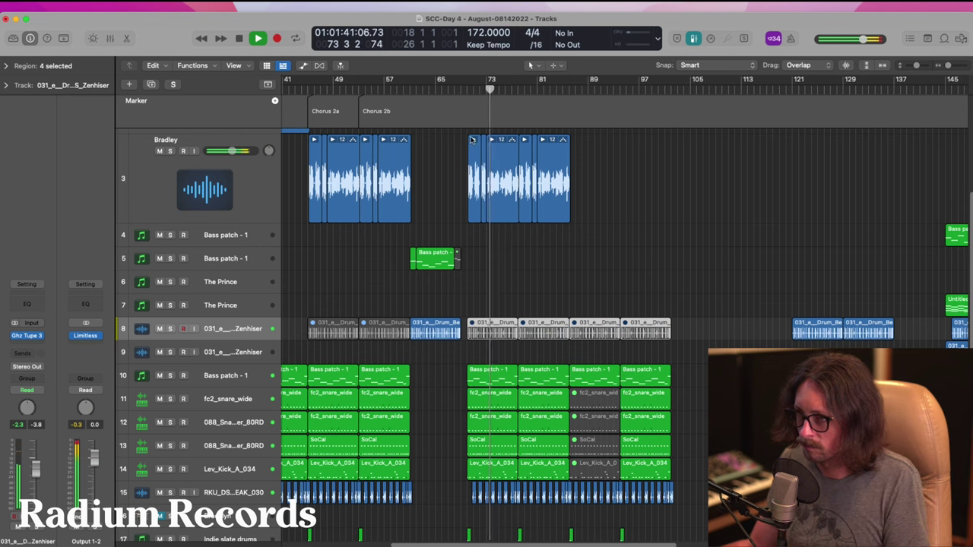
- Loop bars 61 to 70, listen to the section after Chorus 2b, and stop playback
{"action": "left_click_drag", "start_coordinate": [414, 79], "coordinate": [466, 131]}
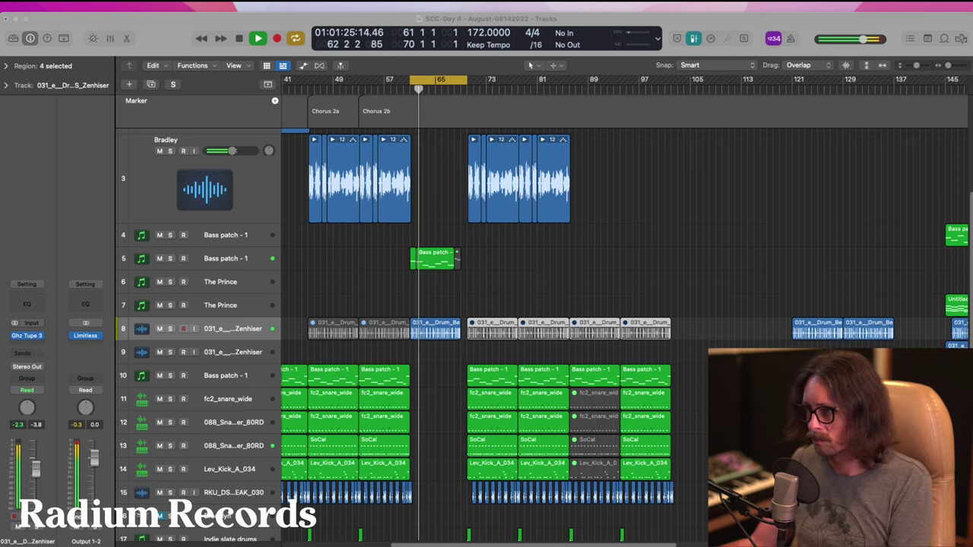
{"action": "left_click", "coordinate": [786, 297]}
{"action": "key", "text": "space"}
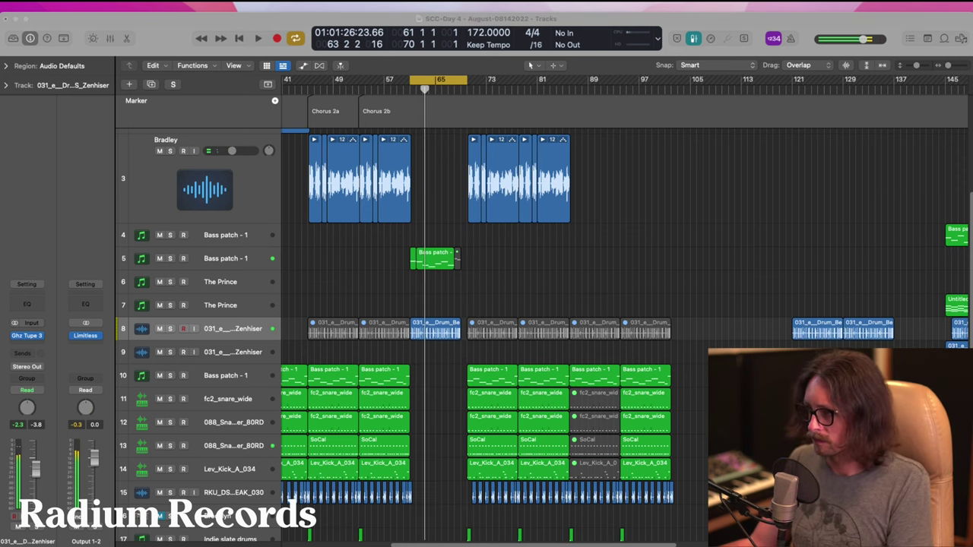
- Extend the cycle range to cover the arrangement from bar 1 to bar 103
{"action": "key", "text": "z"}
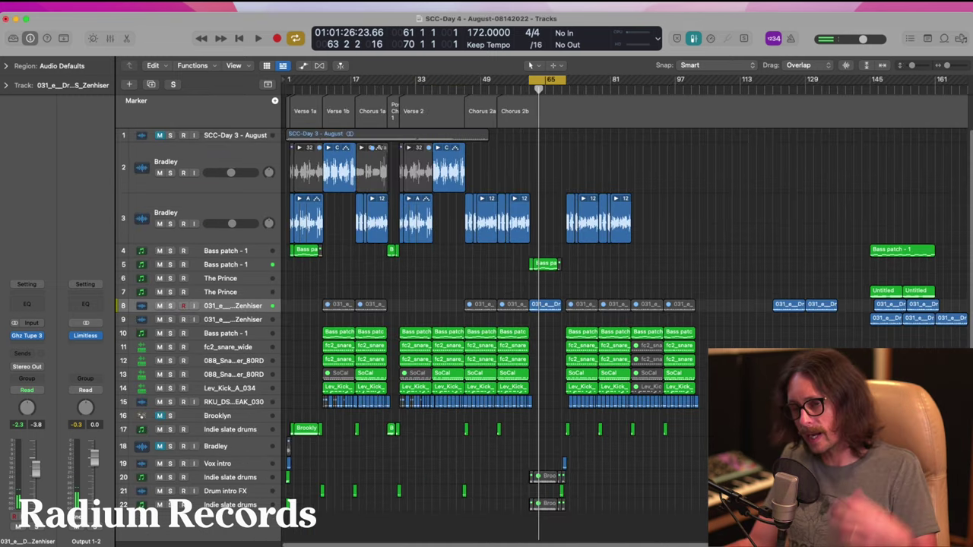
{"action": "key", "text": "z"}
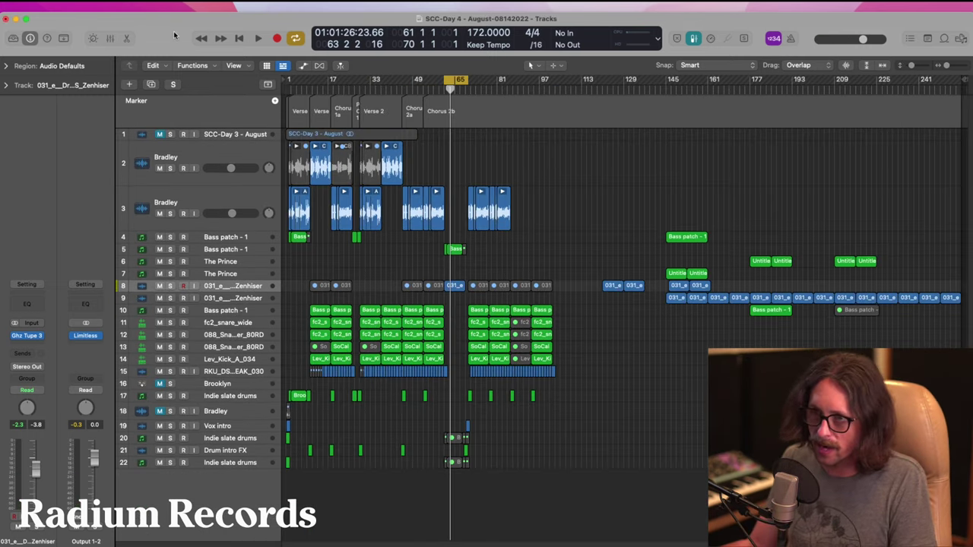
{"action": "key", "text": "super+Tab"}
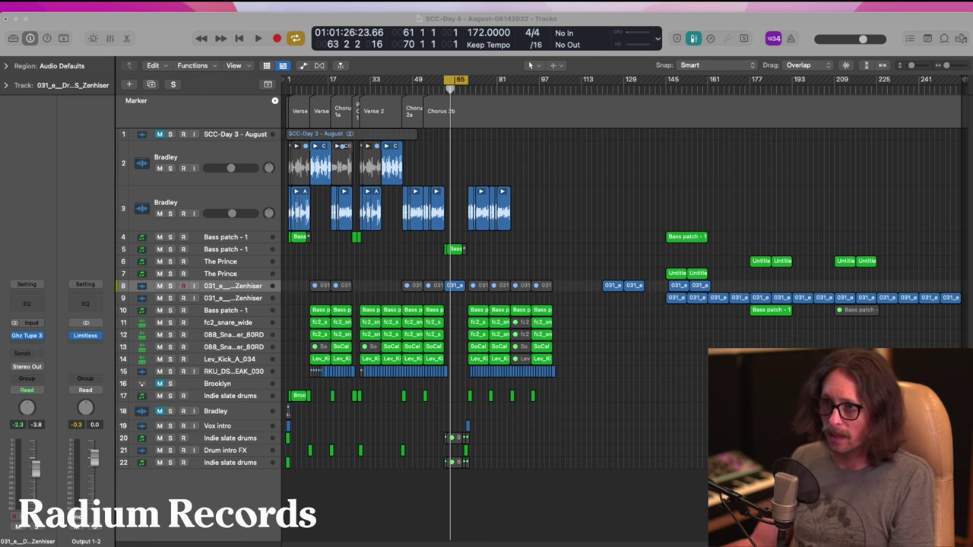
{"action": "left_click_drag", "start_coordinate": [446, 79], "coordinate": [288, 79]}
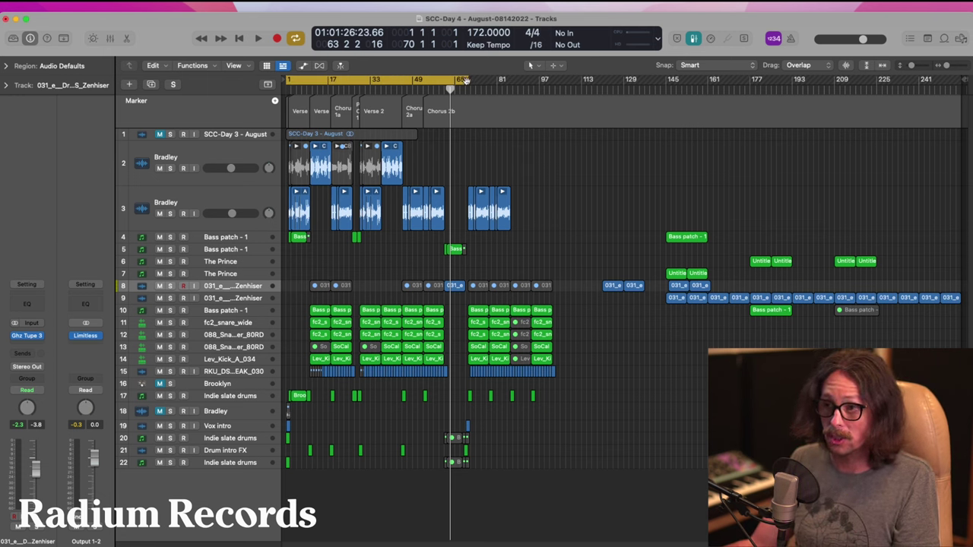
{"action": "left_click_drag", "start_coordinate": [465, 81], "coordinate": [555, 153]}
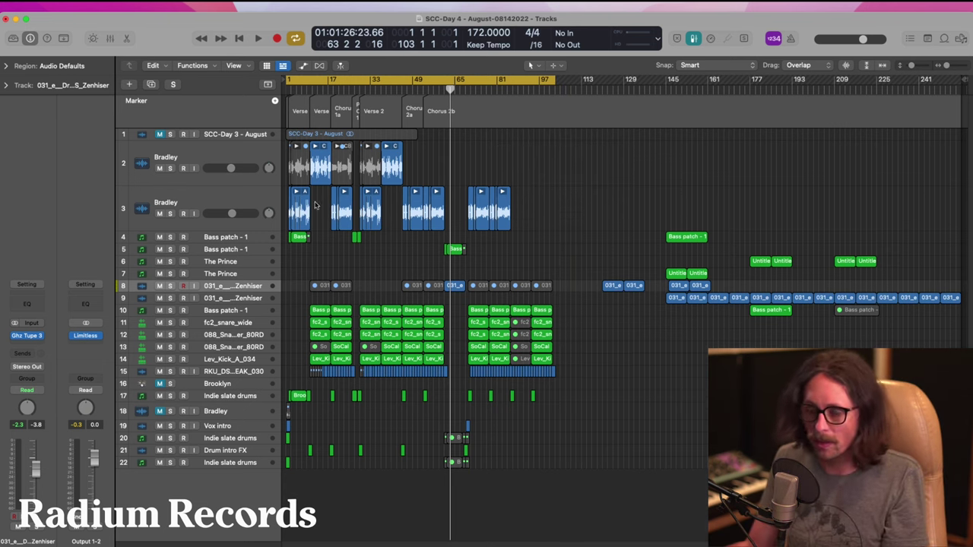
{"action": "left_click_drag", "start_coordinate": [373, 152], "coordinate": [307, 312]}
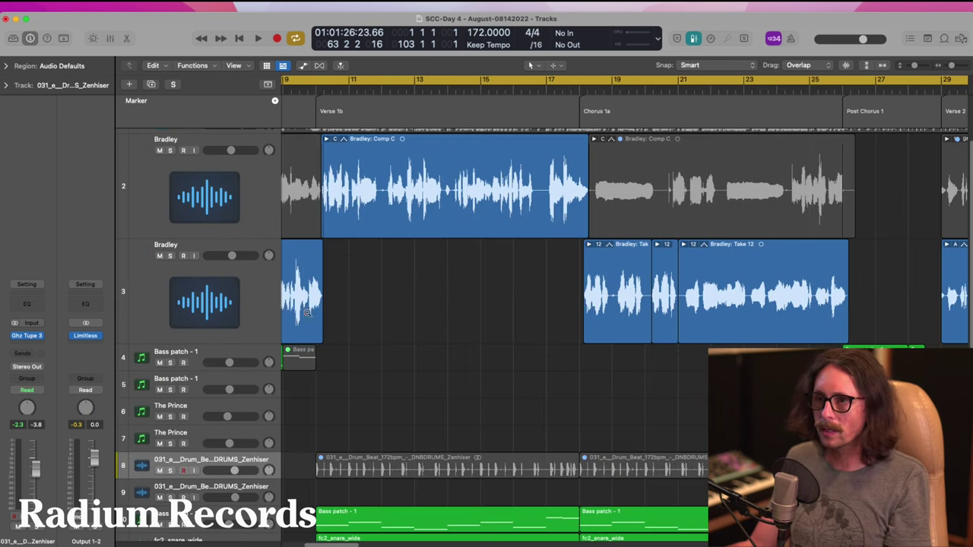
{"action": "left_click", "coordinate": [597, 137]}
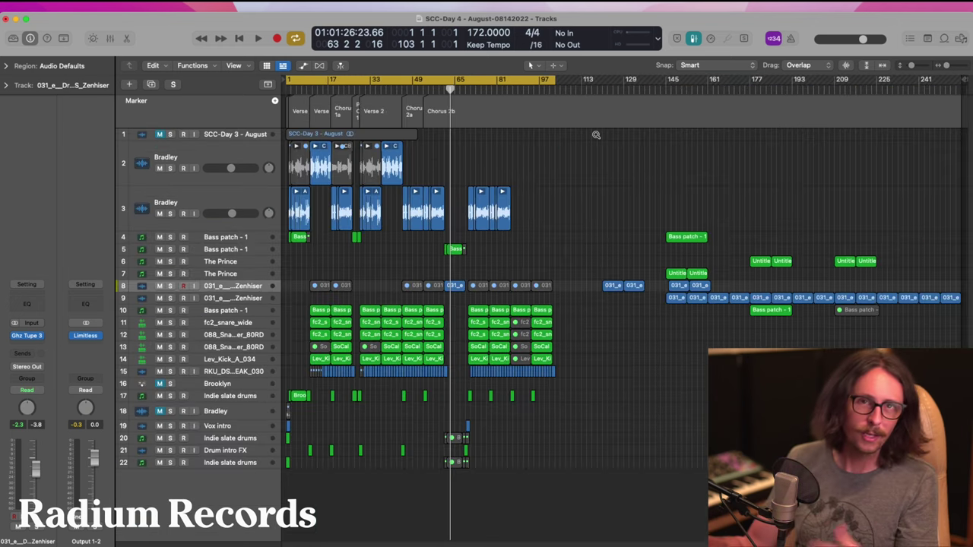
{"action": "left_click_drag", "start_coordinate": [311, 165], "coordinate": [421, 391]}
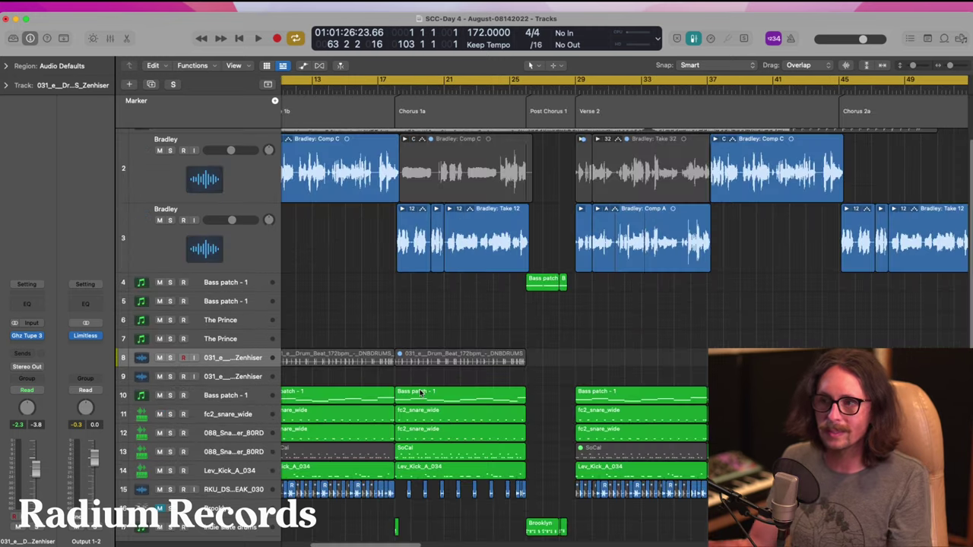
{"action": "left_click", "coordinate": [489, 404]}
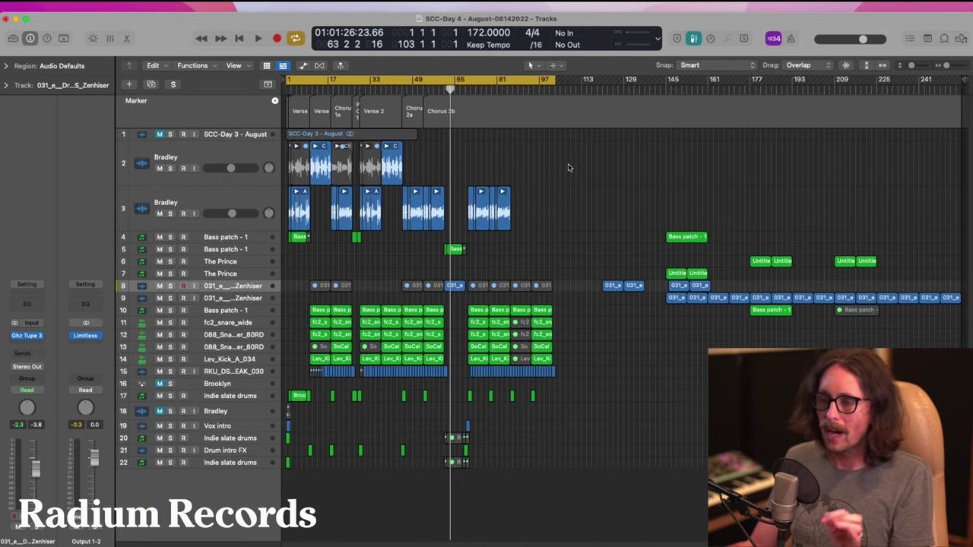
{"action": "left_click", "coordinate": [531, 90]}
{"action": "left_click_drag", "start_coordinate": [531, 91], "coordinate": [507, 190]}
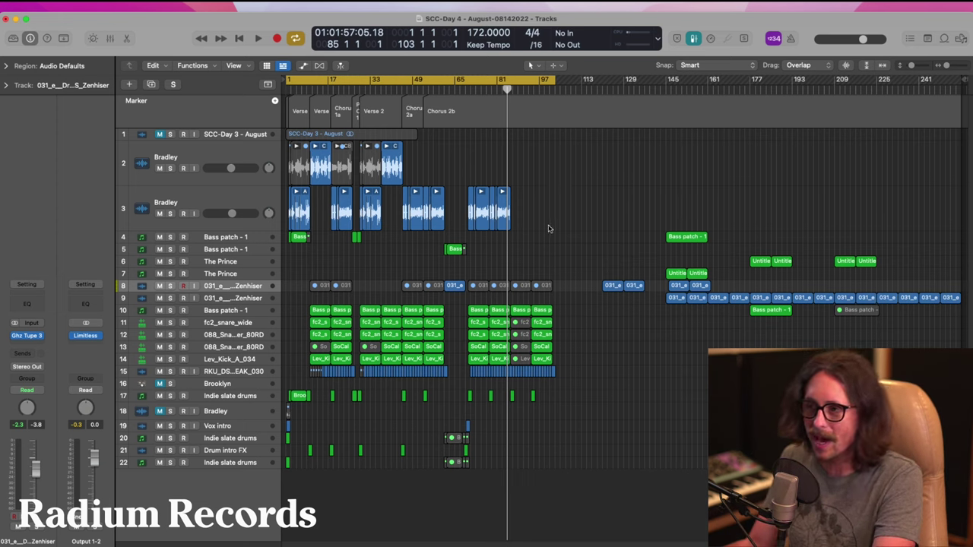
{"action": "left_click", "coordinate": [159, 214]}
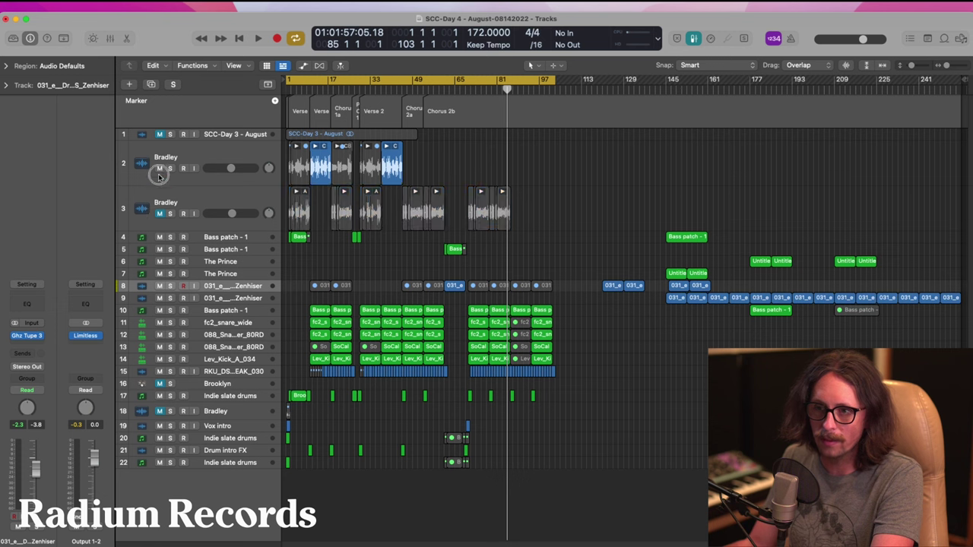
{"action": "left_click", "coordinate": [159, 168]}
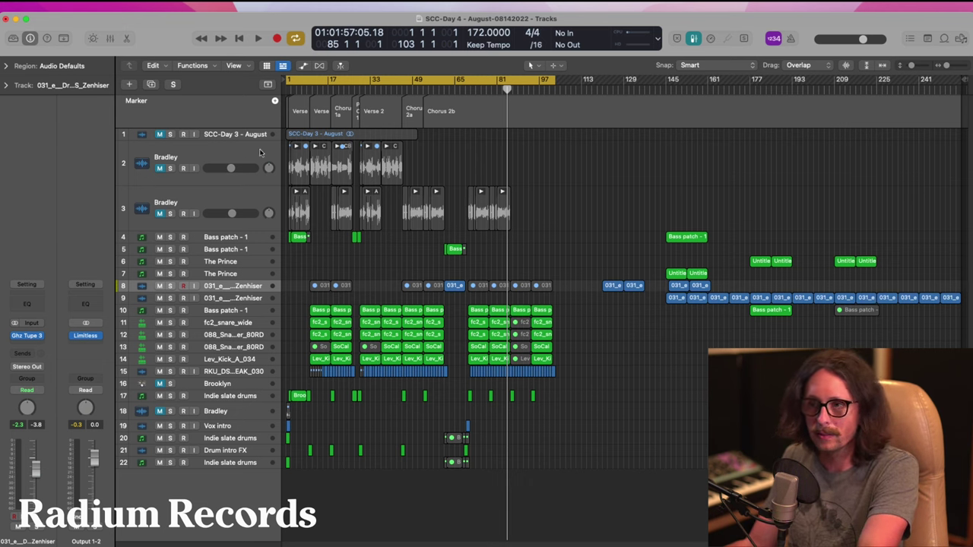
{"action": "left_click", "coordinate": [159, 168]}
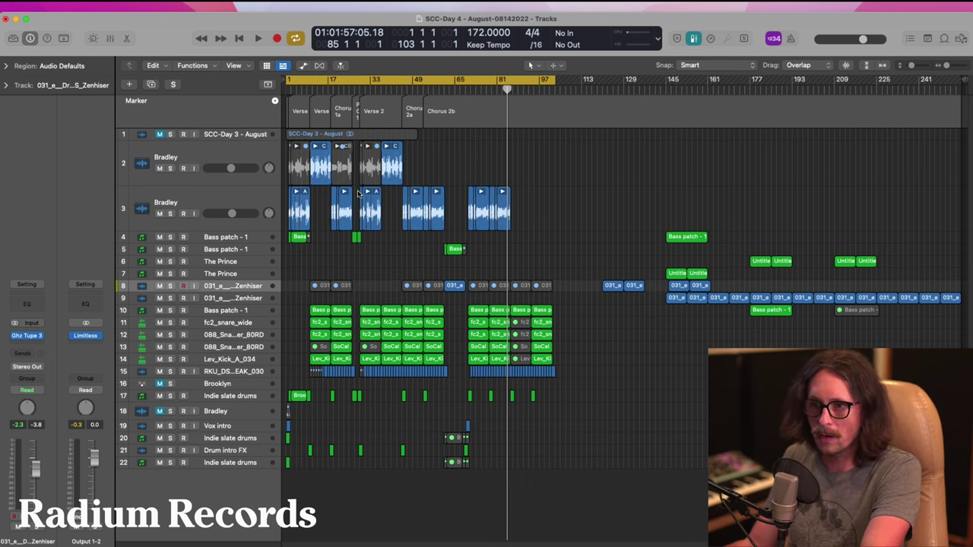
- Mute all vocal regions on track 3 from Chorus 1a onward and the last vocal region on track 2
{"action": "left_click", "coordinate": [335, 214]}
{"action": "left_click_drag", "start_coordinate": [432, 210], "coordinate": [526, 214]}
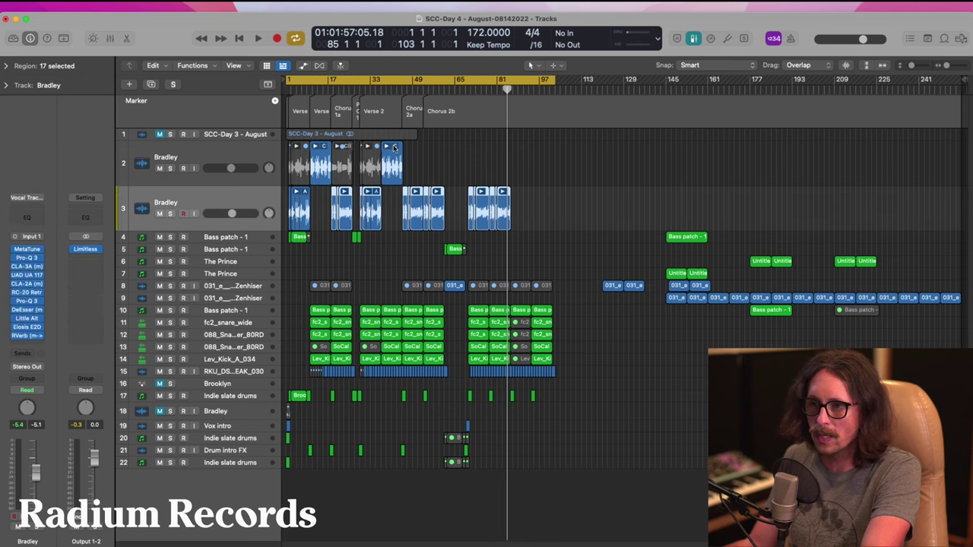
{"action": "key", "text": "ctrl+m"}
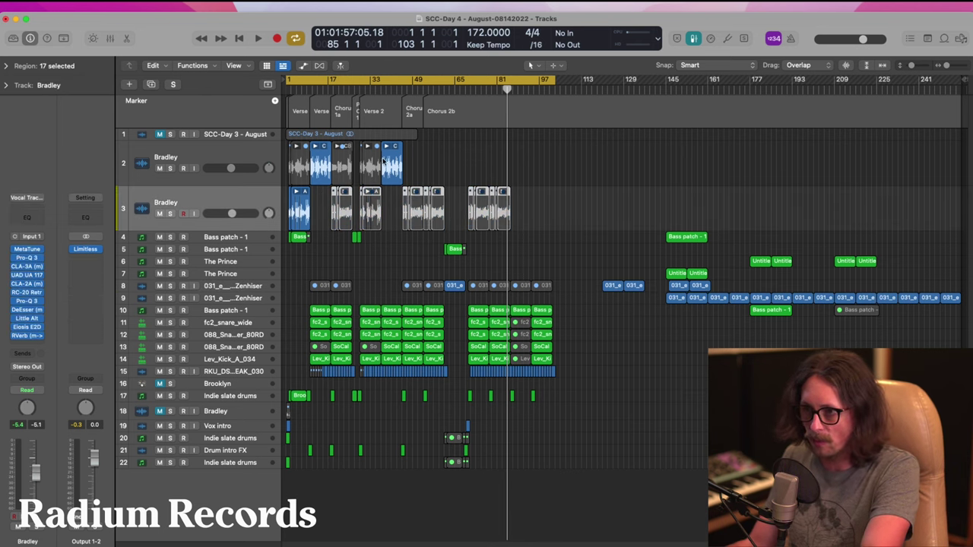
{"action": "left_click", "coordinate": [386, 162]}
{"action": "key", "text": "ctrl+m"}
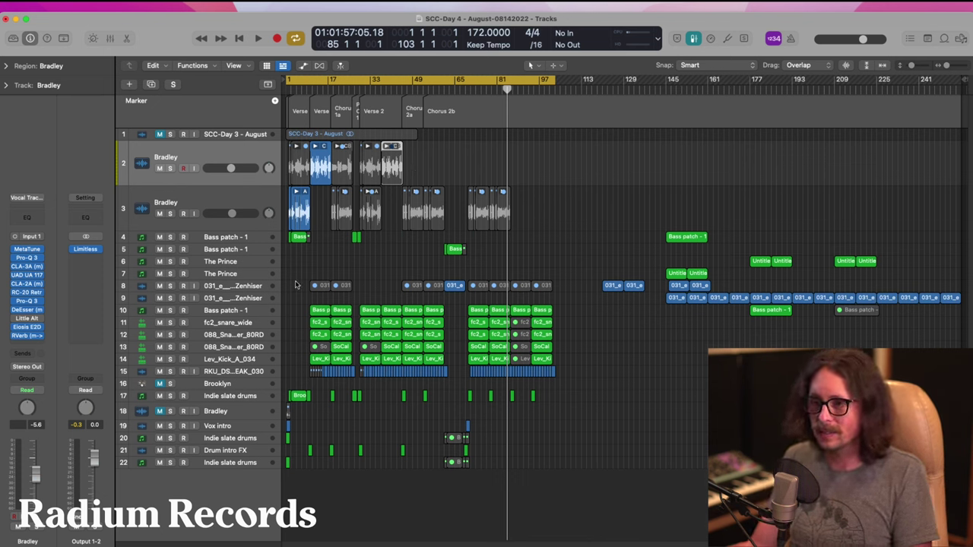
{"action": "left_click", "coordinate": [223, 286]}
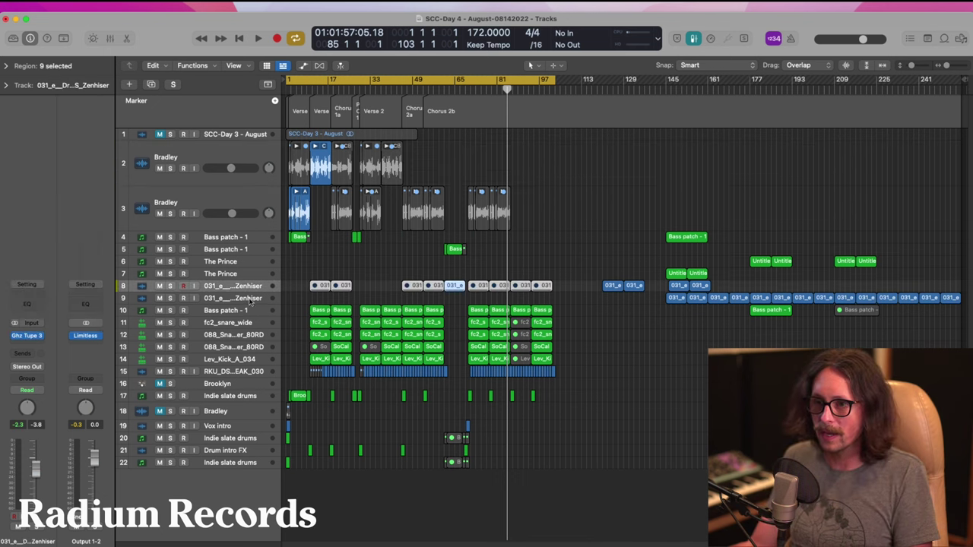
{"action": "left_click", "coordinate": [30, 346]}
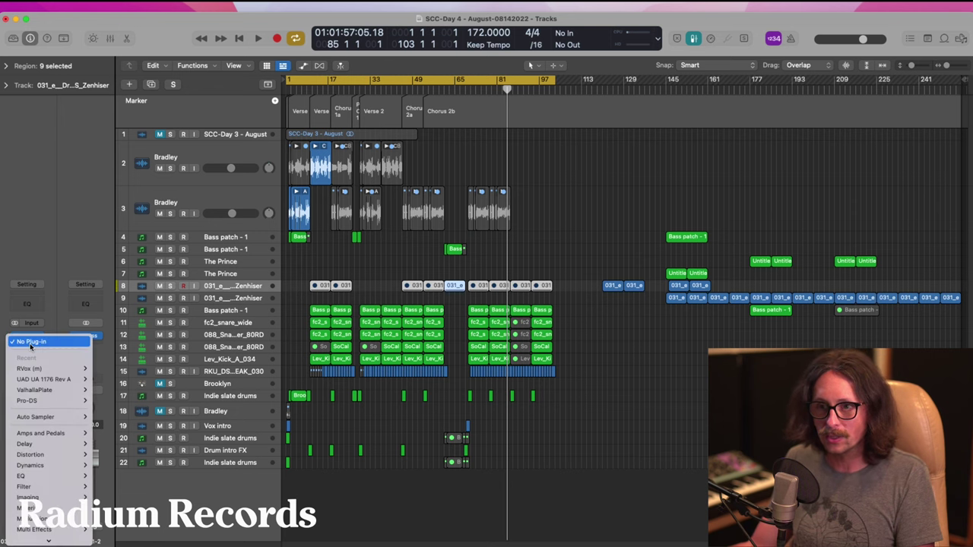
{"action": "left_click", "coordinate": [54, 241]}
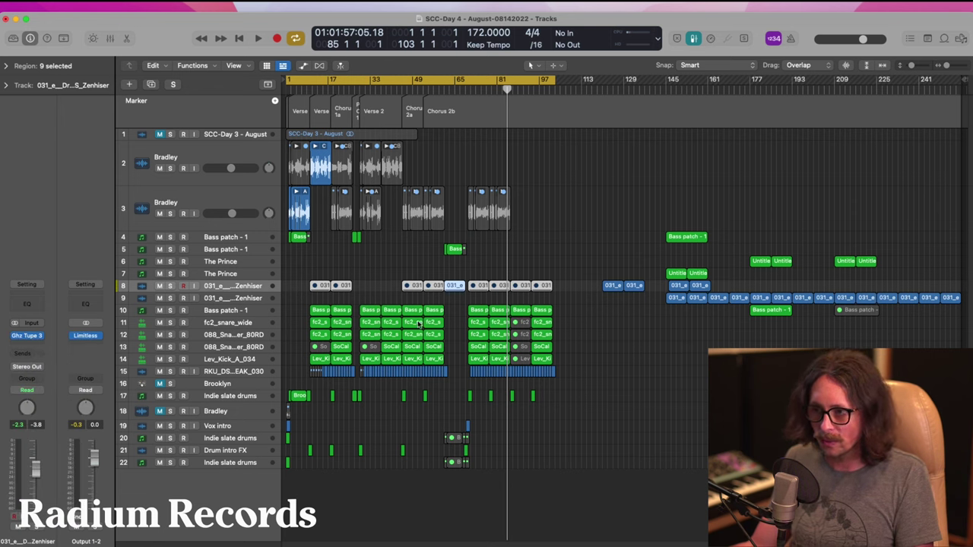
- Add an arrangement marker at bar 61, where Chorus 2b ends, and name it Bridge
{"action": "left_click_drag", "start_coordinate": [397, 163], "coordinate": [575, 420]}
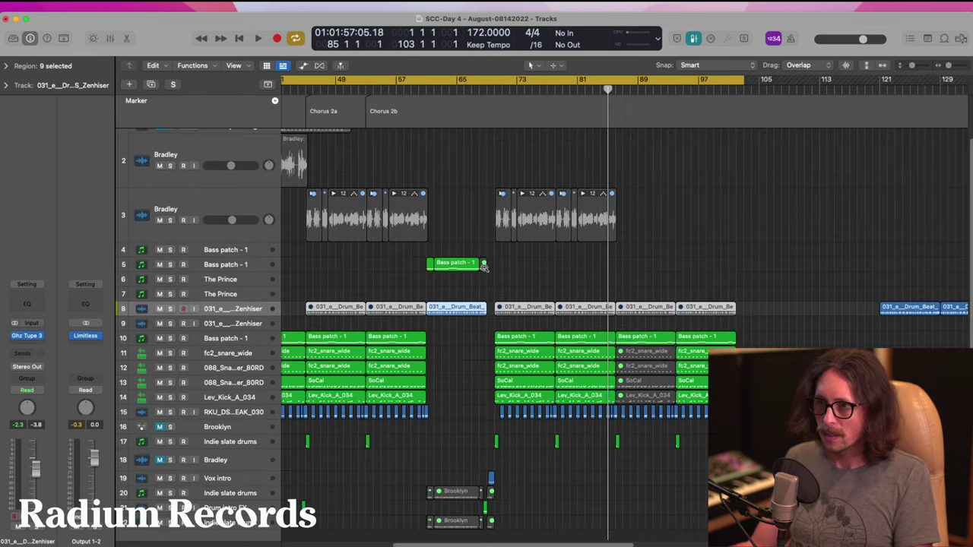
{"action": "left_click_drag", "start_coordinate": [384, 85], "coordinate": [424, 89]}
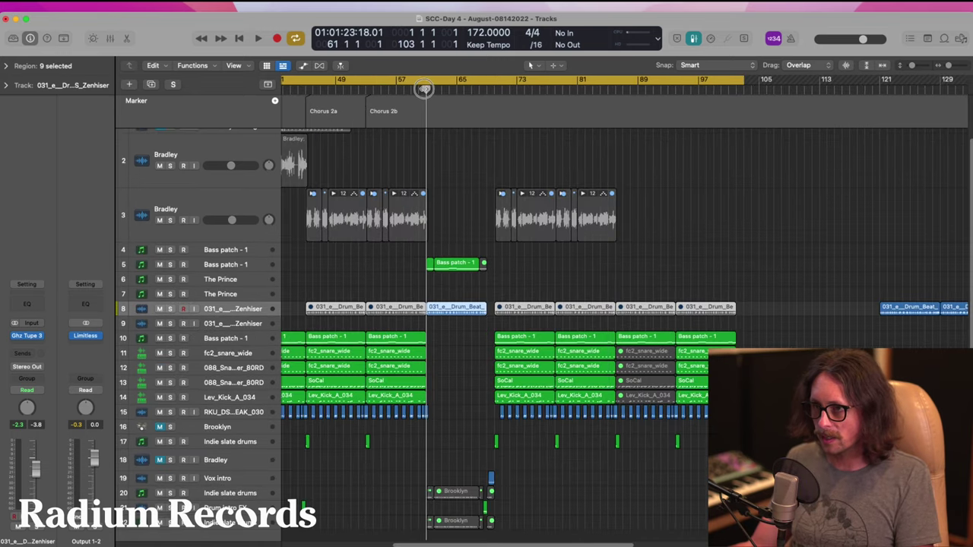
{"action": "left_click", "coordinate": [274, 100]}
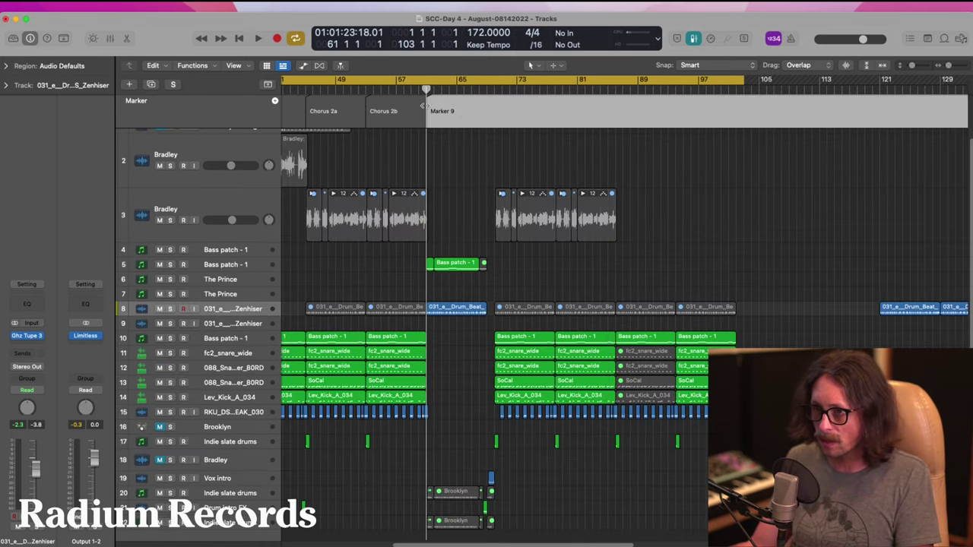
{"action": "double_click", "coordinate": [443, 111]}
{"action": "type", "text": "Bridge"}
{"action": "key", "text": "Return"}
- Add a marker at bar 70 after the Bridge and name it Chorus out
{"action": "left_click_drag", "start_coordinate": [479, 91], "coordinate": [495, 93]}
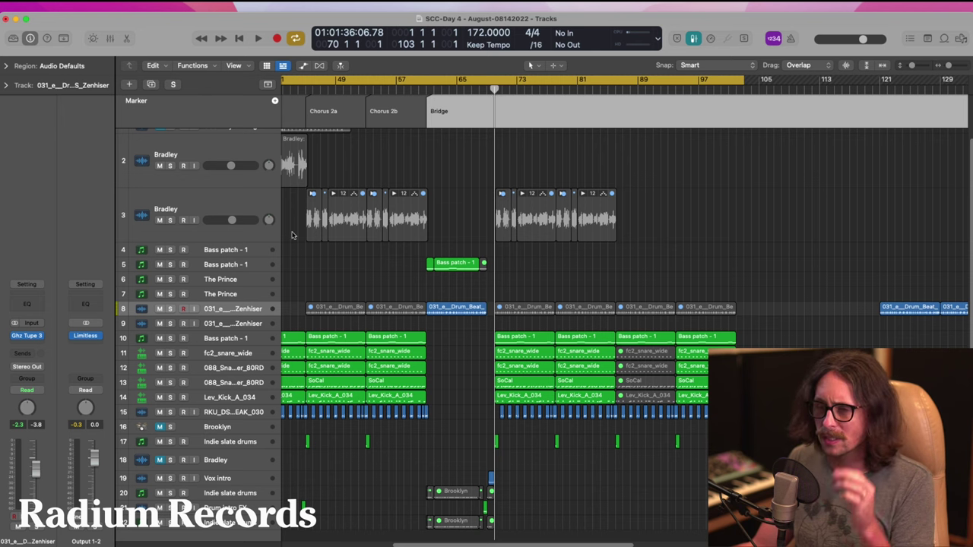
{"action": "left_click", "coordinate": [275, 101]}
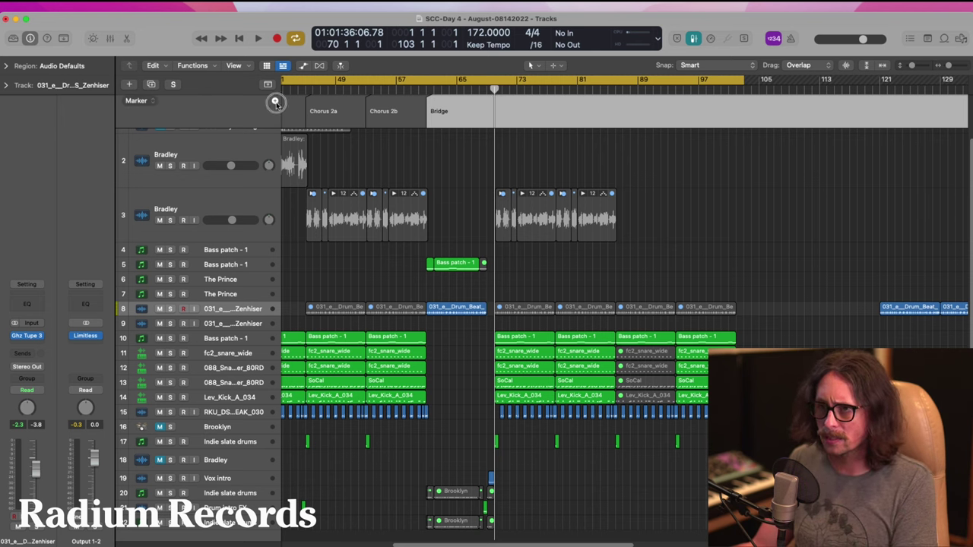
{"action": "double_click", "coordinate": [506, 111]}
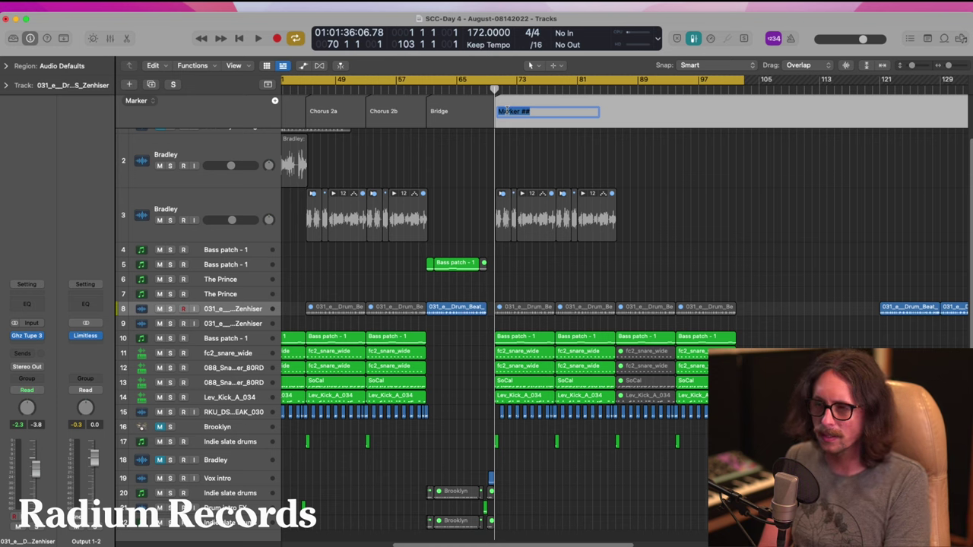
{"action": "type", "text": "B"}
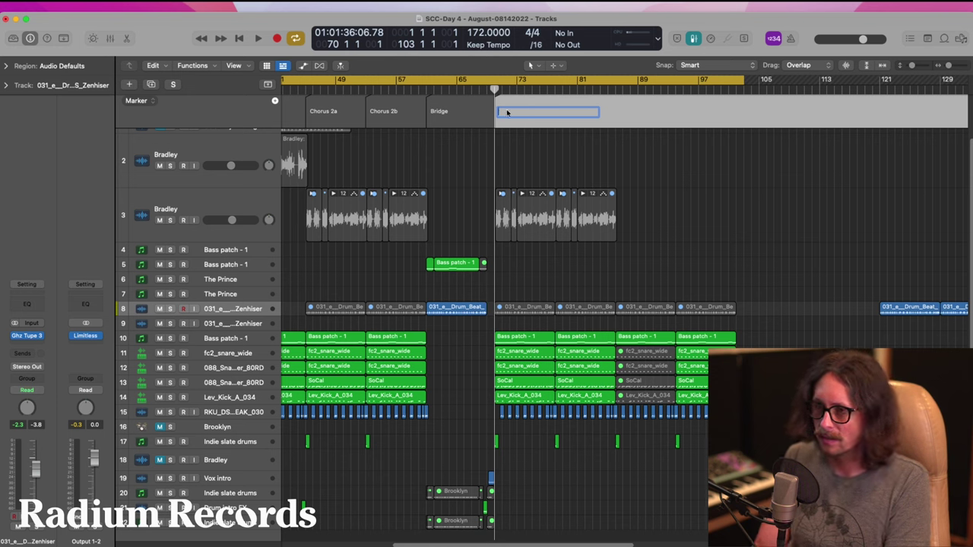
{"action": "type", "text": "Chorus out"}
{"action": "key", "text": "Return"}
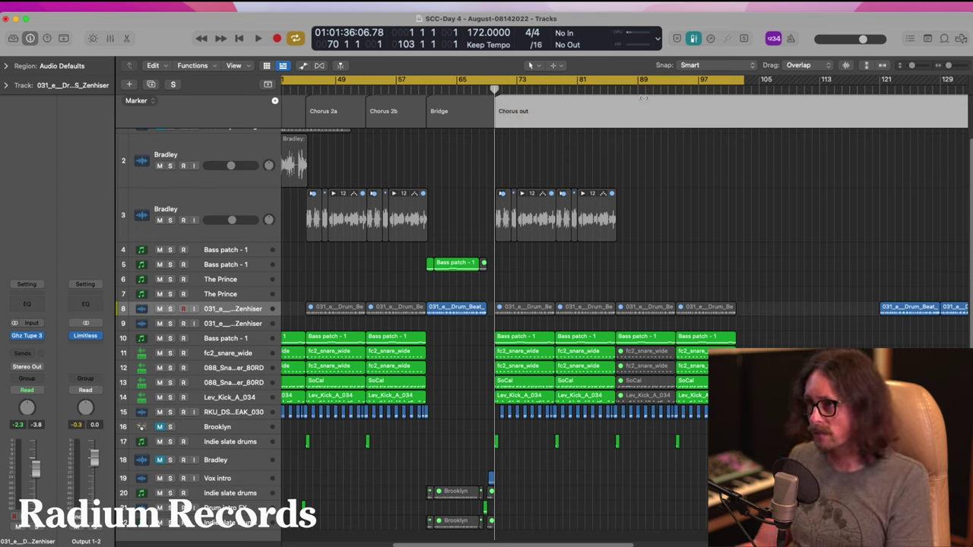
- Set the cycle range to bars 70 to 102, covering the Chorus out section
{"action": "left_click", "coordinate": [494, 81]}
{"action": "mouse_move", "coordinate": [494, 81]}
{"action": "left_mouse_down"}
{"action": "mouse_move", "coordinate": [758, 111]}
{"action": "mouse_move", "coordinate": [737, 124]}
{"action": "left_mouse_up"}
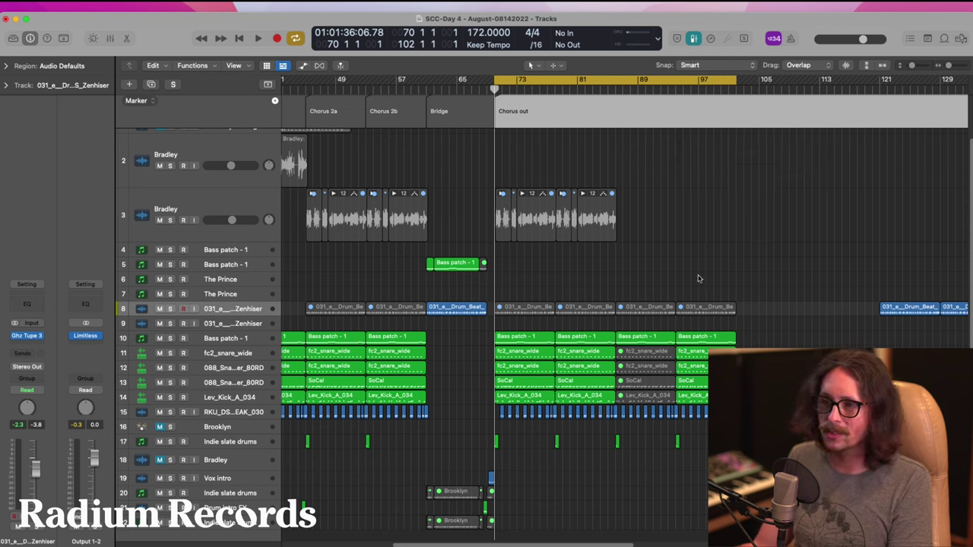
{"action": "left_click", "coordinate": [574, 276], "text": "ctrl+alt"}
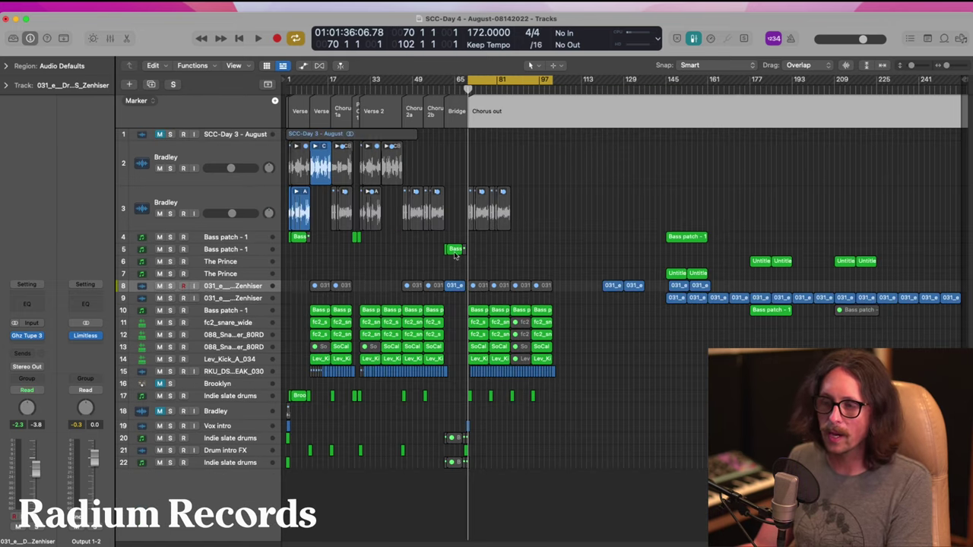
{"action": "left_click_drag", "start_coordinate": [454, 253], "coordinate": [641, 430]}
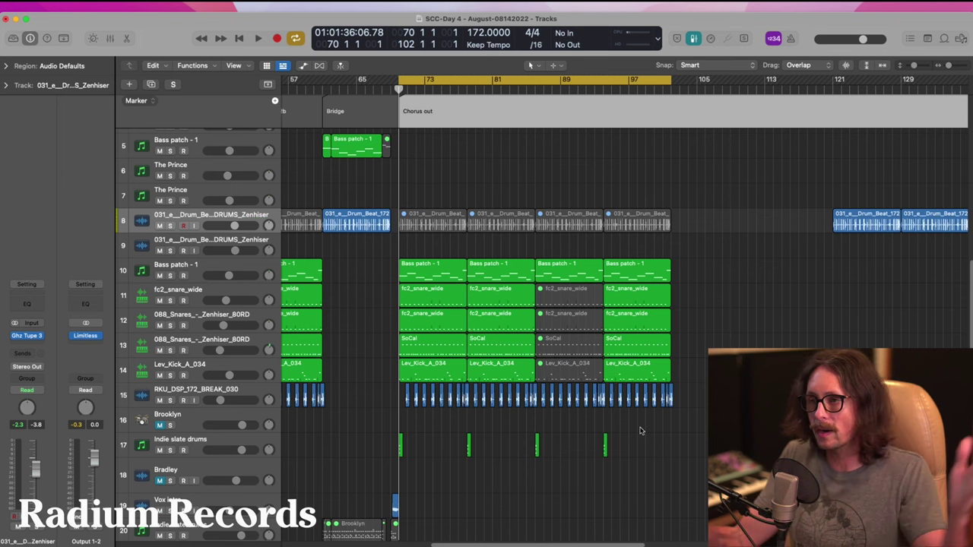
- Extend the cycle range to bars 1 to 102 so it covers the whole song
{"action": "mouse_move", "coordinate": [622, 89]}
{"action": "left_mouse_down"}
{"action": "mouse_move", "coordinate": [669, 89]}
{"action": "mouse_move", "coordinate": [625, 89]}
{"action": "left_mouse_up"}
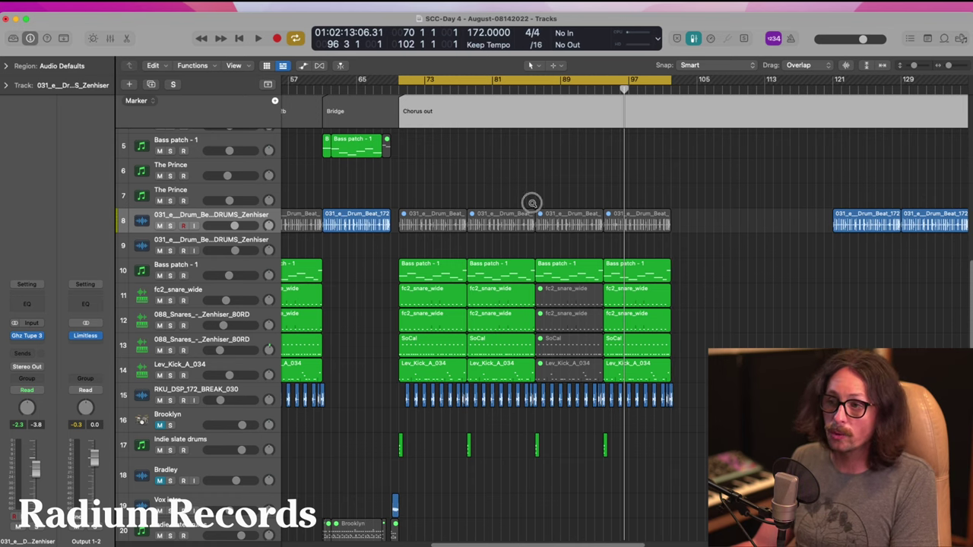
{"action": "left_click", "coordinate": [532, 203], "text": "ctrl+alt"}
{"action": "left_click_drag", "start_coordinate": [469, 85], "coordinate": [289, 85]}
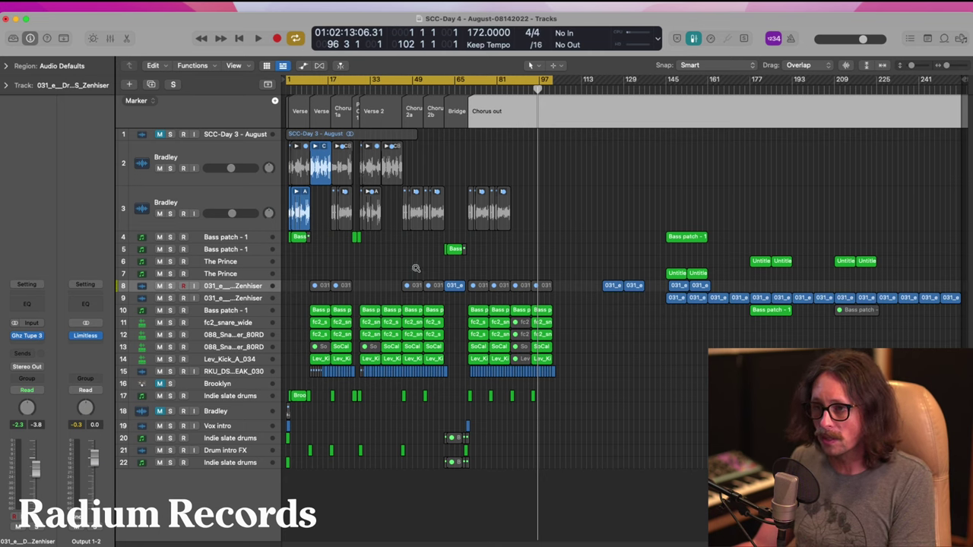
{"action": "left_click_drag", "start_coordinate": [416, 267], "coordinate": [515, 359]}
{"action": "left_click", "coordinate": [550, 313], "text": "ctrl+alt"}
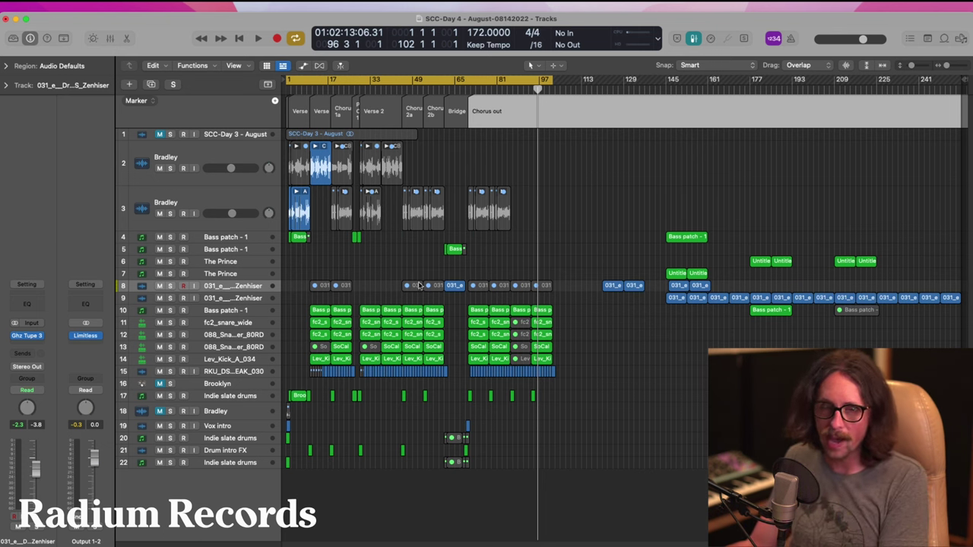
- Examine the Audio and Recording preferences, including the Summing precision options, and close the preferences
{"action": "key", "text": "super+Tab"}
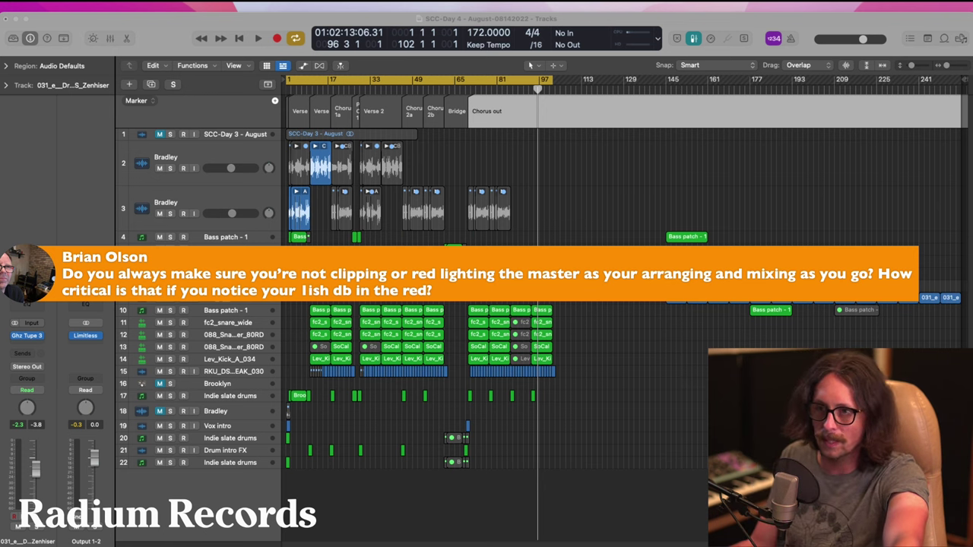
{"action": "left_click", "coordinate": [38, 6]}
{"action": "mouse_move", "coordinate": [50, 36]}
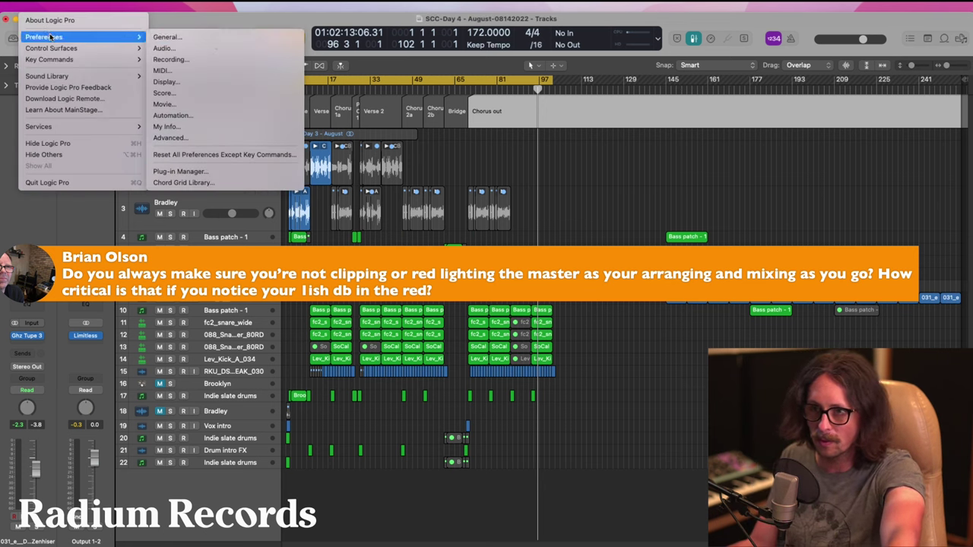
{"action": "left_click", "coordinate": [213, 48]}
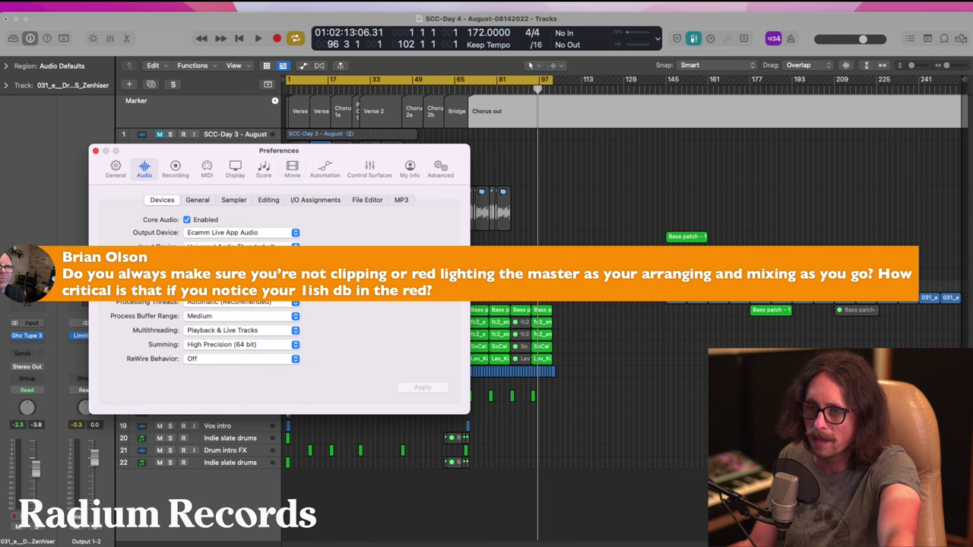
{"action": "left_click", "coordinate": [175, 169]}
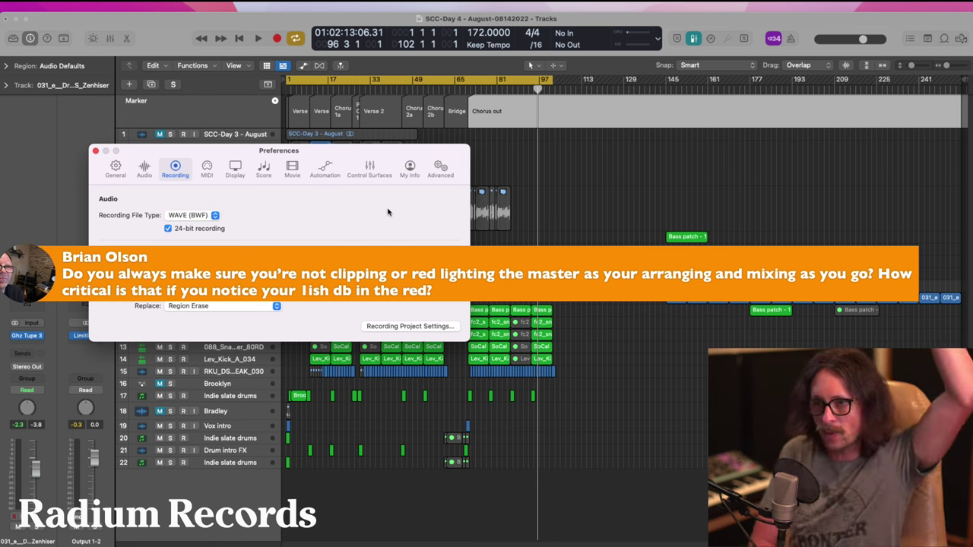
{"action": "left_click", "coordinate": [144, 169]}
{"action": "left_click", "coordinate": [175, 168]}
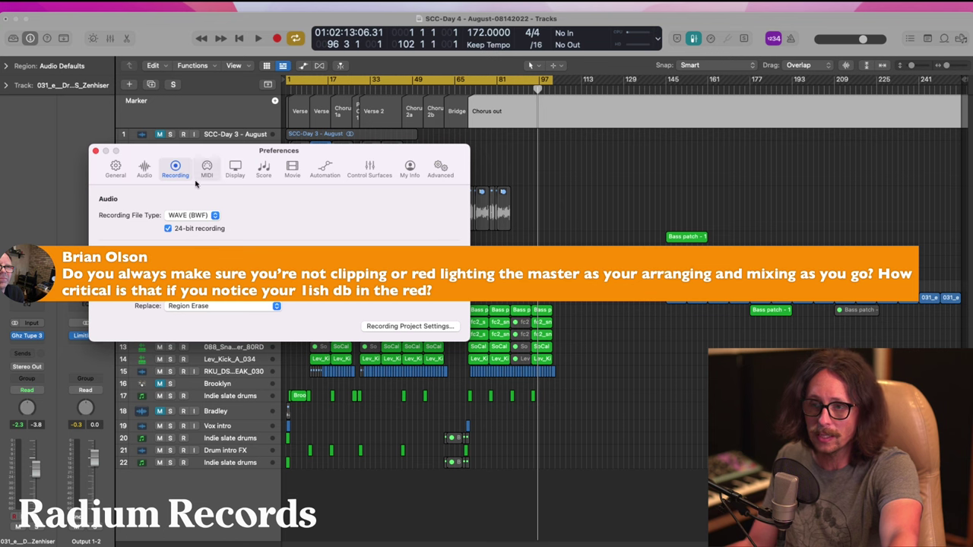
{"action": "left_click", "coordinate": [144, 169]}
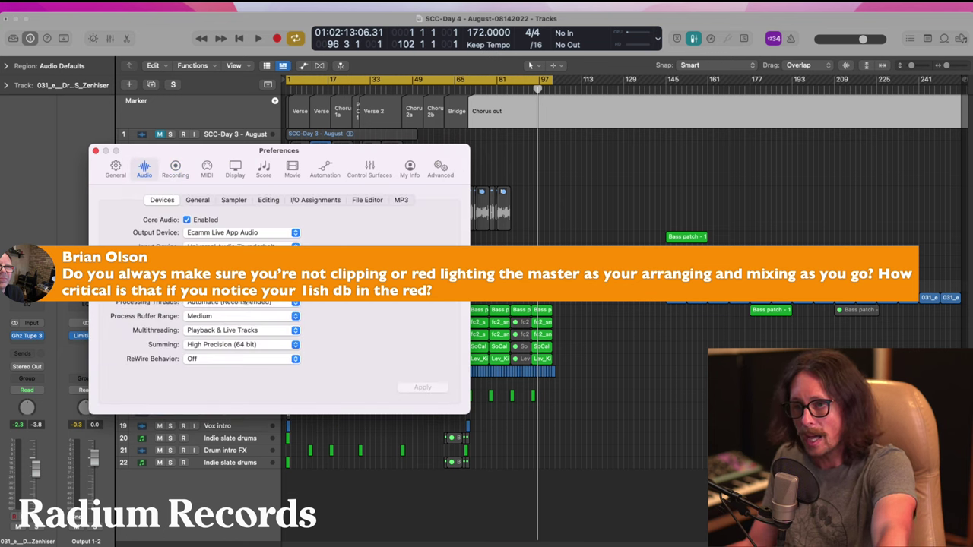
{"action": "left_click", "coordinate": [245, 345]}
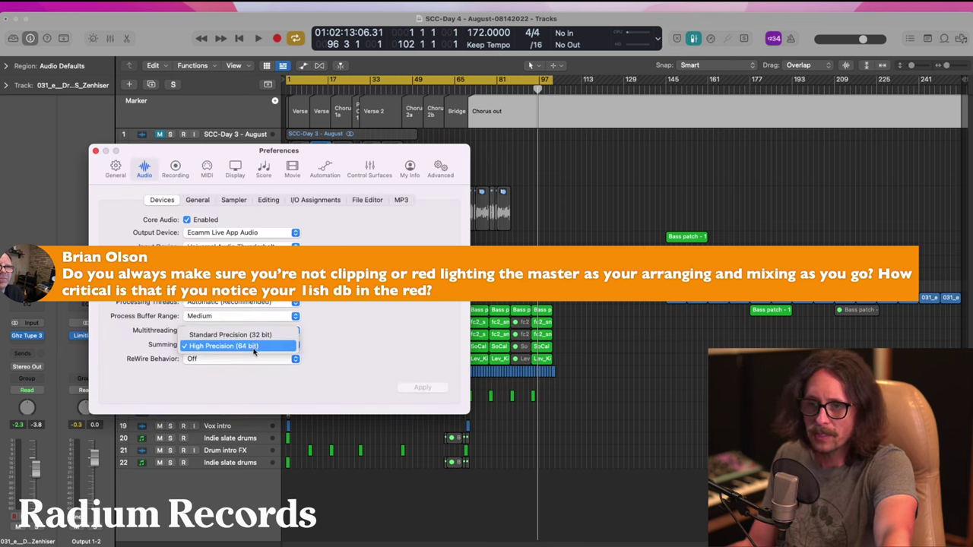
{"action": "left_click", "coordinate": [325, 347]}
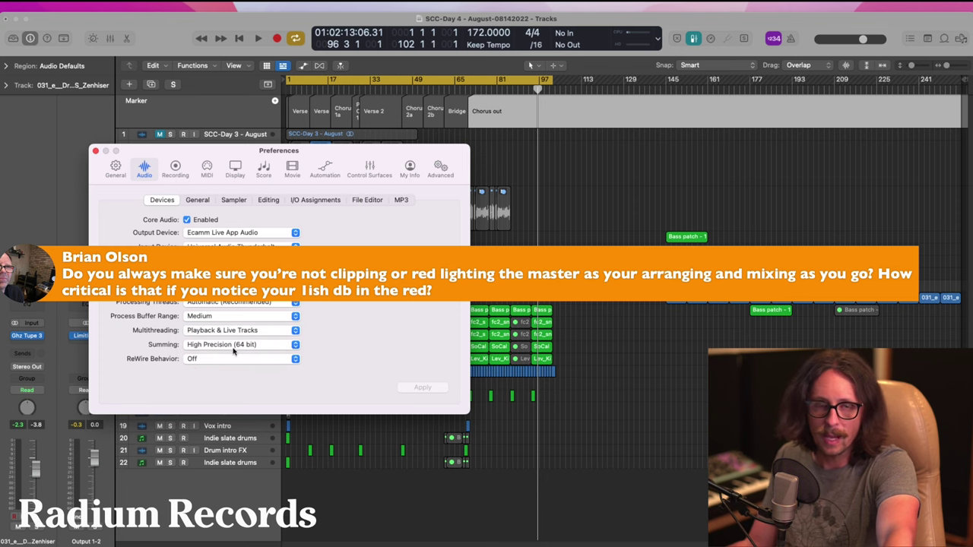
{"action": "left_click", "coordinate": [96, 151]}
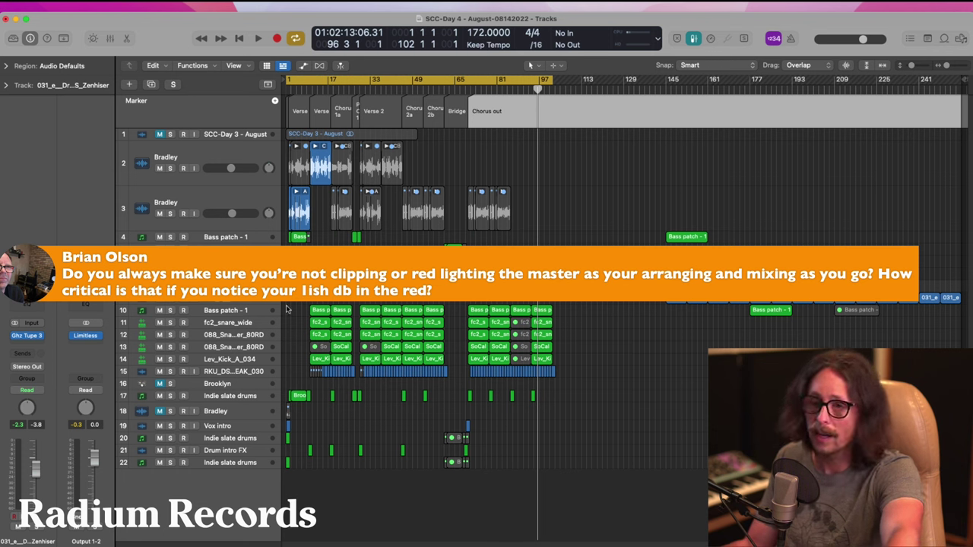
- Select the Bass patch - 1 track 10 and check the Limitless limiter on Output 1-2
{"action": "left_click", "coordinate": [243, 312]}
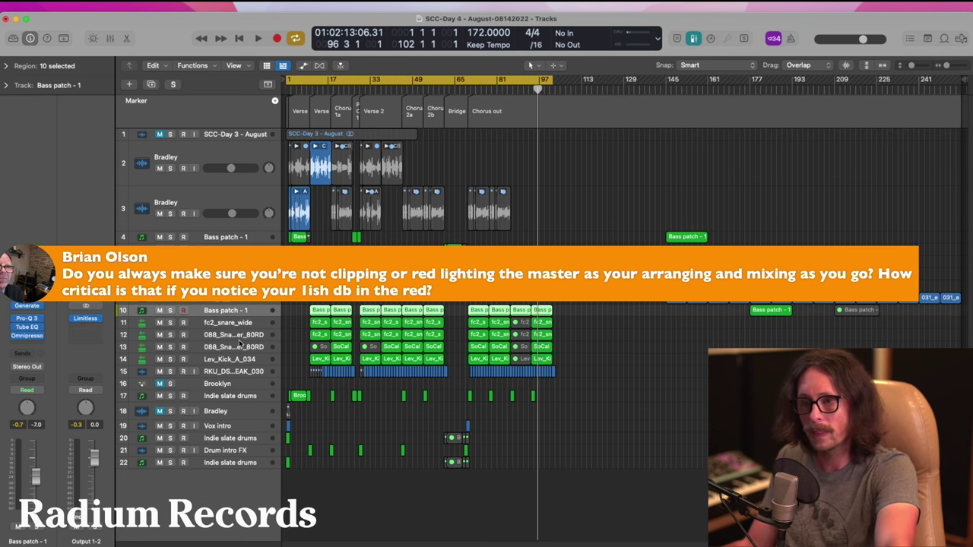
{"action": "left_click", "coordinate": [85, 319]}
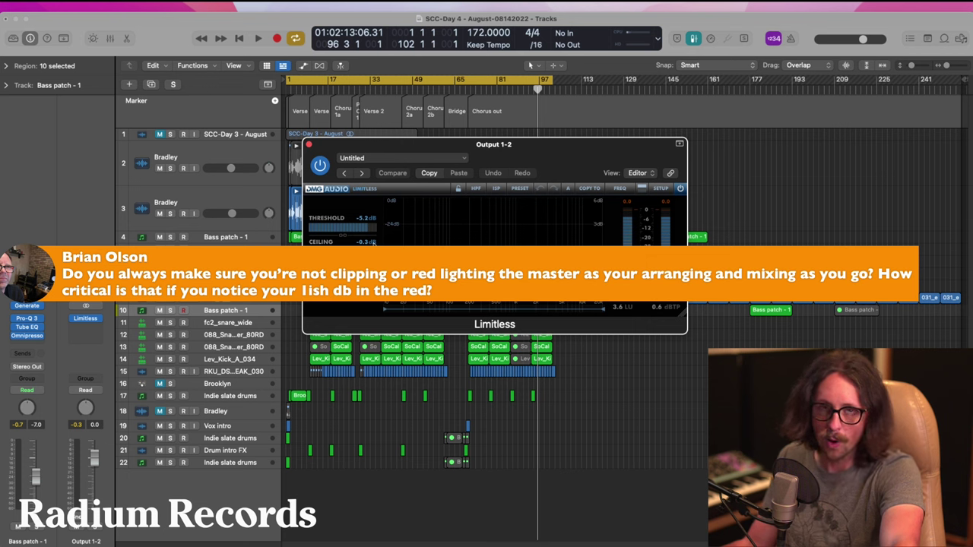
{"action": "left_click", "coordinate": [309, 145]}
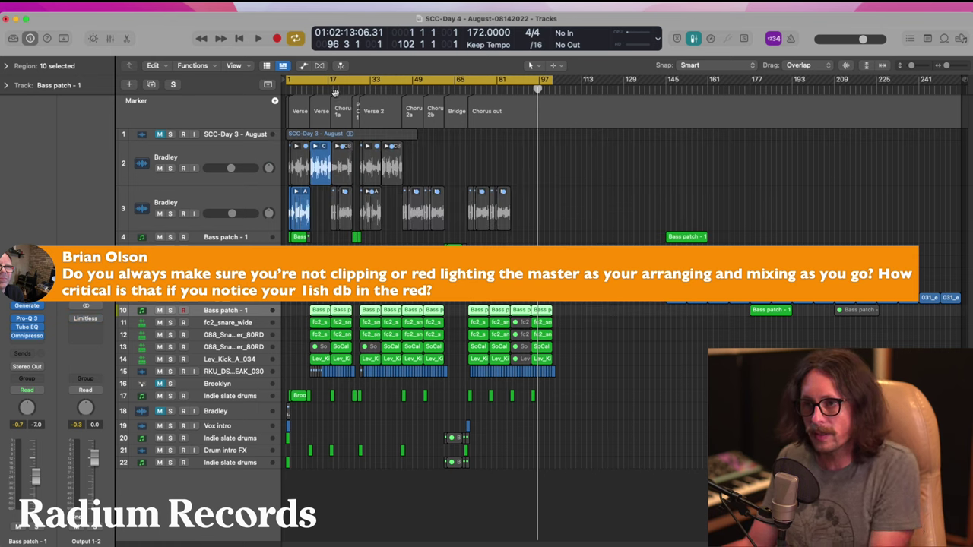
- Play the song from about bar 9 into Verse 1b to check the output level, and stop playback
{"action": "left_click", "coordinate": [306, 89]}
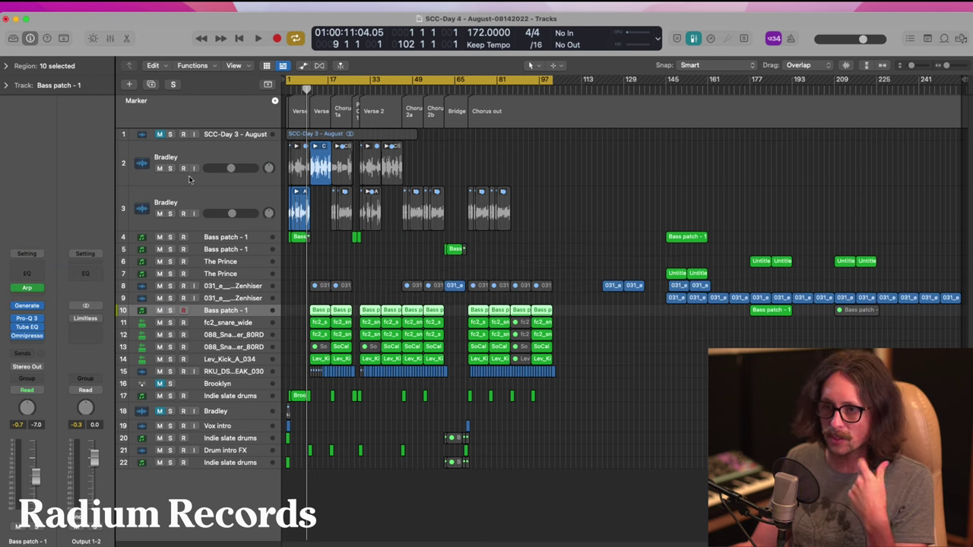
{"action": "key", "text": "super+Tab"}
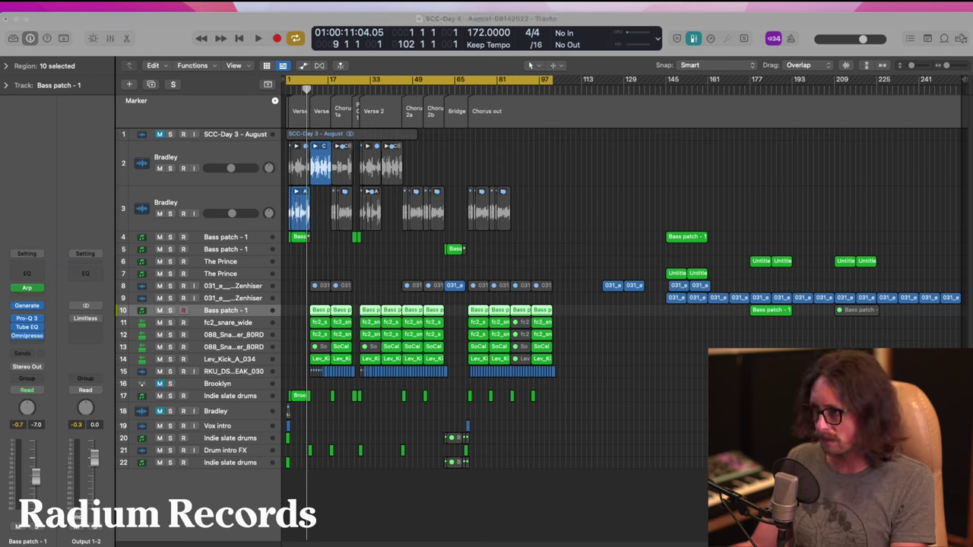
{"action": "left_click", "coordinate": [613, 335]}
{"action": "key", "text": "space"}
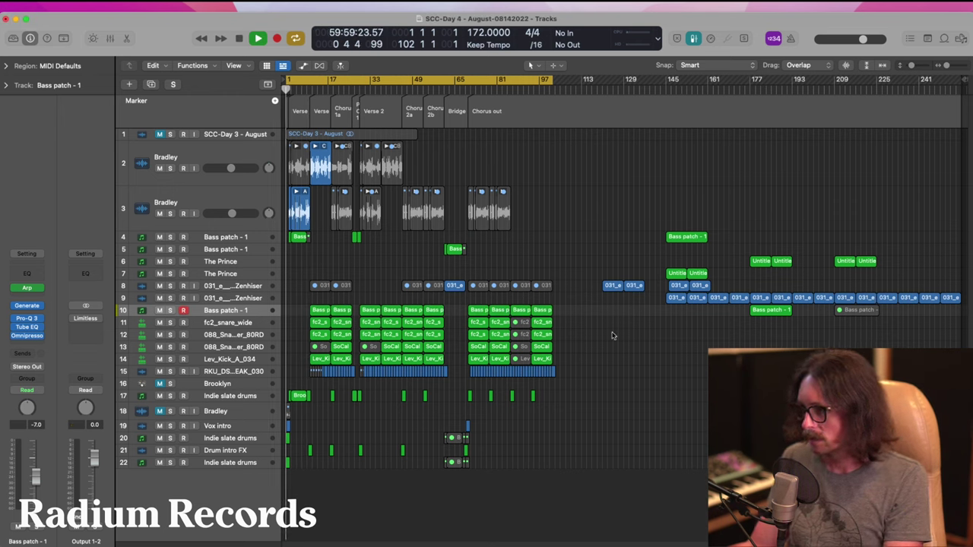
{"action": "left_click", "coordinate": [308, 90]}
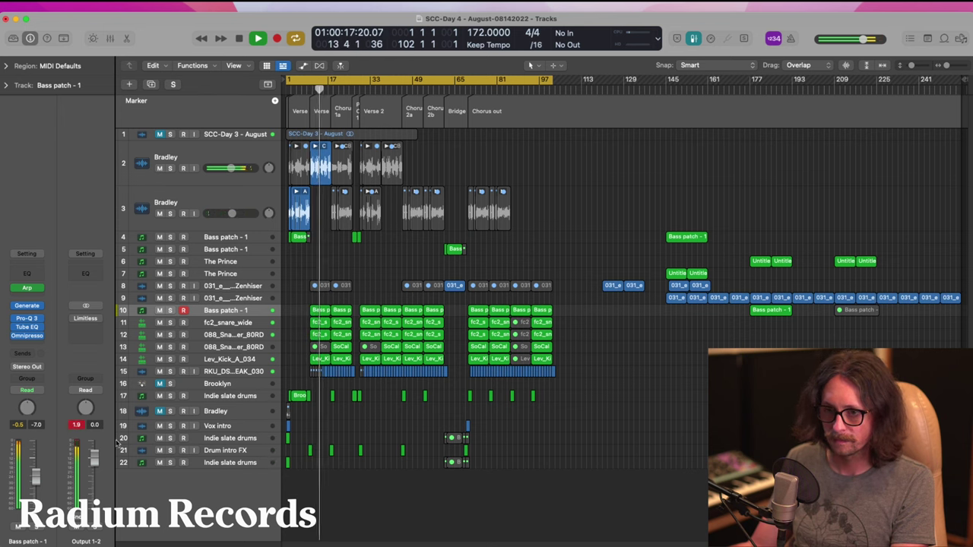
{"action": "key", "text": "space"}
- Reset the peak level readings of the channel strips, including Output 1-2
{"action": "key", "text": "super+Tab"}
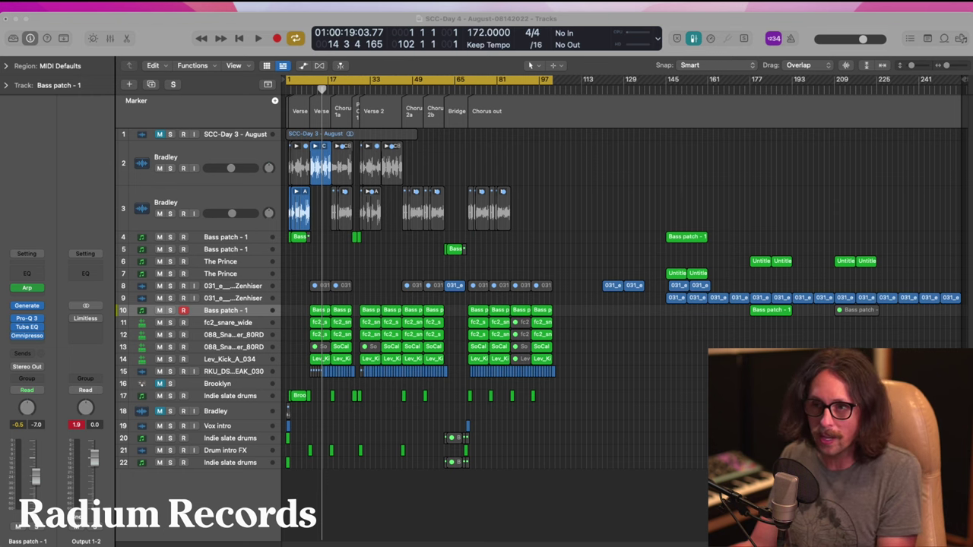
{"action": "left_click", "coordinate": [139, 102]}
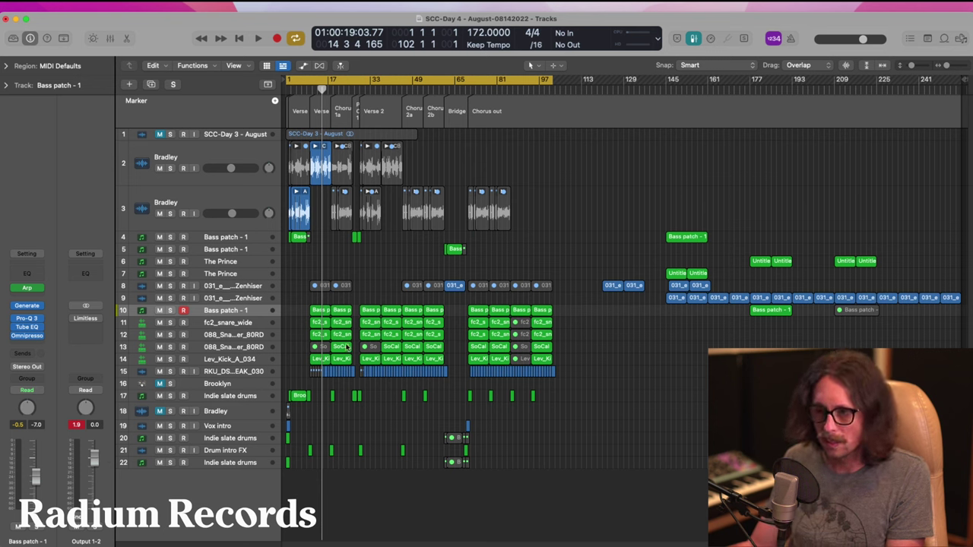
{"action": "left_click", "coordinate": [77, 425]}
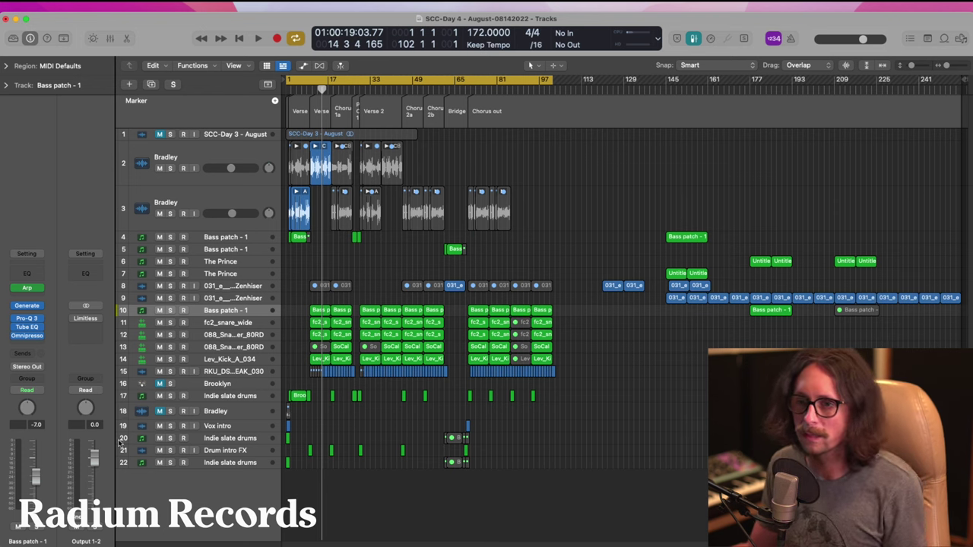
- Place the playhead at bar 10, the start of Verse 1b, and turn off cycle mode
{"action": "mouse_move", "coordinate": [77, 321]}
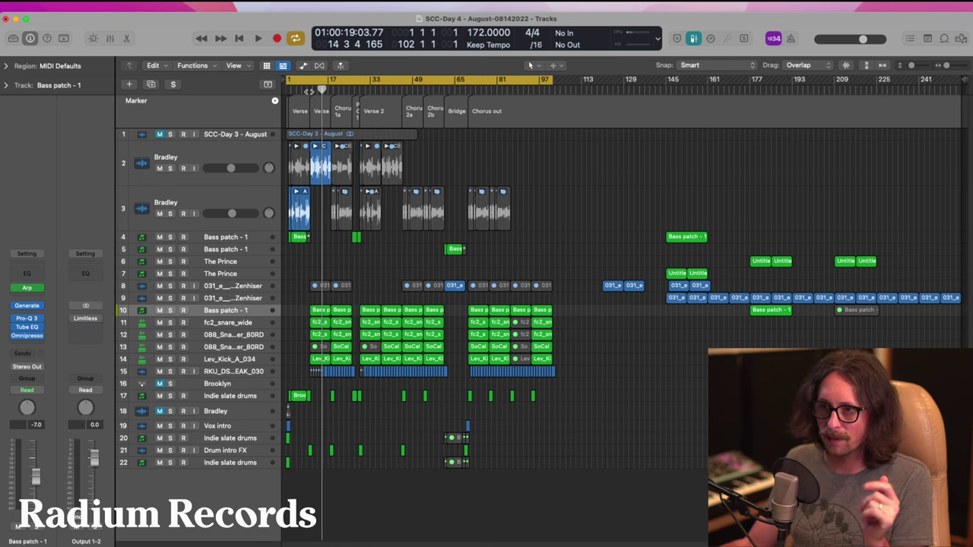
{"action": "left_click", "coordinate": [310, 90]}
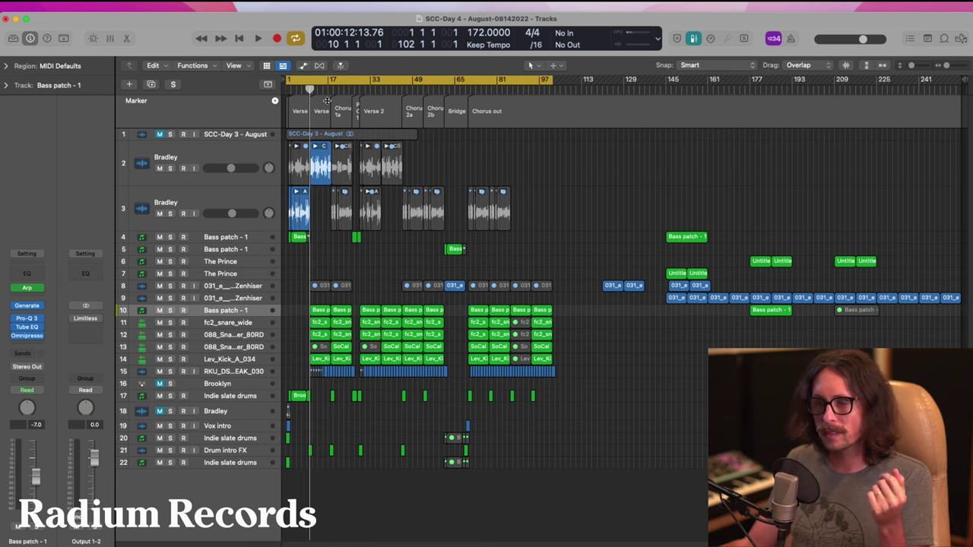
{"action": "left_click", "coordinate": [321, 82]}
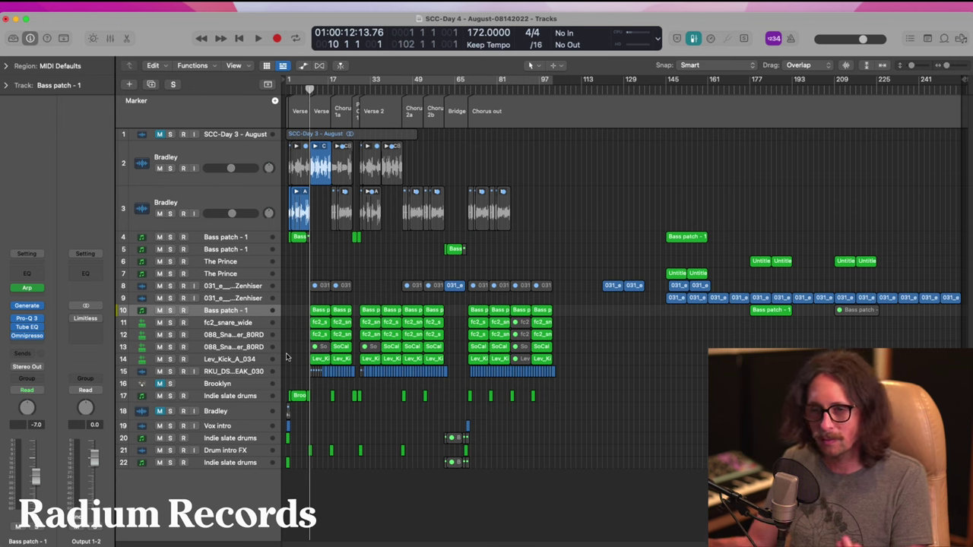
- Select Indie slate drums track 22, examine the track automation, and hide it again
{"action": "left_click", "coordinate": [234, 465]}
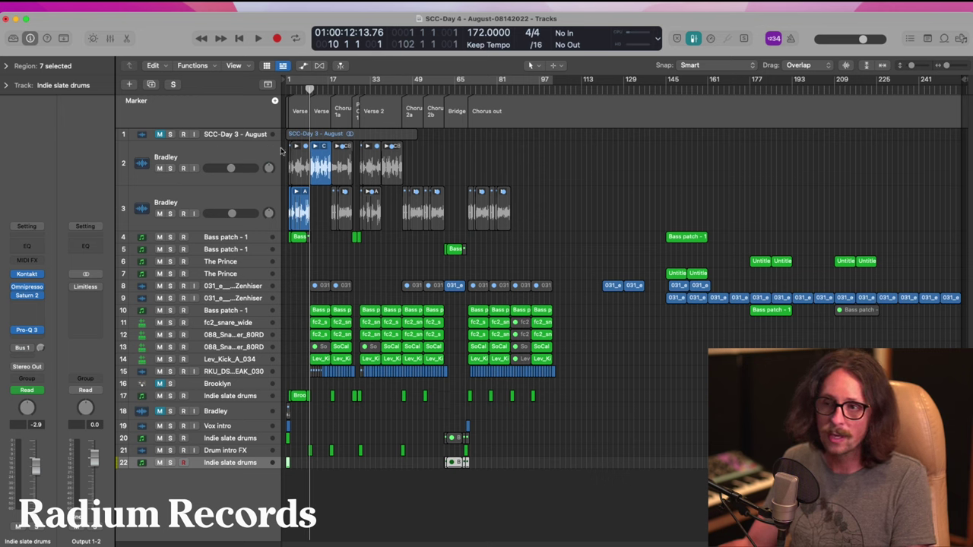
{"action": "left_click", "coordinate": [232, 157]}
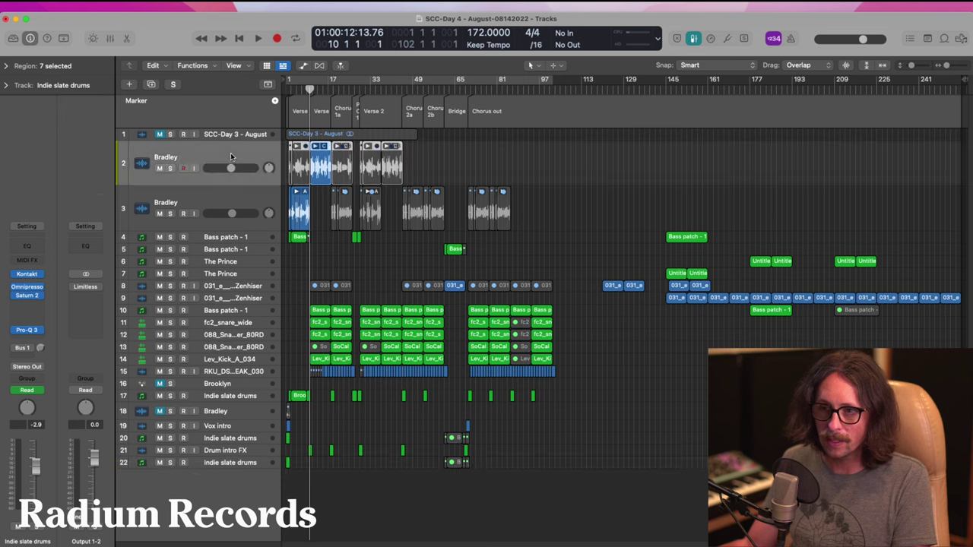
{"action": "left_click", "coordinate": [244, 465]}
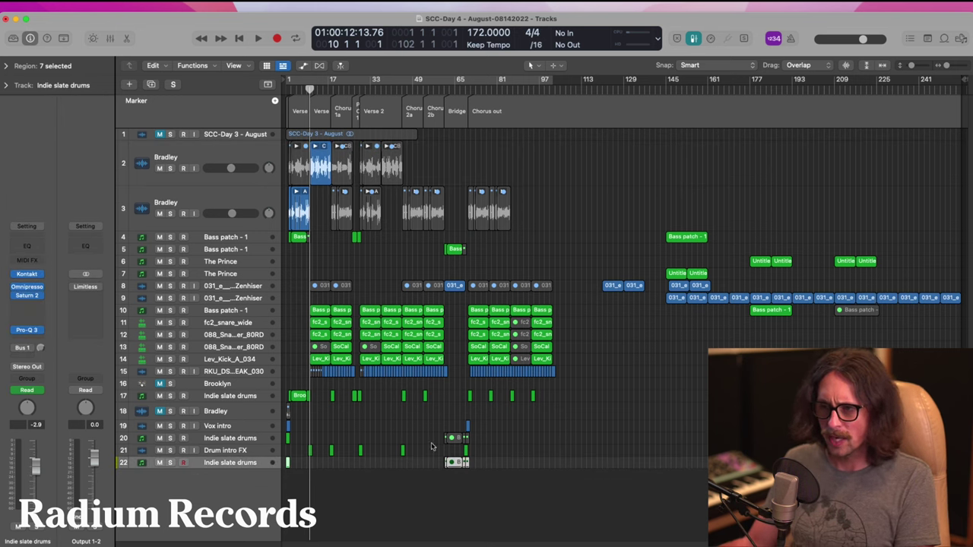
{"action": "key", "text": "a"}
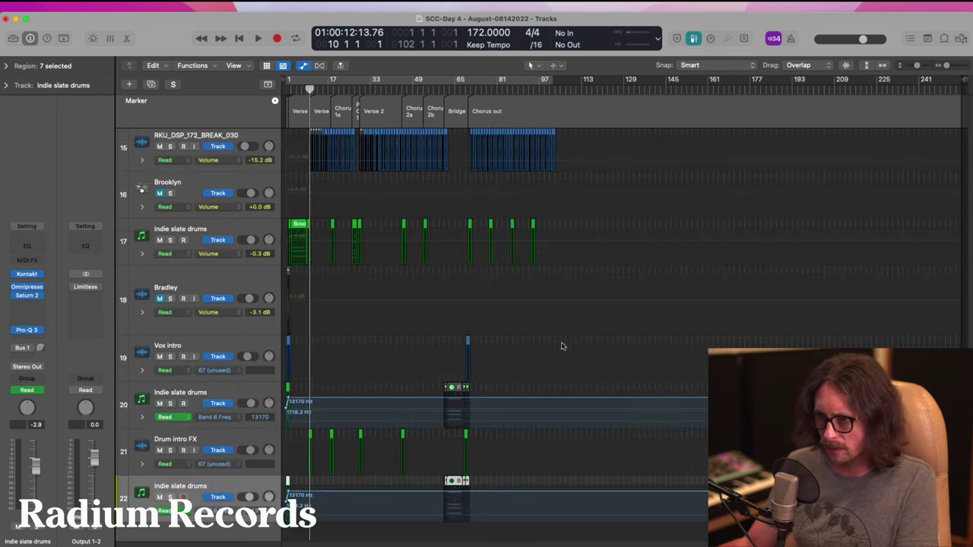
{"action": "key", "text": "a"}
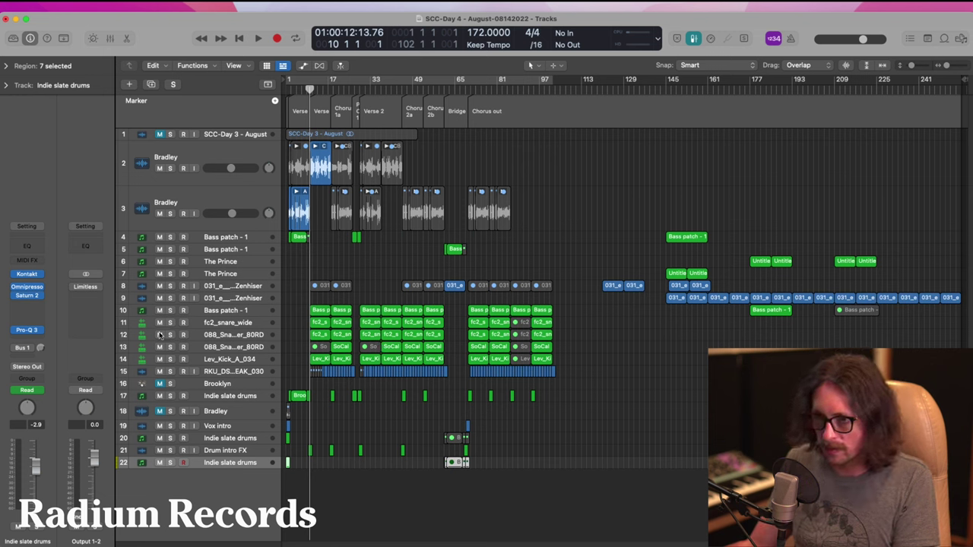
- Mute the snare and kick tracks 11 to 14 and clear the region selection
{"action": "left_click_drag", "start_coordinate": [160, 323], "coordinate": [161, 357]}
{"action": "key", "text": "super+Tab"}
{"action": "left_click", "coordinate": [297, 370]}
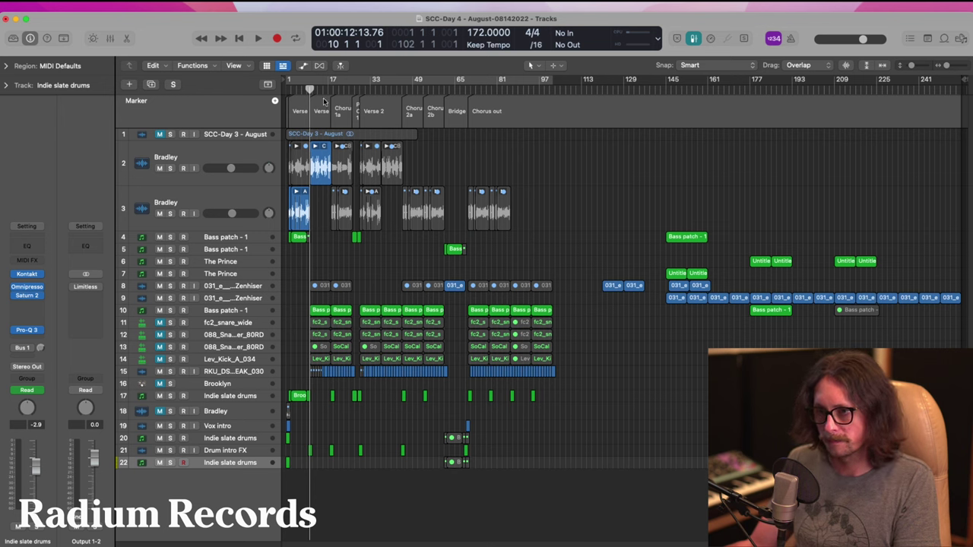
- Mute the RKU_DSP_172_BREAK_030 track 15 during playback and replay from the start of Verse 1b
{"action": "double_click", "coordinate": [327, 89]}
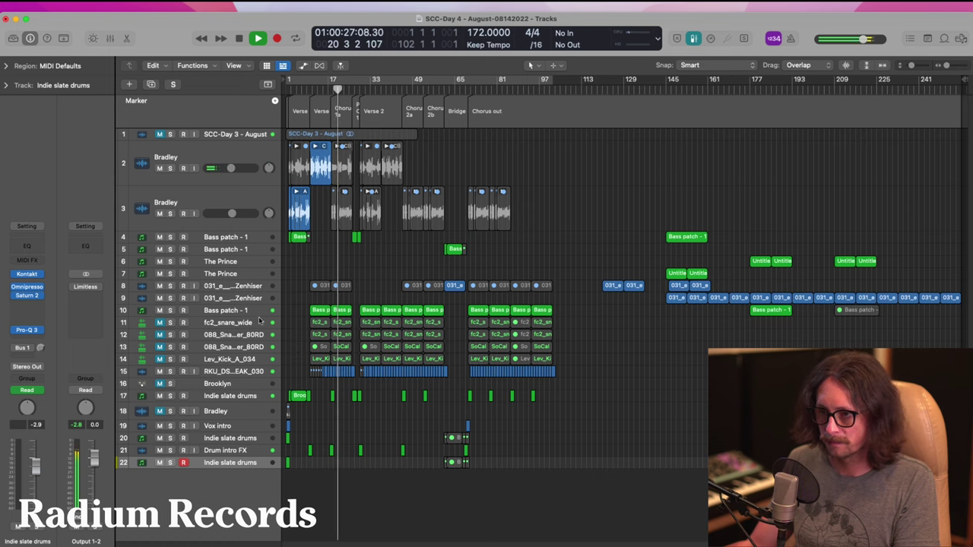
{"action": "left_click_drag", "start_coordinate": [303, 232], "coordinate": [435, 539]}
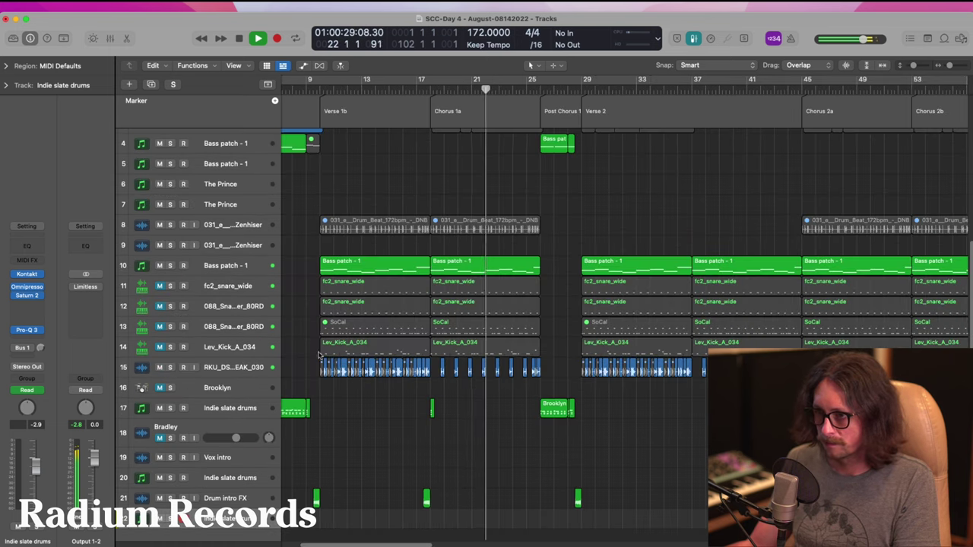
{"action": "left_click", "coordinate": [159, 368]}
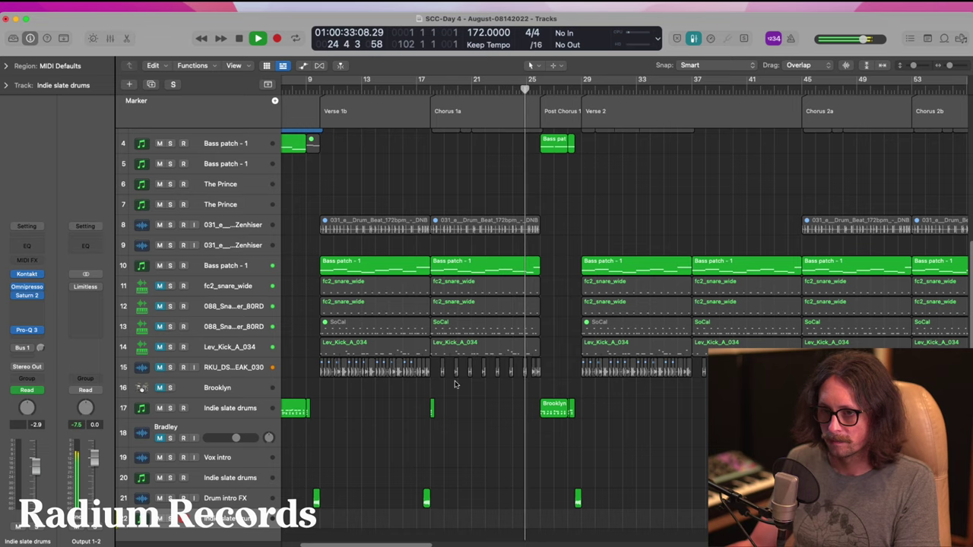
{"action": "scroll", "coordinate": [509, 291], "scroll_direction": "up", "scroll_amount": 5}
{"action": "left_click", "coordinate": [320, 89]}
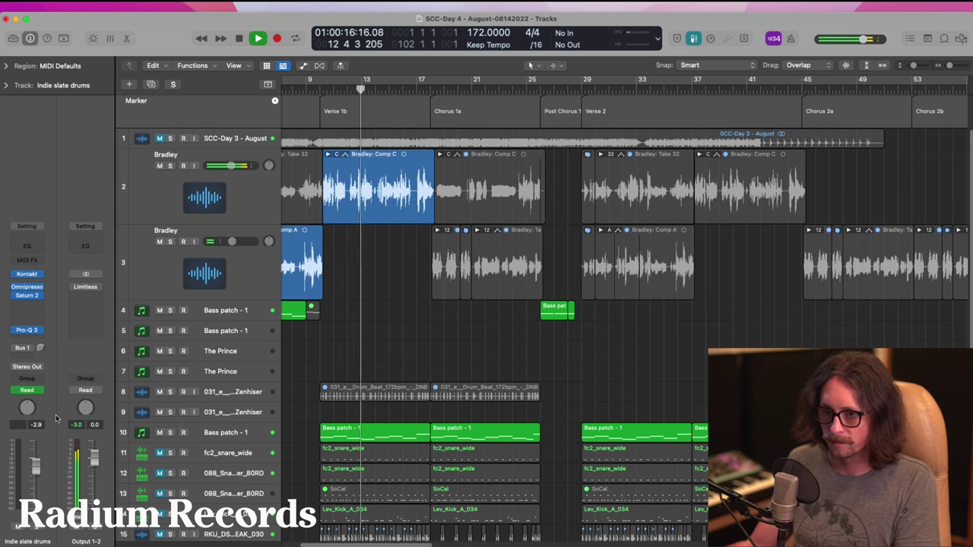
- Reset the Output 1-2 peak reading during playback, stop, and select vocal track 2 to examine its plug-in chain
{"action": "left_click", "coordinate": [77, 426]}
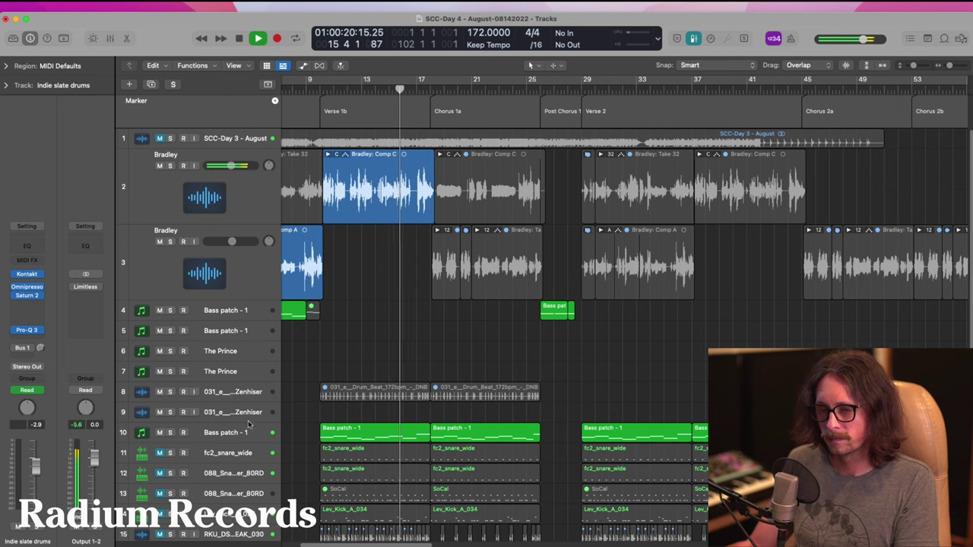
{"action": "key", "text": "space"}
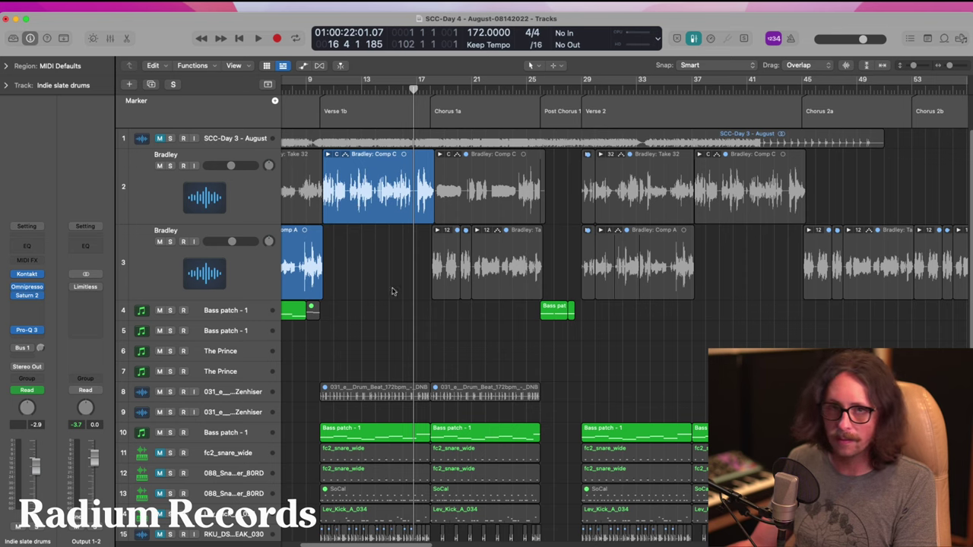
{"action": "key", "text": "z"}
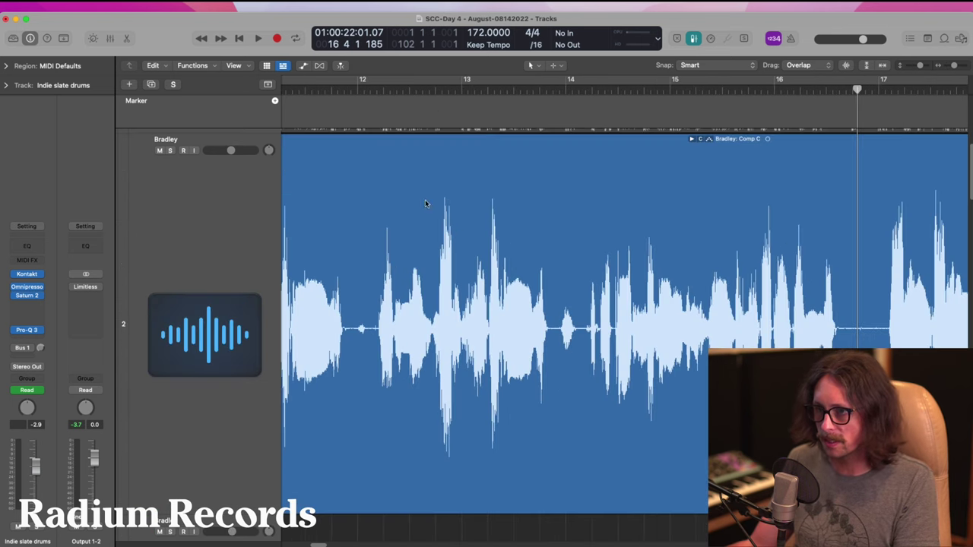
{"action": "key", "text": "z"}
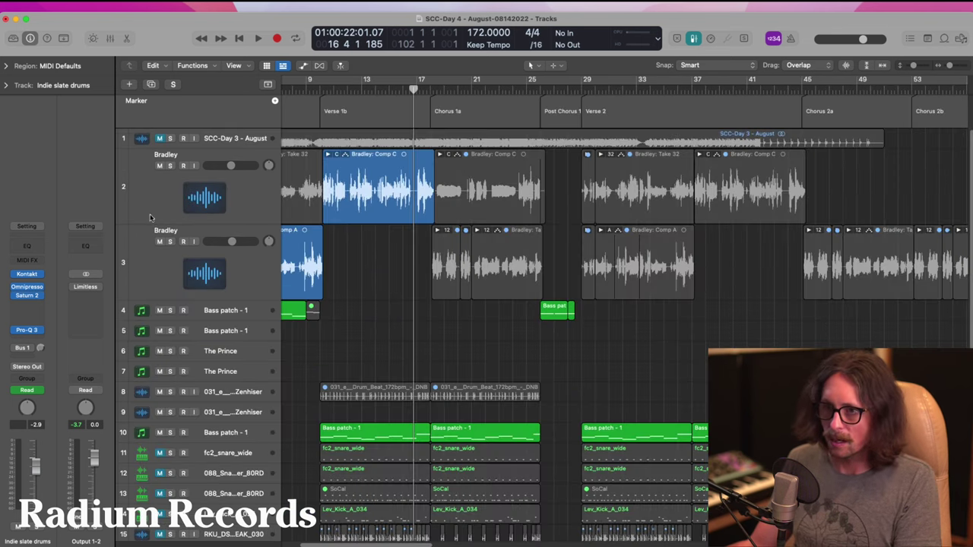
{"action": "left_click", "coordinate": [169, 196]}
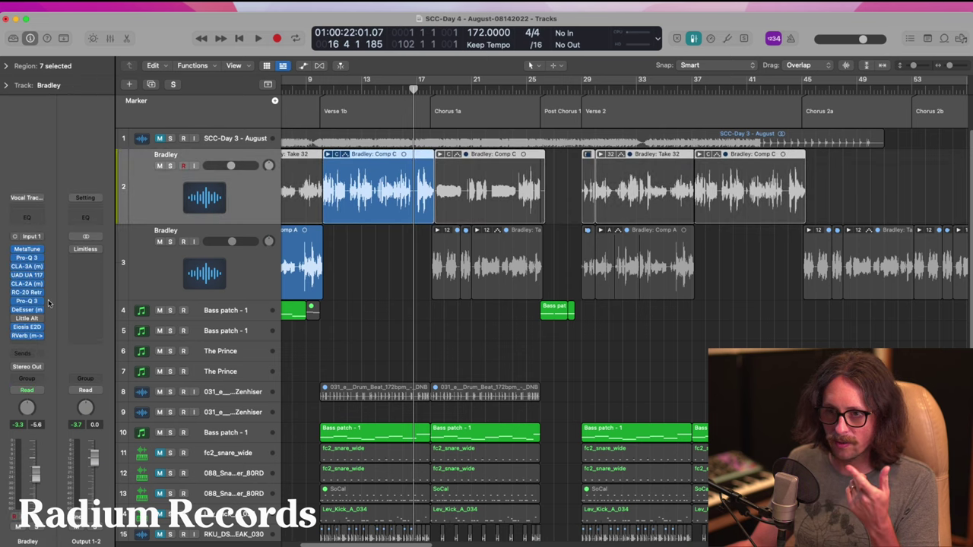
{"action": "scroll", "coordinate": [411, 274], "scroll_direction": "down", "scroll_amount": 3}
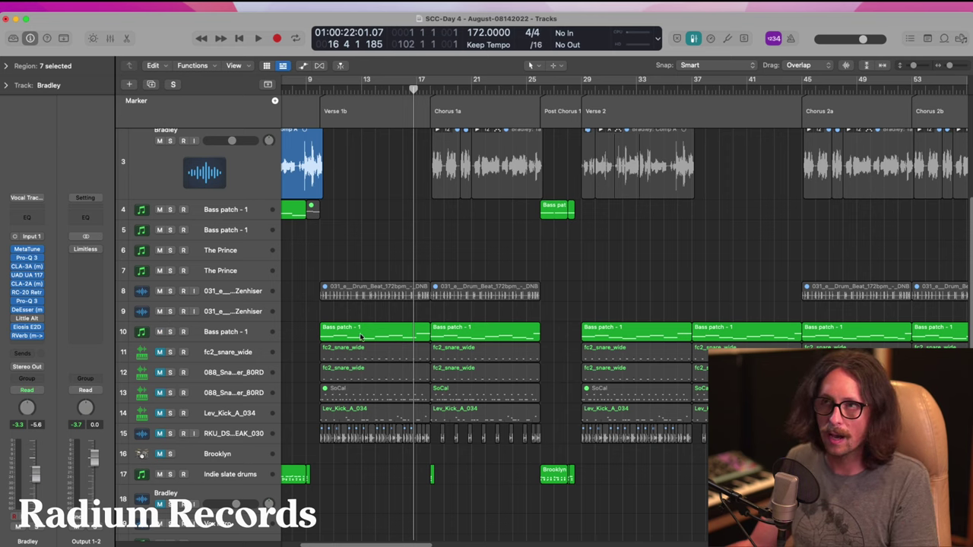
- Unmute the drum tracks 11 to 16 while keeping the vocal track 18 muted
{"action": "key", "text": "z"}
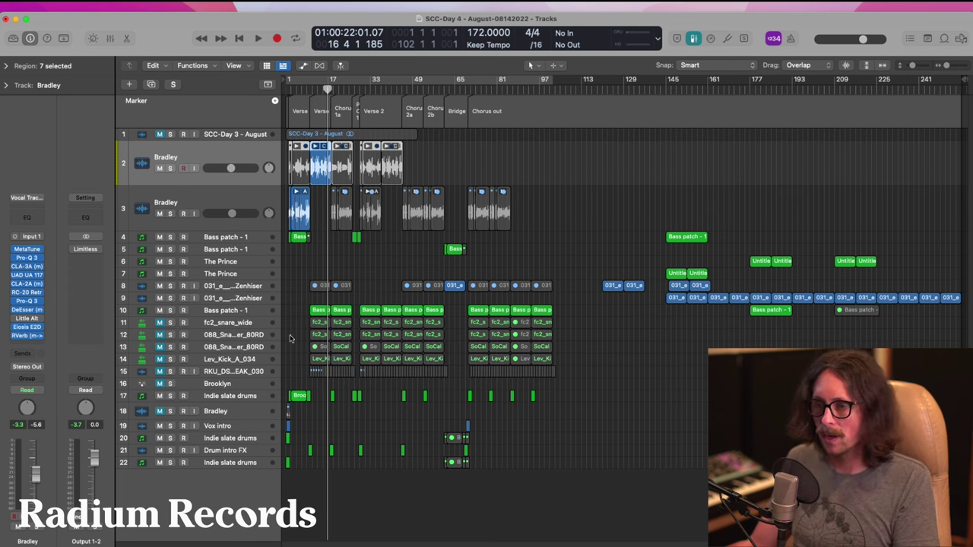
{"action": "left_click_drag", "start_coordinate": [162, 324], "coordinate": [177, 409]}
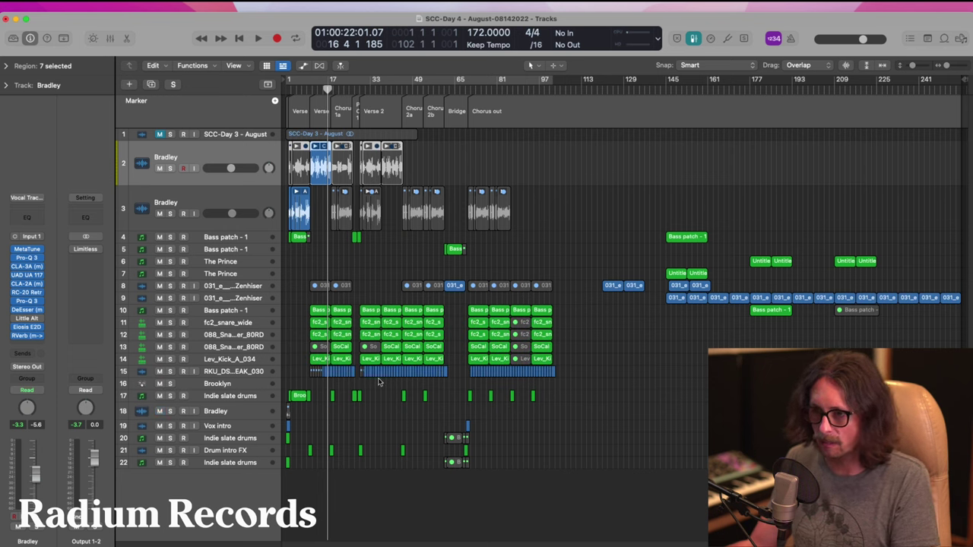
{"action": "key", "text": "z"}
{"action": "key", "text": "z"}
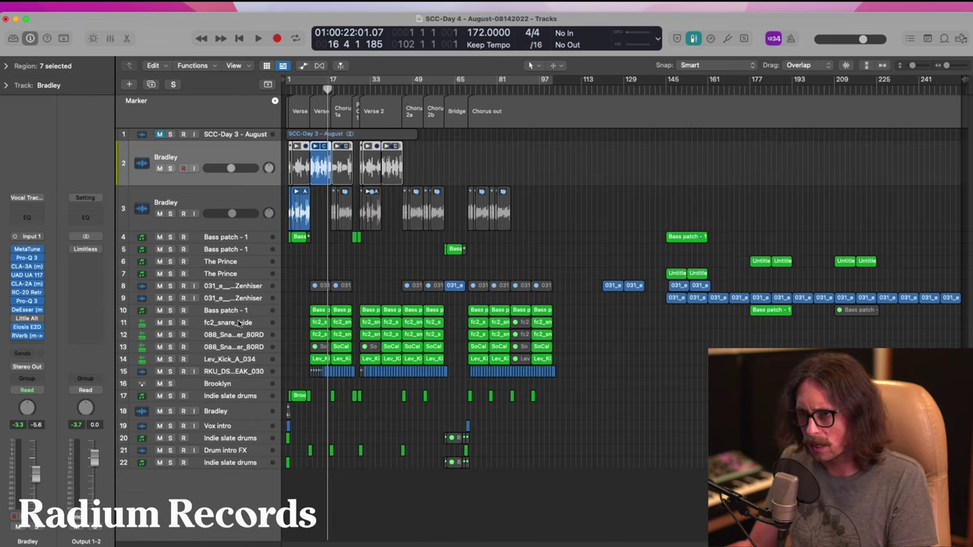
{"action": "left_click", "coordinate": [159, 411]}
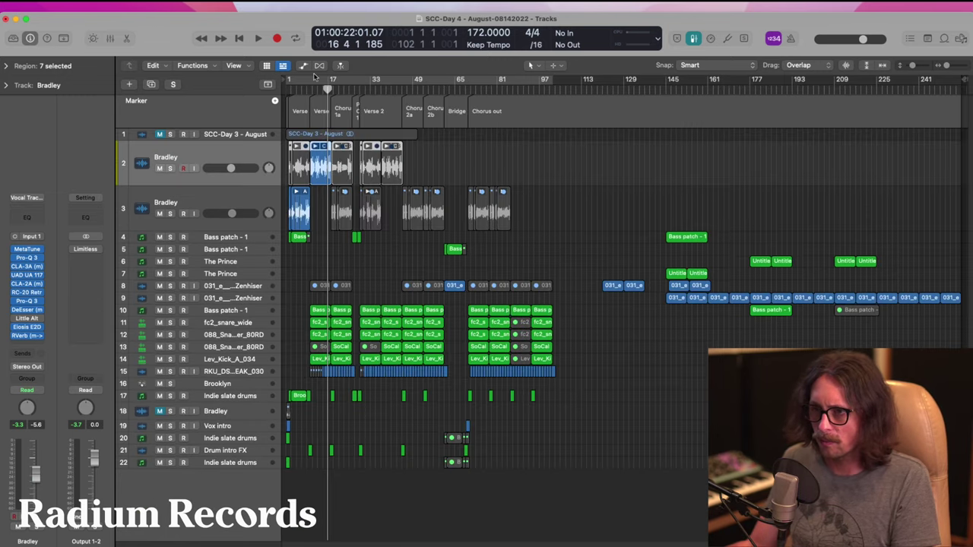
- Play the full mix from the start of Verse 1b, check the Output 1-2 level for clipping, and stop playback
{"action": "left_click", "coordinate": [310, 84]}
{"action": "key", "text": "space"}
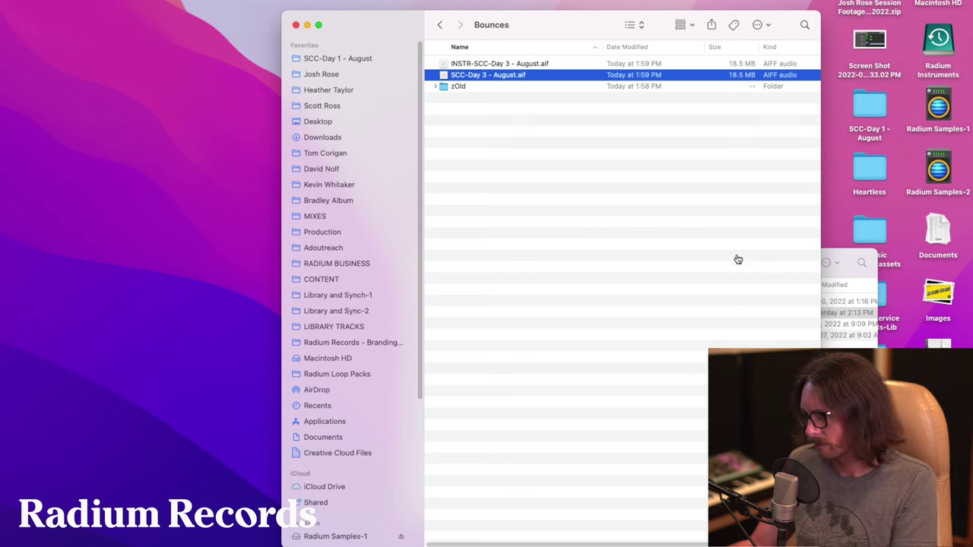
{"action": "key", "text": "super+Tab"}
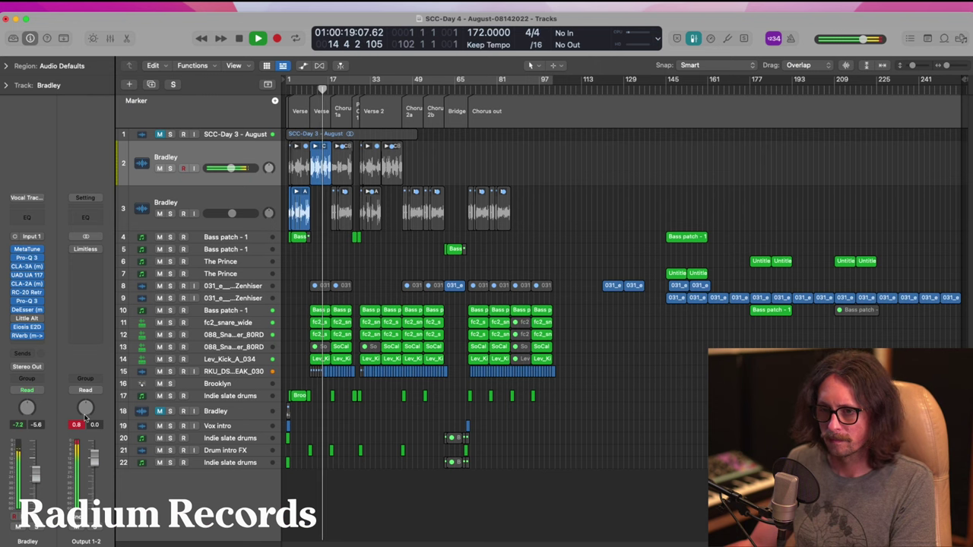
{"action": "key", "text": "space"}
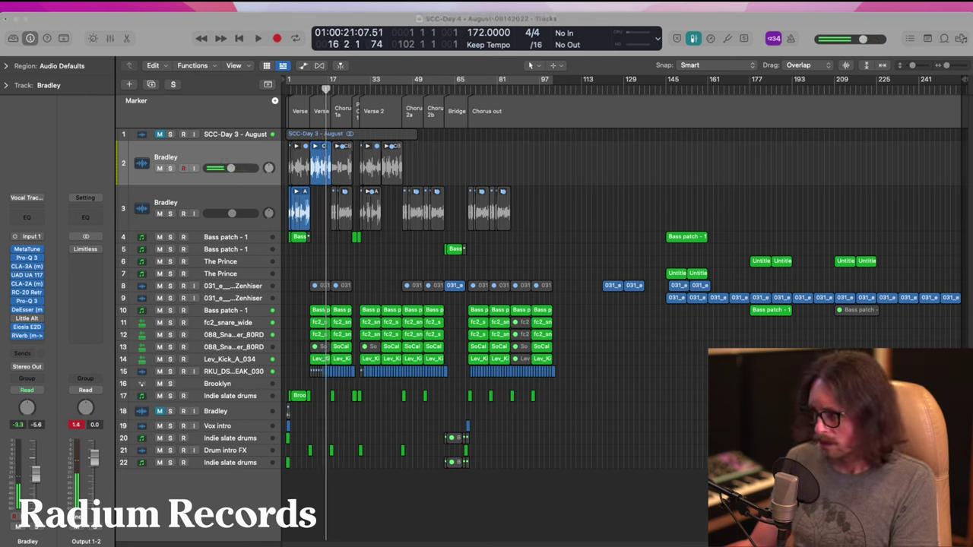
{"action": "left_click", "coordinate": [330, 239]}
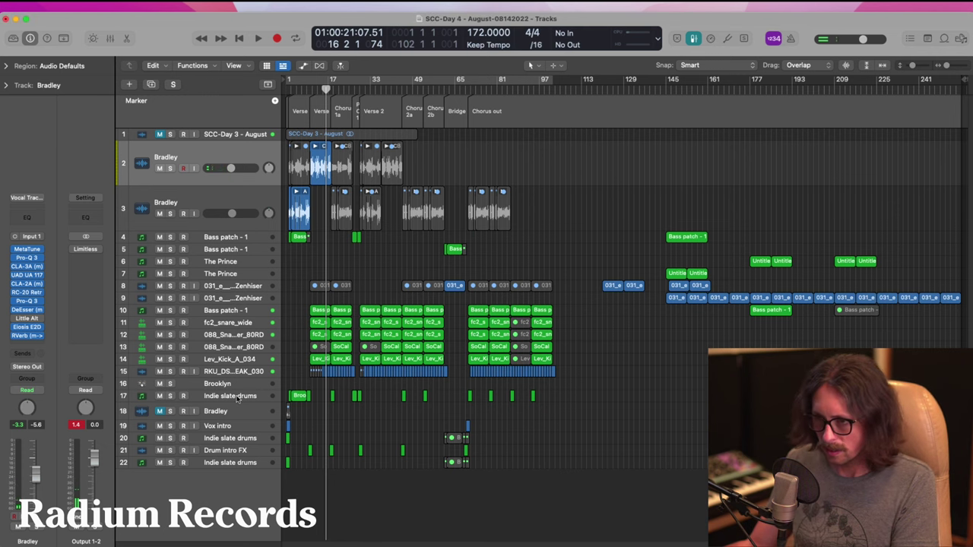
- Lower the faders of all tracks and the Bus 1 aux together by 2 dB in the mixer, and clear the selection
{"action": "left_click", "coordinate": [221, 464]}
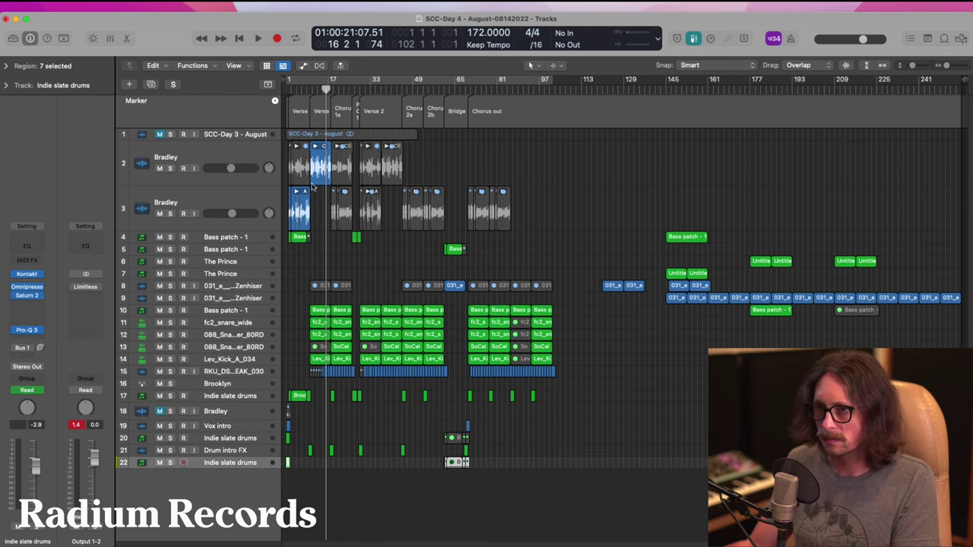
{"action": "key", "text": "super+a"}
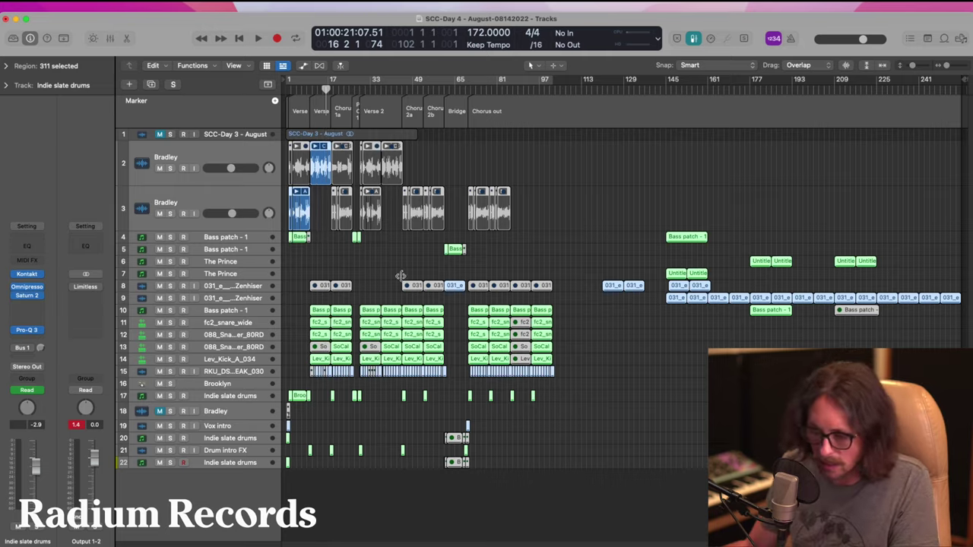
{"action": "key", "text": "x"}
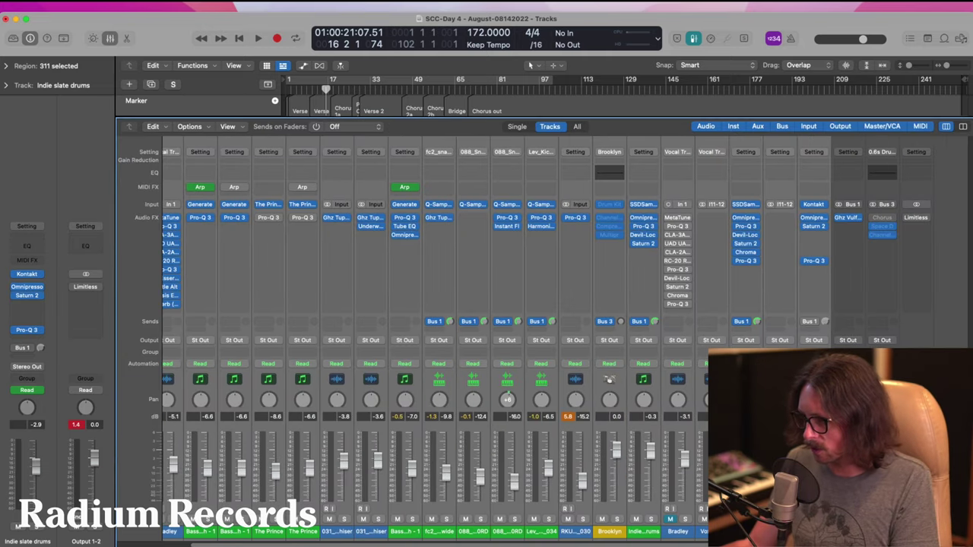
{"action": "left_click", "coordinate": [848, 532], "text": "shift"}
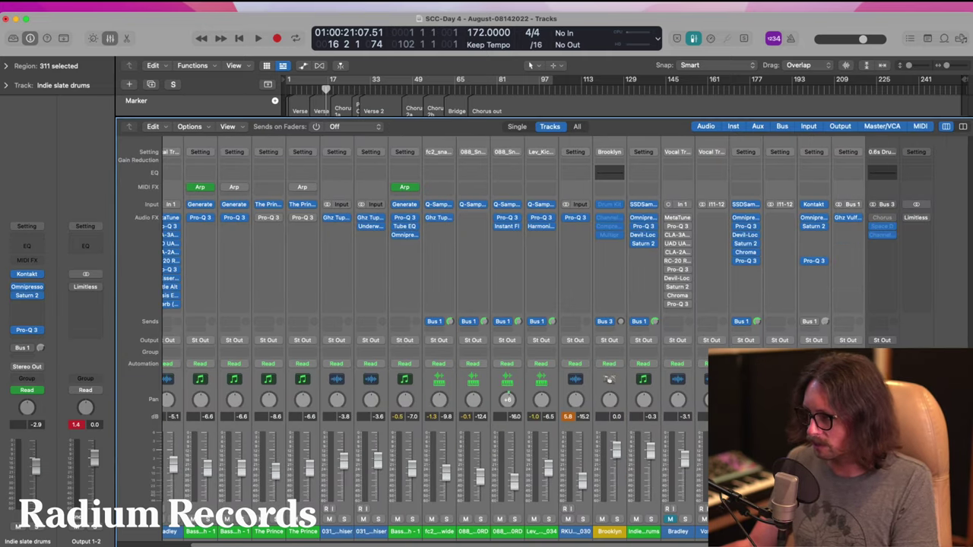
{"action": "left_click", "coordinate": [882, 532], "text": "shift"}
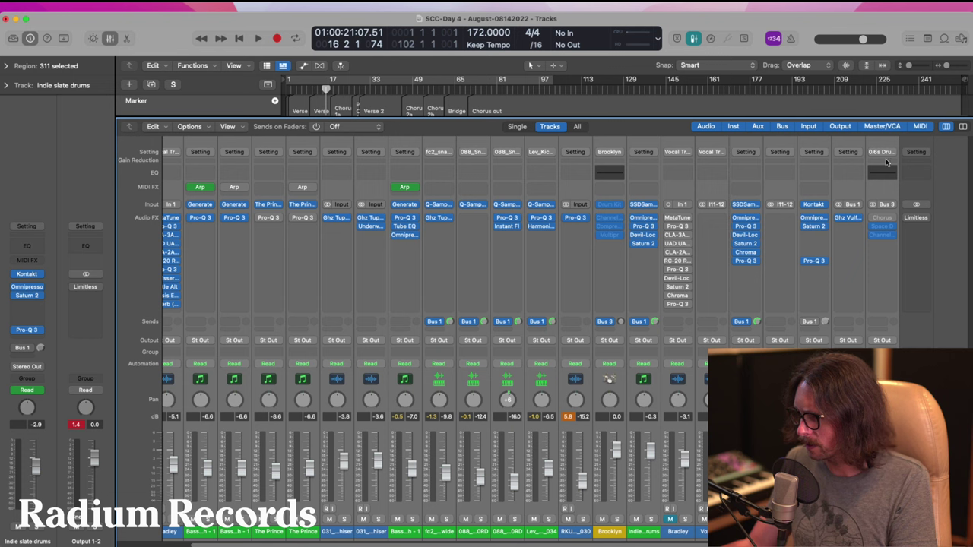
{"action": "left_click", "coordinate": [848, 531], "text": "super"}
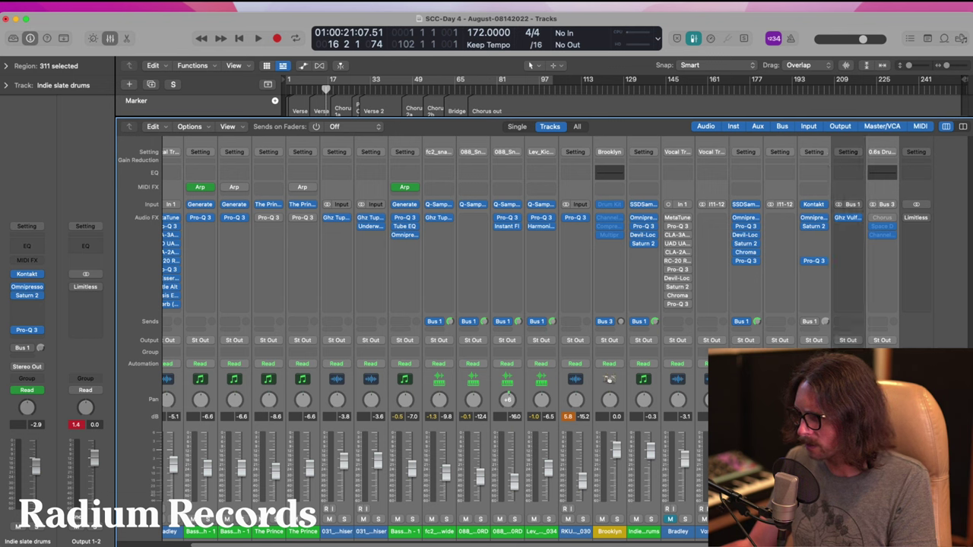
{"action": "left_click", "coordinate": [882, 532], "text": "super"}
{"action": "left_click", "coordinate": [849, 531], "text": "super"}
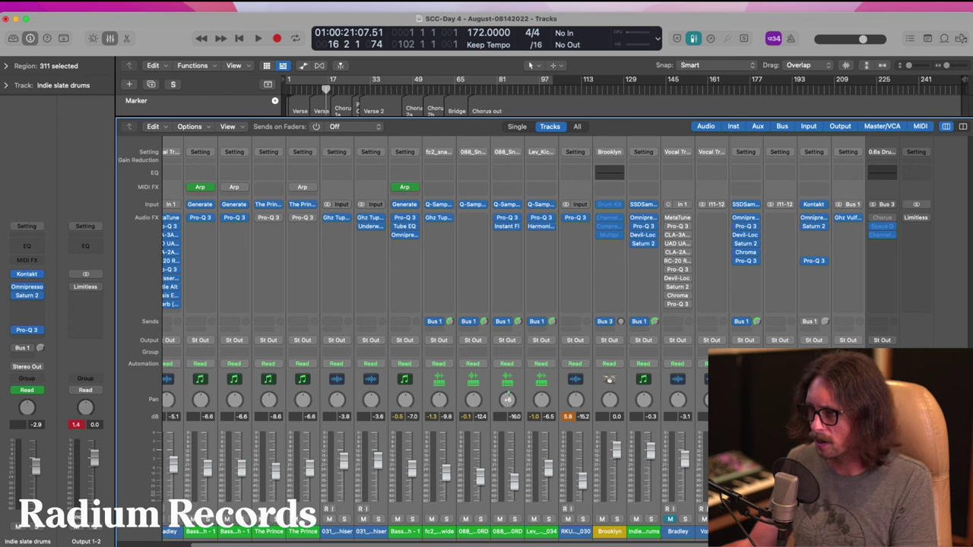
{"action": "left_click_drag", "start_coordinate": [856, 451], "coordinate": [855, 458]}
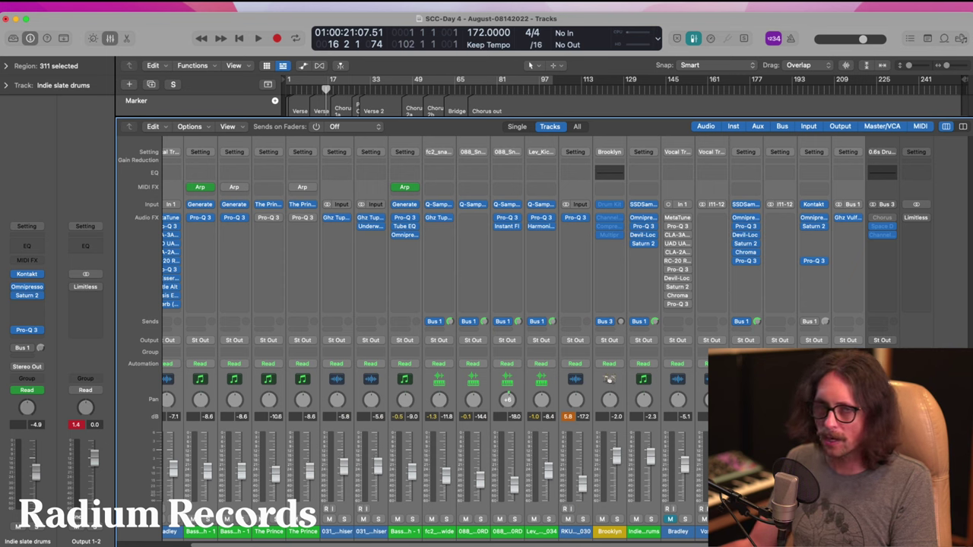
{"action": "key", "text": "x"}
{"action": "left_click", "coordinate": [643, 384]}
- Play from bar 10, the start of Verse 1b, and enable and open the Limitless limiter on Output 1-2
{"action": "left_click", "coordinate": [308, 89]}
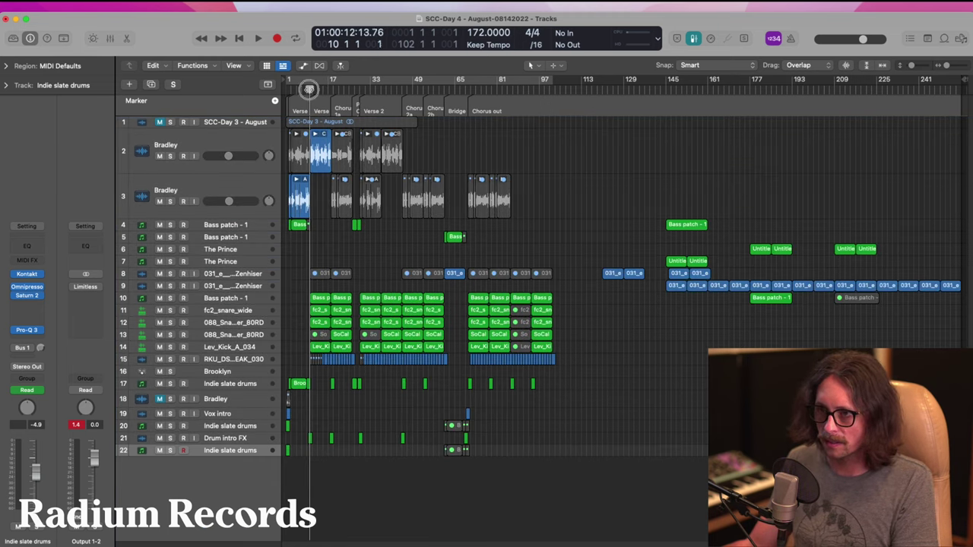
{"action": "key", "text": "space"}
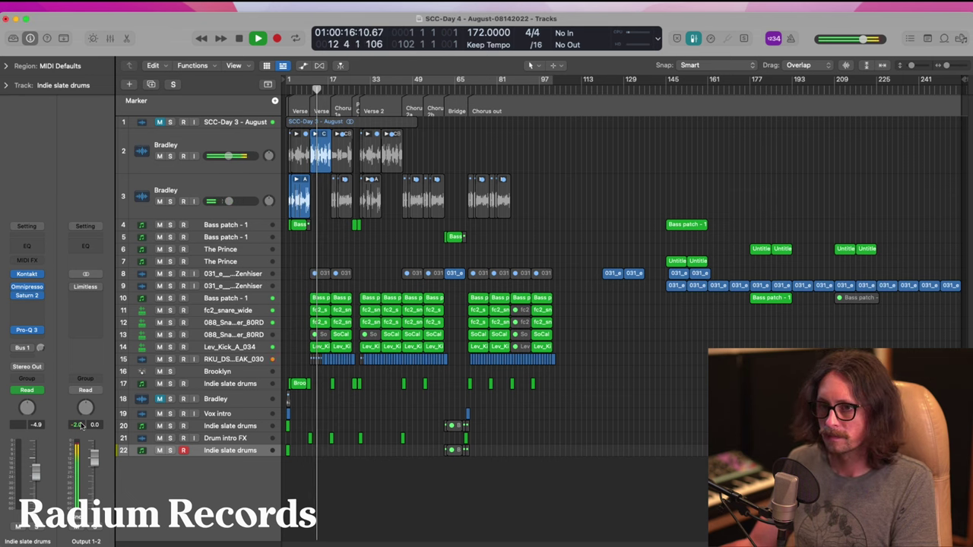
{"action": "mouse_move", "coordinate": [96, 288]}
{"action": "left_click", "coordinate": [88, 287]}
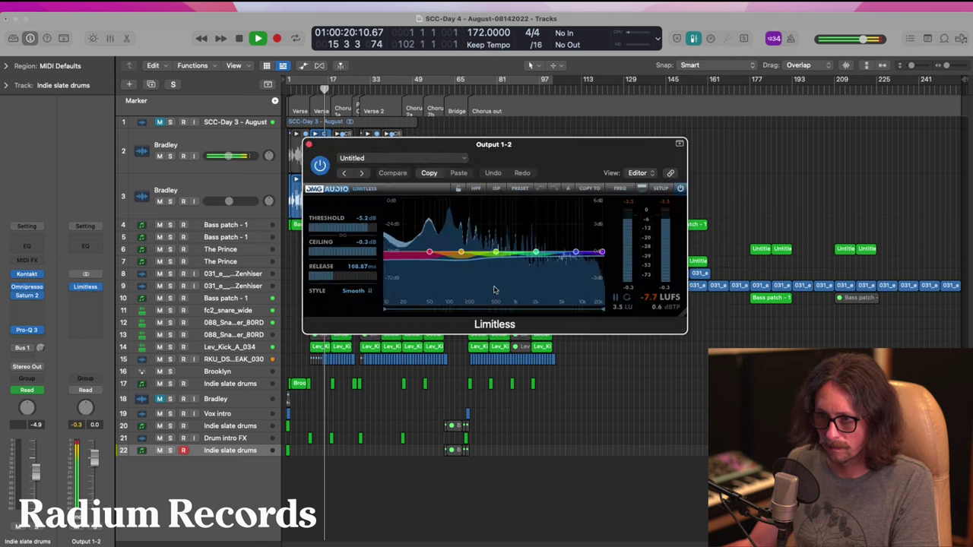
- Try a Limitless threshold of -7.3 dB during playback, settle on -5.6 dB, and close the plug-in
{"action": "mouse_move", "coordinate": [366, 233]}
{"action": "left_mouse_down"}
{"action": "mouse_move", "coordinate": [308, 232]}
{"action": "mouse_move", "coordinate": [349, 225]}
{"action": "left_mouse_up"}
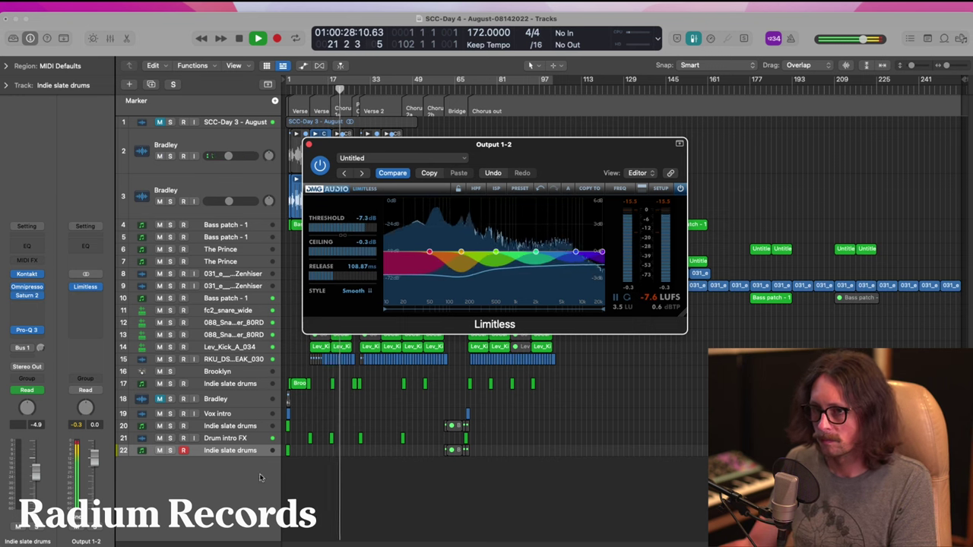
{"action": "left_click", "coordinate": [547, 516]}
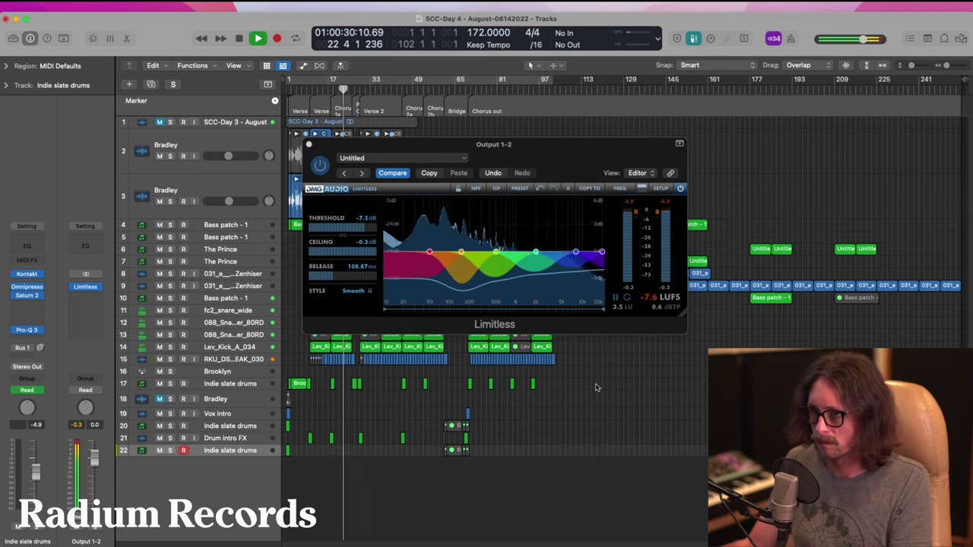
{"action": "key", "text": "space"}
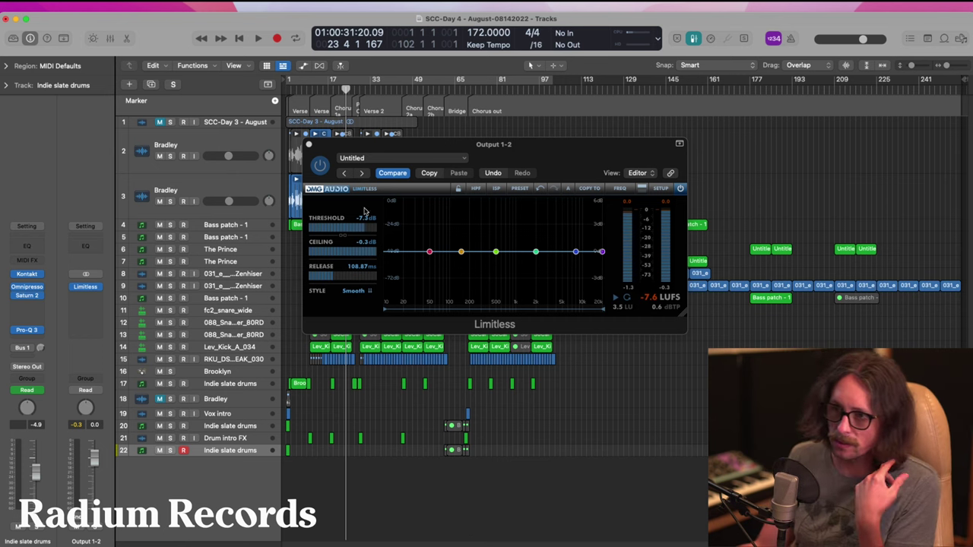
{"action": "left_click_drag", "start_coordinate": [363, 227], "coordinate": [368, 226]}
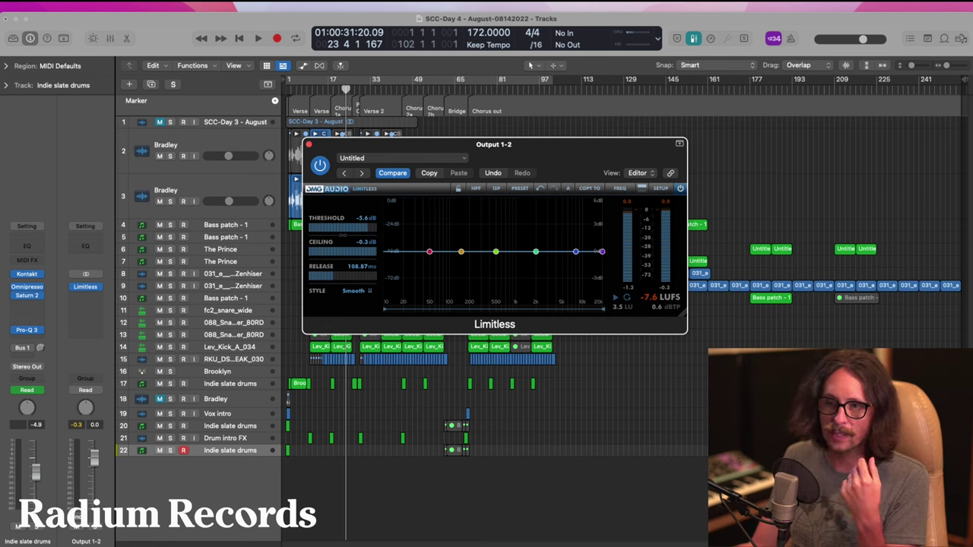
{"action": "left_click", "coordinate": [309, 145]}
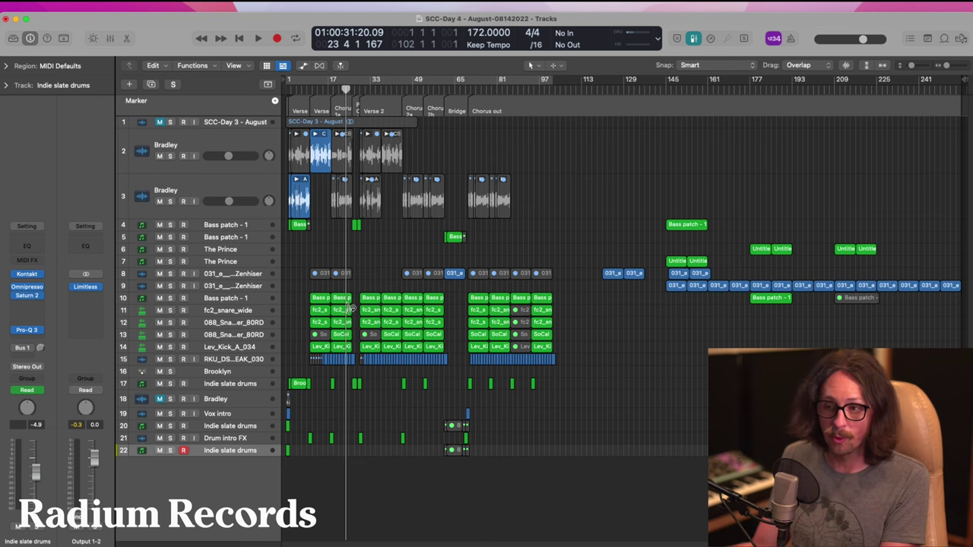
- Set the cycle range from bar 10 to bar 26 over Verse 1b and Chorus 1a, and select Bass patch - 1 track 10
{"action": "left_click_drag", "start_coordinate": [306, 260], "coordinate": [396, 437]}
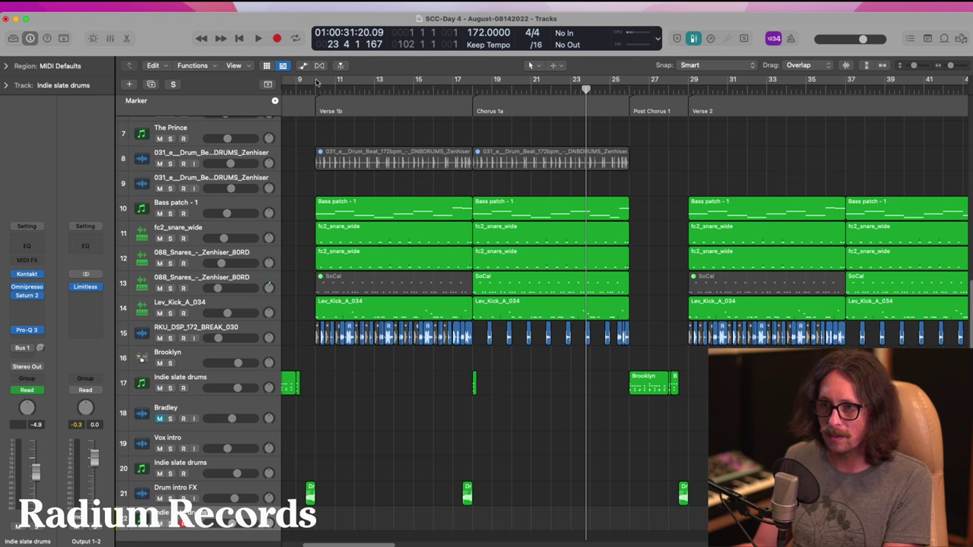
{"action": "left_click_drag", "start_coordinate": [316, 82], "coordinate": [621, 168]}
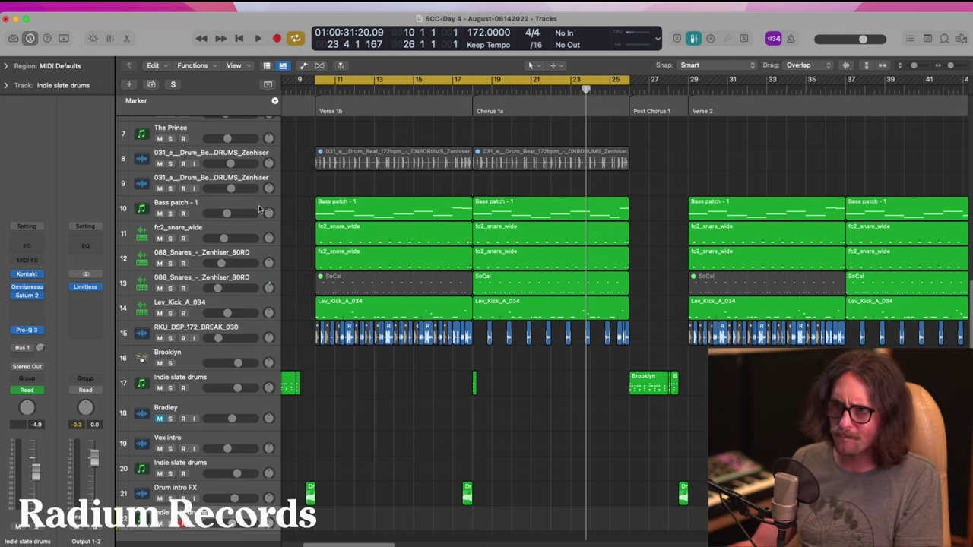
{"action": "left_click", "coordinate": [199, 204]}
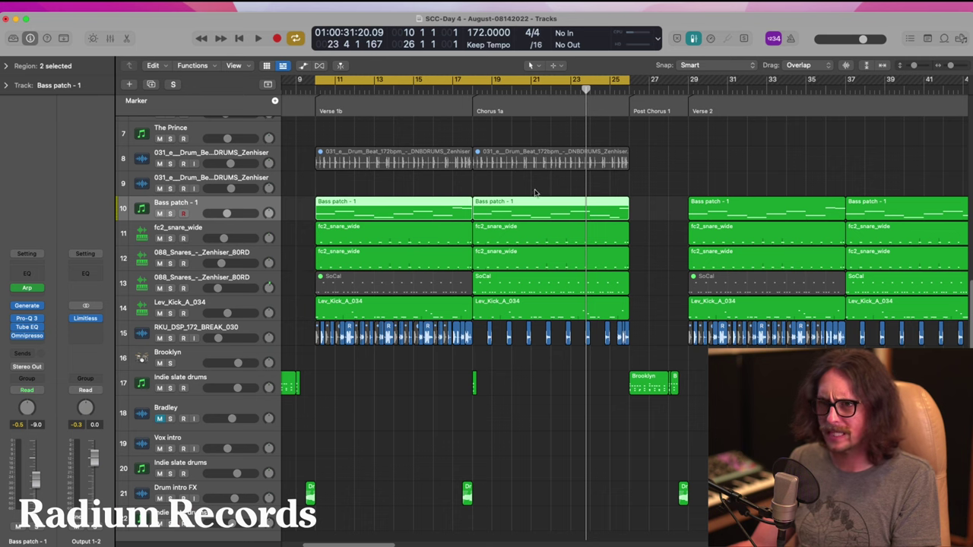
{"action": "key", "text": "super+Tab"}
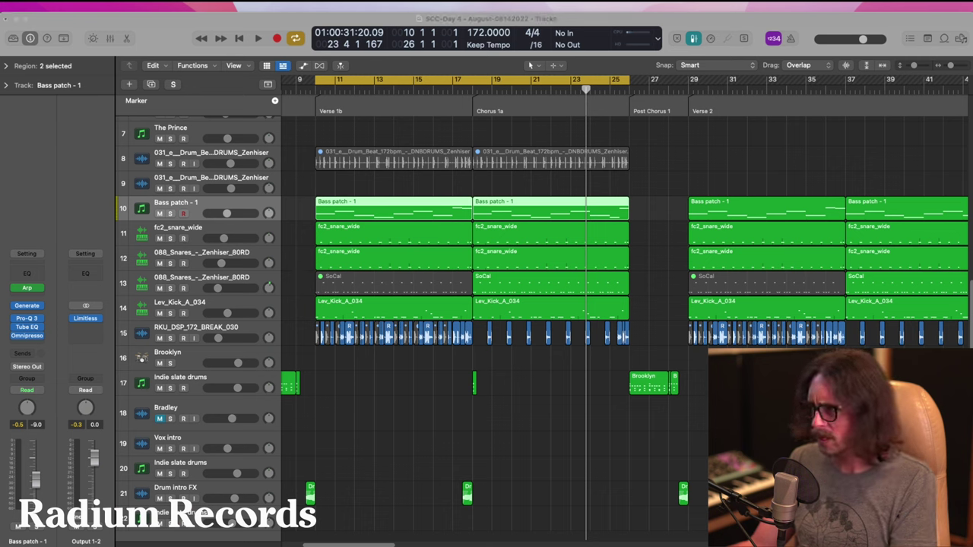
{"action": "left_click", "coordinate": [171, 29]}
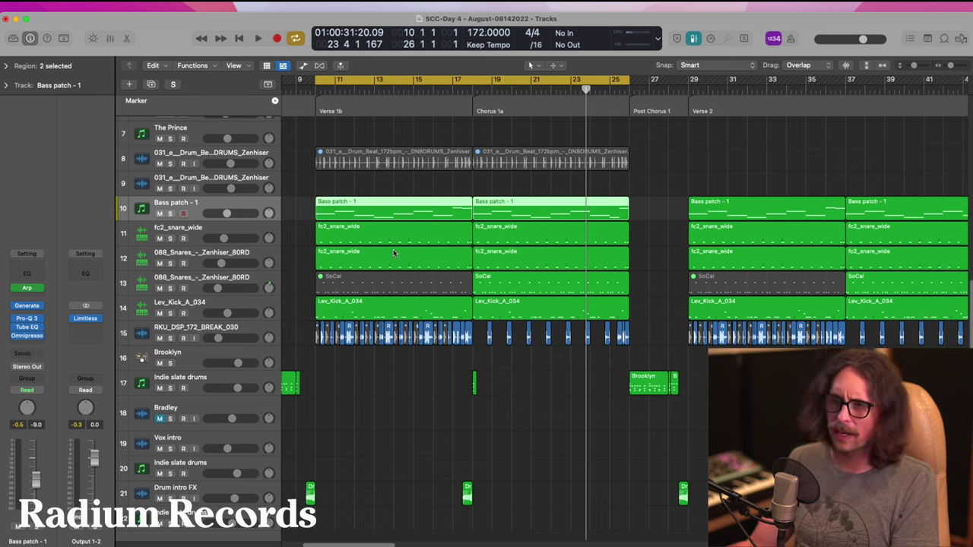
- Review the song's arrangement and step through the tracks' channel strips, finishing on the Bass patch - 1 track 10
{"action": "left_click", "coordinate": [368, 261], "text": "ctrl+alt"}
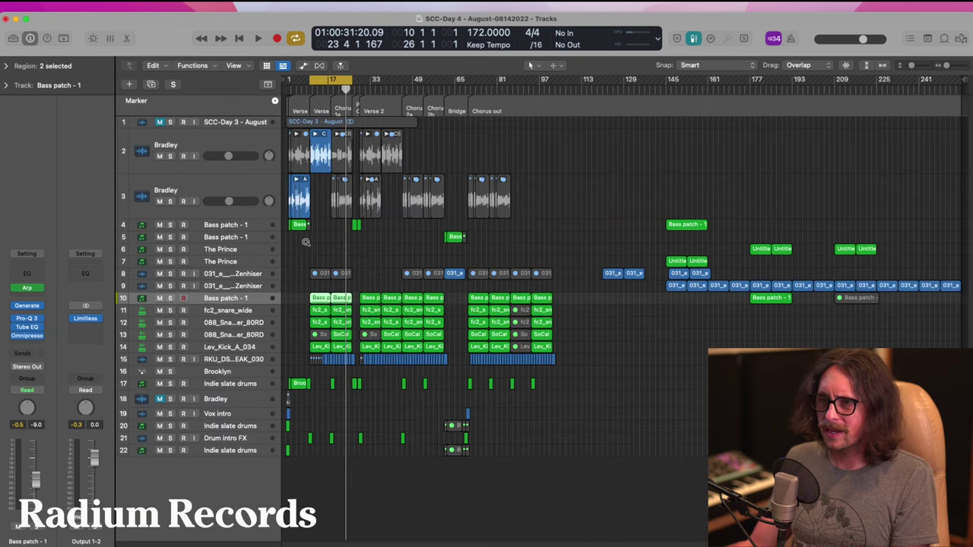
{"action": "left_click_drag", "start_coordinate": [426, 276], "coordinate": [274, 464]}
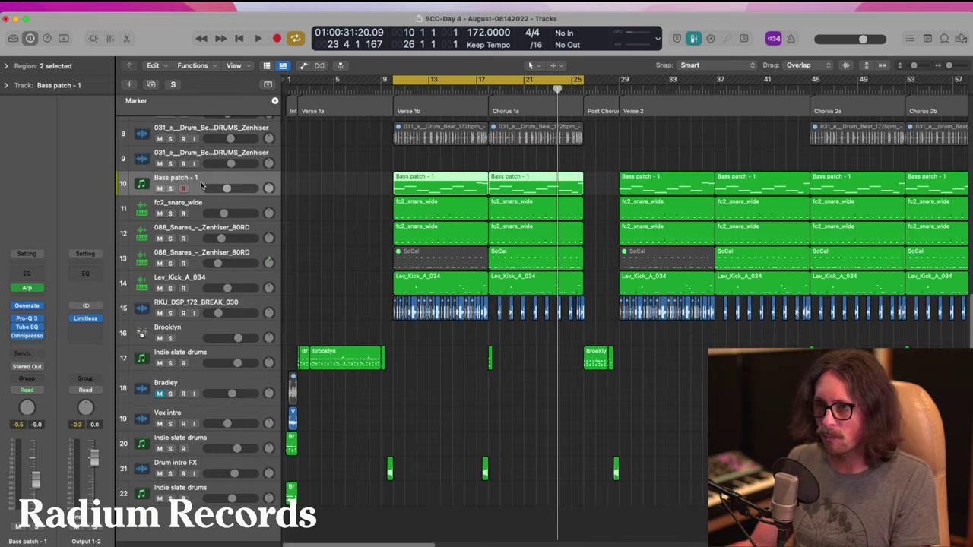
{"action": "key", "text": "Down"}
{"action": "key", "text": "Down"}
{"action": "key", "text": "Down"}
{"action": "key", "text": "Down"}
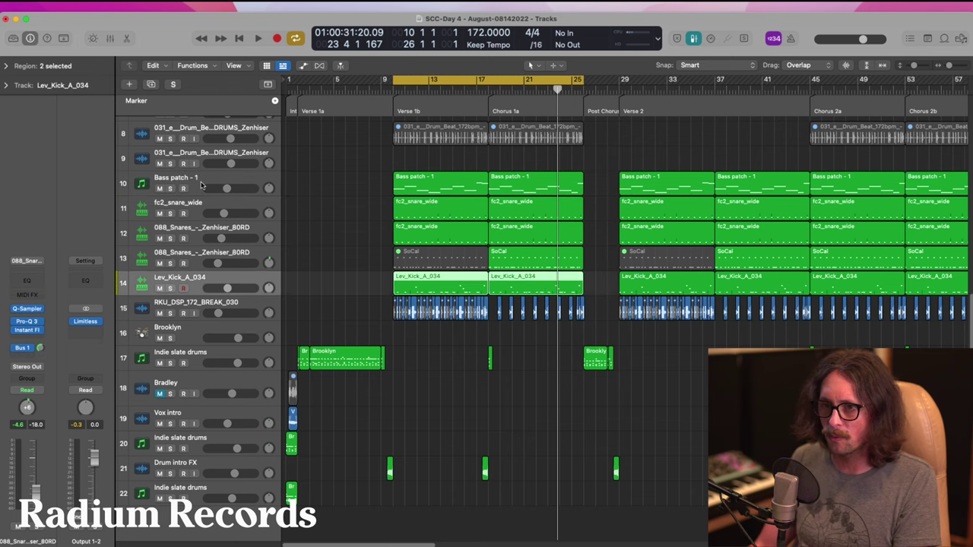
{"action": "key", "text": "Down"}
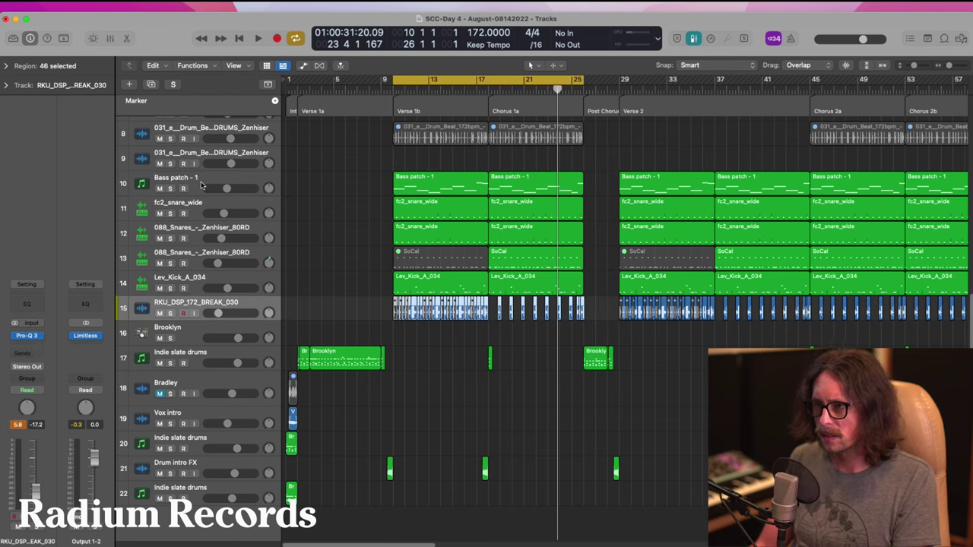
{"action": "key", "text": "Up"}
{"action": "key", "text": "Up"}
{"action": "key", "text": "Up"}
{"action": "key", "text": "Up"}
{"action": "key", "text": "Up"}
{"action": "key", "text": "Up"}
{"action": "key", "text": "Up"}
{"action": "key", "text": "Up"}
{"action": "key", "text": "Up"}
{"action": "key", "text": "Up"}
{"action": "key", "text": "Up"}
{"action": "key", "text": "Up"}
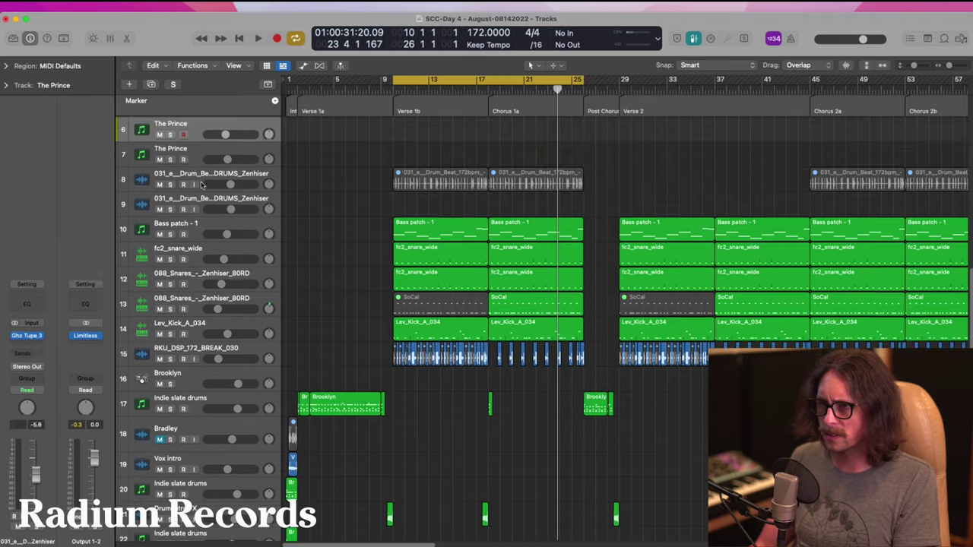
{"action": "key", "text": "Up"}
{"action": "key", "text": "Up"}
{"action": "key", "text": "Down"}
{"action": "key", "text": "Down"}
{"action": "key", "text": "Down"}
{"action": "key", "text": "Down"}
{"action": "key", "text": "Down"}
{"action": "key", "text": "Down"}
{"action": "key", "text": "Down"}
{"action": "key", "text": "Down"}
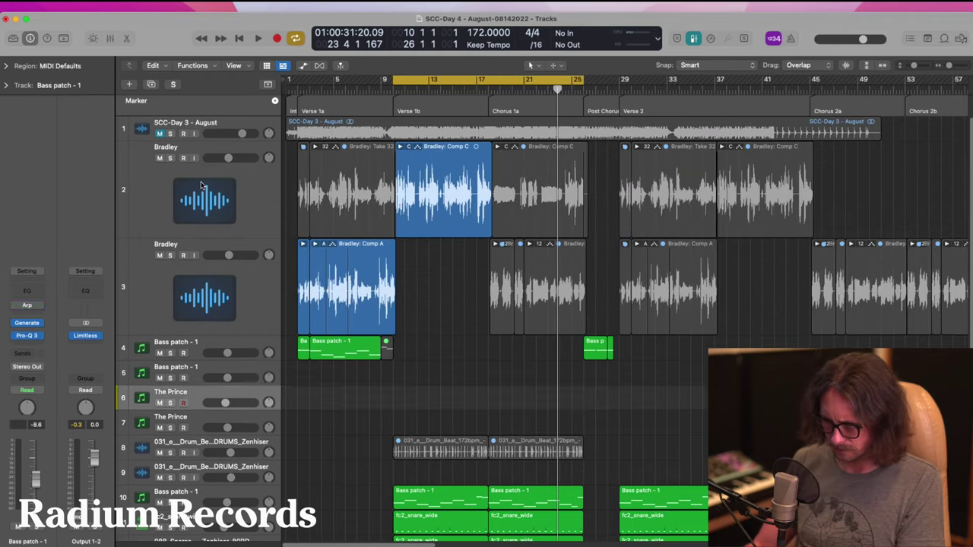
{"action": "key", "text": "Down"}
{"action": "key", "text": "Down"}
{"action": "key", "text": "Down"}
{"action": "key", "text": "Down"}
{"action": "key", "text": "Down"}
{"action": "key", "text": "Down"}
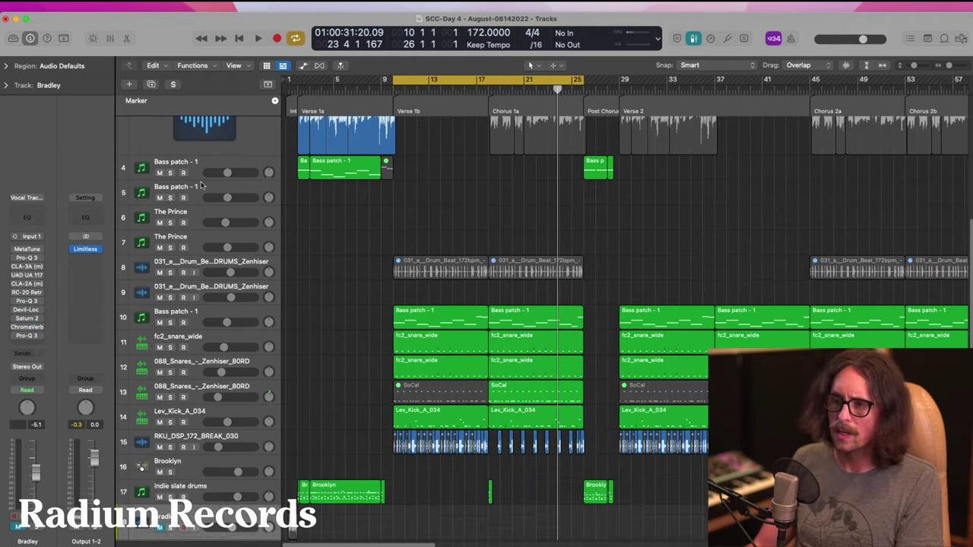
{"action": "key", "text": "Up"}
{"action": "key", "text": "Up"}
{"action": "key", "text": "Up"}
{"action": "key", "text": "Up"}
{"action": "key", "text": "Up"}
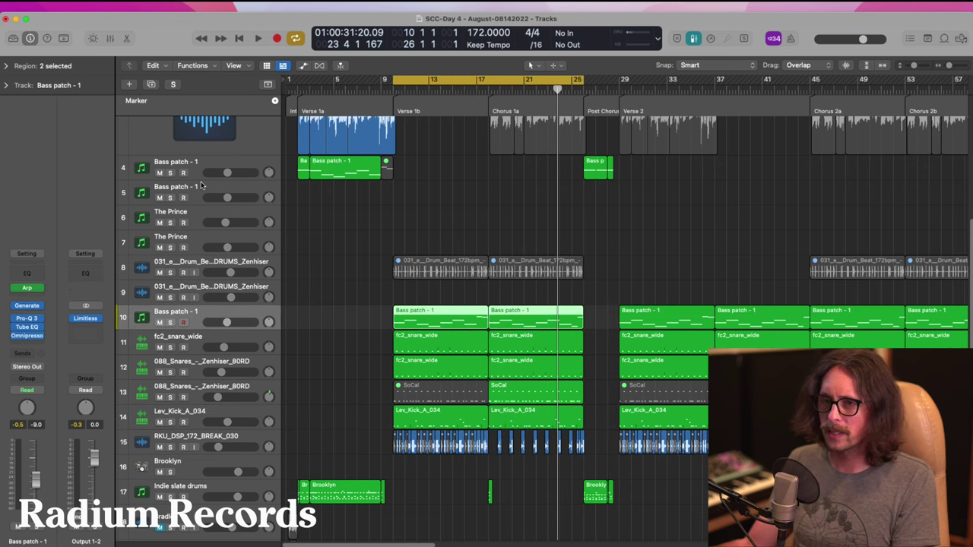
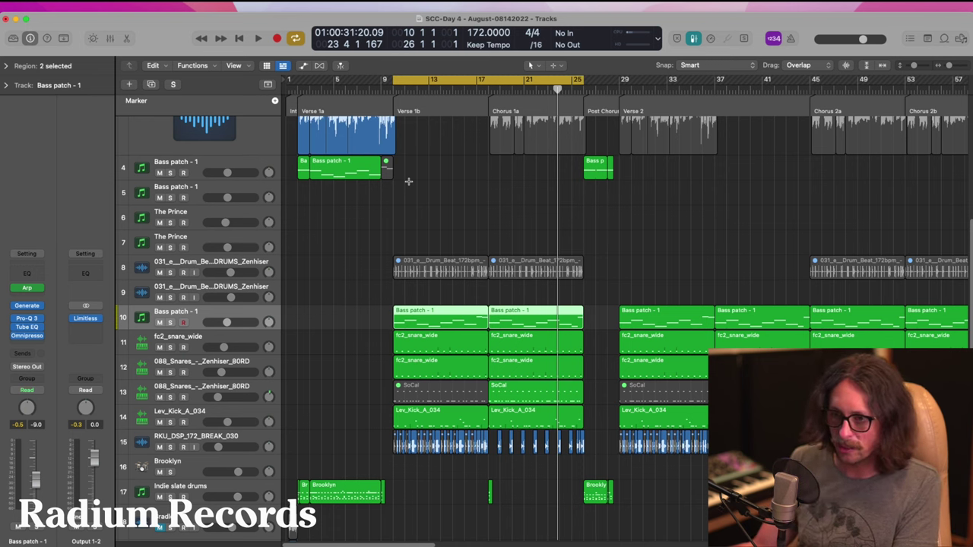
- Duplicate the Bass patch - 1 track 10 with its settings, solo the original, and audition its bass part in the cycle range
{"action": "key", "text": "super+d"}
{"action": "double_click", "coordinate": [190, 337]}
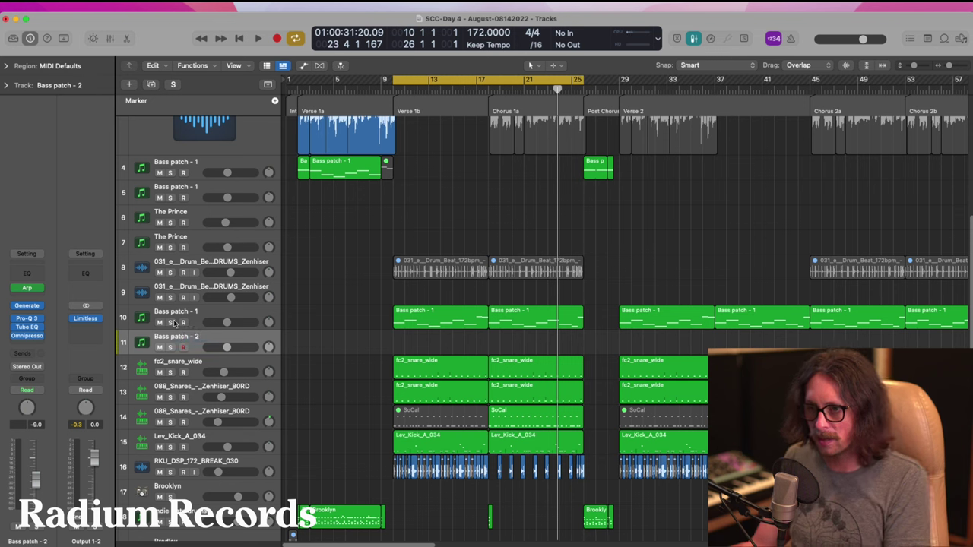
{"action": "left_click", "coordinate": [171, 322]}
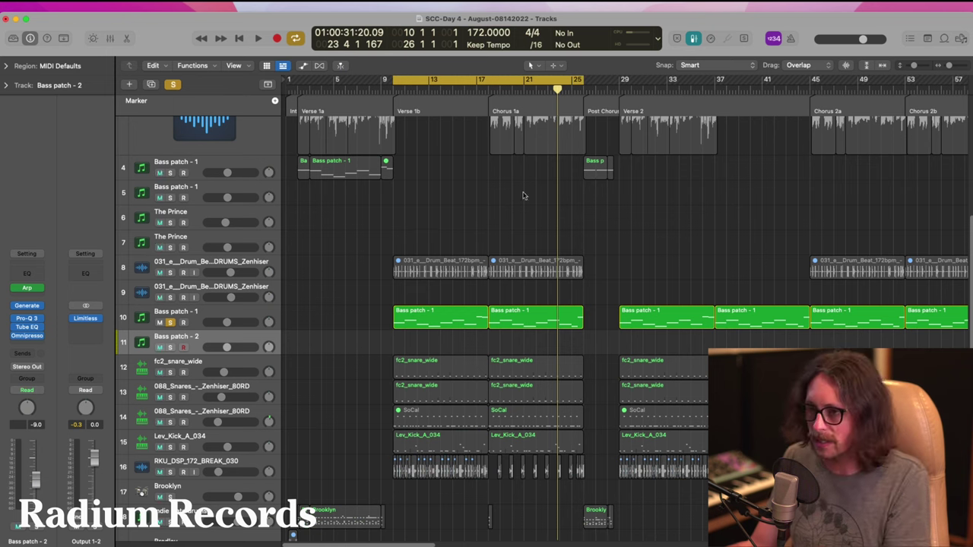
{"action": "key", "text": "space"}
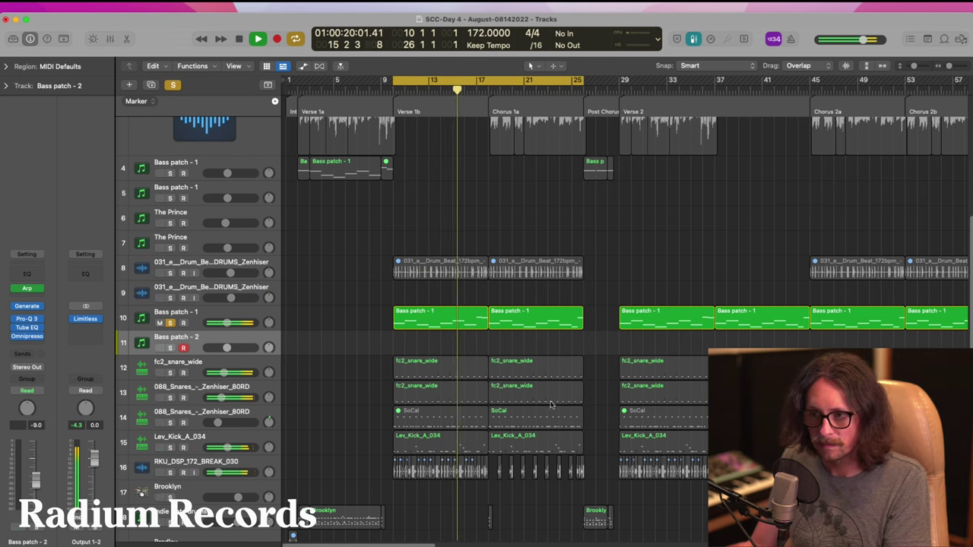
{"action": "key", "text": "space"}
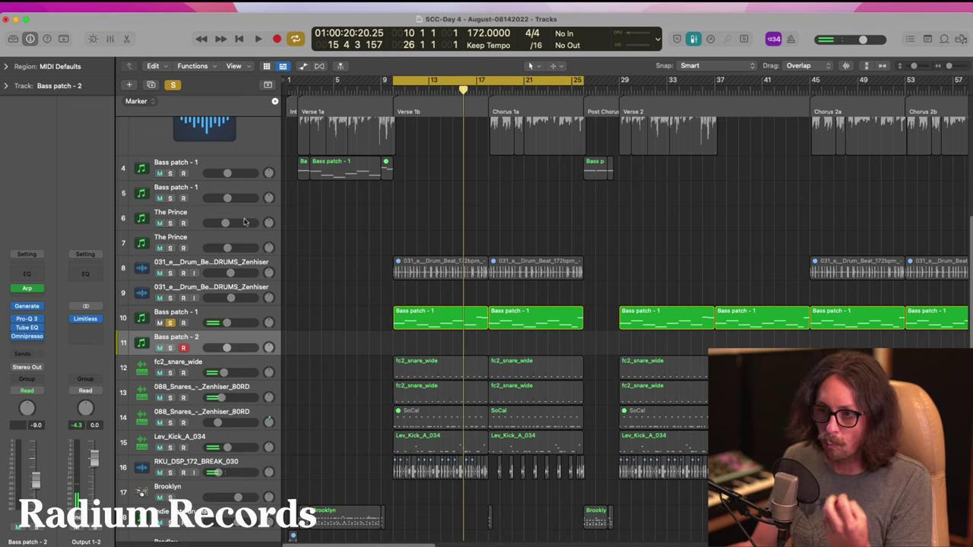
- Copy the Verse 1b and Chorus 1a bass regions from track 10 to the Bass patch - 2 track, and solo that track
{"action": "left_click_drag", "start_coordinate": [363, 322], "coordinate": [547, 329]}
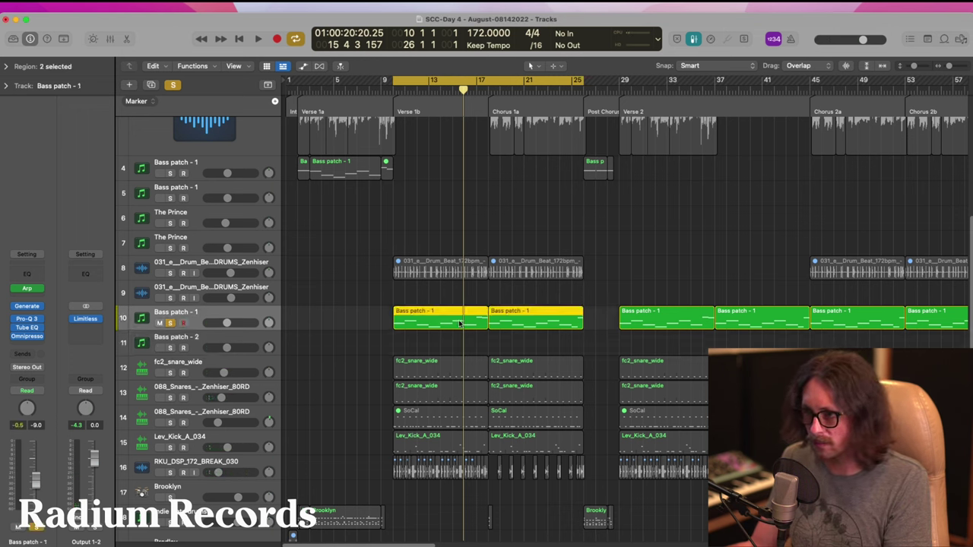
{"action": "left_click_drag", "start_coordinate": [458, 321], "coordinate": [371, 355]}
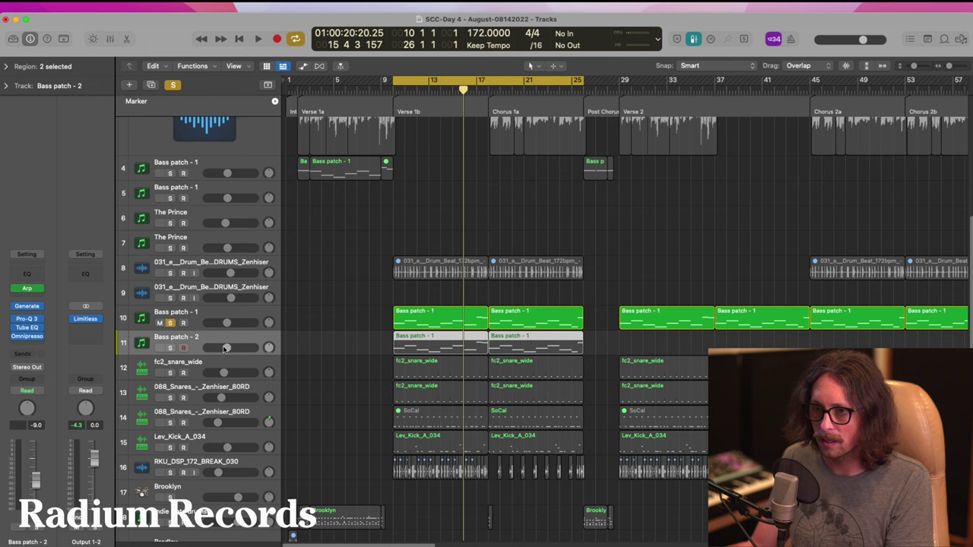
{"action": "left_click", "coordinate": [184, 347]}
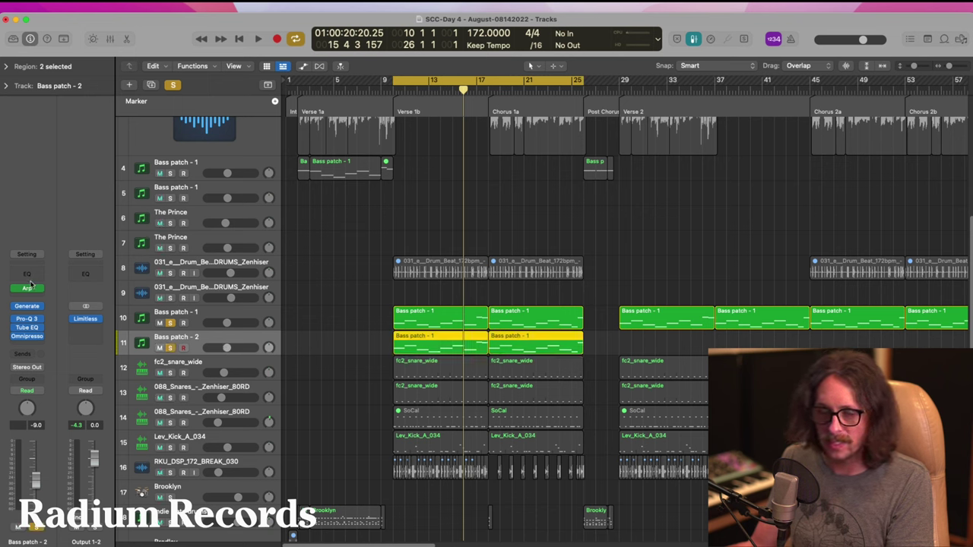
- Replace the instrument on Bass patch - 2 with Arturia's OP-Xa V and decline the plug-in's feature tour
{"action": "left_click", "coordinate": [35, 305]}
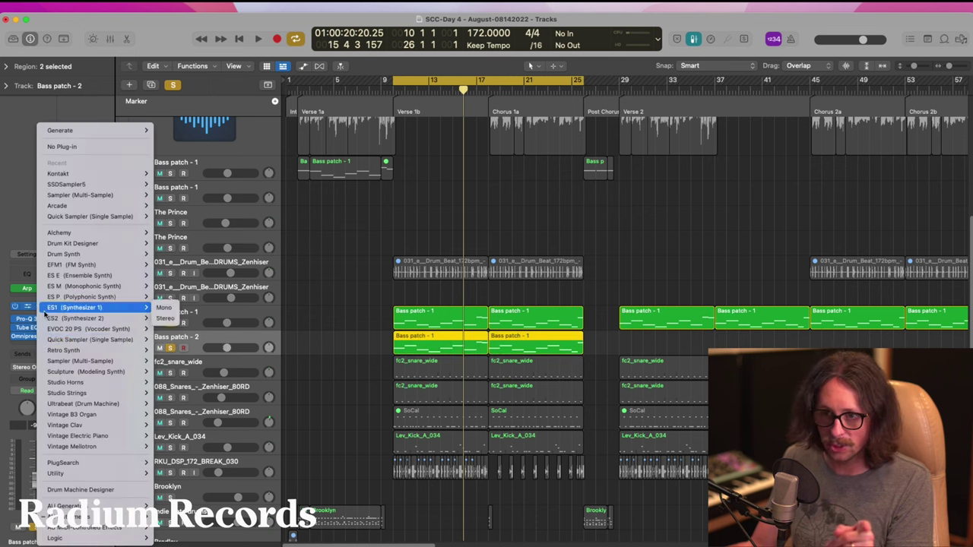
{"action": "mouse_move", "coordinate": [114, 516]}
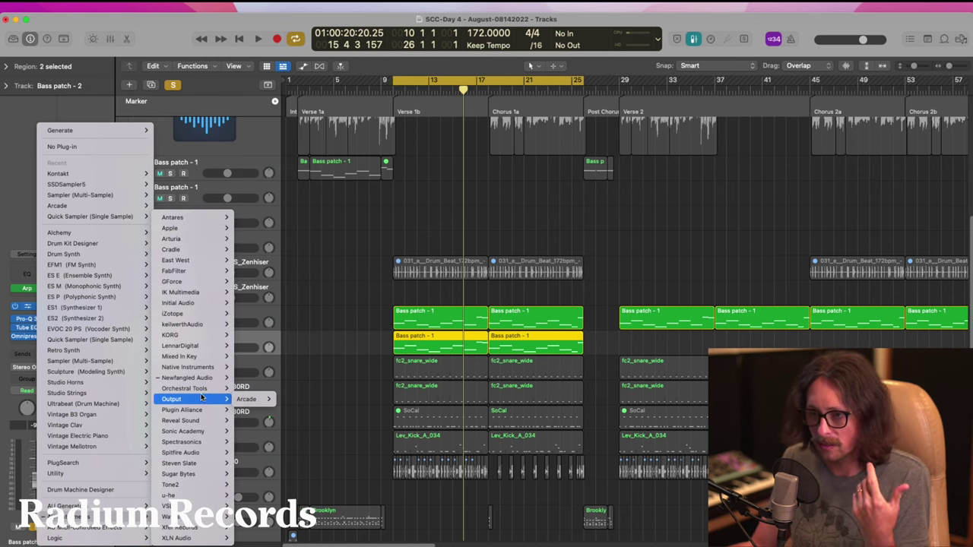
{"action": "mouse_move", "coordinate": [204, 392]}
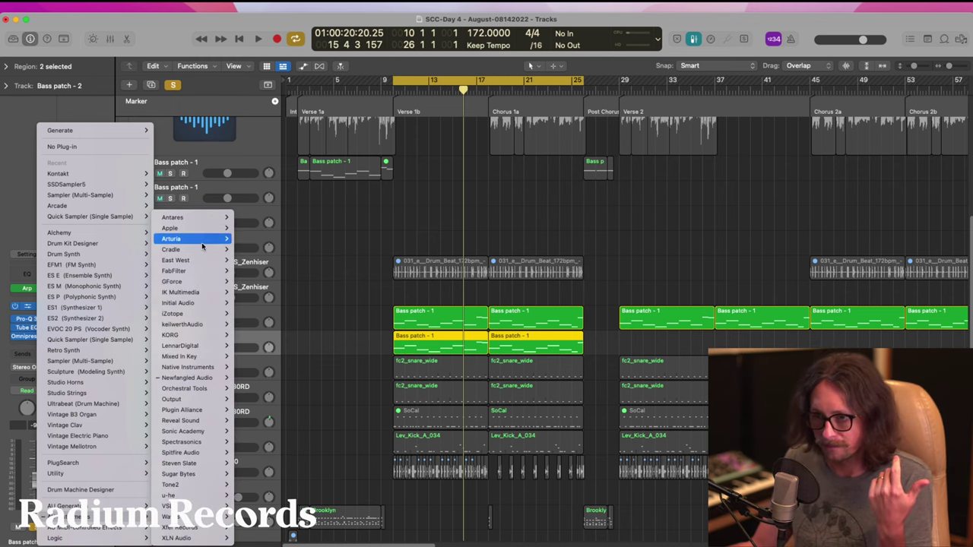
{"action": "mouse_move", "coordinate": [203, 233]}
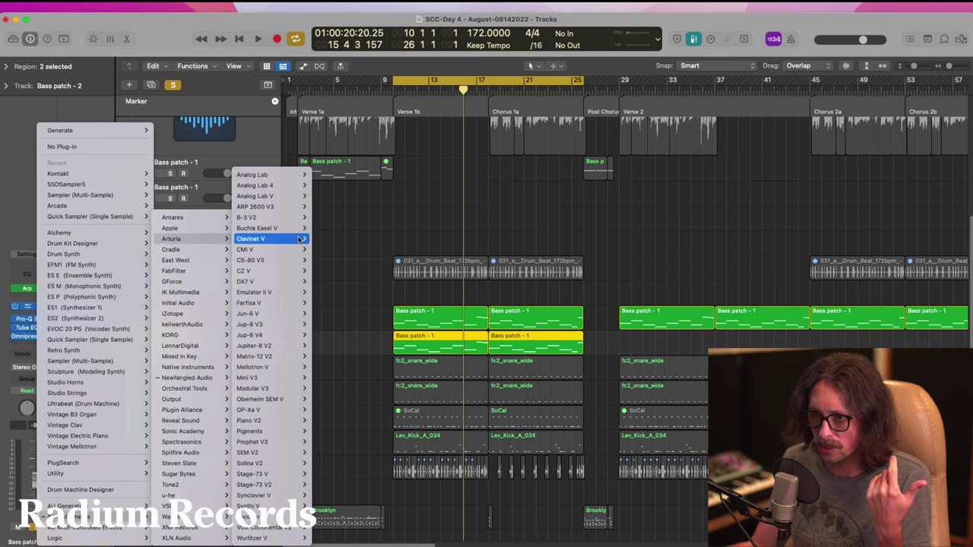
{"action": "mouse_move", "coordinate": [305, 366]}
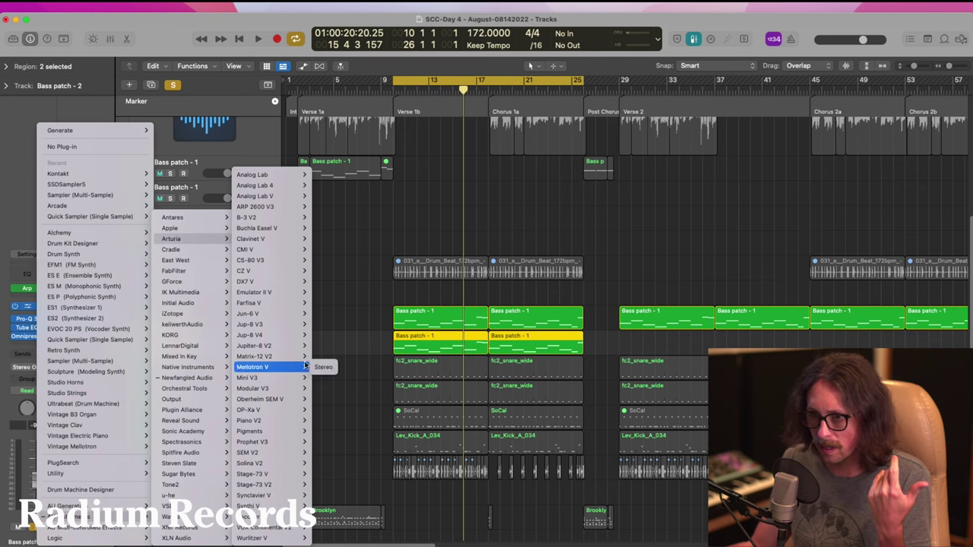
{"action": "mouse_move", "coordinate": [285, 399]}
{"action": "left_click", "coordinate": [279, 413]}
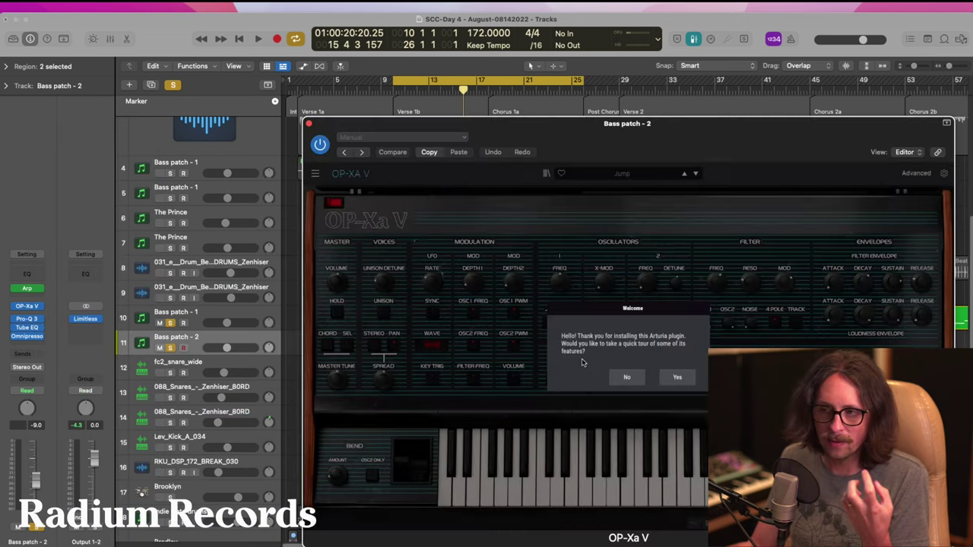
{"action": "left_click", "coordinate": [627, 377]}
- Load the bass preset Analogue Saws Arp in OP-Xa V and reposition the plug-in window to uncover the track headers
{"action": "left_click_drag", "start_coordinate": [631, 136], "coordinate": [374, 89]}
{"action": "left_click", "coordinate": [365, 127]}
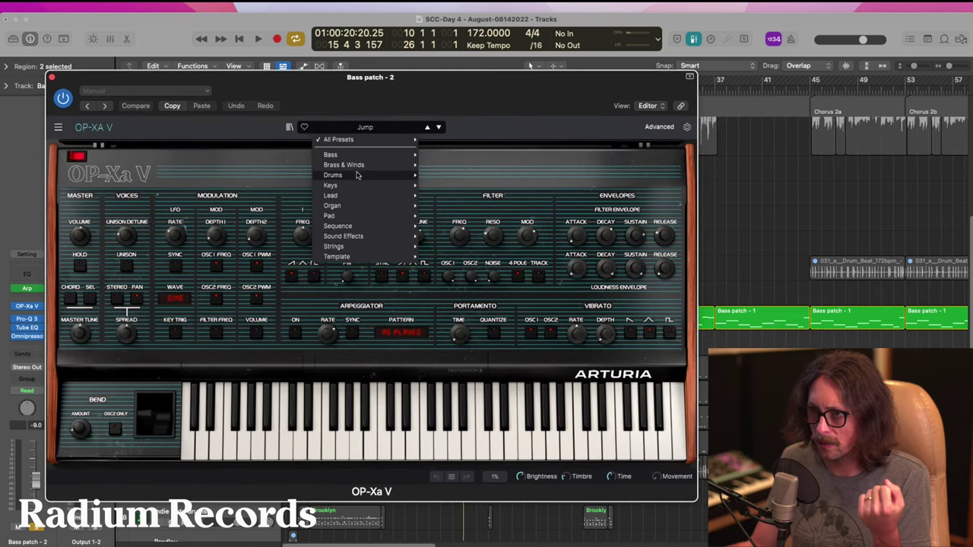
{"action": "mouse_move", "coordinate": [361, 157]}
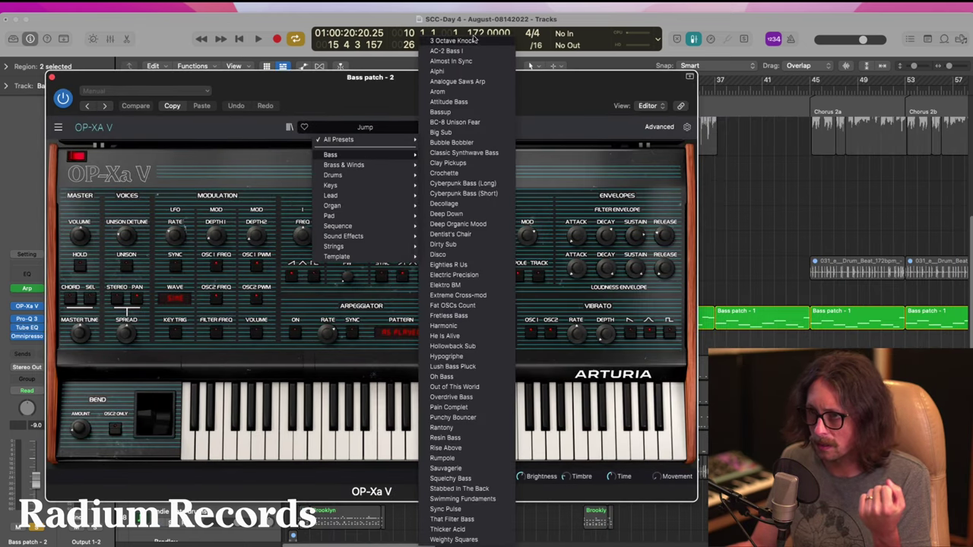
{"action": "left_click", "coordinate": [476, 81]}
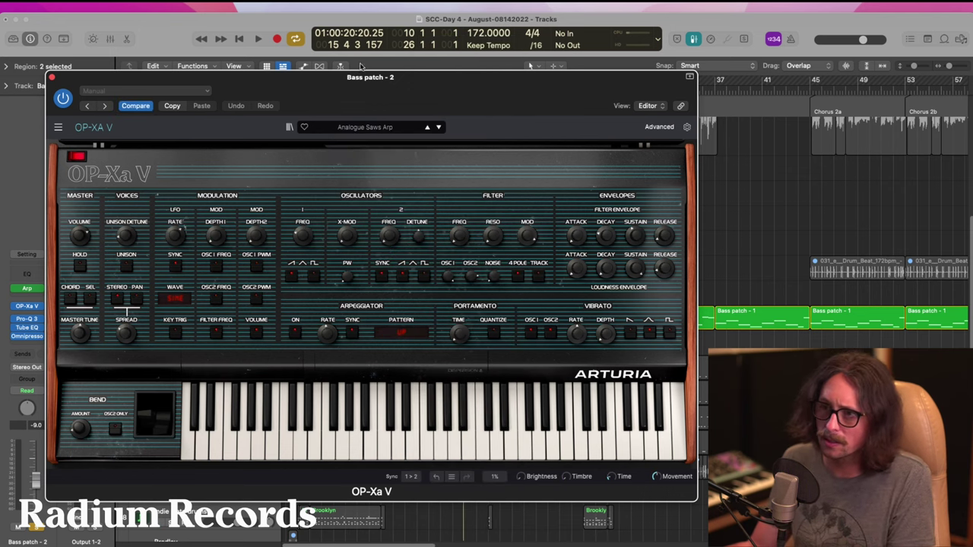
{"action": "left_click_drag", "start_coordinate": [357, 88], "coordinate": [525, 93]}
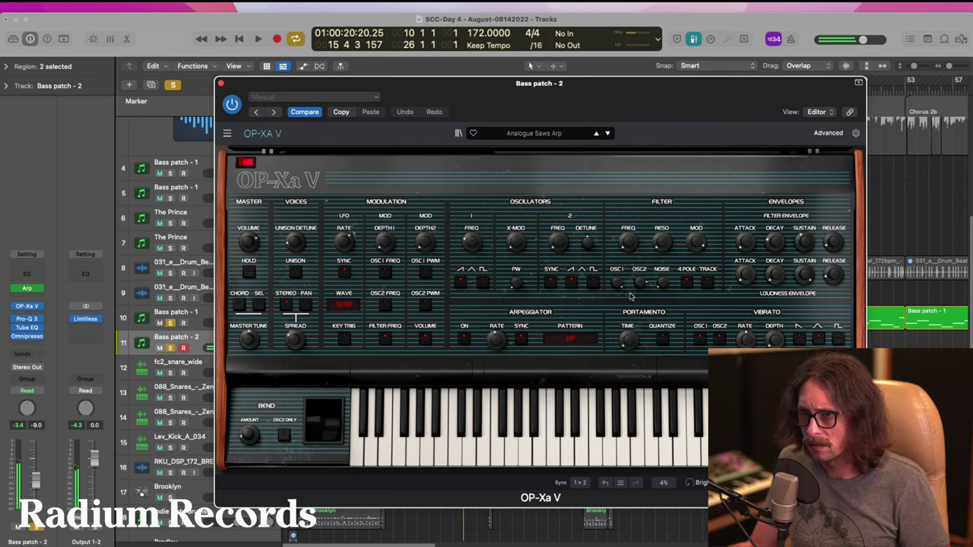
- Look through OP-Xa V's global and preset settings, and close them
{"action": "left_click", "coordinate": [856, 133]}
{"action": "left_click_drag", "start_coordinate": [848, 87], "coordinate": [668, 71]}
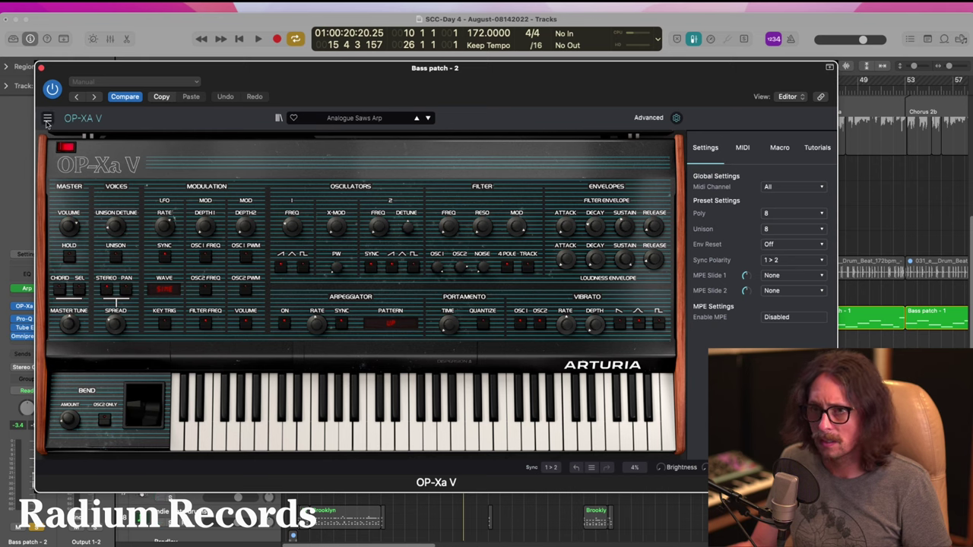
{"action": "left_click", "coordinate": [47, 119]}
{"action": "left_click", "coordinate": [47, 119]}
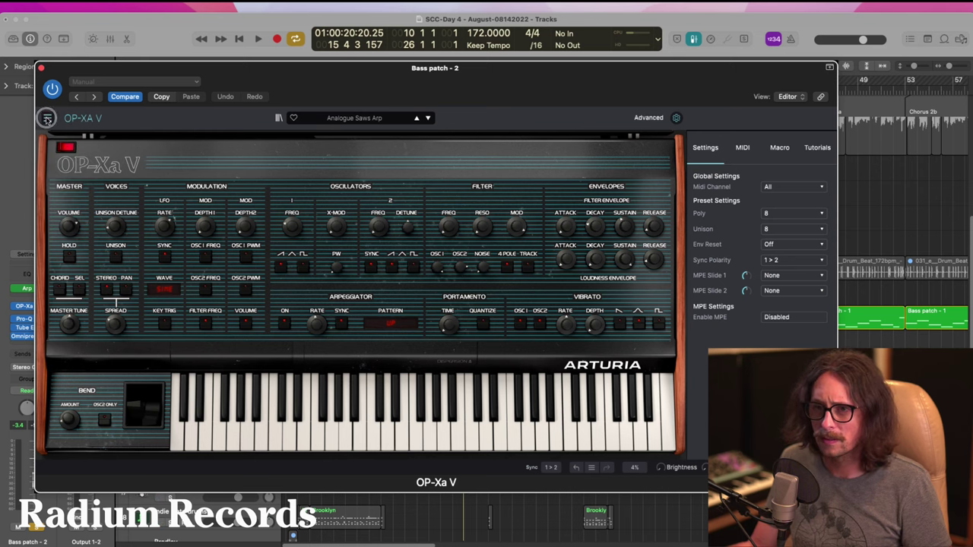
{"action": "left_click", "coordinate": [676, 119]}
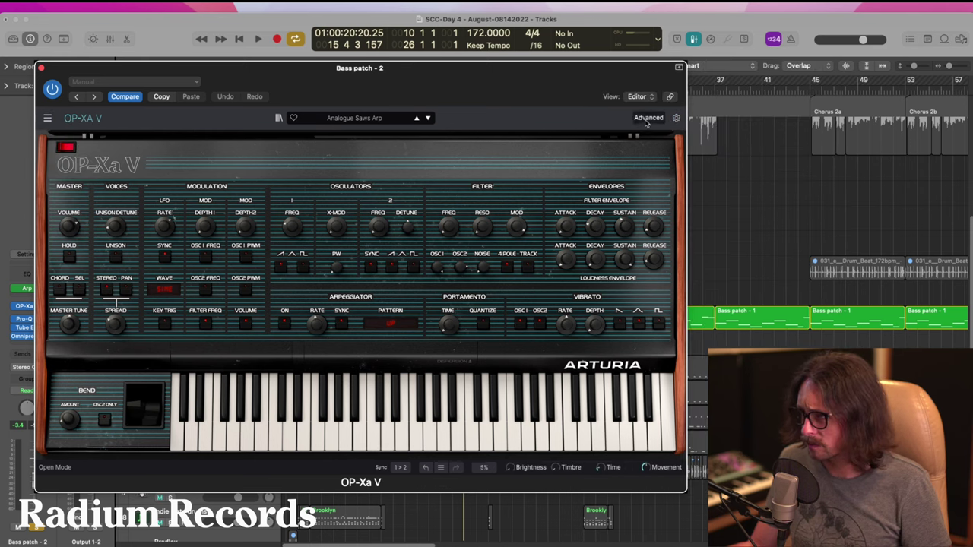
- Show the advanced Effects section of OP-Xa V and move its window clear of the bass tracks
{"action": "left_click", "coordinate": [648, 118]}
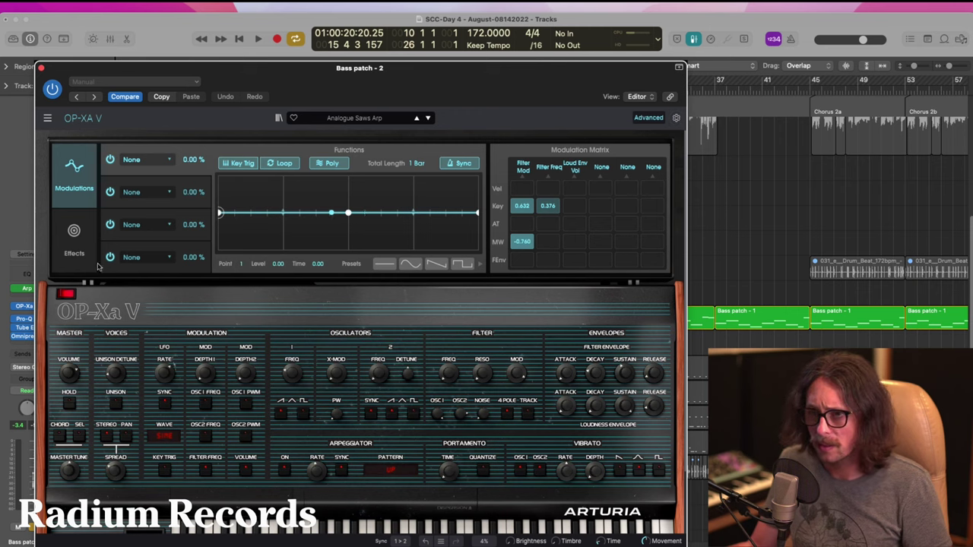
{"action": "left_click", "coordinate": [73, 236]}
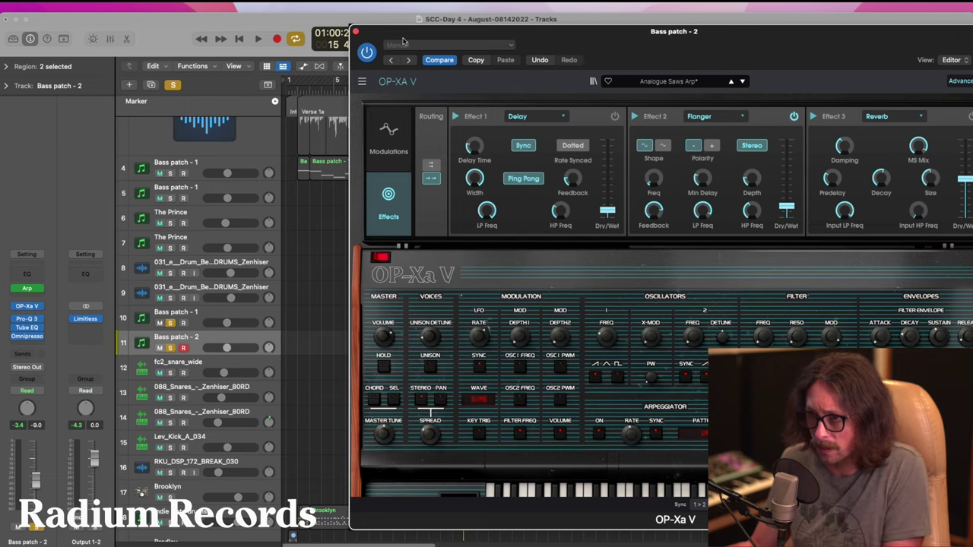
{"action": "left_click_drag", "start_coordinate": [434, 32], "coordinate": [640, 103]}
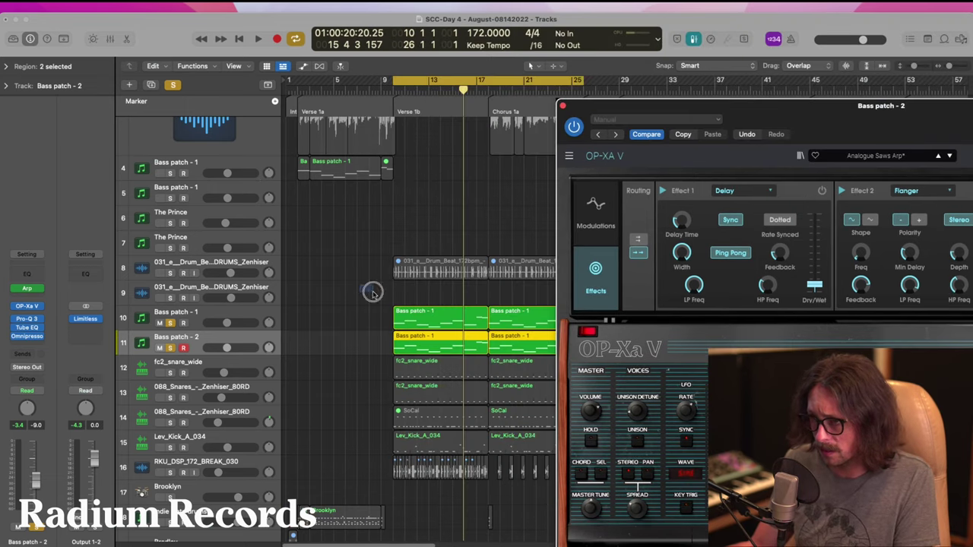
- Play the cycle from bar 10 with both bass tracks soloed, keeping the full OP-Xa V effects and filter controls in view
{"action": "left_click_drag", "start_coordinate": [372, 294], "coordinate": [597, 413]}
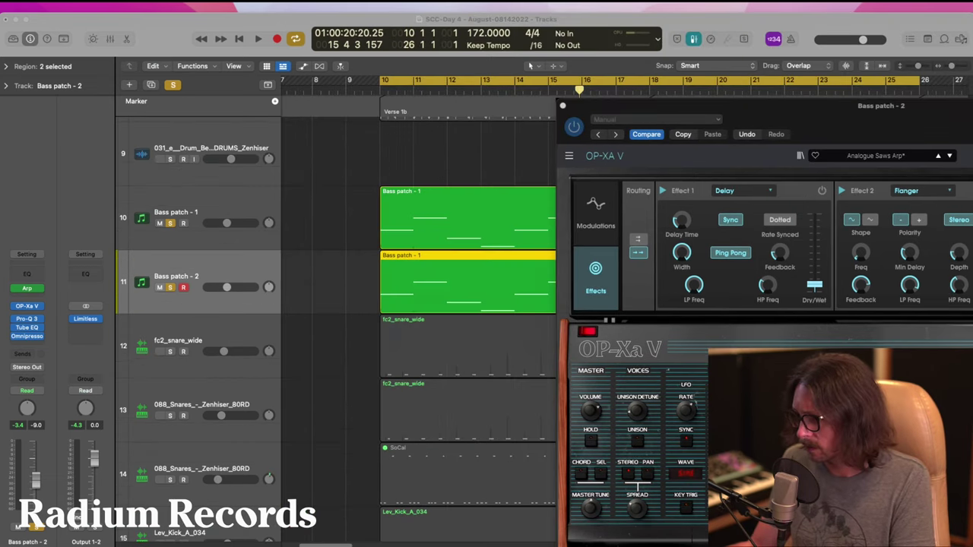
{"action": "key", "text": "space"}
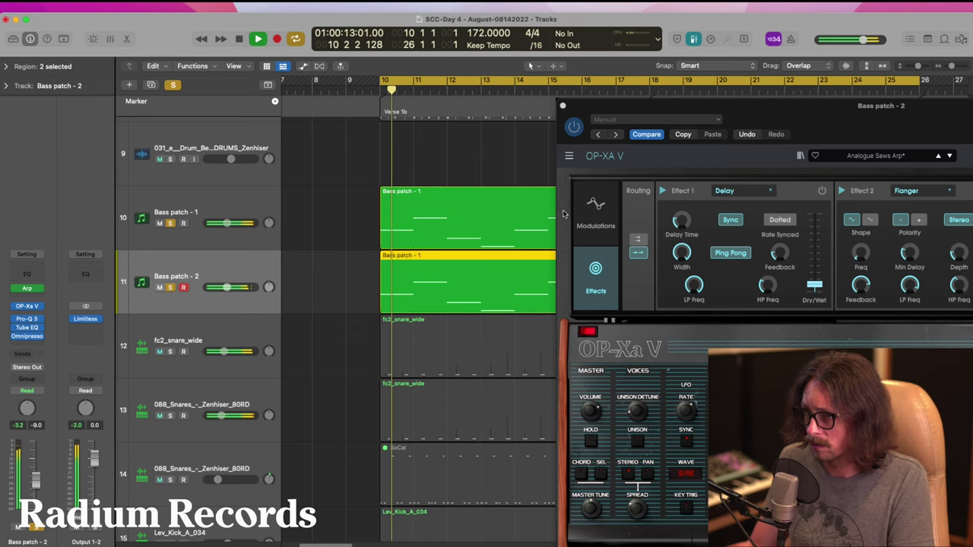
{"action": "left_click_drag", "start_coordinate": [735, 98], "coordinate": [393, 59]}
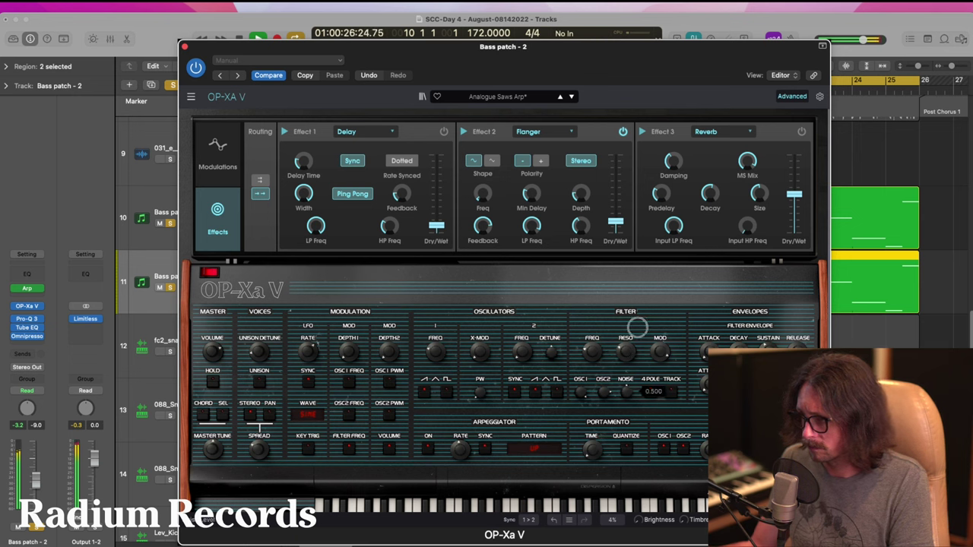
- Set oscillator 2's detune in OP-Xa V to about -0.032 st, enable Unison and adjust the unison detune
{"action": "left_click", "coordinate": [559, 393]}
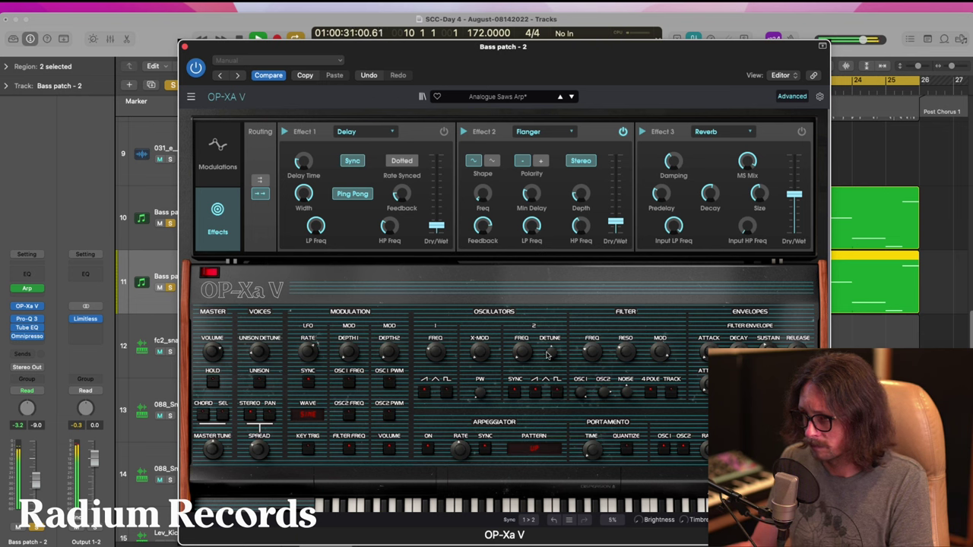
{"action": "left_click_drag", "start_coordinate": [550, 351], "coordinate": [553, 397]}
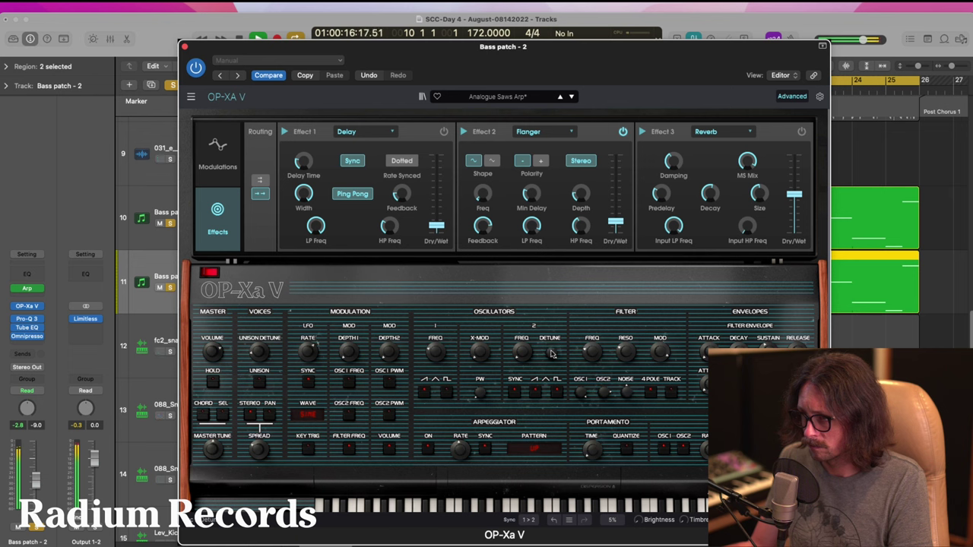
{"action": "mouse_move", "coordinate": [527, 357]}
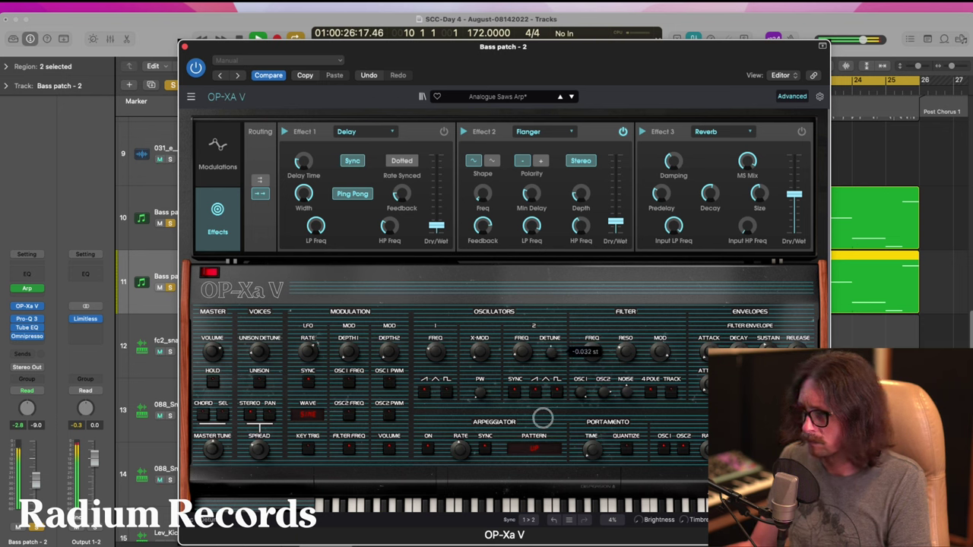
{"action": "left_click_drag", "start_coordinate": [543, 419], "coordinate": [543, 418]}
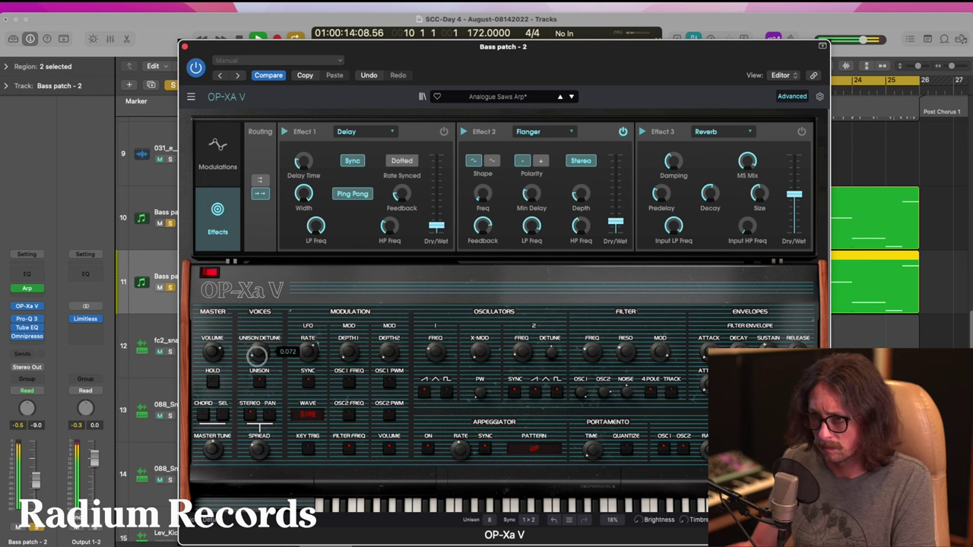
{"action": "left_click_drag", "start_coordinate": [248, 351], "coordinate": [249, 358]}
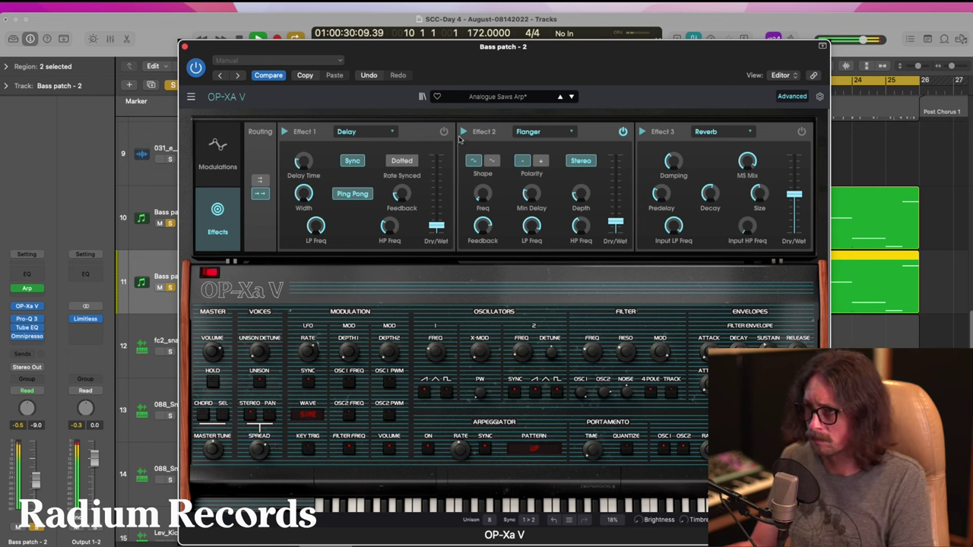
- Toggle the Flanger in Effect 2 off and on to compare the bass sound with and without it
{"action": "left_click", "coordinate": [625, 132]}
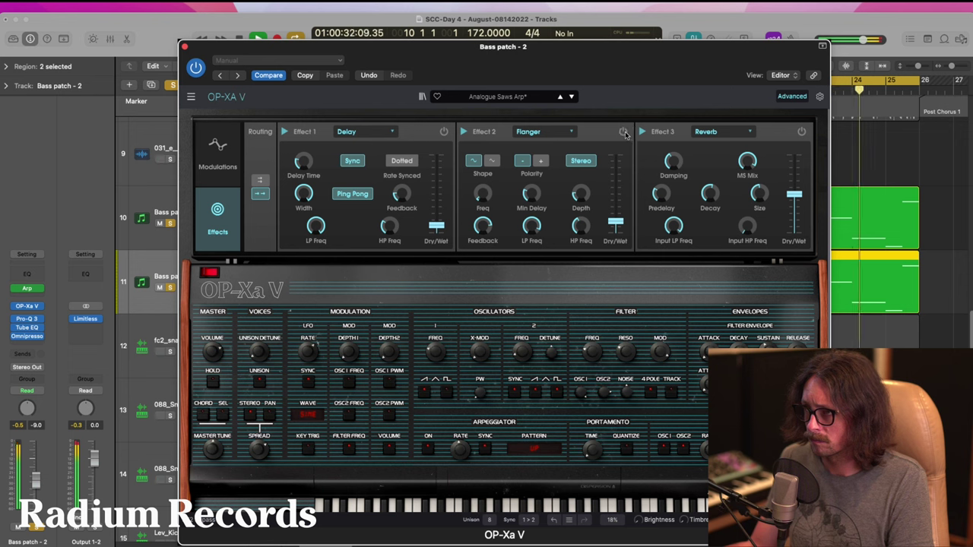
{"action": "left_click", "coordinate": [624, 132]}
{"action": "left_click", "coordinate": [623, 133]}
- Show OP-Xa V's Modulations section and adjust the filter's resonance and cutoff frequency
{"action": "left_click", "coordinate": [218, 156]}
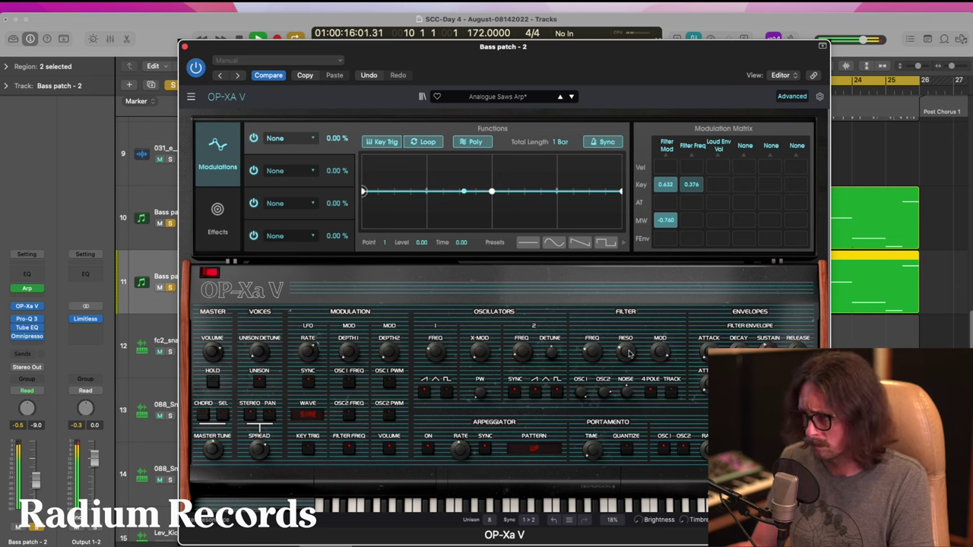
{"action": "left_click_drag", "start_coordinate": [627, 353], "coordinate": [627, 354]}
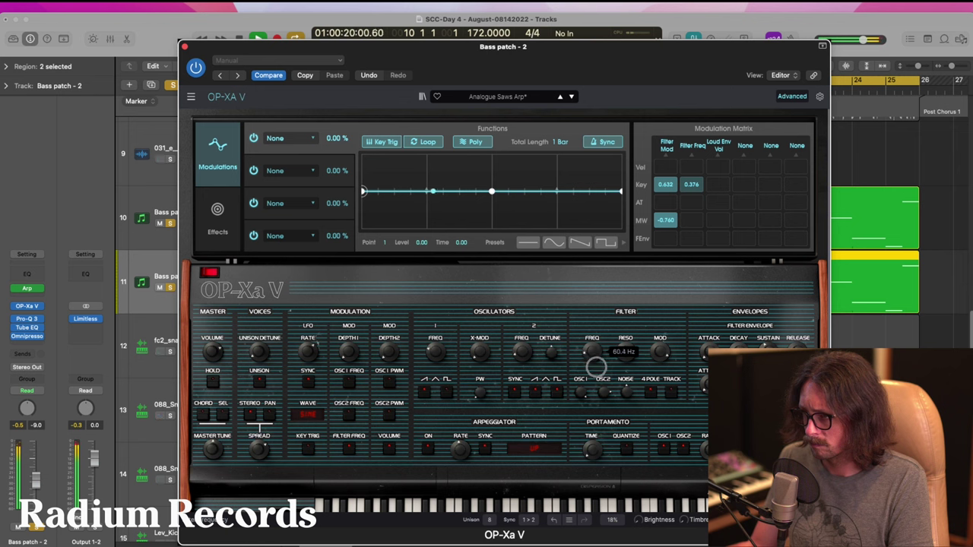
{"action": "left_click_drag", "start_coordinate": [601, 375], "coordinate": [597, 355]}
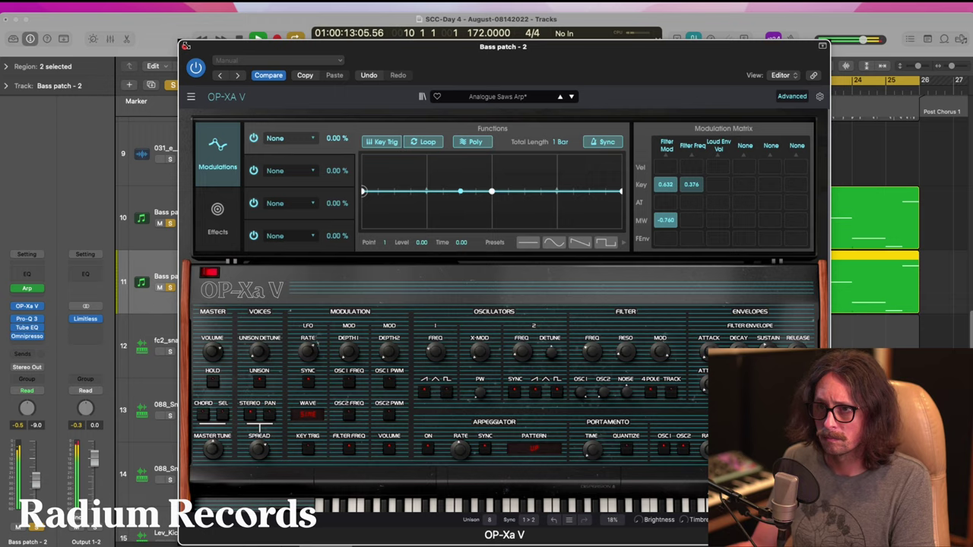
- Close OP-Xa V and remove the Tube EQ plug-in from the Bass patch - 2 channel strip
{"action": "left_click", "coordinate": [185, 46]}
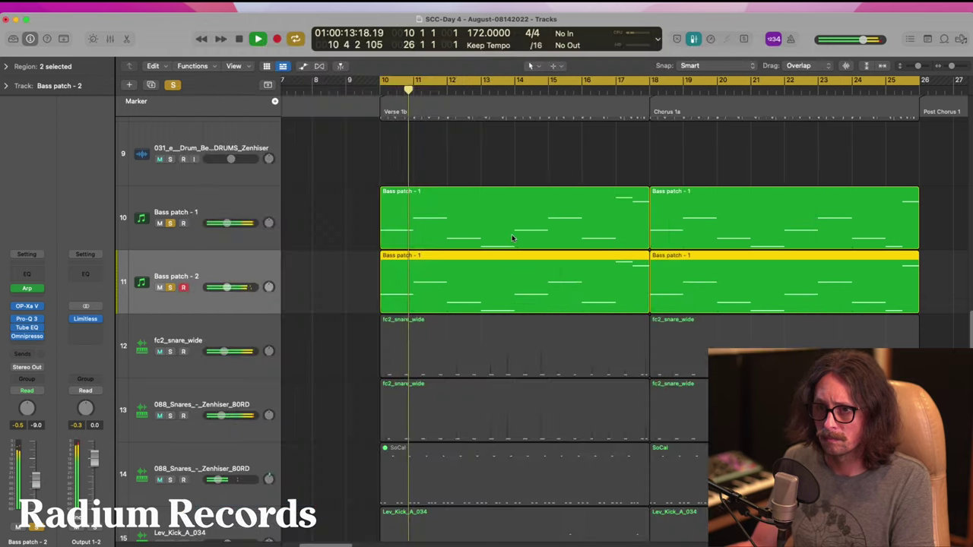
{"action": "left_click", "coordinate": [38, 328]}
{"action": "left_click", "coordinate": [57, 270]}
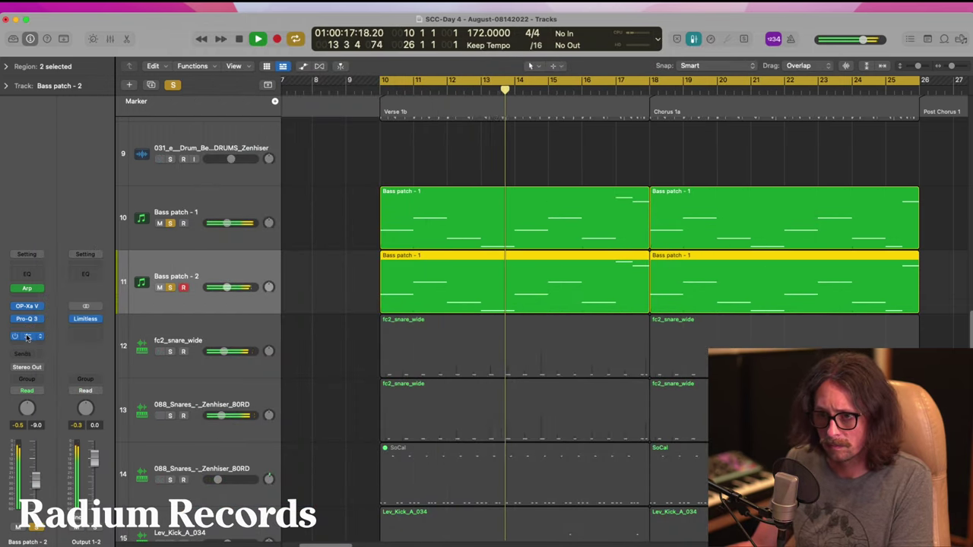
- Open Omnipressor on Bass patch - 2, set its Function to -1:1 and adjust the Release Time and Threshold
{"action": "left_click", "coordinate": [28, 338]}
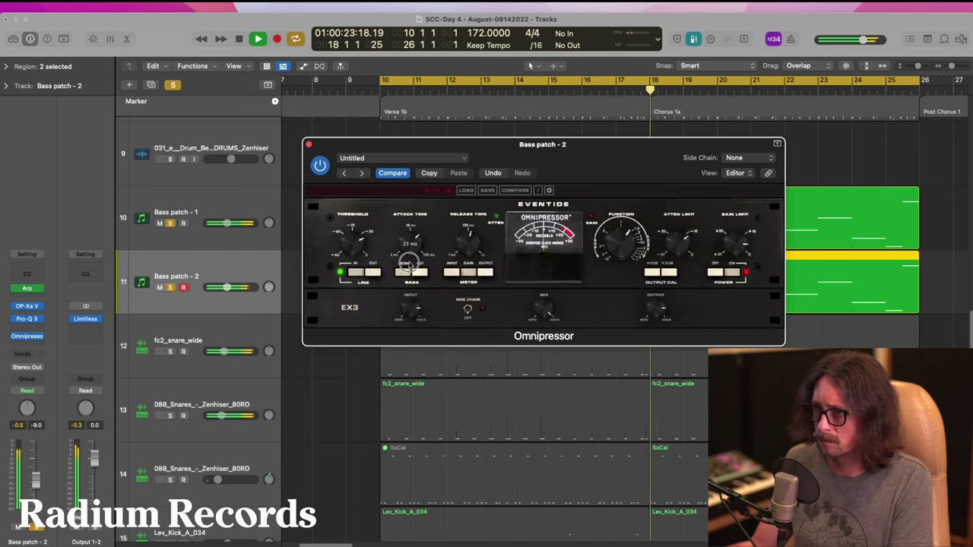
{"action": "left_click_drag", "start_coordinate": [621, 243], "coordinate": [621, 273]}
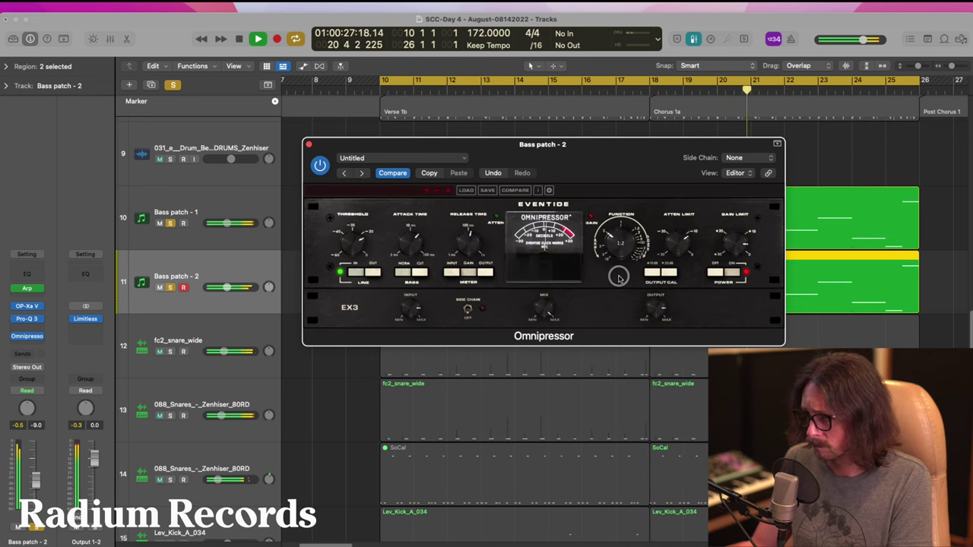
{"action": "left_click_drag", "start_coordinate": [468, 244], "coordinate": [459, 305]}
{"action": "left_click_drag", "start_coordinate": [352, 244], "coordinate": [349, 274]}
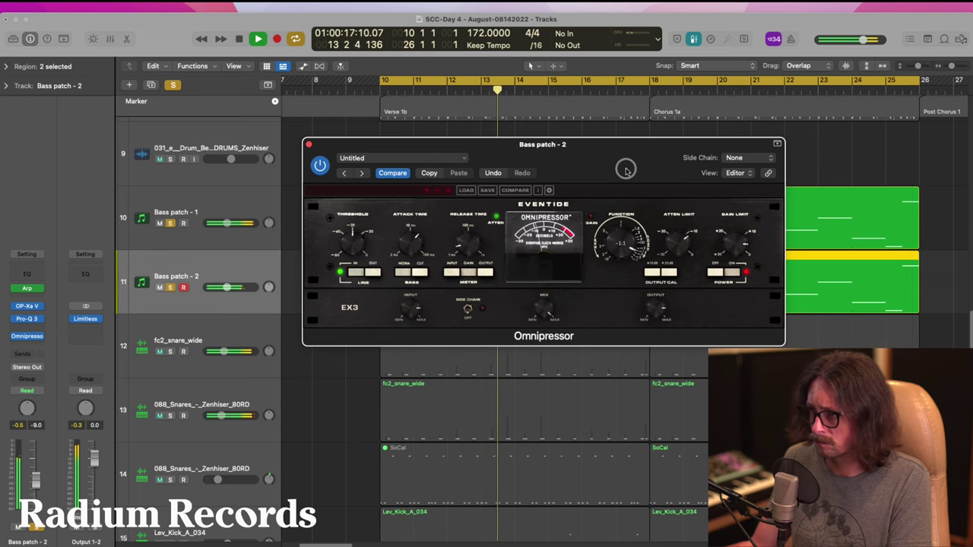
- Set Omnipressor's Release Time to about 330 ms and Attack Time to 34 ms, and adjust its gain and attenuation limits and Function
{"action": "left_click_drag", "start_coordinate": [469, 240], "coordinate": [484, 163]}
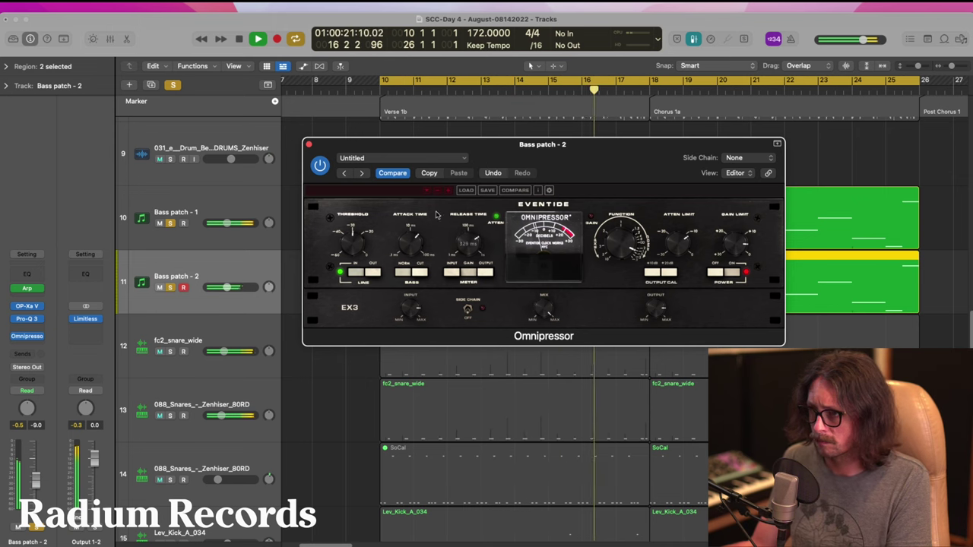
{"action": "left_click_drag", "start_coordinate": [410, 245], "coordinate": [411, 238]}
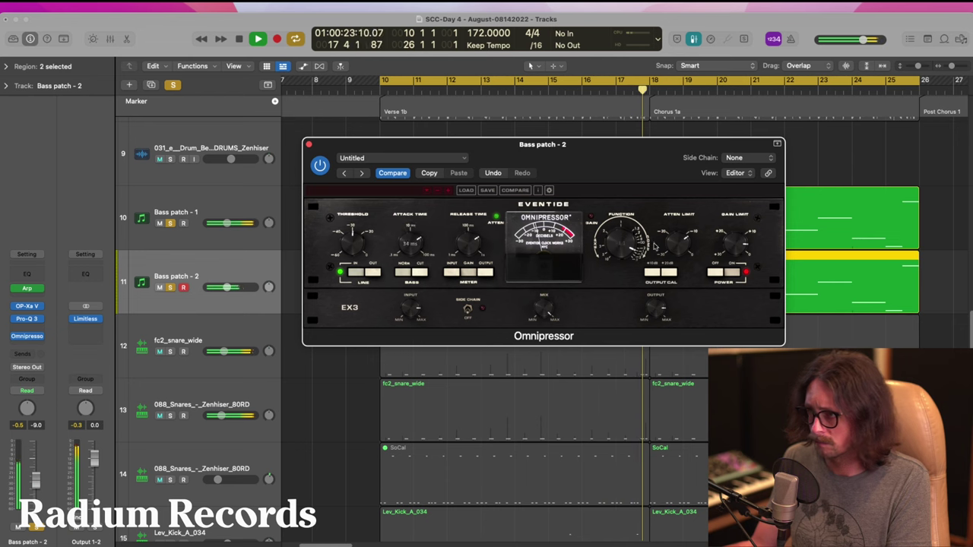
{"action": "left_click_drag", "start_coordinate": [738, 255], "coordinate": [683, 229]}
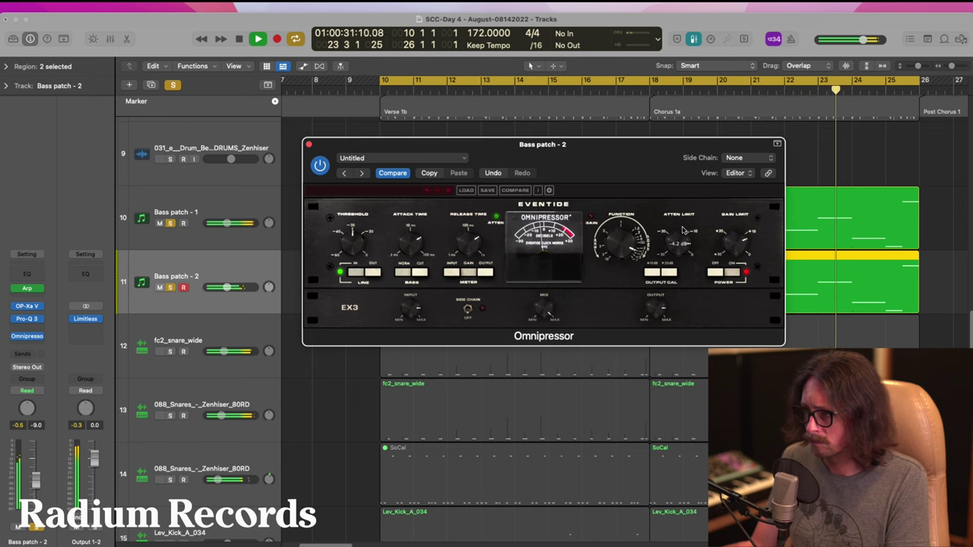
{"action": "left_click_drag", "start_coordinate": [623, 247], "coordinate": [619, 251]}
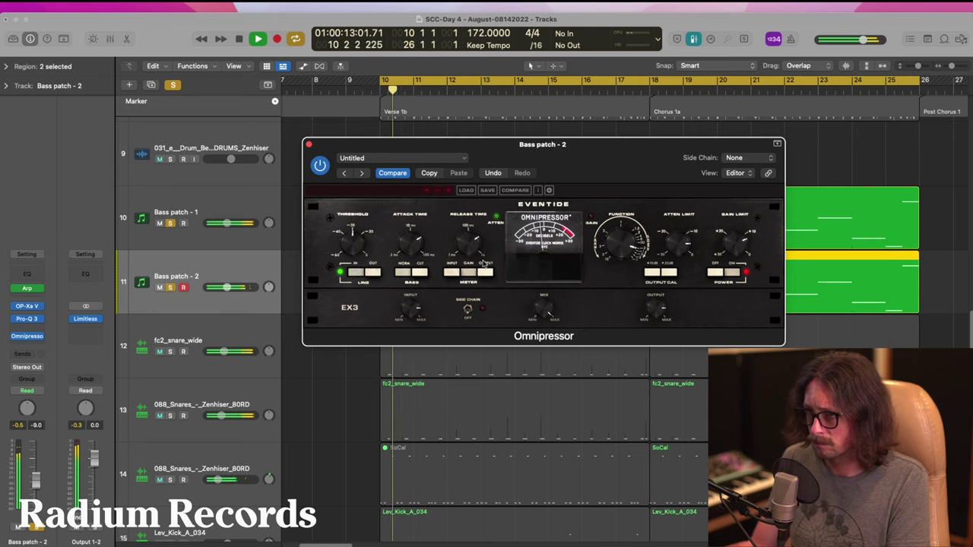
- Compare Omnipressor's normal and cut bass settings, leave Bass on Norm, and close the plug-in
{"action": "left_click", "coordinate": [403, 272]}
{"action": "left_click", "coordinate": [421, 273]}
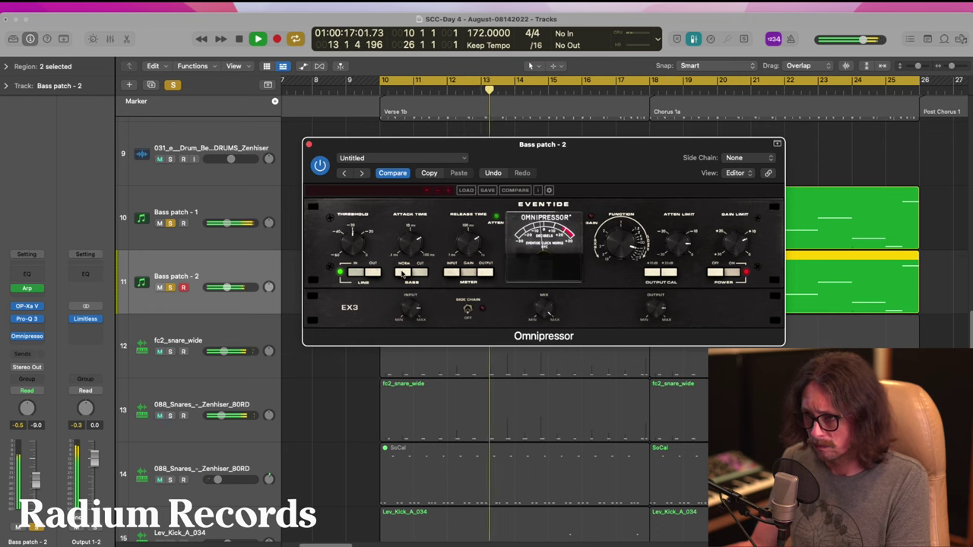
{"action": "left_click", "coordinate": [403, 272]}
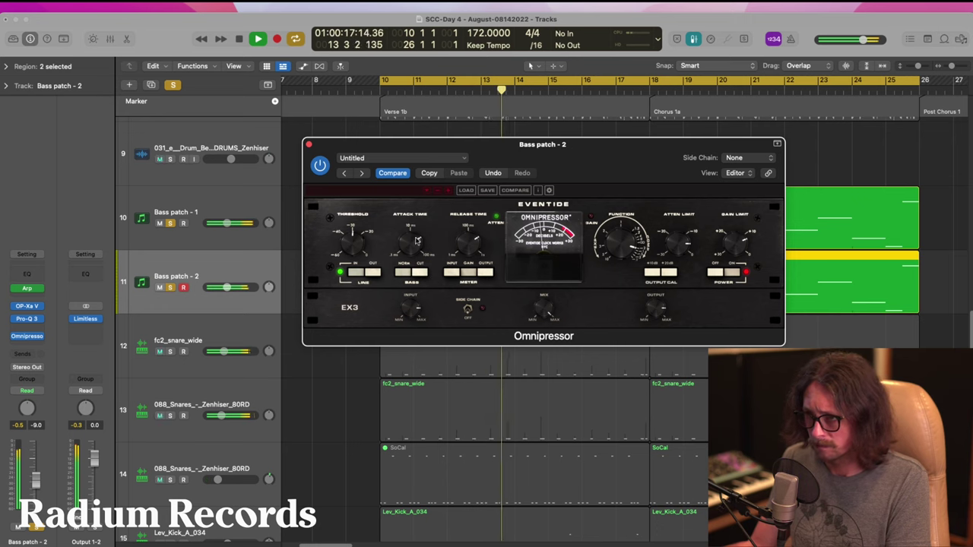
{"action": "left_click", "coordinate": [309, 144]}
- Lower the Bass patch - 2 track volume to -12.4 dB and take both bass tracks out of solo
{"action": "mouse_move", "coordinate": [225, 287]}
{"action": "left_mouse_down"}
{"action": "mouse_move", "coordinate": [187, 289]}
{"action": "mouse_move", "coordinate": [217, 278]}
{"action": "left_mouse_up"}
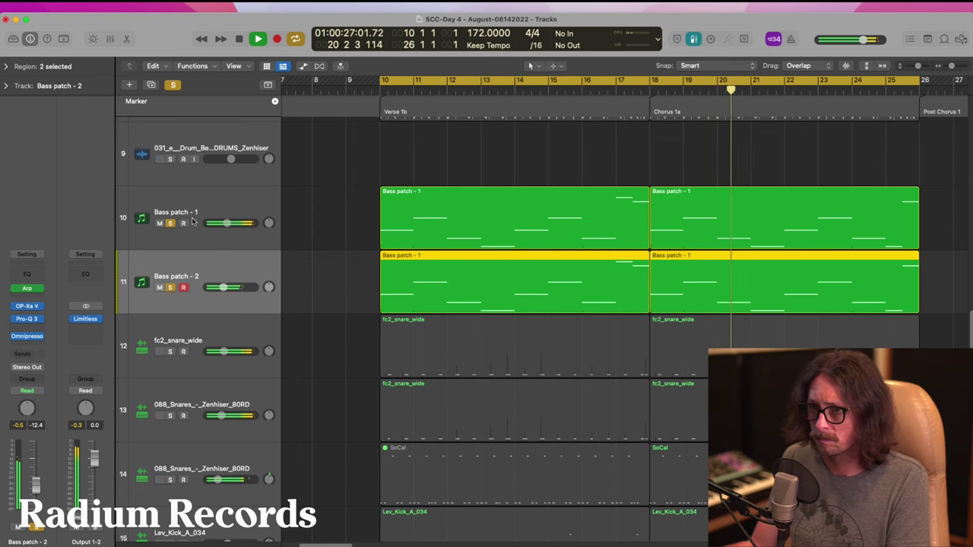
{"action": "left_click", "coordinate": [170, 287]}
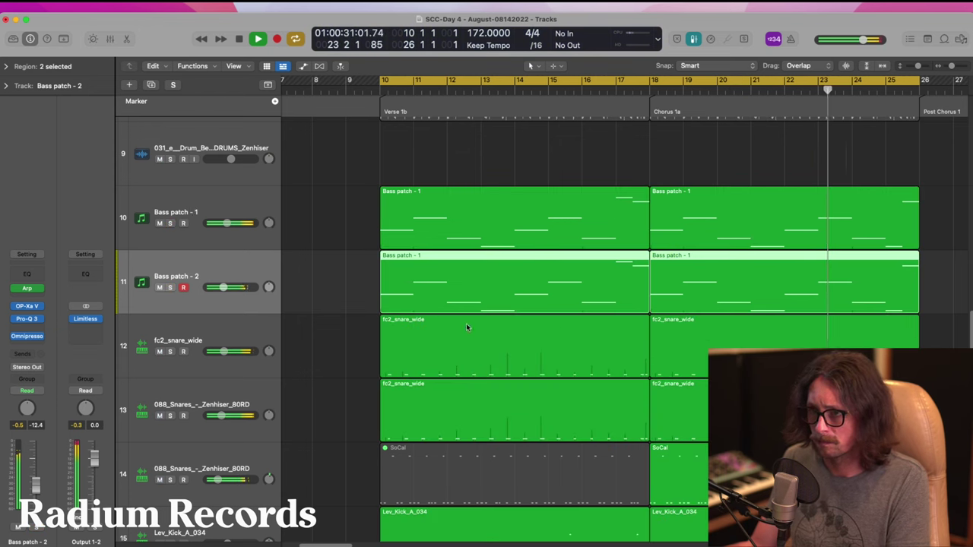
- Compare the full mix with Bass patch - 2 muted and unmuted, and deselect its regions
{"action": "left_click", "coordinate": [160, 287]}
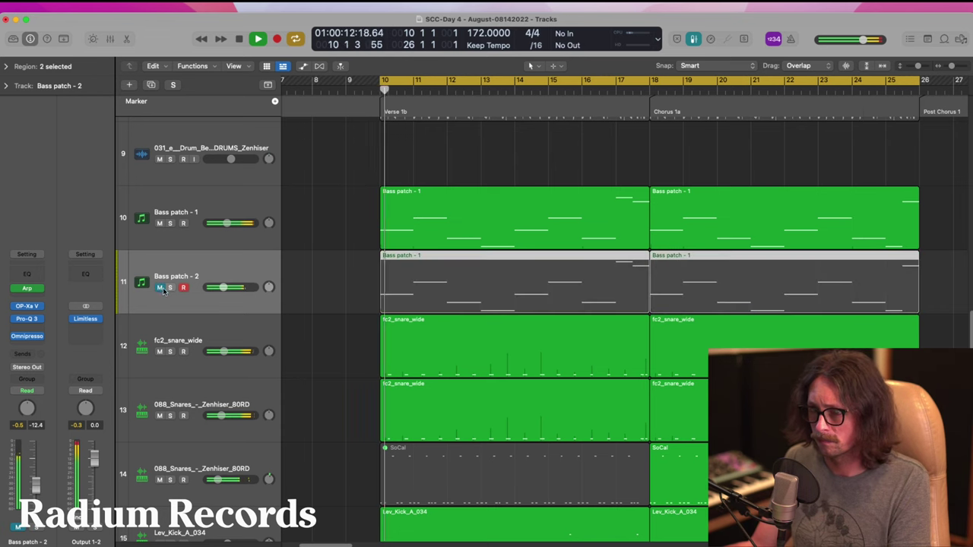
{"action": "left_click", "coordinate": [160, 287]}
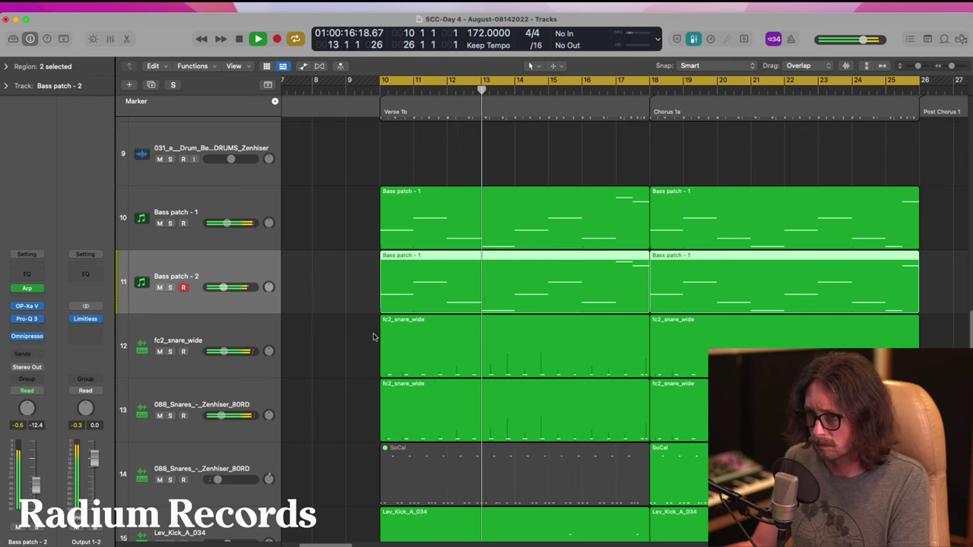
{"action": "left_click", "coordinate": [312, 289]}
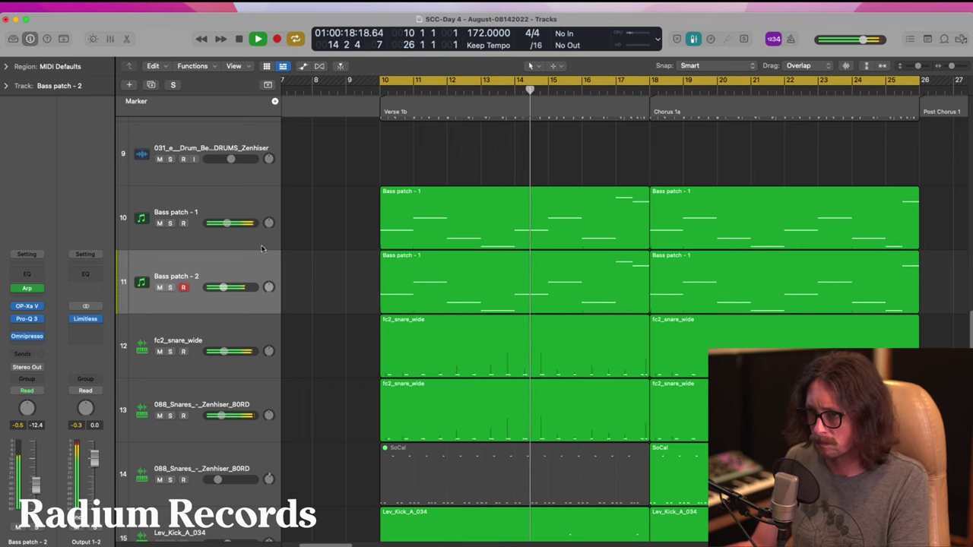
- Listen to Bass patch - 1 and Bass patch - 2 soloed in turn, return to the full mix and stop playback
{"action": "left_click", "coordinate": [170, 223]}
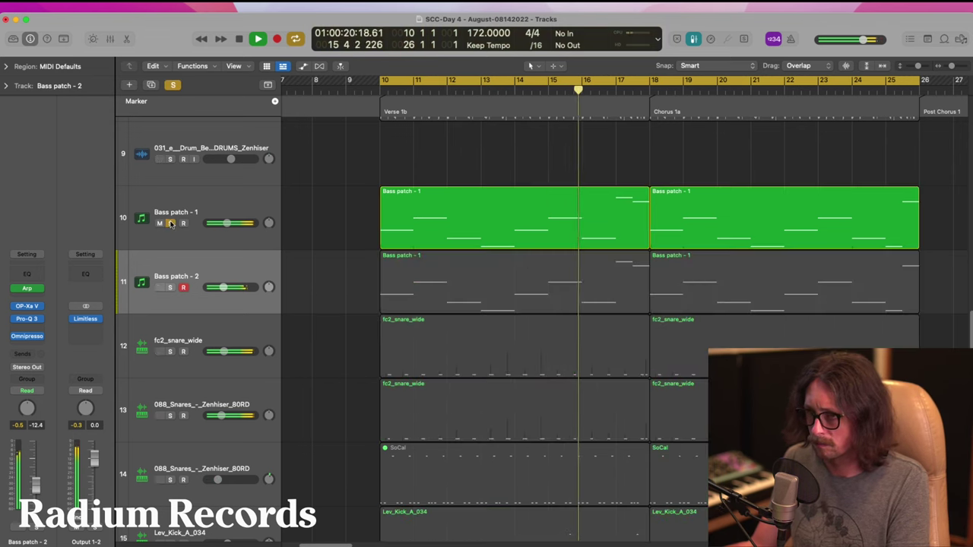
{"action": "left_click", "coordinate": [171, 222]}
{"action": "left_click", "coordinate": [170, 289]}
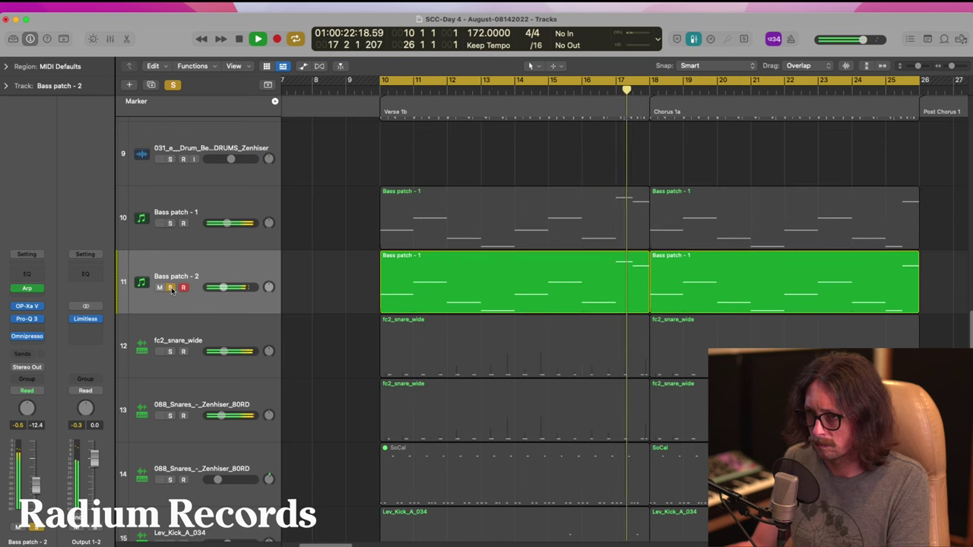
{"action": "left_click", "coordinate": [170, 288]}
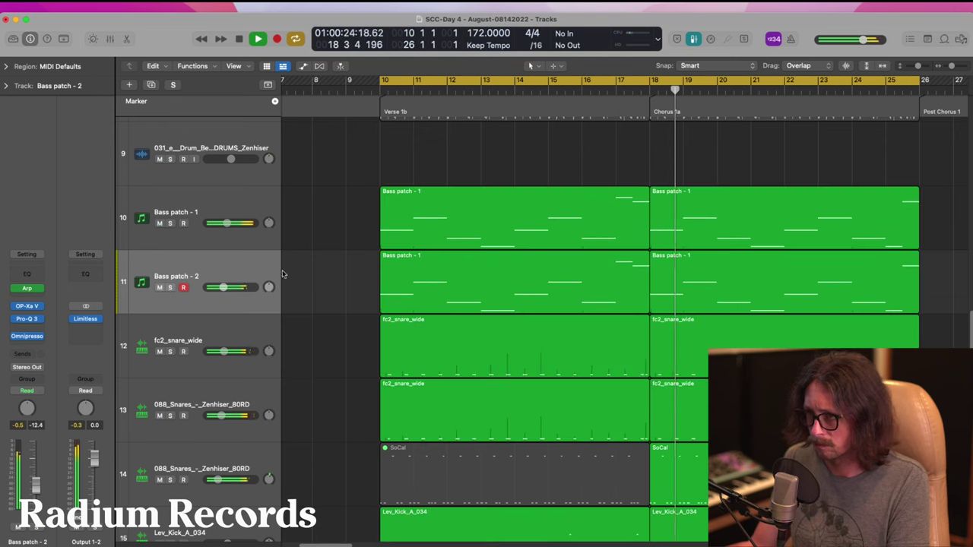
{"action": "key", "text": "space"}
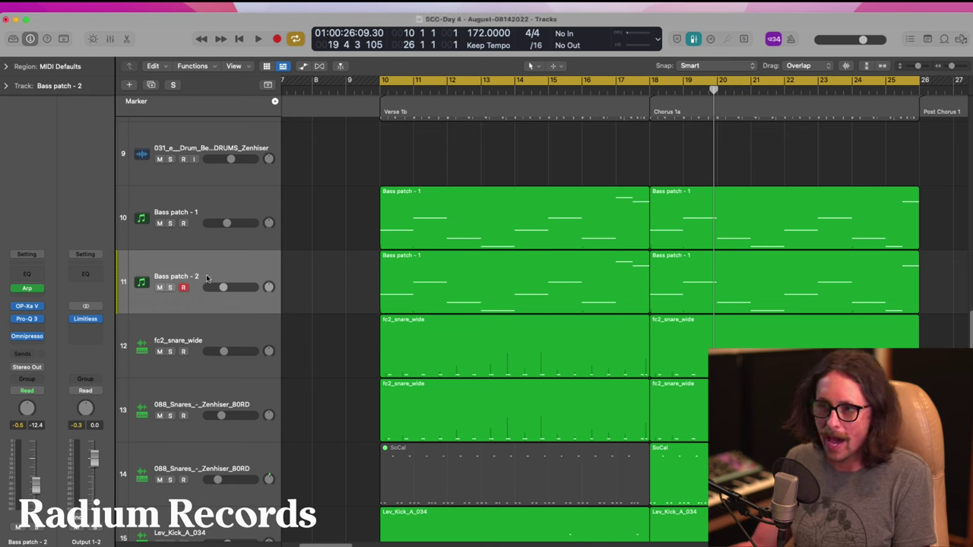
- Review the channel strips of Bass patch - 1 and Bass patch - 2 and open Bass patch - 2's Pro-Q 3
{"action": "left_click", "coordinate": [203, 271]}
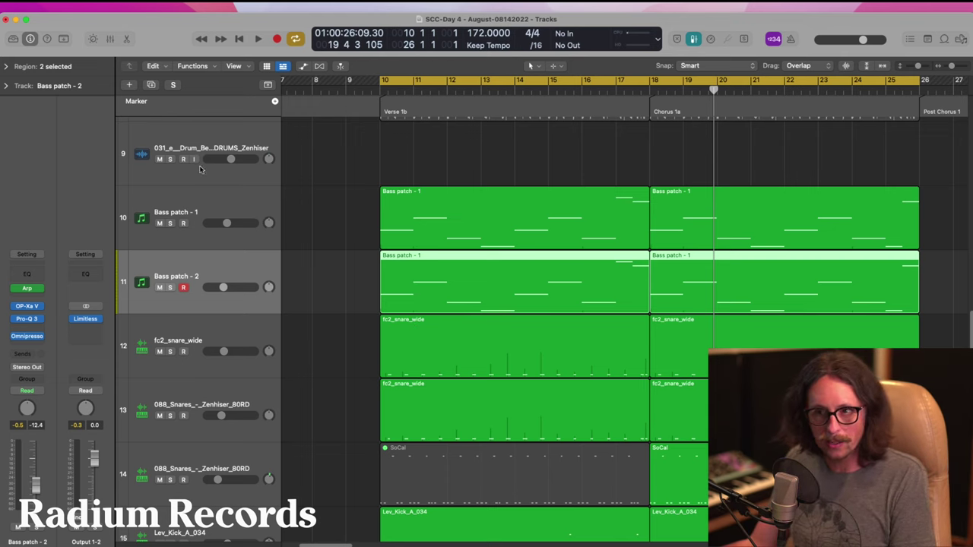
{"action": "key", "text": "Up"}
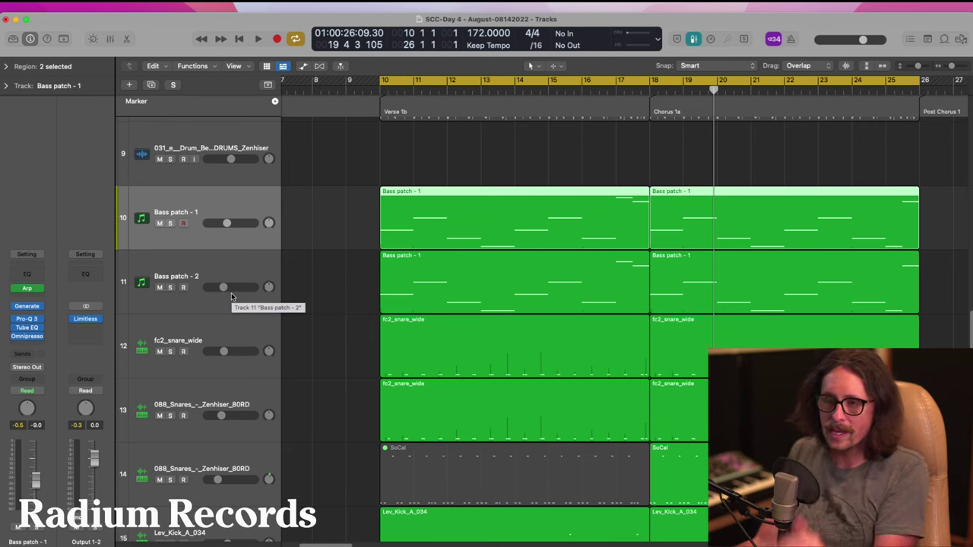
{"action": "left_click", "coordinate": [197, 268]}
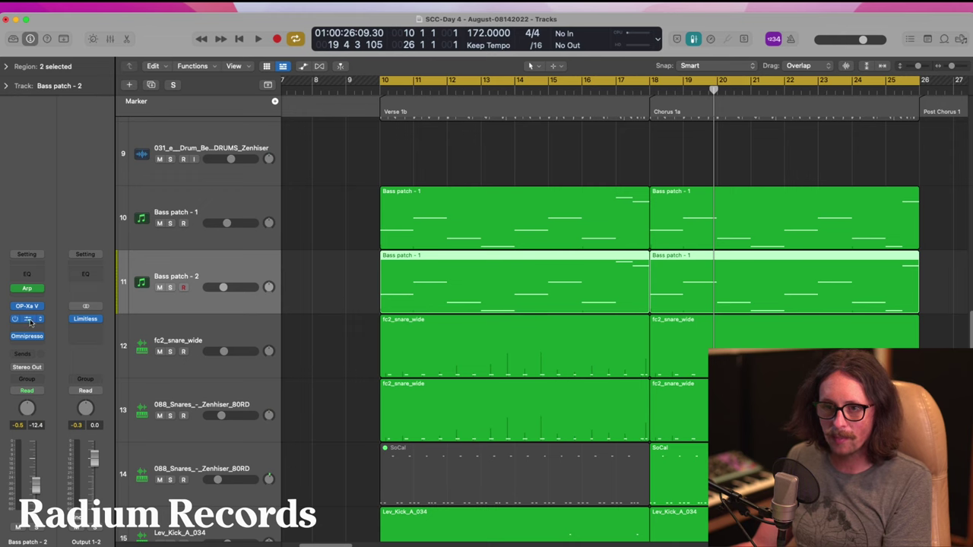
{"action": "left_click", "coordinate": [30, 323]}
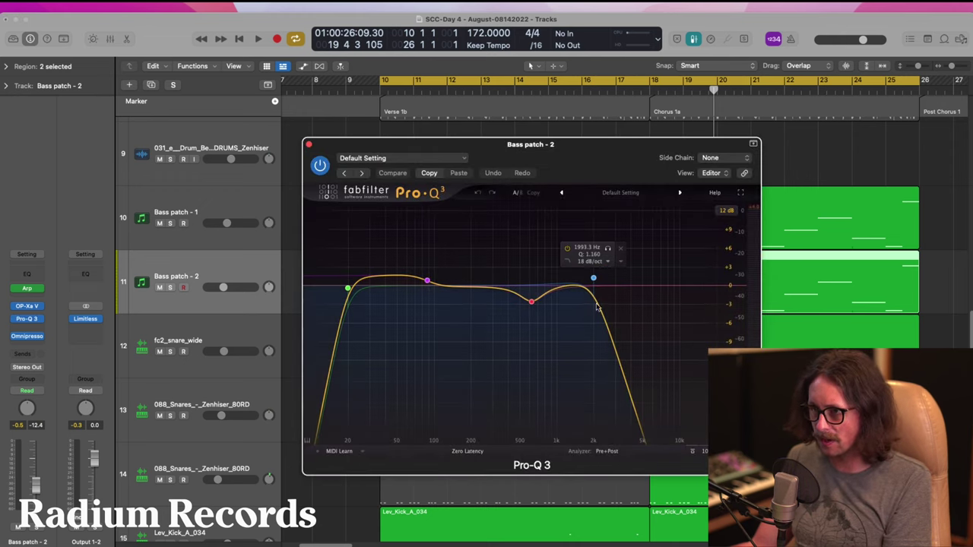
- Check Bass patch - 1's Pro-Q 3, close it, and move Bass patch - 2's EQ window aside to uncover the regions
{"action": "left_click", "coordinate": [186, 209]}
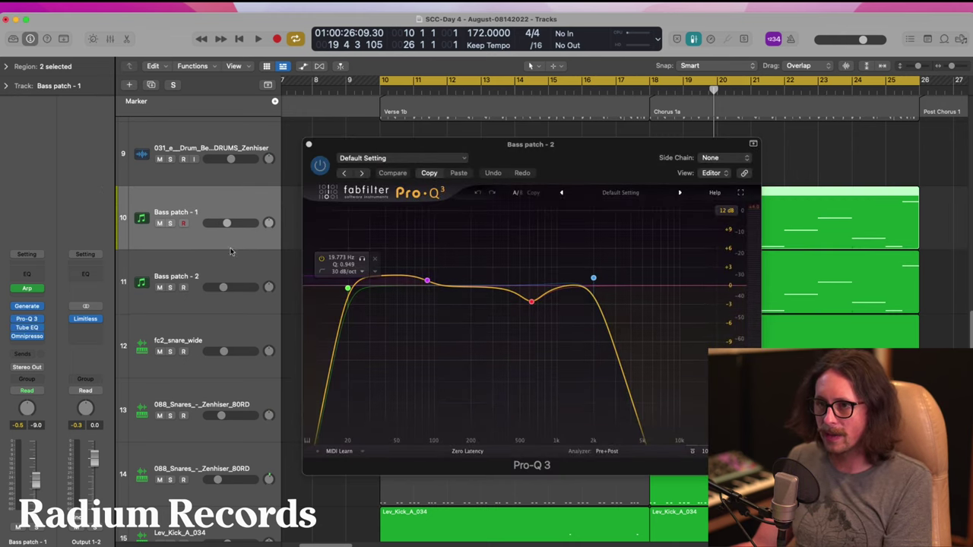
{"action": "left_click", "coordinate": [27, 318]}
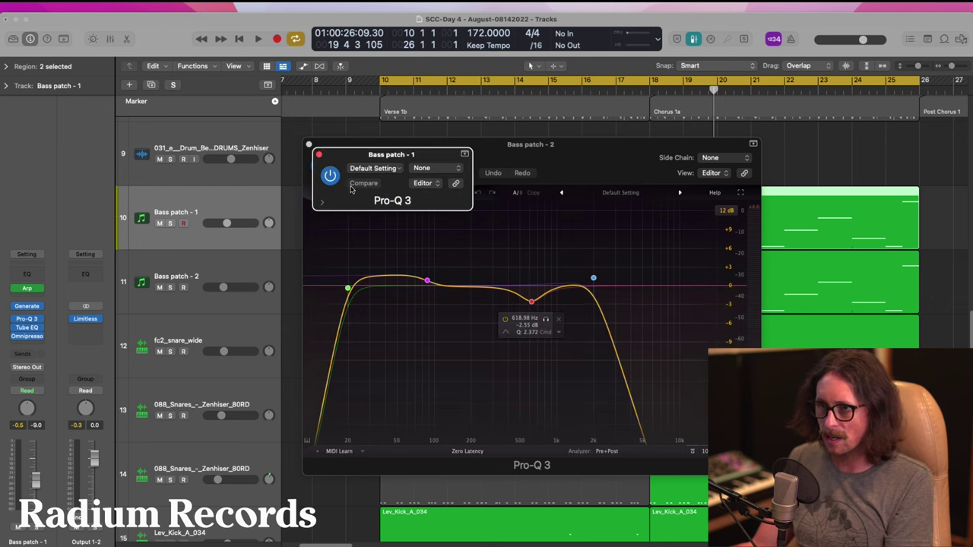
{"action": "left_click", "coordinate": [319, 154]}
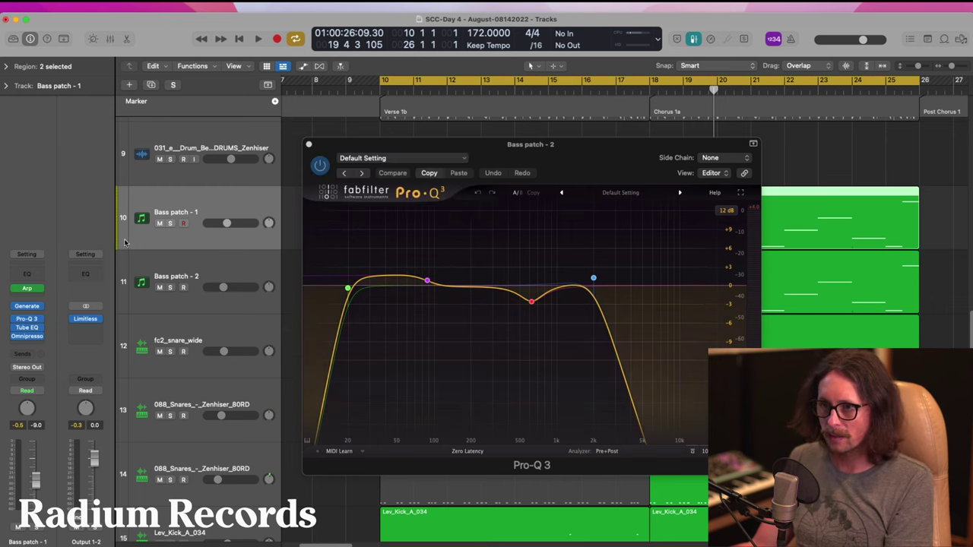
{"action": "left_click", "coordinate": [27, 319]}
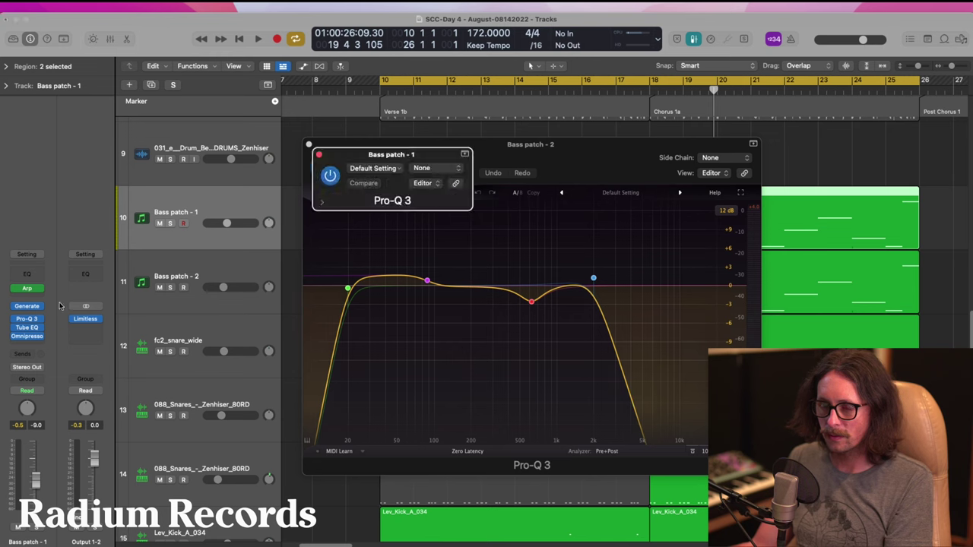
{"action": "left_click", "coordinate": [319, 155]}
{"action": "left_click_drag", "start_coordinate": [339, 144], "coordinate": [493, 142]}
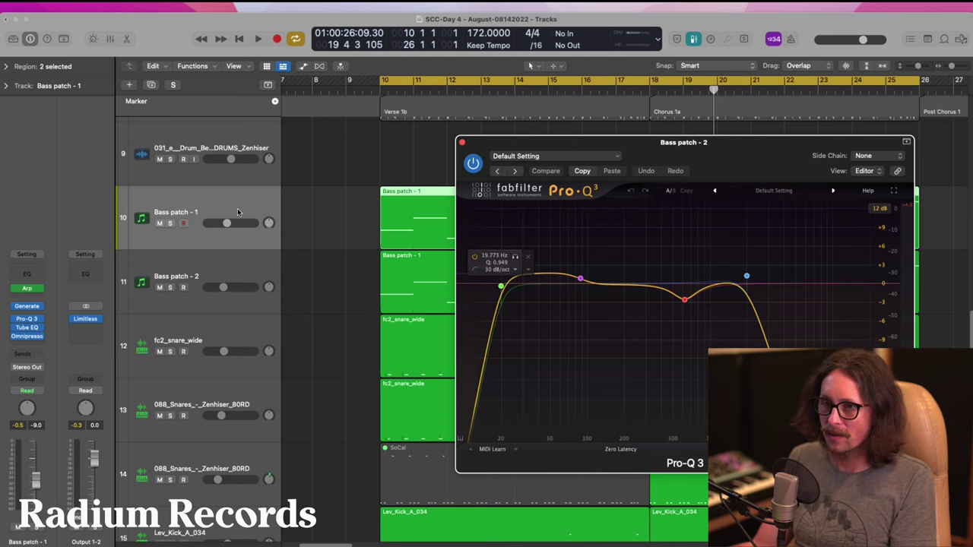
- View Bass patch - 2's OP-Xa V synth settings and close the synth window
{"action": "left_click", "coordinate": [181, 201]}
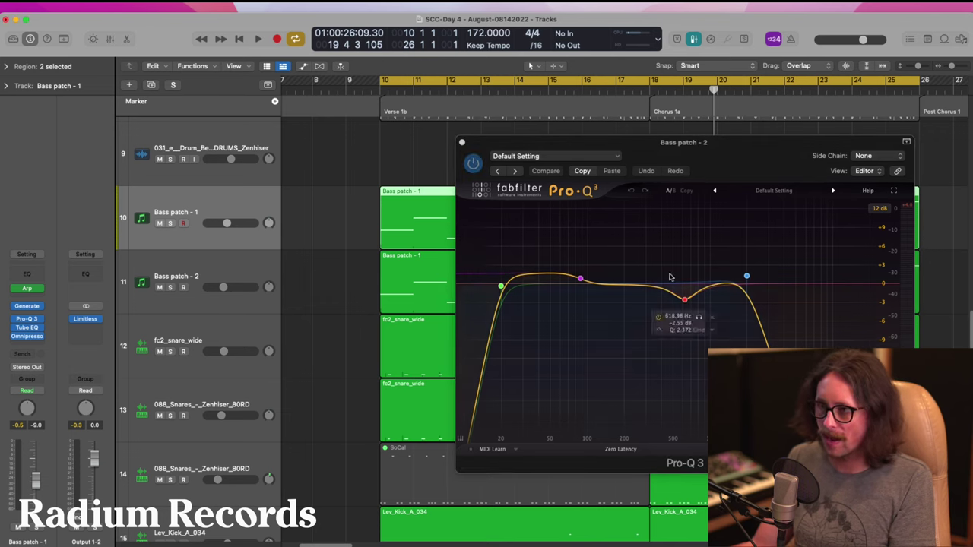
{"action": "left_click", "coordinate": [191, 271]}
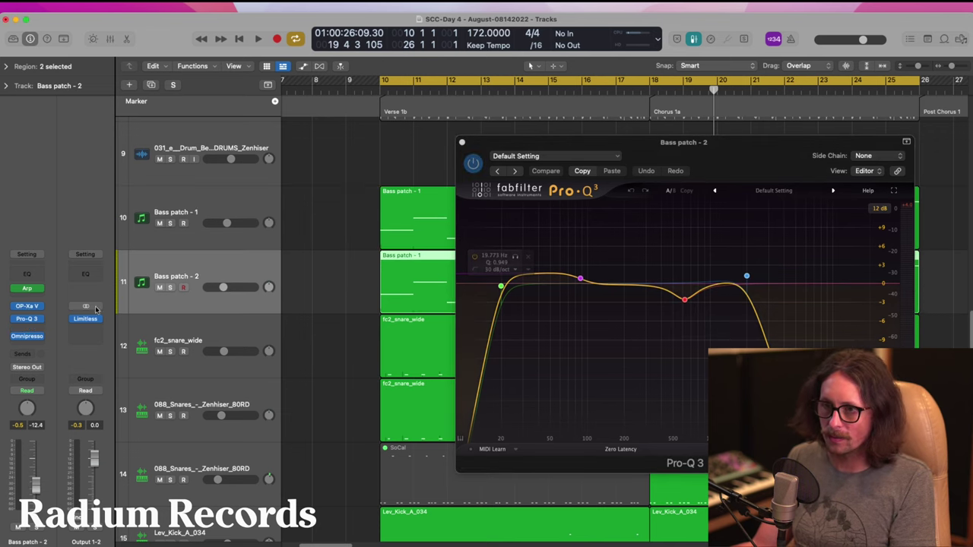
{"action": "left_click", "coordinate": [31, 320]}
{"action": "left_click", "coordinate": [31, 320]}
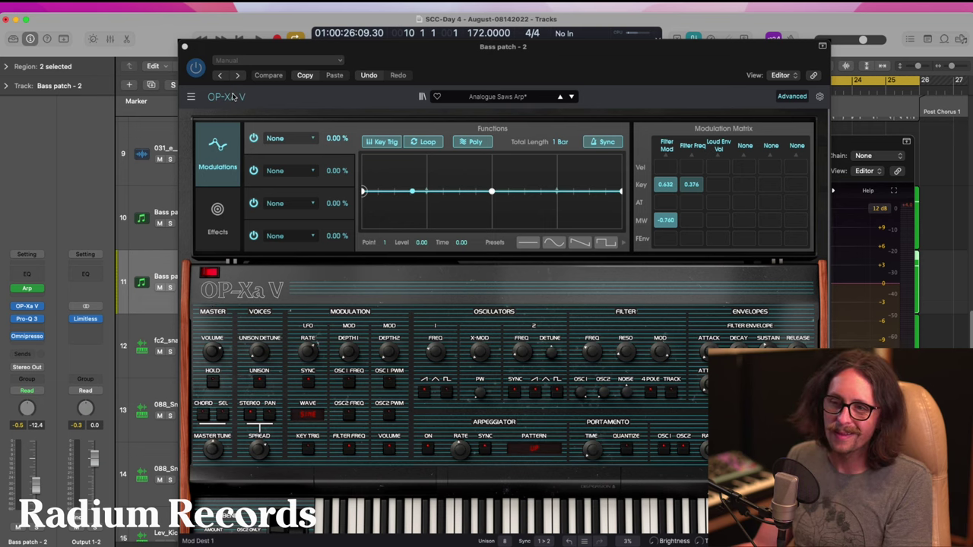
{"action": "left_click", "coordinate": [184, 47]}
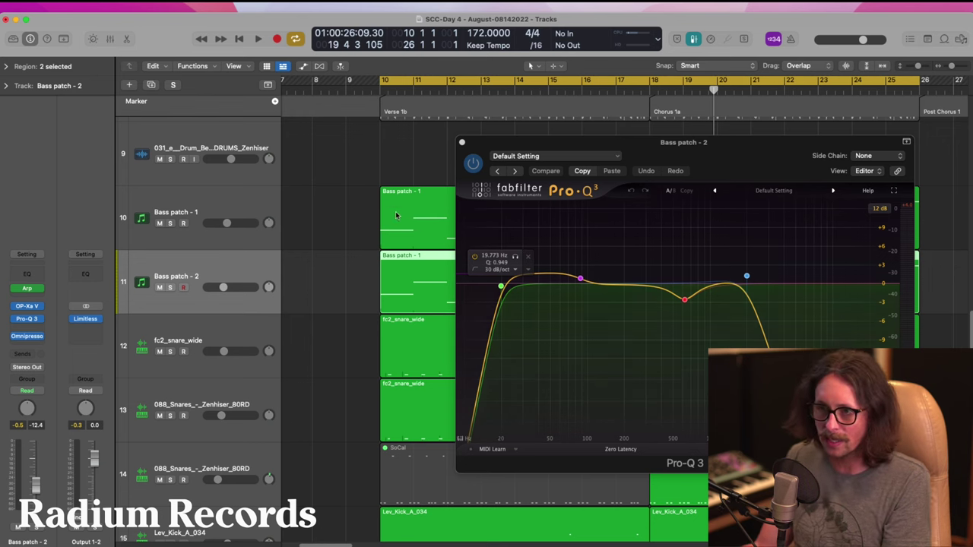
- Bypass Pro-Q 3 on Bass patch - 2, close its window and select Bass patch - 1
{"action": "left_click", "coordinate": [218, 212]}
{"action": "left_click", "coordinate": [210, 266]}
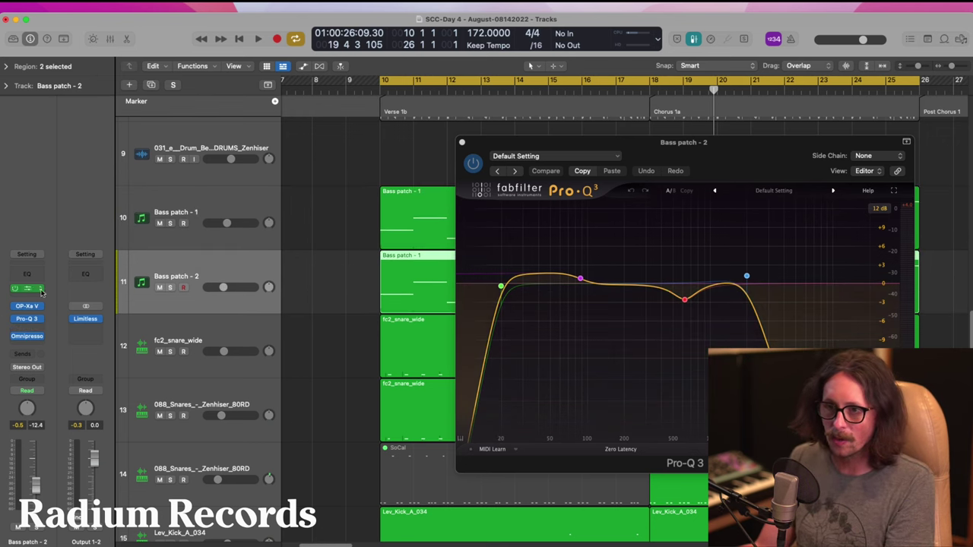
{"action": "left_click", "coordinate": [15, 320]}
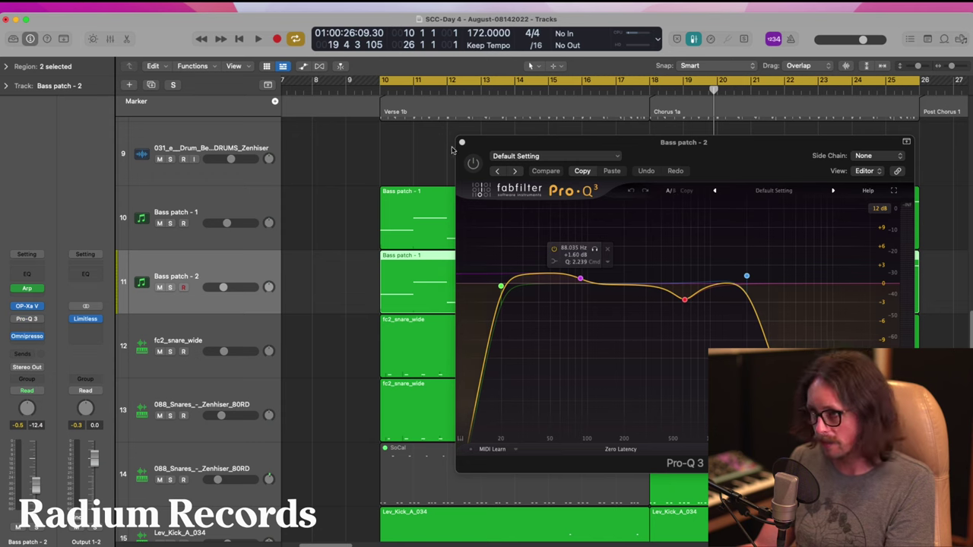
{"action": "left_click", "coordinate": [462, 143]}
{"action": "key", "text": "Up"}
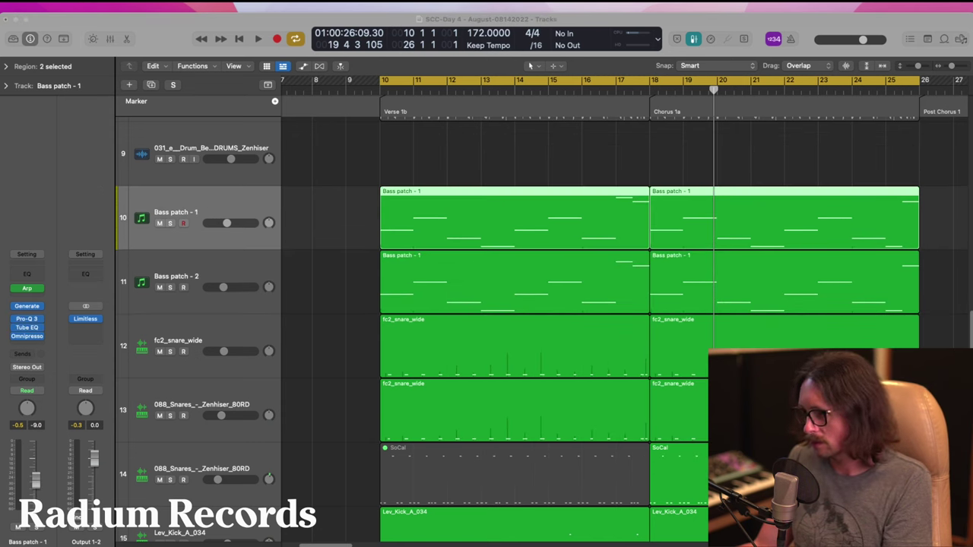
- Test playback briefly, raise the audio device I/O buffer size to 1024 samples, and close the preferences
{"action": "key", "text": "space"}
{"action": "key", "text": "space"}
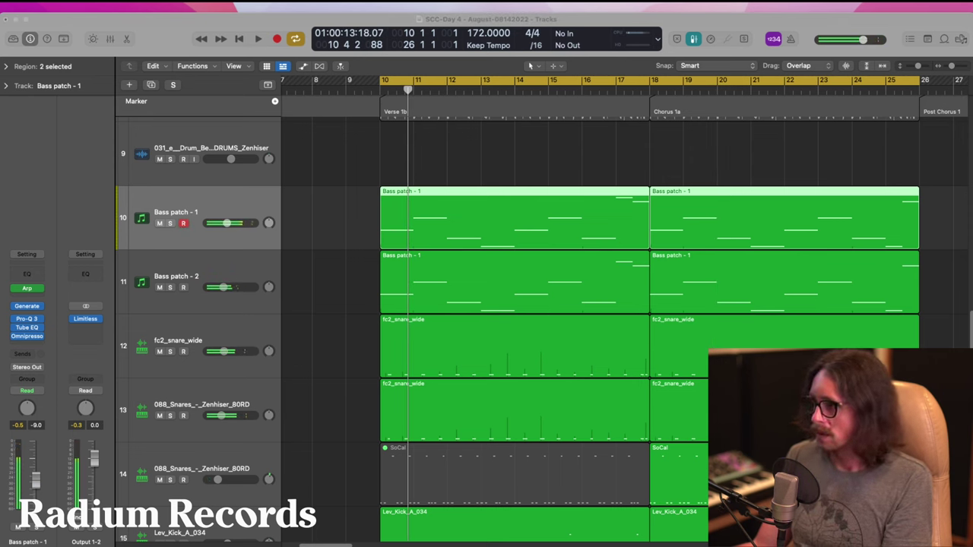
{"action": "left_click", "coordinate": [159, 20]}
{"action": "left_click", "coordinate": [47, 6]}
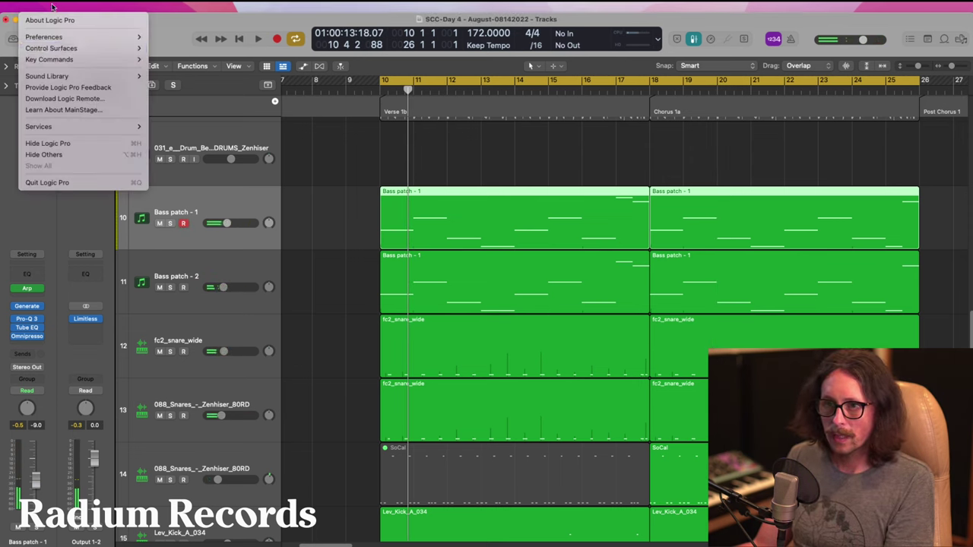
{"action": "mouse_move", "coordinate": [114, 36]}
{"action": "left_click", "coordinate": [171, 49]}
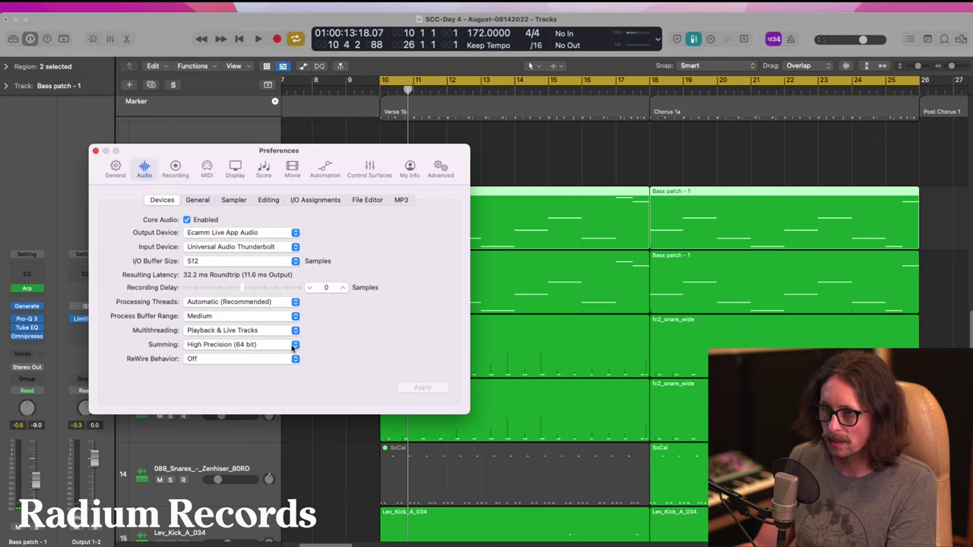
{"action": "left_click", "coordinate": [231, 263]}
{"action": "left_click", "coordinate": [226, 274]}
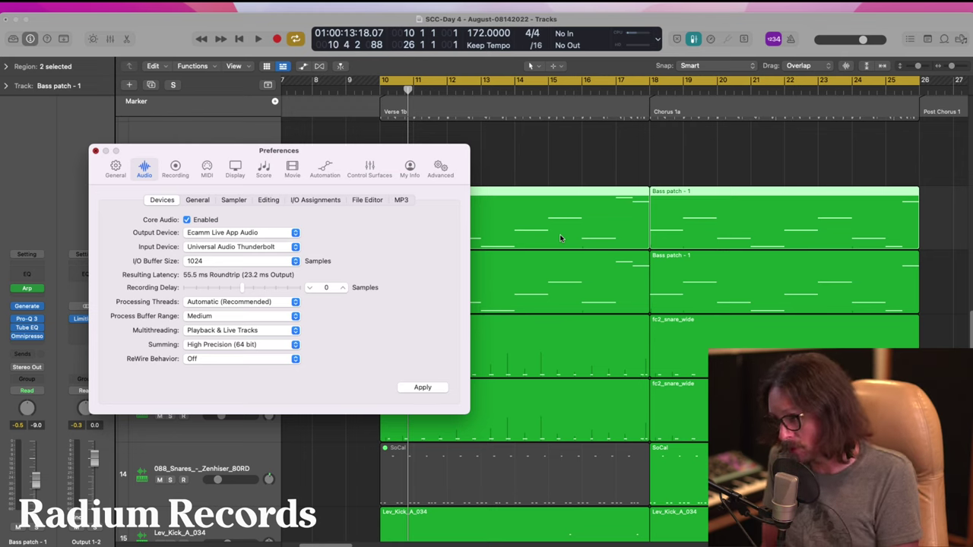
{"action": "key", "text": "super+w"}
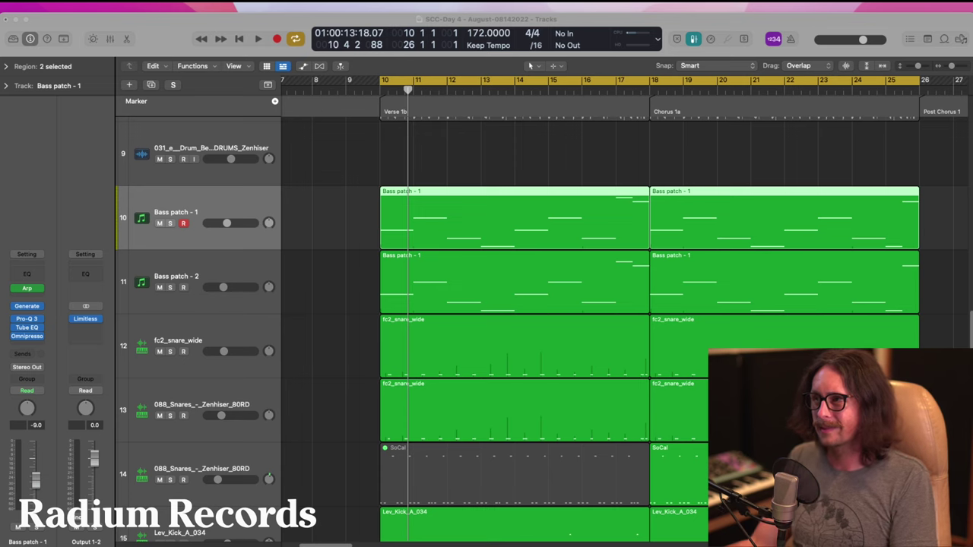
{"action": "left_click", "coordinate": [177, 36]}
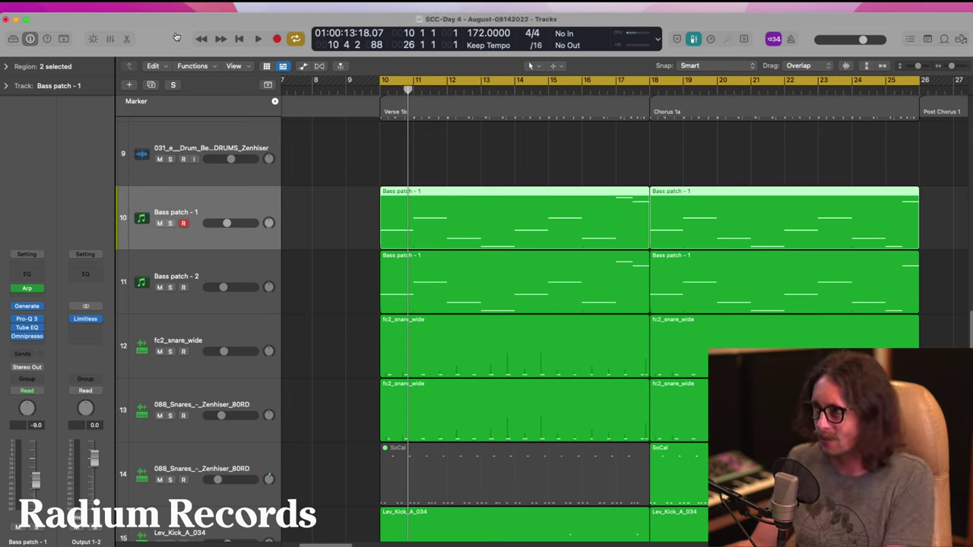
{"action": "key", "text": "super+Tab"}
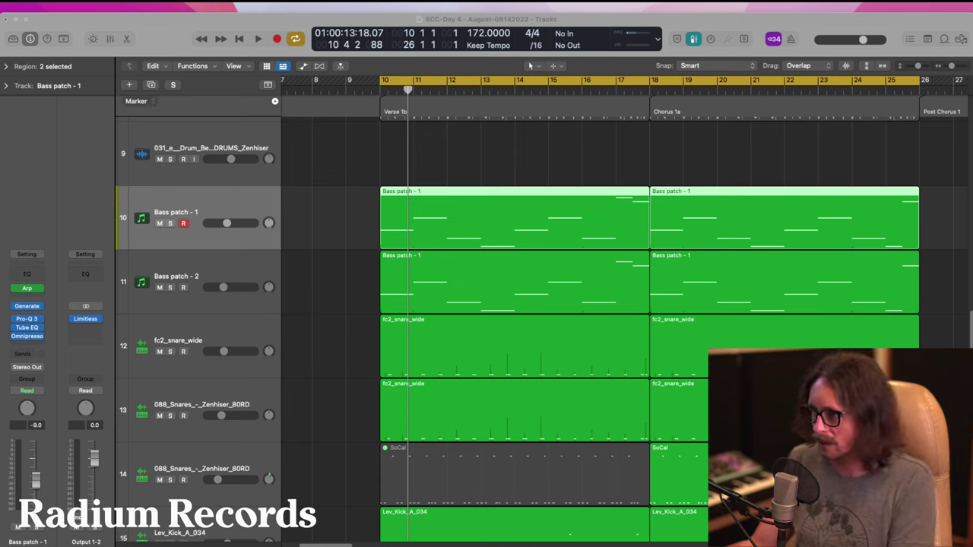
{"action": "key", "text": "super+Tab"}
- Play Bass patch - 1 and Bass patch - 2 soloed together, try adjusting the filter frequency in Bass patch - 2's OP-Xa V, and close it
{"action": "key", "text": "space"}
{"action": "left_click", "coordinate": [170, 224]}
{"action": "left_click", "coordinate": [169, 287]}
{"action": "left_click", "coordinate": [164, 299]}
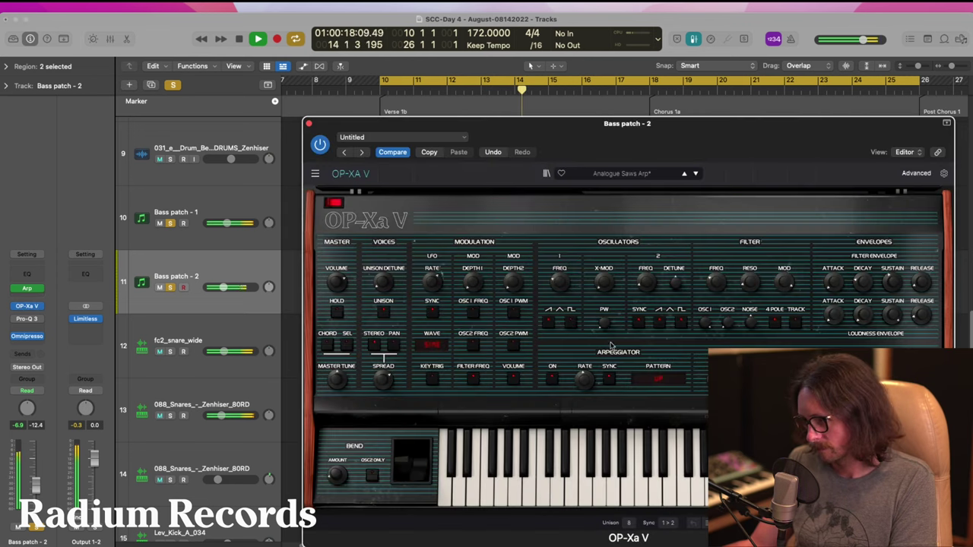
{"action": "left_click_drag", "start_coordinate": [717, 291], "coordinate": [709, 314]}
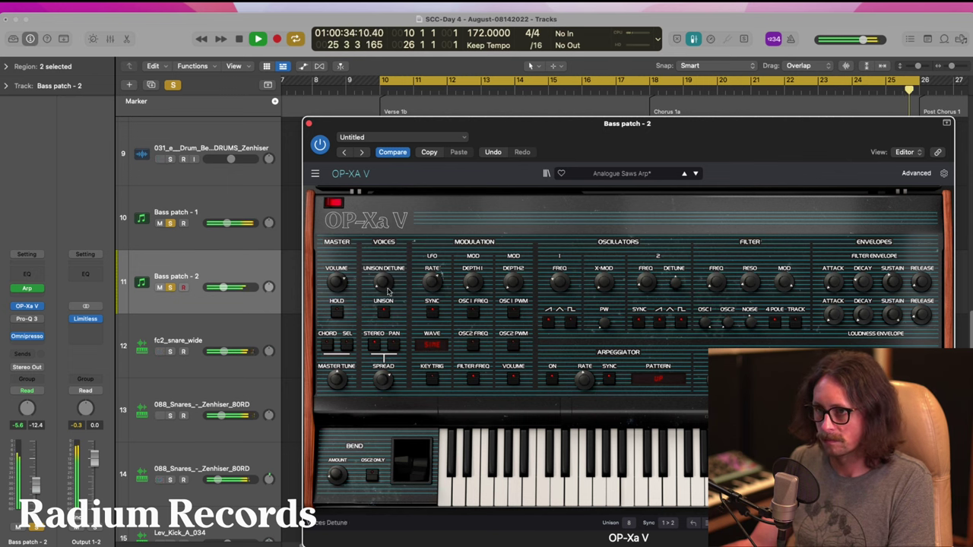
{"action": "left_click", "coordinate": [309, 123]}
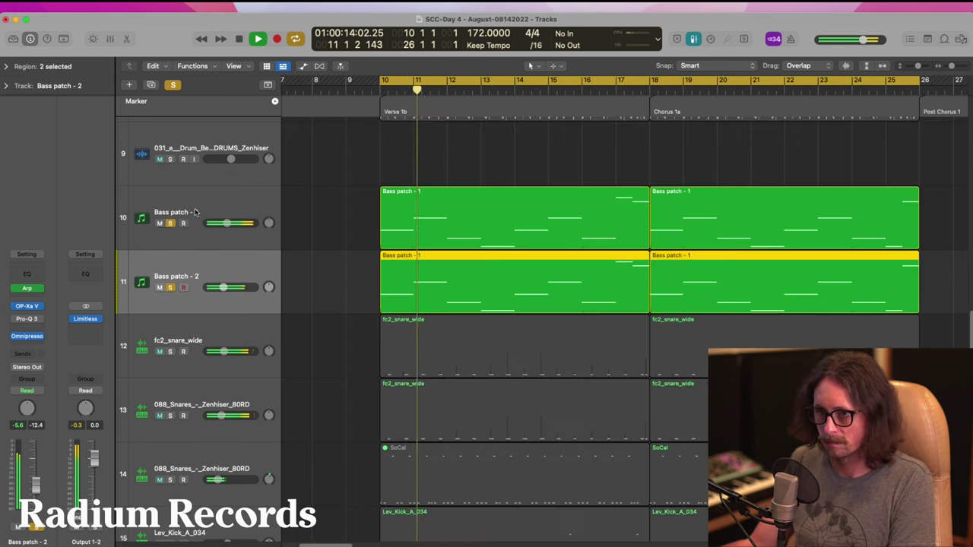
- Compare each bass track alone against both together by toggling their solos in turn, and stop playback
{"action": "left_click", "coordinate": [171, 222]}
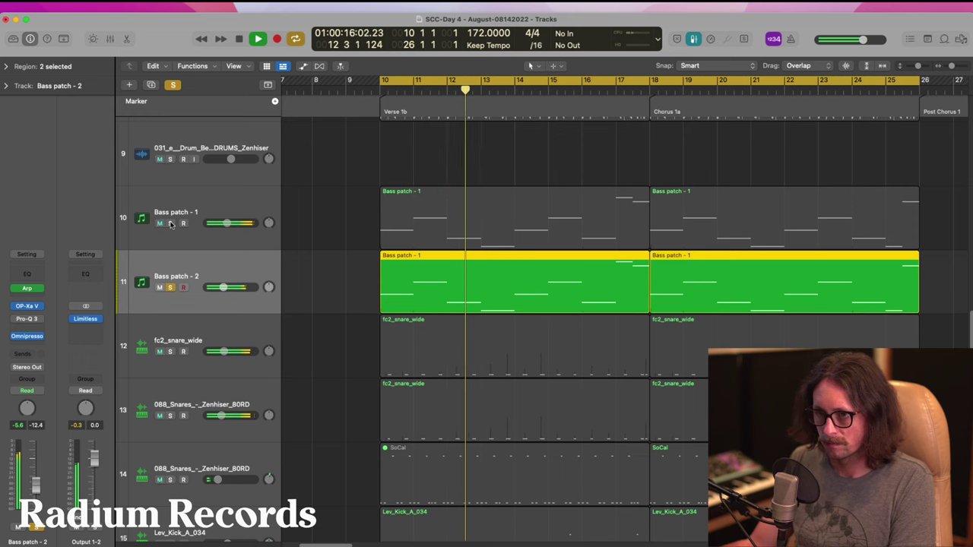
{"action": "left_click", "coordinate": [170, 223]}
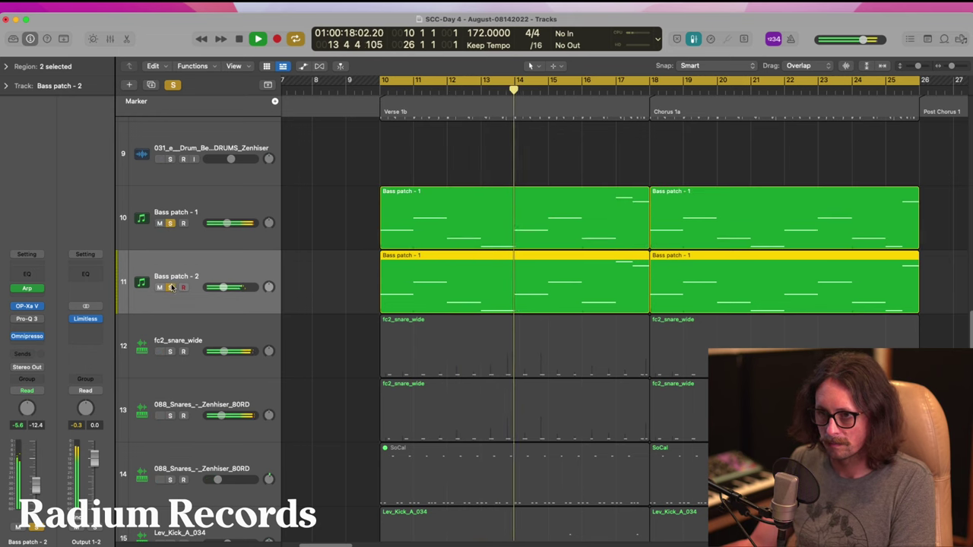
{"action": "left_click", "coordinate": [171, 287]}
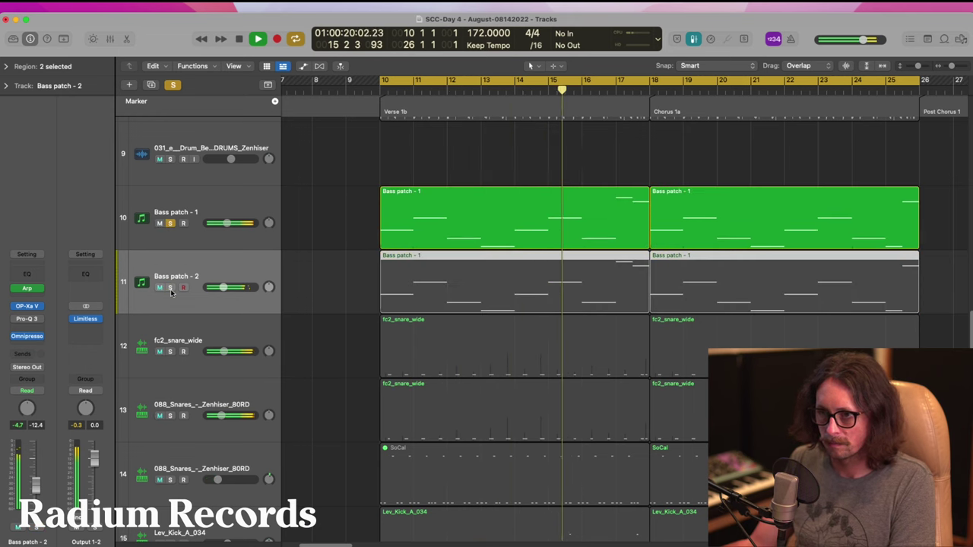
{"action": "left_click", "coordinate": [170, 288]}
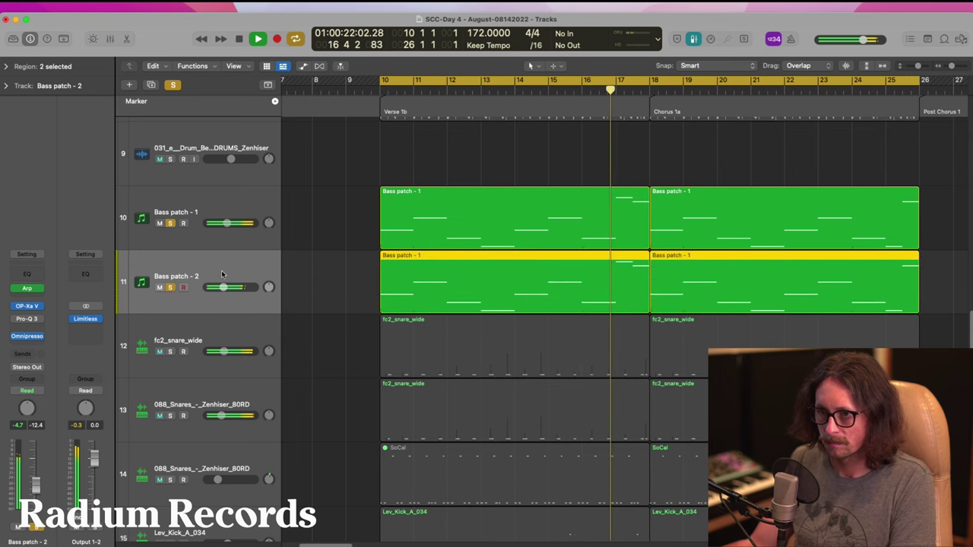
{"action": "key", "text": "space"}
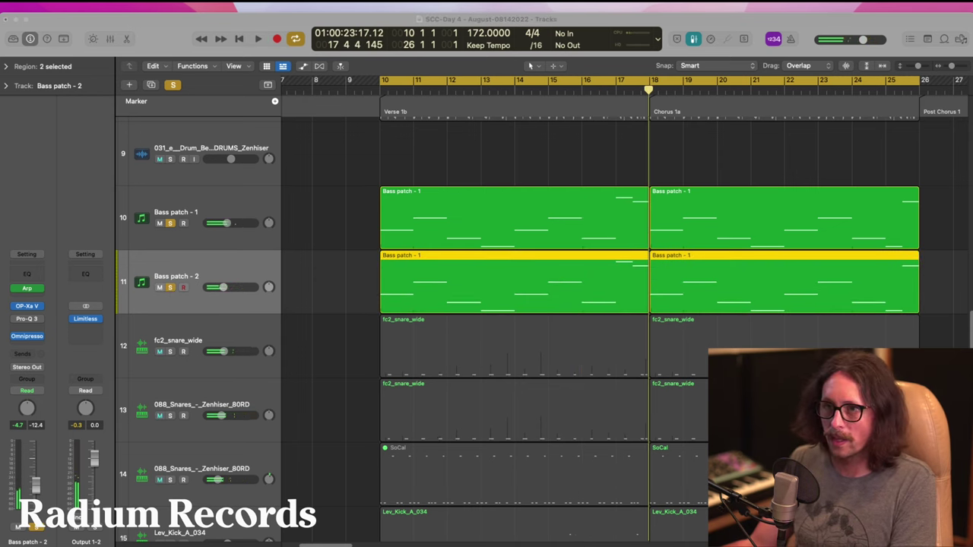
- Re-enable Pro-Q 3 on Bass patch - 2 and open its EQ curve
{"action": "left_click", "coordinate": [39, 320]}
{"action": "left_click", "coordinate": [15, 320]}
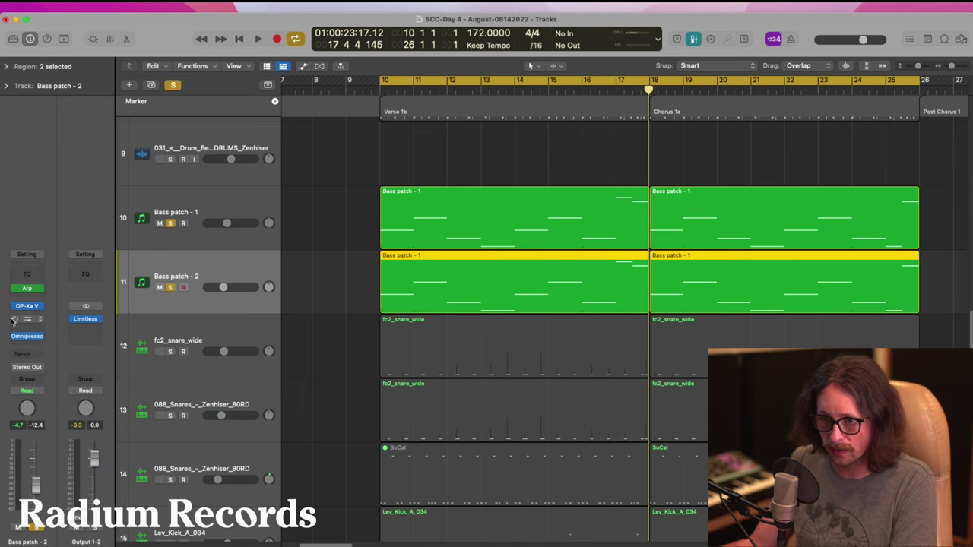
{"action": "left_click", "coordinate": [27, 320]}
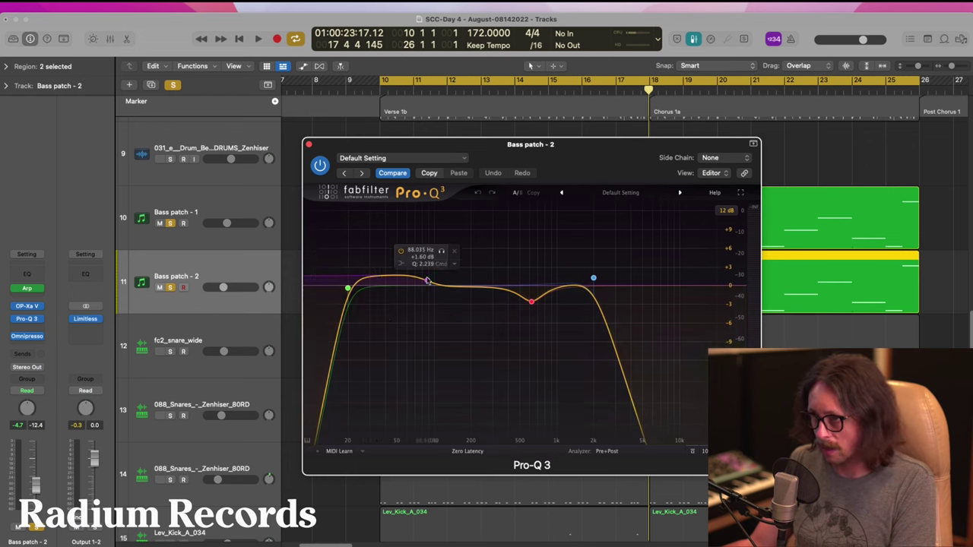
- Simplify the EQ curve: delete the 88 Hz band, move the high cut slightly lower, and flatten the bell dip to about 0 dB
{"action": "left_click", "coordinate": [456, 253]}
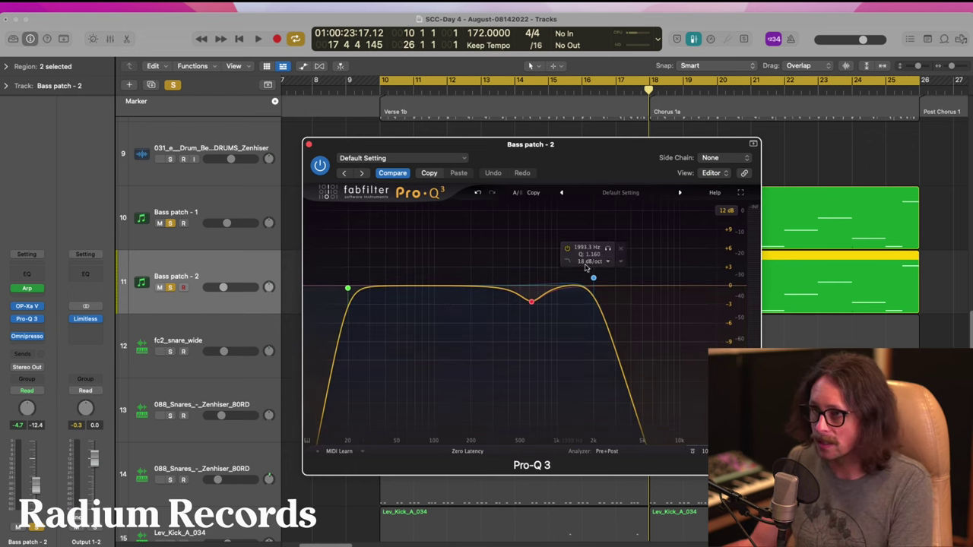
{"action": "left_click_drag", "start_coordinate": [593, 277], "coordinate": [586, 280]}
{"action": "left_click_drag", "start_coordinate": [531, 302], "coordinate": [529, 287]}
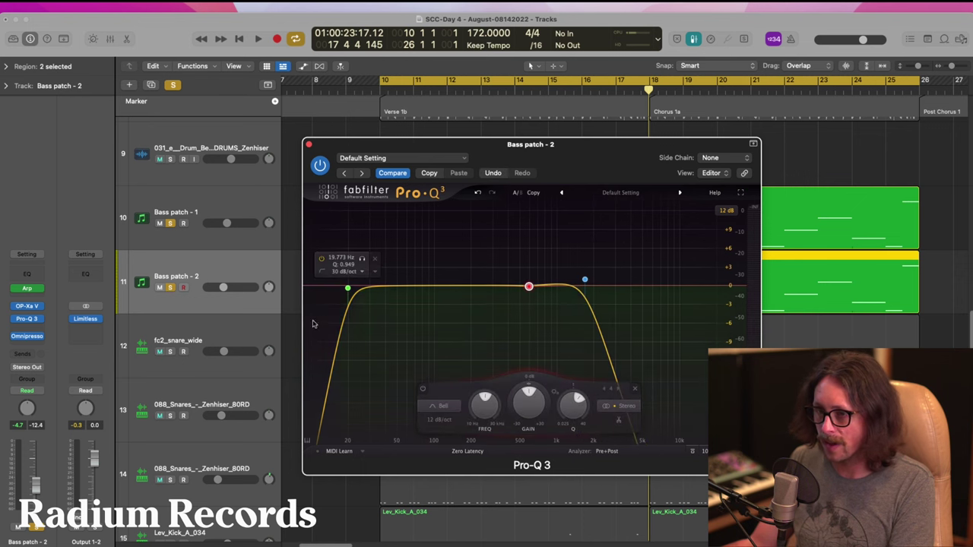
- Raise the low cut on Bass patch - 2 to about 48 Hz while playing both bass tracks
{"action": "left_click_drag", "start_coordinate": [347, 289], "coordinate": [372, 288]}
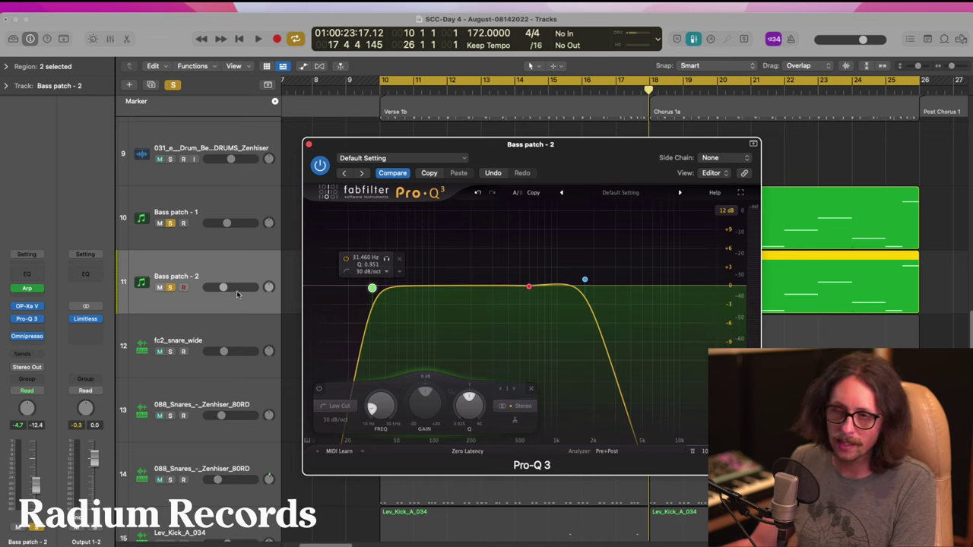
{"action": "key", "text": "super+Tab"}
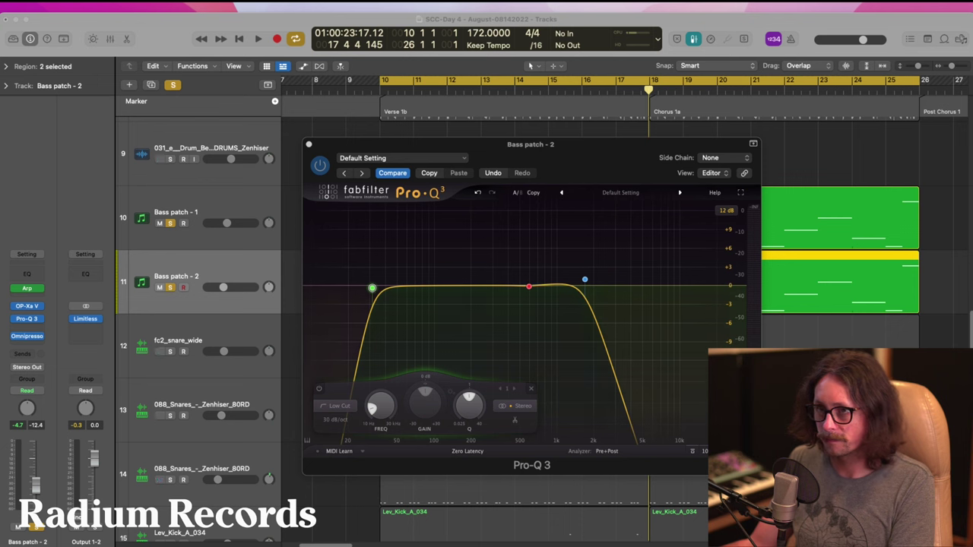
{"action": "key", "text": "super+Tab"}
{"action": "key", "text": "space"}
{"action": "left_click_drag", "start_coordinate": [372, 288], "coordinate": [408, 288]}
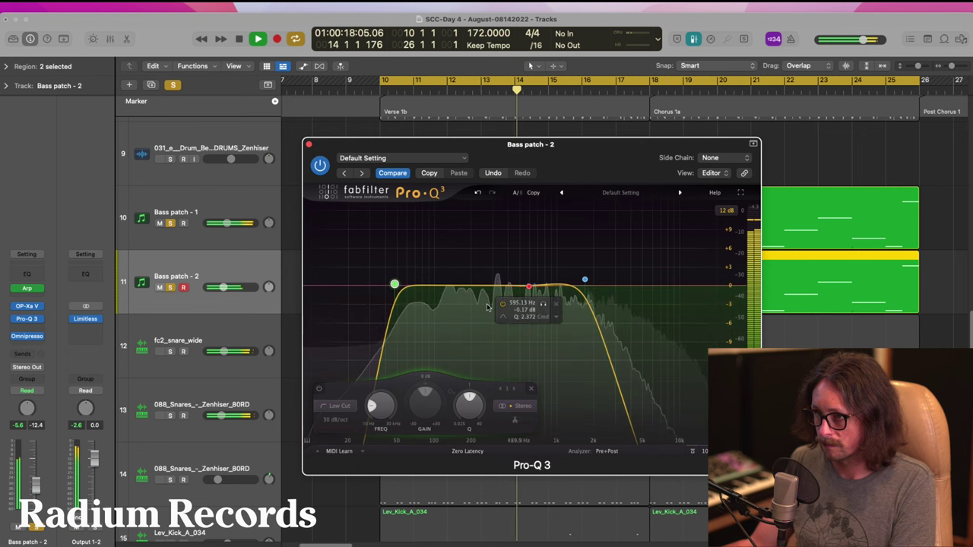
- Add a bell dip at about 365 Hz with -3.4 dB gain and Q 1.8, and stop playback
{"action": "left_click_drag", "start_coordinate": [482, 289], "coordinate": [502, 297]}
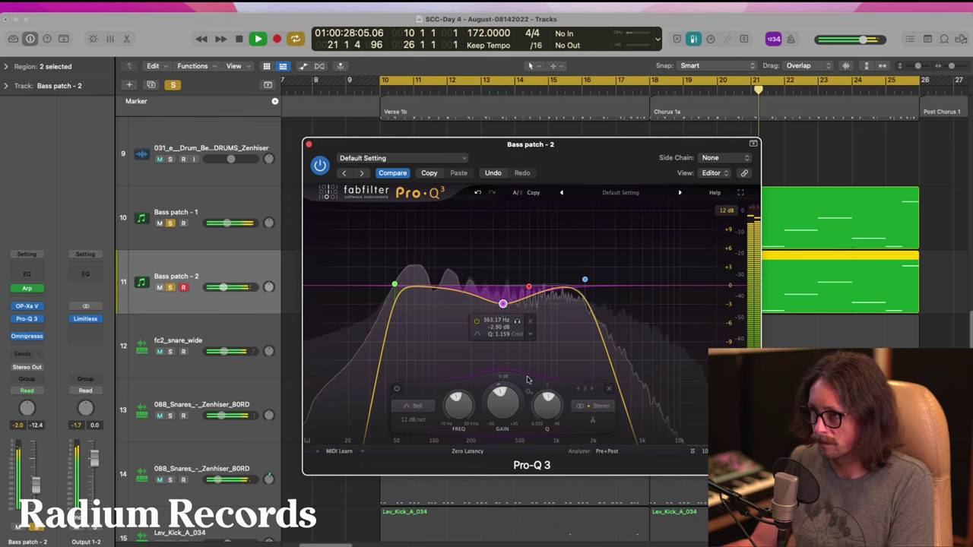
{"action": "left_click_drag", "start_coordinate": [548, 399], "coordinate": [550, 383]}
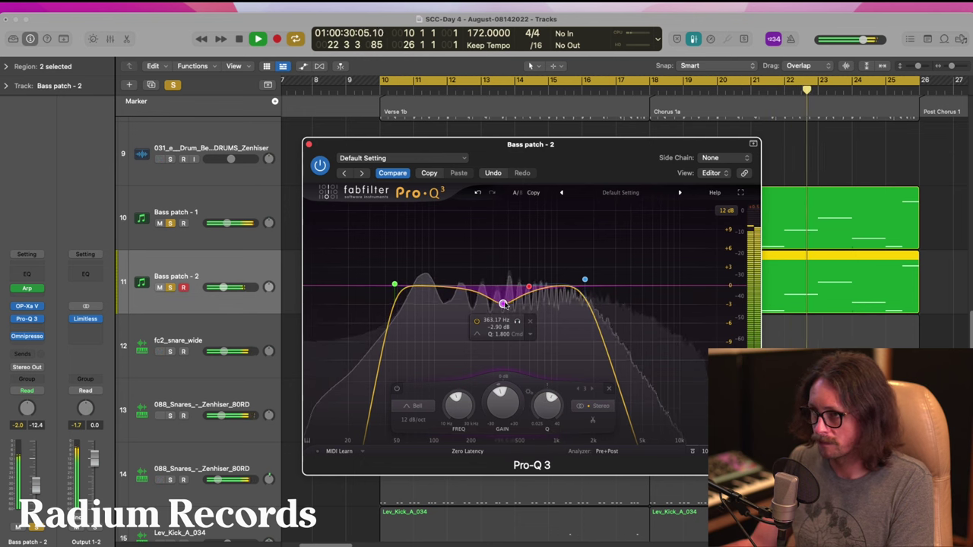
{"action": "left_click", "coordinate": [529, 285]}
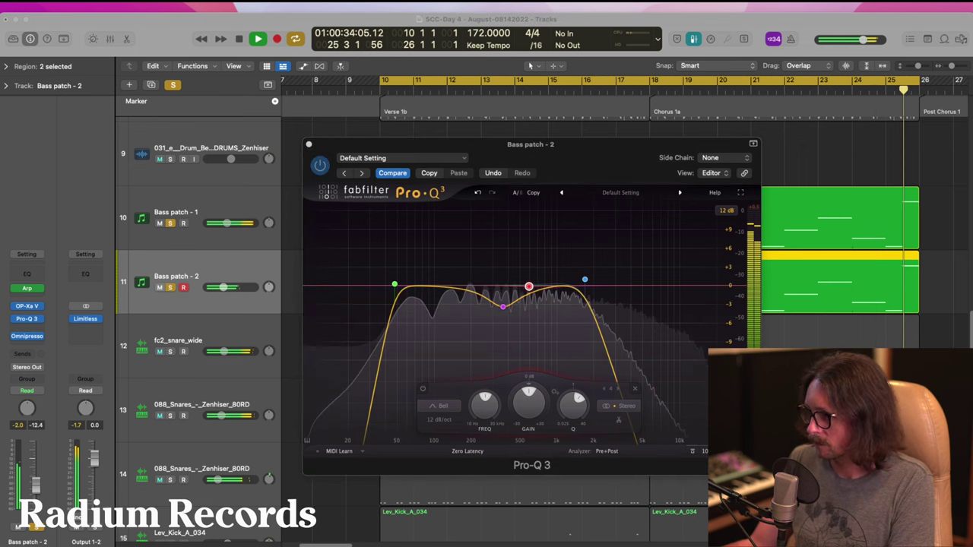
{"action": "left_click", "coordinate": [692, 22]}
{"action": "key", "text": "space"}
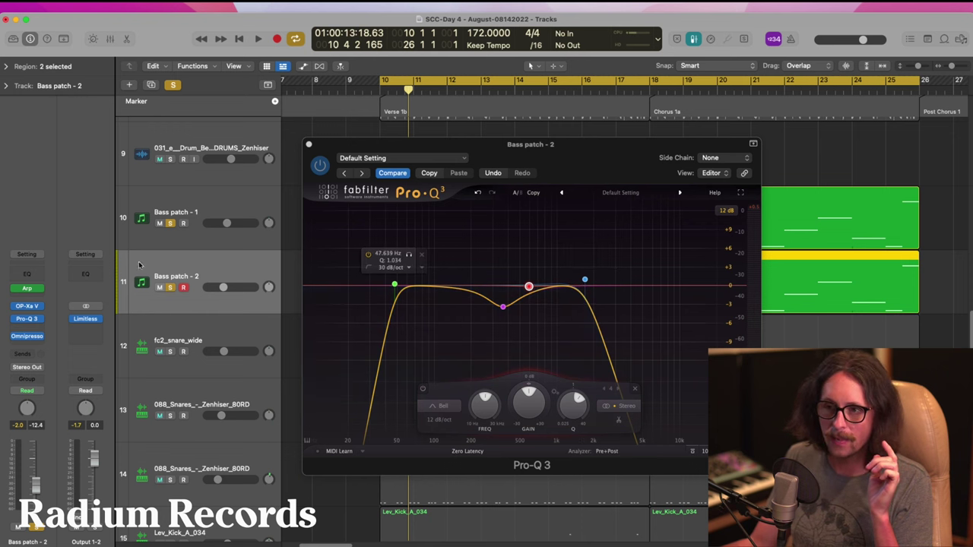
- In Bass patch - 2's OP-Xa V advanced effects, change Effect 2 from Flanger to Chorus, enable it, and close the synth
{"action": "left_click", "coordinate": [25, 307]}
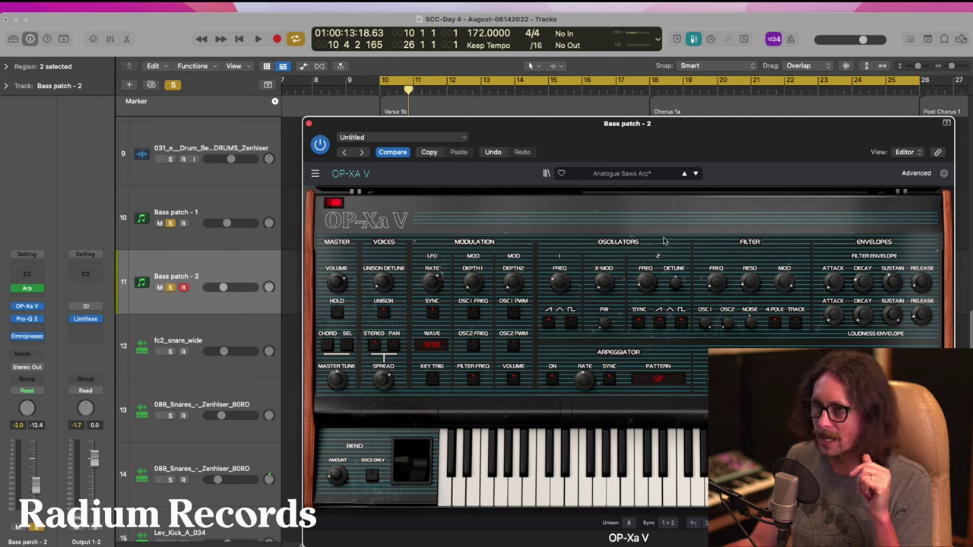
{"action": "left_click", "coordinate": [316, 175]}
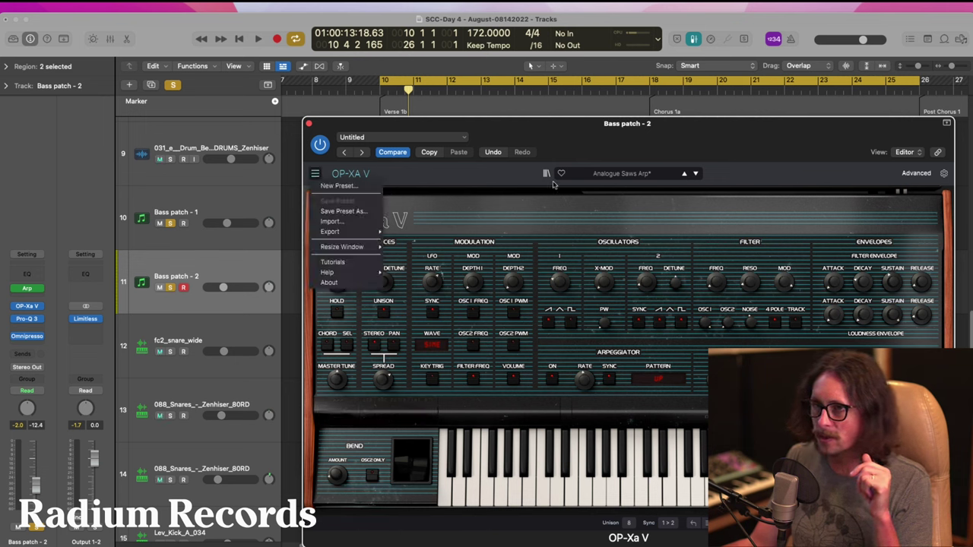
{"action": "left_click", "coordinate": [411, 179]}
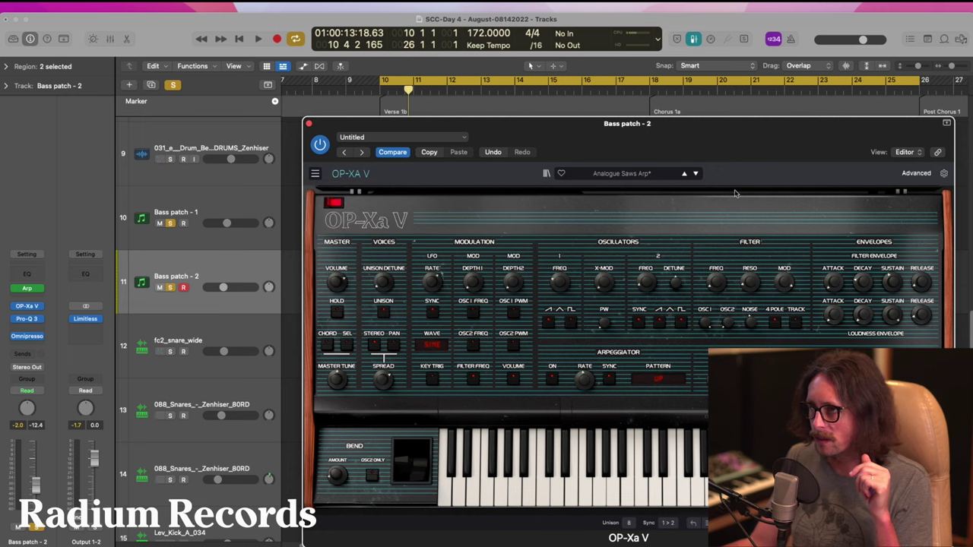
{"action": "left_click", "coordinate": [918, 173]}
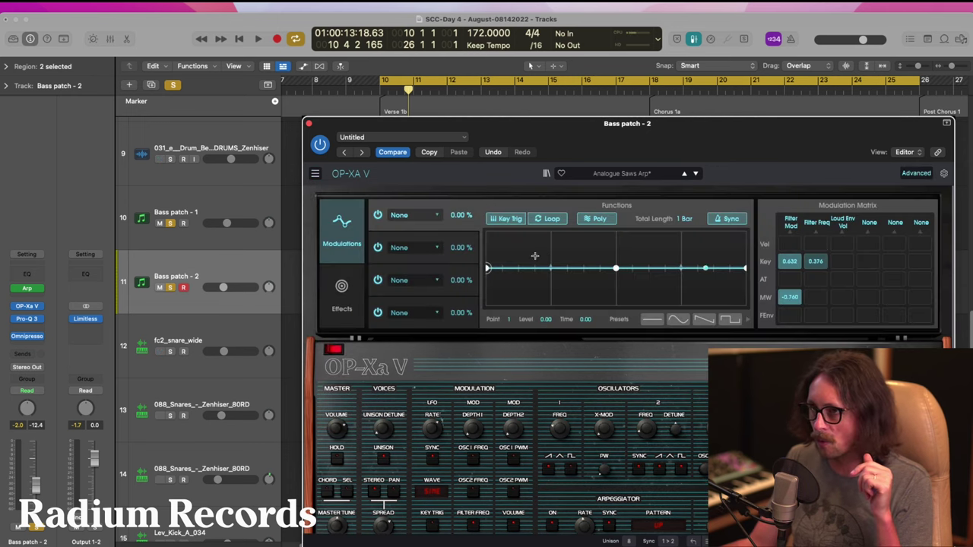
{"action": "left_click", "coordinate": [341, 297]}
{"action": "left_click", "coordinate": [655, 209]}
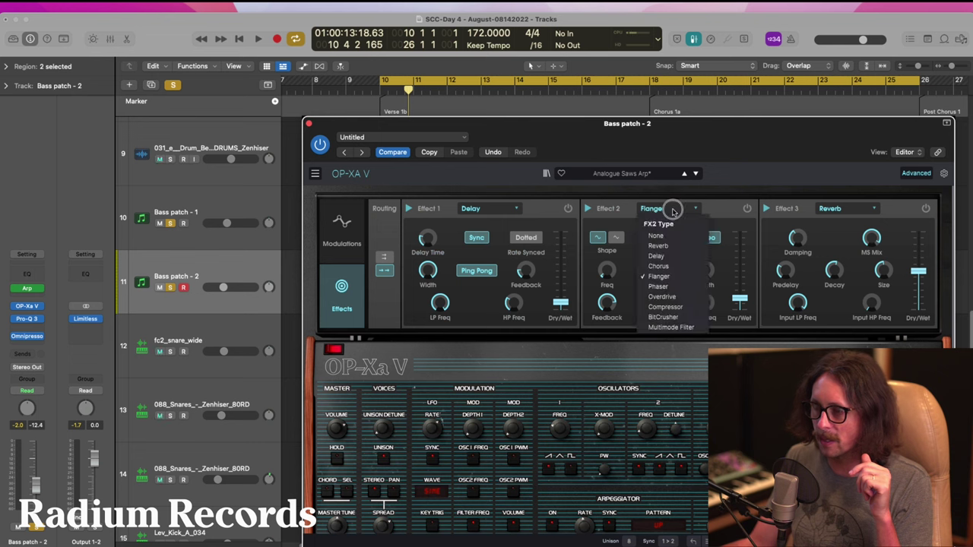
{"action": "left_click", "coordinate": [666, 266]}
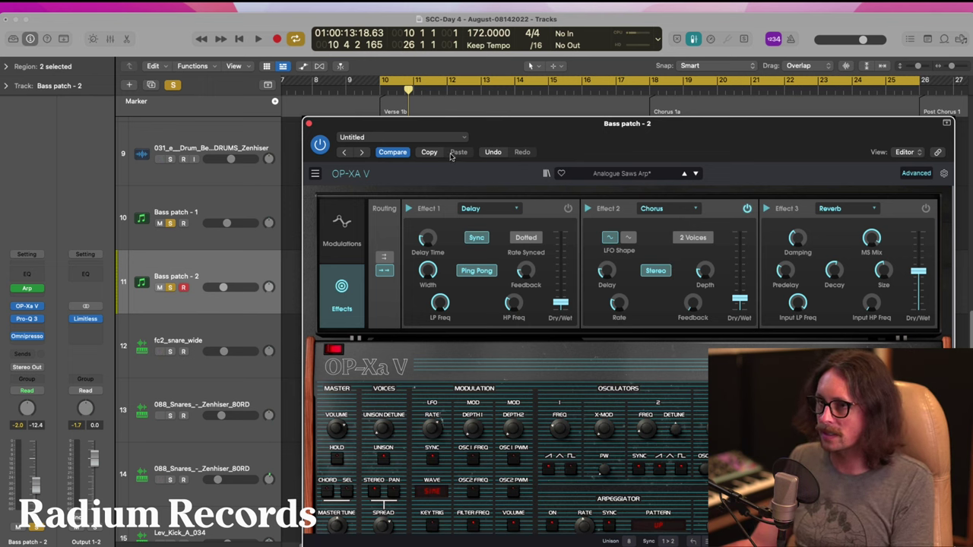
{"action": "left_click", "coordinate": [309, 124]}
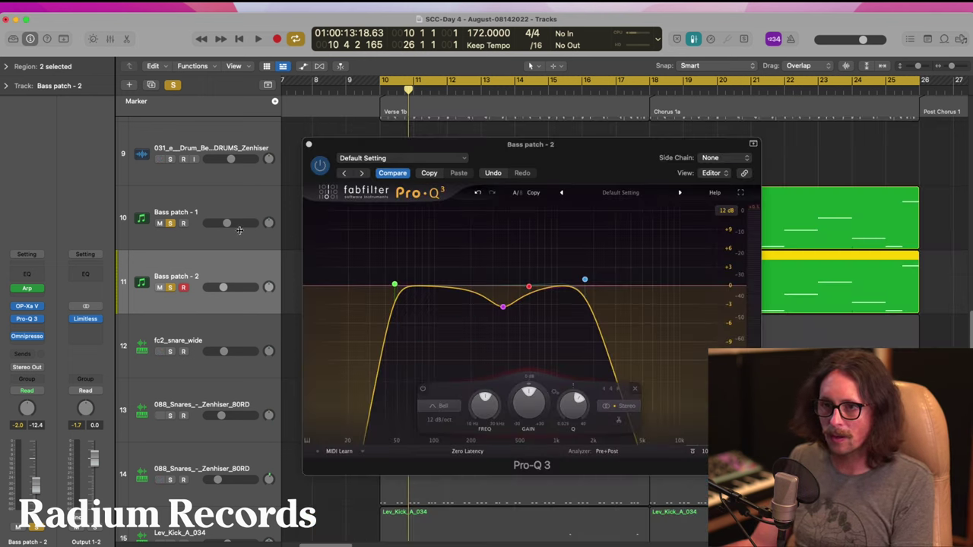
- Examine the Generate synth's parameter list on Bass patch - 1, close it, and reselect Bass patch - 2
{"action": "left_click", "coordinate": [205, 213]}
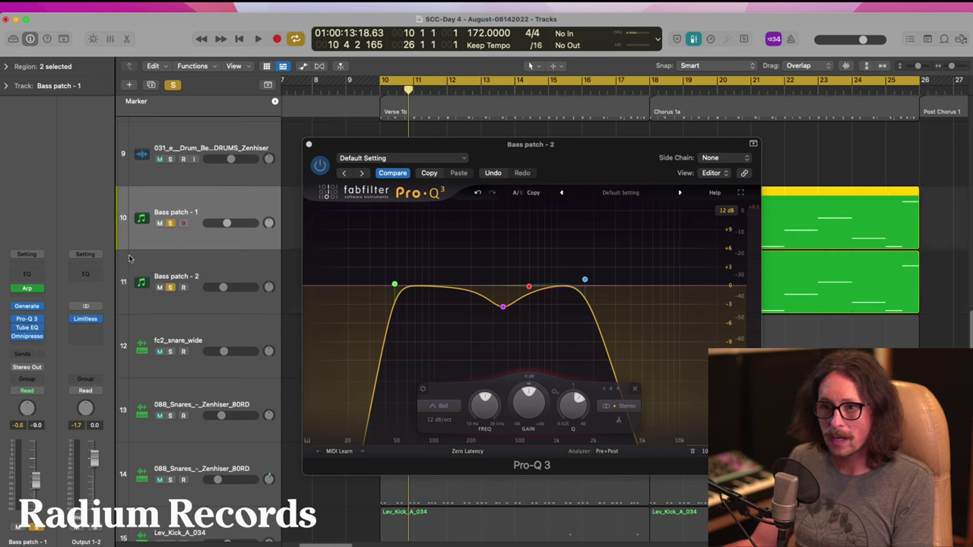
{"action": "left_click", "coordinate": [27, 307]}
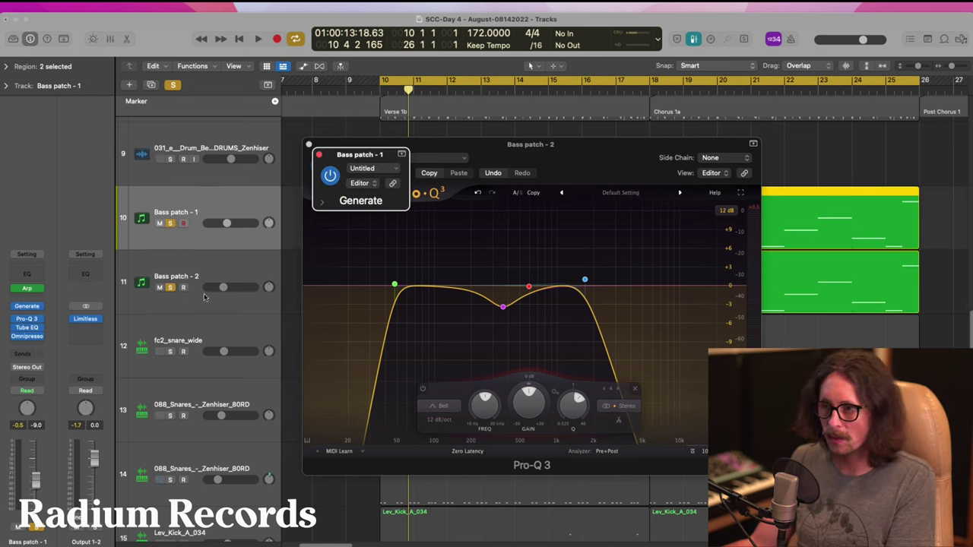
{"action": "left_click", "coordinate": [323, 202]}
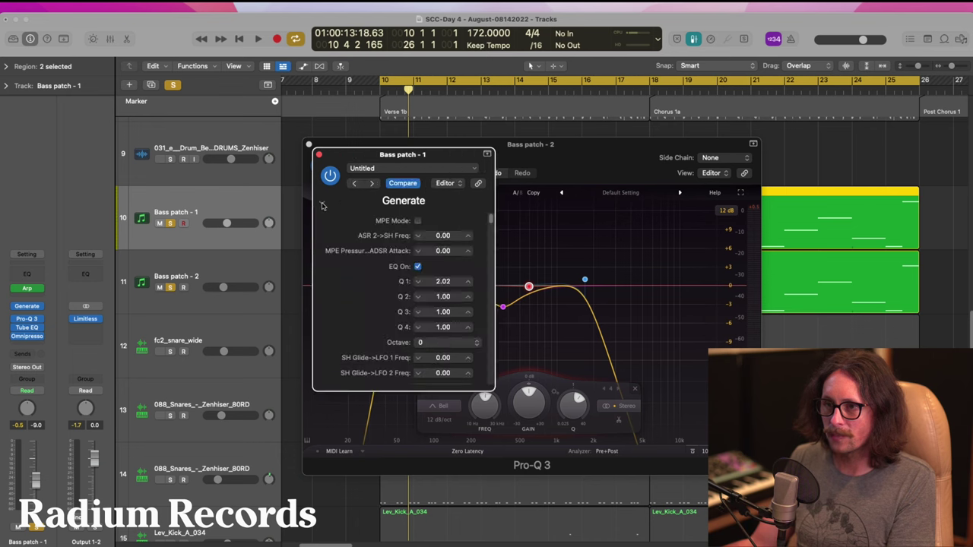
{"action": "left_click", "coordinate": [323, 203]}
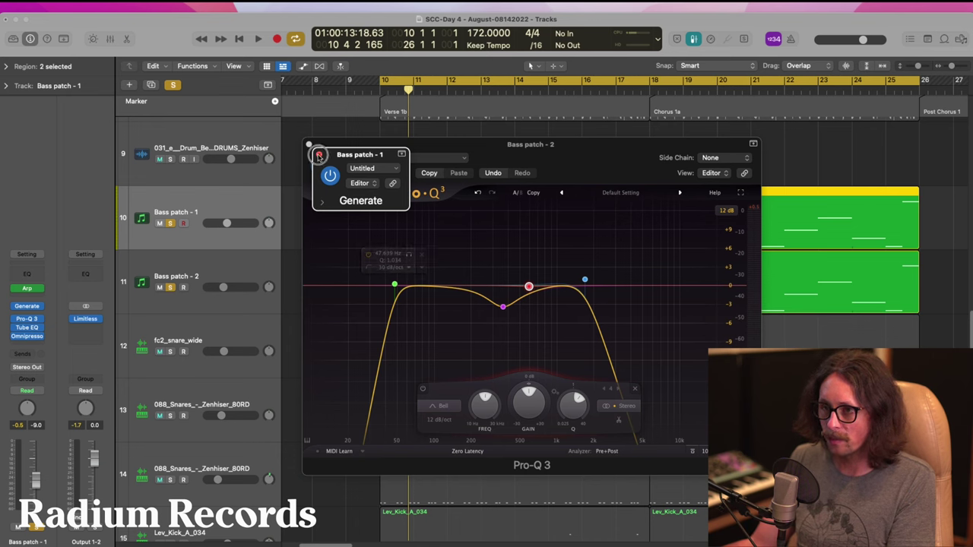
{"action": "left_click", "coordinate": [319, 155]}
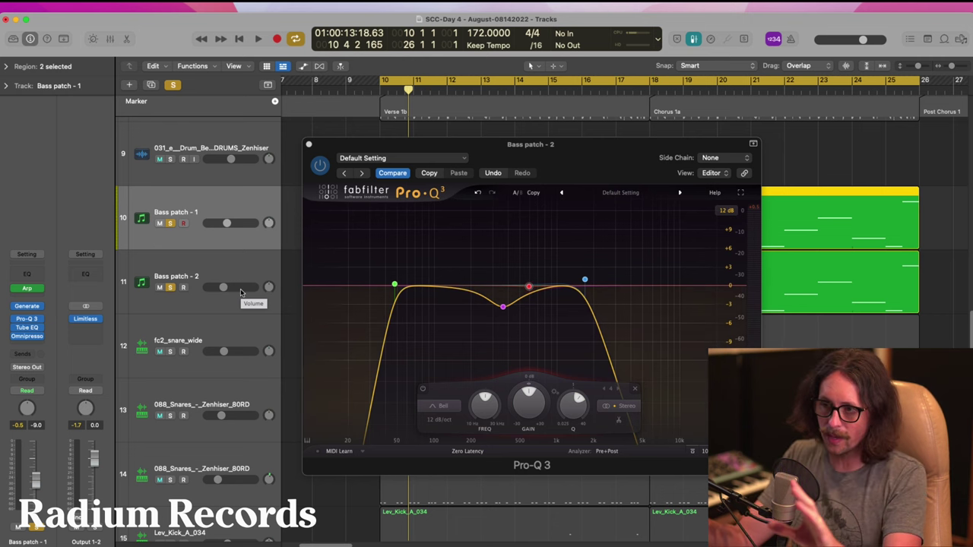
{"action": "left_click", "coordinate": [202, 267]}
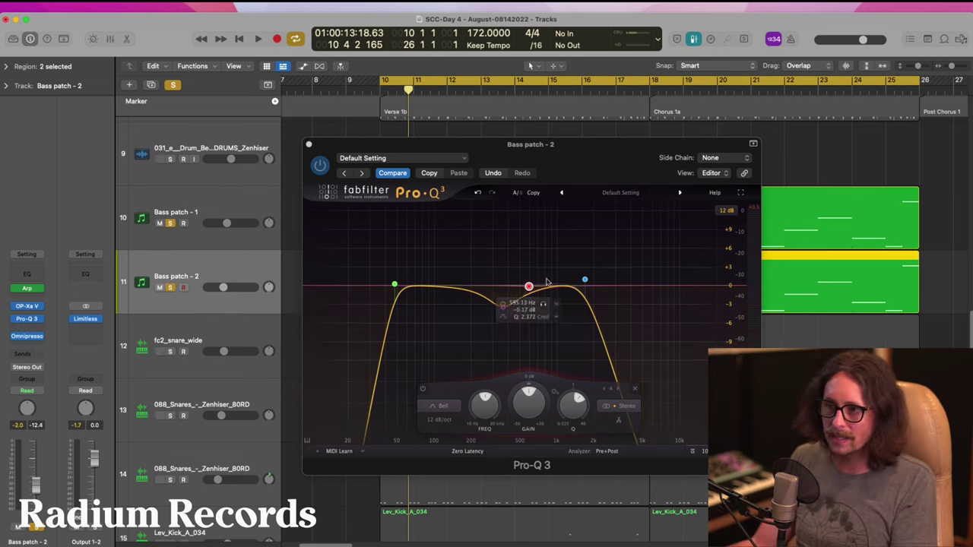
{"action": "left_click", "coordinate": [502, 306]}
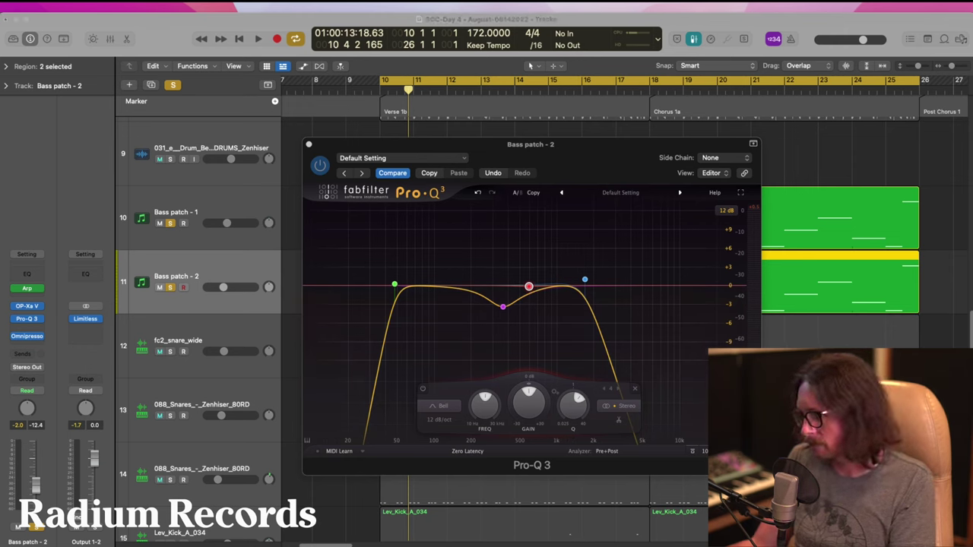
- Play the basses and, in Bass patch - 2's OP-Xa V, raise the Chorus dry/wet and adjust its feedback and rate
{"action": "key", "text": "space"}
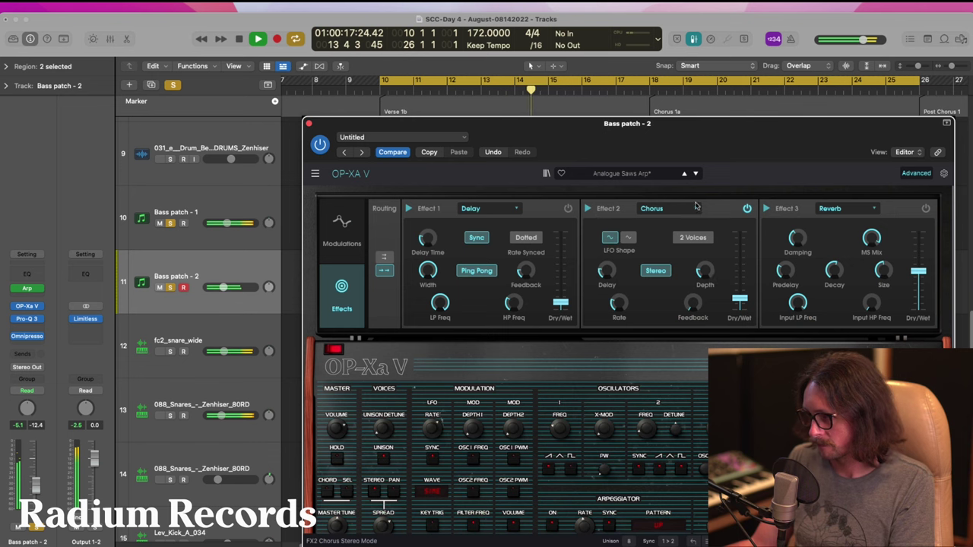
{"action": "left_click_drag", "start_coordinate": [739, 298], "coordinate": [730, 267]}
{"action": "left_click_drag", "start_coordinate": [690, 307], "coordinate": [740, 245]}
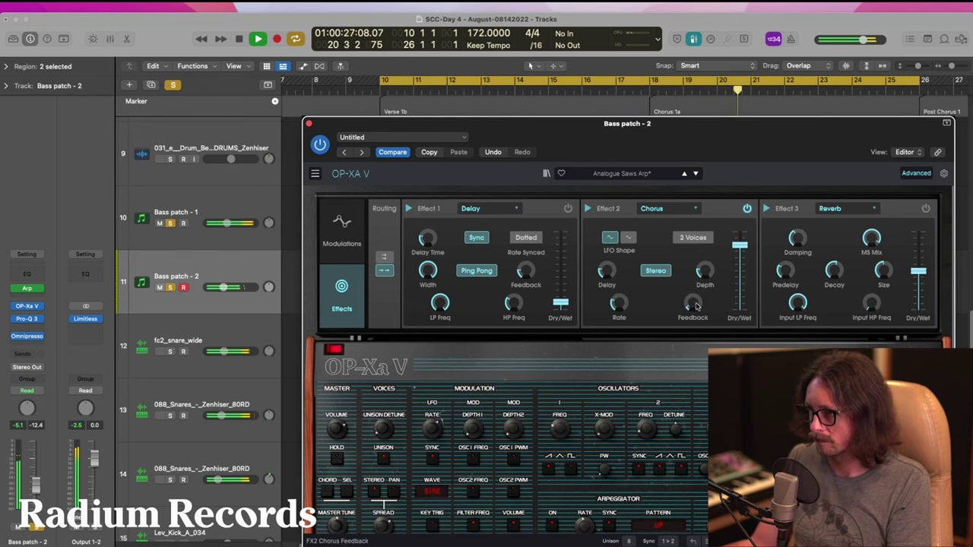
{"action": "mouse_move", "coordinate": [695, 306]}
{"action": "left_mouse_down"}
{"action": "mouse_move", "coordinate": [692, 274]}
{"action": "mouse_move", "coordinate": [691, 306]}
{"action": "left_mouse_up"}
{"action": "left_click_drag", "start_coordinate": [619, 304], "coordinate": [620, 341]}
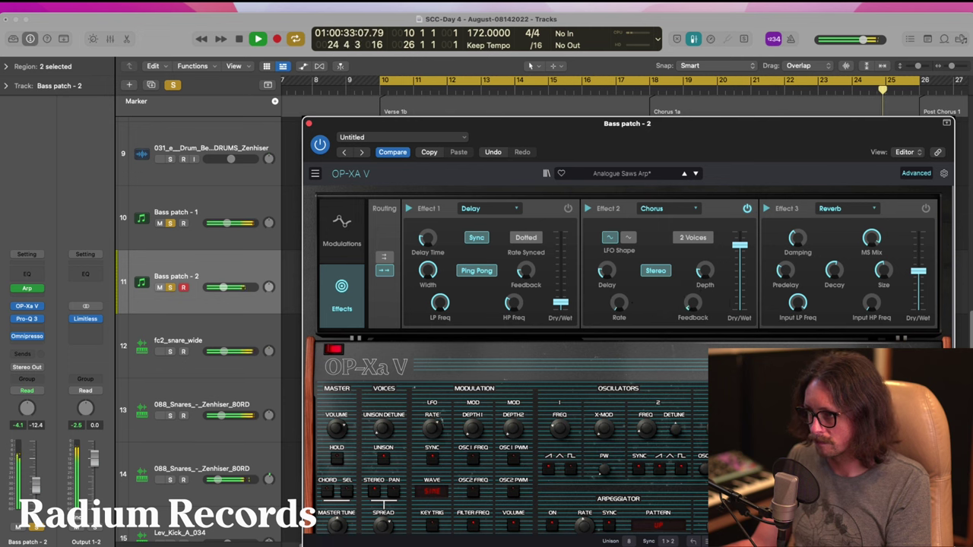
- Adjust the Chorus depth, switch to the second LFO shape, lower the dry/wet again, and close OP-Xa V
{"action": "left_click_drag", "start_coordinate": [709, 271], "coordinate": [713, 216]}
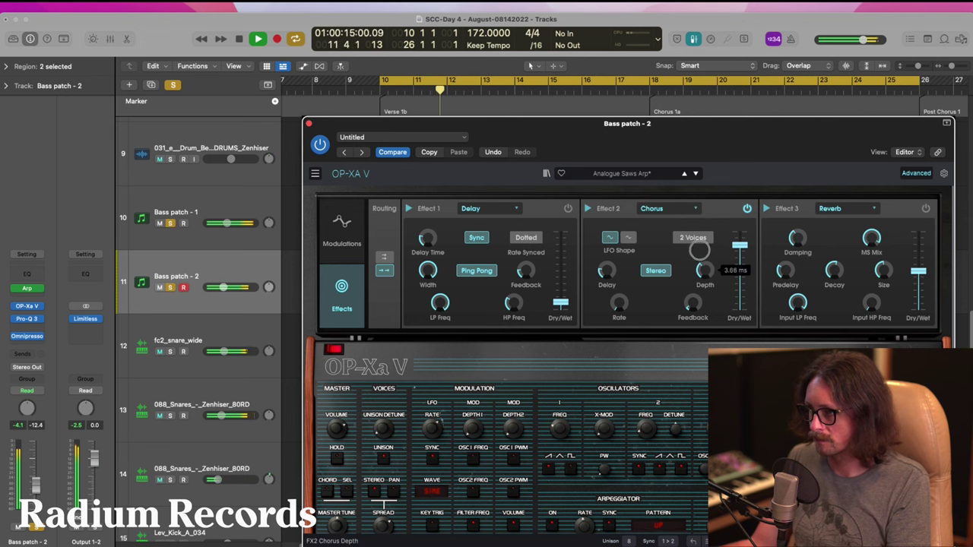
{"action": "mouse_move", "coordinate": [705, 269]}
{"action": "left_mouse_down"}
{"action": "mouse_move", "coordinate": [721, 233]}
{"action": "mouse_move", "coordinate": [697, 286]}
{"action": "left_mouse_up"}
{"action": "left_click_drag", "start_coordinate": [745, 249], "coordinate": [740, 337]}
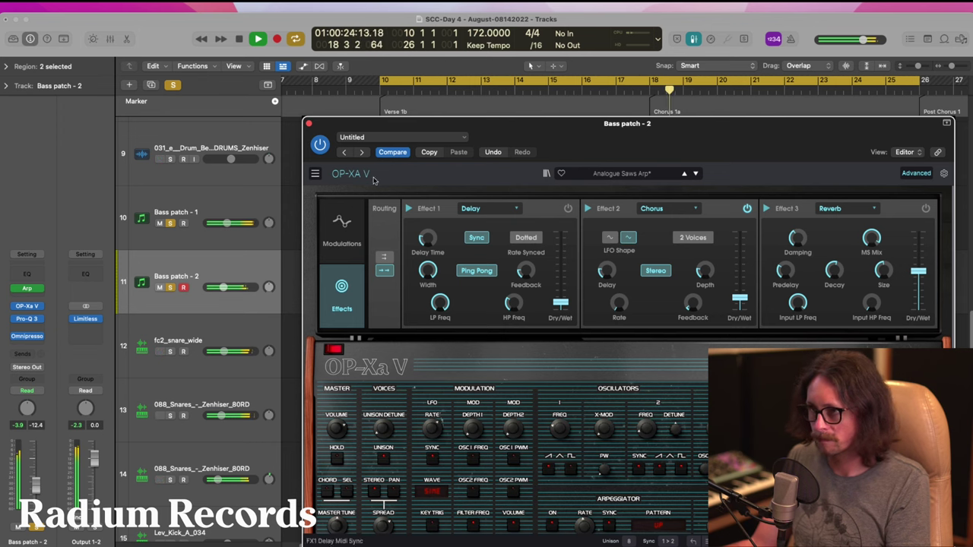
{"action": "left_click", "coordinate": [320, 145]}
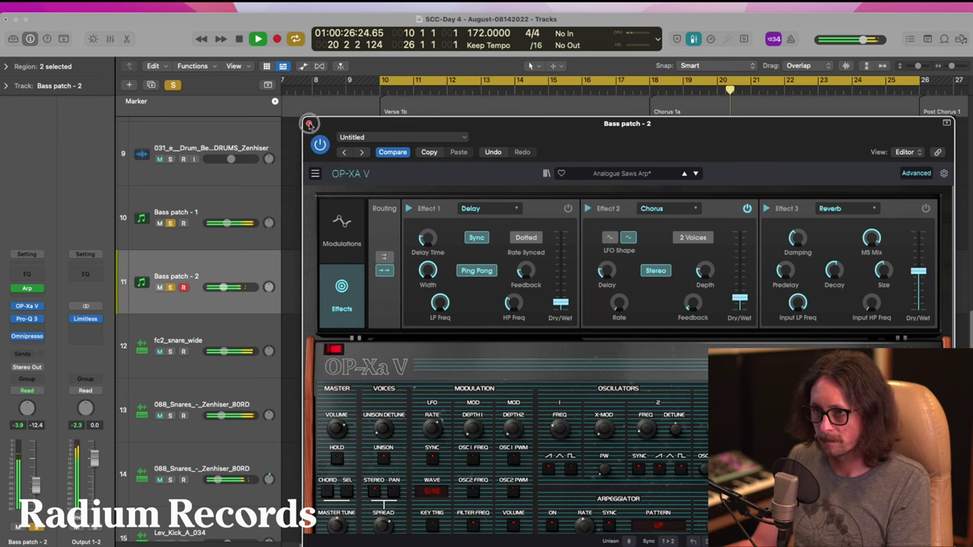
{"action": "left_click", "coordinate": [309, 124]}
- Add a low shelf to Bass patch - 2's EQ at about 130 Hz with -2.8 dB gain
{"action": "mouse_move", "coordinate": [396, 286]}
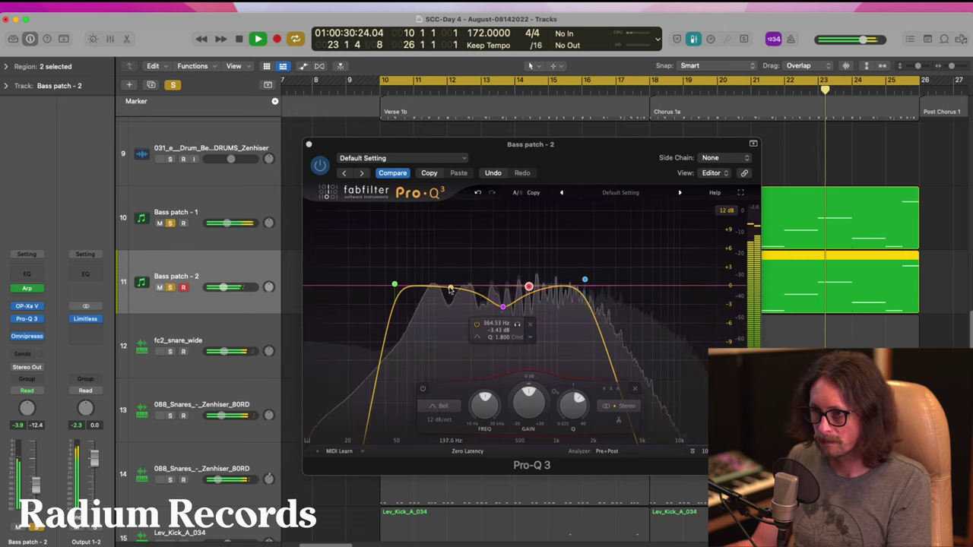
{"action": "left_click", "coordinate": [452, 291]}
{"action": "mouse_move", "coordinate": [452, 292]}
{"action": "left_mouse_down"}
{"action": "mouse_move", "coordinate": [450, 301]}
{"action": "mouse_move", "coordinate": [462, 297]}
{"action": "mouse_move", "coordinate": [447, 296]}
{"action": "left_mouse_up"}
{"action": "left_click", "coordinate": [434, 342]}
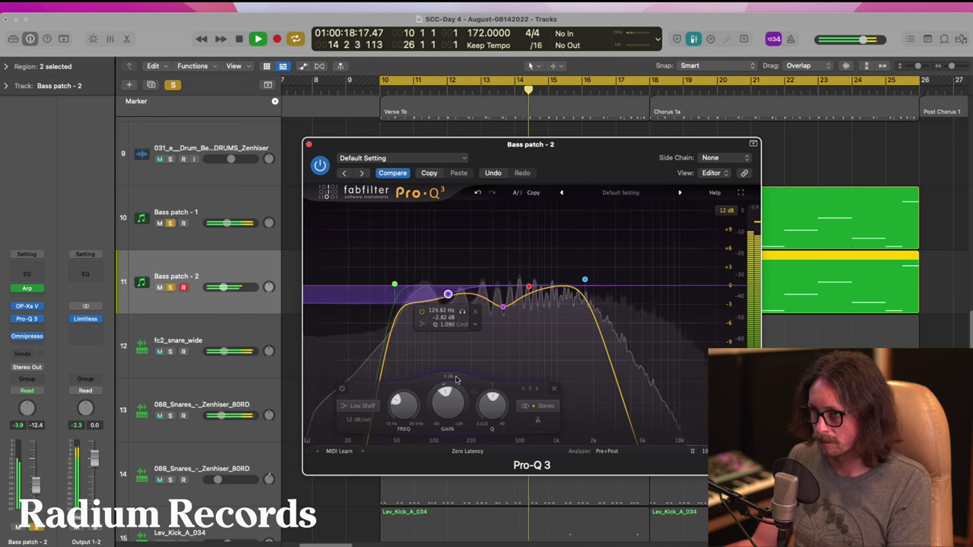
- Try a bell near 192 Hz, delete it, and also delete the nearly flat bell at 595 Hz
{"action": "left_click_drag", "start_coordinate": [471, 296], "coordinate": [493, 303]}
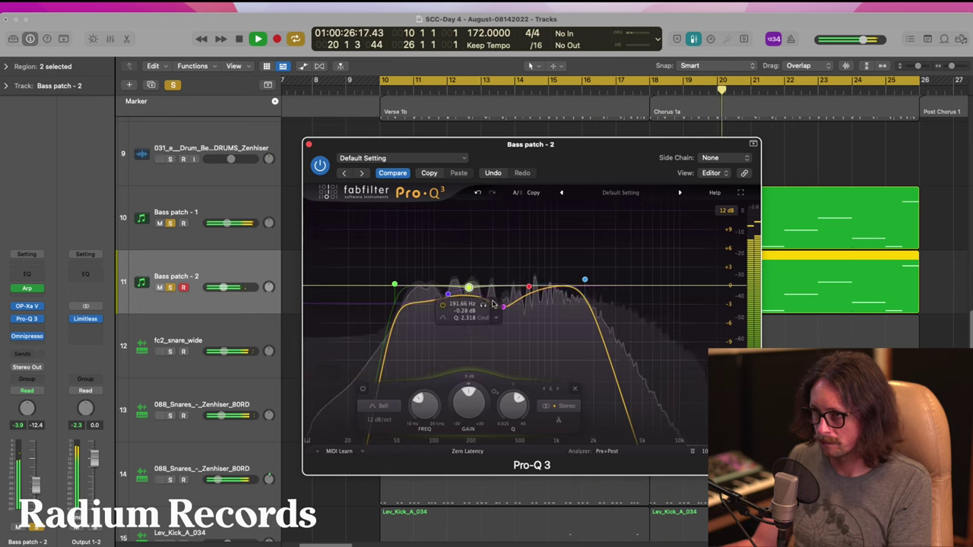
{"action": "left_click", "coordinate": [498, 305]}
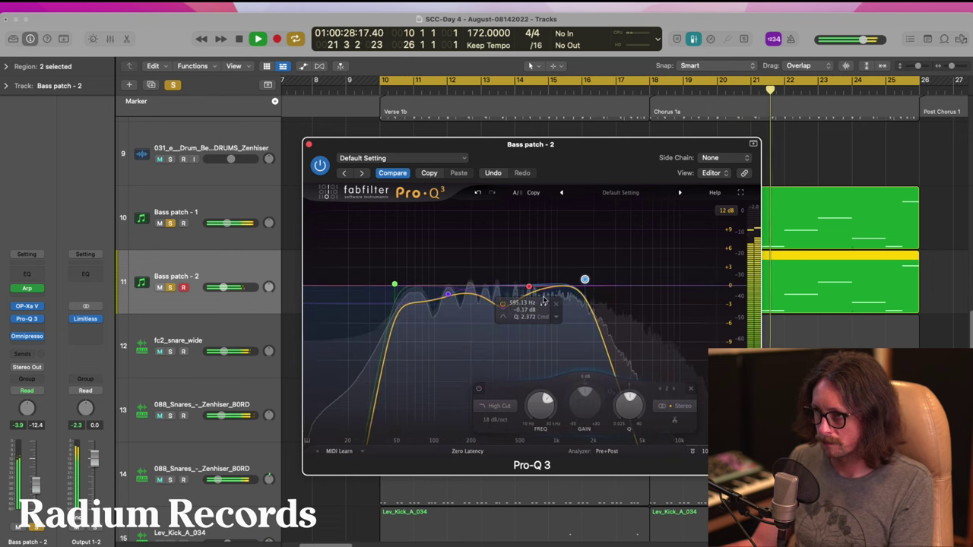
{"action": "left_click", "coordinate": [556, 306]}
- Move the Pro-Q 3 high cut up to about 3215 Hz and add a -2.72 dB bell near 1241 Hz with Q 2.273
{"action": "left_click_drag", "start_coordinate": [586, 280], "coordinate": [619, 263]}
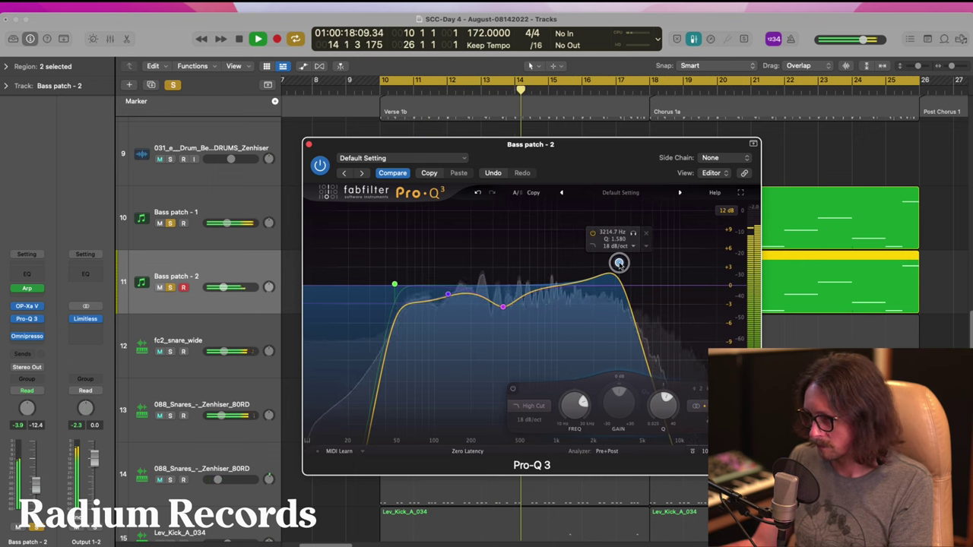
{"action": "left_click_drag", "start_coordinate": [550, 286], "coordinate": [556, 307]}
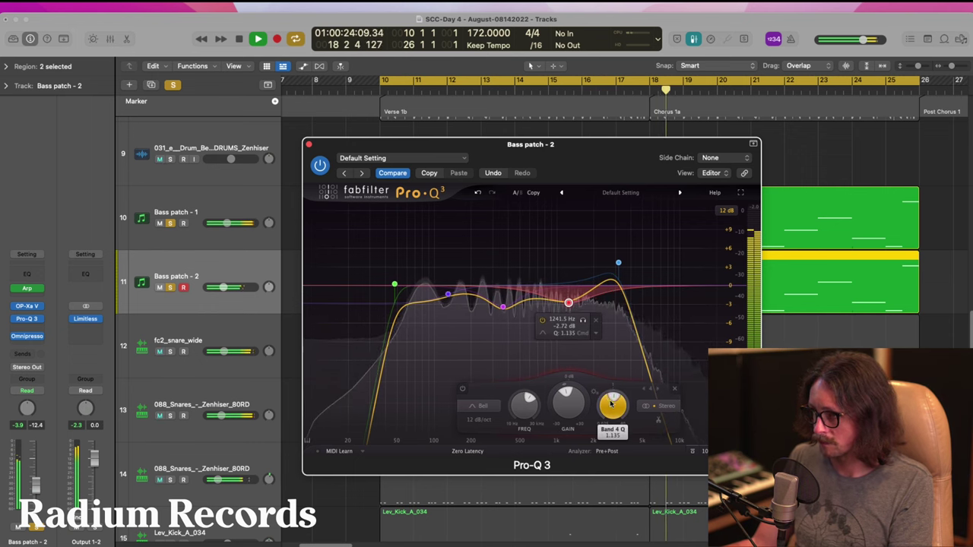
{"action": "left_click_drag", "start_coordinate": [613, 404], "coordinate": [611, 390]}
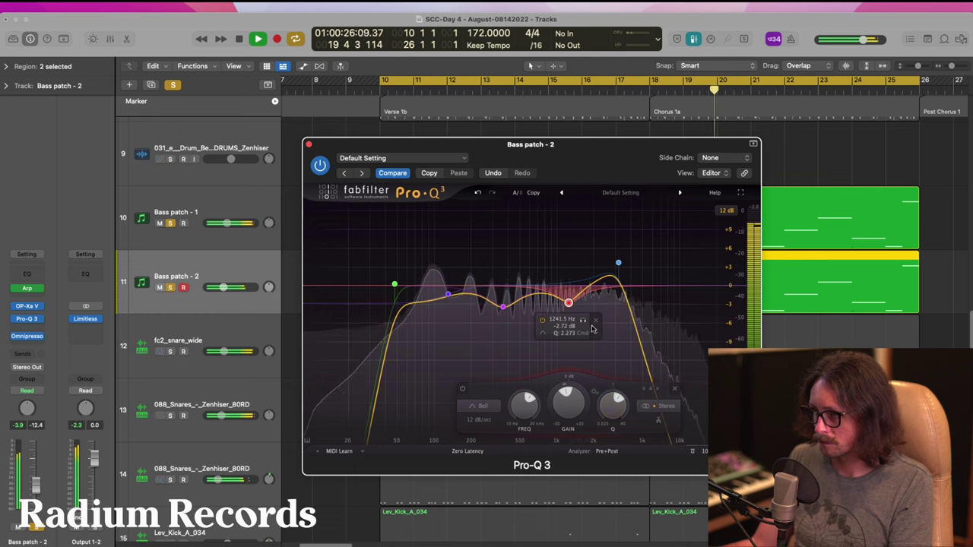
- Set the new bell's stereo placement to Mid and fine-tune it to about 1304 Hz and -2.83 dB
{"action": "left_click", "coordinate": [594, 330]}
{"action": "mouse_move", "coordinate": [653, 388]}
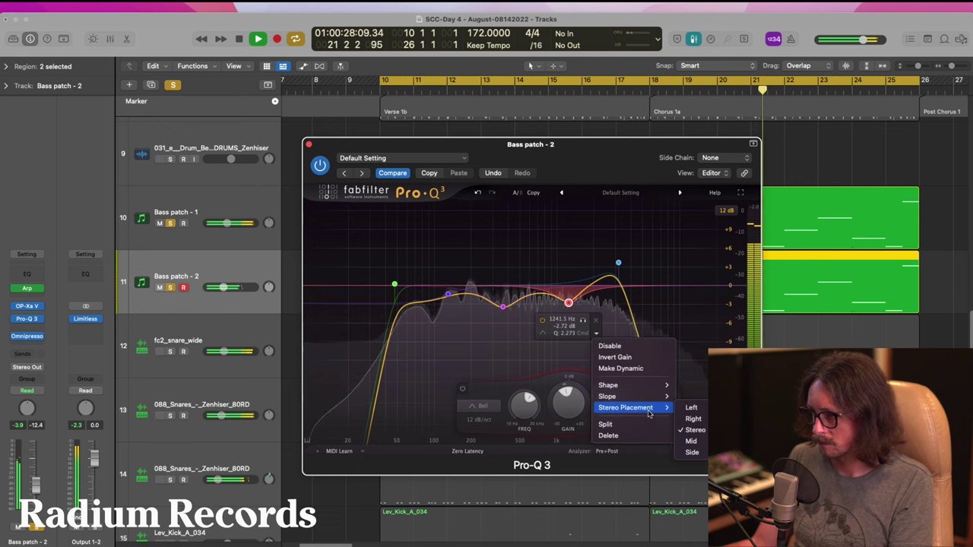
{"action": "left_click", "coordinate": [692, 442]}
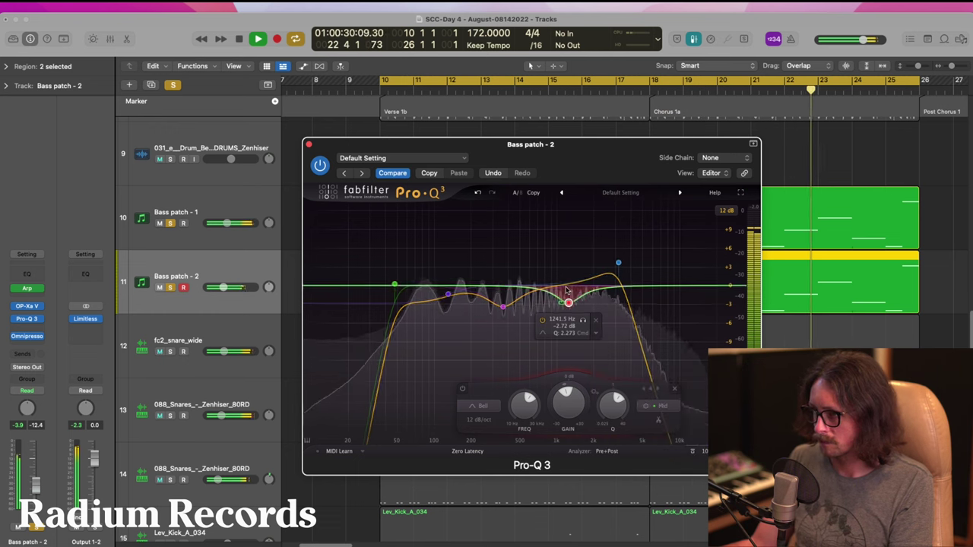
{"action": "left_click_drag", "start_coordinate": [566, 306], "coordinate": [570, 305]}
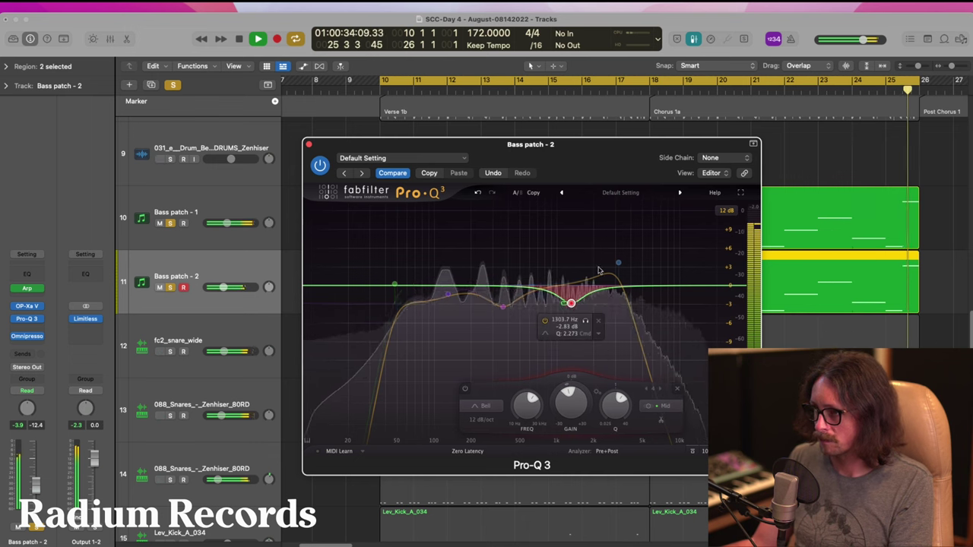
- Set the high cut to 24 dB/oct near 3583 Hz, move the low shelf to about 153 Hz at -2.55 dB, and close the EQ
{"action": "left_click_drag", "start_coordinate": [618, 264], "coordinate": [623, 262]}
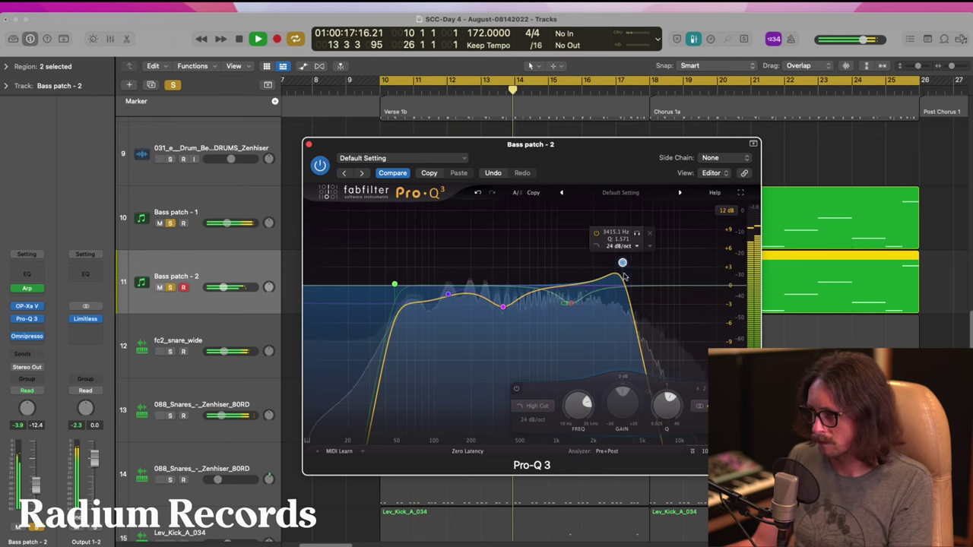
{"action": "left_click_drag", "start_coordinate": [623, 263], "coordinate": [626, 262]}
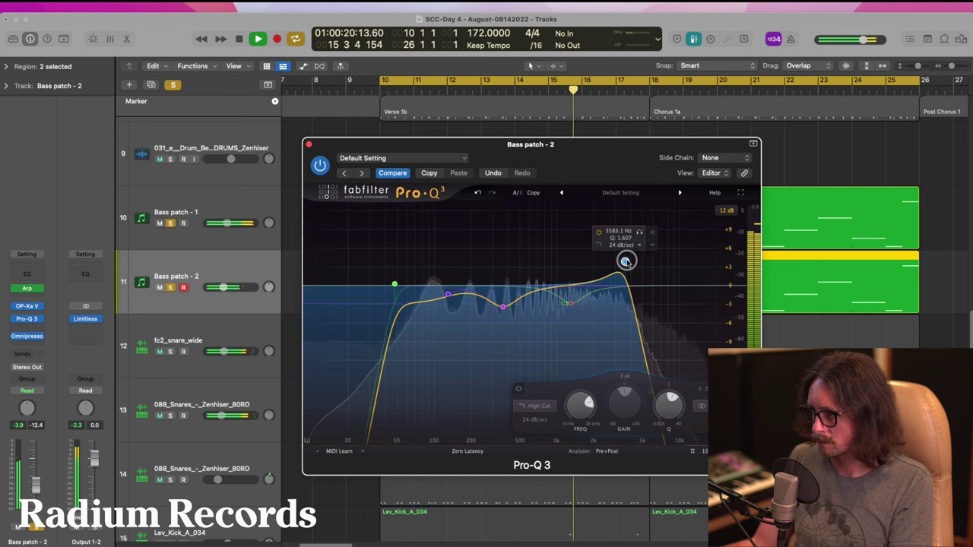
{"action": "left_click", "coordinate": [447, 293]}
{"action": "left_click_drag", "start_coordinate": [448, 294], "coordinate": [456, 294]}
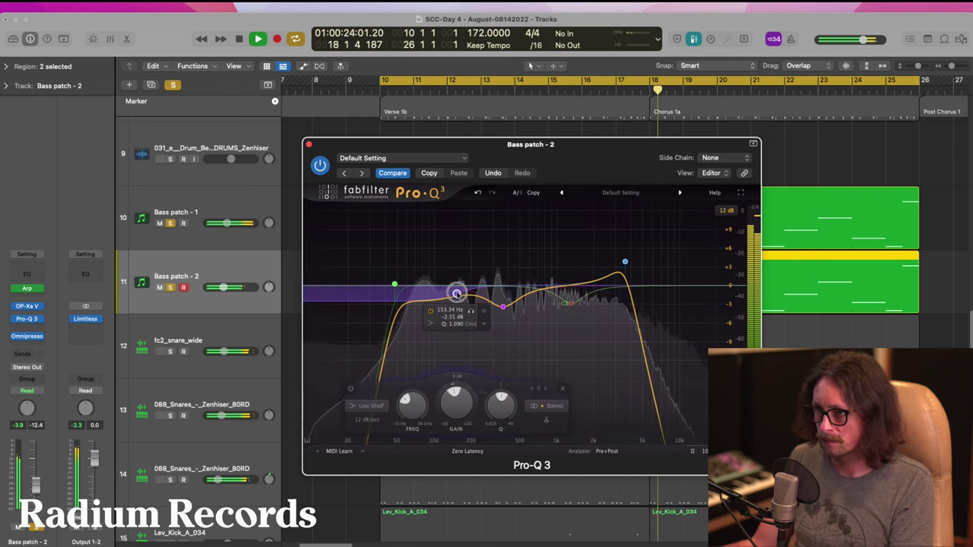
{"action": "left_click", "coordinate": [308, 145]}
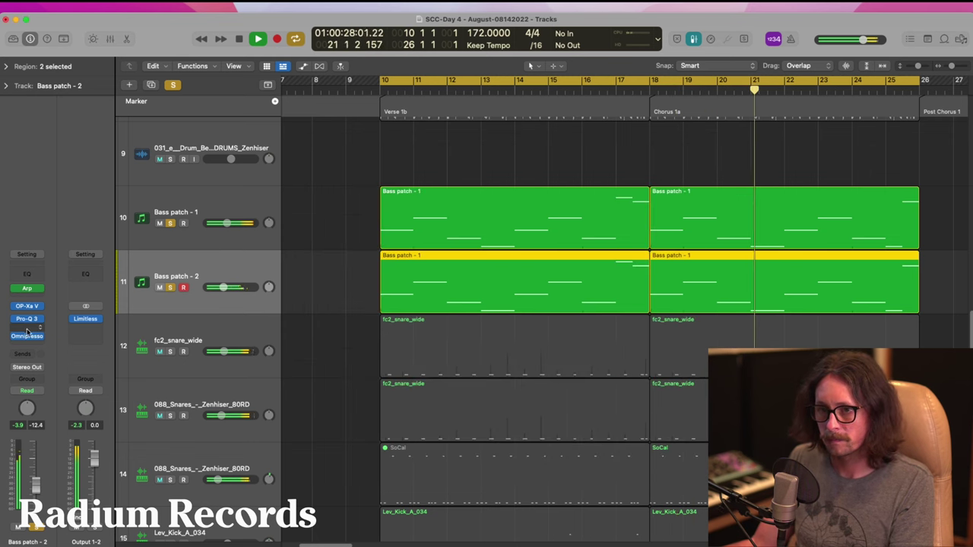
- Move Omnipressor directly below Pro-Q 3 on Bass patch - 2 and insert Soundtoys Devil-Loc after it
{"action": "left_click_drag", "start_coordinate": [27, 337], "coordinate": [29, 329]}
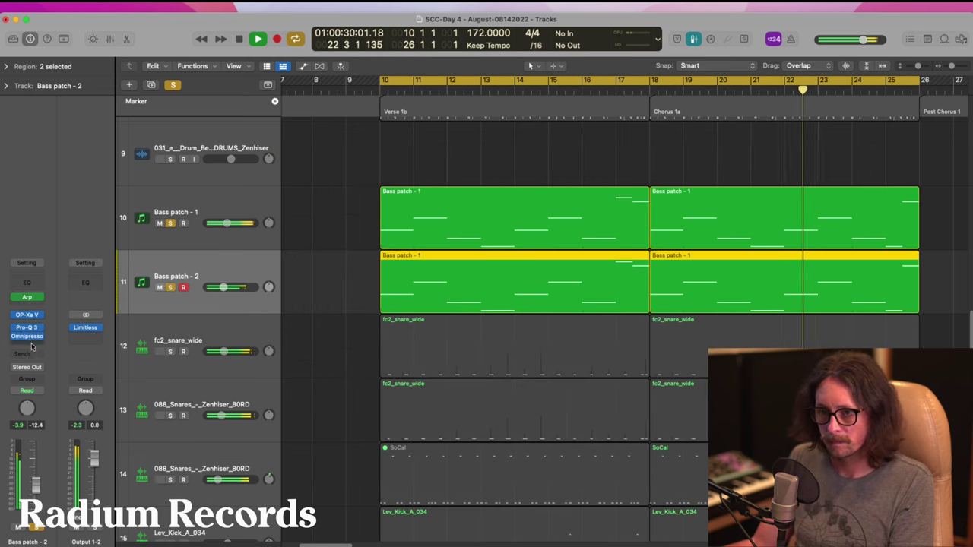
{"action": "left_click", "coordinate": [31, 347]}
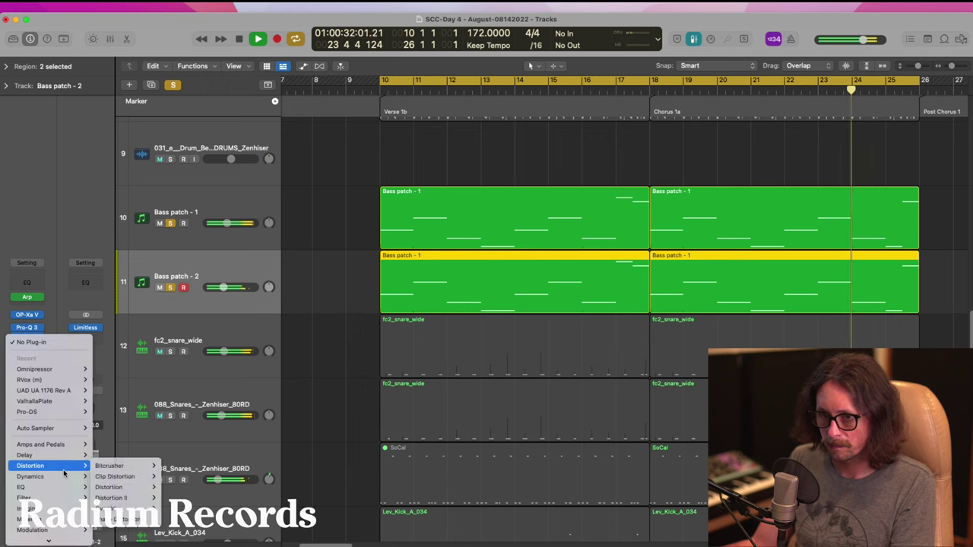
{"action": "mouse_move", "coordinate": [34, 527]}
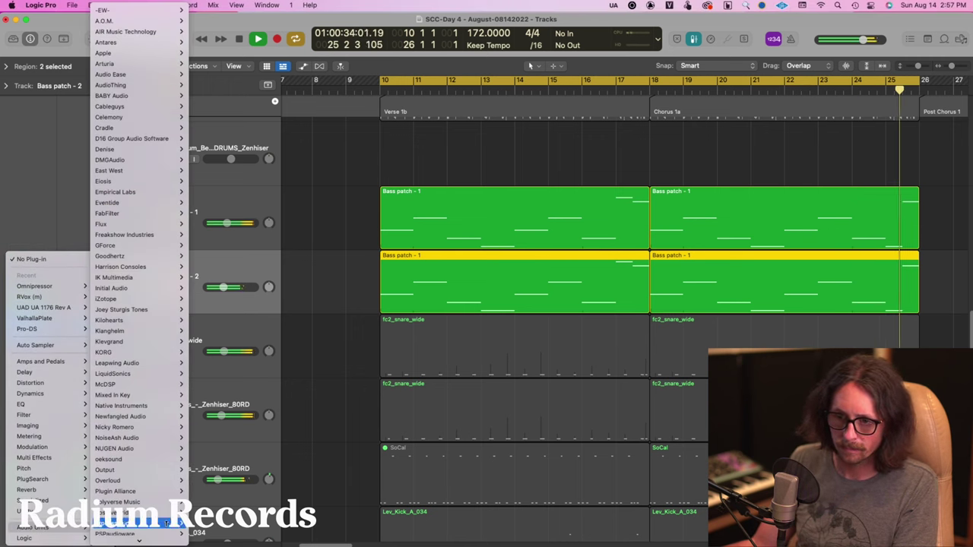
{"action": "scroll", "coordinate": [136, 447], "scroll_direction": "down", "scroll_amount": 5}
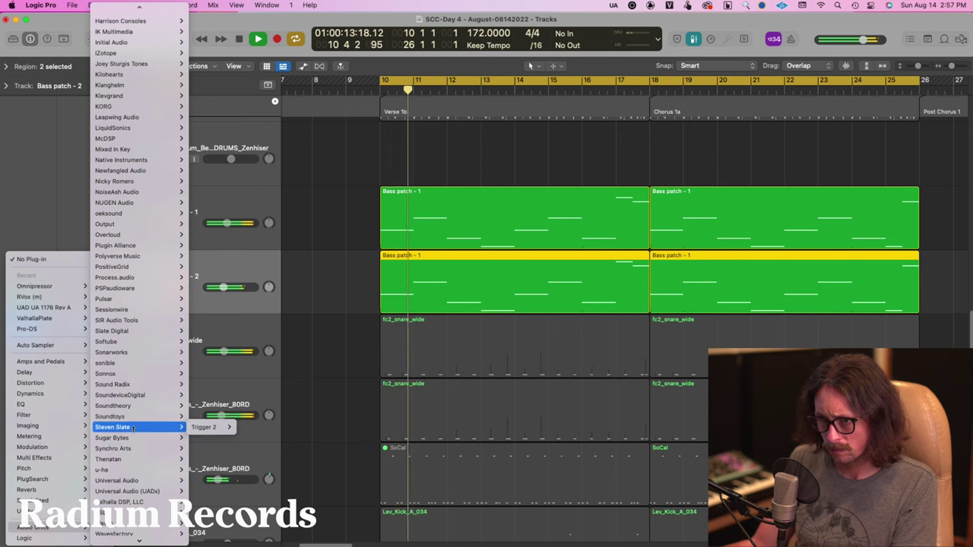
{"action": "mouse_move", "coordinate": [136, 419]}
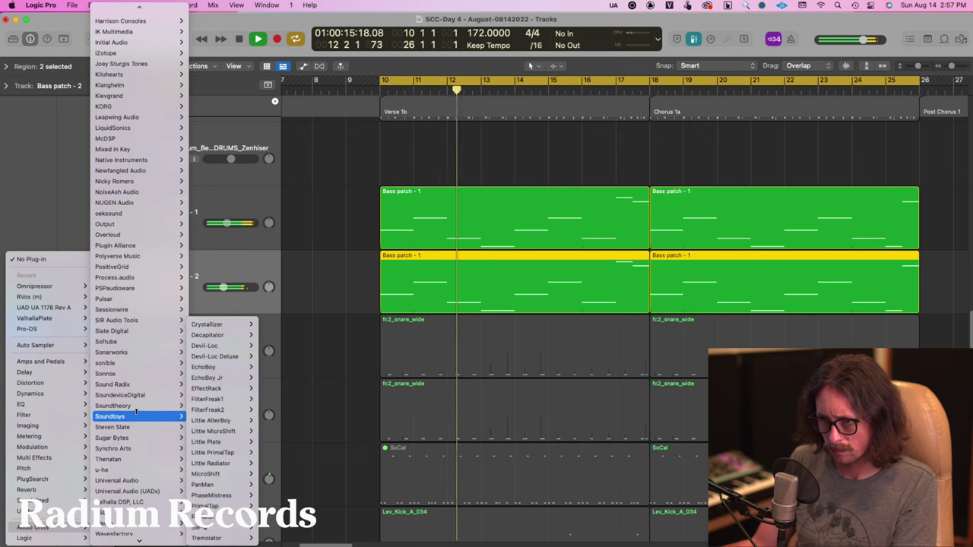
{"action": "mouse_move", "coordinate": [216, 347]}
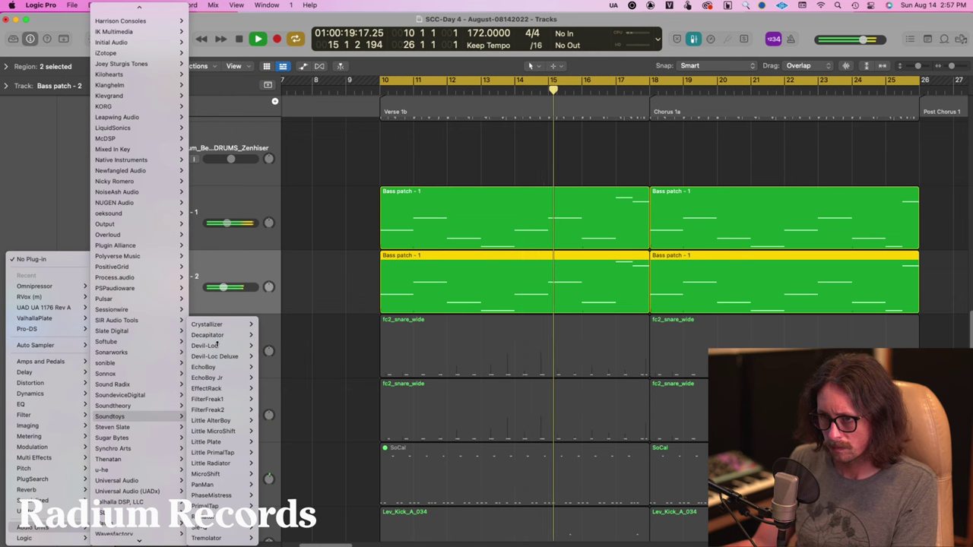
{"action": "left_click", "coordinate": [216, 345]}
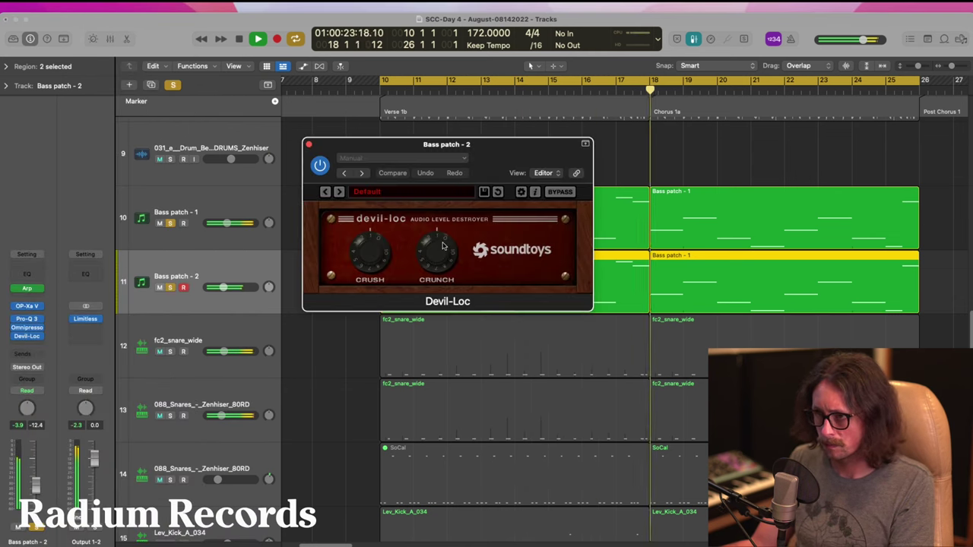
- Try different Crunch and Crush amounts in Devil-Loc on Bass patch - 2, and close its window
{"action": "left_click_drag", "start_coordinate": [444, 245], "coordinate": [441, 240]}
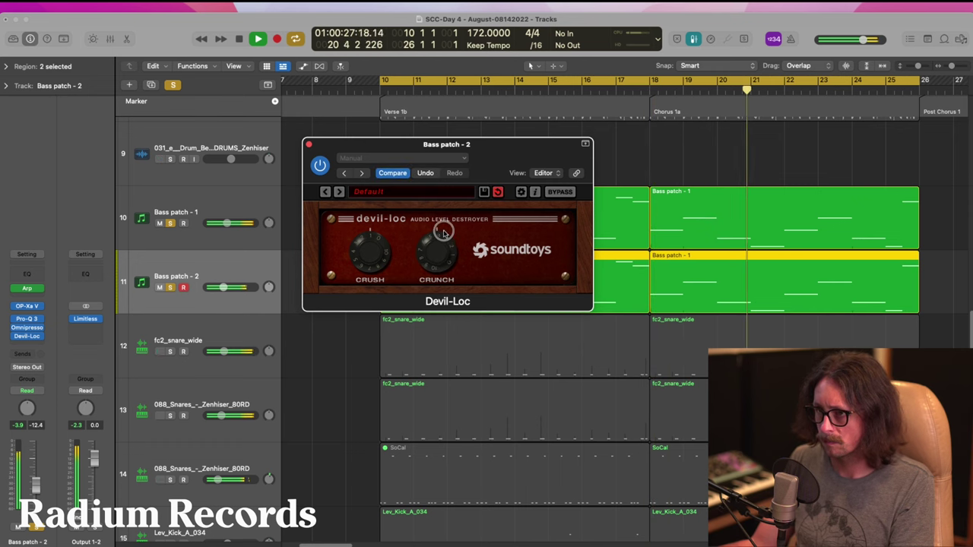
{"action": "left_click_drag", "start_coordinate": [444, 232], "coordinate": [438, 243]}
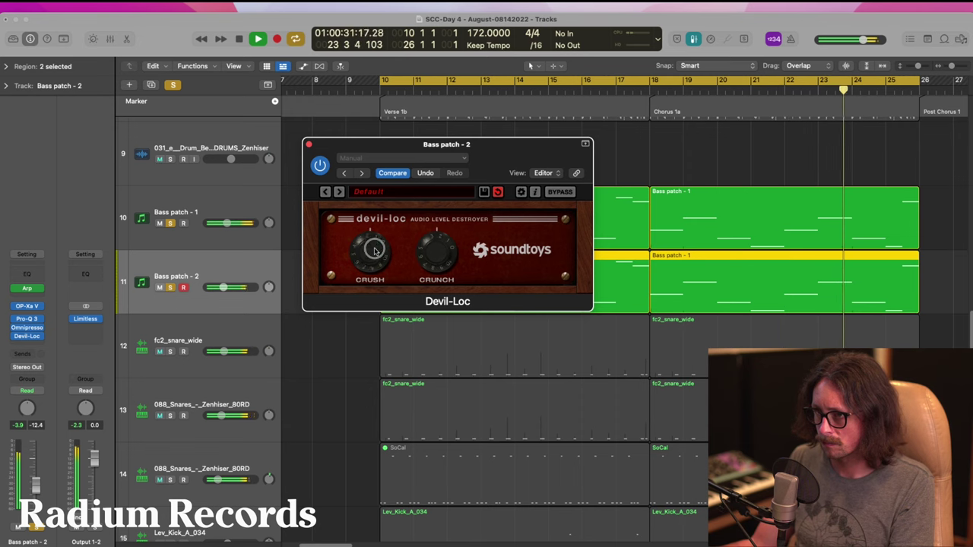
{"action": "left_click_drag", "start_coordinate": [379, 236], "coordinate": [372, 261]}
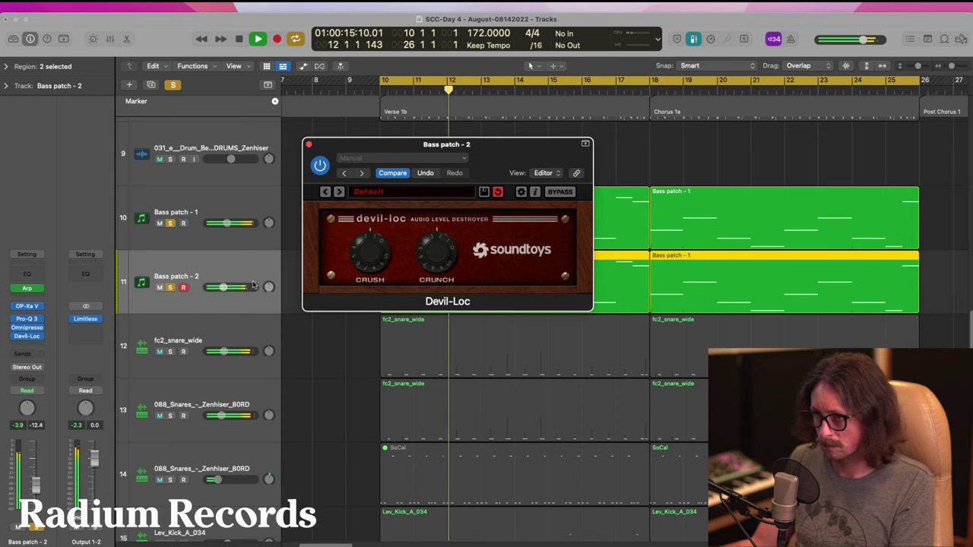
{"action": "left_click", "coordinate": [28, 337]}
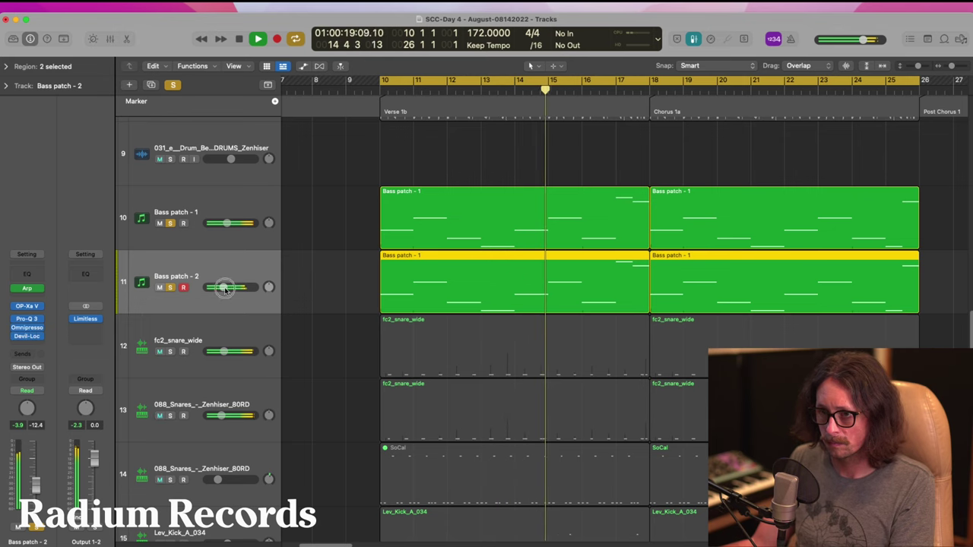
- Audition each bass alone by toggling the solos, nudging Bass patch - 2's volume to -12.6 dB and back to -12.4 dB
{"action": "left_click_drag", "start_coordinate": [225, 289], "coordinate": [223, 288]}
{"action": "left_click", "coordinate": [170, 222]}
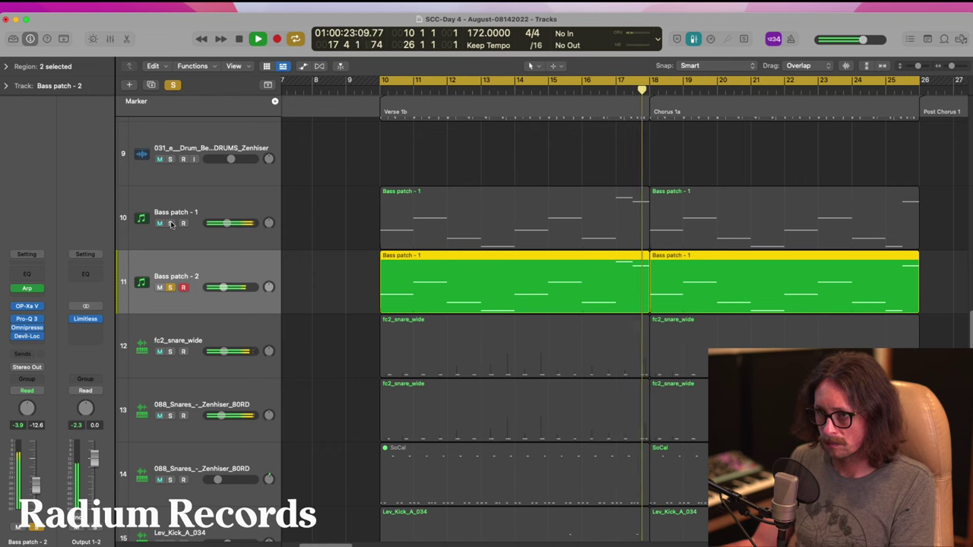
{"action": "left_click", "coordinate": [171, 223]}
{"action": "left_click", "coordinate": [171, 288]}
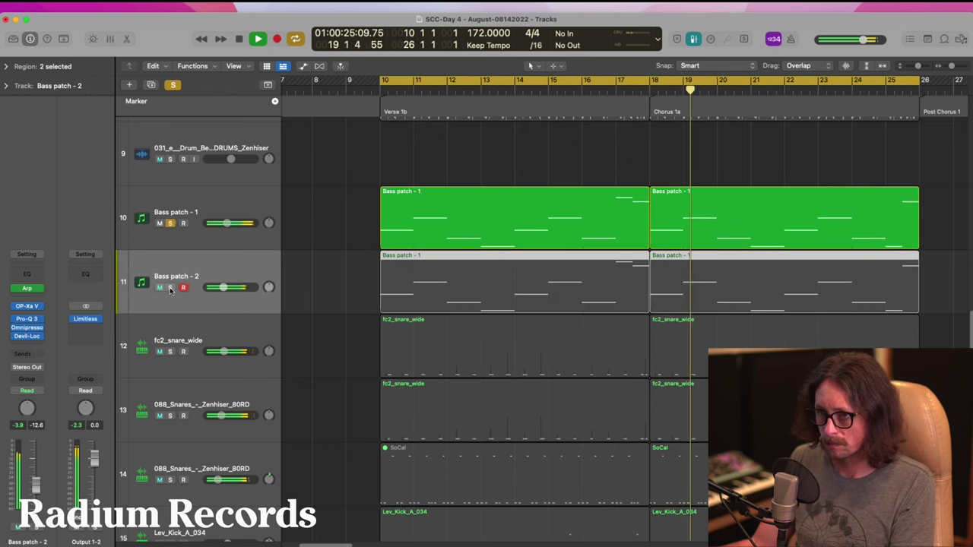
{"action": "left_click", "coordinate": [171, 289]}
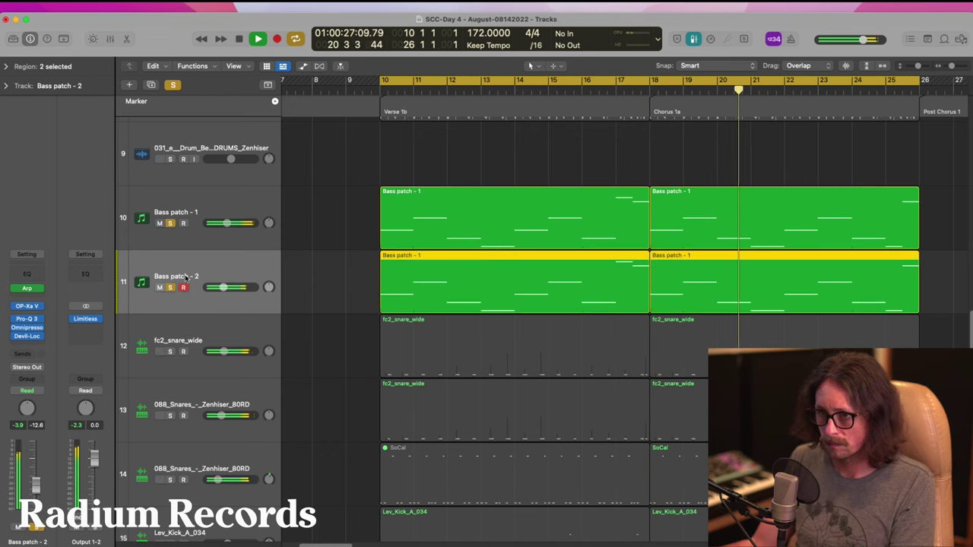
{"action": "left_click_drag", "start_coordinate": [222, 288], "coordinate": [223, 287]}
- Replace Devil-Loc on Bass patch - 2 with Polyverse Music's Manipulator
{"action": "left_click", "coordinate": [40, 338]}
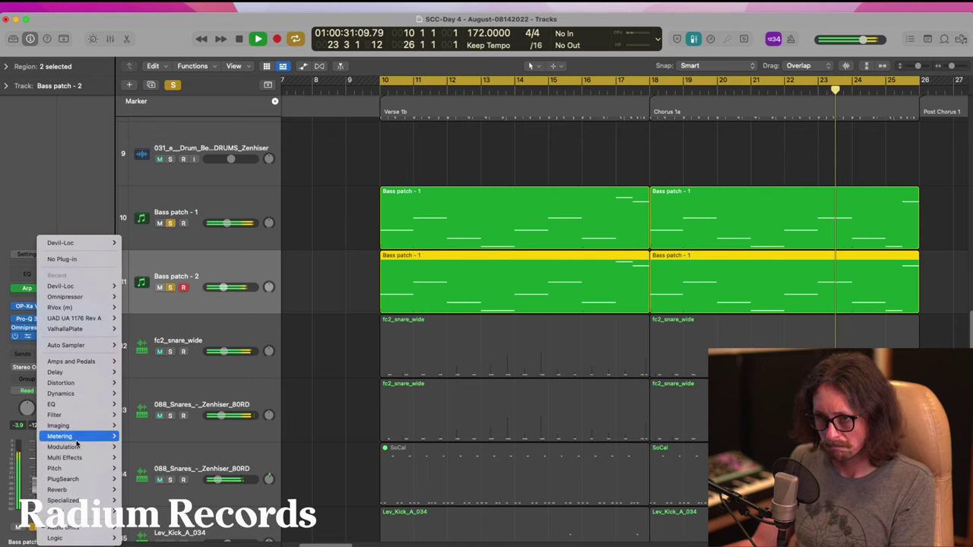
{"action": "mouse_move", "coordinate": [150, 525]}
{"action": "scroll", "coordinate": [168, 384], "scroll_direction": "down", "scroll_amount": 6}
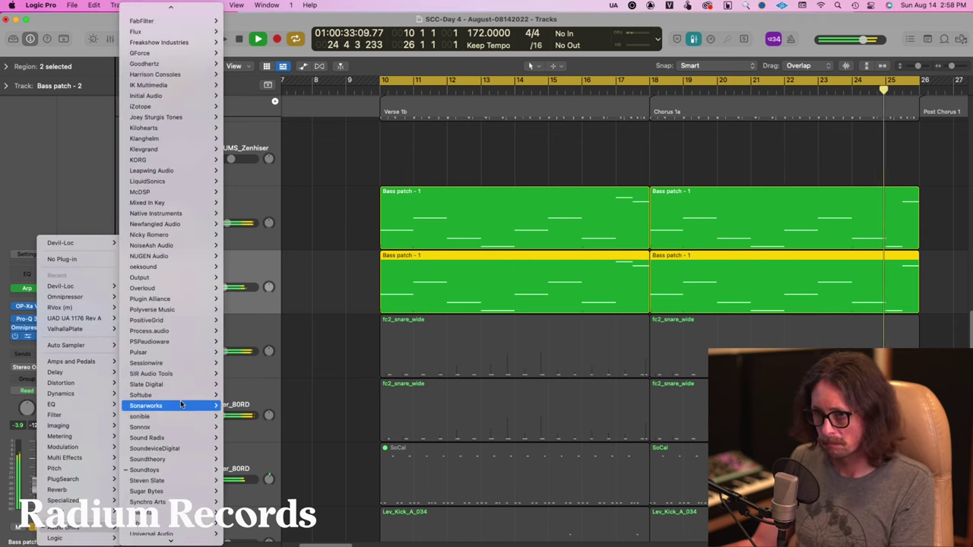
{"action": "mouse_move", "coordinate": [179, 365]}
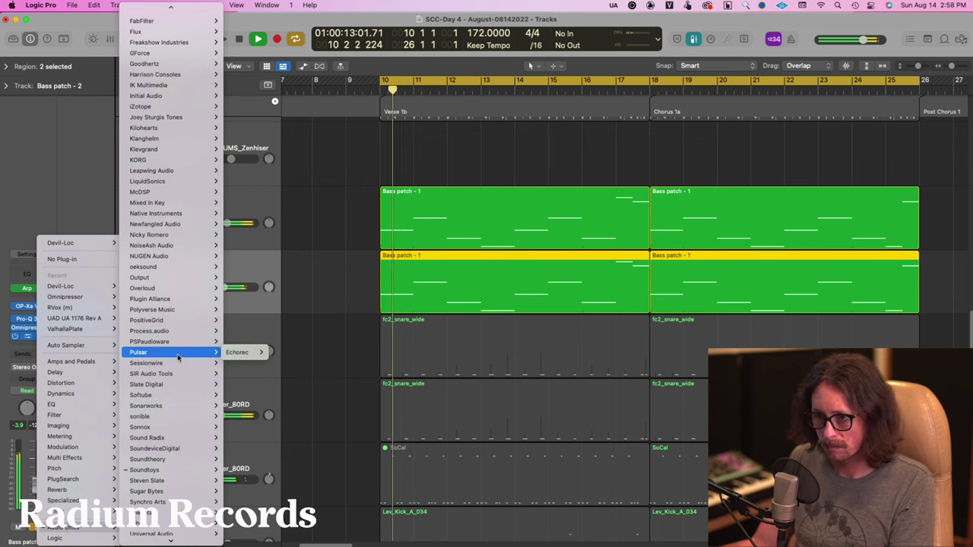
{"action": "mouse_move", "coordinate": [177, 345]}
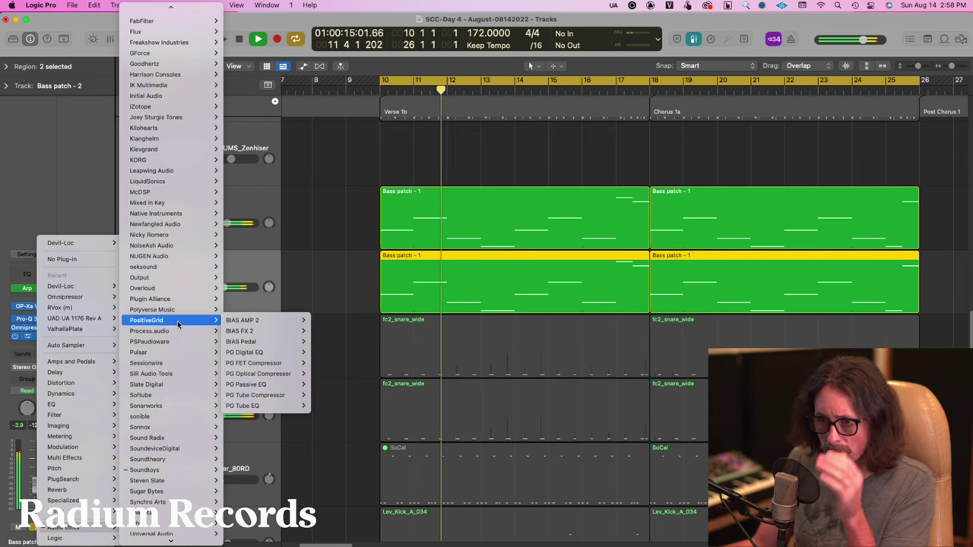
{"action": "mouse_move", "coordinate": [181, 312]}
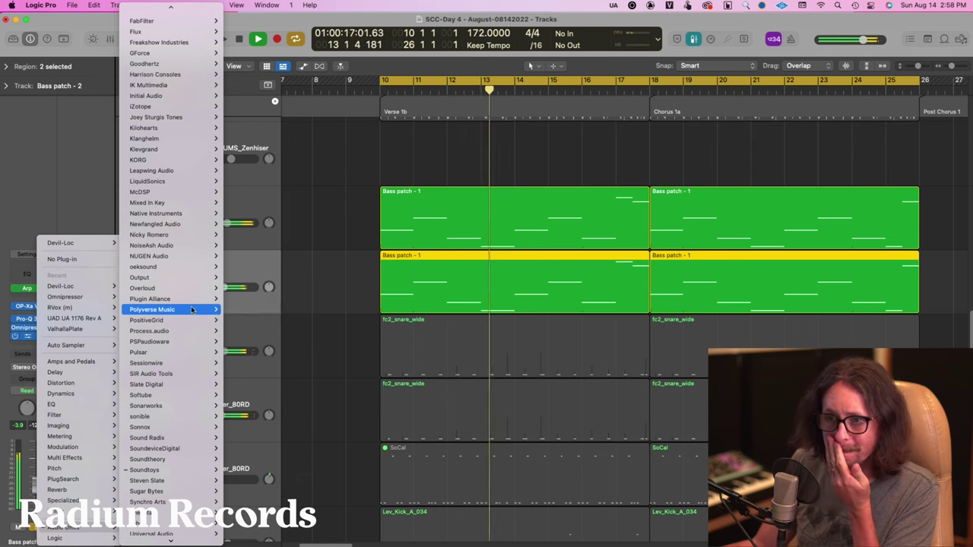
{"action": "left_click", "coordinate": [243, 312]}
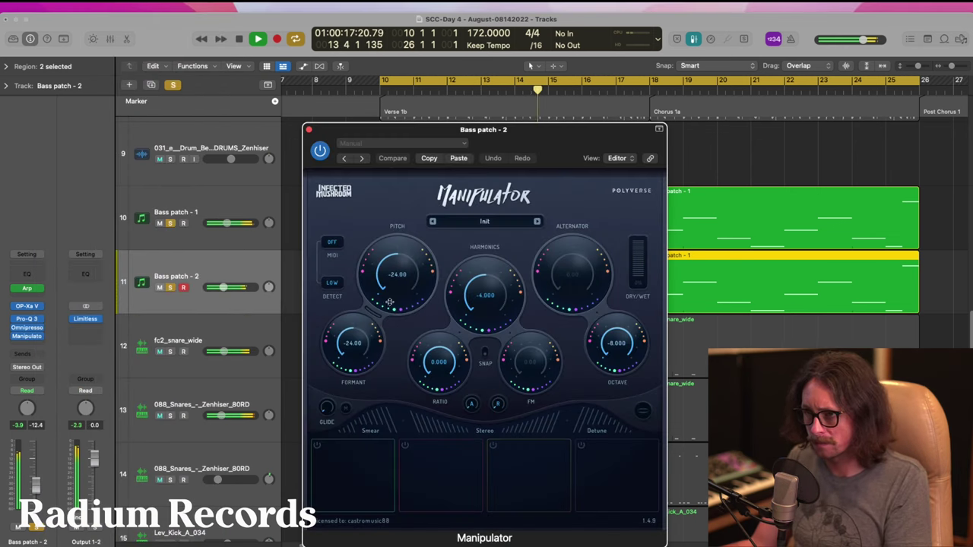
- Set Manipulator's Harmonics to 1.875, Alternator to 12.00 and FM to 5.00
{"action": "left_click_drag", "start_coordinate": [502, 275], "coordinate": [482, 285]}
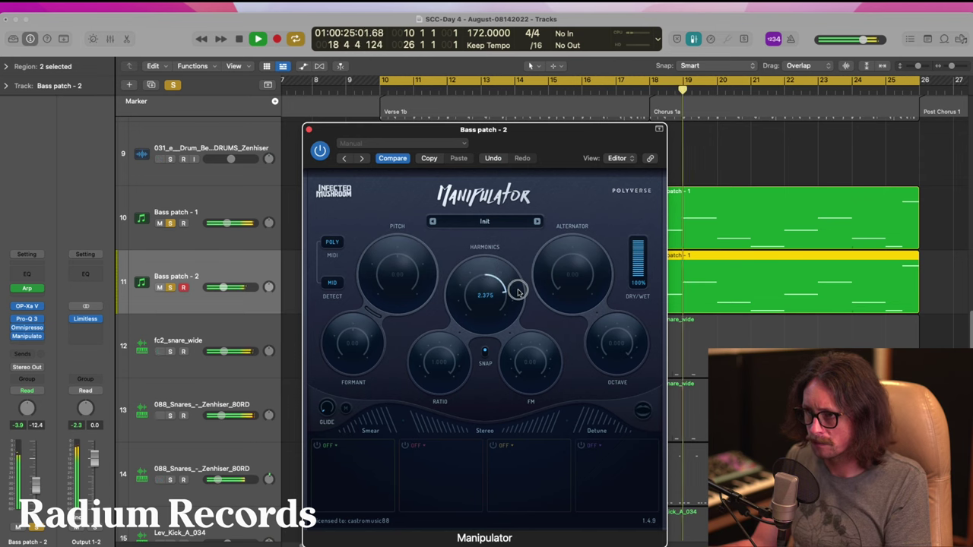
{"action": "mouse_move", "coordinate": [512, 287]}
{"action": "left_mouse_down"}
{"action": "mouse_move", "coordinate": [446, 276]}
{"action": "mouse_move", "coordinate": [449, 293]}
{"action": "mouse_move", "coordinate": [494, 225]}
{"action": "mouse_move", "coordinate": [518, 281]}
{"action": "left_mouse_up"}
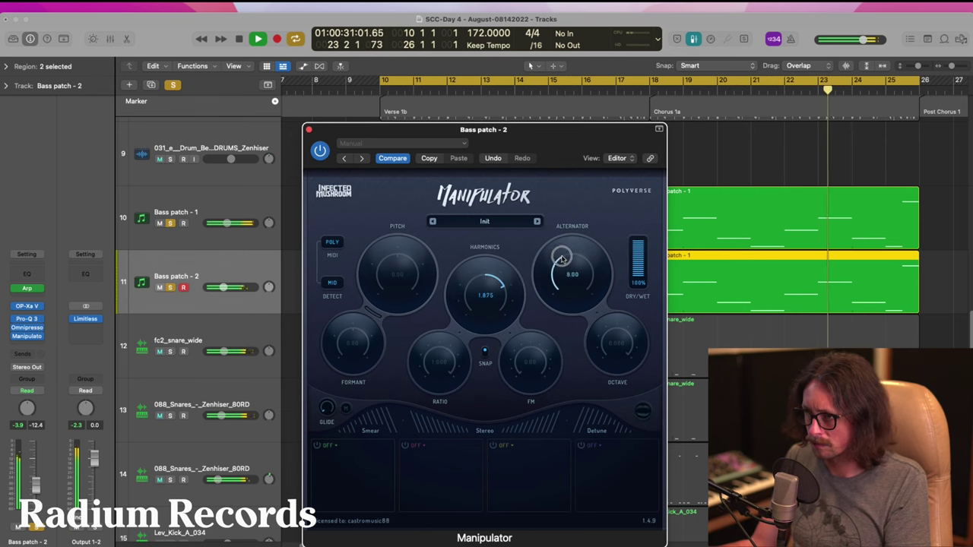
{"action": "left_click_drag", "start_coordinate": [567, 242], "coordinate": [569, 236]}
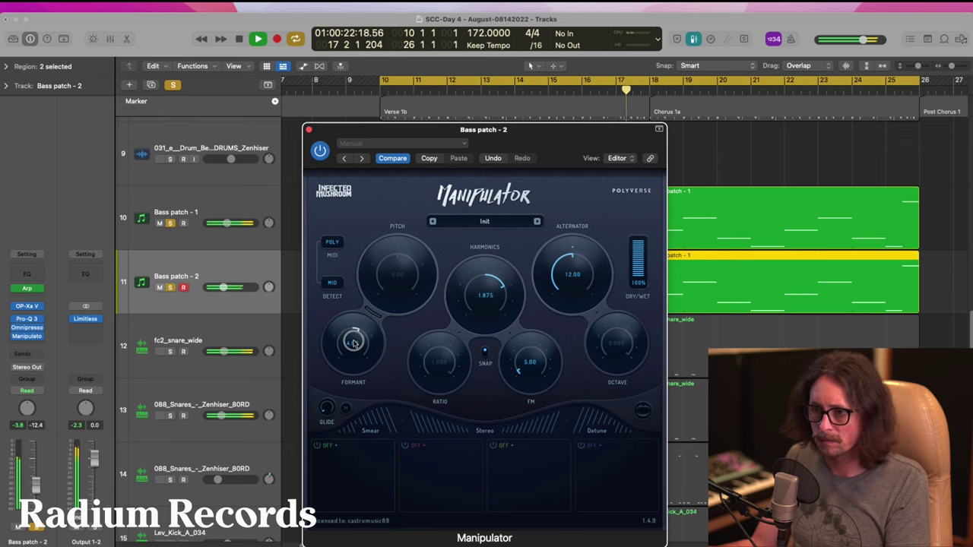
- Try different Formant and Ratio amounts in Manipulator, set FM to 1.00, compare with the effect bypassed, and close its window
{"action": "left_click_drag", "start_coordinate": [353, 341], "coordinate": [353, 335]}
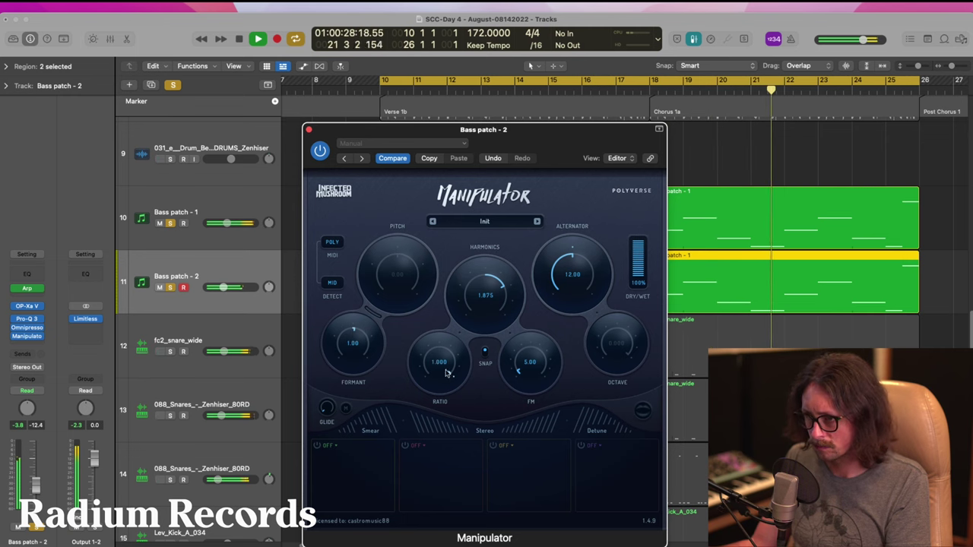
{"action": "left_click_drag", "start_coordinate": [458, 350], "coordinate": [459, 343]}
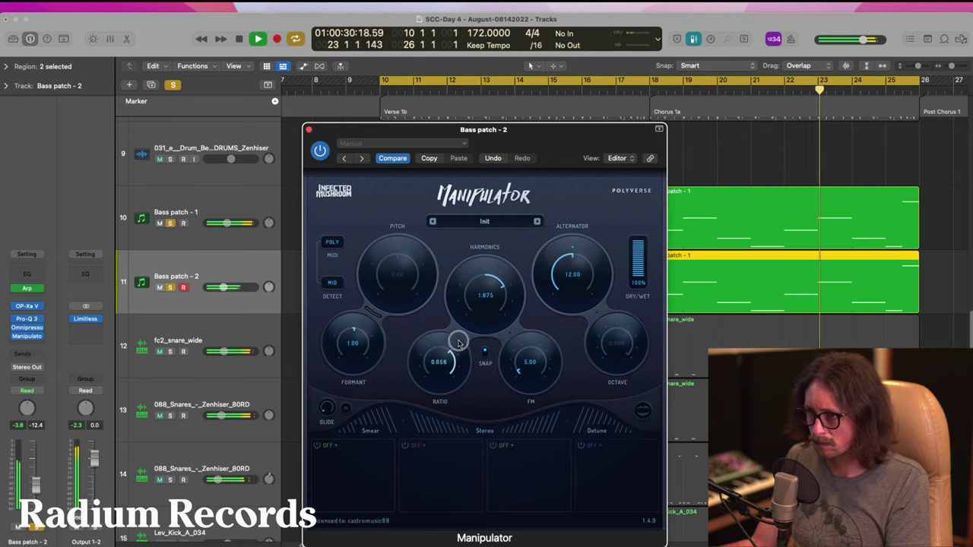
{"action": "mouse_move", "coordinate": [534, 366]}
{"action": "left_mouse_down"}
{"action": "mouse_move", "coordinate": [522, 353]}
{"action": "mouse_move", "coordinate": [517, 370]}
{"action": "left_mouse_up"}
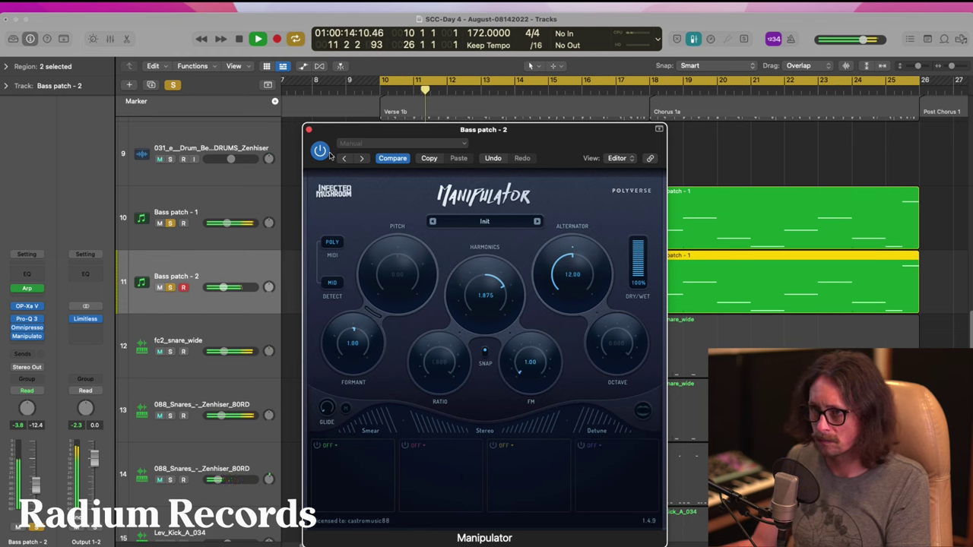
{"action": "left_click", "coordinate": [321, 151]}
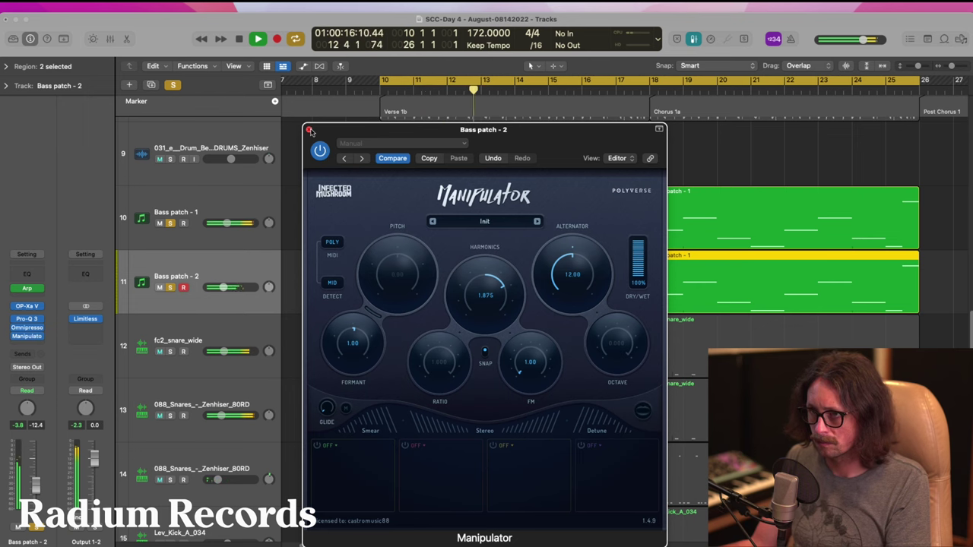
{"action": "left_click", "coordinate": [309, 130]}
- Clear the solos and lower both bass tracks together, bringing Bass patch - 1 to -10.6 dB and Bass patch - 2 to -14.0 dB
{"action": "key", "text": "s"}
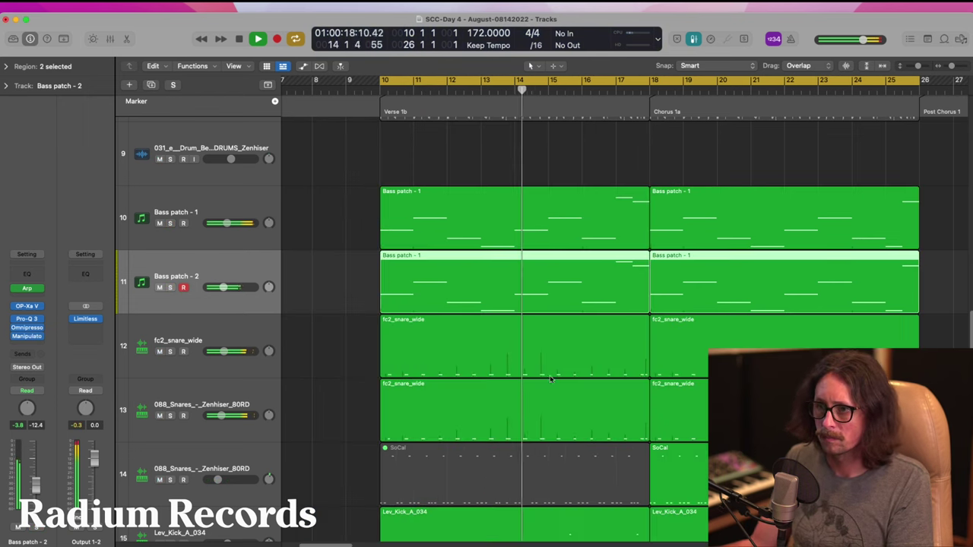
{"action": "left_click", "coordinate": [226, 223], "text": "shift"}
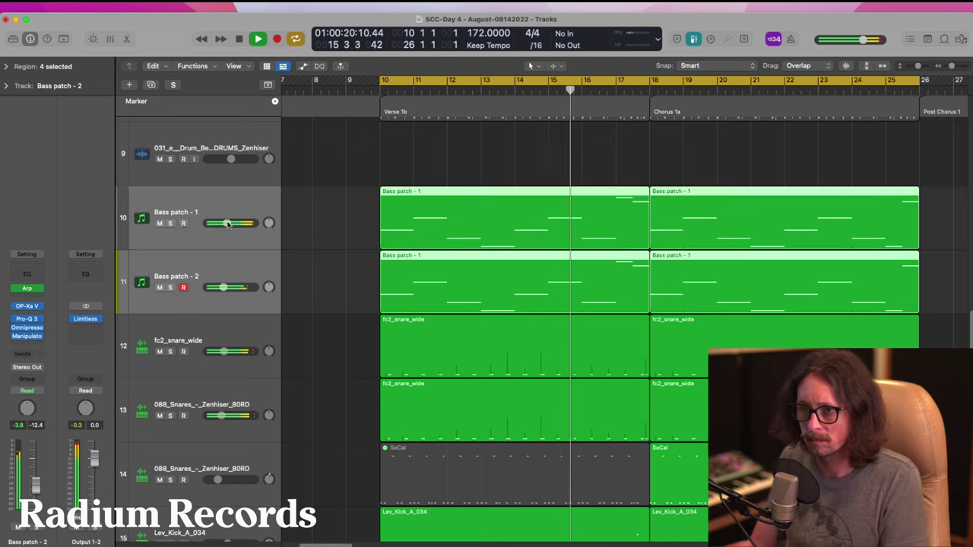
{"action": "left_click_drag", "start_coordinate": [227, 223], "coordinate": [223, 223]}
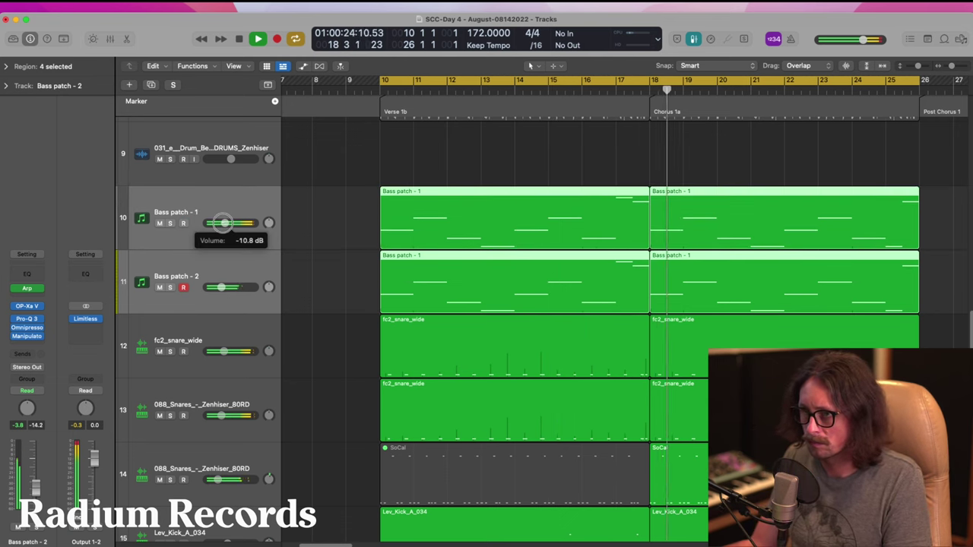
{"action": "left_click_drag", "start_coordinate": [225, 223], "coordinate": [224, 223]}
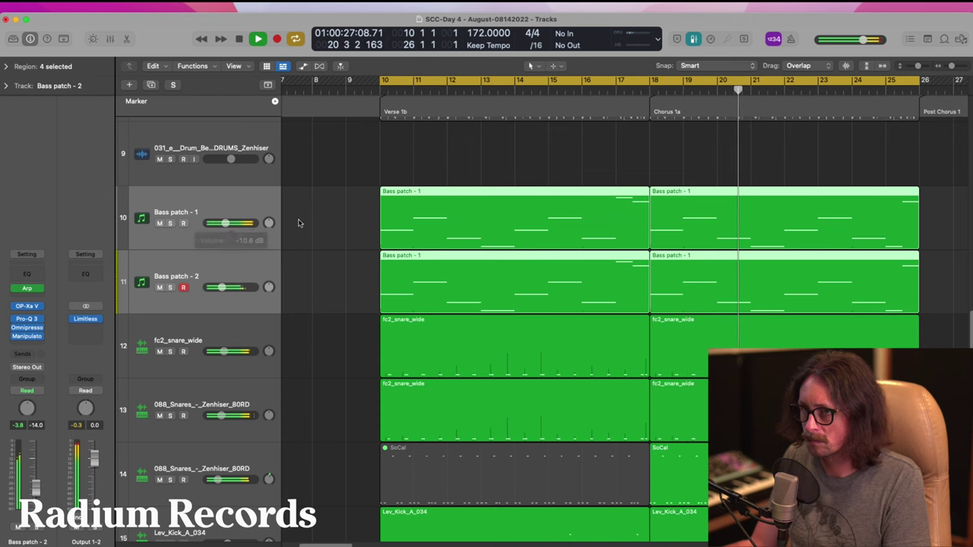
- Audition the two basses in the mix by muting each in turn, and solo Bass patch - 2
{"action": "left_click", "coordinate": [169, 236]}
{"action": "left_click", "coordinate": [160, 288]}
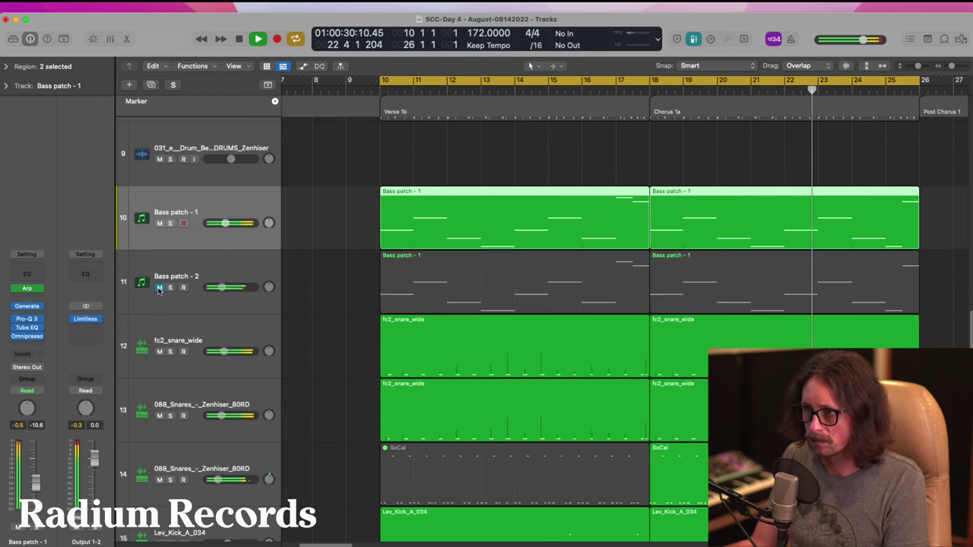
{"action": "left_click", "coordinate": [160, 287]}
{"action": "left_click", "coordinate": [159, 222]}
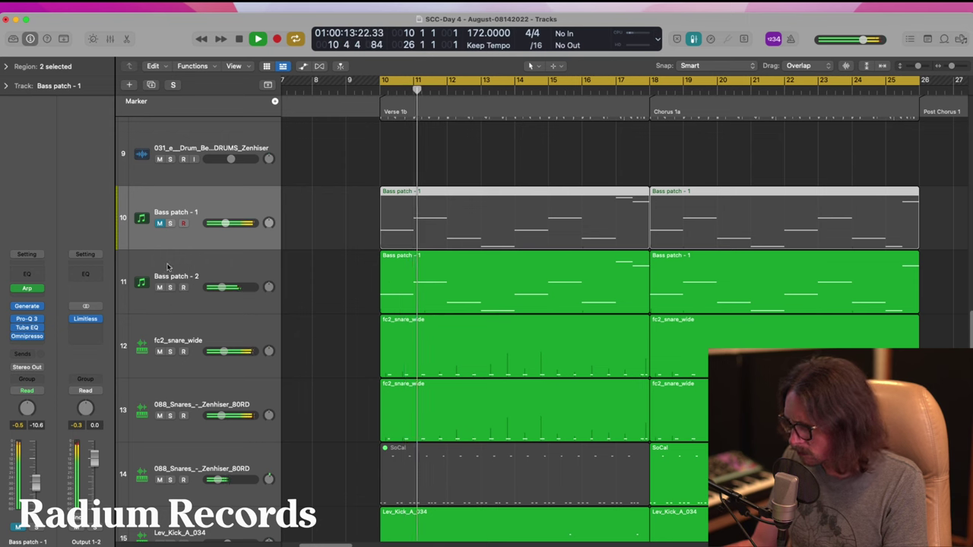
{"action": "left_click", "coordinate": [161, 281]}
{"action": "key", "text": "s"}
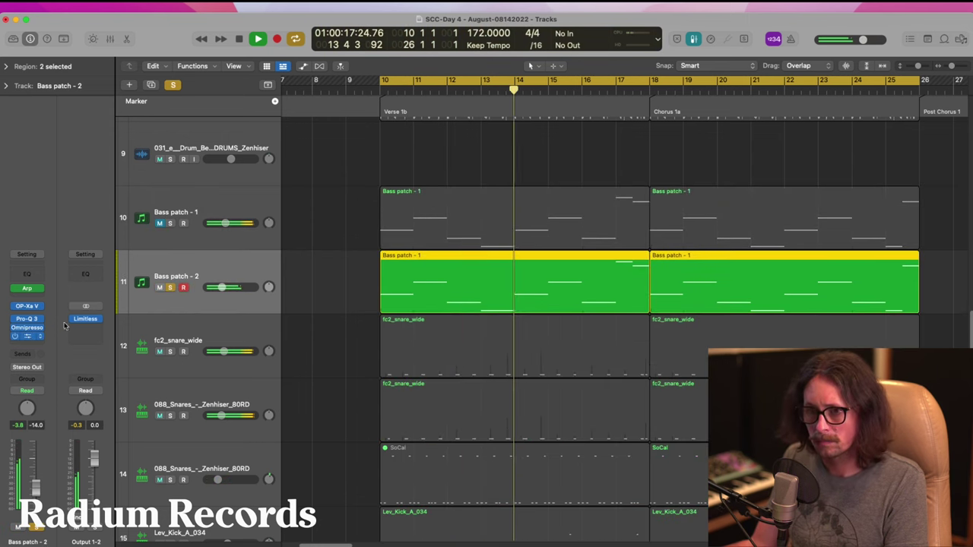
- Set Manipulator on Bass patch - 2 to Harmonics 0.875, Alternator 0.00, FM 2.00 and Dry/Wet 23%, and close its window
{"action": "left_click", "coordinate": [30, 337]}
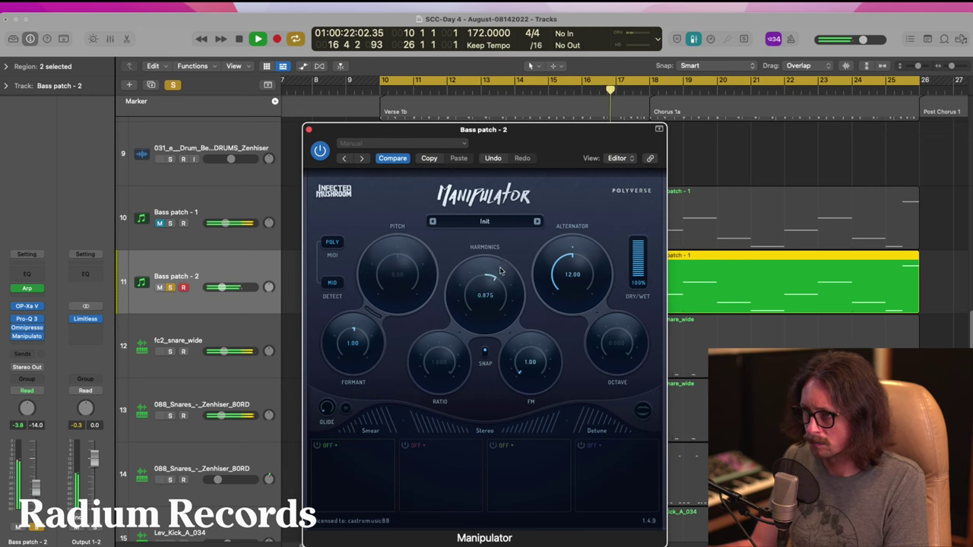
{"action": "left_click_drag", "start_coordinate": [639, 264], "coordinate": [636, 271]}
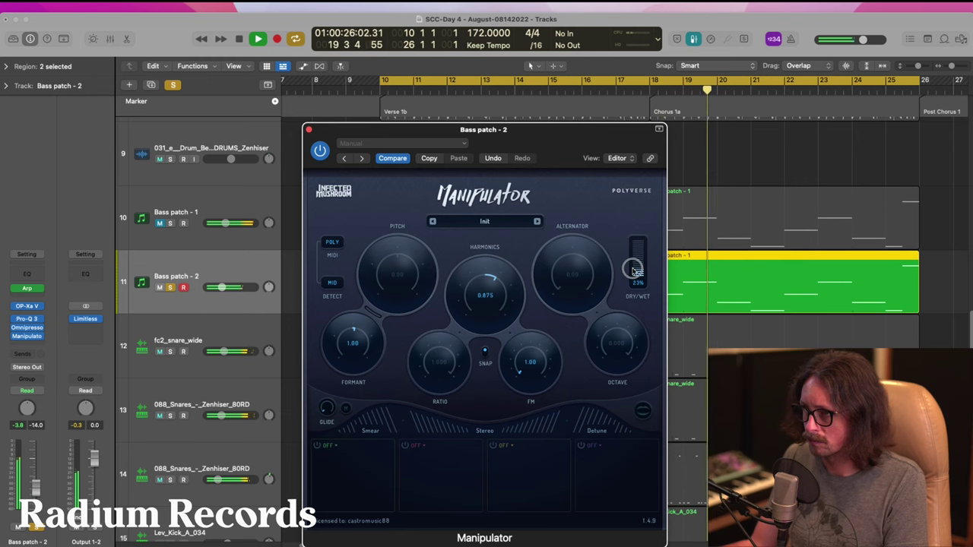
{"action": "left_click_drag", "start_coordinate": [570, 275], "coordinate": [604, 265]}
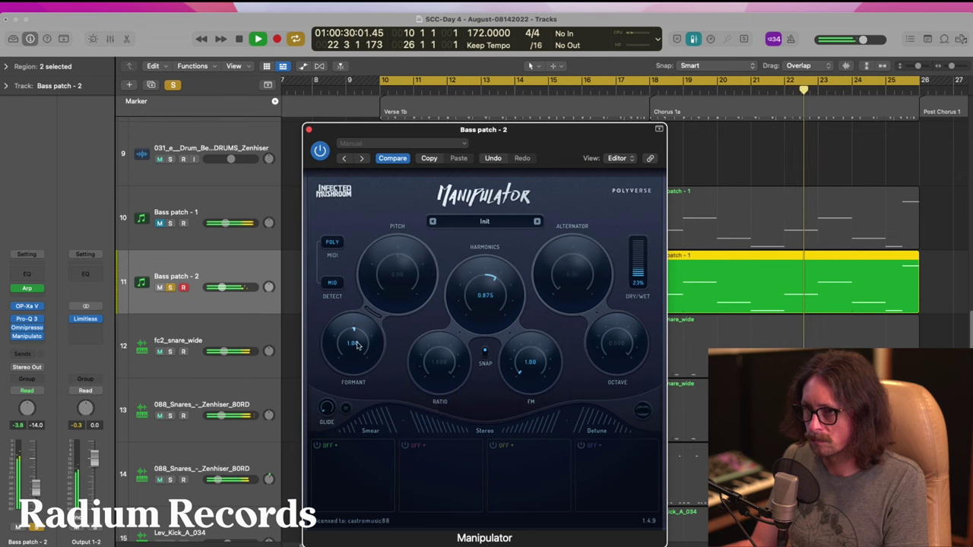
{"action": "mouse_move", "coordinate": [526, 361]}
{"action": "left_mouse_down"}
{"action": "mouse_move", "coordinate": [527, 352]}
{"action": "mouse_move", "coordinate": [521, 372]}
{"action": "left_mouse_up"}
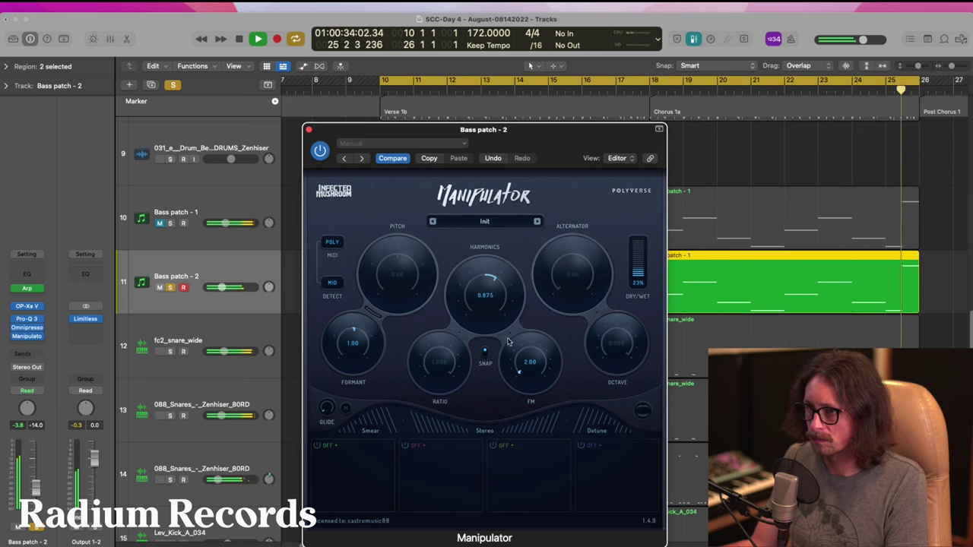
{"action": "left_click", "coordinate": [309, 130]}
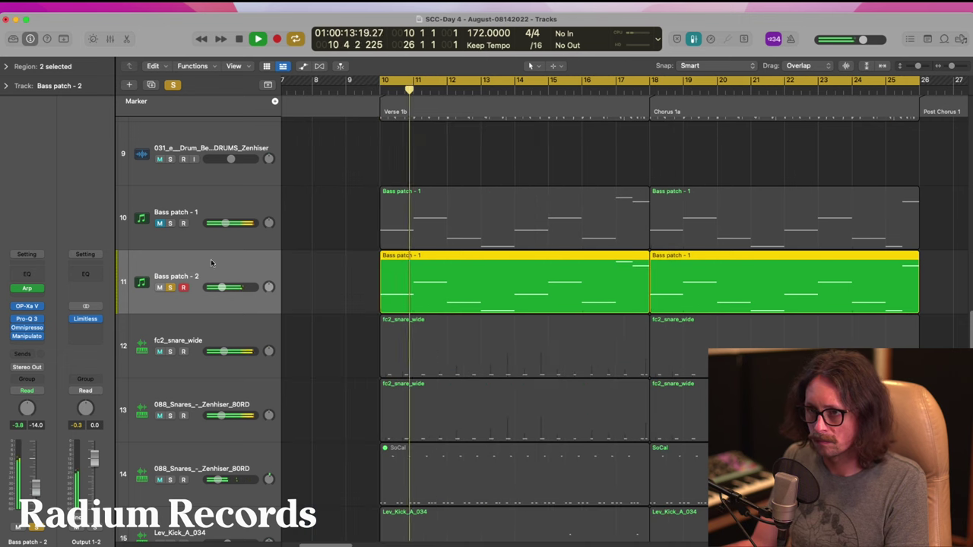
- Unsolo Bass patch - 2, raise its volume to -12.4 dB, and unmute Bass patch - 1
{"action": "left_click", "coordinate": [170, 287]}
{"action": "left_click_drag", "start_coordinate": [221, 286], "coordinate": [223, 287]}
{"action": "left_click", "coordinate": [160, 223]}
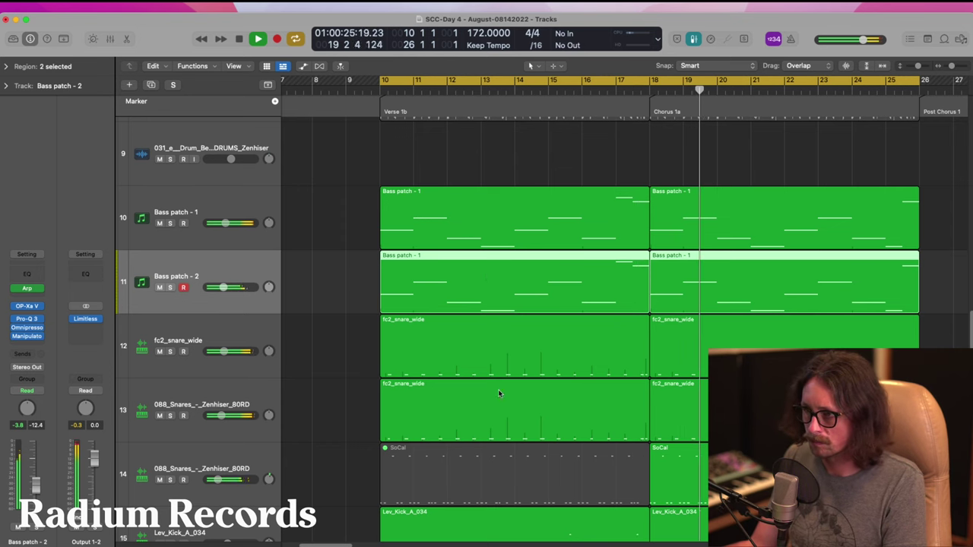
- Set Bass patch - 1's volume to -9.2 dB and Bass patch - 2's to -11.8 dB, and stop playback
{"action": "left_click", "coordinate": [223, 222]}
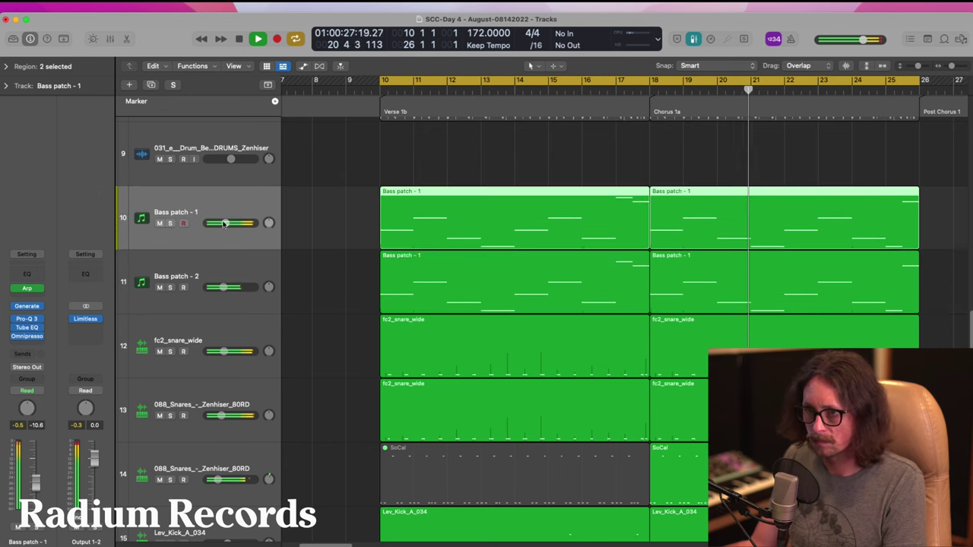
{"action": "left_click", "coordinate": [225, 223]}
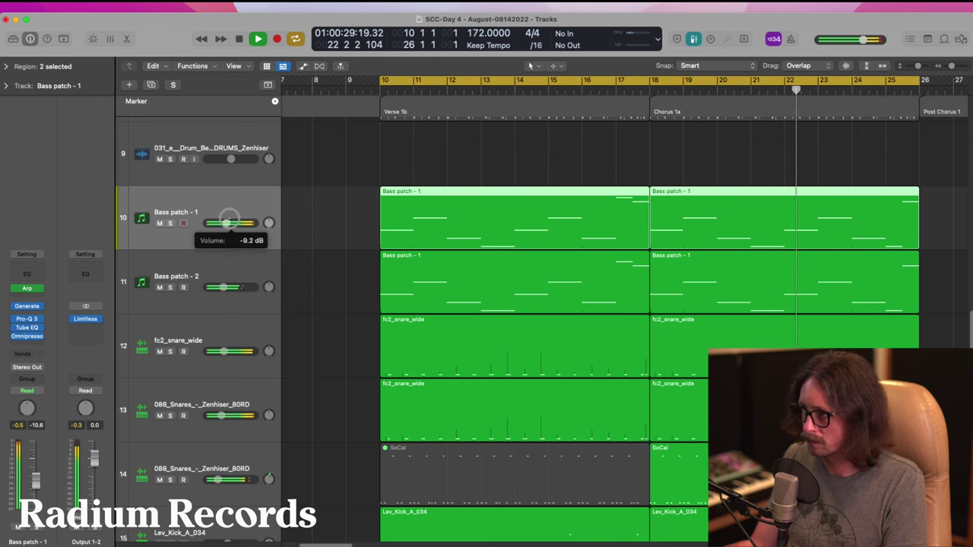
{"action": "left_click", "coordinate": [223, 286]}
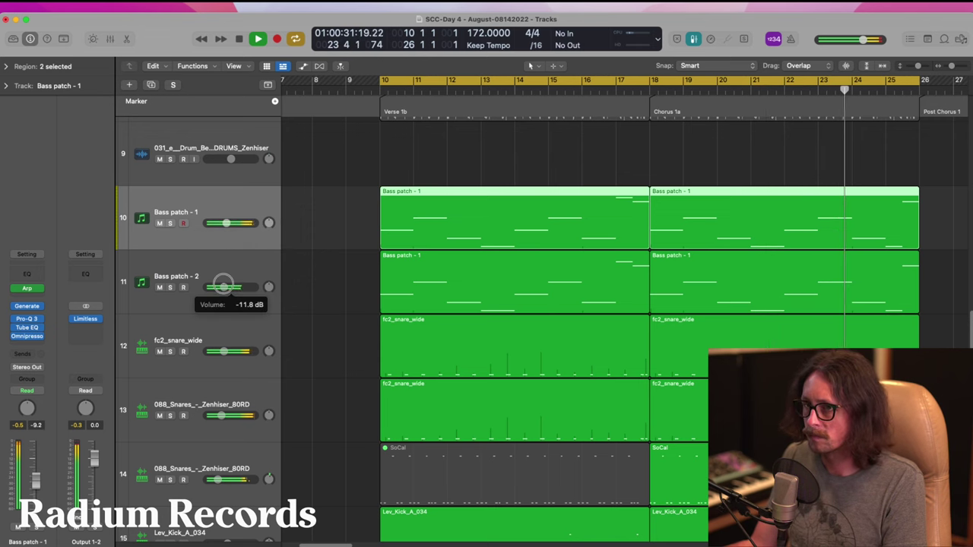
{"action": "key", "text": "space"}
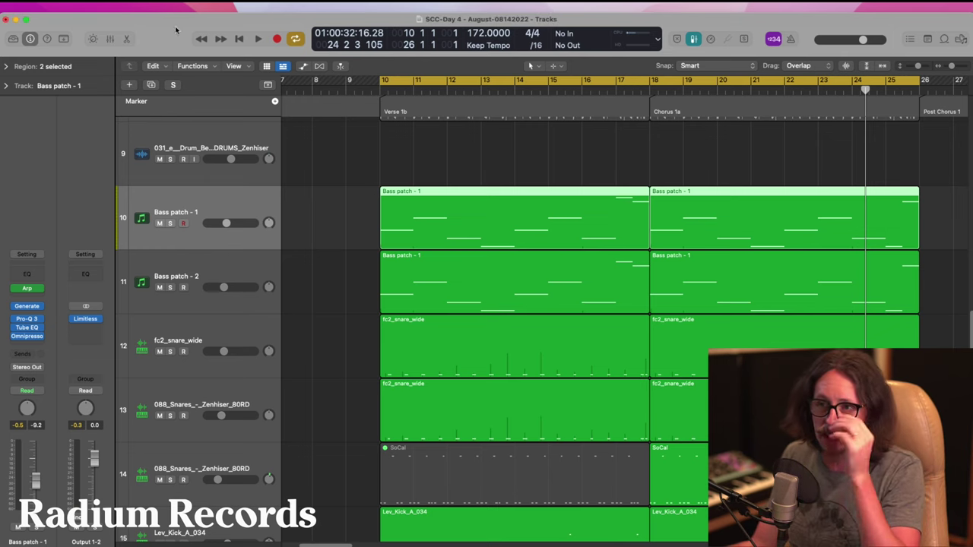
- Look over the bass and drum tracks across Verse 1b, Chorus 1a and the rest of the arrangement
{"action": "scroll", "coordinate": [447, 242], "scroll_direction": "down", "scroll_amount": 4}
{"action": "scroll", "coordinate": [530, 306], "scroll_direction": "up", "scroll_amount": 2}
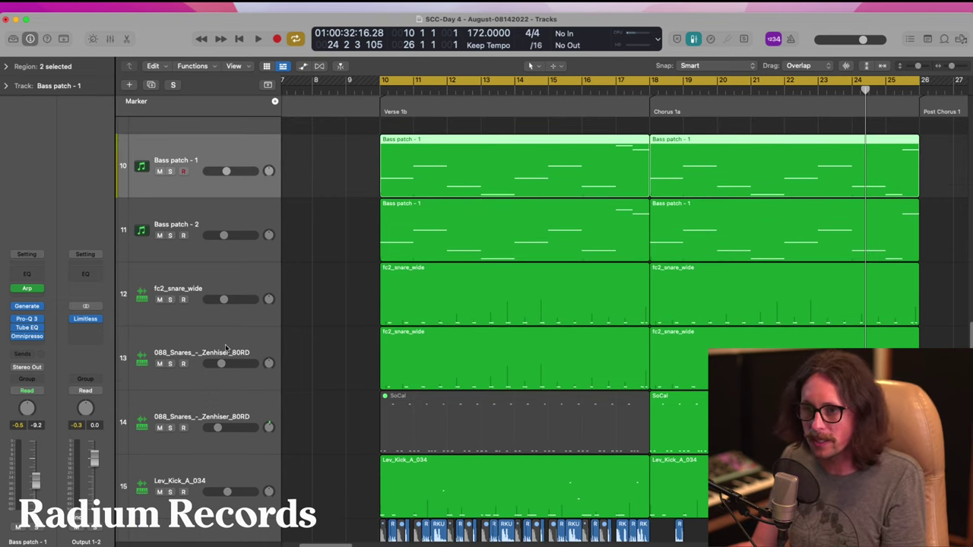
{"action": "scroll", "coordinate": [593, 334], "scroll_direction": "down", "scroll_amount": 2}
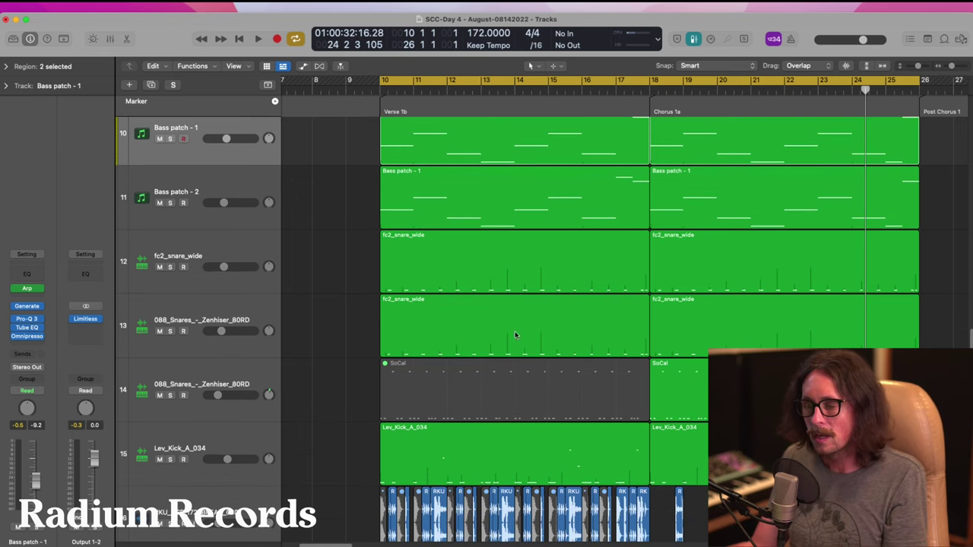
{"action": "scroll", "coordinate": [494, 338], "scroll_direction": "down", "scroll_amount": 5}
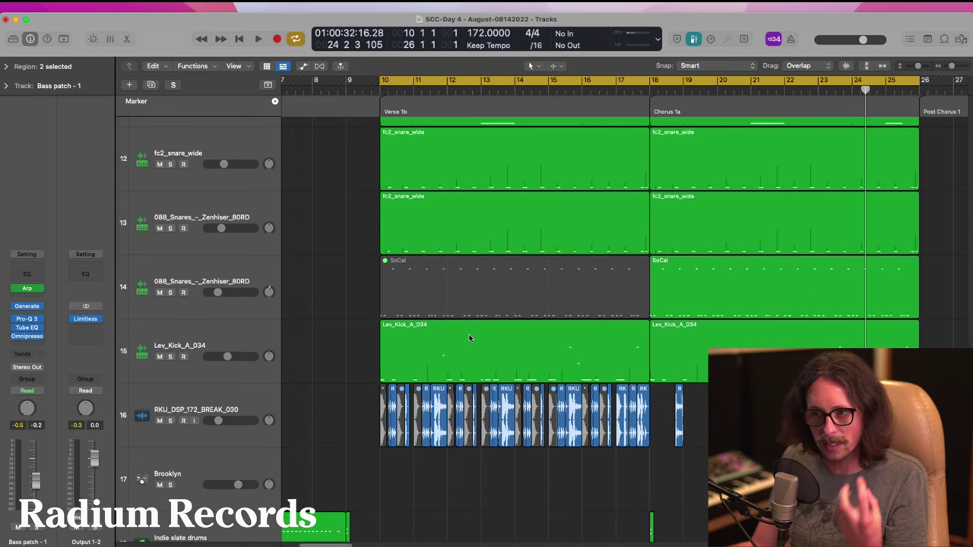
{"action": "scroll", "coordinate": [464, 321], "scroll_direction": "down", "scroll_amount": 3}
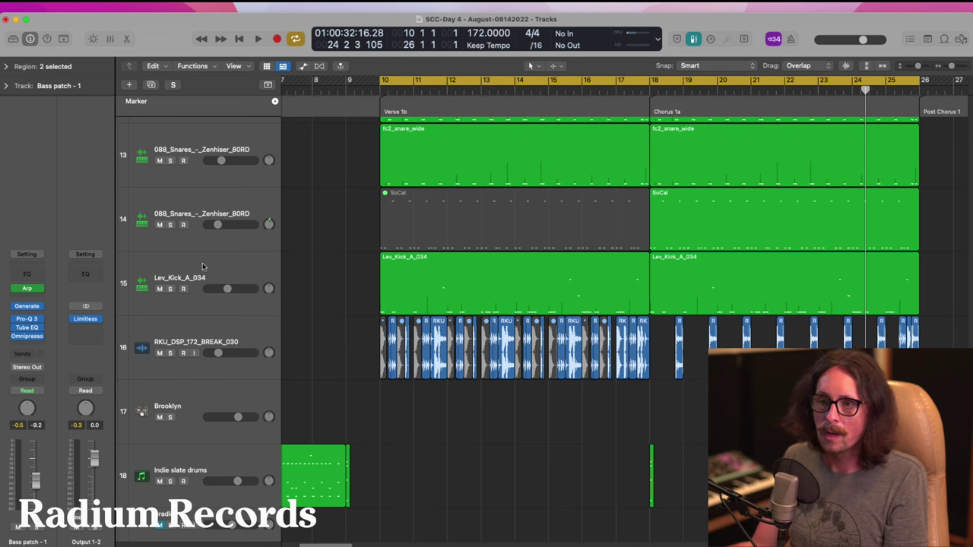
{"action": "left_click", "coordinate": [202, 267]}
{"action": "scroll", "coordinate": [335, 323], "scroll_direction": "down", "scroll_amount": 10}
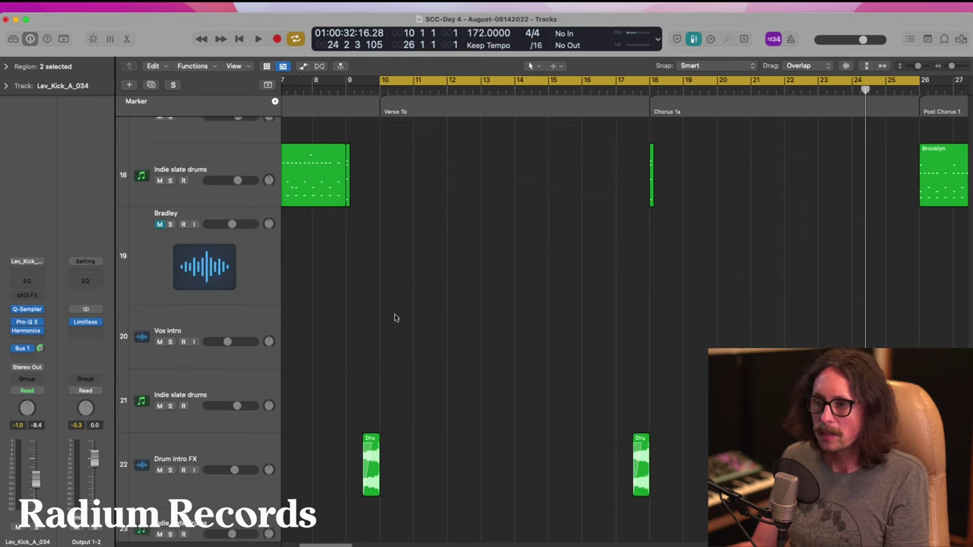
{"action": "scroll", "coordinate": [393, 317], "scroll_direction": "up", "scroll_amount": 20}
{"action": "scroll", "coordinate": [441, 361], "scroll_direction": "down", "scroll_amount": 1}
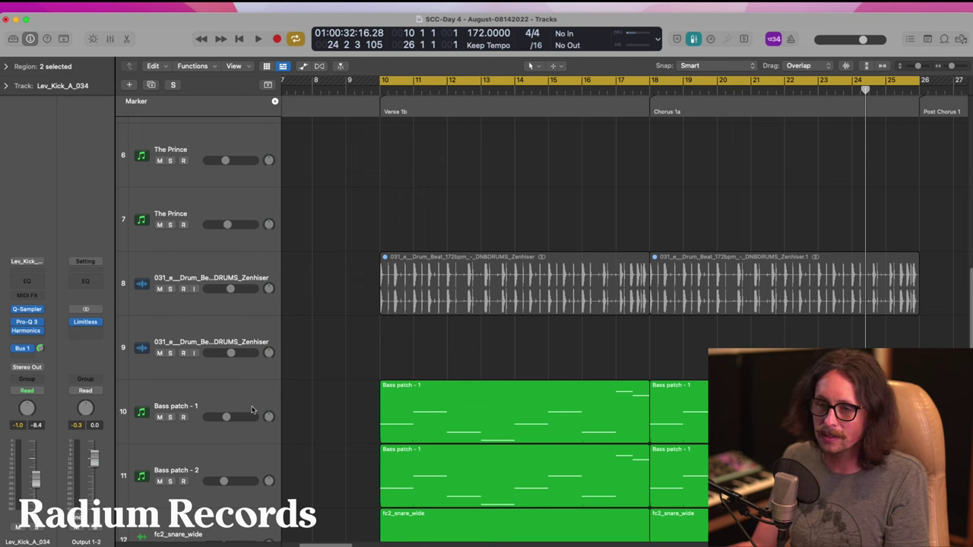
{"action": "scroll", "coordinate": [406, 393], "scroll_direction": "down", "scroll_amount": 10}
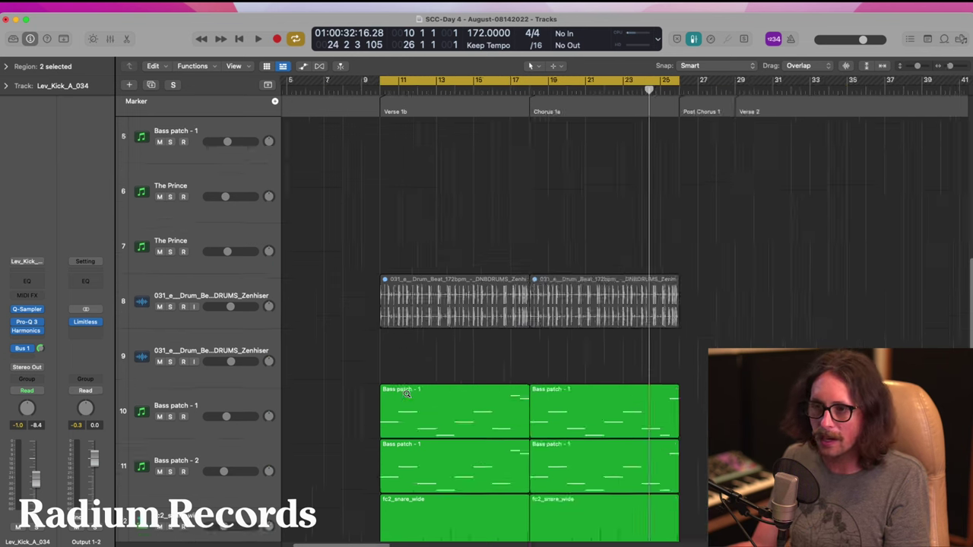
{"action": "scroll", "coordinate": [406, 393], "scroll_direction": "down", "scroll_amount": 5}
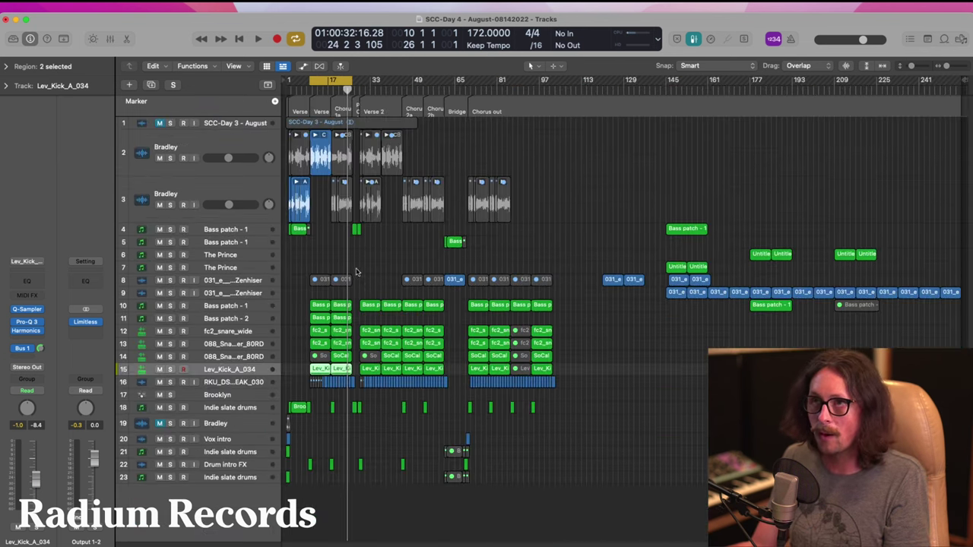
{"action": "left_click_drag", "start_coordinate": [357, 275], "coordinate": [305, 414]}
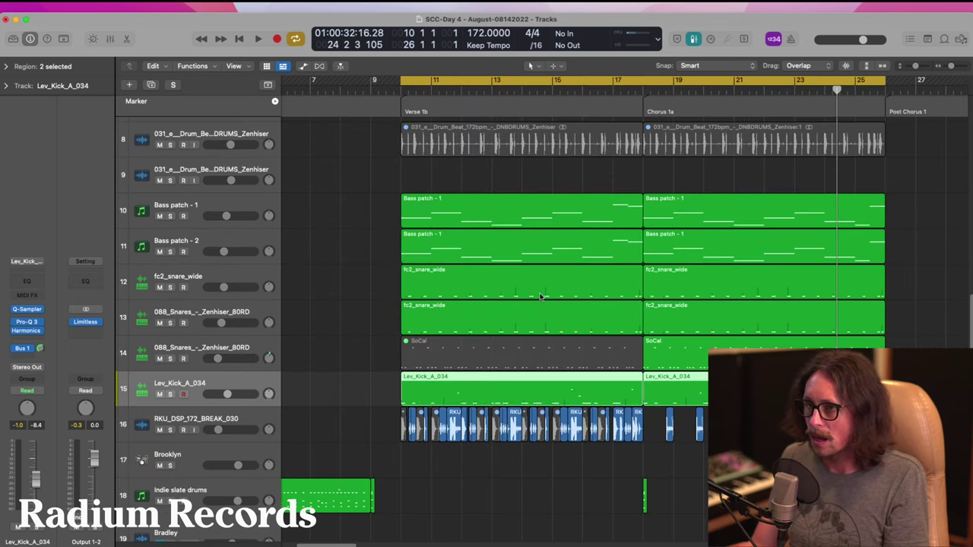
{"action": "left_click", "coordinate": [453, 282], "text": "ctrl+alt"}
{"action": "left_click_drag", "start_coordinate": [300, 297], "coordinate": [420, 472]}
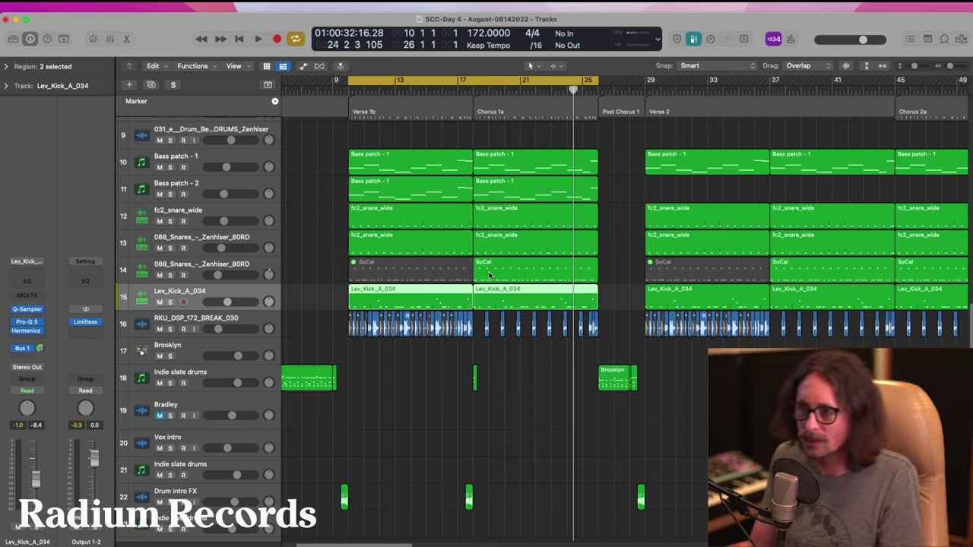
{"action": "scroll", "coordinate": [450, 186], "scroll_direction": "up", "scroll_amount": 4}
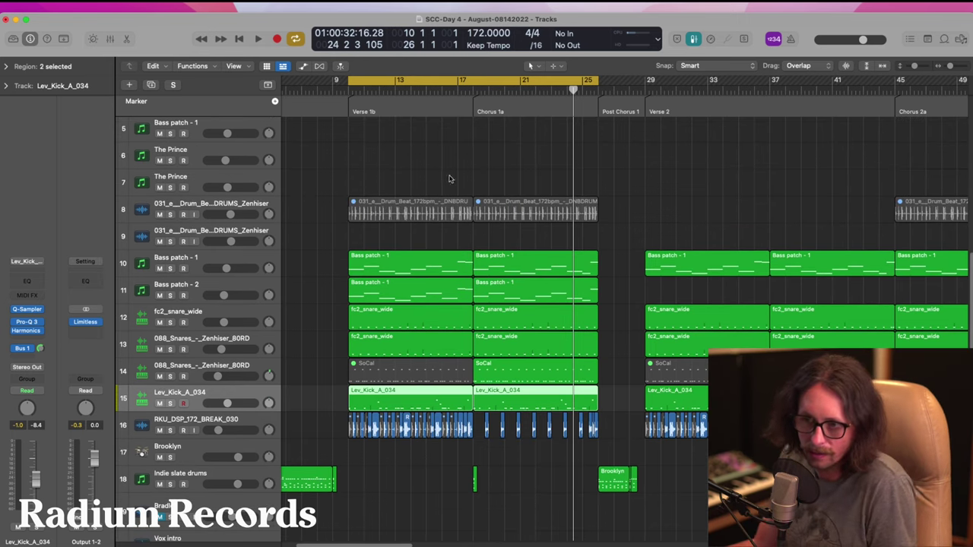
- Select the tracks from Bass patch - 1 through Lev_Kick_A_034 and show them in the Mixer
{"action": "left_click", "coordinate": [205, 284]}
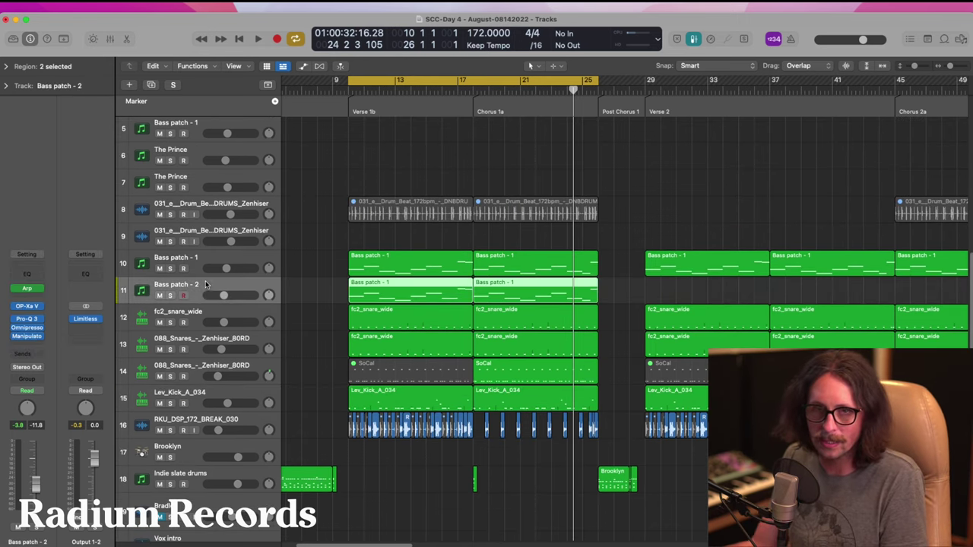
{"action": "left_click", "coordinate": [183, 392]}
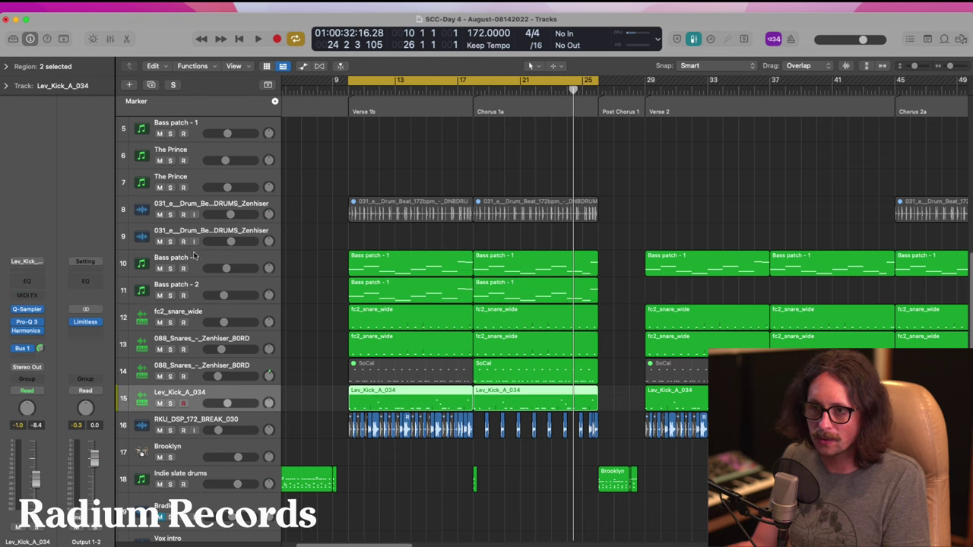
{"action": "left_click", "coordinate": [197, 262], "text": "shift"}
{"action": "key", "text": "x"}
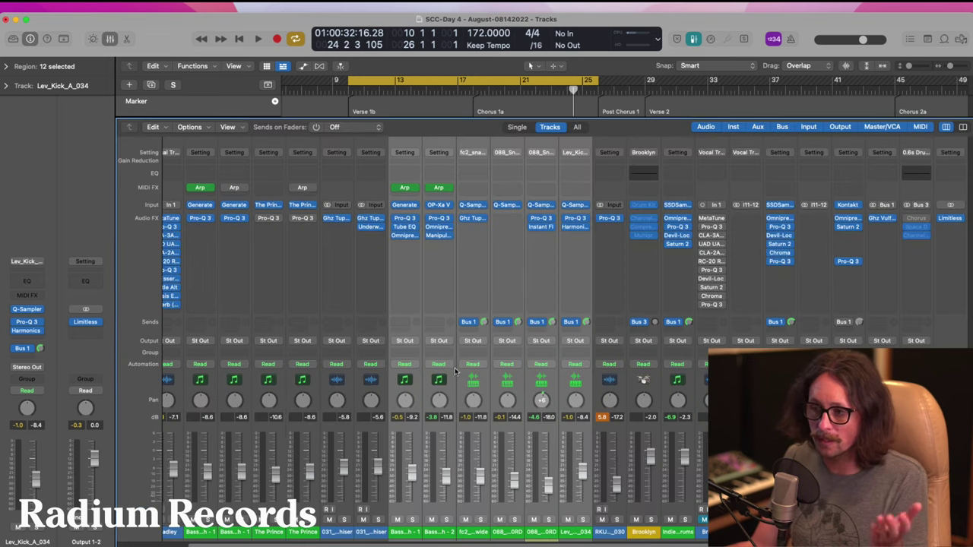
- Route the output of the selected bass, snare and kick tracks to Bus 11 (Drum Mix Buss)
{"action": "left_click", "coordinate": [406, 342]}
{"action": "mouse_move", "coordinate": [430, 385]}
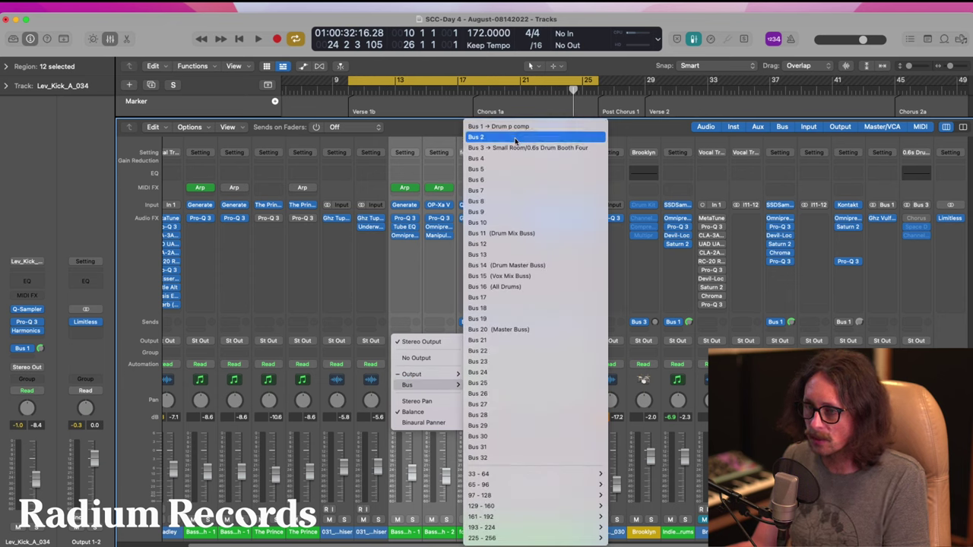
{"action": "left_click", "coordinate": [502, 234]}
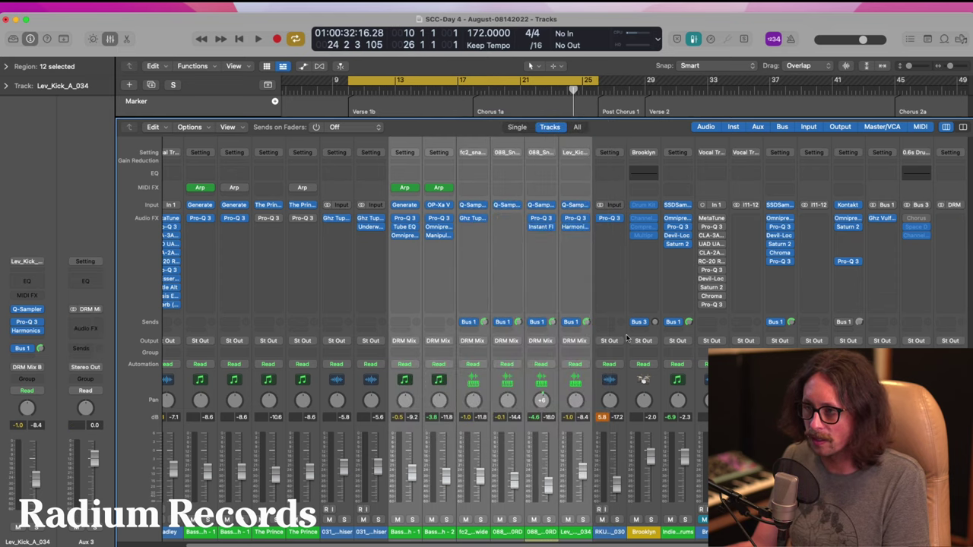
- Rename the new Bus 11 aux channel as Drum mix and load the Drum Mix Buss channel strip setting on it
{"action": "scroll", "coordinate": [637, 357], "scroll_direction": "right", "scroll_amount": 2}
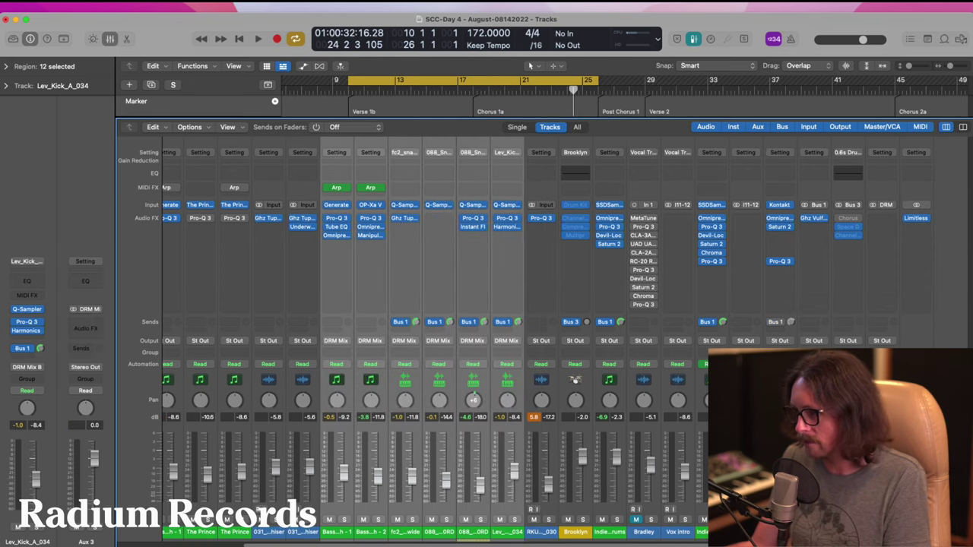
{"action": "left_click", "coordinate": [882, 531]}
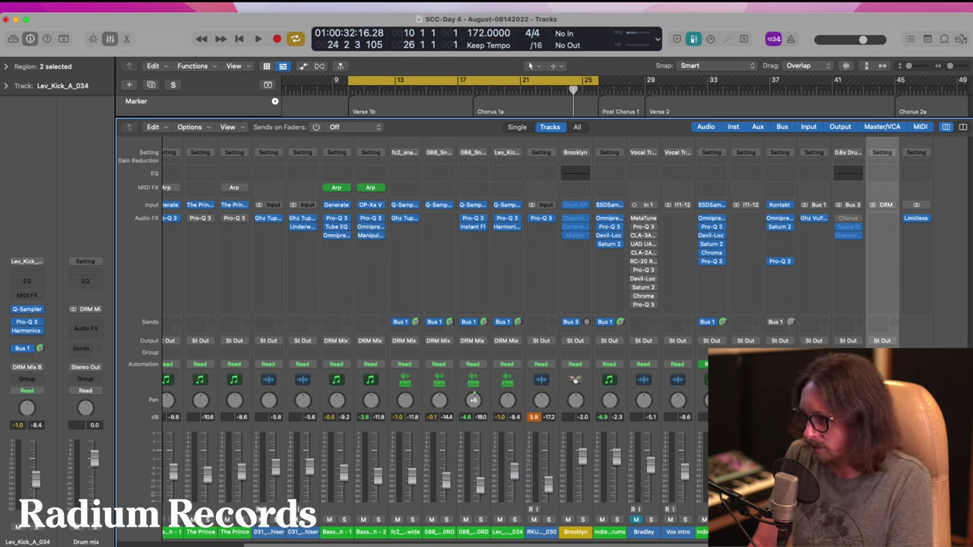
{"action": "left_click", "coordinate": [878, 153]}
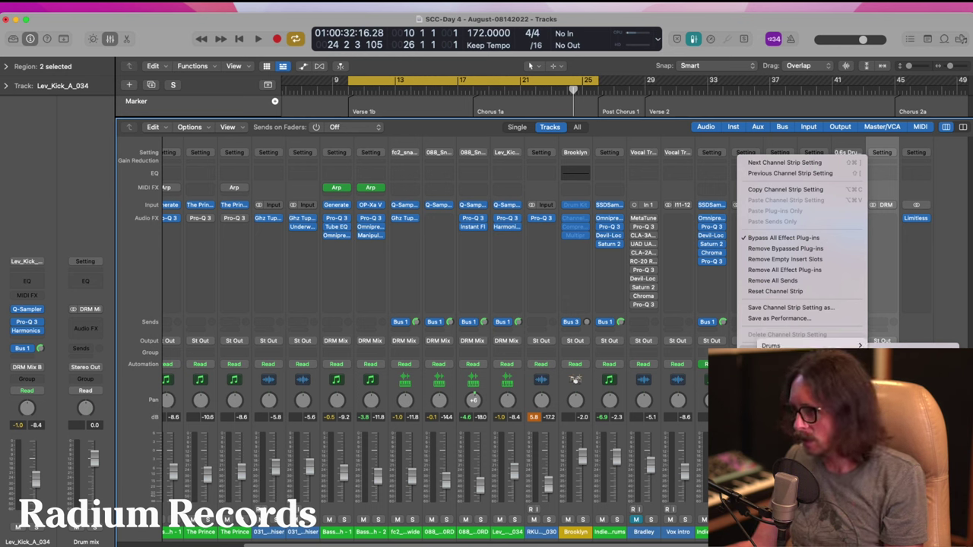
{"action": "mouse_move", "coordinate": [810, 346]}
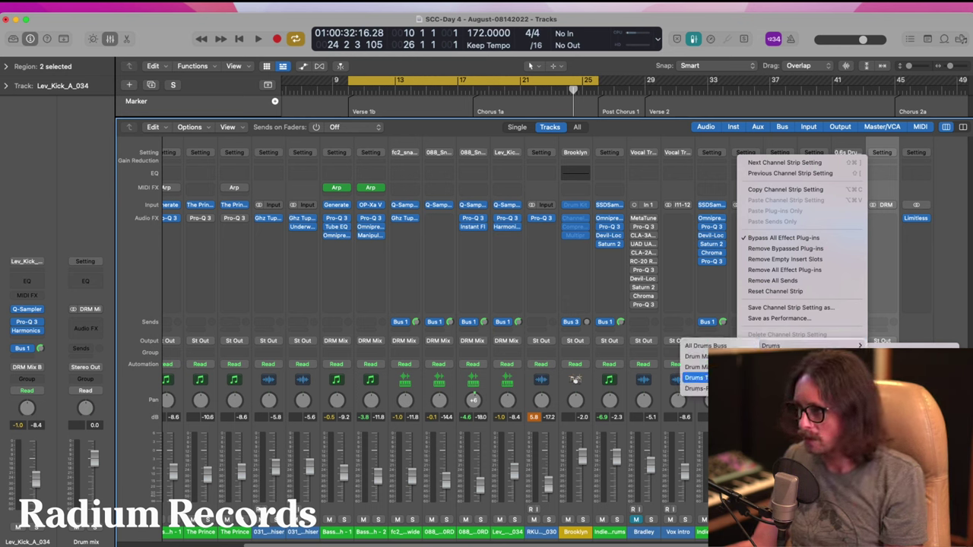
{"action": "left_click", "coordinate": [696, 367]}
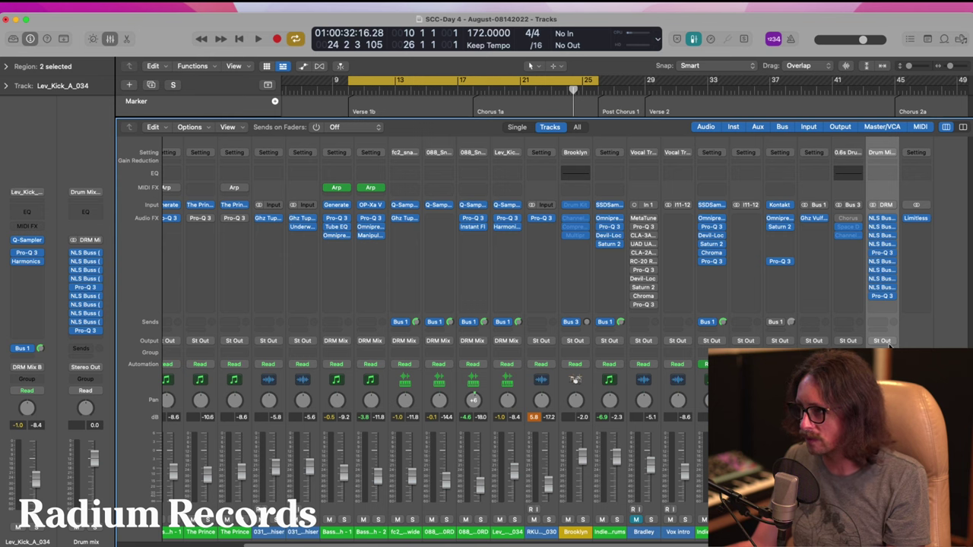
- Route the Drum mix aux channel's output to Bus 14 (Drum Master Buss)
{"action": "left_click", "coordinate": [882, 340]}
{"action": "mouse_move", "coordinate": [889, 374]}
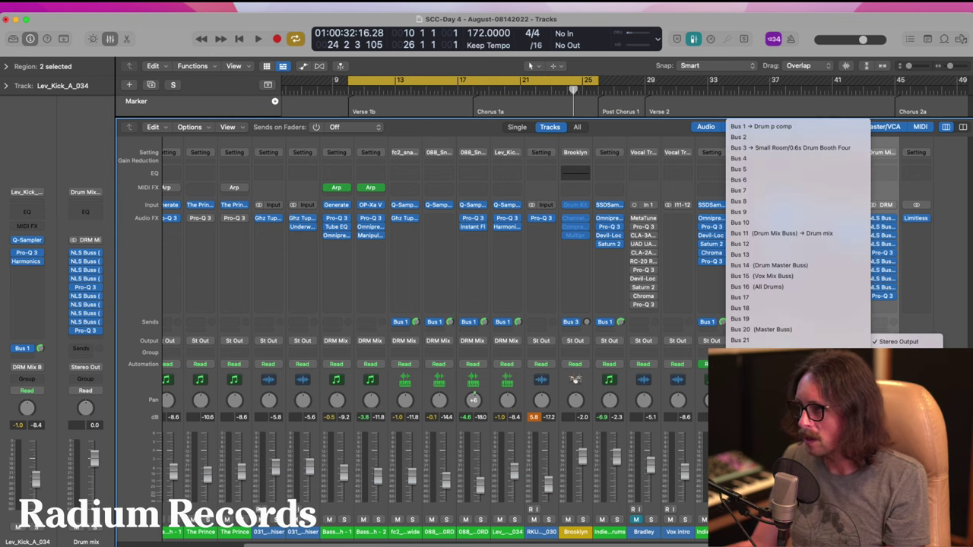
{"action": "left_click", "coordinate": [789, 270]}
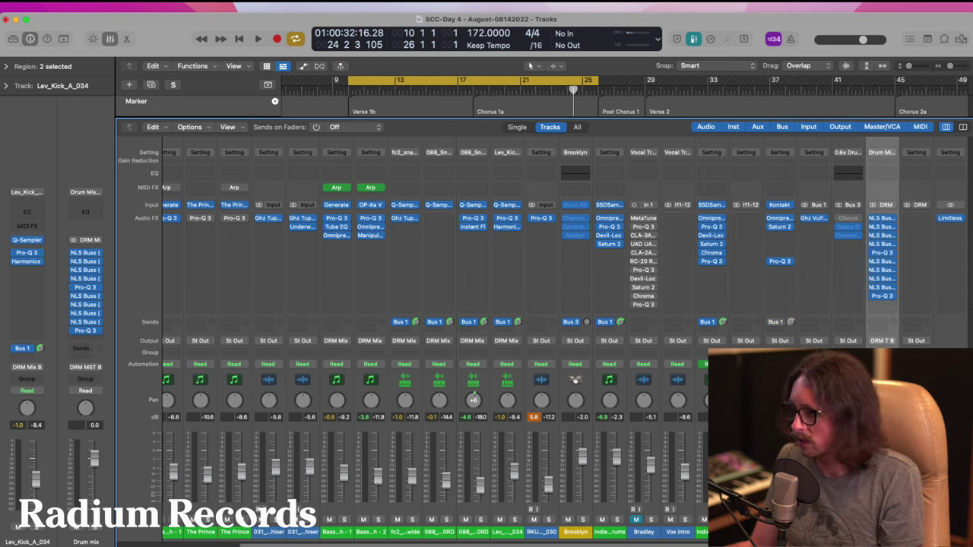
- Rename the new Bus 14 aux channel as Drum Mst and load the Drum Master Buss channel strip setting on it
{"action": "left_click", "coordinate": [917, 532]}
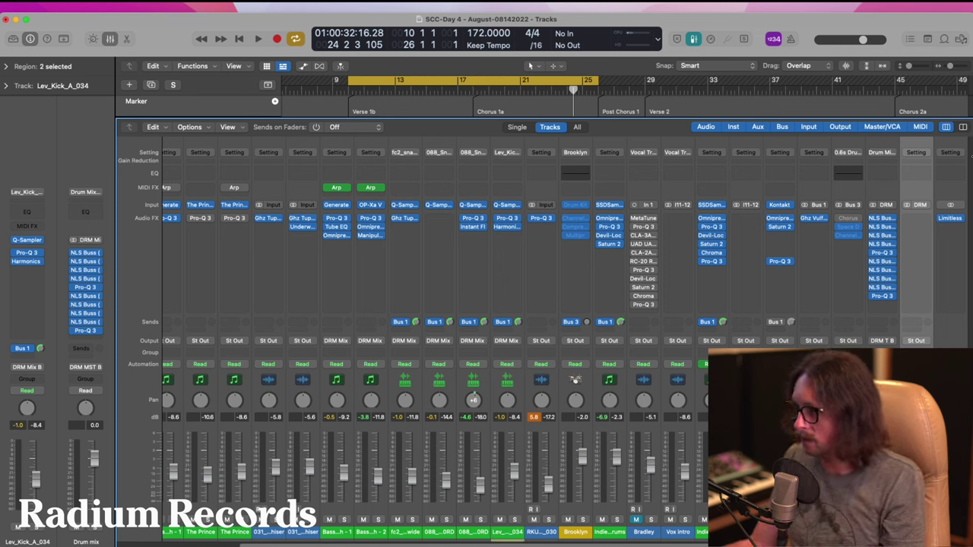
{"action": "left_click", "coordinate": [915, 154]}
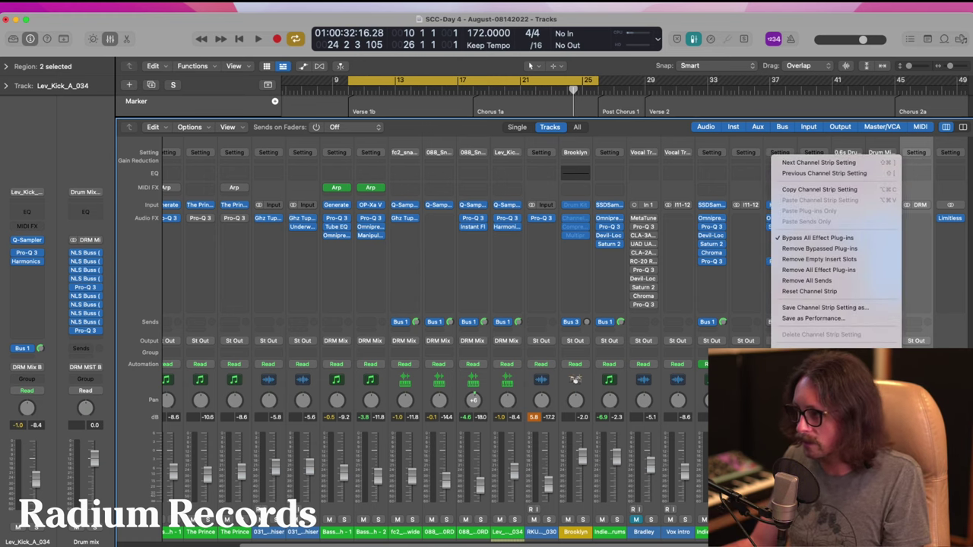
{"action": "mouse_move", "coordinate": [820, 351]}
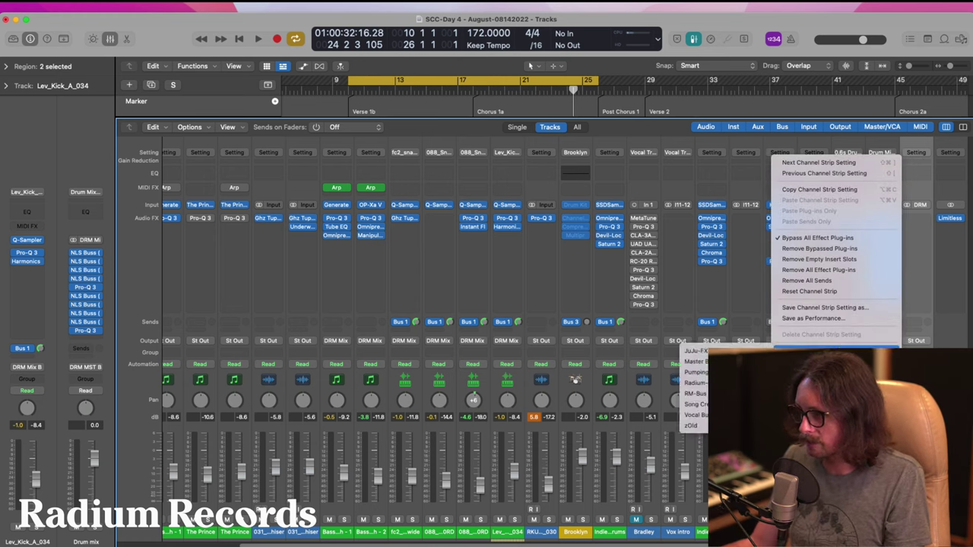
{"action": "mouse_move", "coordinate": [696, 351]}
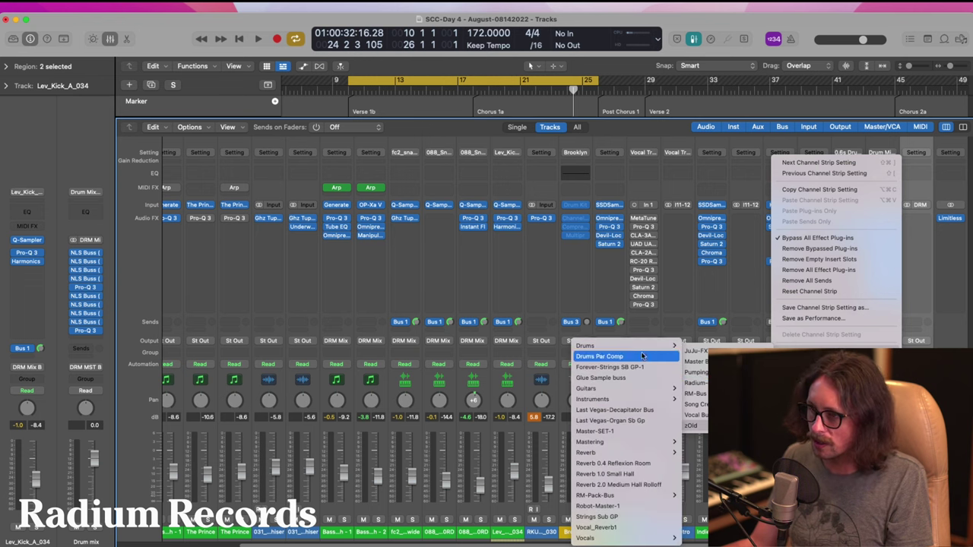
{"action": "mouse_move", "coordinate": [616, 348]}
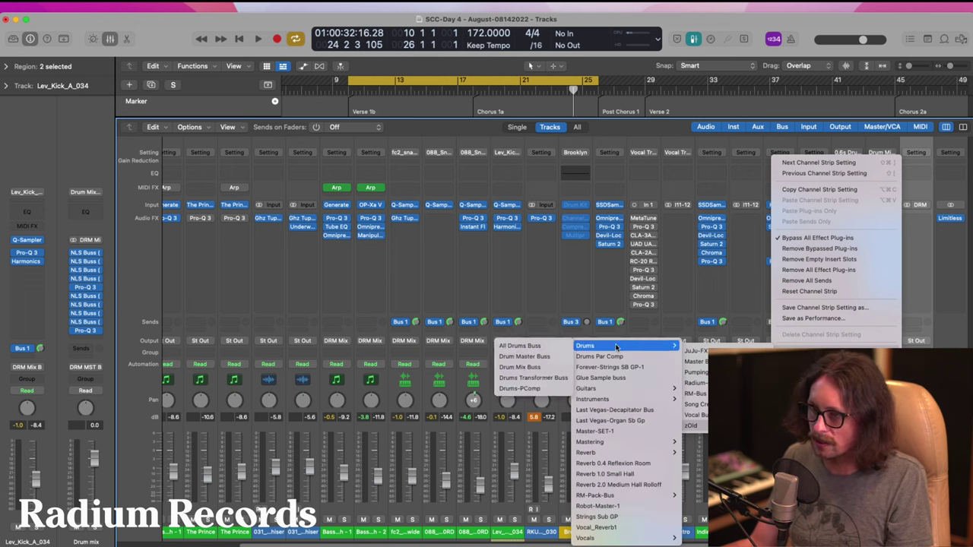
{"action": "left_click", "coordinate": [544, 367]}
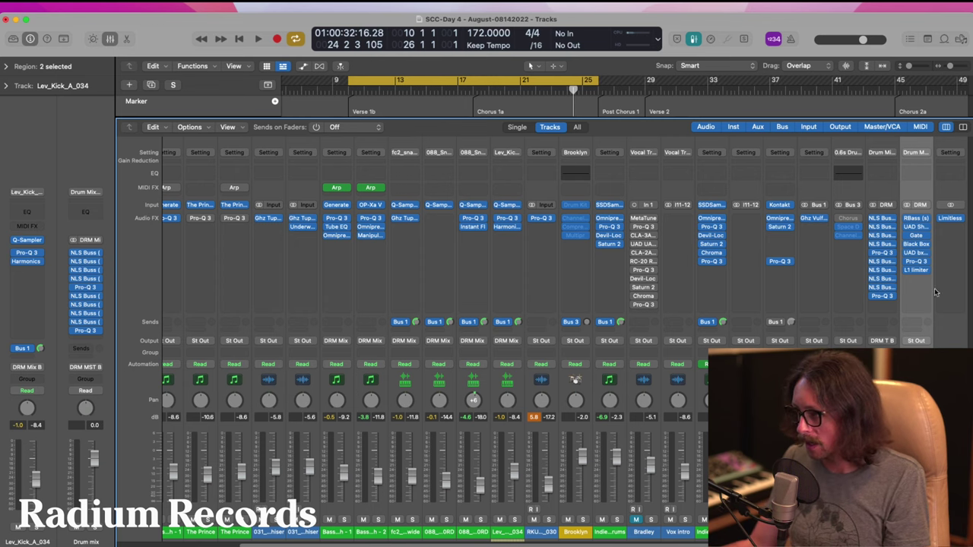
- Close the Mixer and route the RKU_DSP_172_BREAK_030 track's output to Bus 11 (Drum Mix Buss)
{"action": "key", "text": "x"}
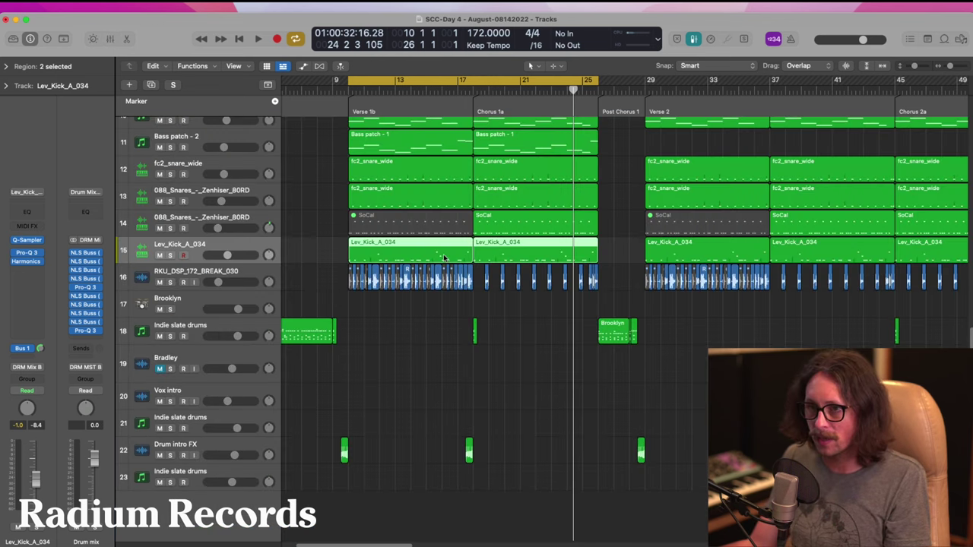
{"action": "scroll", "coordinate": [444, 257], "scroll_direction": "up", "scroll_amount": 3}
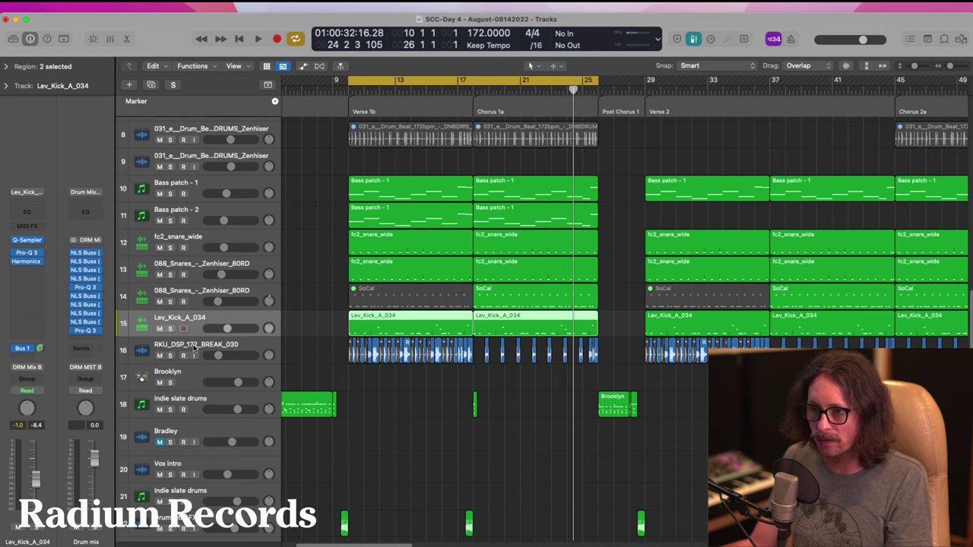
{"action": "left_click", "coordinate": [194, 349]}
{"action": "left_click", "coordinate": [25, 369]}
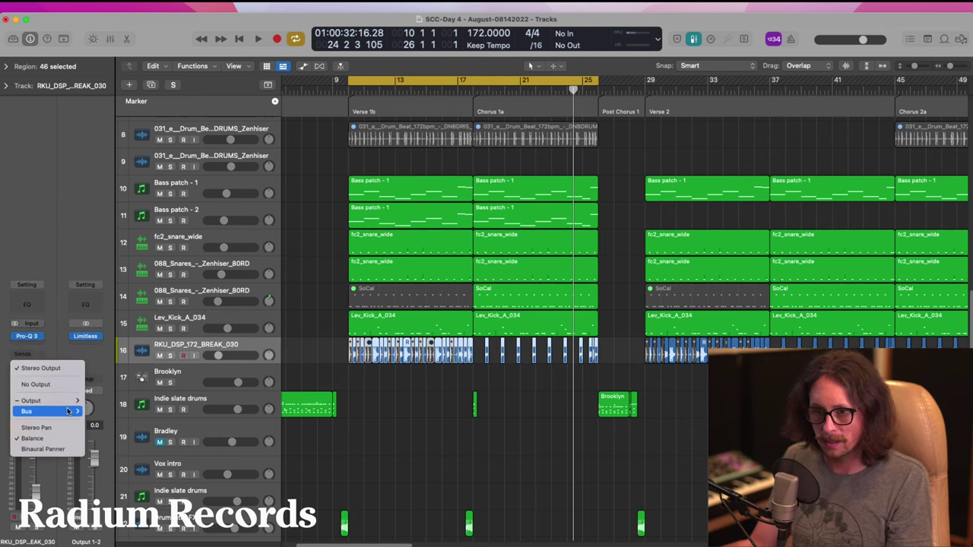
{"action": "mouse_move", "coordinate": [46, 412]}
{"action": "left_click", "coordinate": [137, 233]}
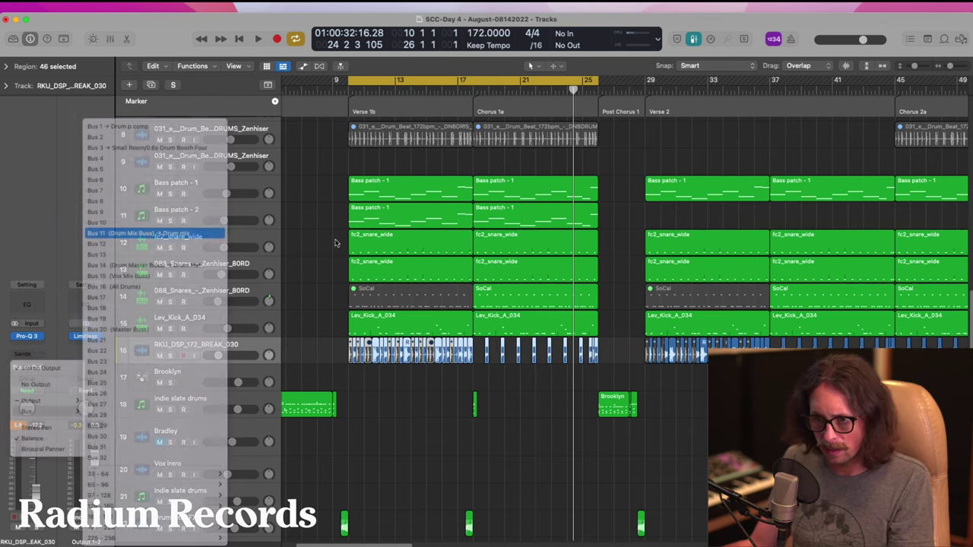
- Move the lower two Indie slate drums tracks and the Drum intro FX track directly below the Indie slate drums track 18
{"action": "scroll", "coordinate": [446, 334], "scroll_direction": "down", "scroll_amount": 2}
{"action": "scroll", "coordinate": [446, 335], "scroll_direction": "down", "scroll_amount": 1}
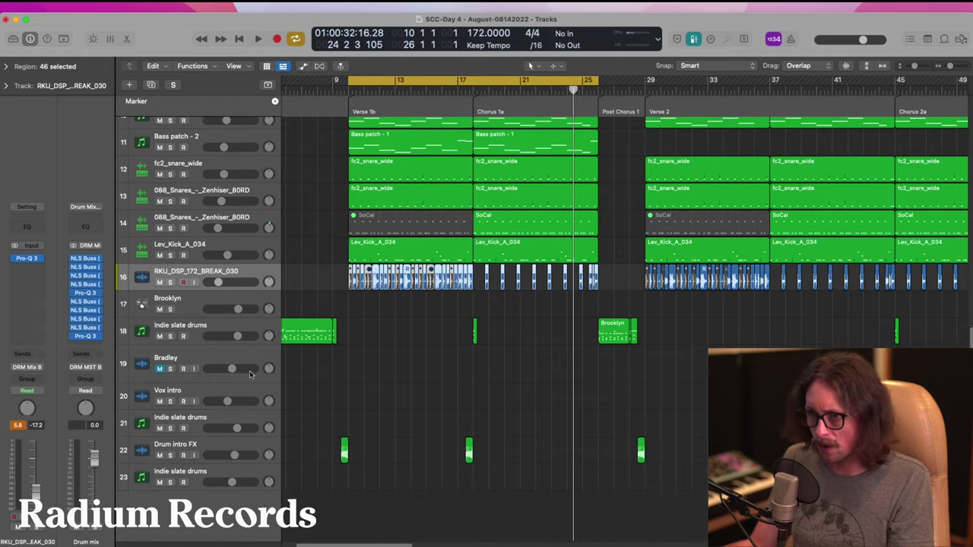
{"action": "left_click", "coordinate": [196, 325]}
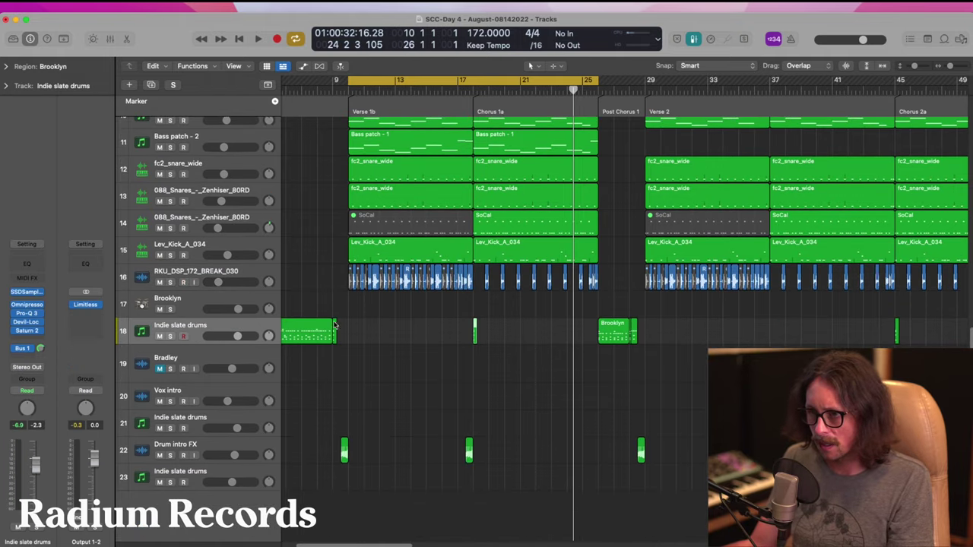
{"action": "left_click", "coordinate": [197, 426]}
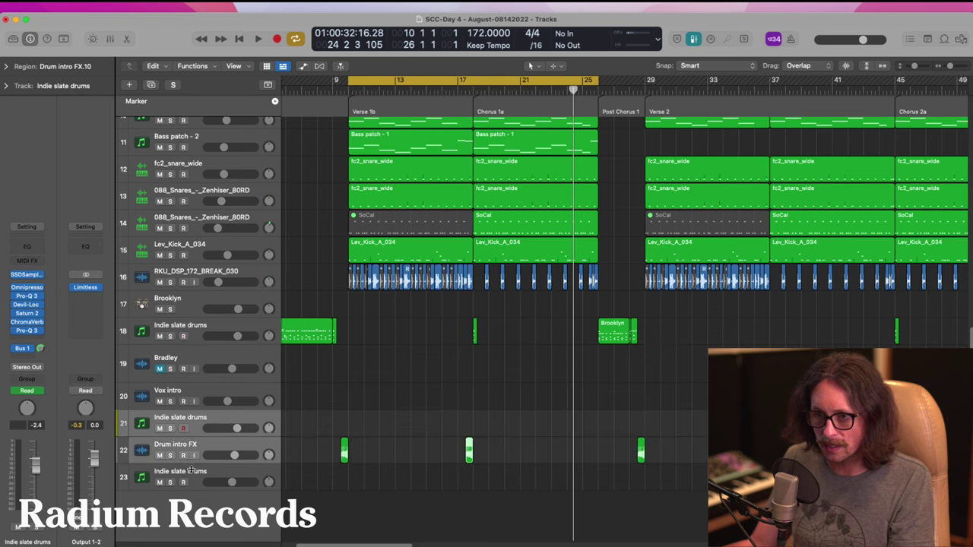
{"action": "left_click", "coordinate": [194, 472], "text": "shift"}
{"action": "left_click_drag", "start_coordinate": [194, 472], "coordinate": [190, 312]}
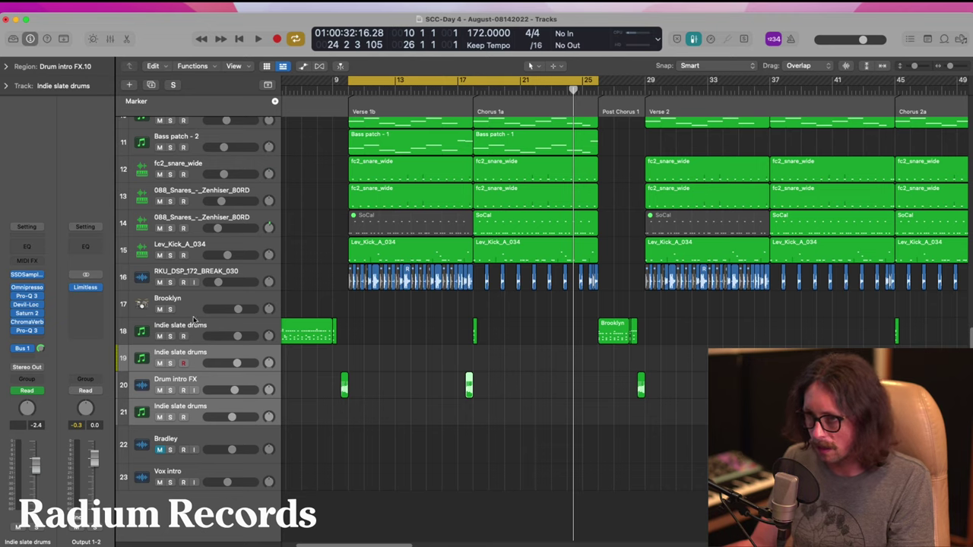
- Delete the empty Brooklyn track above the Indie slate drums tracks
{"action": "scroll", "coordinate": [432, 330], "scroll_direction": "down", "scroll_amount": 5}
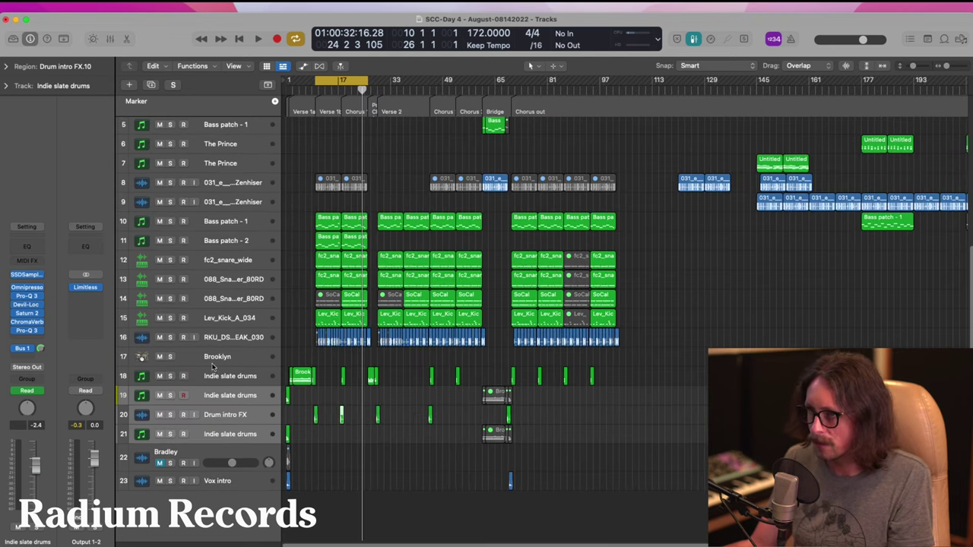
{"action": "left_click", "coordinate": [214, 359]}
{"action": "key", "text": "super+BackSpace"}
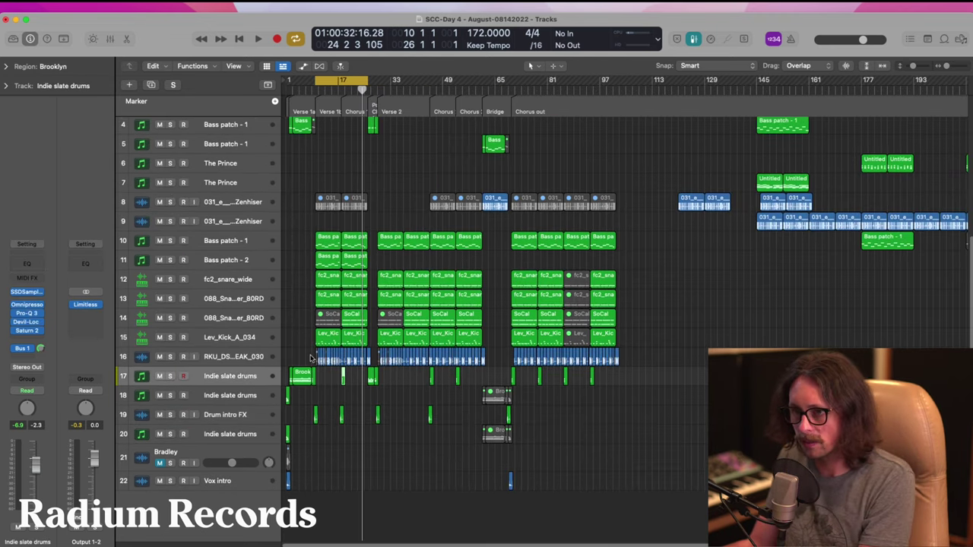
- Select all the Indie slate drums tracks and Drum intro FX, and route their outputs to Bus 11 (Drum Mix Buss)
{"action": "left_click", "coordinate": [243, 436]}
{"action": "key", "text": "x"}
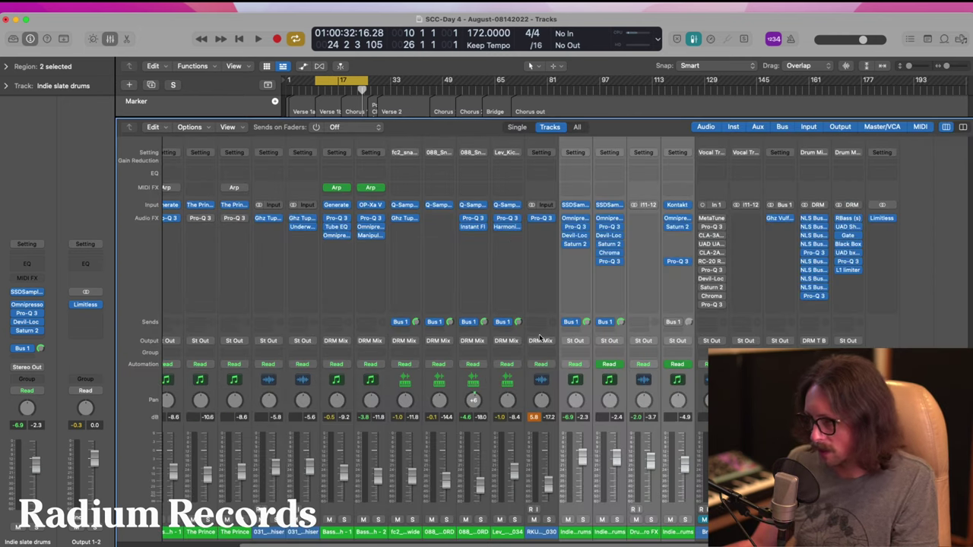
{"action": "left_click", "coordinate": [582, 341]}
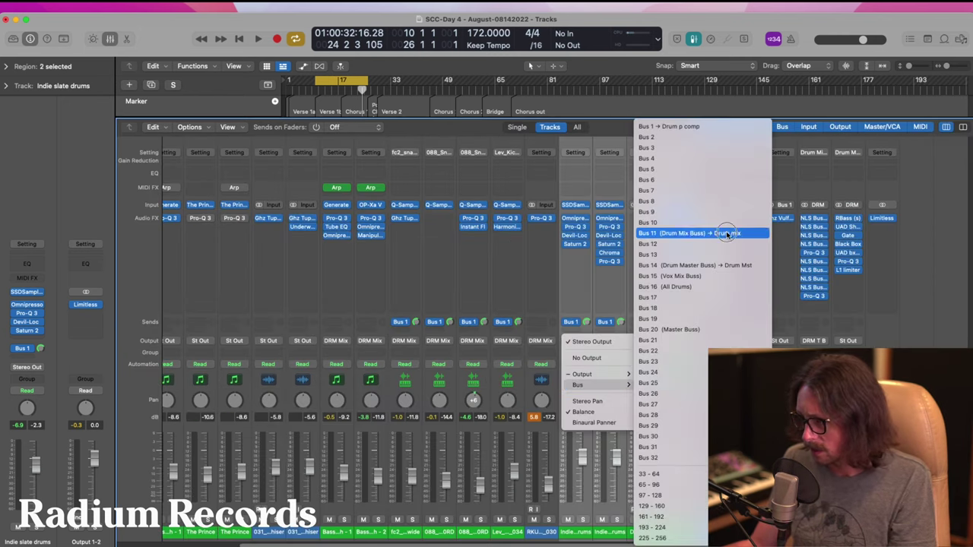
{"action": "left_click", "coordinate": [684, 232]}
{"action": "key", "text": "x"}
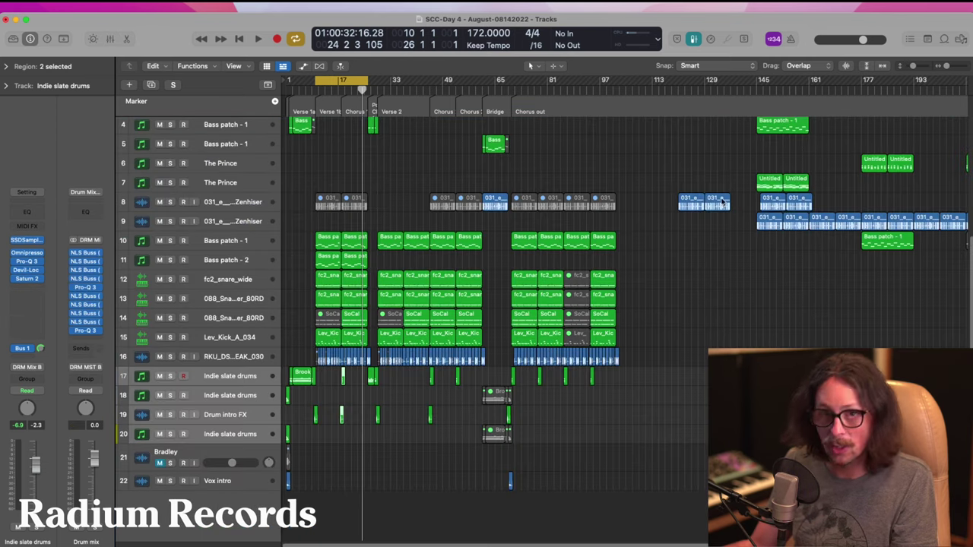
- Examine the EQ curves of both Pro-Q 3 instances on the Drum mix bus, and close them
{"action": "left_click_drag", "start_coordinate": [298, 180], "coordinate": [538, 456]}
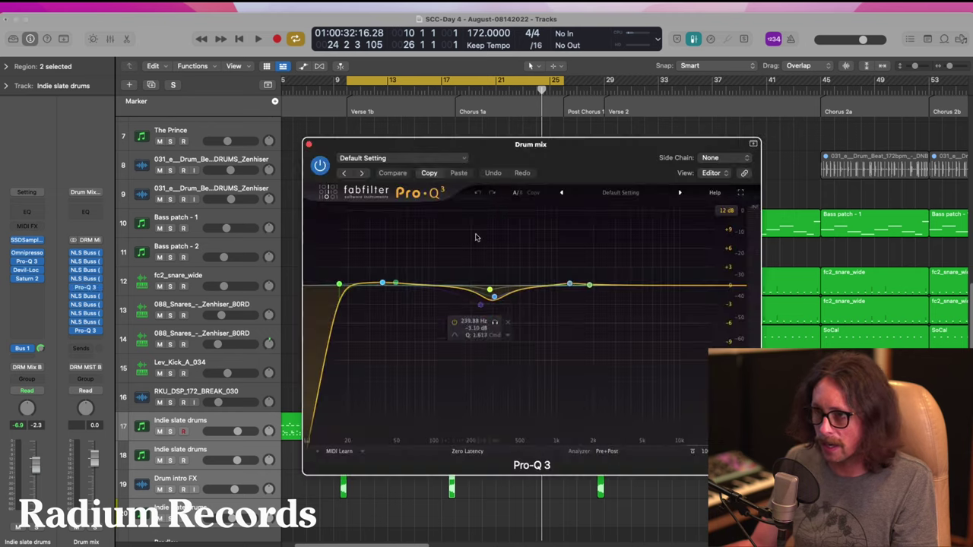
{"action": "left_click", "coordinate": [86, 333]}
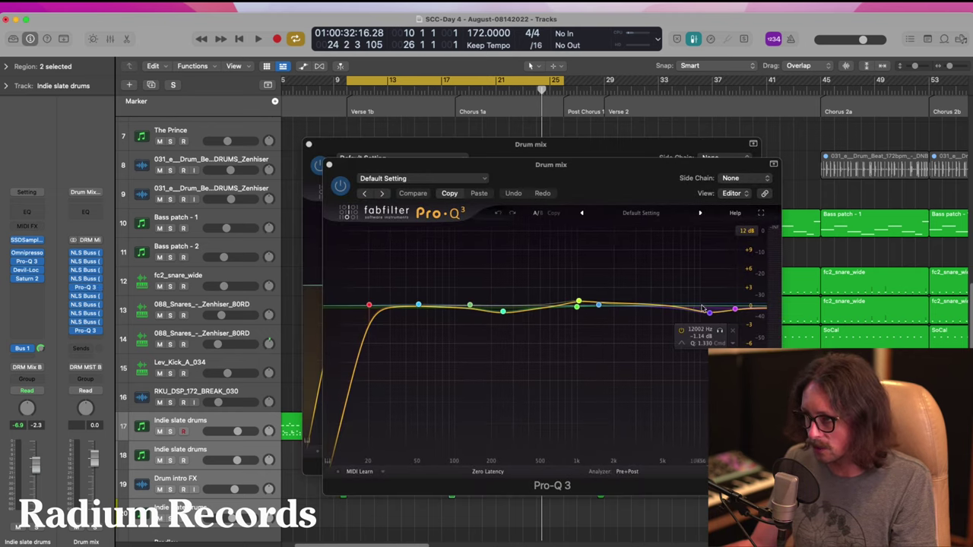
{"action": "left_click", "coordinate": [308, 143]}
{"action": "left_click", "coordinate": [329, 164]}
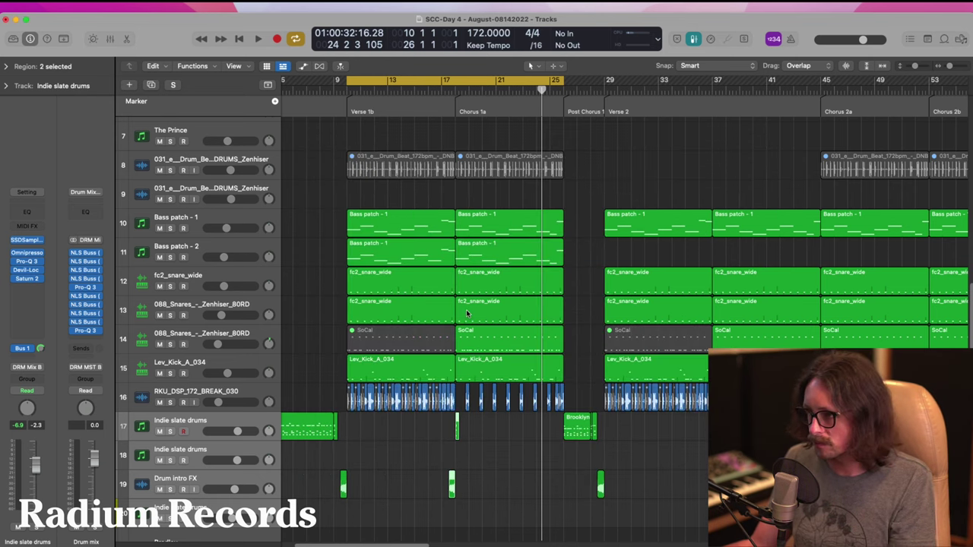
- Deselect the regions, play the looped section, and check the Drum mix bus's first Pro-Q 3 against the live signal
{"action": "left_click", "coordinate": [456, 449]}
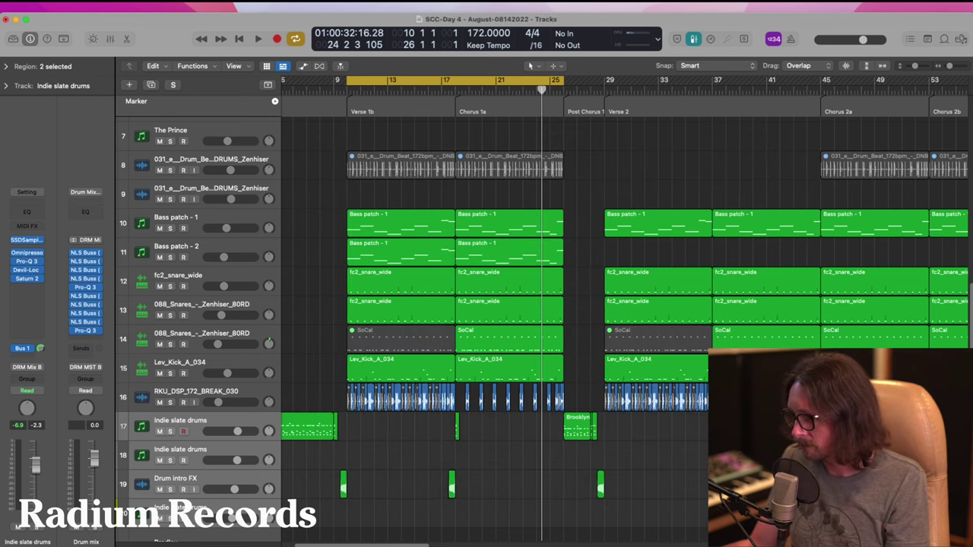
{"action": "key", "text": "space"}
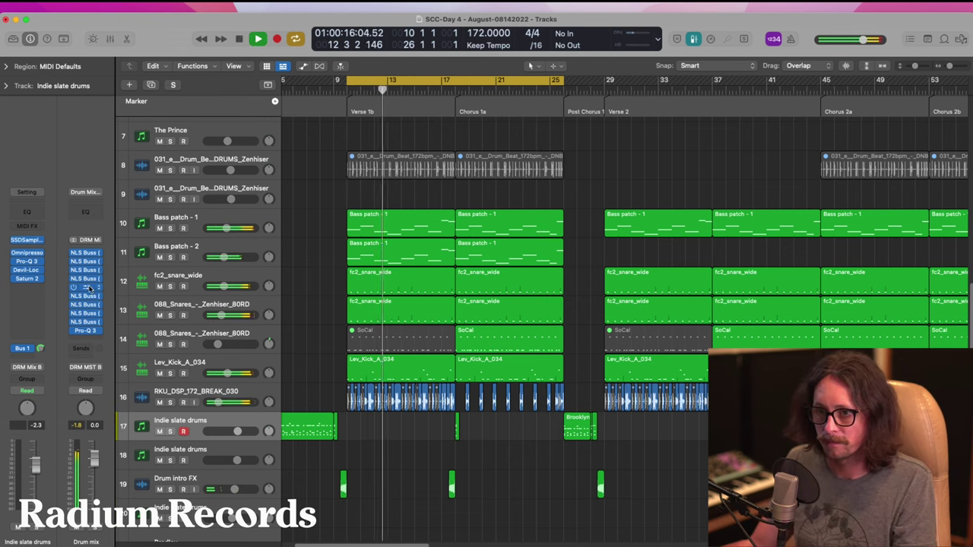
{"action": "left_click", "coordinate": [86, 288]}
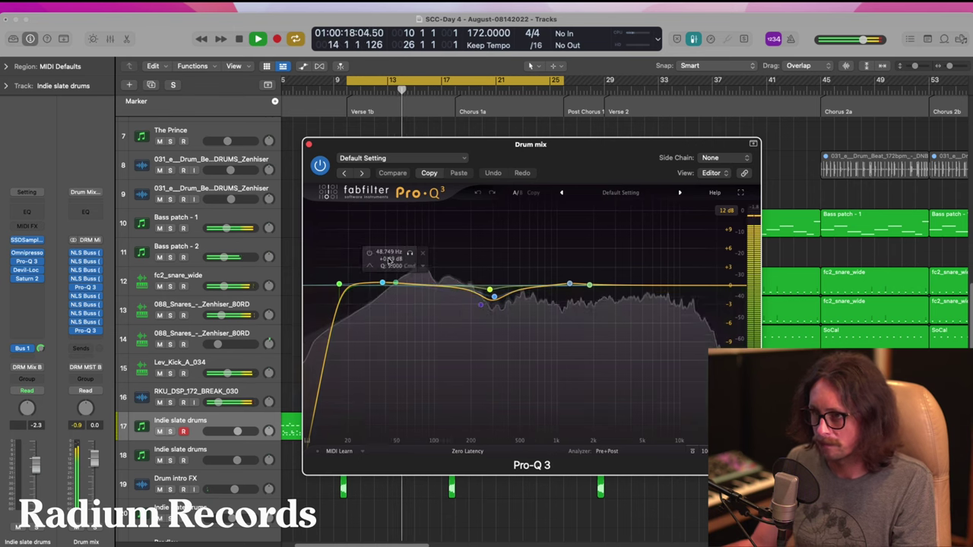
{"action": "left_click", "coordinate": [309, 145]}
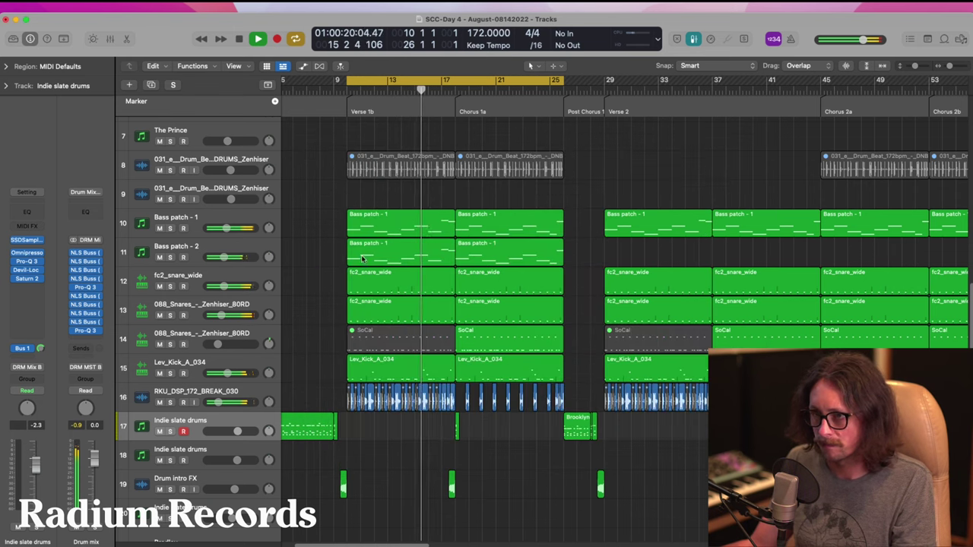
- Audition the first 088_Snares track and the fc2_snare_wide track one after the other in solo, and clear both solos
{"action": "scroll", "coordinate": [394, 279], "scroll_direction": "up", "scroll_amount": 1}
{"action": "left_click", "coordinate": [171, 317]}
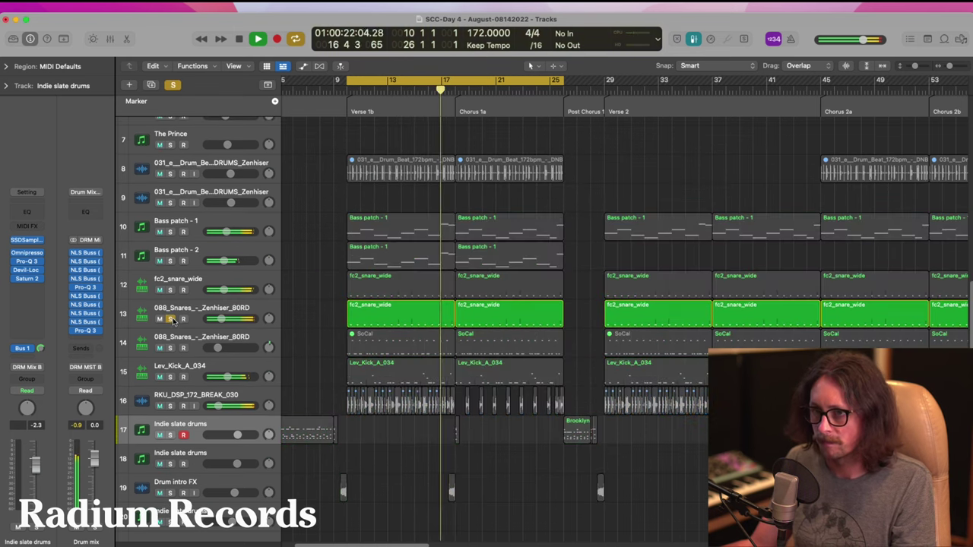
{"action": "left_click", "coordinate": [171, 318]}
{"action": "left_click", "coordinate": [171, 291]}
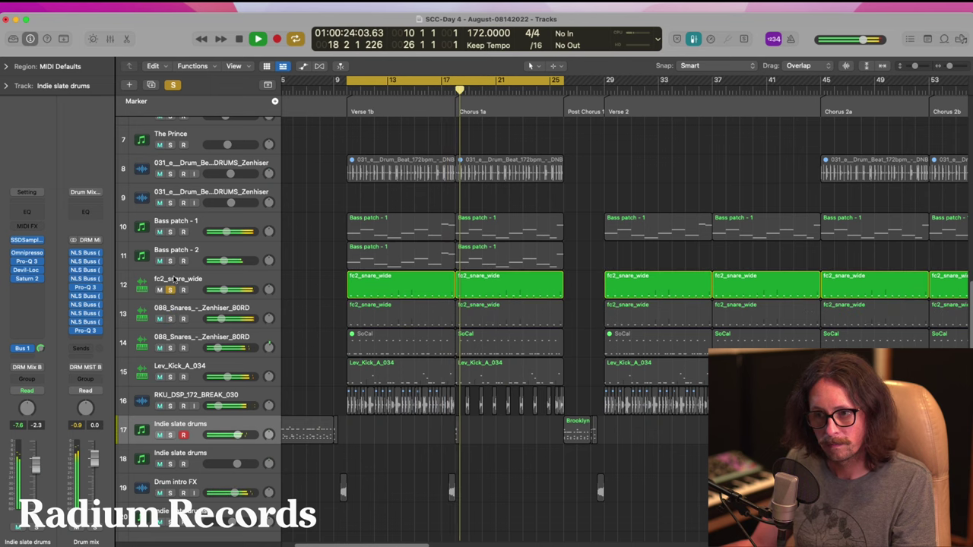
{"action": "left_click", "coordinate": [171, 292]}
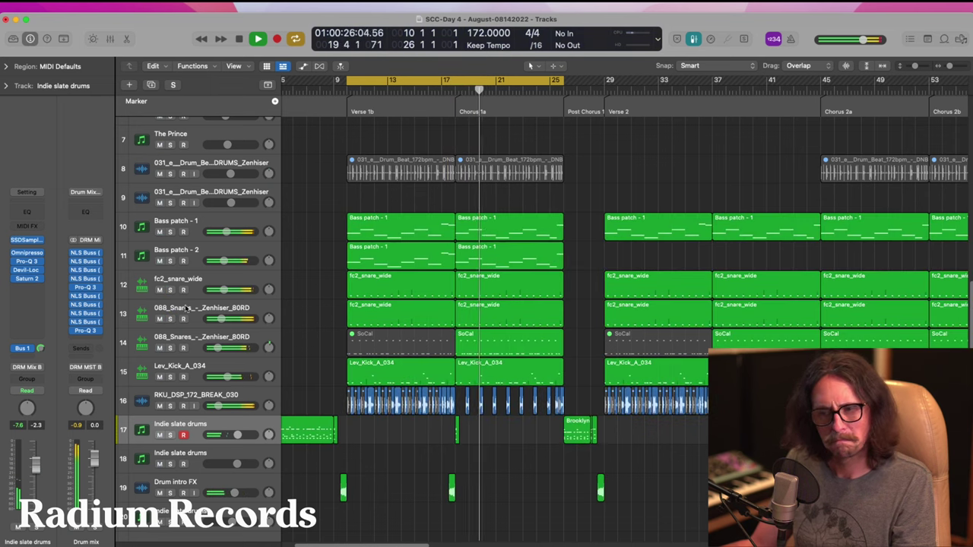
- Stop playback and step through the snare, kick and break tracks to inspect their channel strips
{"action": "left_click", "coordinate": [197, 289]}
{"action": "key", "text": "space"}
{"action": "key", "text": "Down"}
{"action": "key", "text": "Down"}
{"action": "key", "text": "Down"}
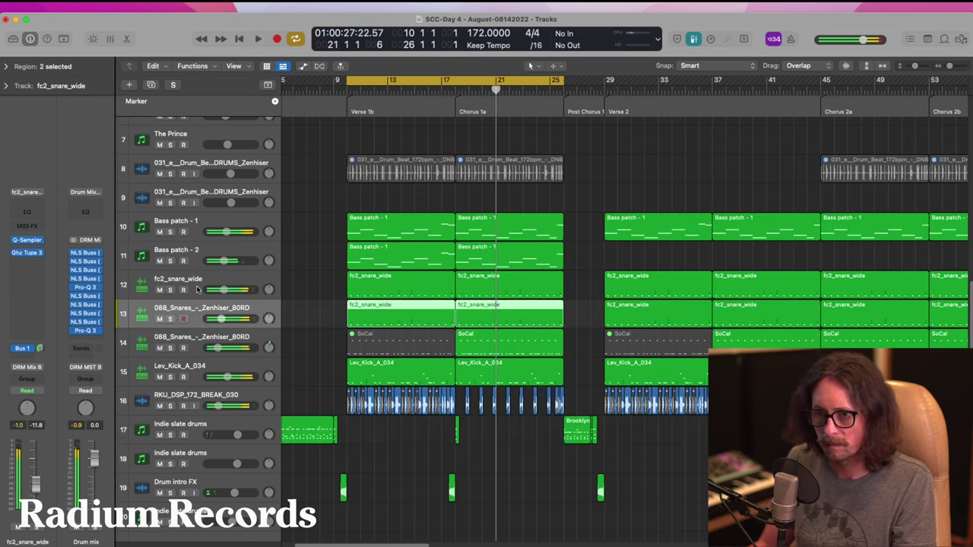
{"action": "key", "text": "Up"}
{"action": "key", "text": "Up"}
{"action": "key", "text": "Up"}
{"action": "key", "text": "Up"}
{"action": "key", "text": "Up"}
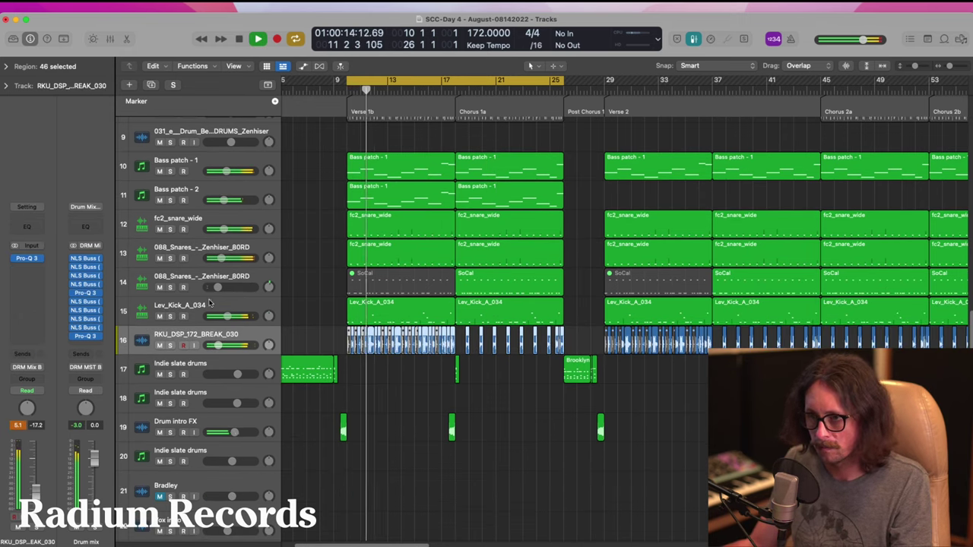
- Select the Lev_Kick_A_034 track and raise its volume to -6.2 dB
{"action": "left_click", "coordinate": [212, 308]}
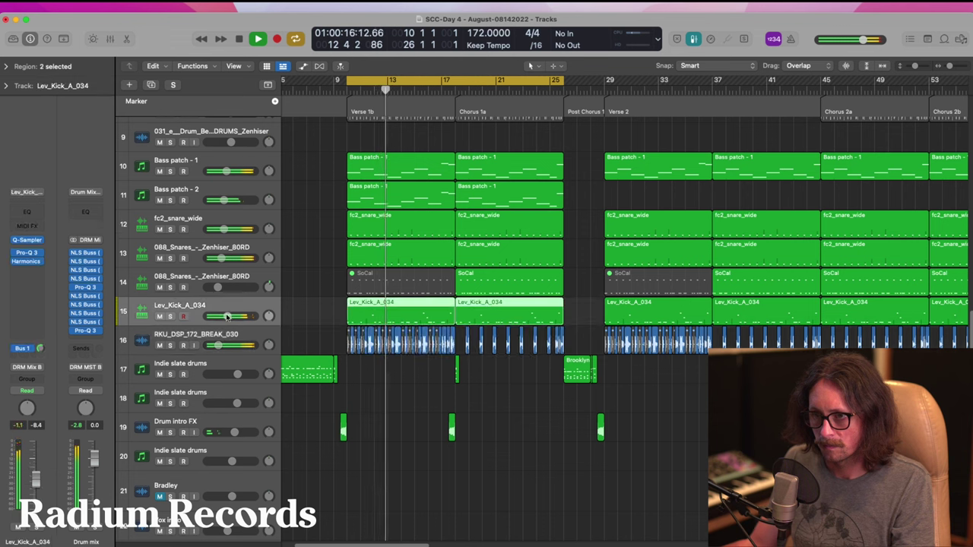
{"action": "left_click_drag", "start_coordinate": [233, 313], "coordinate": [230, 313]}
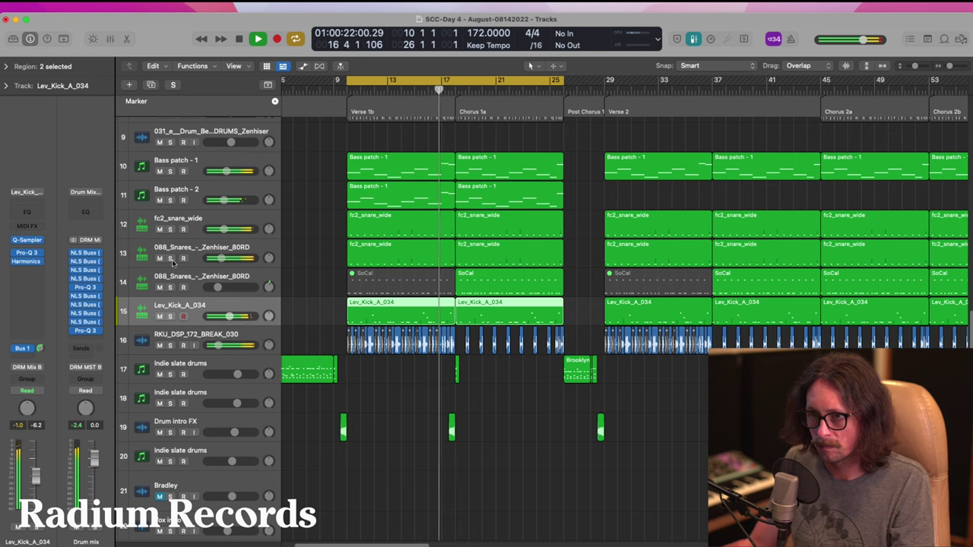
- Compare the first 088_Snares track with fc2_snare_wide by briefly soloing each during playback, and clear the solos
{"action": "left_click", "coordinate": [171, 260]}
{"action": "left_click", "coordinate": [171, 260]}
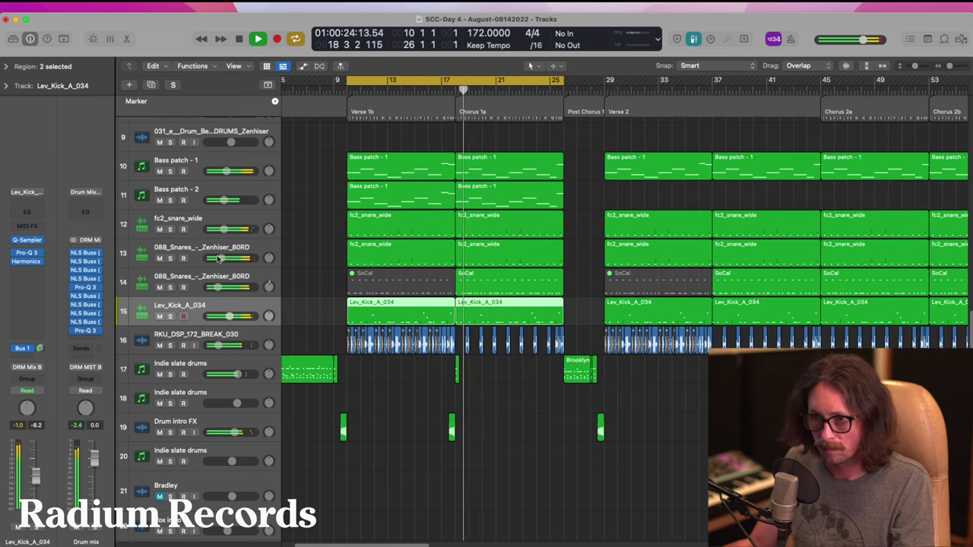
{"action": "left_click", "coordinate": [170, 230]}
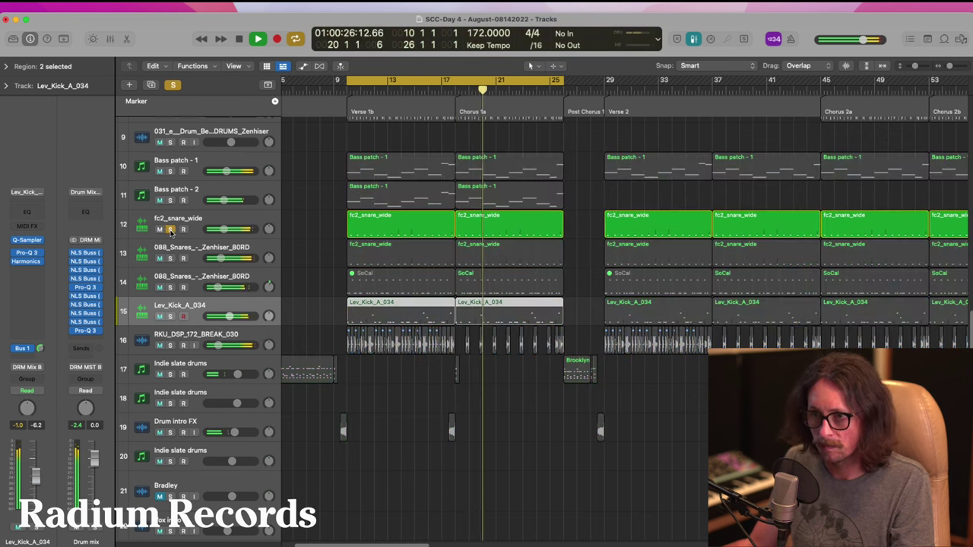
{"action": "left_click", "coordinate": [169, 230]}
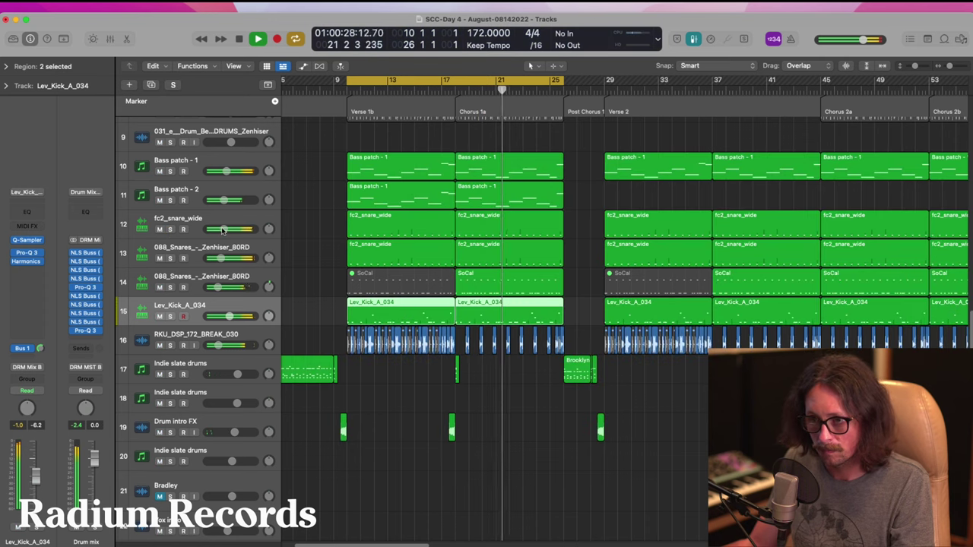
- Slightly lower the first 088_Snares track's volume, and set the fc2_snare_wide track's volume to -12.6 dB
{"action": "left_click_drag", "start_coordinate": [221, 258], "coordinate": [231, 250]}
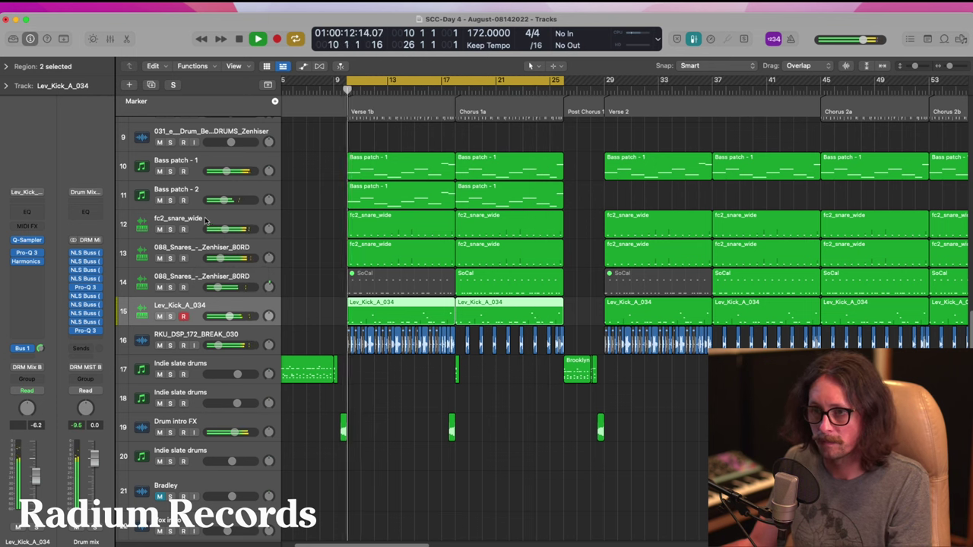
{"action": "left_click", "coordinate": [236, 219]}
{"action": "left_click_drag", "start_coordinate": [236, 219], "coordinate": [219, 228]}
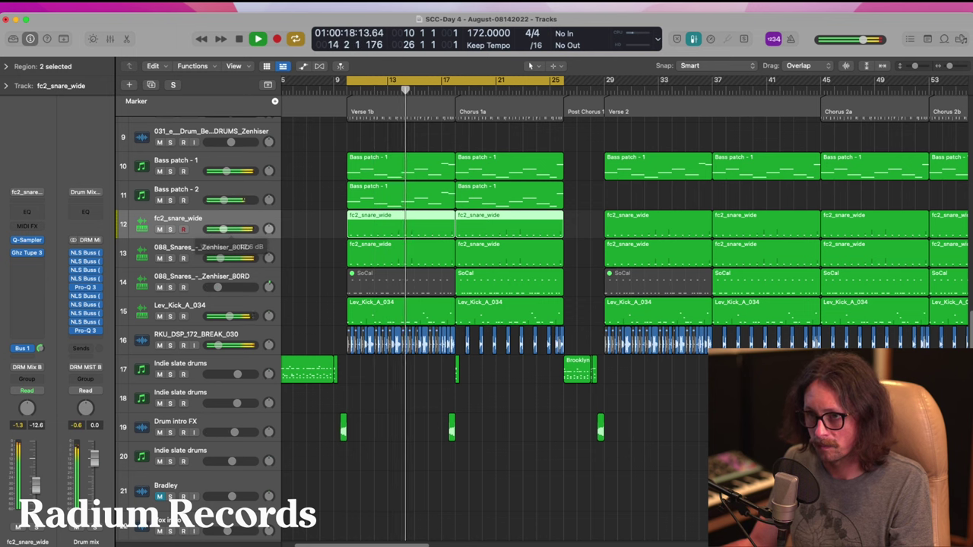
- Select both Bass patch tracks and lower their volumes together, bringing Bass patch - 2 to -12.8 dB
{"action": "left_click", "coordinate": [195, 189]}
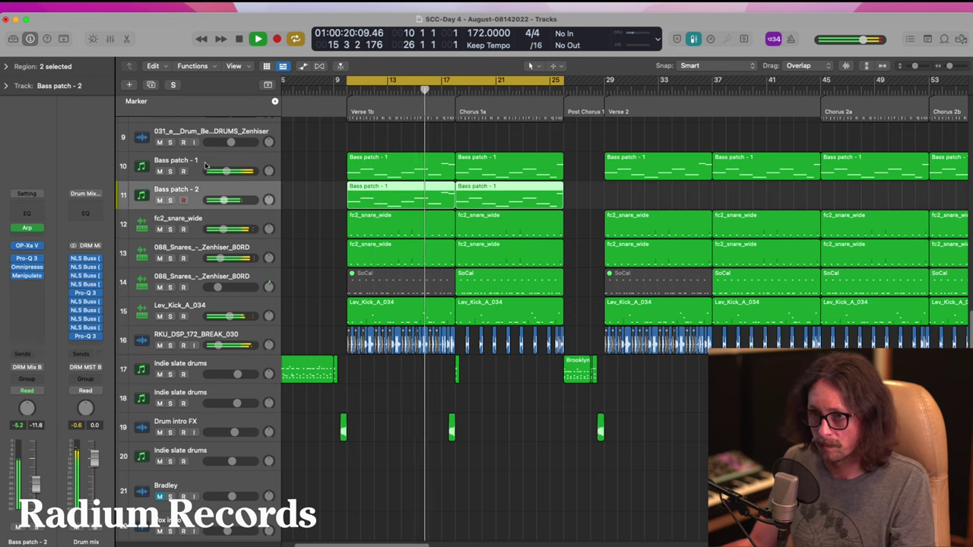
{"action": "left_click", "coordinate": [206, 160], "text": "shift"}
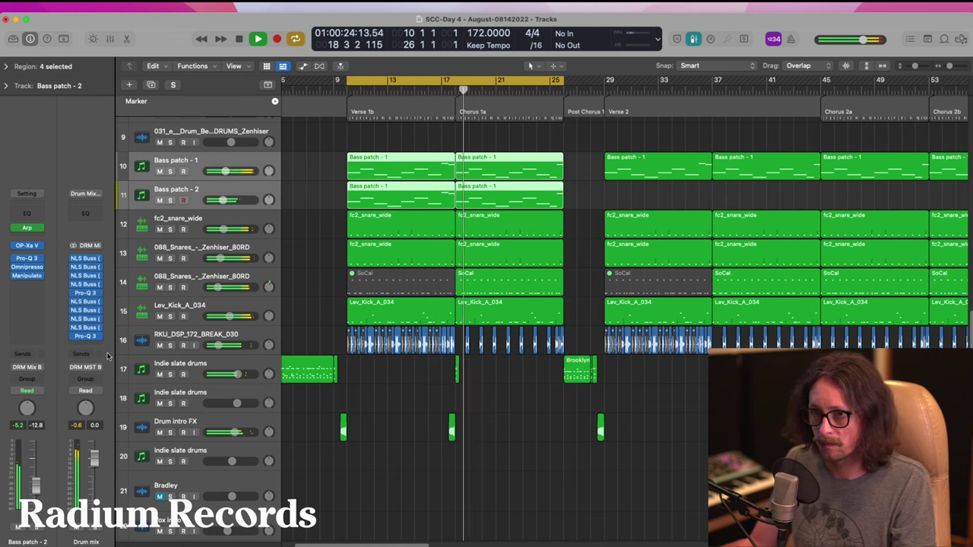
- In the Drum mix bus's first Pro-Q 3, ease the cut near 304 Hz to about -0.73 dB and flatten the slight low-end boost
{"action": "left_click", "coordinate": [85, 292]}
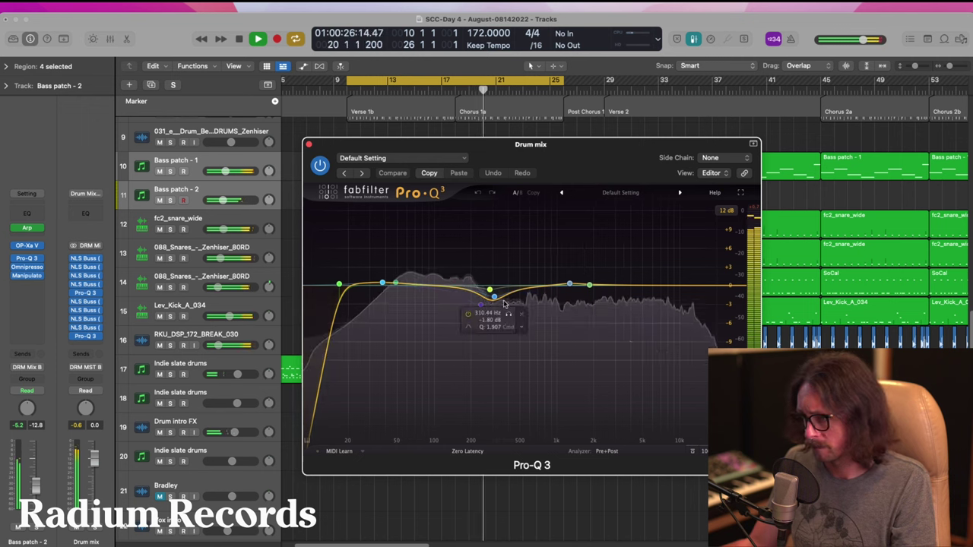
{"action": "left_click_drag", "start_coordinate": [494, 296], "coordinate": [492, 289]}
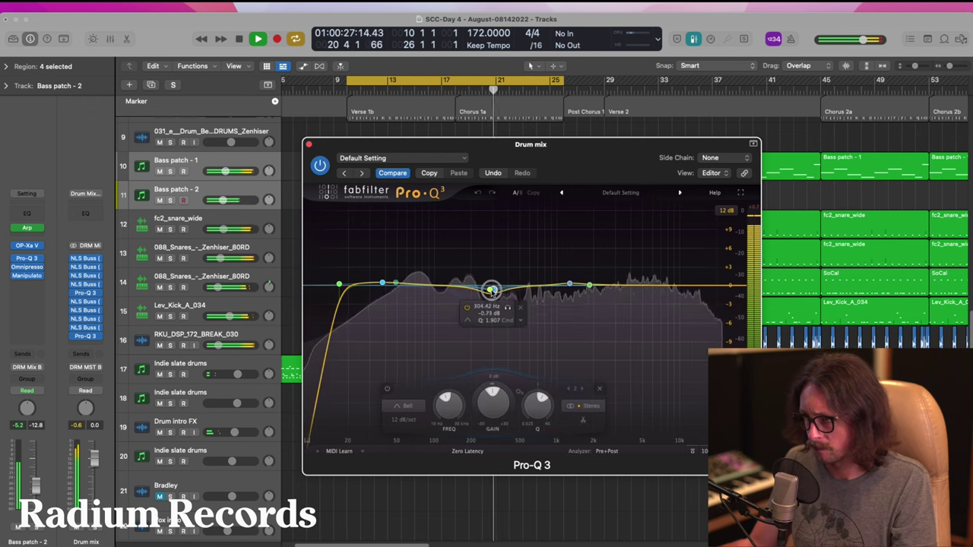
{"action": "left_click", "coordinate": [384, 284]}
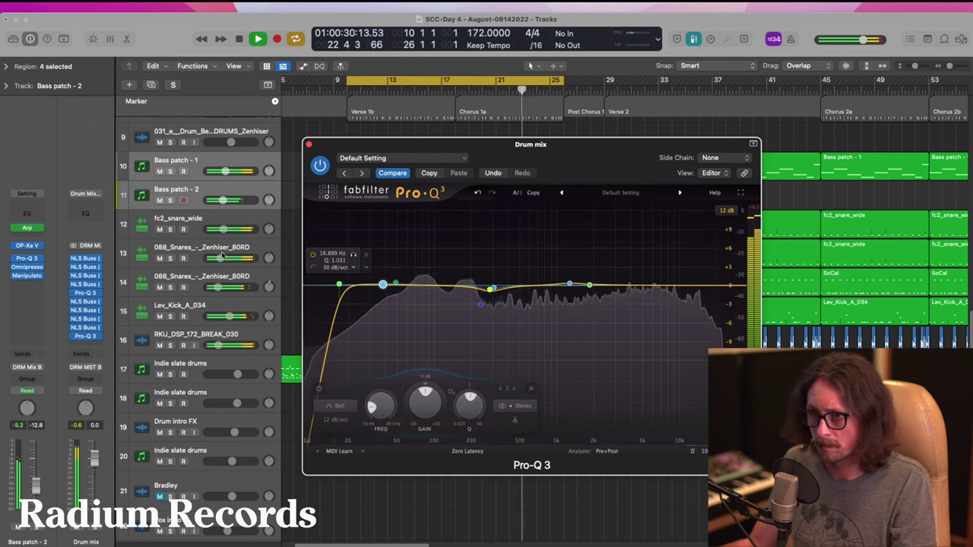
{"action": "key", "text": "super+w"}
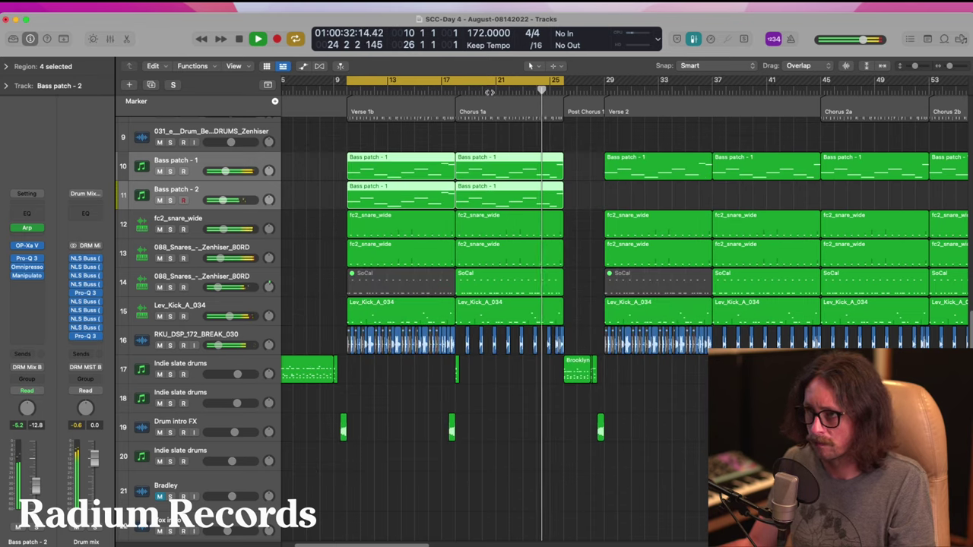
- Turn off cycle playback and route the output of the track 4 Bass patch - 1 to Bus 11 (Drum Mix Buss)
{"action": "key", "text": "c"}
{"action": "left_click", "coordinate": [349, 203], "text": "ctrl+alt"}
{"action": "scroll", "coordinate": [354, 212], "scroll_direction": "up", "scroll_amount": 1}
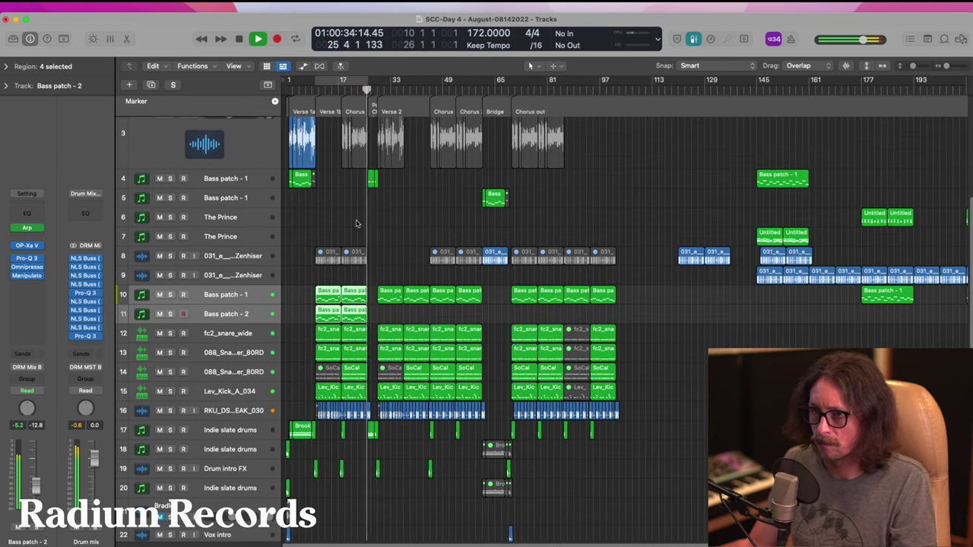
{"action": "left_click", "coordinate": [198, 178]}
{"action": "left_click", "coordinate": [28, 368]}
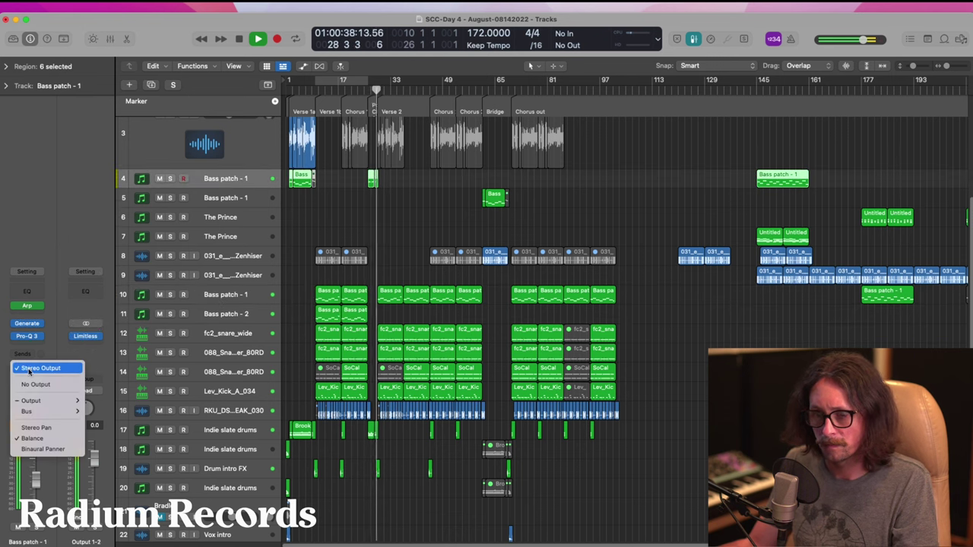
{"action": "mouse_move", "coordinate": [45, 412]}
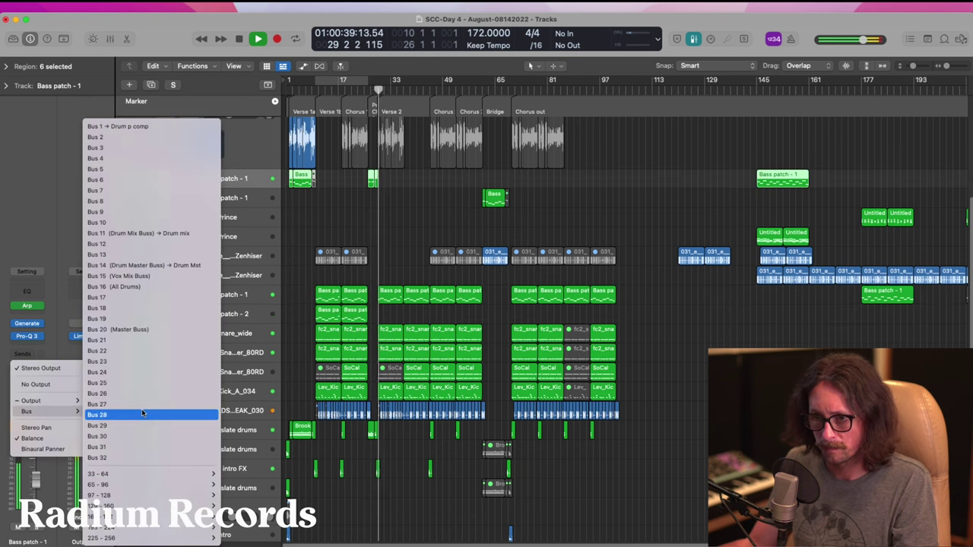
{"action": "left_click", "coordinate": [141, 233]}
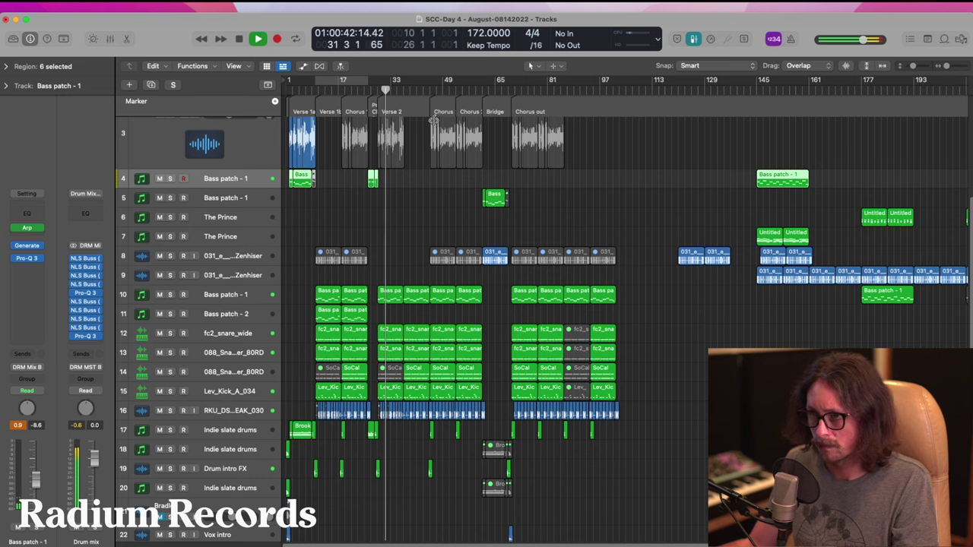
- Play from the song start and, in the Drum mix bus's last Pro-Q 3, ease the dip near 250 Hz and trim the boost near 1 kHz
{"action": "key", "text": "Return"}
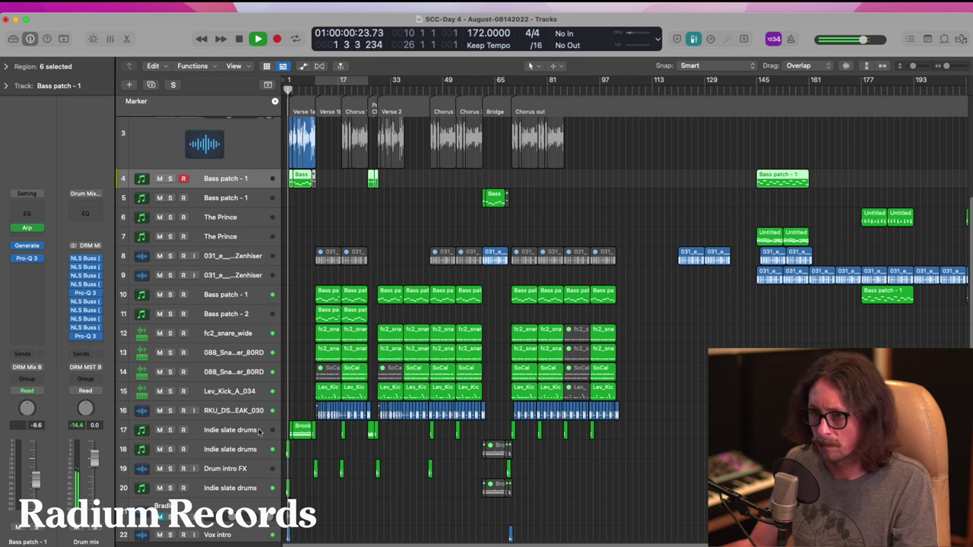
{"action": "left_click", "coordinate": [234, 432]}
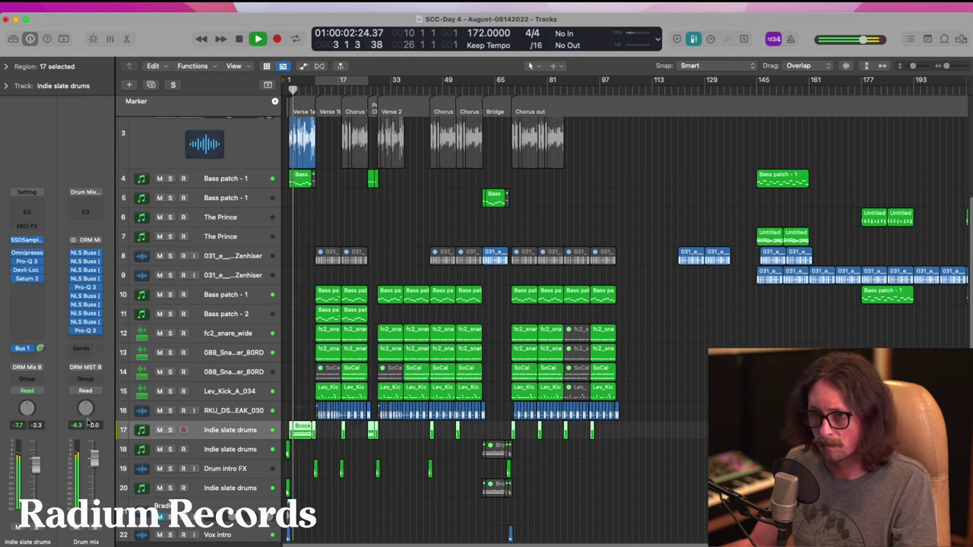
{"action": "left_click", "coordinate": [84, 333]}
{"action": "left_click_drag", "start_coordinate": [504, 312], "coordinate": [503, 308]}
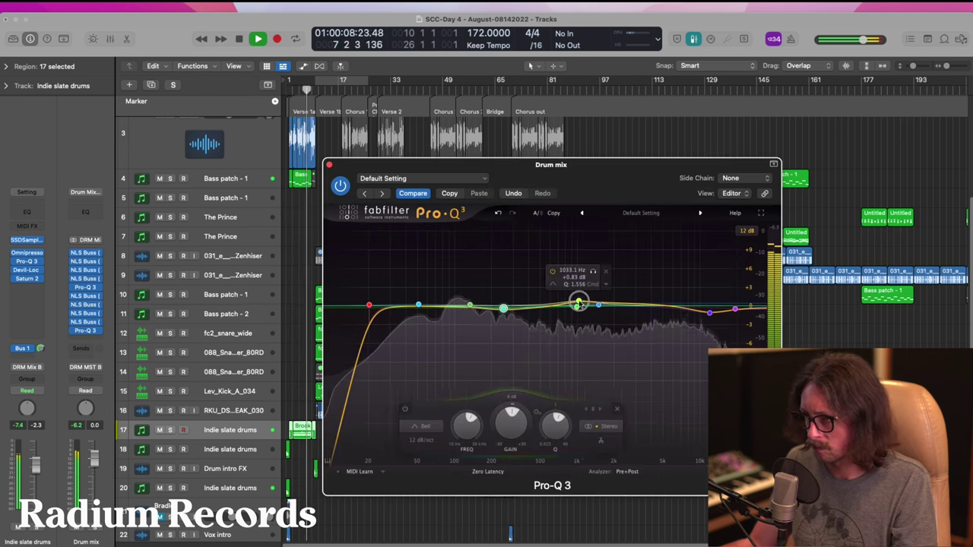
{"action": "left_click", "coordinate": [579, 305]}
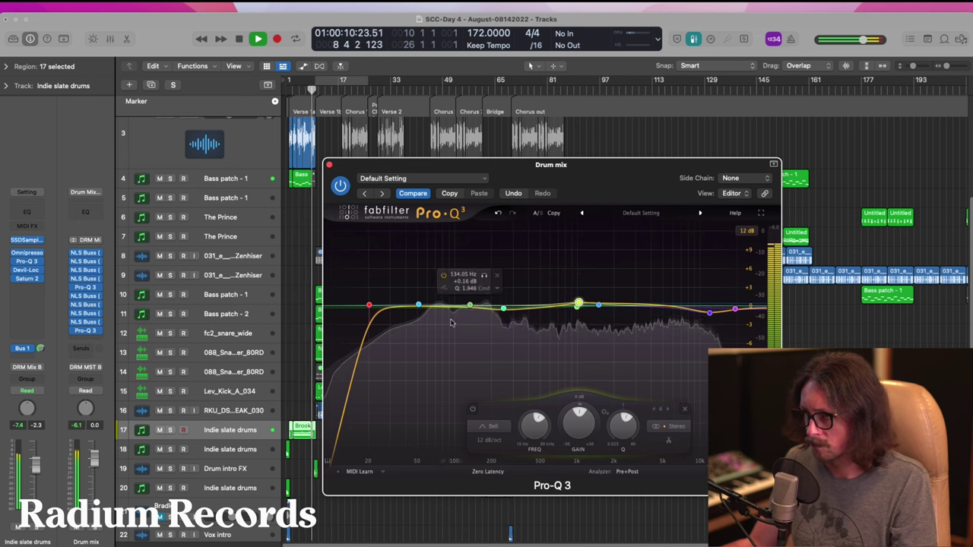
{"action": "left_click", "coordinate": [329, 165]}
{"action": "left_click", "coordinate": [84, 287]}
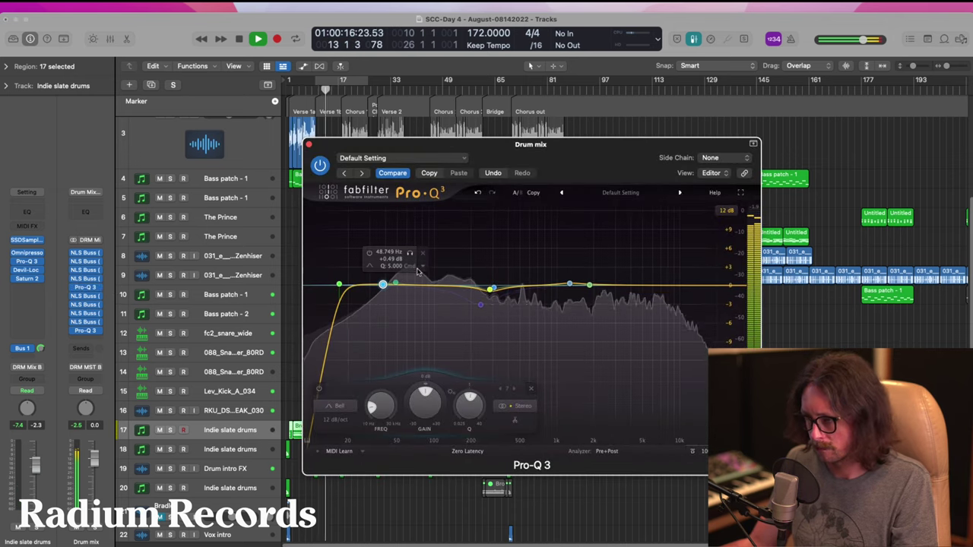
{"action": "left_click", "coordinate": [309, 145]}
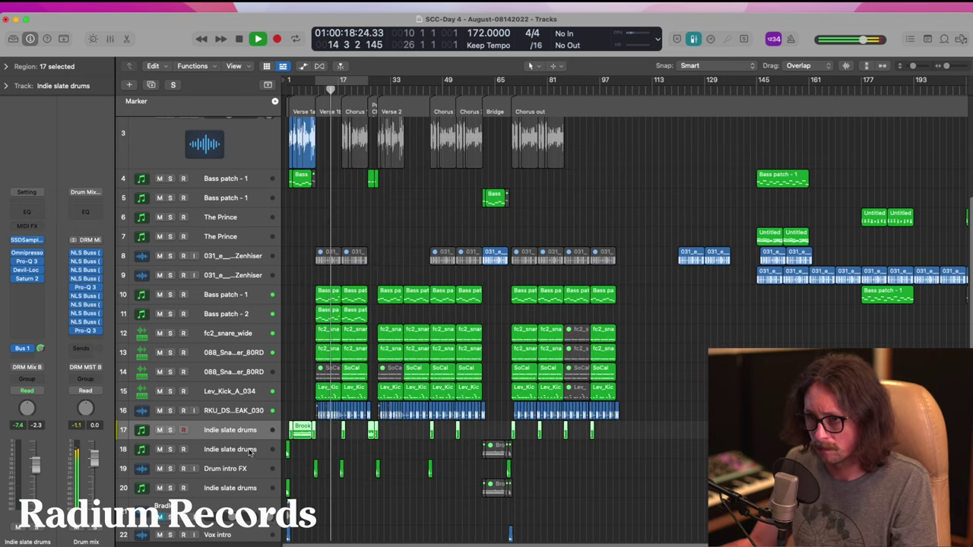
- Lower the Lev_Kick_A_034 track's volume slightly to about -7.2 dB
{"action": "scroll", "coordinate": [315, 335], "scroll_direction": "down", "scroll_amount": 3}
{"action": "left_click_drag", "start_coordinate": [305, 313], "coordinate": [429, 398]}
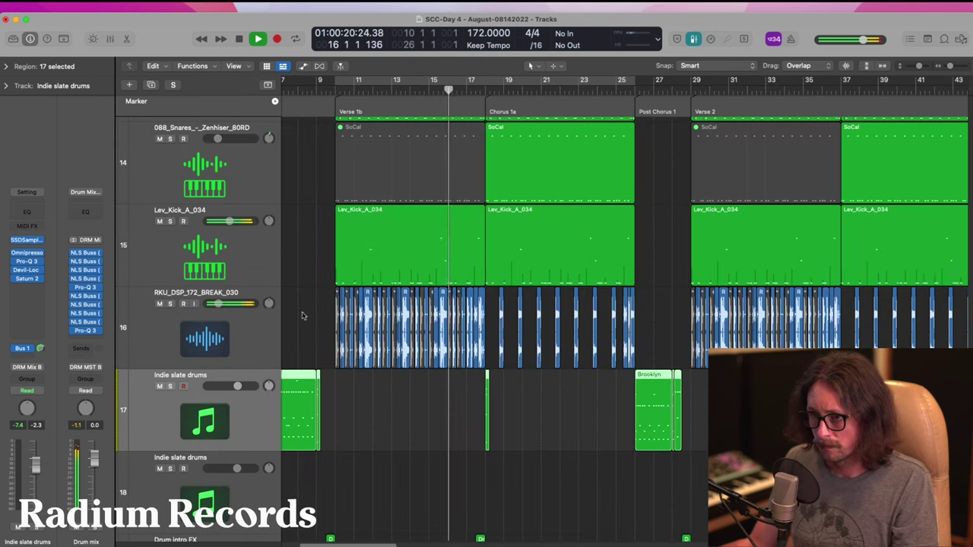
{"action": "left_click", "coordinate": [231, 221]}
{"action": "left_click_drag", "start_coordinate": [231, 221], "coordinate": [225, 222]}
- In the mixer, set the Drum Mst channel's RBass to about -15.0 intensity and -2.7 gain
{"action": "key", "text": "x"}
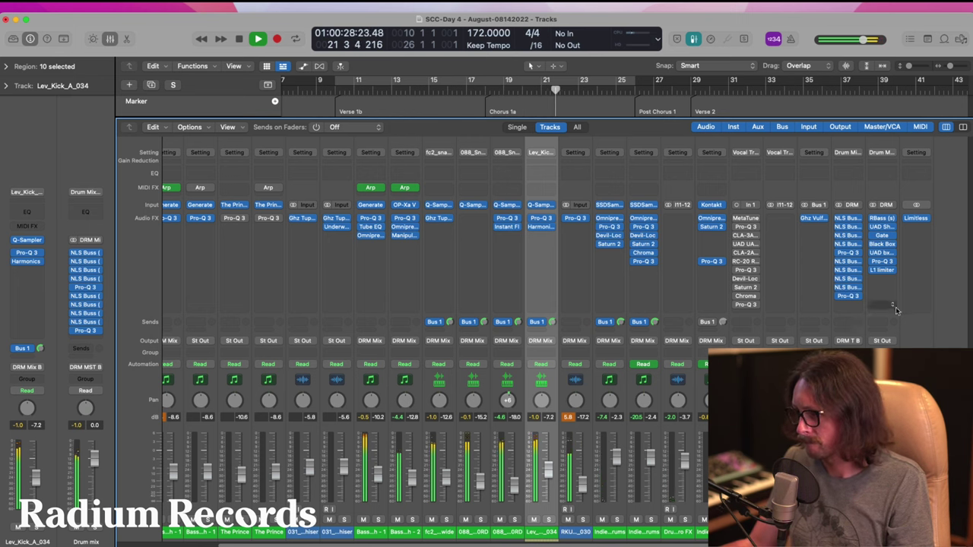
{"action": "left_click", "coordinate": [884, 219]}
{"action": "mouse_move", "coordinate": [402, 302]}
{"action": "left_mouse_down"}
{"action": "mouse_move", "coordinate": [401, 266]}
{"action": "mouse_move", "coordinate": [387, 346]}
{"action": "left_mouse_up"}
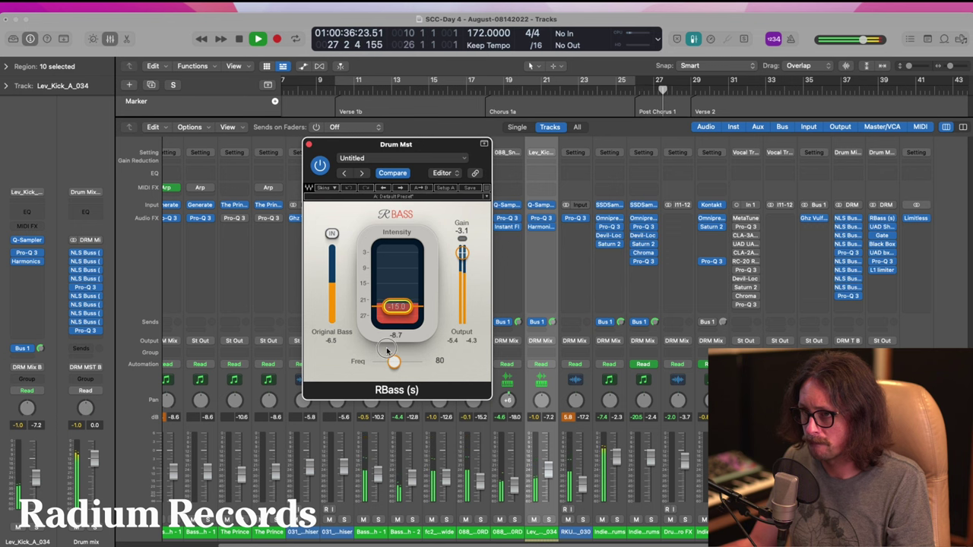
{"action": "left_click_drag", "start_coordinate": [462, 249], "coordinate": [462, 248]}
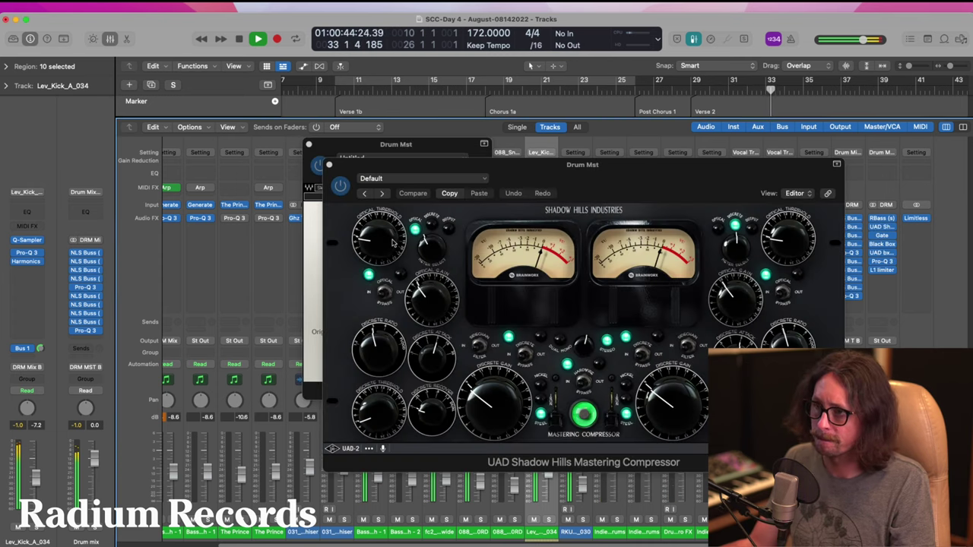
- On Drum Mst, adjust the Shadow Hills optical threshold and engage the Black Box HG-2 with air on and saturation at about 33%
{"action": "left_click_drag", "start_coordinate": [393, 242], "coordinate": [392, 236]}
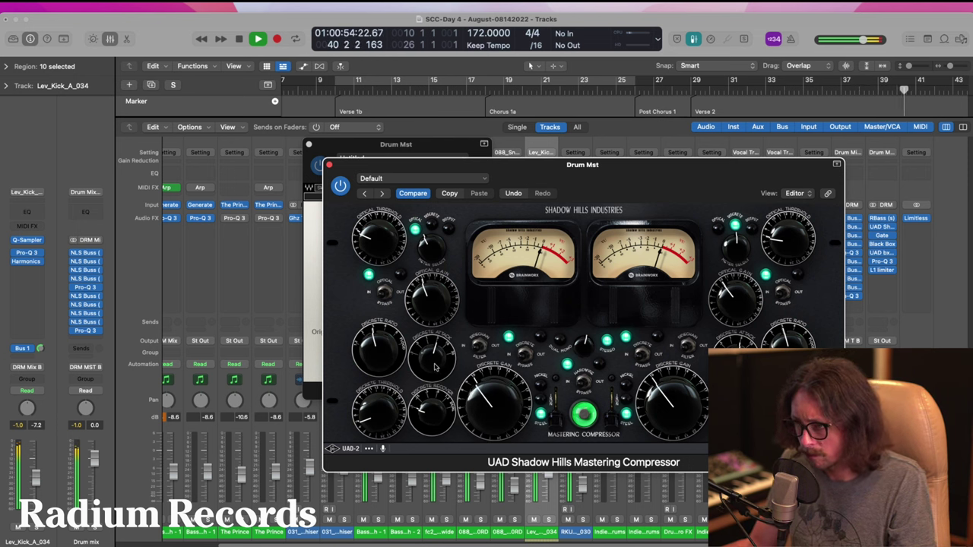
{"action": "left_click", "coordinate": [330, 165]}
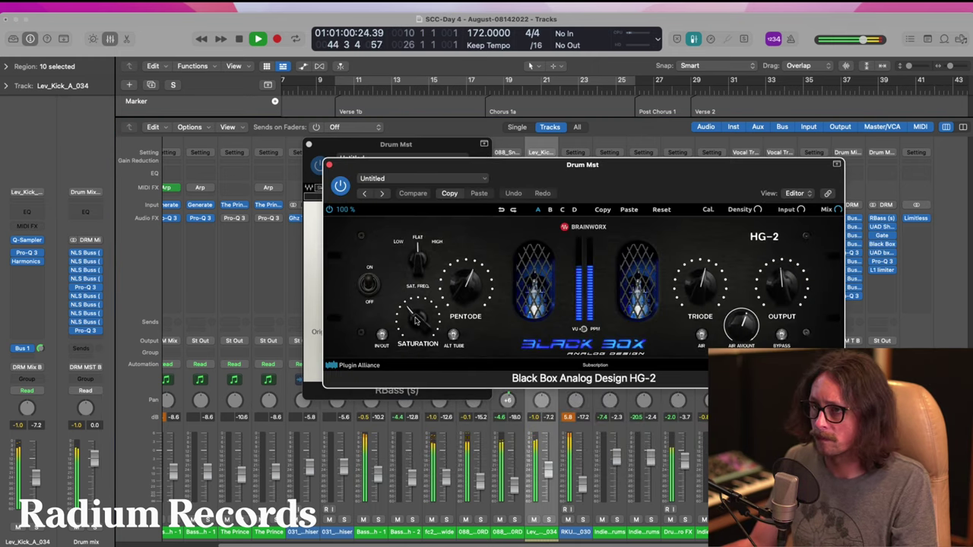
{"action": "left_click_drag", "start_coordinate": [415, 319], "coordinate": [416, 323]}
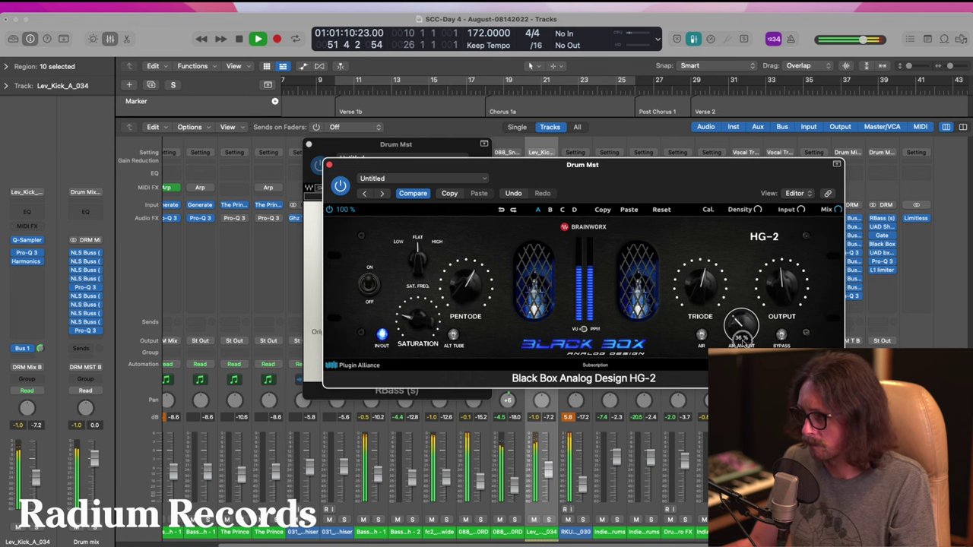
{"action": "key", "text": "Return"}
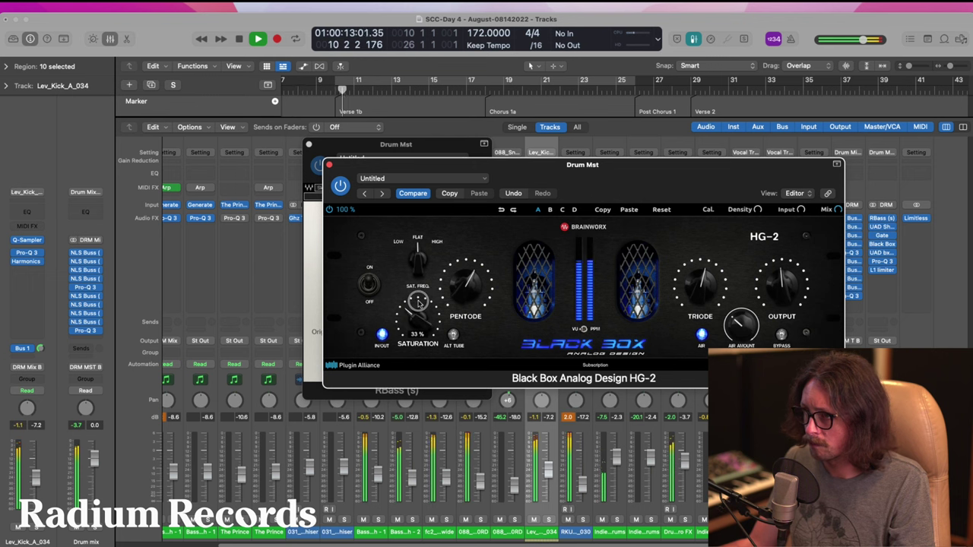
{"action": "left_click", "coordinate": [330, 165]}
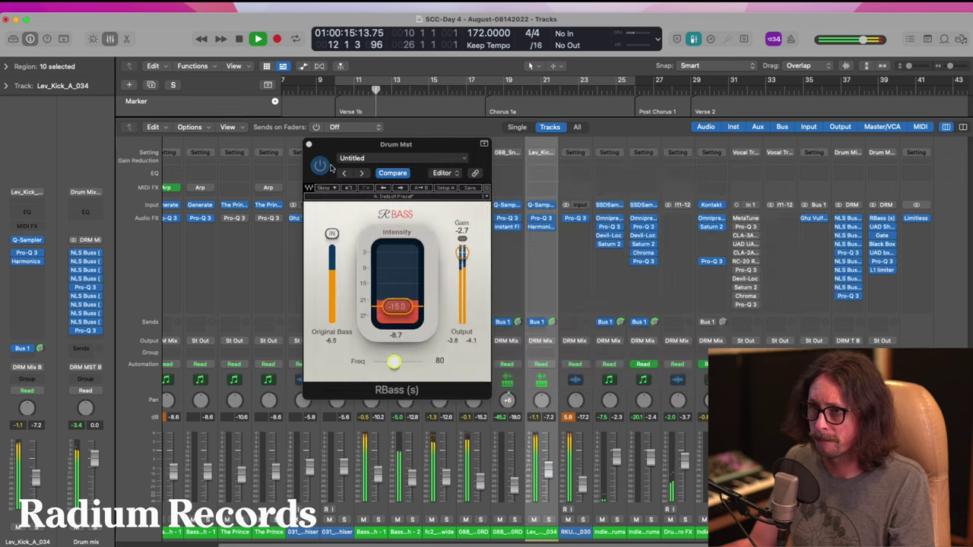
- In Drum Mst's Pro-Q 3, raise the band near 500 Hz into a small boost and place a slight dip near 100 Hz
{"action": "left_click", "coordinate": [885, 253]}
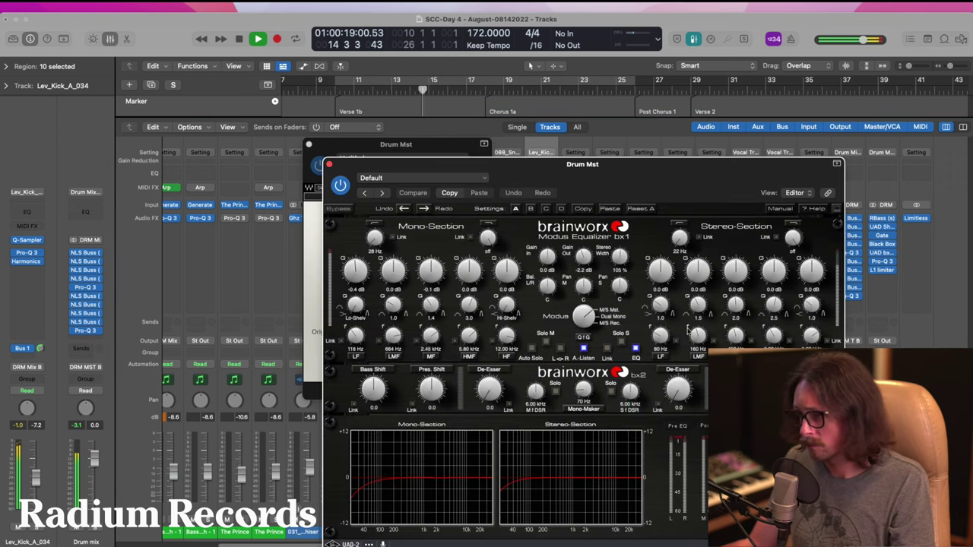
{"action": "left_click", "coordinate": [328, 164]}
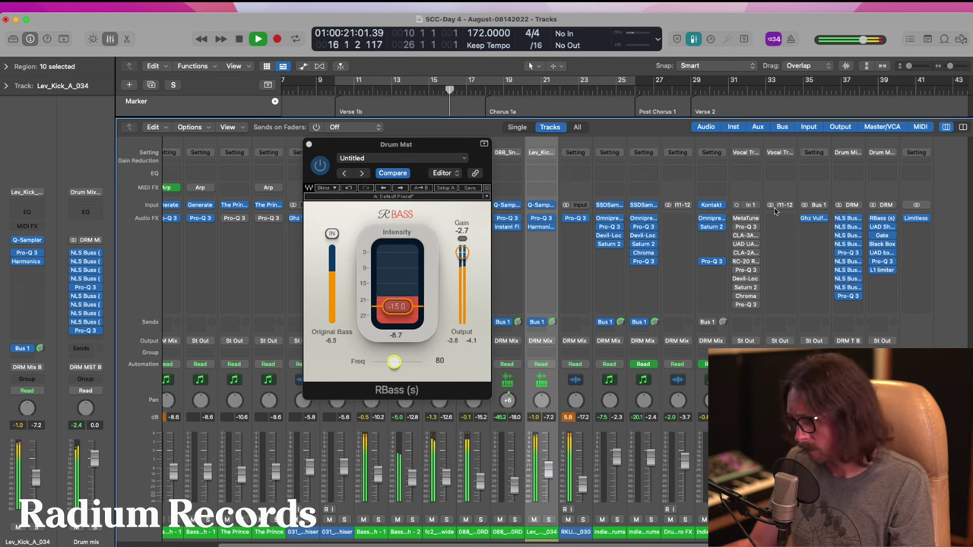
{"action": "left_click", "coordinate": [882, 262]}
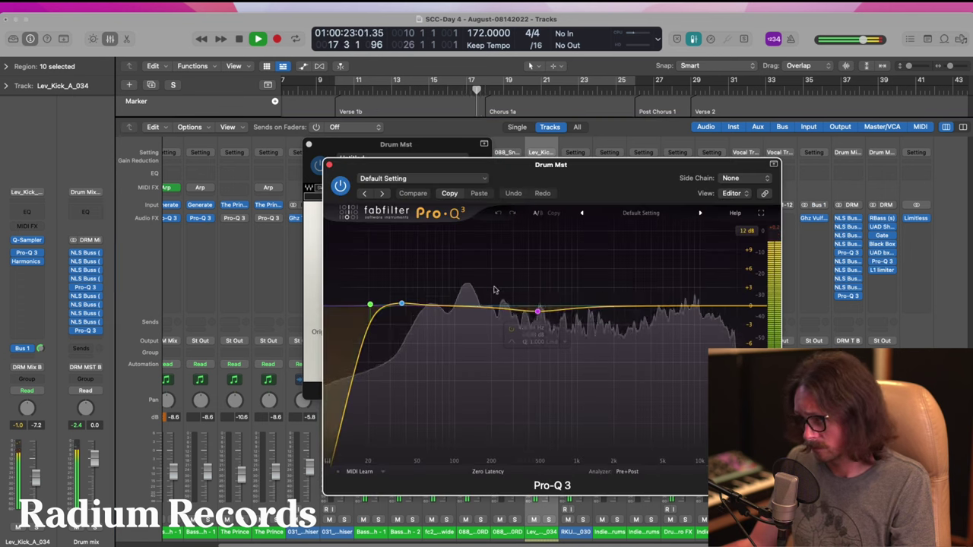
{"action": "mouse_move", "coordinate": [538, 310]}
{"action": "left_mouse_down"}
{"action": "mouse_move", "coordinate": [549, 297]}
{"action": "mouse_move", "coordinate": [539, 299]}
{"action": "left_mouse_up"}
{"action": "left_click_drag", "start_coordinate": [477, 305], "coordinate": [453, 308]}
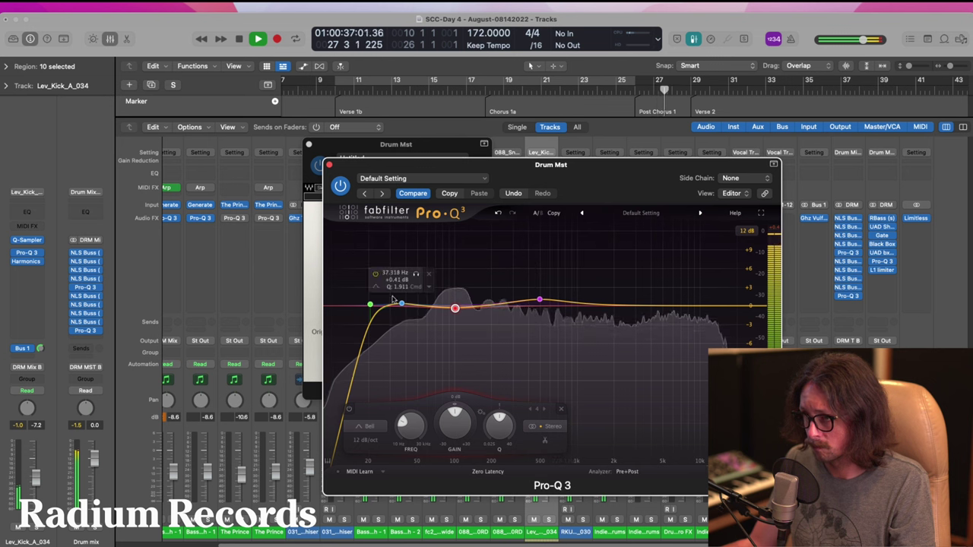
- Set the low cut of Drum Mst's Pro-Q 3 to 30 dB/oct at about 18.8 Hz, and close the open plug-in windows
{"action": "left_click", "coordinate": [370, 305]}
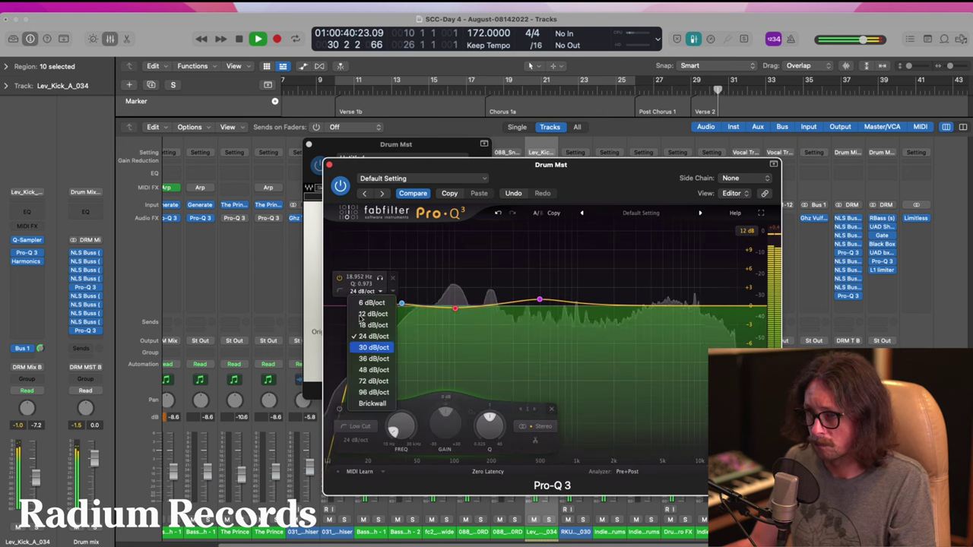
{"action": "left_click", "coordinate": [371, 348]}
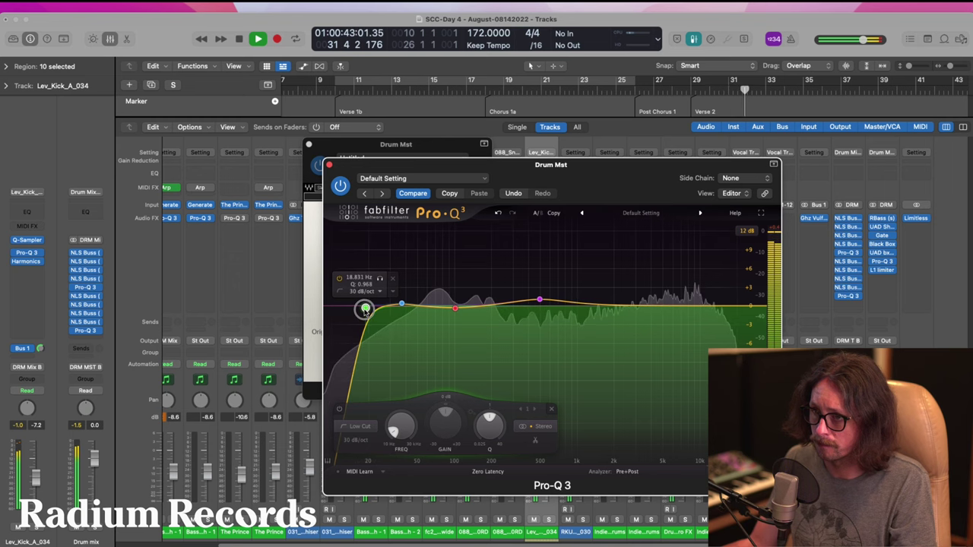
{"action": "left_click", "coordinate": [329, 164]}
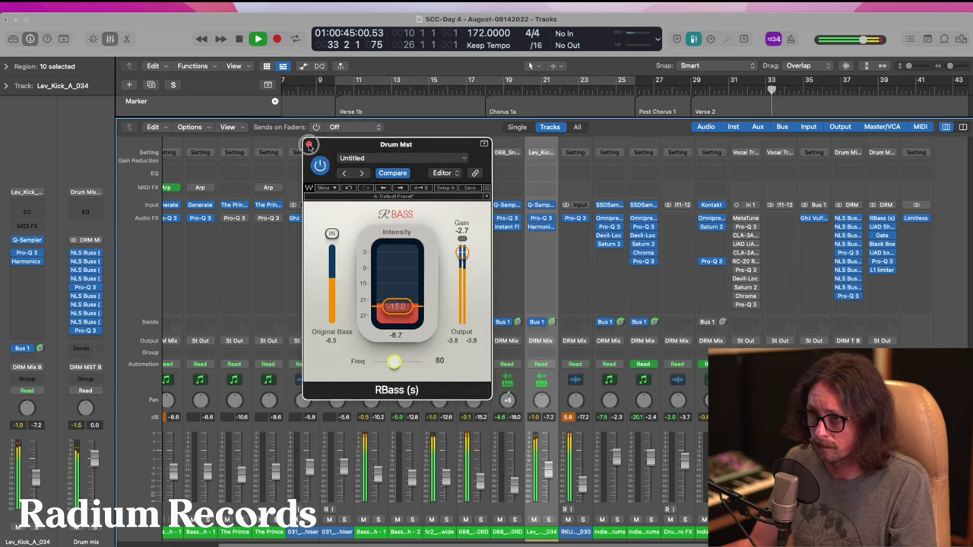
{"action": "left_click", "coordinate": [309, 144]}
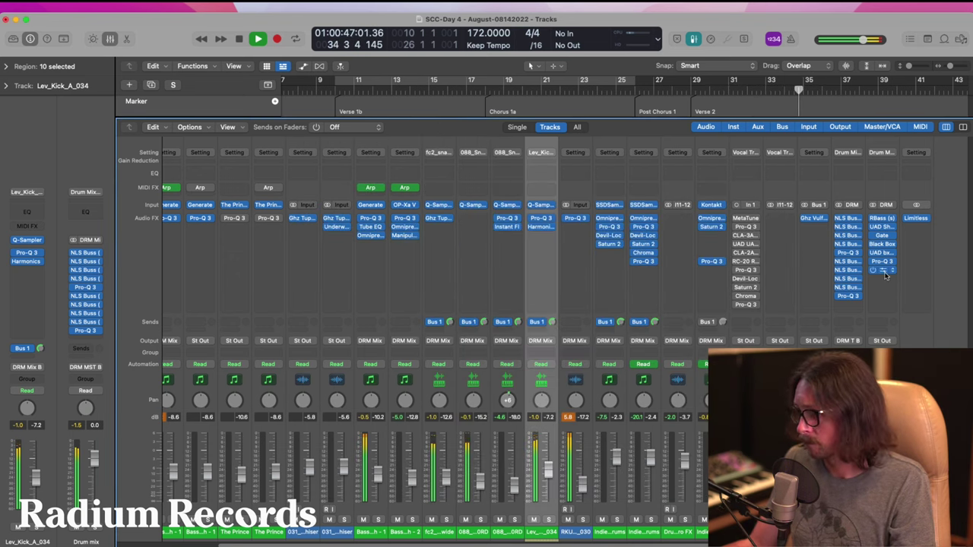
- Set the out ceiling of Drum Mst's L1 limiter to about -0.2 dB and return to the arrangement
{"action": "left_click_drag", "start_coordinate": [412, 238], "coordinate": [417, 238]}
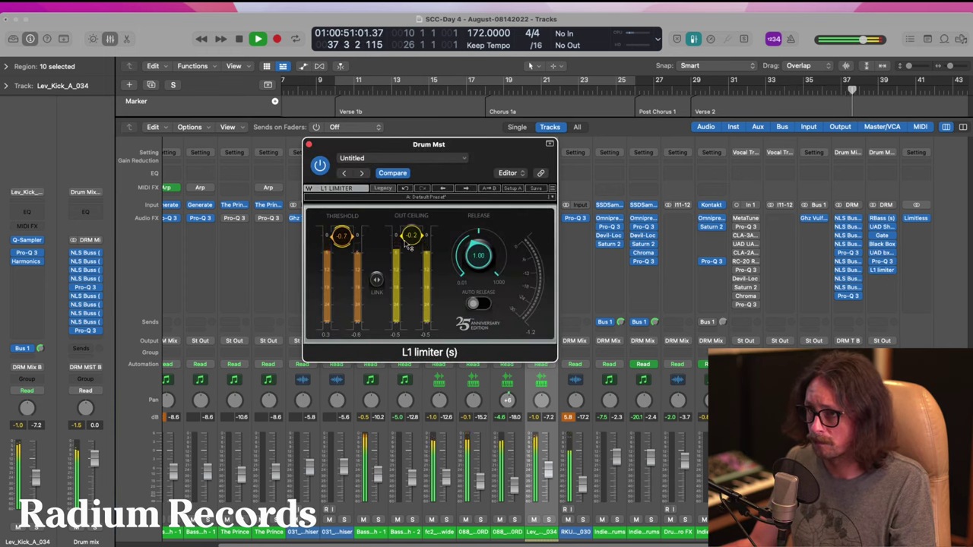
{"action": "left_click", "coordinate": [309, 145]}
{"action": "key", "text": "x"}
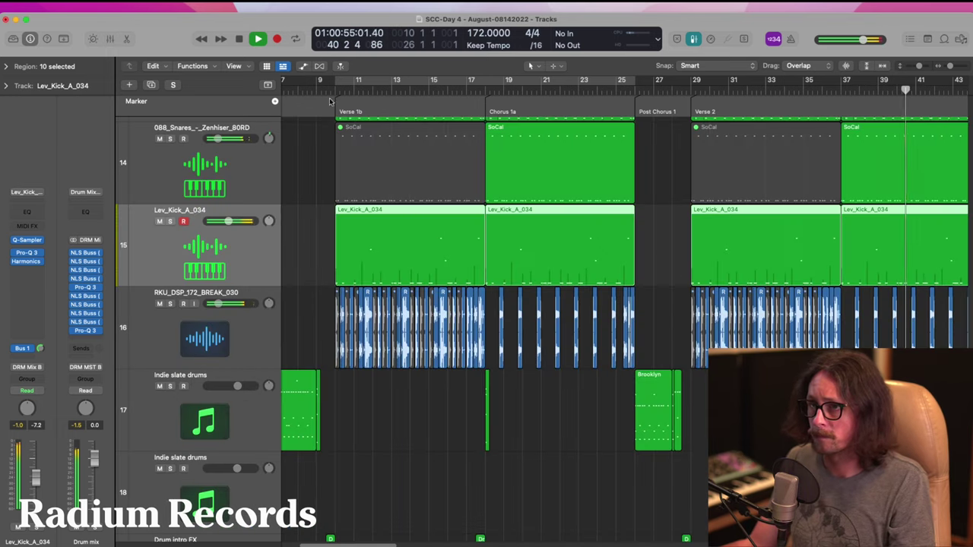
- Turn cycle playback back on over Verse 1b and Chorus 1a and restart playback from bar 10 with the whole arrangement in view
{"action": "left_click", "coordinate": [353, 78]}
{"action": "key", "text": "space"}
{"action": "key", "text": "space"}
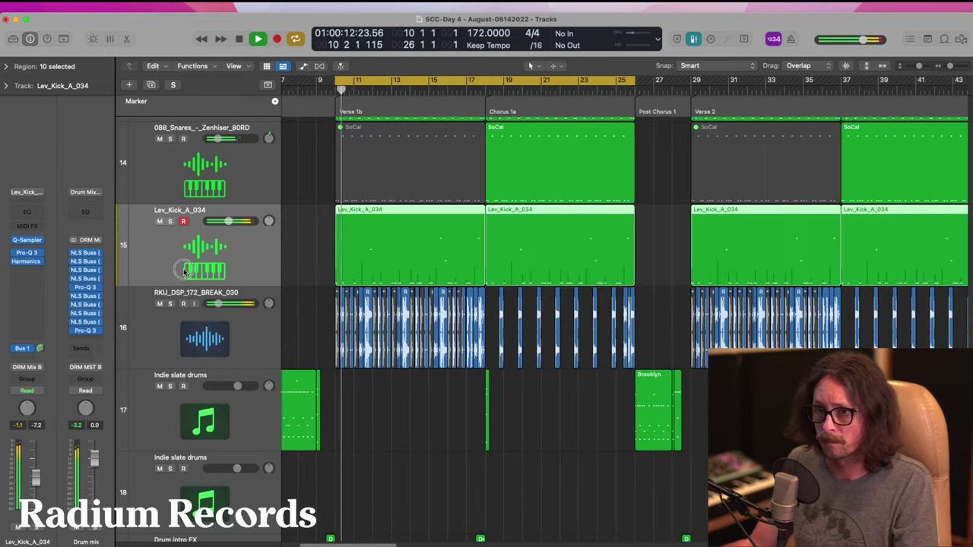
{"action": "left_click", "coordinate": [183, 267]}
{"action": "left_click", "coordinate": [390, 226], "text": "ctrl+alt"}
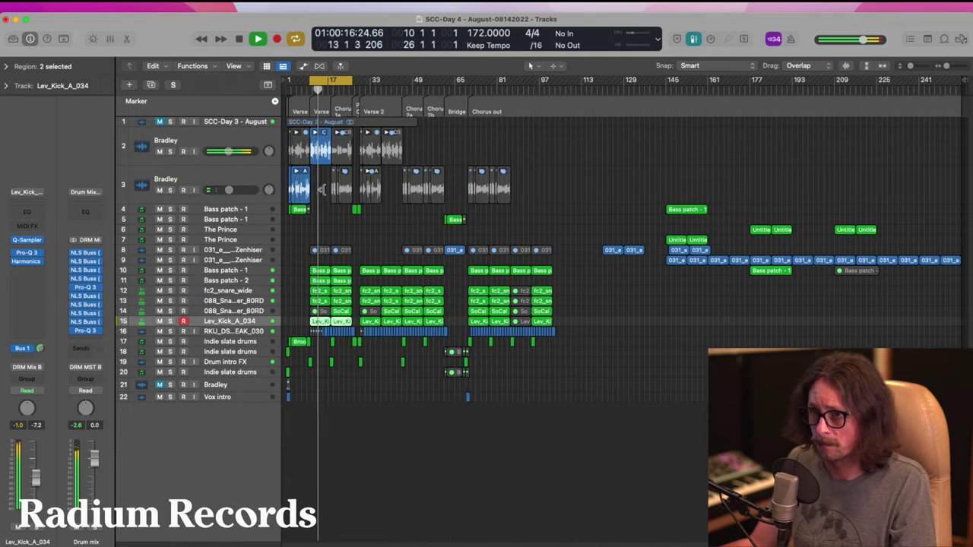
- Unmute the Chorus 1a vocal regions on track 3 and turn cycle playback off
{"action": "left_click", "coordinate": [345, 189], "text": "shift"}
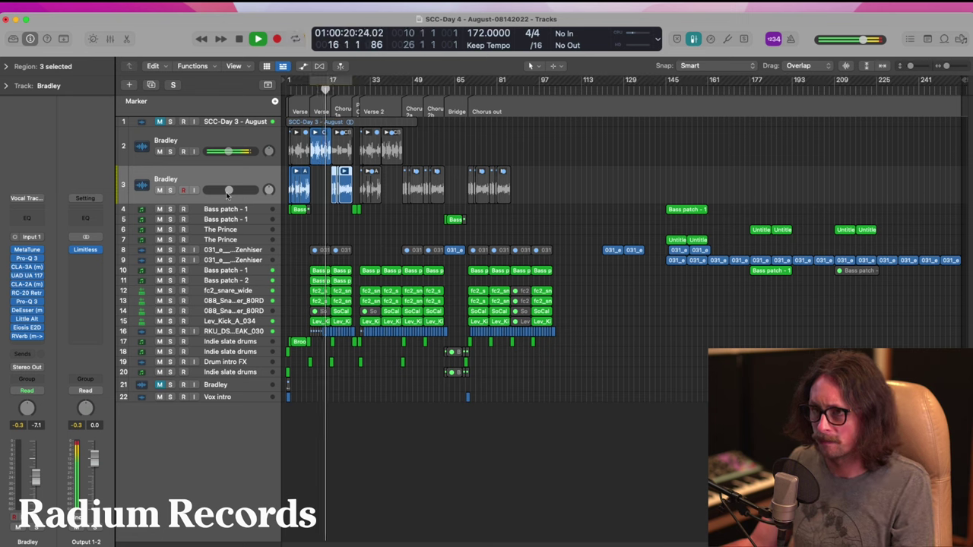
- Set the release of the Limitless limiter on Output 1-2 to about 94.95 ms and close the plug-in
{"action": "left_click", "coordinate": [213, 146]}
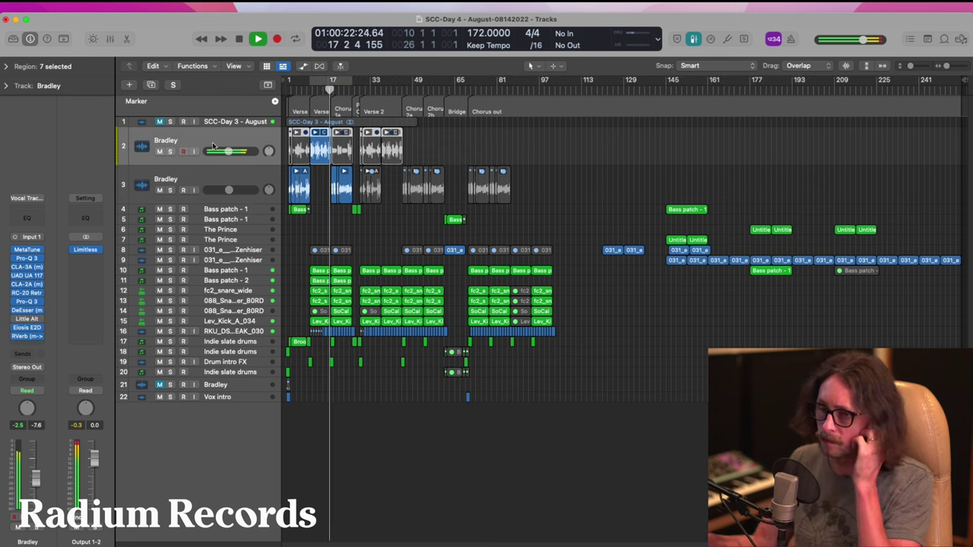
{"action": "left_click", "coordinate": [86, 252]}
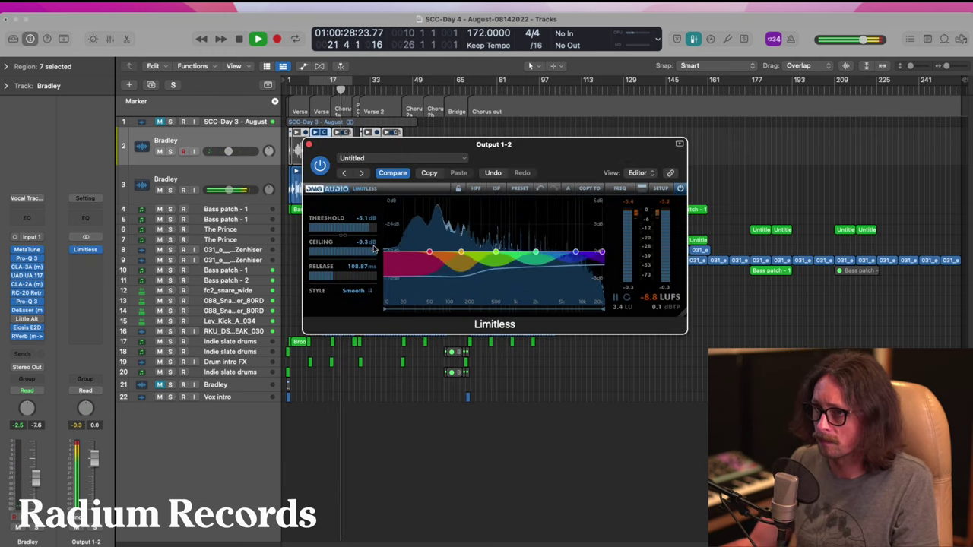
{"action": "left_click_drag", "start_coordinate": [333, 276], "coordinate": [330, 277]}
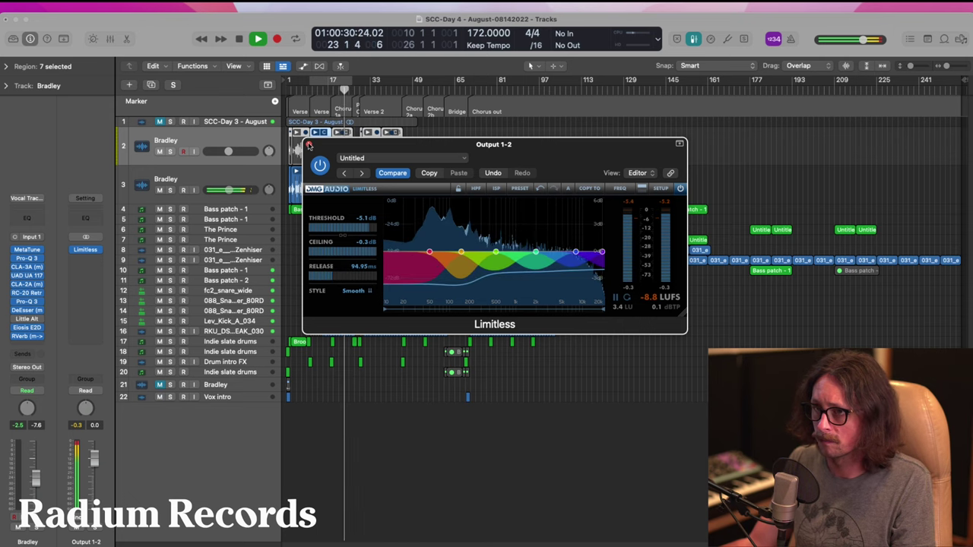
{"action": "left_click", "coordinate": [308, 146]}
{"action": "left_click", "coordinate": [238, 168]}
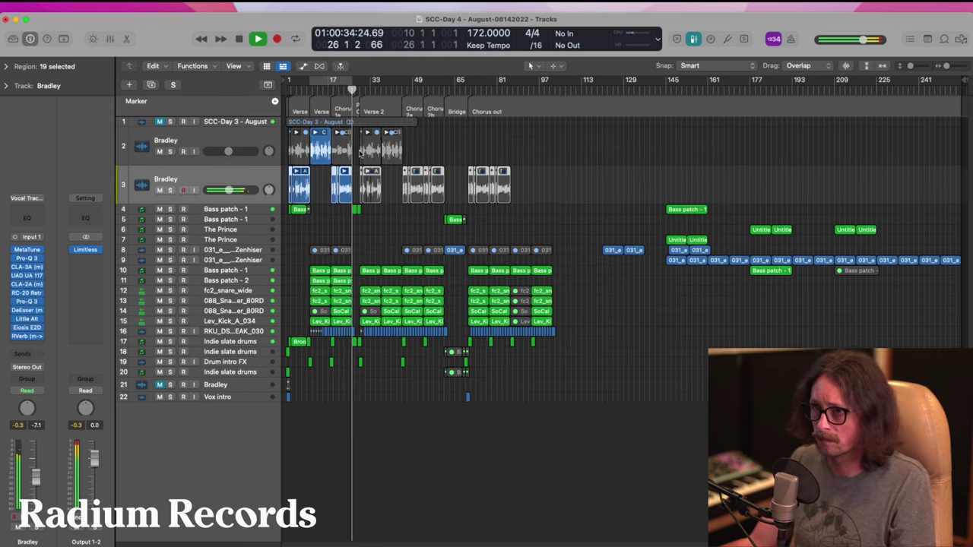
{"action": "left_click", "coordinate": [253, 211]}
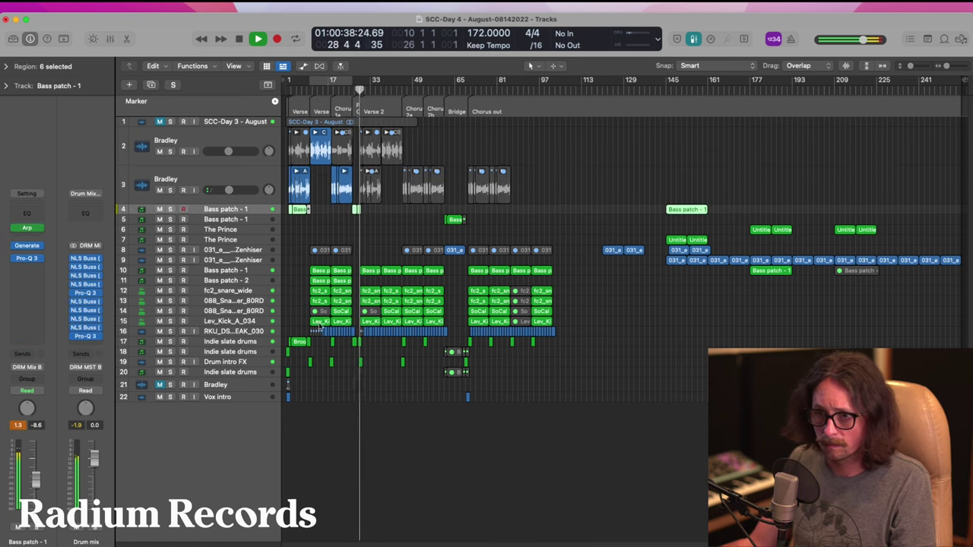
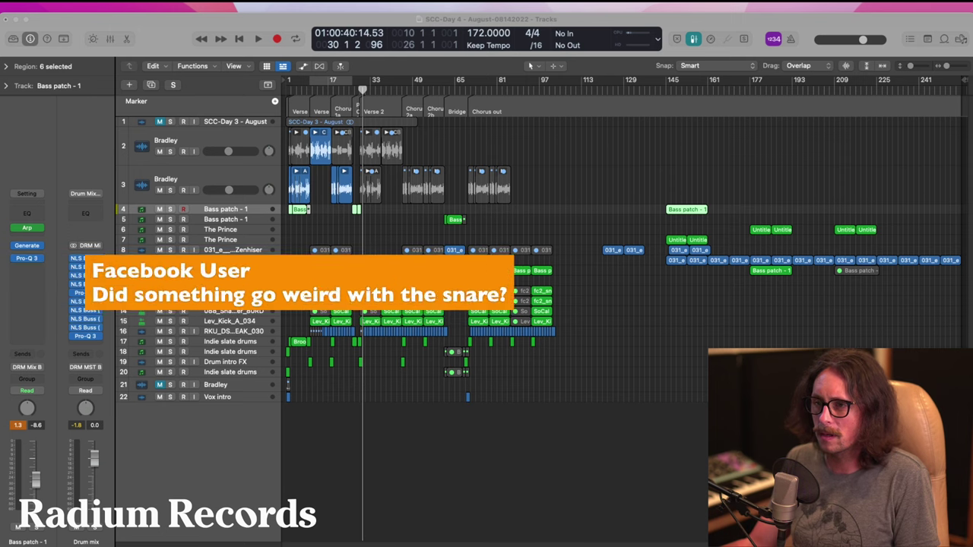
- Play from bar 10 and listen to the fc2_snare_wide track in solo
{"action": "left_click", "coordinate": [184, 28]}
{"action": "left_click", "coordinate": [310, 82]}
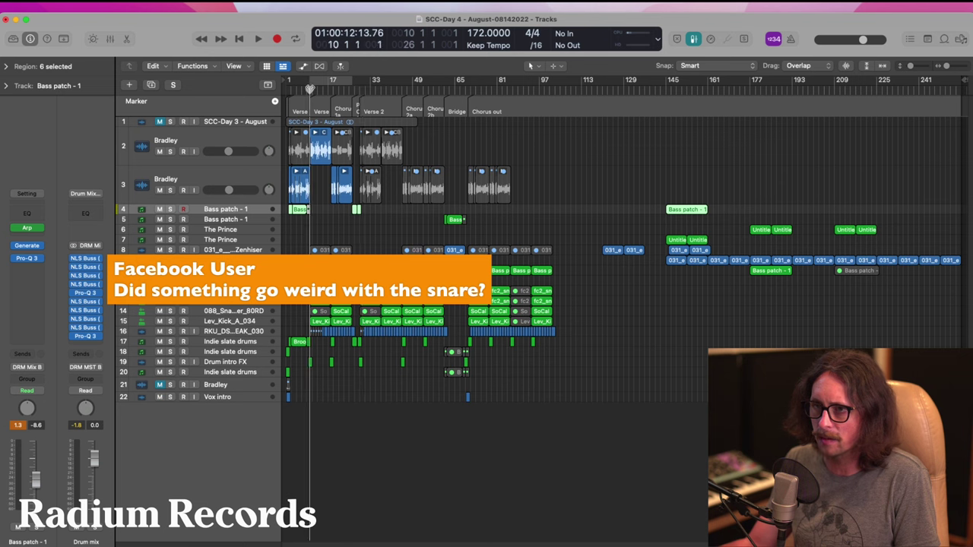
{"action": "key", "text": "space"}
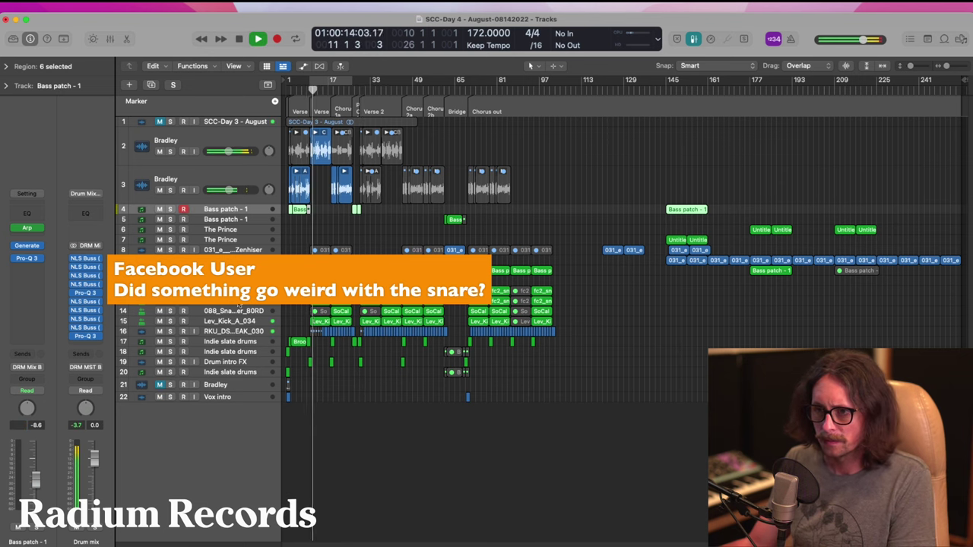
{"action": "left_click", "coordinate": [233, 301]}
{"action": "left_click", "coordinate": [233, 291]}
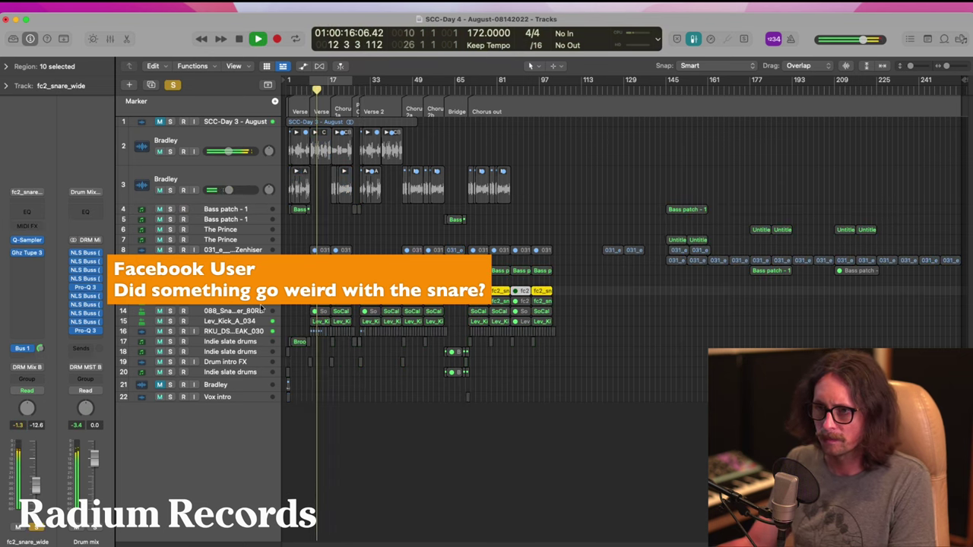
{"action": "key", "text": "space"}
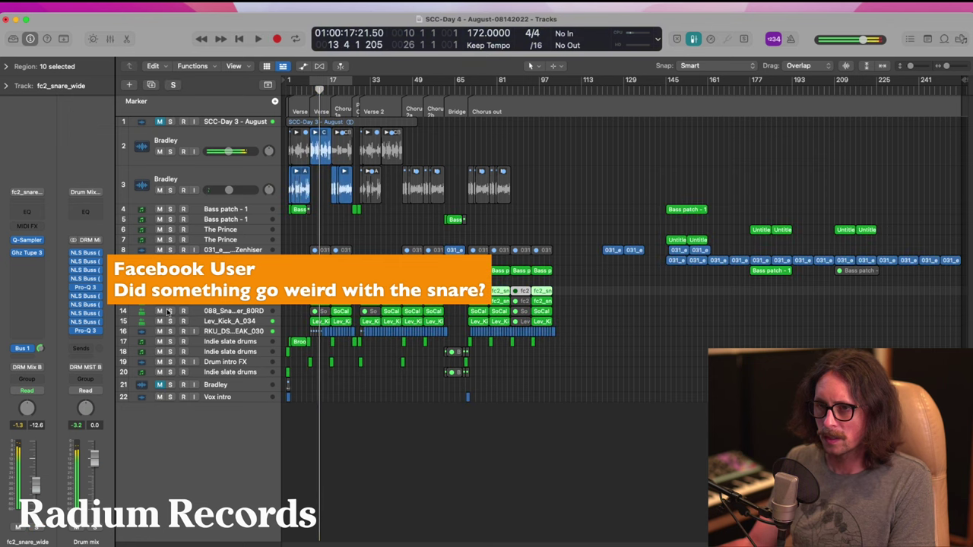
- Solo the 088_Snares track on track 13, raise its level to about -10.6 dB, and clear the solo
{"action": "key", "text": "ctrl+s"}
{"action": "key", "text": "space"}
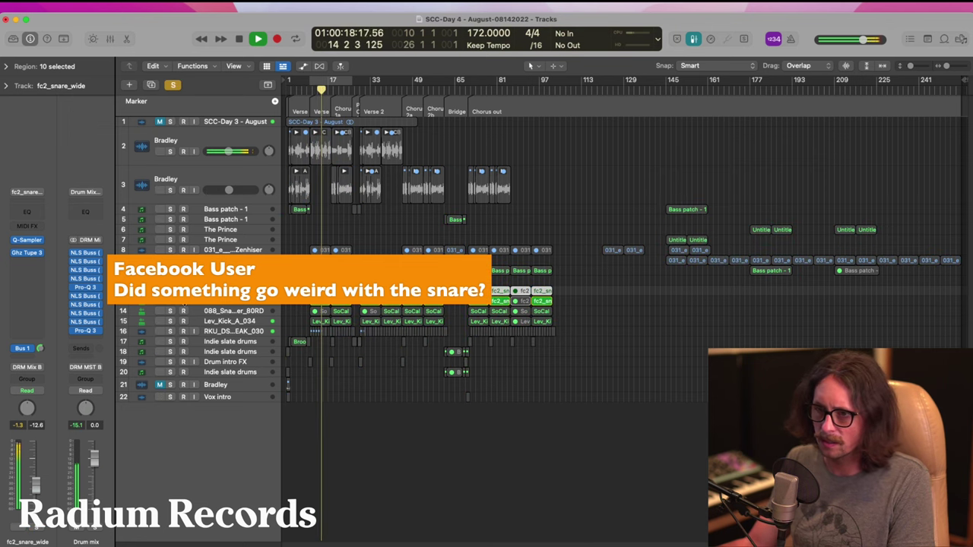
{"action": "left_click", "coordinate": [231, 307]}
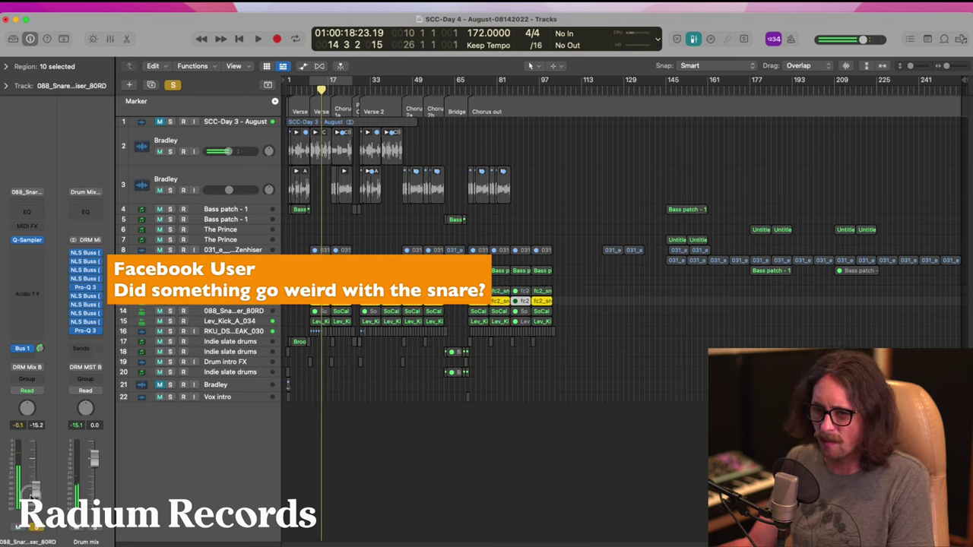
{"action": "key", "text": "space"}
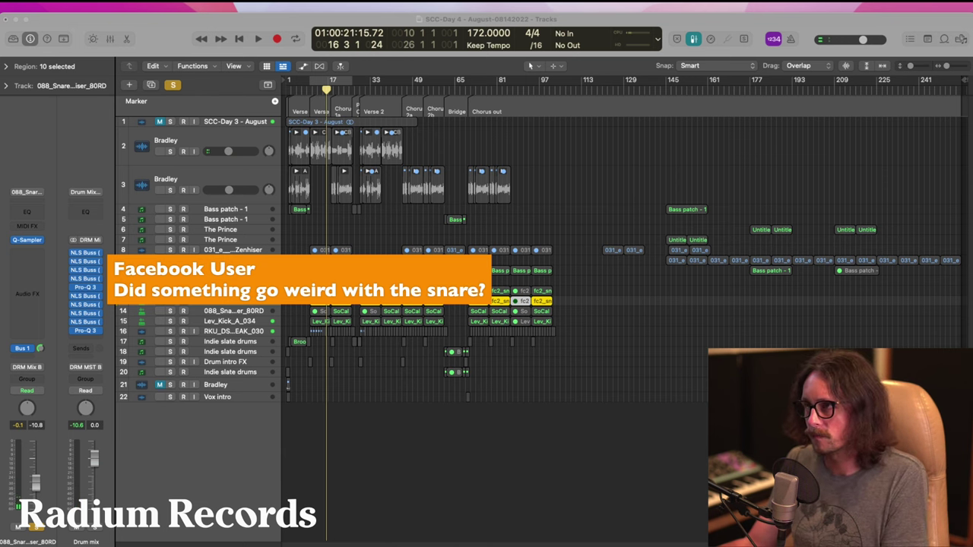
{"action": "key", "text": "s"}
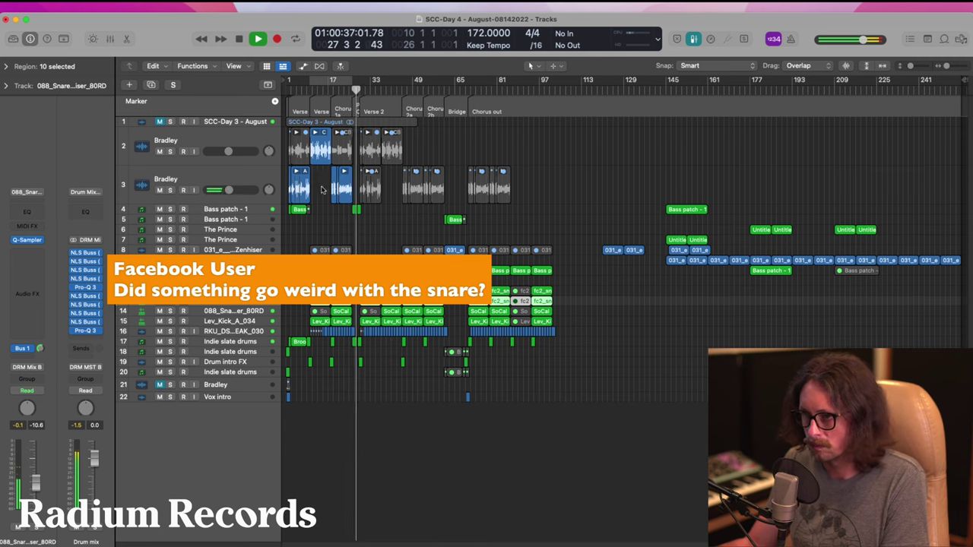
- Lower the Drum intro FX track's volume slightly, select the RKU_DSP_172_BREAK_030 track and stop playback
{"action": "left_click_drag", "start_coordinate": [342, 307], "coordinate": [414, 389]}
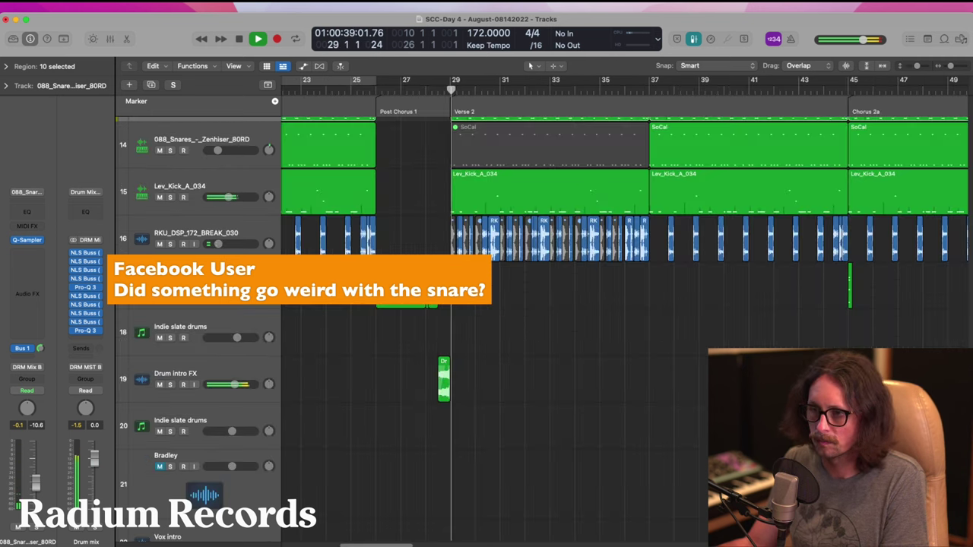
{"action": "left_click_drag", "start_coordinate": [236, 384], "coordinate": [230, 385]}
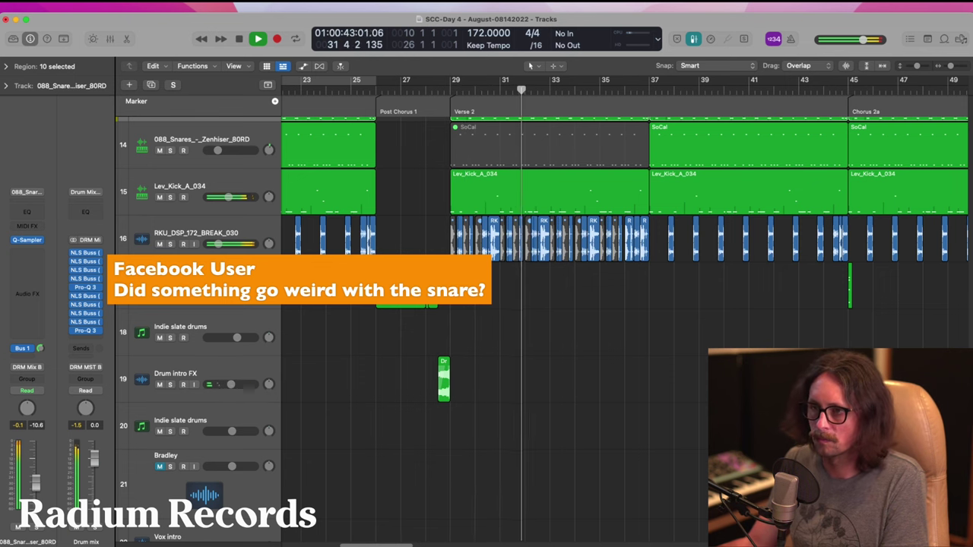
{"action": "left_click", "coordinate": [329, 342], "text": "ctrl+alt"}
{"action": "left_click_drag", "start_coordinate": [343, 304], "coordinate": [487, 408]}
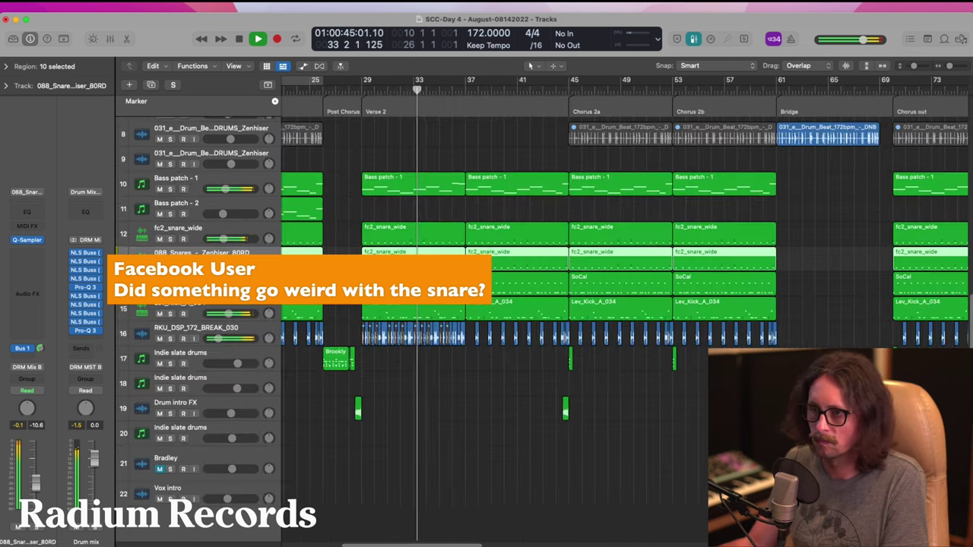
{"action": "left_click", "coordinate": [218, 339]}
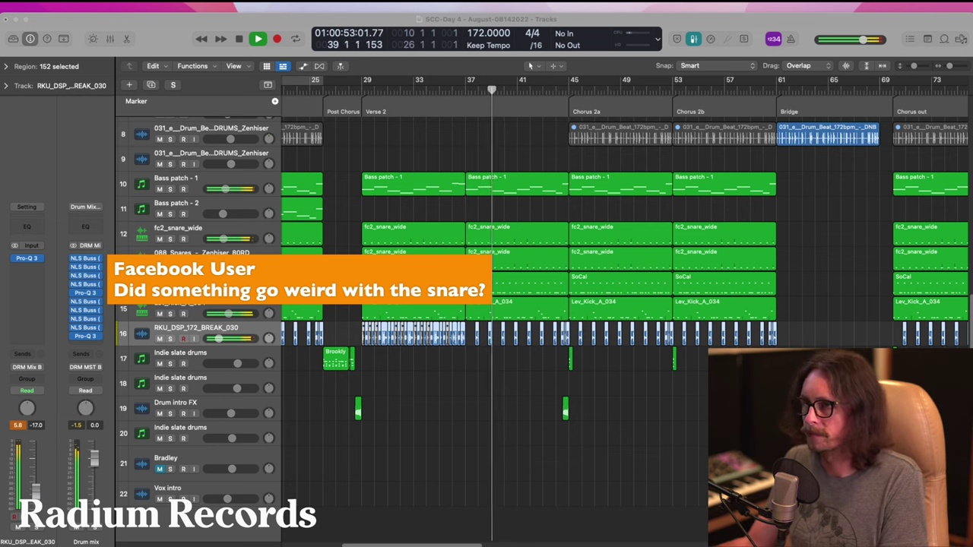
{"action": "key", "text": "space"}
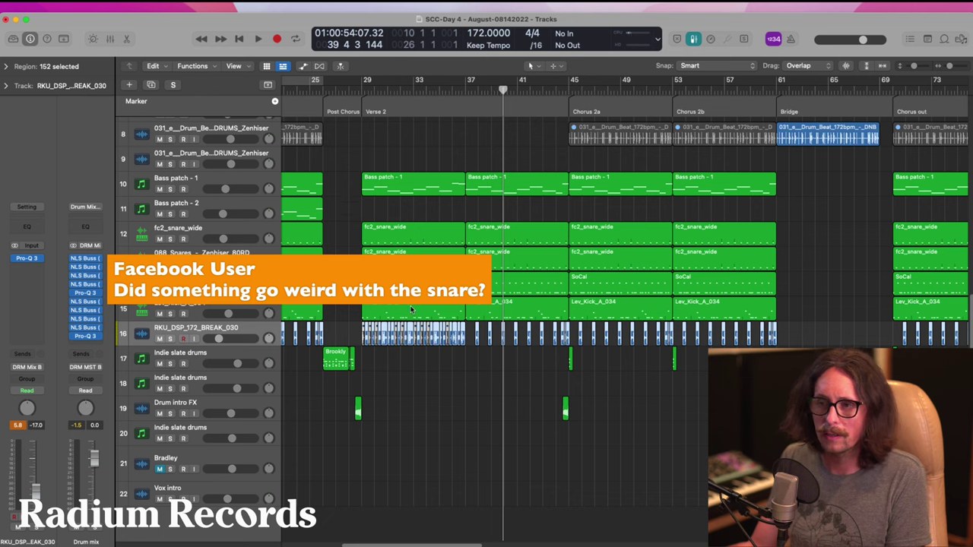
- Turn cycle playback on and extend the cycle range to run from bar 1 to bar 29
{"action": "scroll", "coordinate": [411, 310], "scroll_direction": "up", "scroll_amount": 10}
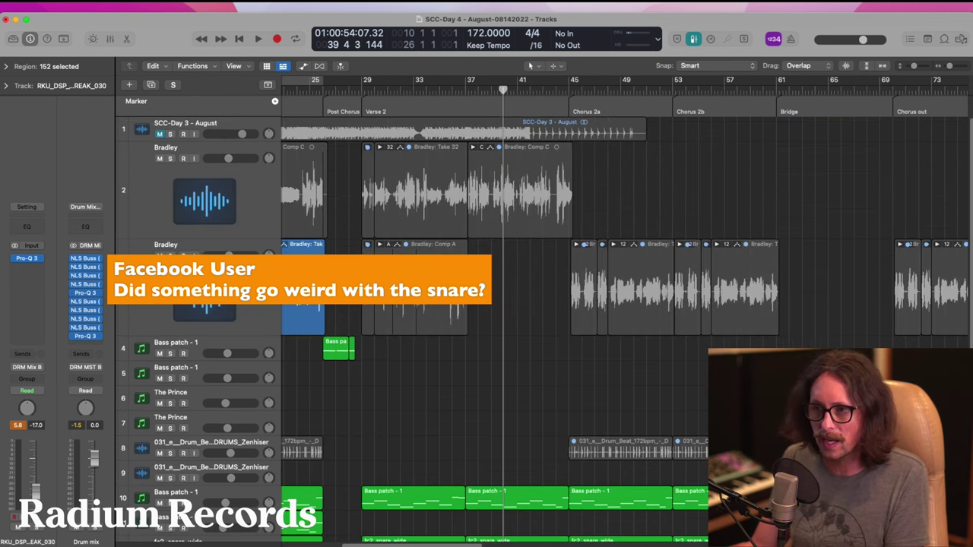
{"action": "scroll", "coordinate": [411, 309], "scroll_direction": "down", "scroll_amount": 3}
{"action": "scroll", "coordinate": [505, 312], "scroll_direction": "left", "scroll_amount": 5}
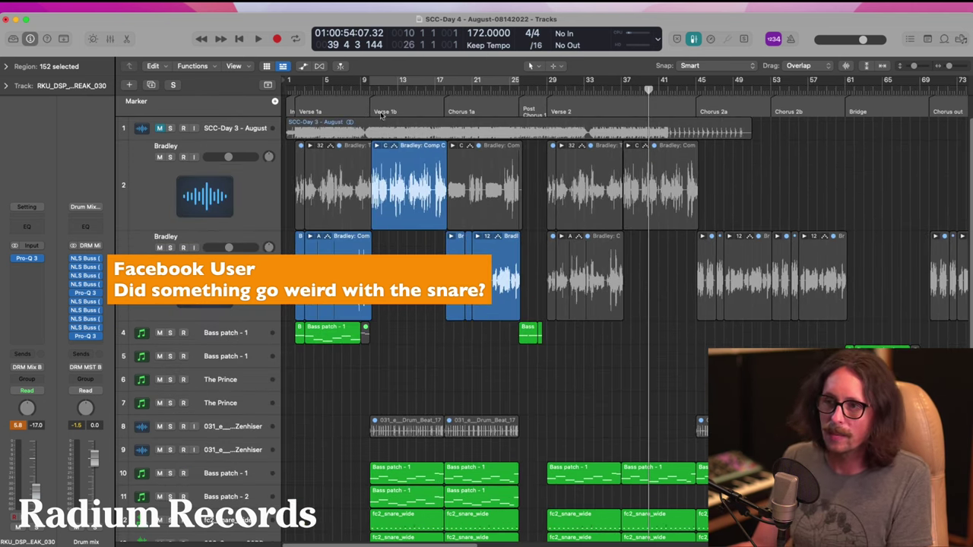
{"action": "left_click", "coordinate": [374, 81]}
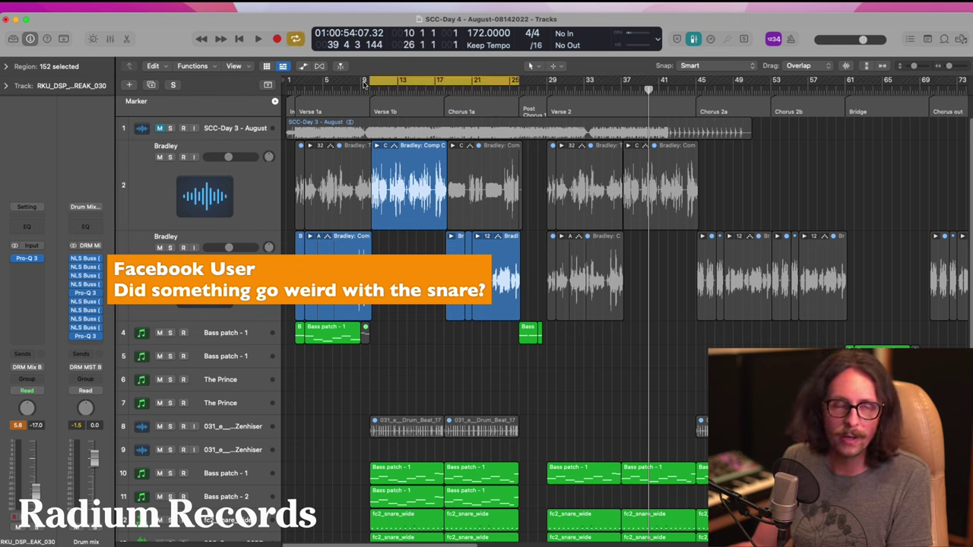
{"action": "left_click_drag", "start_coordinate": [371, 81], "coordinate": [288, 84]}
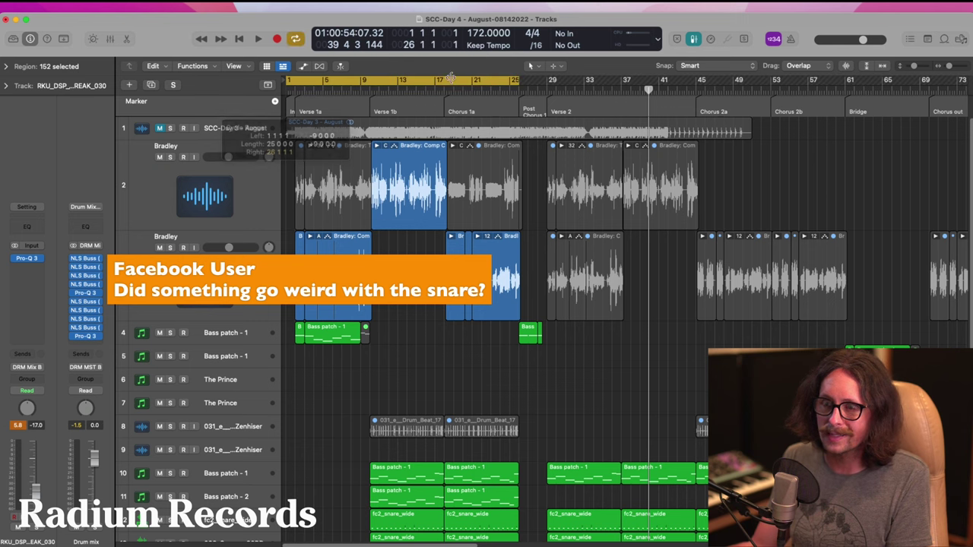
{"action": "left_click_drag", "start_coordinate": [515, 82], "coordinate": [546, 81]}
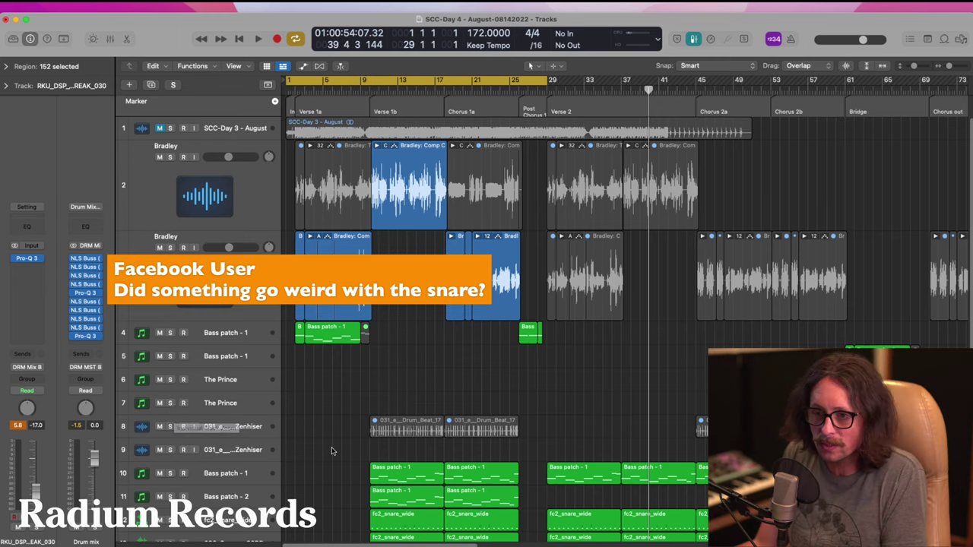
- While playing from just before Verse 1b, set Bass patch - 2 to about -6.4 dB and track 10's Bass patch - 1 to -11.8 dB
{"action": "scroll", "coordinate": [342, 329], "scroll_direction": "down", "scroll_amount": 5}
{"action": "left_click", "coordinate": [366, 90]}
{"action": "key", "text": "space"}
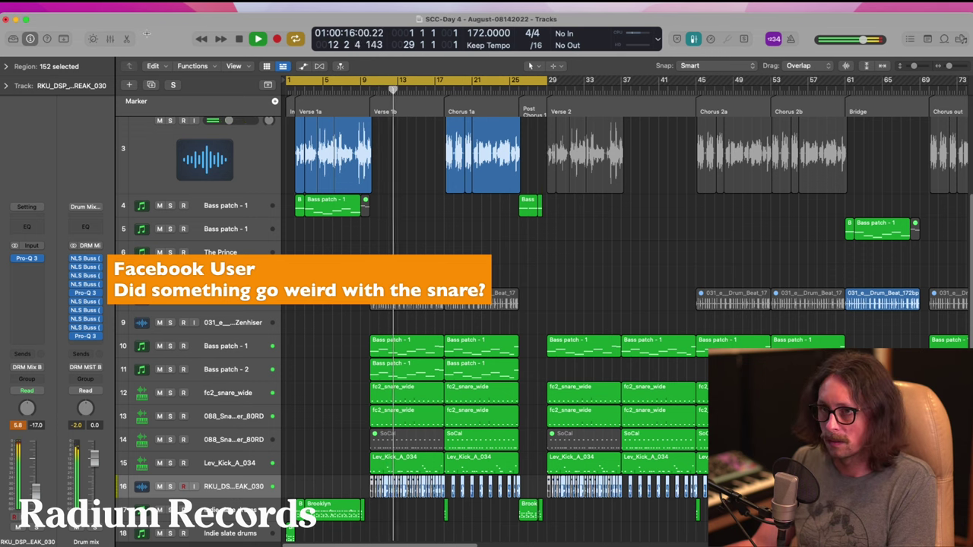
{"action": "left_click", "coordinate": [197, 355]}
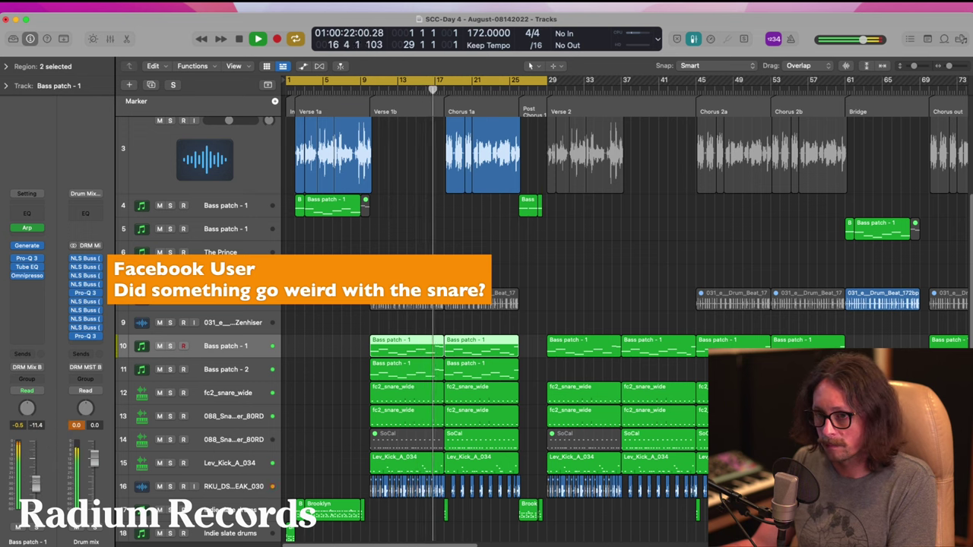
{"action": "key", "text": "Down"}
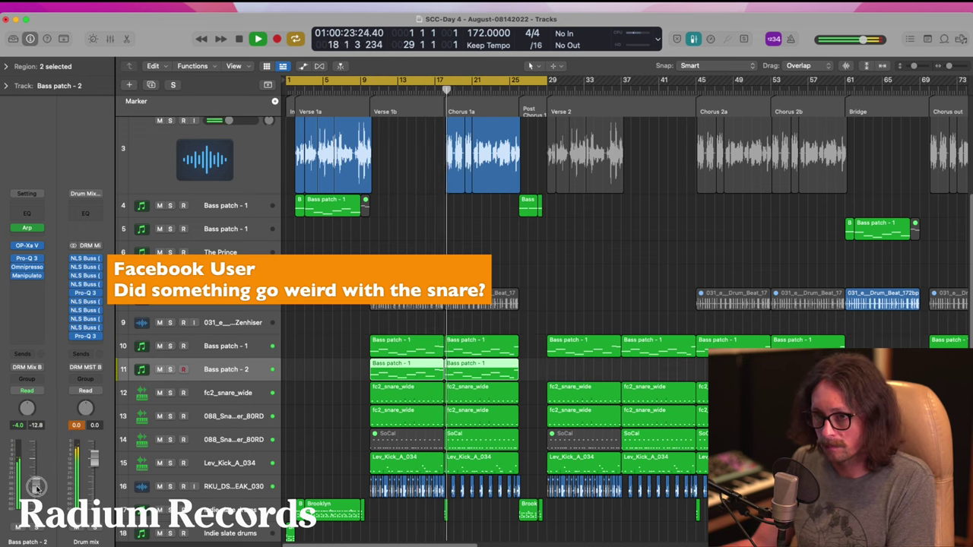
{"action": "left_click_drag", "start_coordinate": [36, 488], "coordinate": [42, 470]}
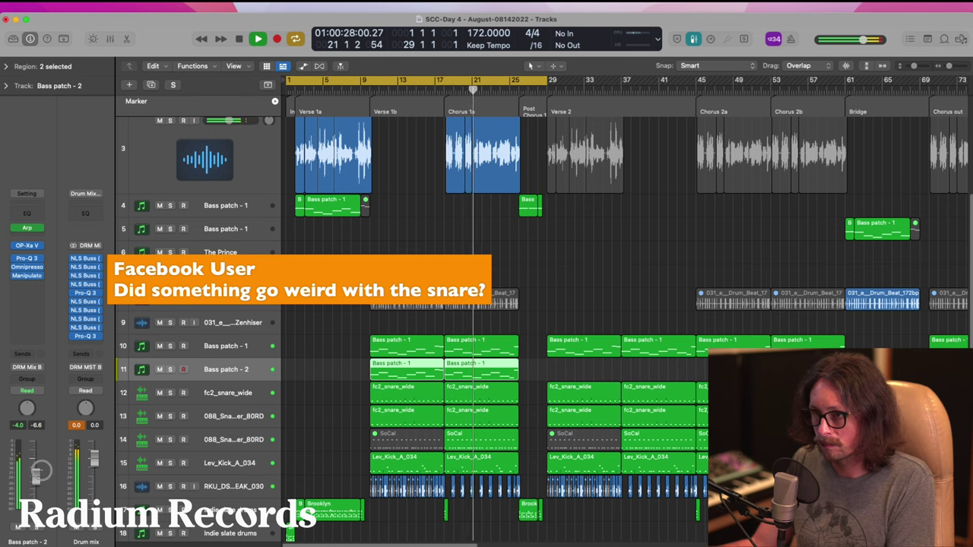
{"action": "left_click", "coordinate": [262, 346]}
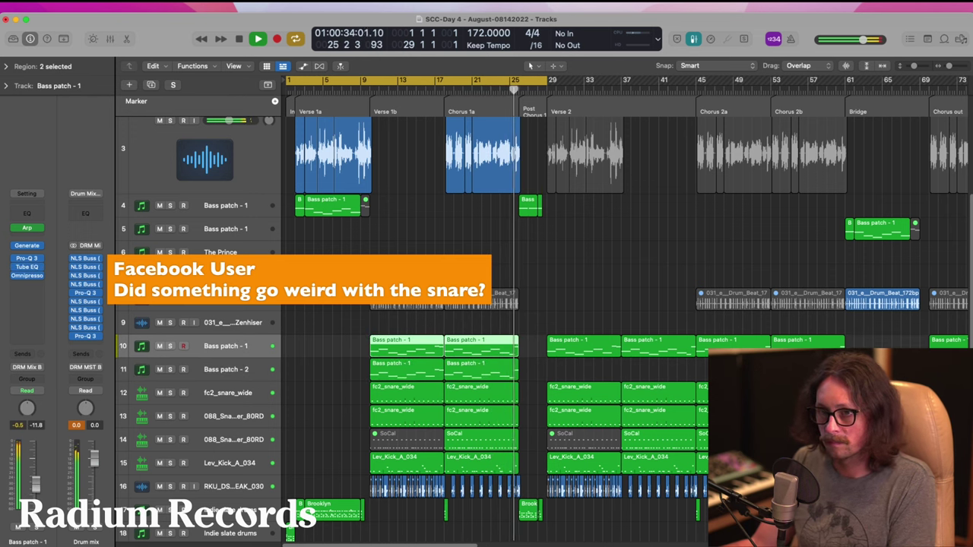
{"action": "key", "text": "space"}
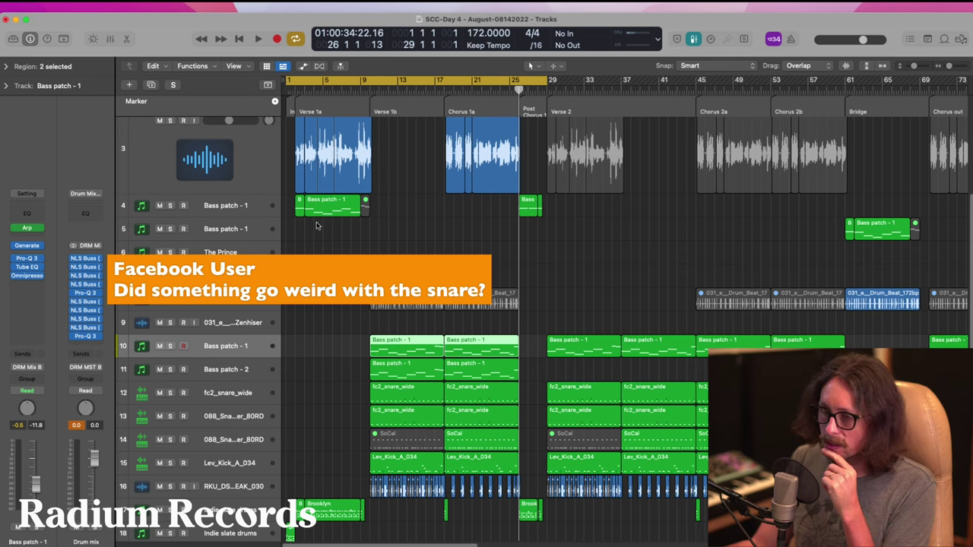
- Select both vocal tracks, tracks 2 and 3, and route their output to the Vox Mix bus
{"action": "scroll", "coordinate": [285, 350], "scroll_direction": "up", "scroll_amount": 5}
{"action": "left_click", "coordinate": [225, 249]}
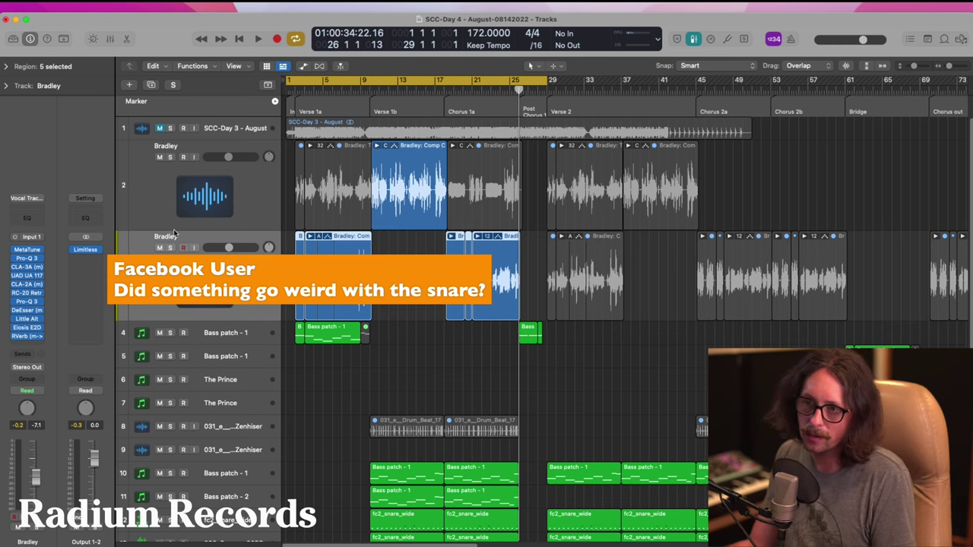
{"action": "key", "text": "Up"}
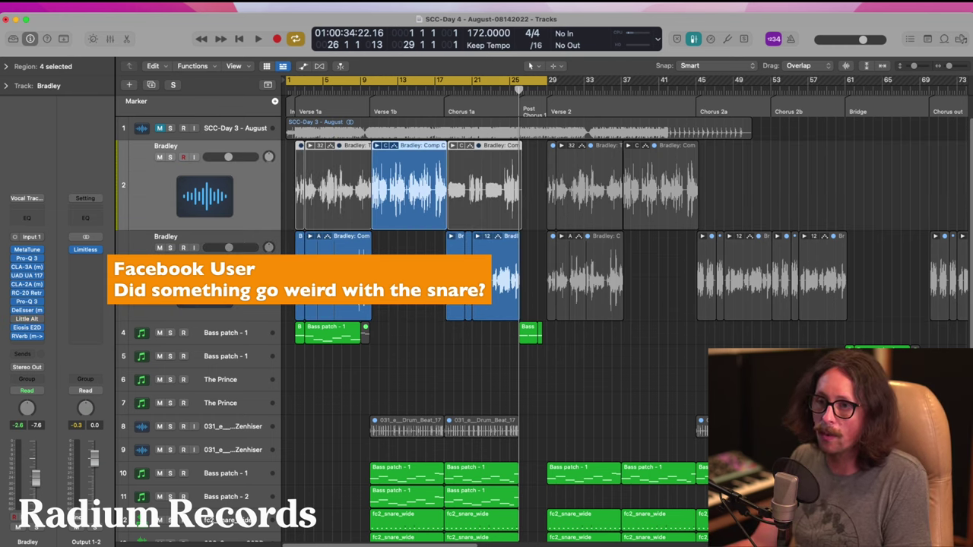
{"action": "left_click", "coordinate": [236, 236], "text": "shift"}
{"action": "key", "text": "x"}
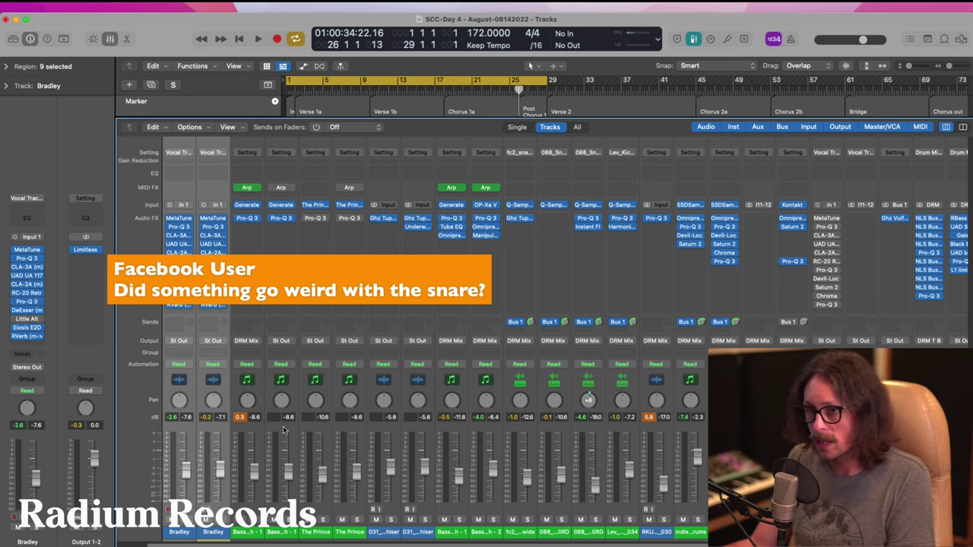
{"action": "left_click", "coordinate": [184, 342]}
{"action": "mouse_move", "coordinate": [190, 385]}
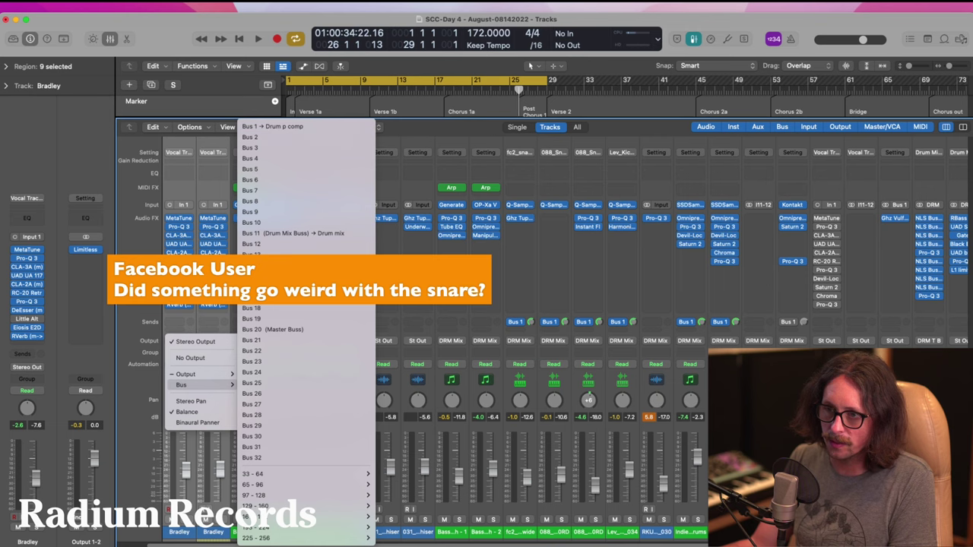
{"action": "left_click", "coordinate": [278, 276]}
- Load the Vox Mix Buss-1 channel strip setting from the Vocals presets onto the Vox Mix aux channel
{"action": "scroll", "coordinate": [587, 303], "scroll_direction": "right", "scroll_amount": 5}
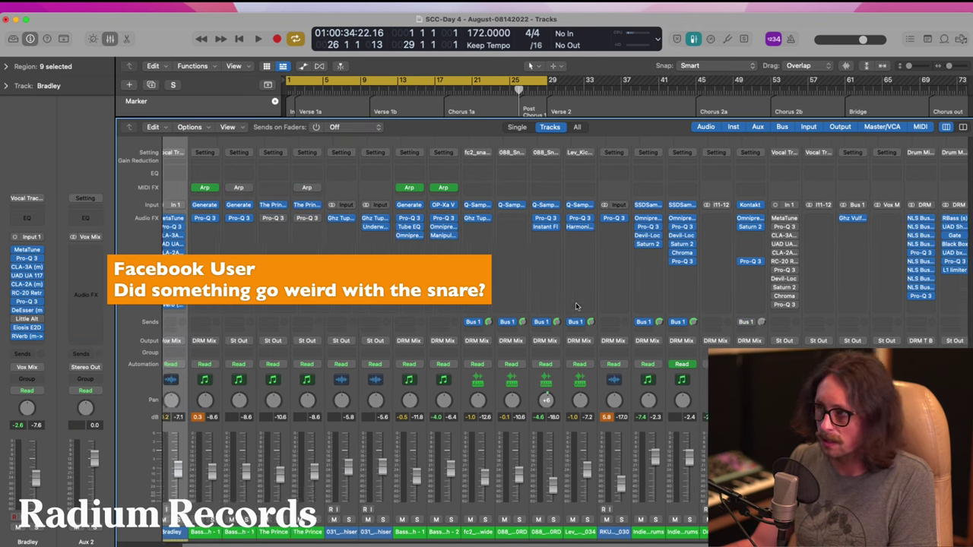
{"action": "left_click", "coordinate": [814, 531]}
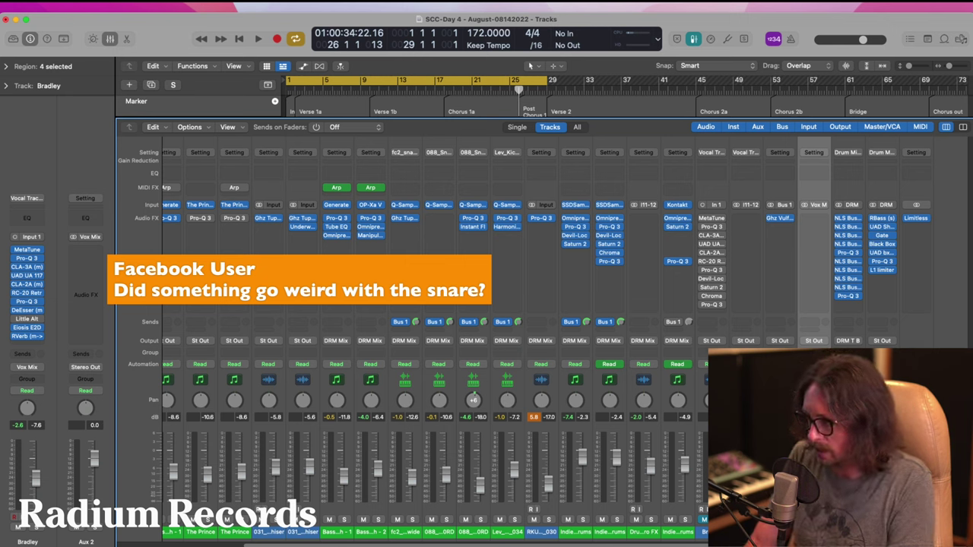
{"action": "left_click", "coordinate": [826, 154]}
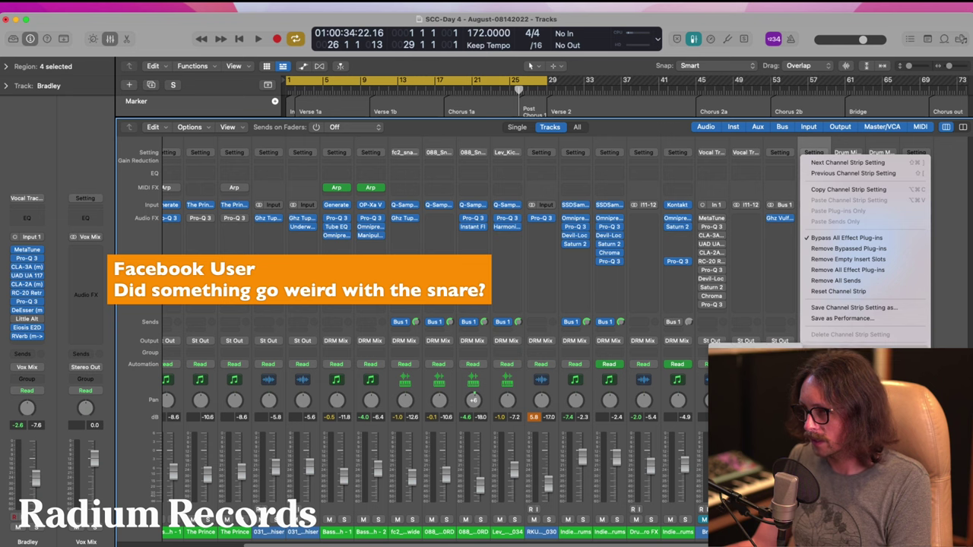
{"action": "mouse_move", "coordinate": [753, 415]}
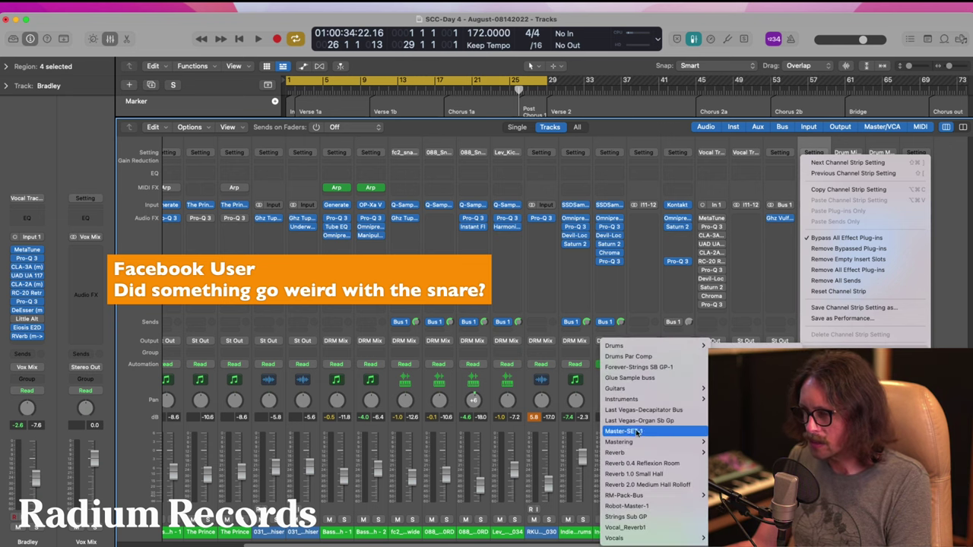
{"action": "mouse_move", "coordinate": [631, 538]}
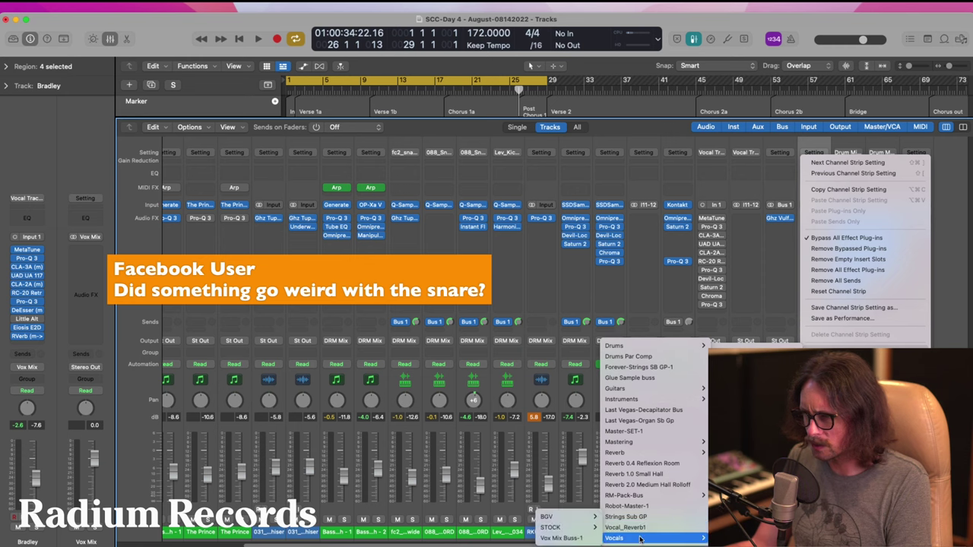
{"action": "left_click", "coordinate": [566, 538]}
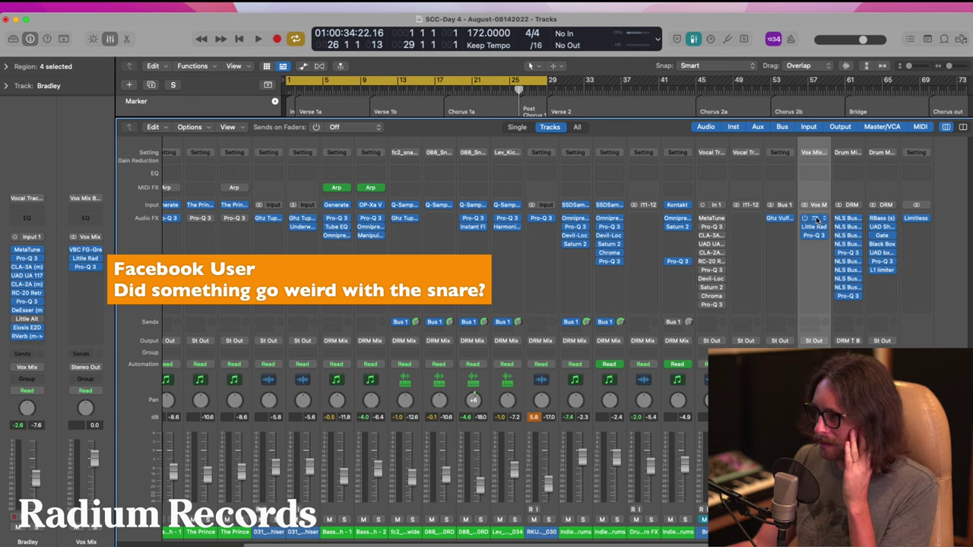
- Review the VBC FG-Grey, Little Radiator and Pro-Q 3 plug-ins on the Vox Mix channel, then close them and hide the mixer
{"action": "left_click", "coordinate": [816, 220]}
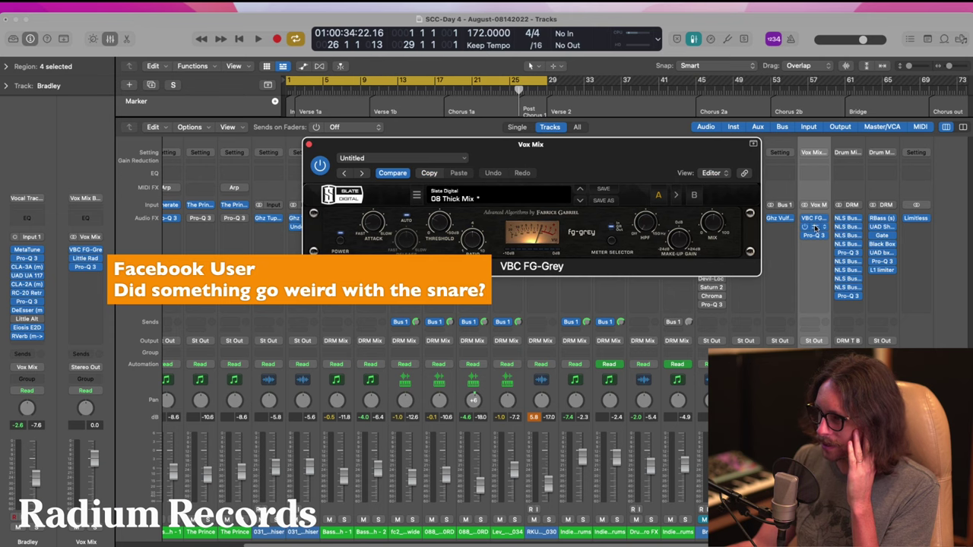
{"action": "left_click", "coordinate": [815, 227]}
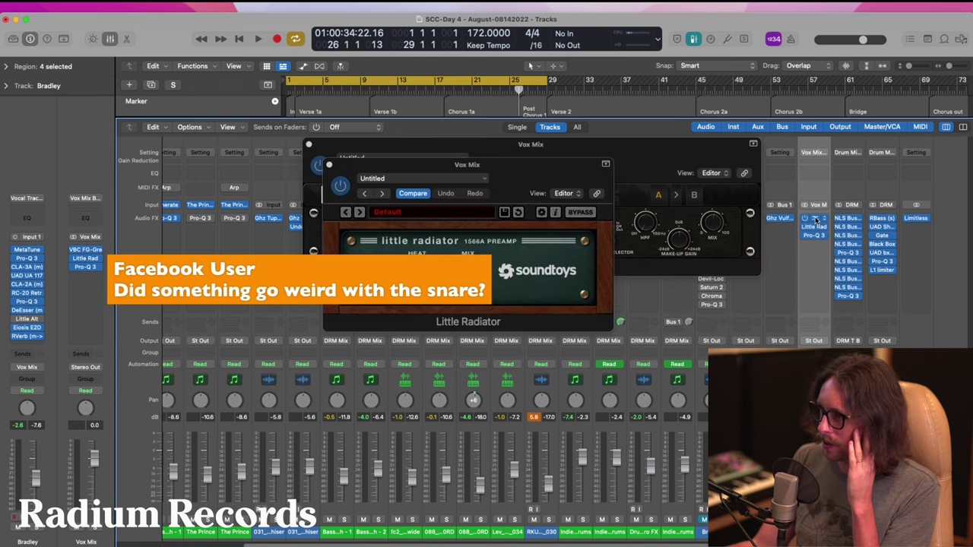
{"action": "left_click", "coordinate": [816, 219]}
{"action": "left_click", "coordinate": [816, 220]}
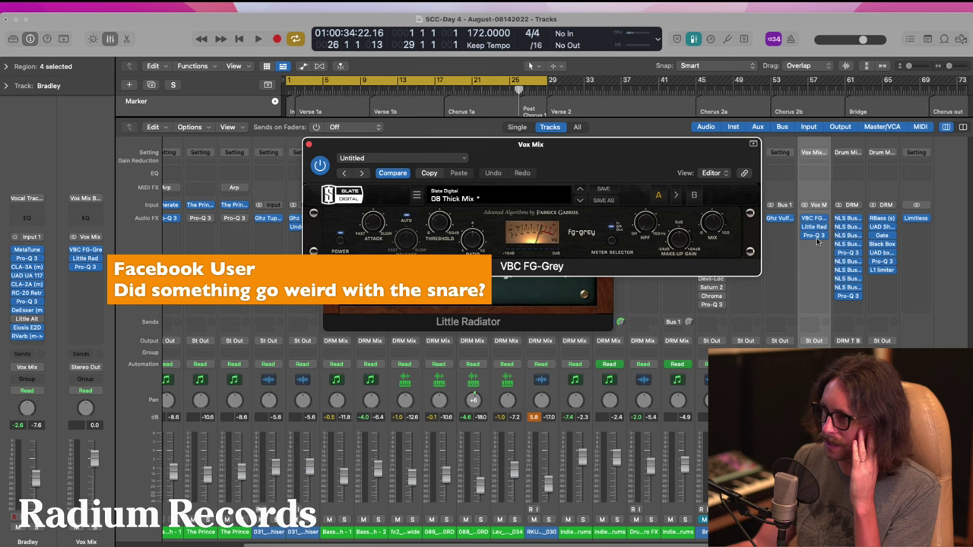
{"action": "left_click", "coordinate": [815, 236]}
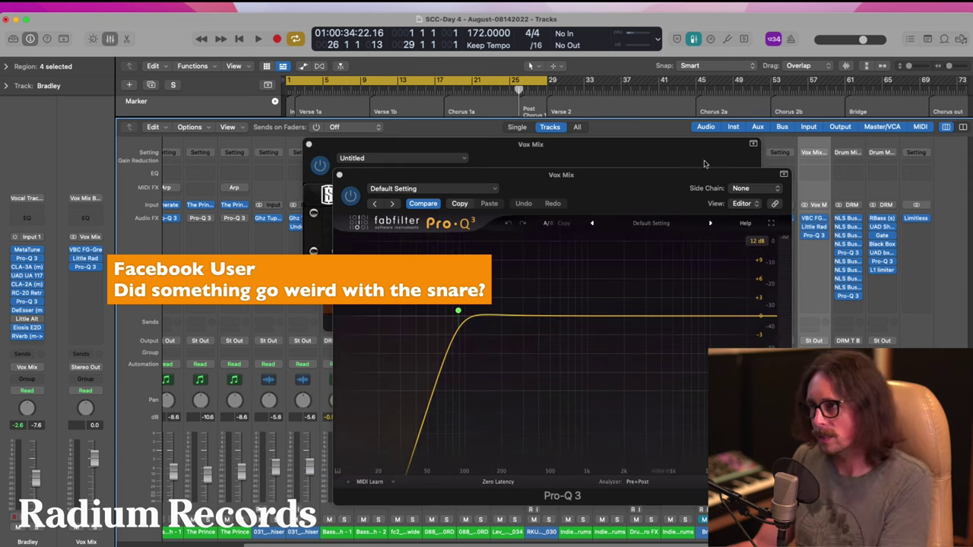
{"action": "left_click", "coordinate": [339, 174]}
{"action": "left_click", "coordinate": [308, 145]}
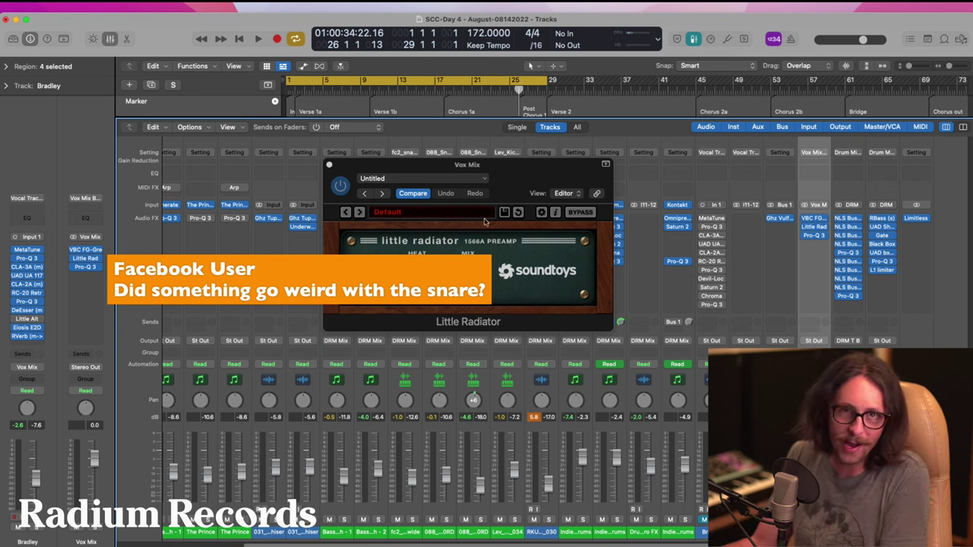
{"action": "left_click", "coordinate": [329, 165]}
{"action": "key", "text": "x"}
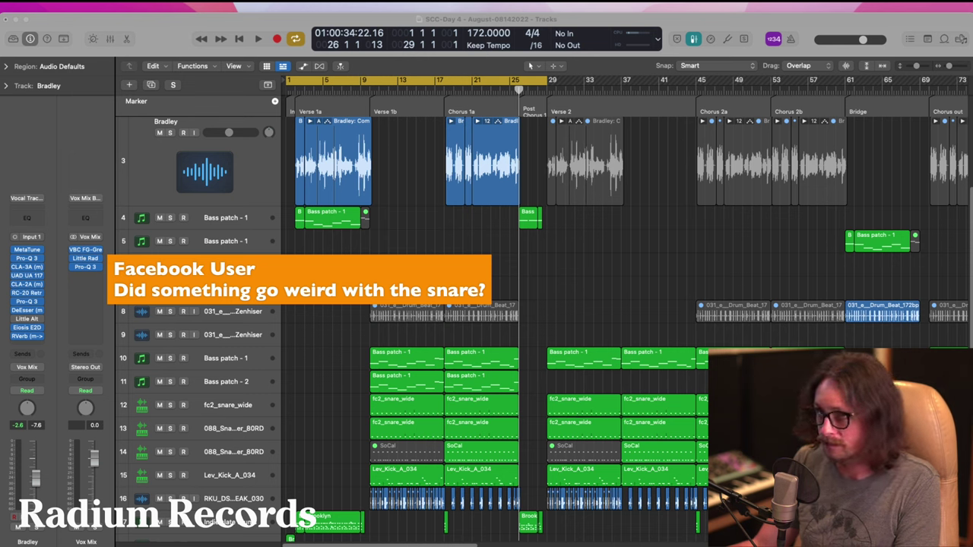
- Play from the start with vocal track 3 selected and add a bell boost of about 1.07 dB near 1410 Hz in Vox Mix's Pro-Q 3
{"action": "left_click", "coordinate": [282, 13]}
{"action": "key", "text": "space"}
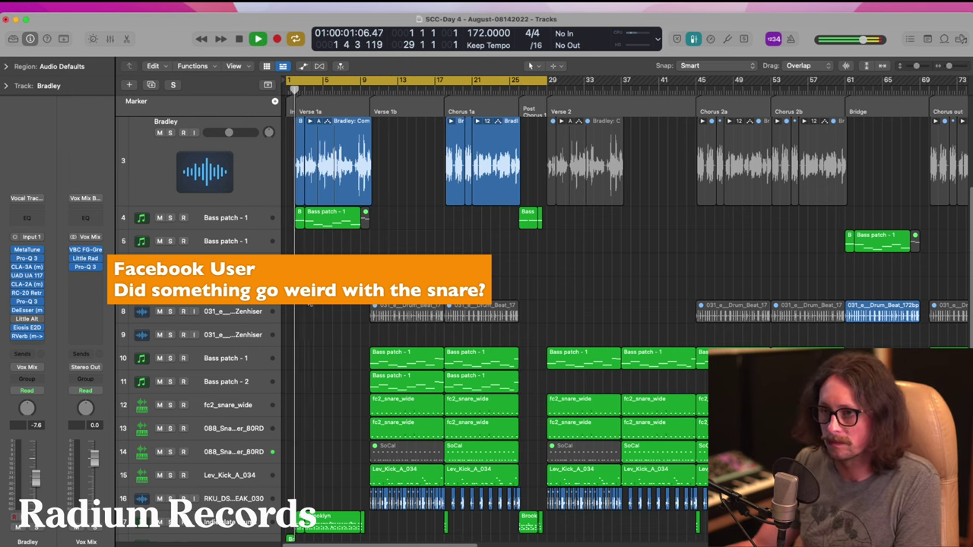
{"action": "left_click", "coordinate": [143, 204]}
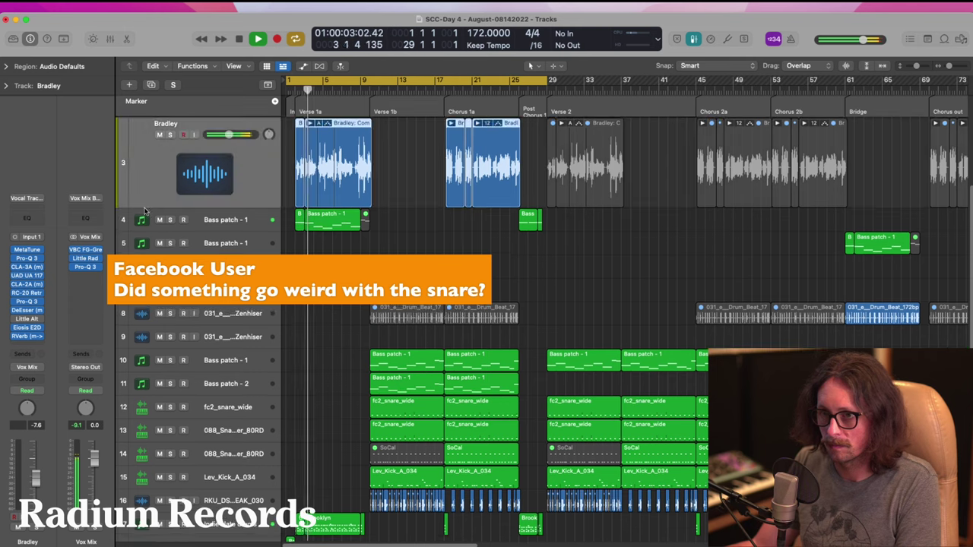
{"action": "left_click", "coordinate": [85, 268]}
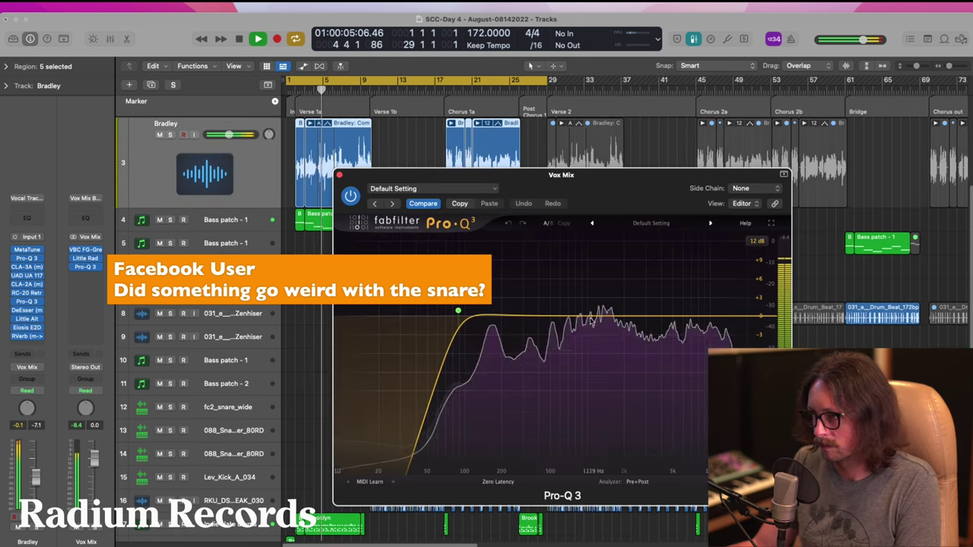
{"action": "left_click", "coordinate": [601, 311]}
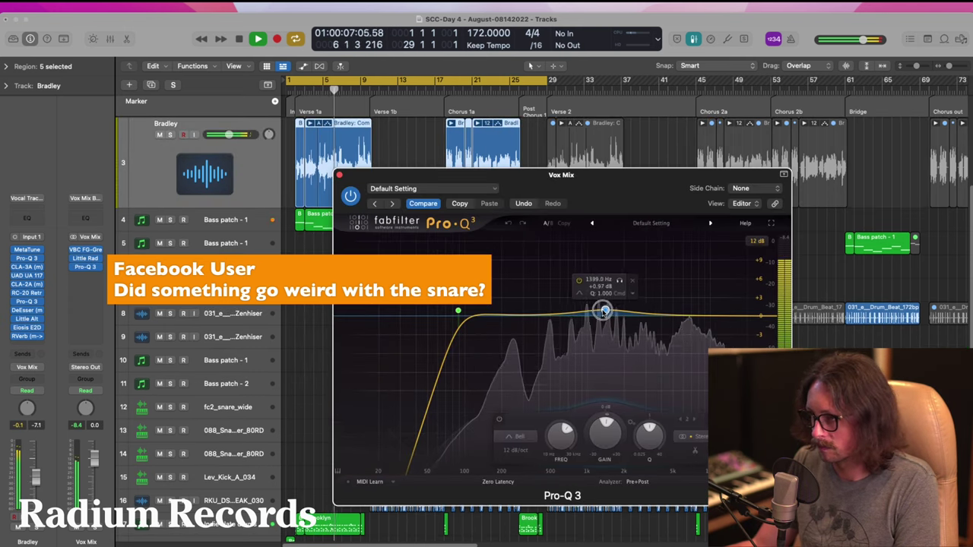
{"action": "left_click_drag", "start_coordinate": [603, 312], "coordinate": [604, 311]}
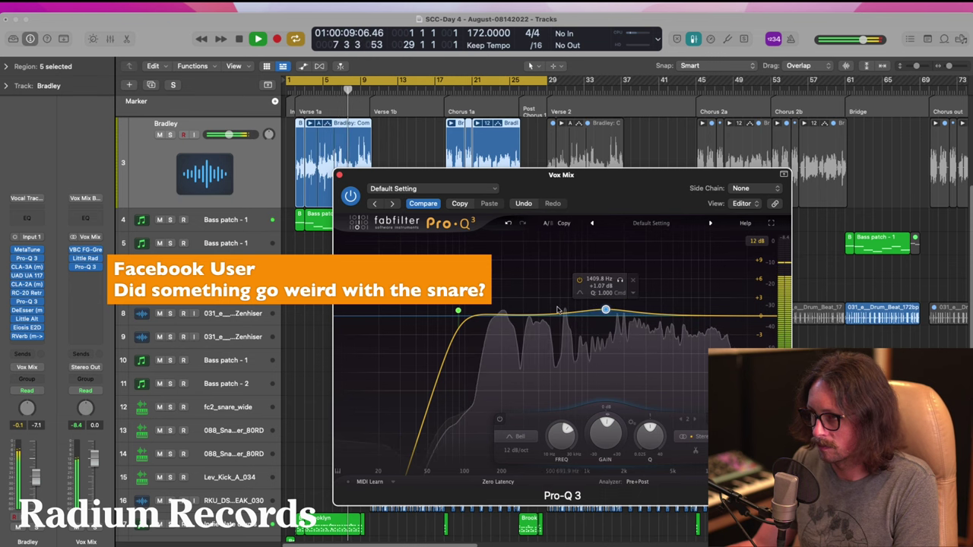
- Set Vox Mix's VBC FG-Grey compressor to a threshold of -16.8 dB, ratio of 4.0 and make-up gain of 2.1 dB
{"action": "left_click", "coordinate": [85, 250]}
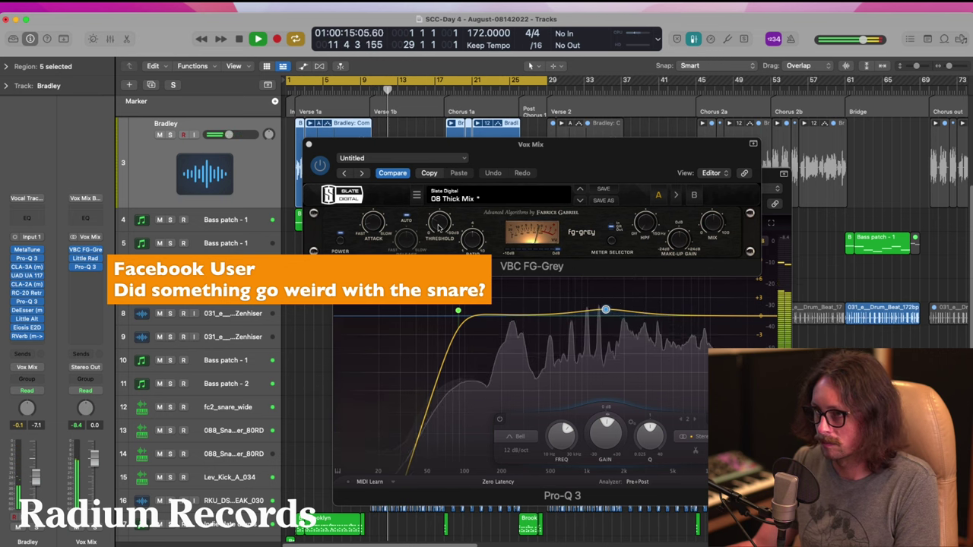
{"action": "left_click_drag", "start_coordinate": [439, 226], "coordinate": [439, 220]}
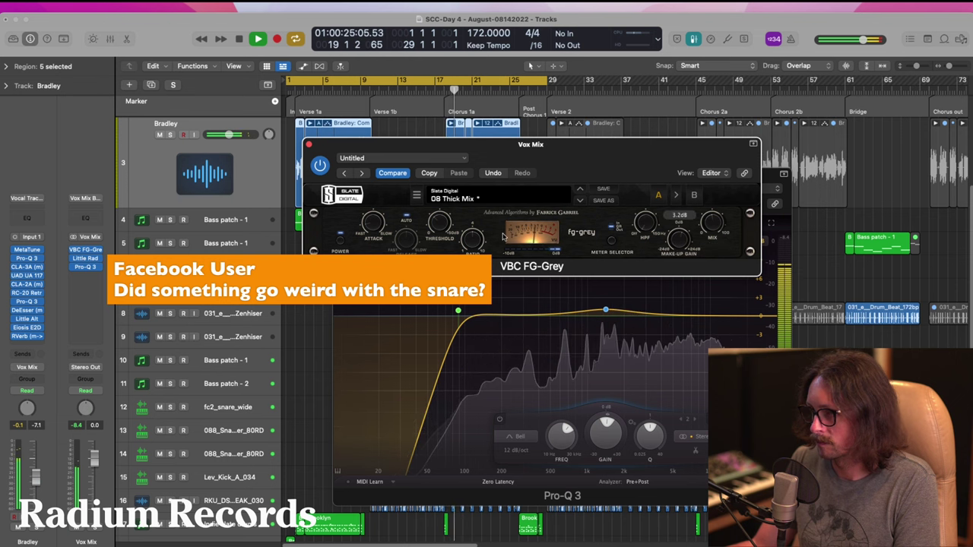
{"action": "left_click_drag", "start_coordinate": [682, 240], "coordinate": [682, 241]}
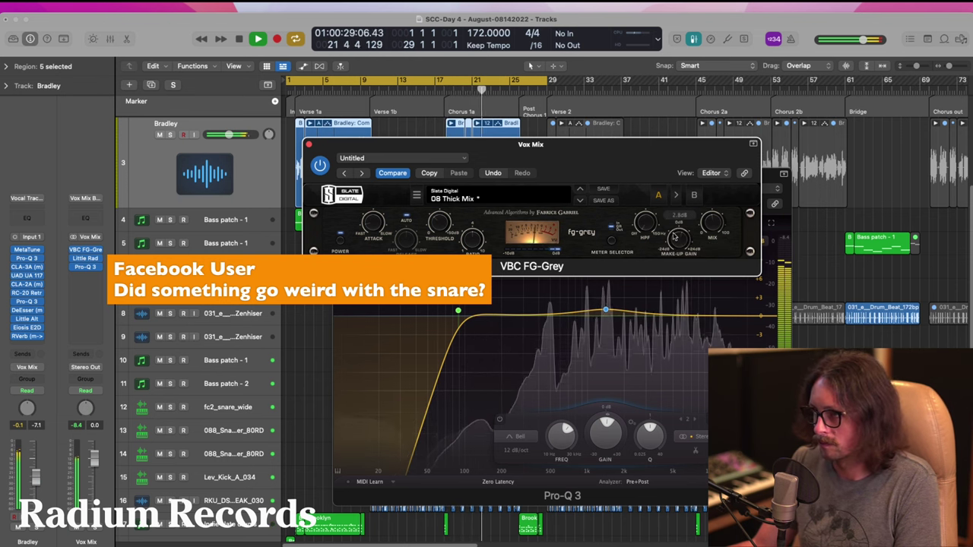
{"action": "left_click_drag", "start_coordinate": [679, 238], "coordinate": [679, 242]}
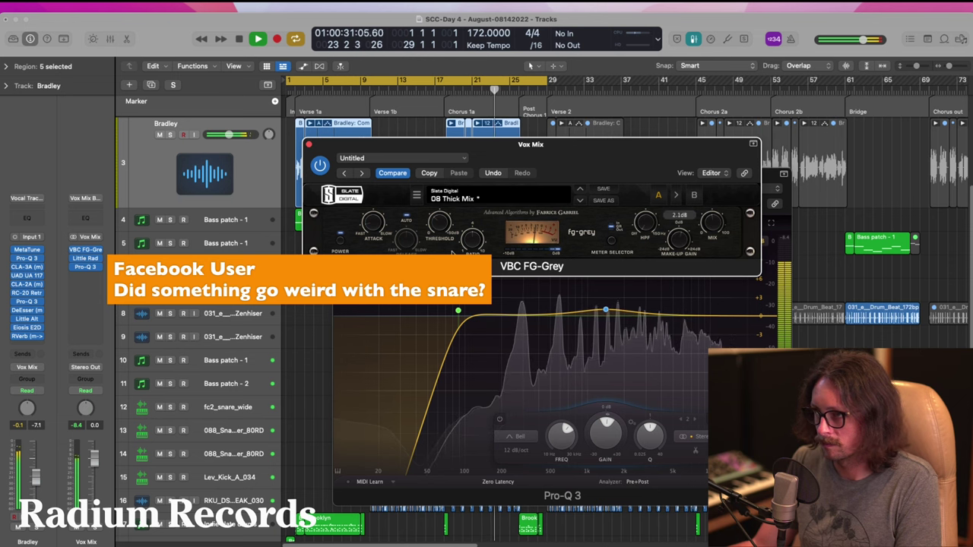
{"action": "left_click_drag", "start_coordinate": [439, 225], "coordinate": [438, 230]}
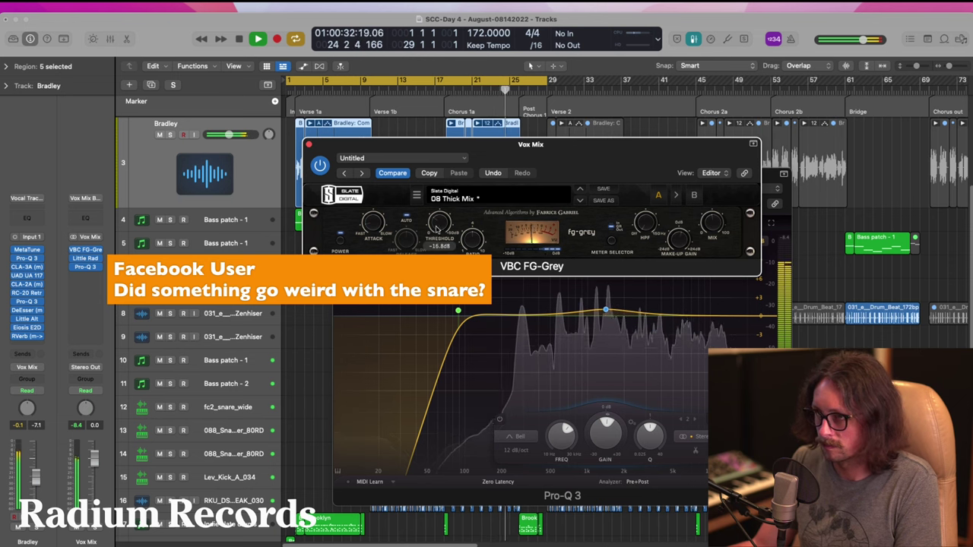
{"action": "left_click", "coordinate": [479, 244]}
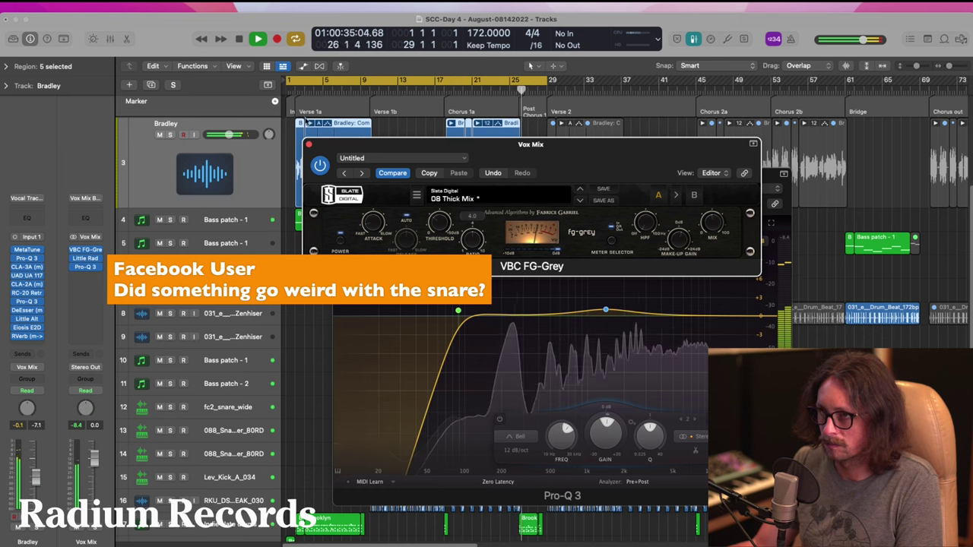
- Restart playback from the song's beginning and check the Little Radiator preamp on Vox Mix
{"action": "left_click", "coordinate": [289, 89]}
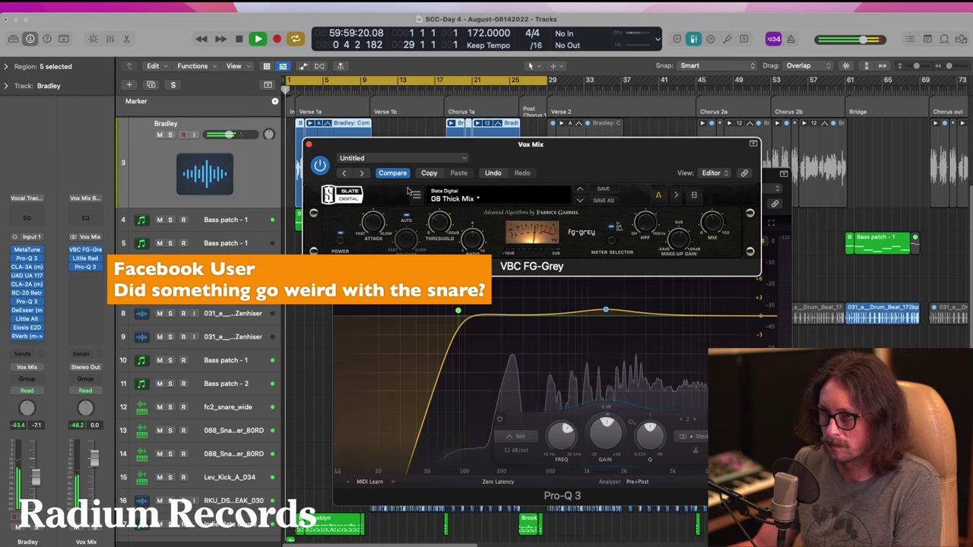
{"action": "left_click", "coordinate": [85, 259]}
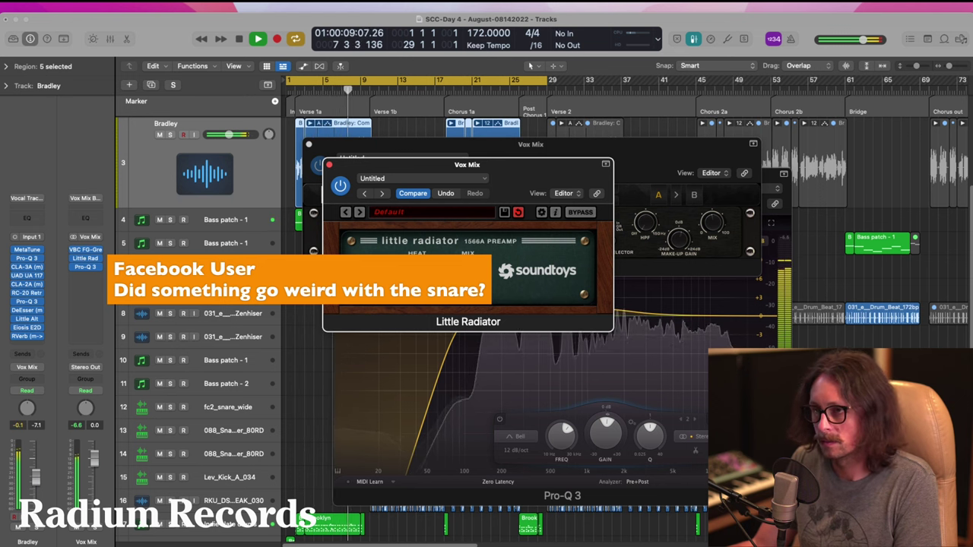
{"action": "left_click", "coordinate": [329, 165]}
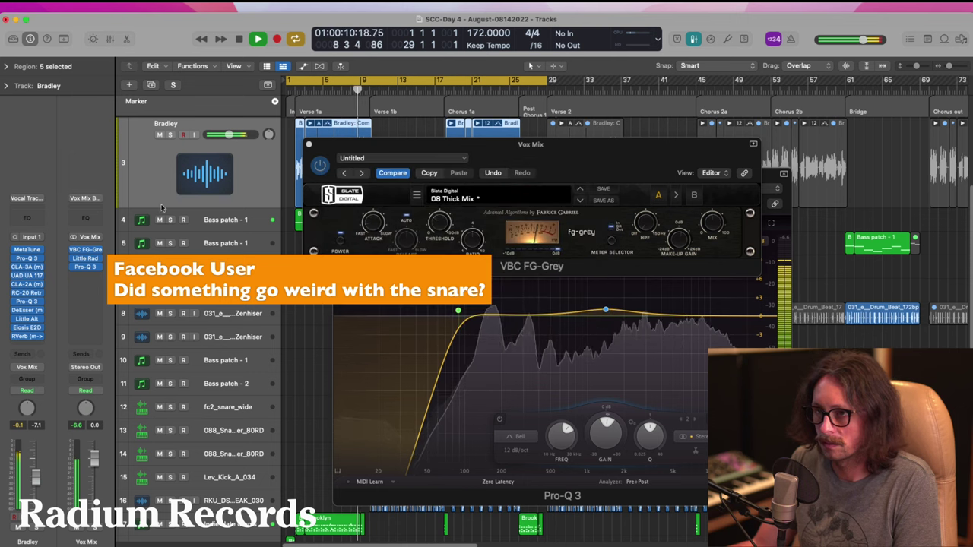
- In Vox Mix's Pro-Q 3, add a bell cut of about -0.91 dB near 682 Hz, lower the low-cut frequency slightly, and close the plug-in windows
{"action": "left_click", "coordinate": [85, 268]}
{"action": "left_click", "coordinate": [85, 268]}
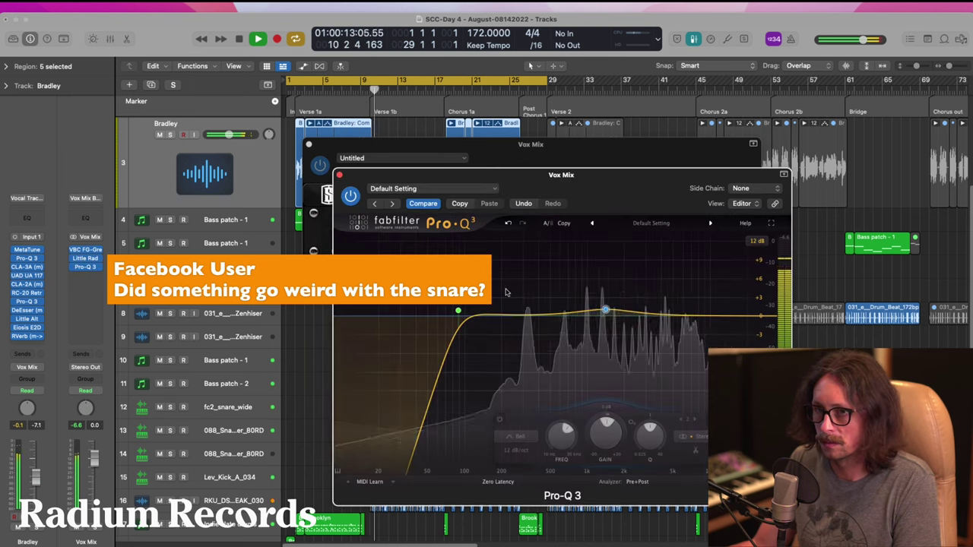
{"action": "left_click_drag", "start_coordinate": [530, 316], "coordinate": [567, 322]}
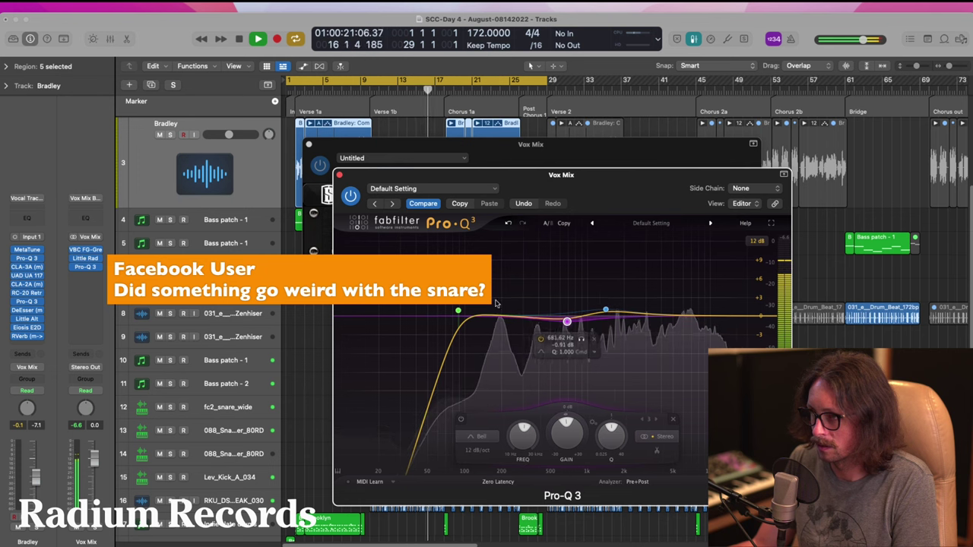
{"action": "left_click", "coordinate": [458, 311]}
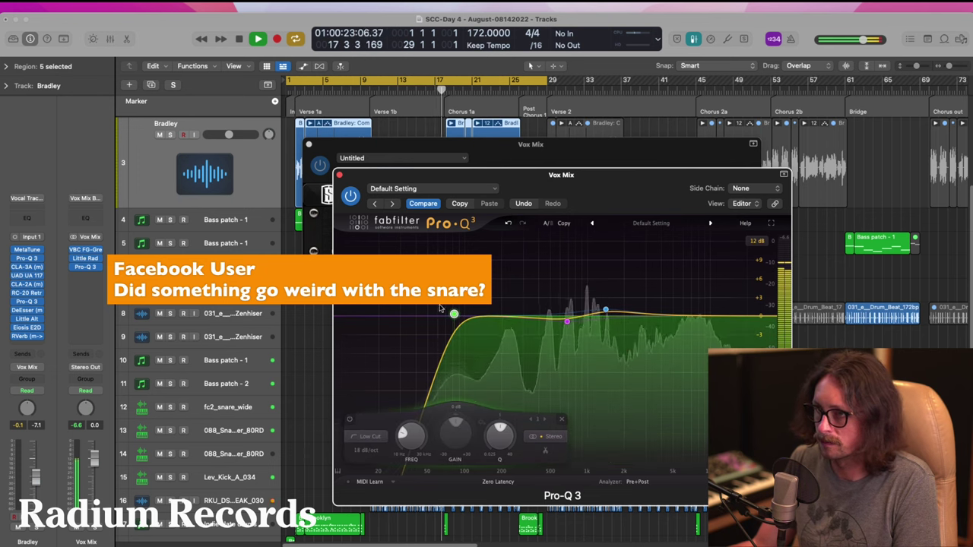
{"action": "left_click", "coordinate": [339, 175]}
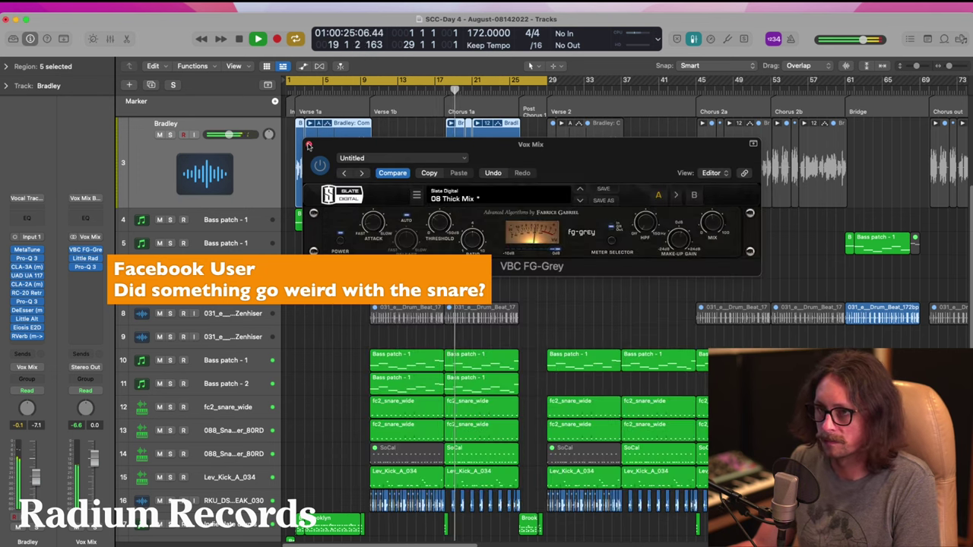
{"action": "left_click", "coordinate": [309, 145]}
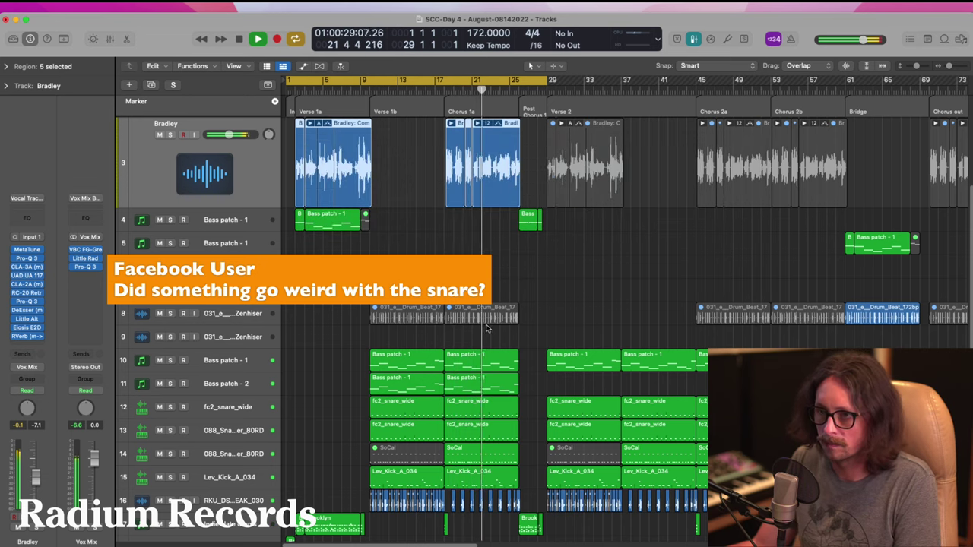
- Stop playback and set the cycle range from bar 10 to bar 28, covering Verse 1b and Chorus 1a
{"action": "key", "text": "space"}
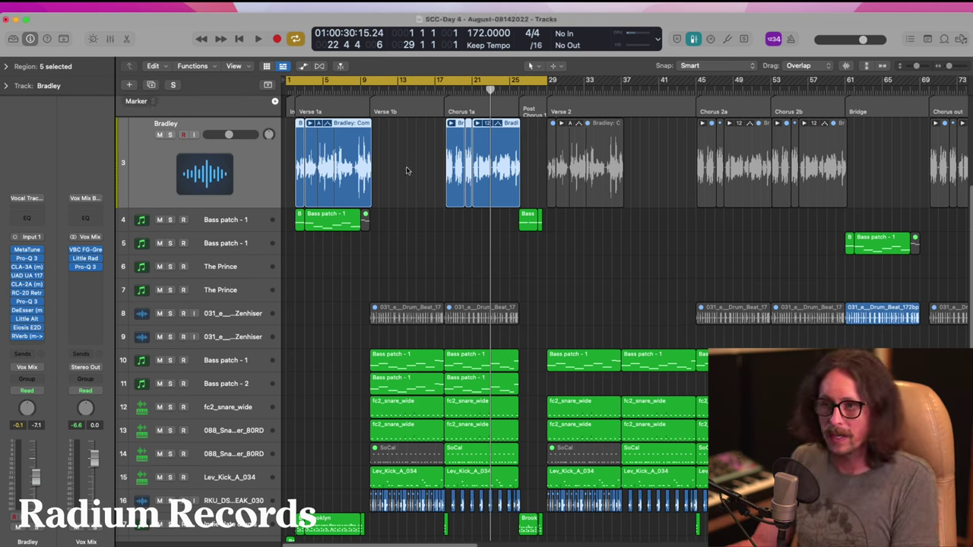
{"action": "left_click", "coordinate": [302, 82]}
{"action": "left_click_drag", "start_coordinate": [298, 83], "coordinate": [557, 120]}
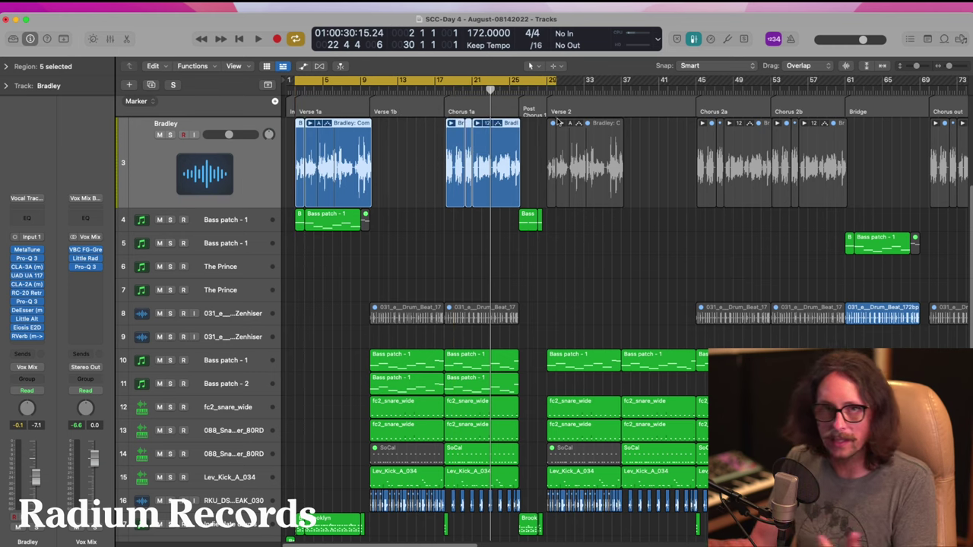
{"action": "left_click", "coordinate": [371, 87]}
{"action": "left_click_drag", "start_coordinate": [371, 87], "coordinate": [521, 155]}
{"action": "scroll", "coordinate": [477, 242], "scroll_direction": "up", "scroll_amount": 3}
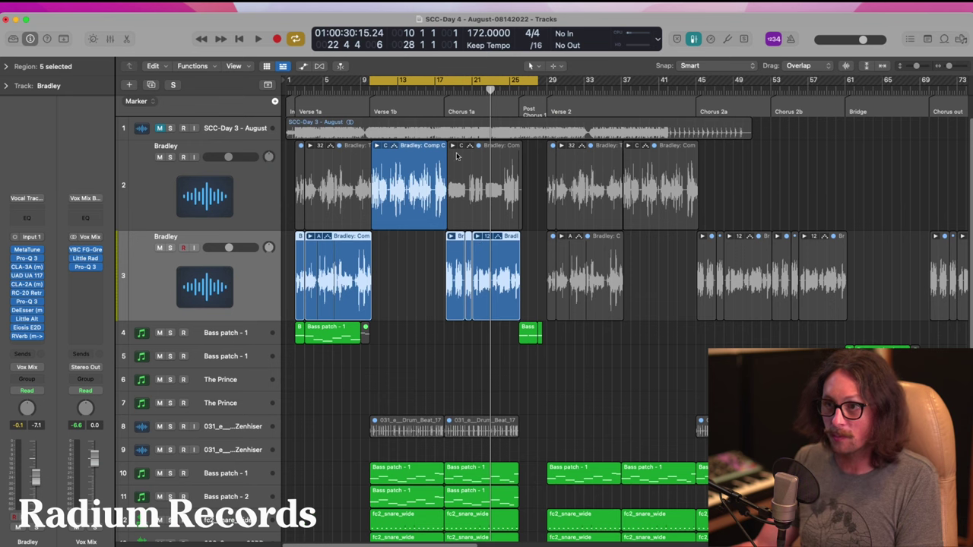
{"action": "left_click", "coordinate": [181, 259]}
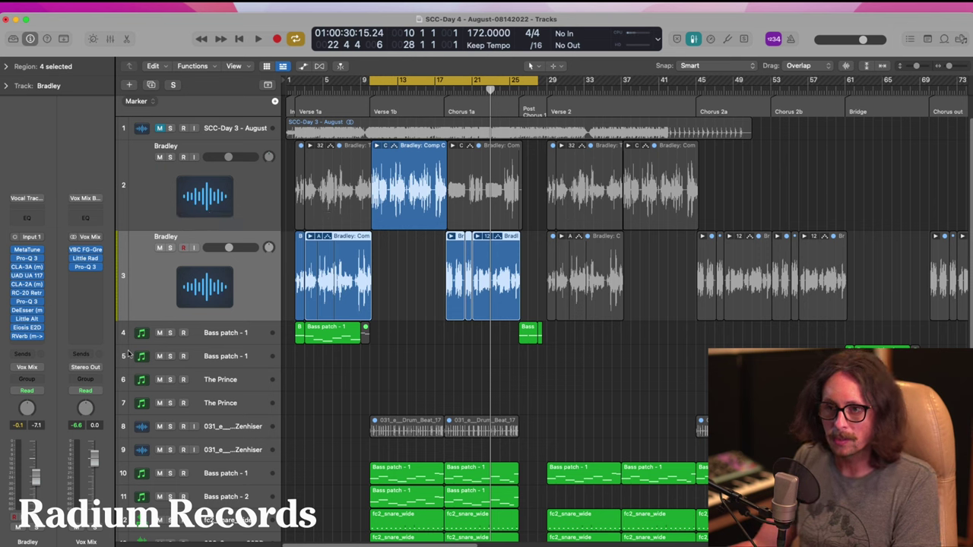
- Add a Bus 2 send on the Vox Mix channel and name the resulting aux channel Vox Width in the mixer
{"action": "left_click", "coordinate": [85, 355]}
{"action": "mouse_move", "coordinate": [81, 371]}
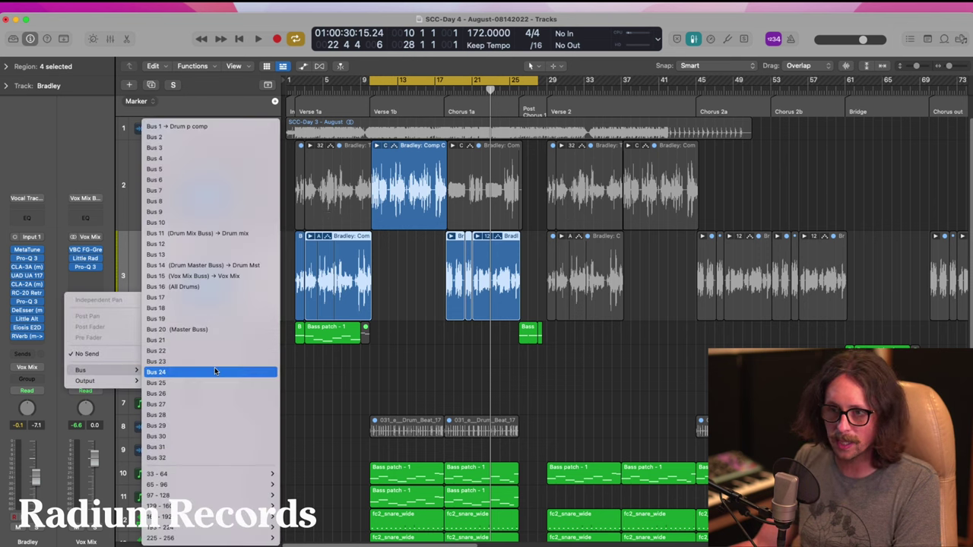
{"action": "left_click", "coordinate": [213, 144]}
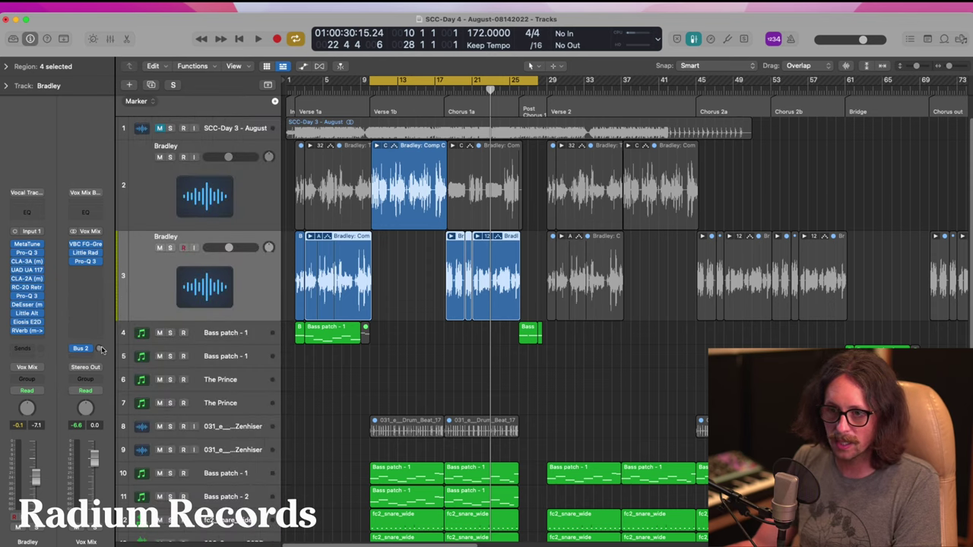
{"action": "key", "text": "x"}
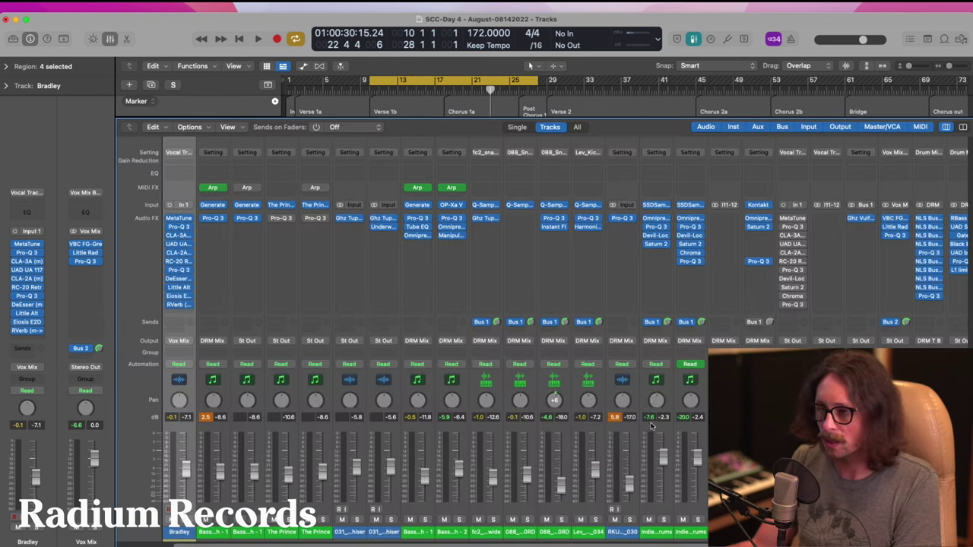
{"action": "scroll", "coordinate": [684, 382], "scroll_direction": "right", "scroll_amount": 2}
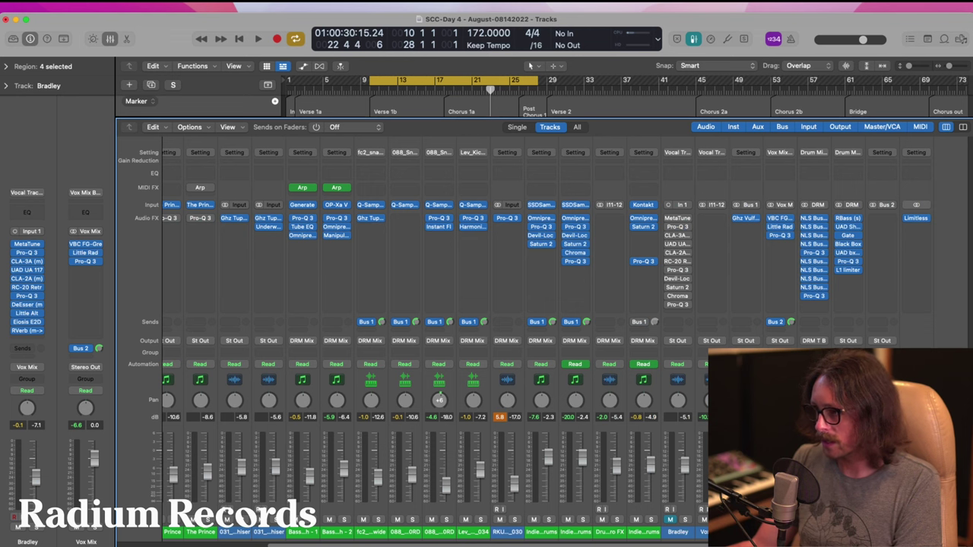
{"action": "left_click", "coordinate": [882, 533]}
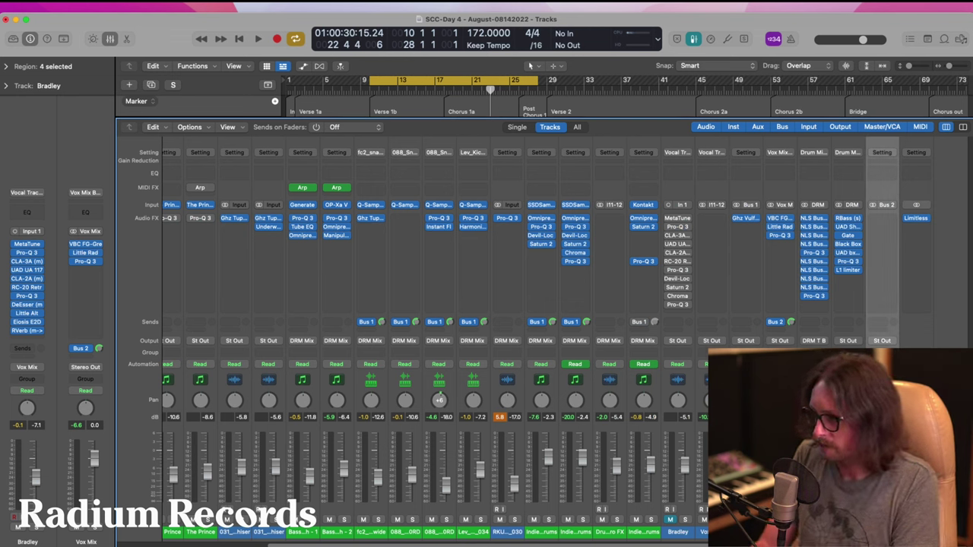
- Load the saved channel strip setting beginning with CG-Voc on the Vox Width aux
{"action": "left_click", "coordinate": [882, 153]}
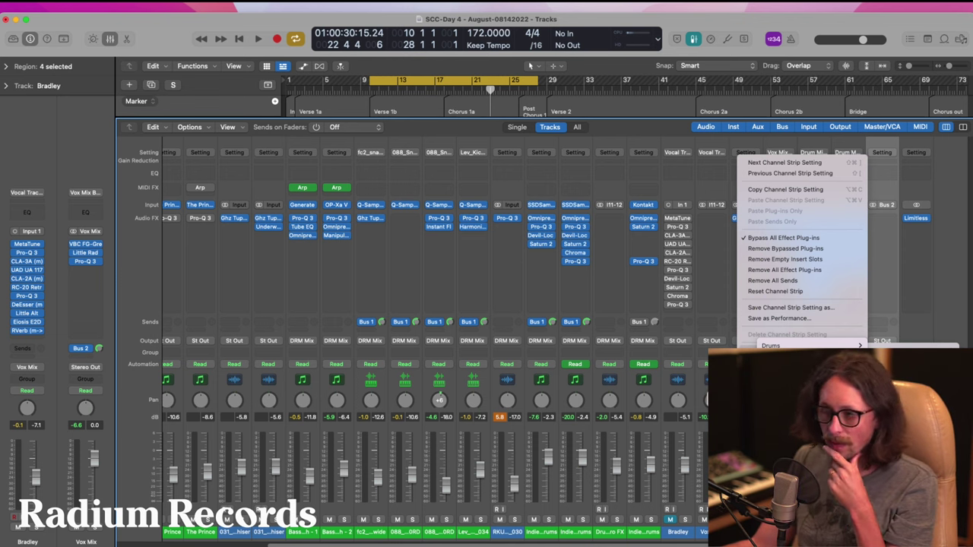
{"action": "mouse_move", "coordinate": [912, 453]}
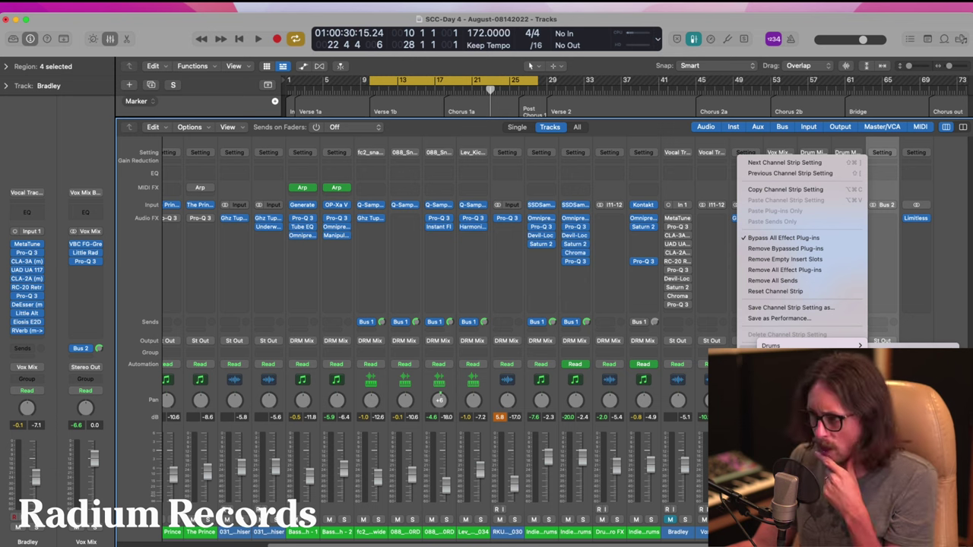
{"action": "mouse_move", "coordinate": [913, 517]}
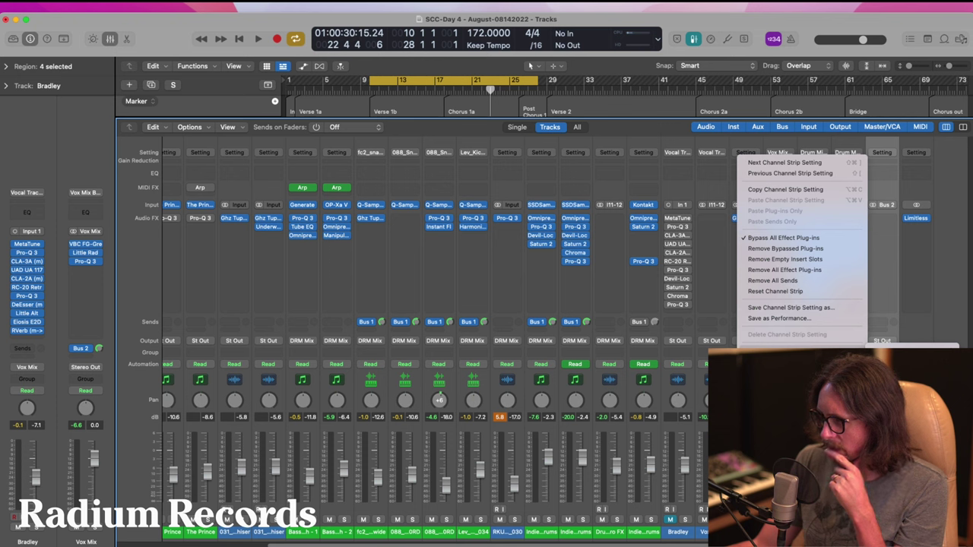
{"action": "left_click", "coordinate": [808, 237]}
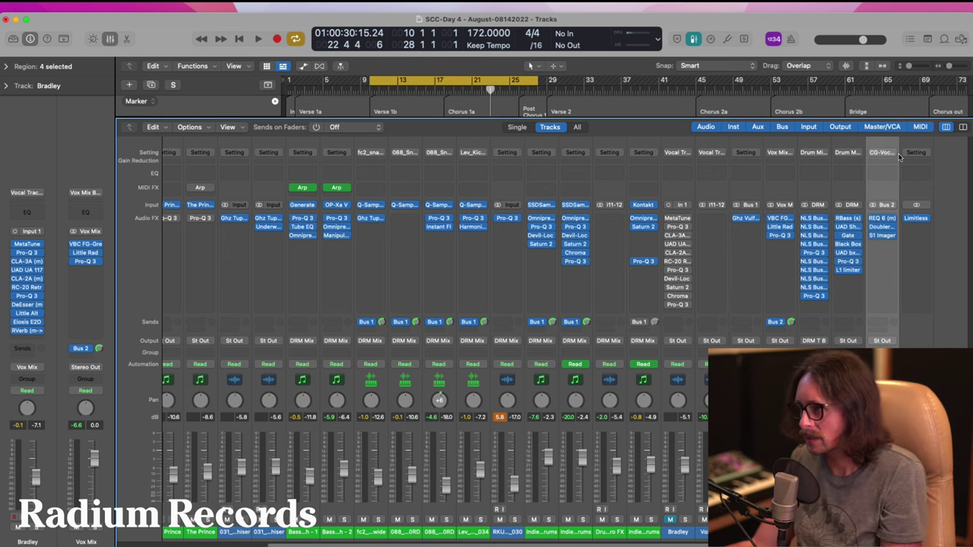
- Examine the REQ 6, Doubler2 and S1 Imager settings on Vox Width and close their windows
{"action": "left_click", "coordinate": [882, 220]}
{"action": "left_click", "coordinate": [882, 226]}
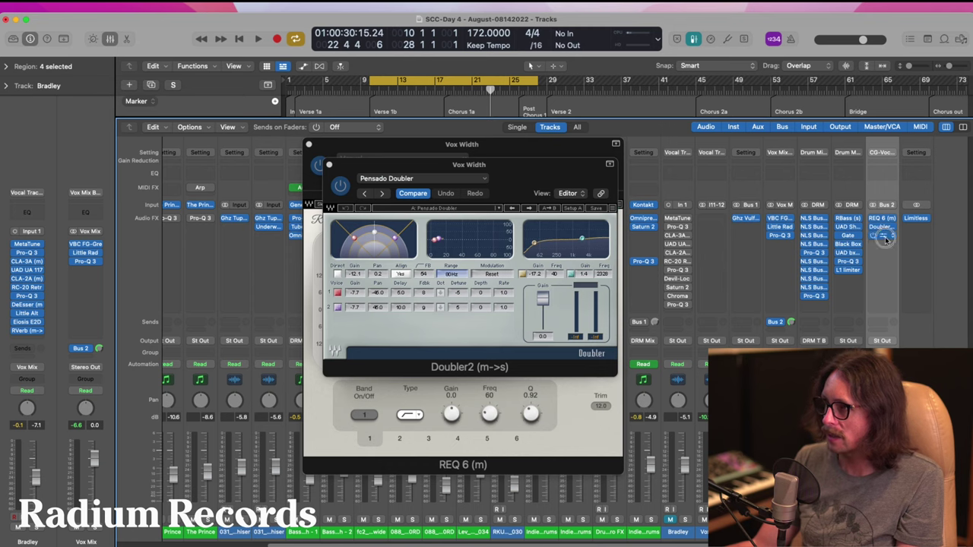
{"action": "left_click", "coordinate": [880, 235]}
{"action": "left_click", "coordinate": [882, 220]}
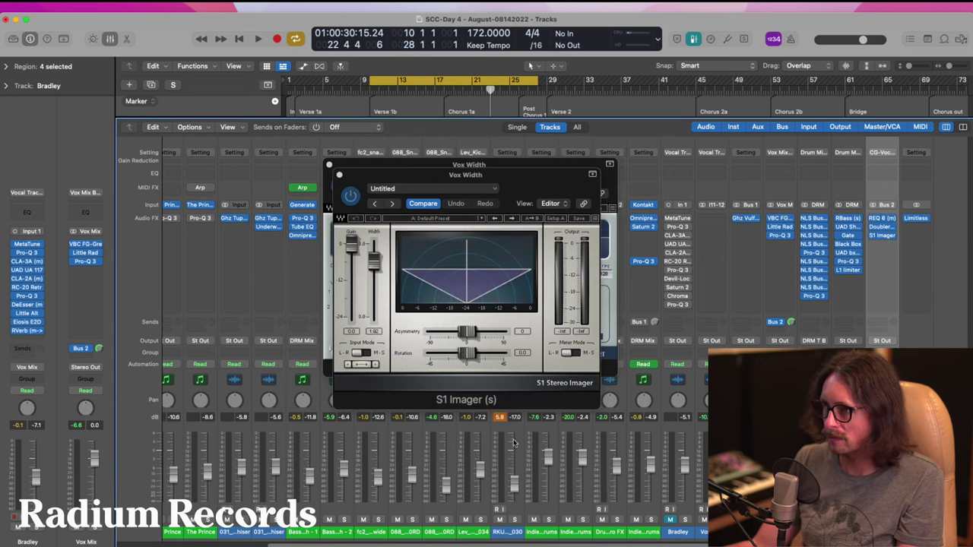
{"action": "left_click", "coordinate": [884, 219]}
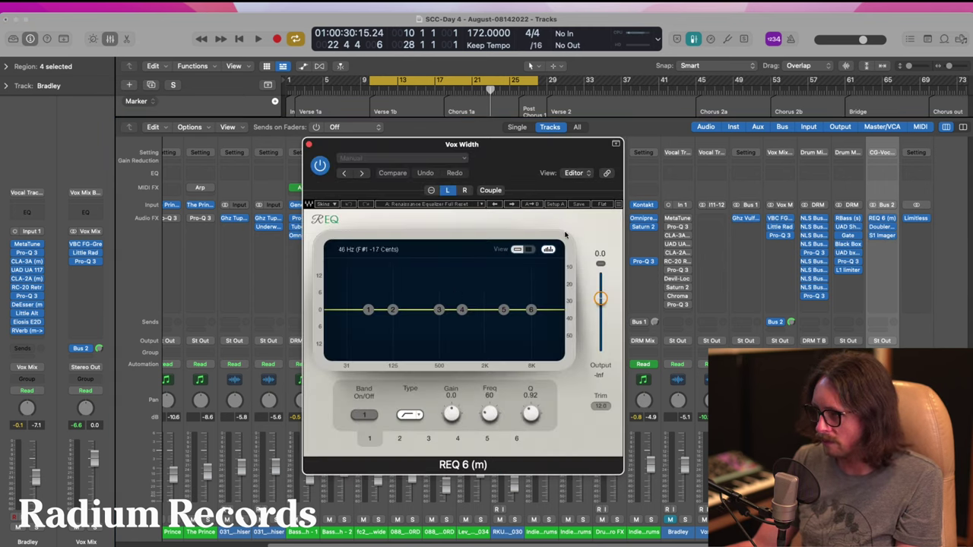
{"action": "left_click", "coordinate": [309, 146]}
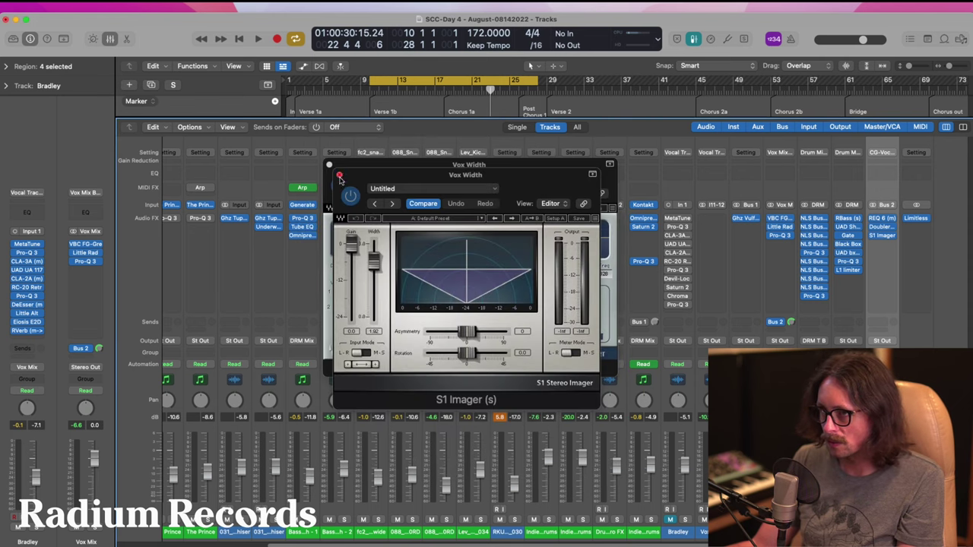
{"action": "left_click", "coordinate": [339, 175]}
{"action": "left_click", "coordinate": [330, 165]}
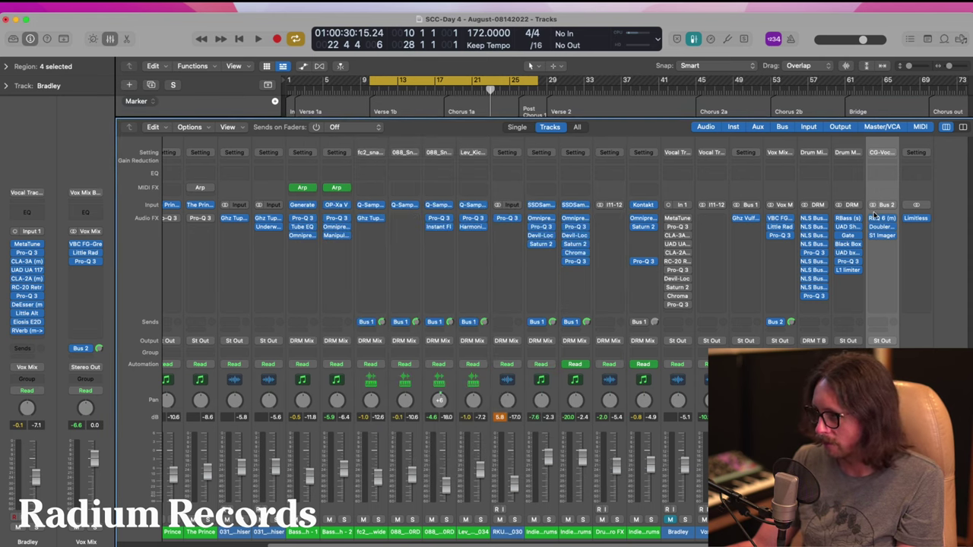
- Replace the REQ 6 equalizer on Vox Width with FabFilter's Pro-Q 3
{"action": "left_click", "coordinate": [895, 219]}
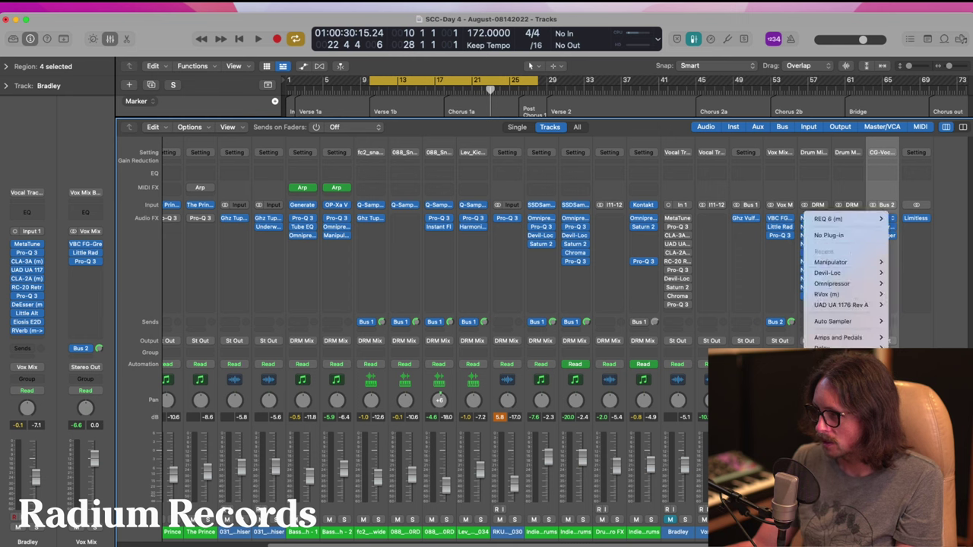
{"action": "mouse_move", "coordinate": [832, 492]}
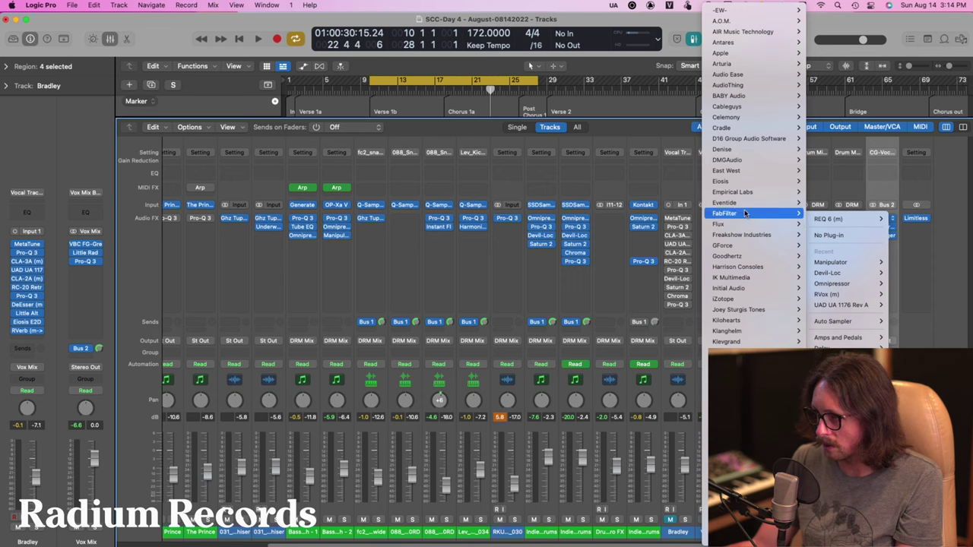
{"action": "mouse_move", "coordinate": [746, 213]}
{"action": "left_click", "coordinate": [609, 304]}
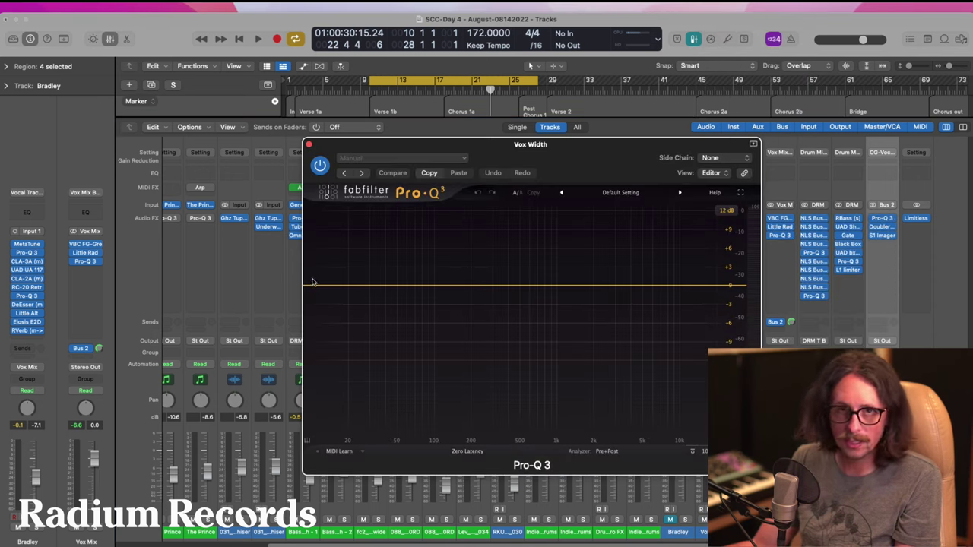
- In Vox Width's Pro-Q 3, add a low cut with a 24 dB/oct slope at about 80 Hz
{"action": "double_click", "coordinate": [327, 288]}
{"action": "left_click", "coordinate": [344, 269]}
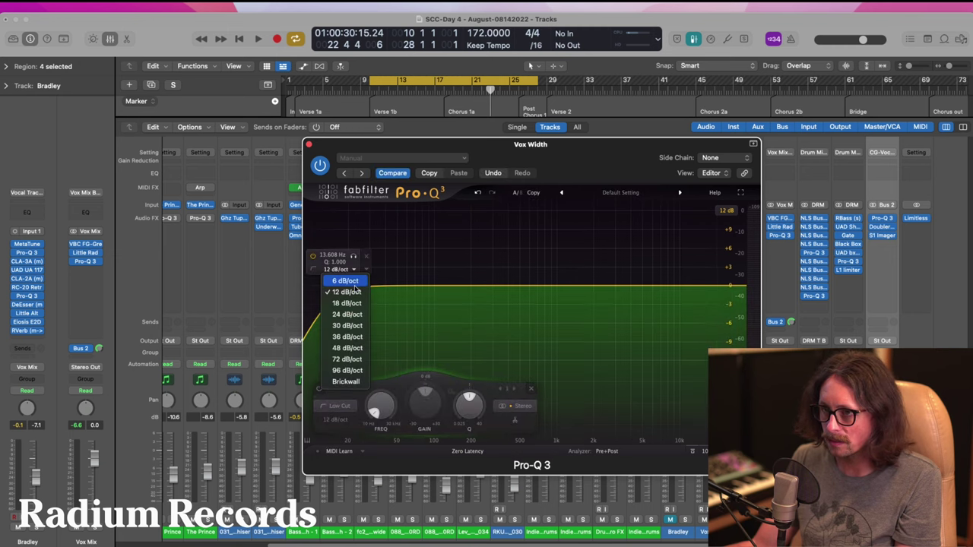
{"action": "left_click", "coordinate": [347, 314]}
{"action": "left_click_drag", "start_coordinate": [323, 288], "coordinate": [423, 286]}
- Add a bell cut of about -2.40 dB near 1416 Hz with a Q of about 1.154 and set its stereo placement to Mid
{"action": "left_click_drag", "start_coordinate": [568, 284], "coordinate": [578, 303]}
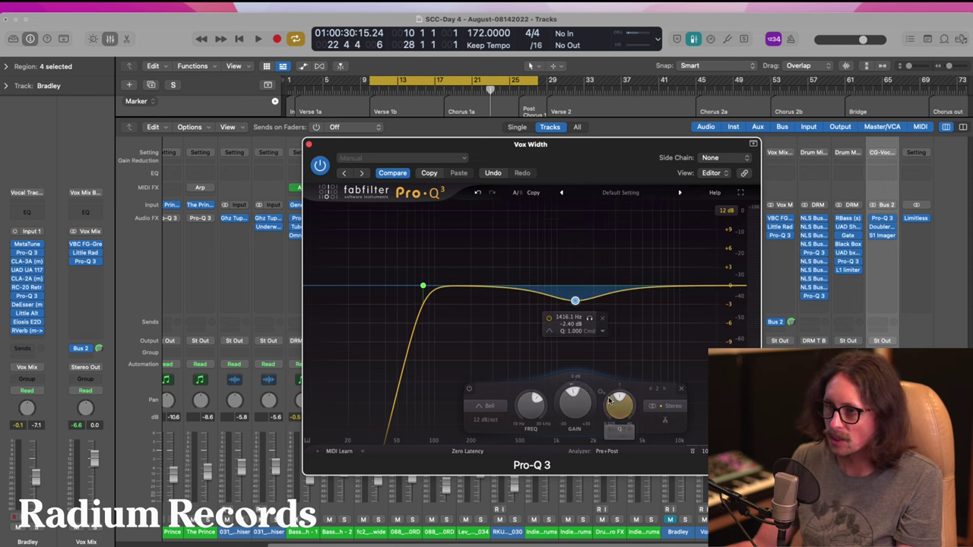
{"action": "left_click_drag", "start_coordinate": [619, 393], "coordinate": [628, 385]}
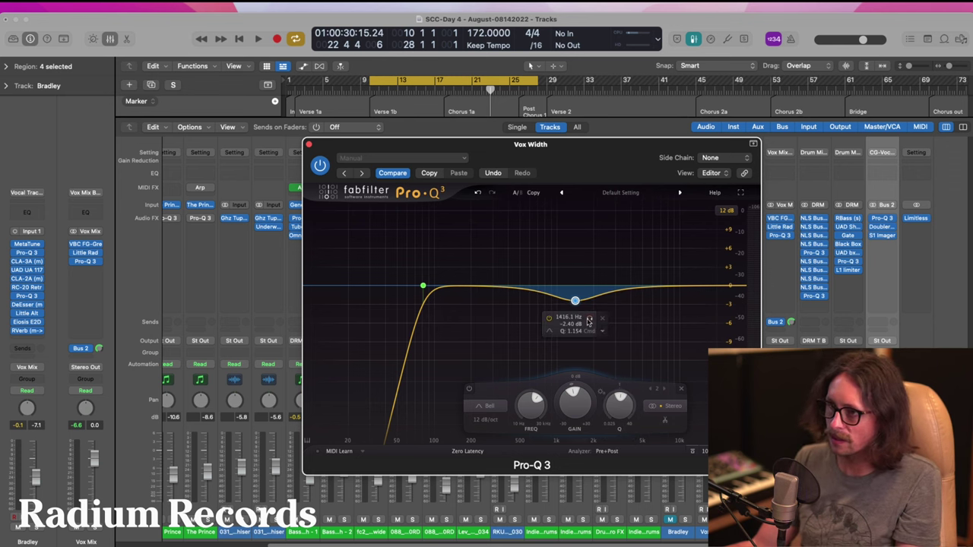
{"action": "left_click", "coordinate": [602, 332]}
{"action": "mouse_move", "coordinate": [657, 405]}
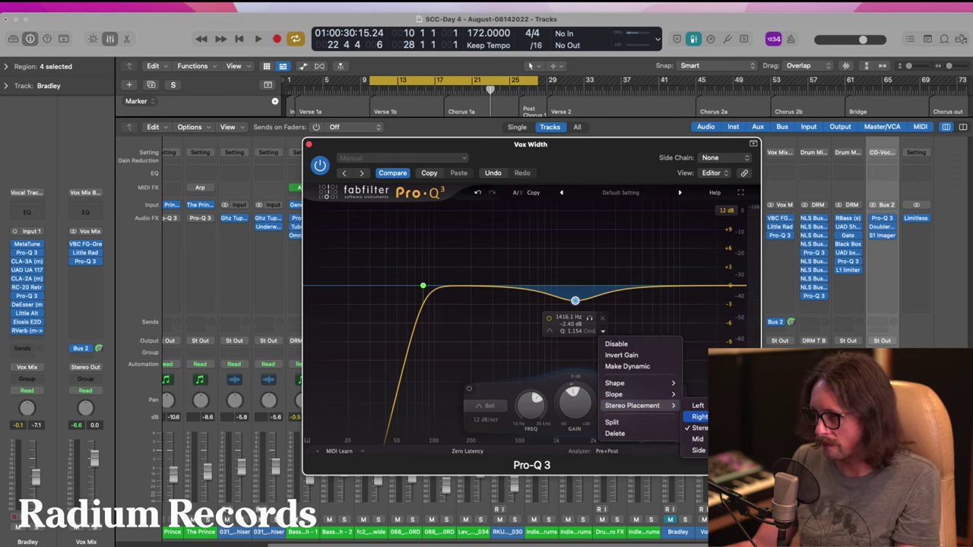
{"action": "left_click", "coordinate": [697, 438]}
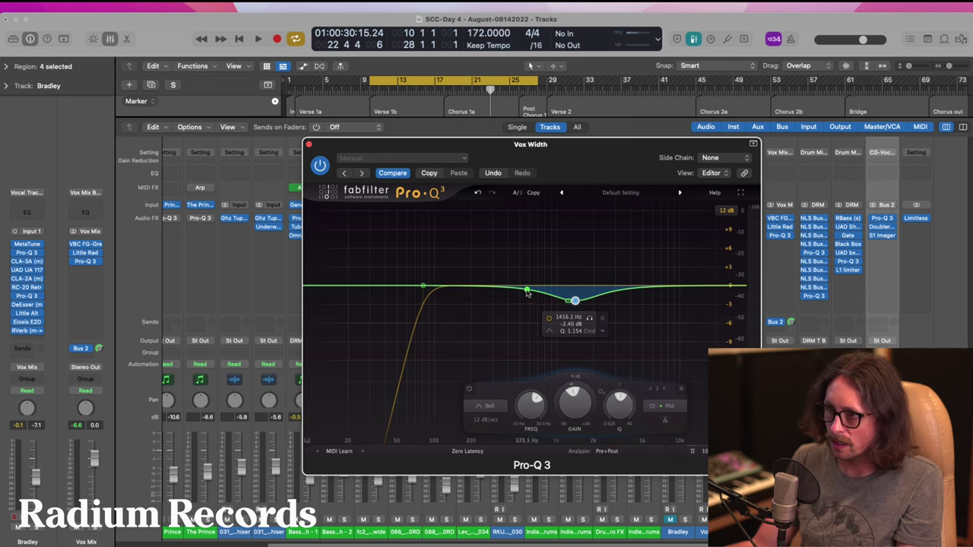
- Add a bell boost of about 2.05 dB near 503 Hz, set its stereo placement to Side and fine-tune its Q
{"action": "mouse_move", "coordinate": [527, 292]}
{"action": "left_mouse_down"}
{"action": "mouse_move", "coordinate": [511, 278]}
{"action": "mouse_move", "coordinate": [523, 279]}
{"action": "left_mouse_up"}
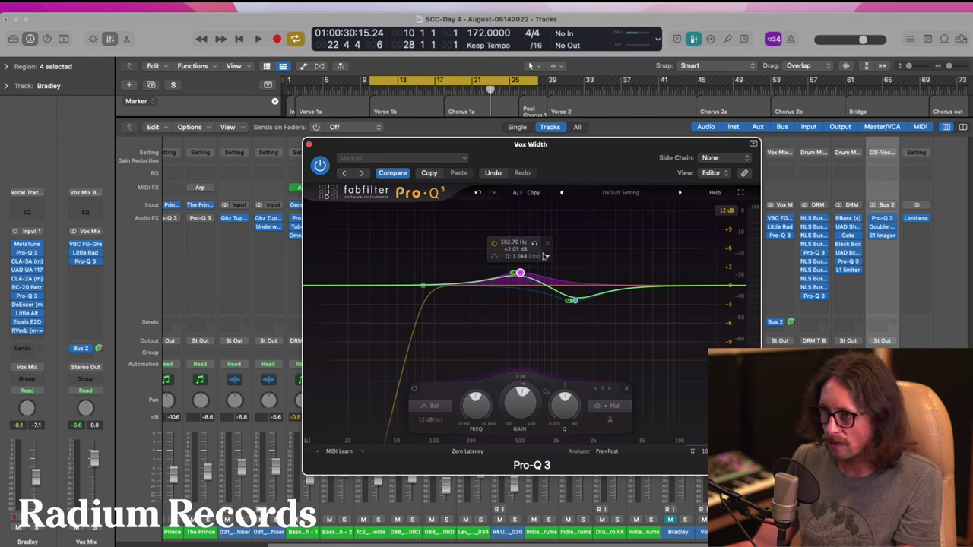
{"action": "right_click", "coordinate": [546, 258]}
{"action": "mouse_move", "coordinate": [601, 332]}
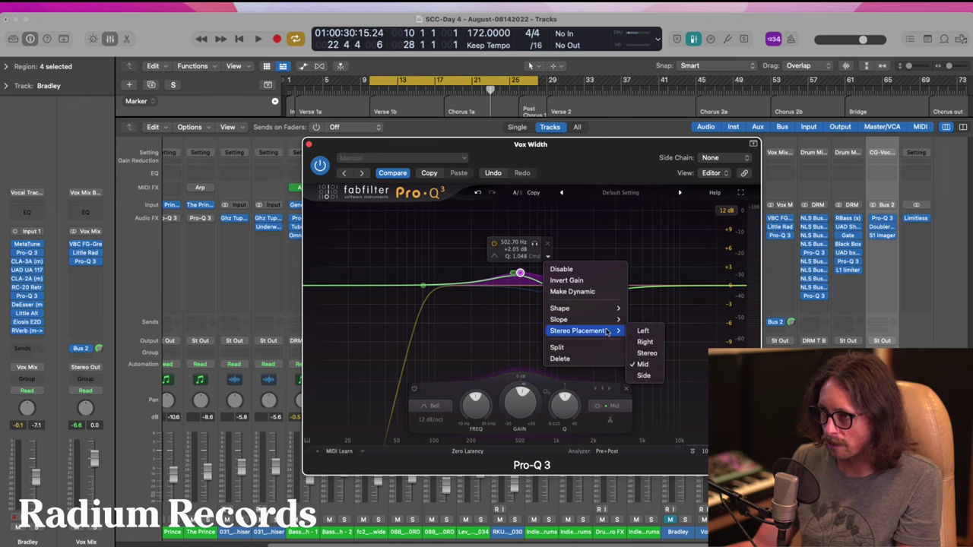
{"action": "left_click", "coordinate": [644, 375]}
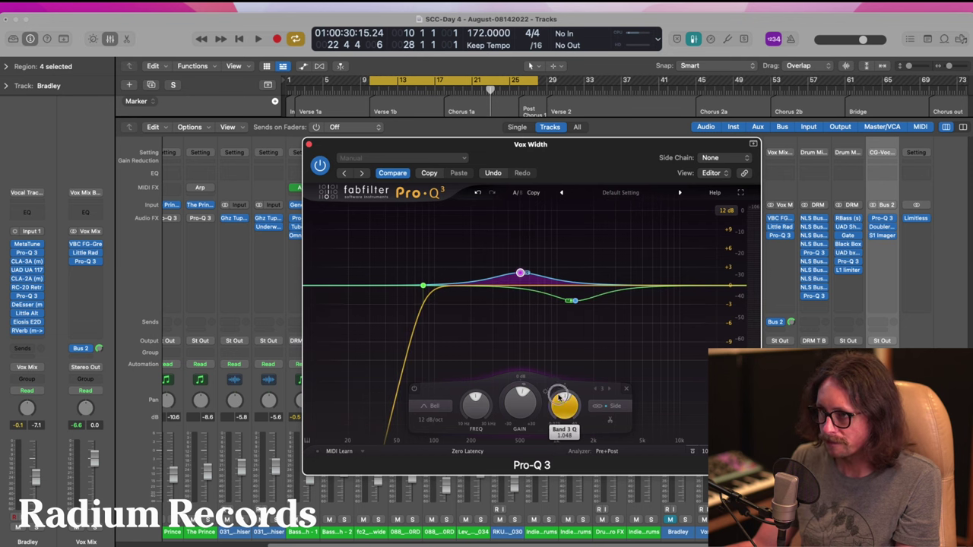
{"action": "left_click_drag", "start_coordinate": [565, 401], "coordinate": [566, 383]}
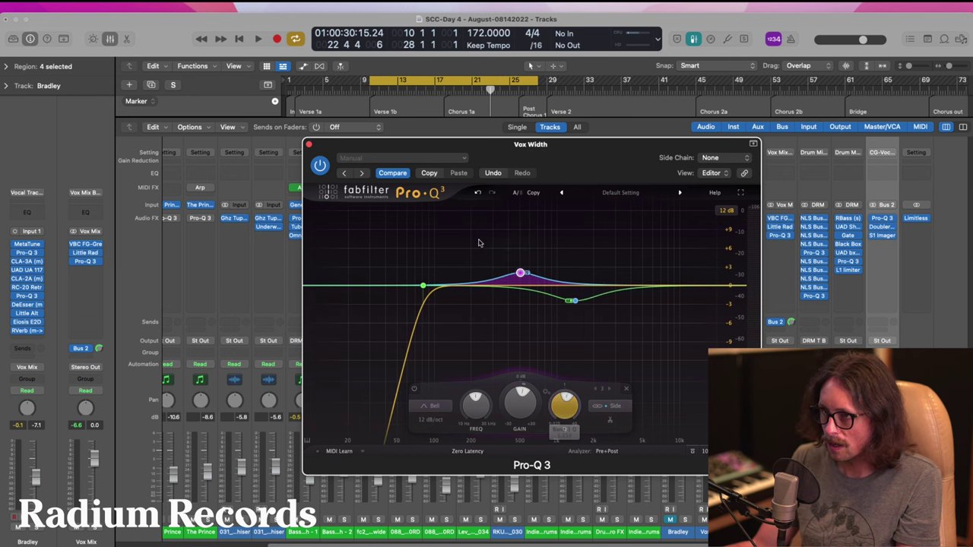
- Close the EQ and mixer, play the cycled section and set Vox Mix's Bus 2 send level to about -5.3 dB
{"action": "left_click", "coordinate": [309, 144]}
{"action": "key", "text": "x"}
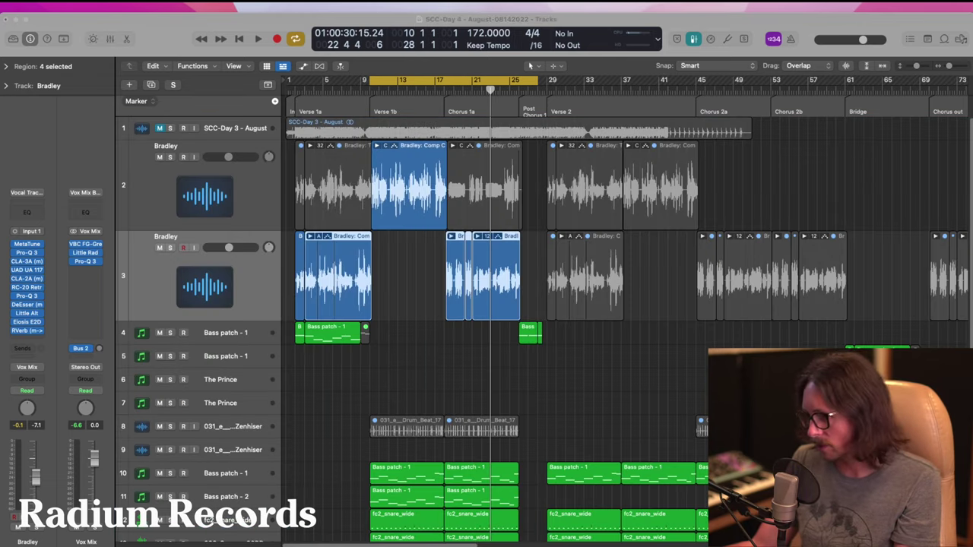
{"action": "key", "text": "space"}
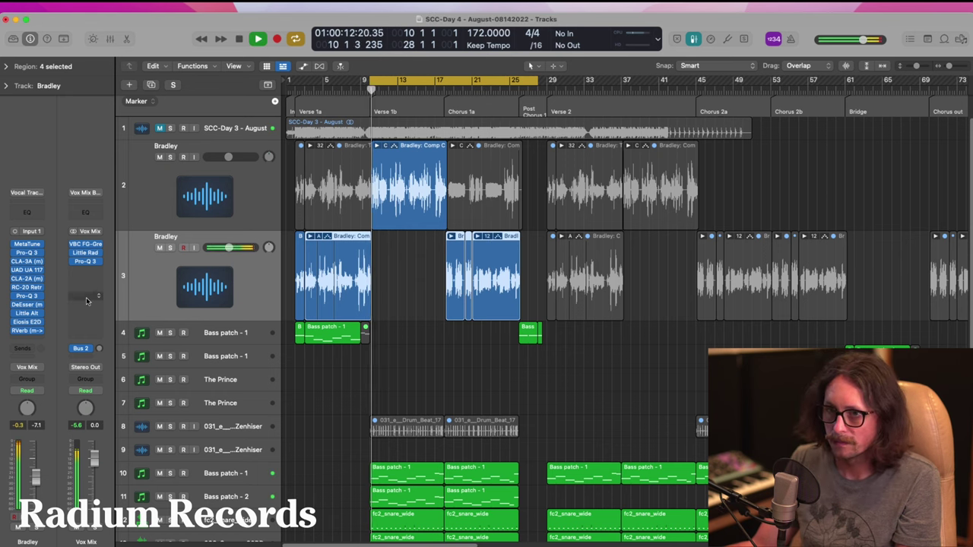
{"action": "mouse_move", "coordinate": [99, 349]}
{"action": "left_mouse_down"}
{"action": "mouse_move", "coordinate": [99, 281]}
{"action": "mouse_move", "coordinate": [95, 358]}
{"action": "left_mouse_up"}
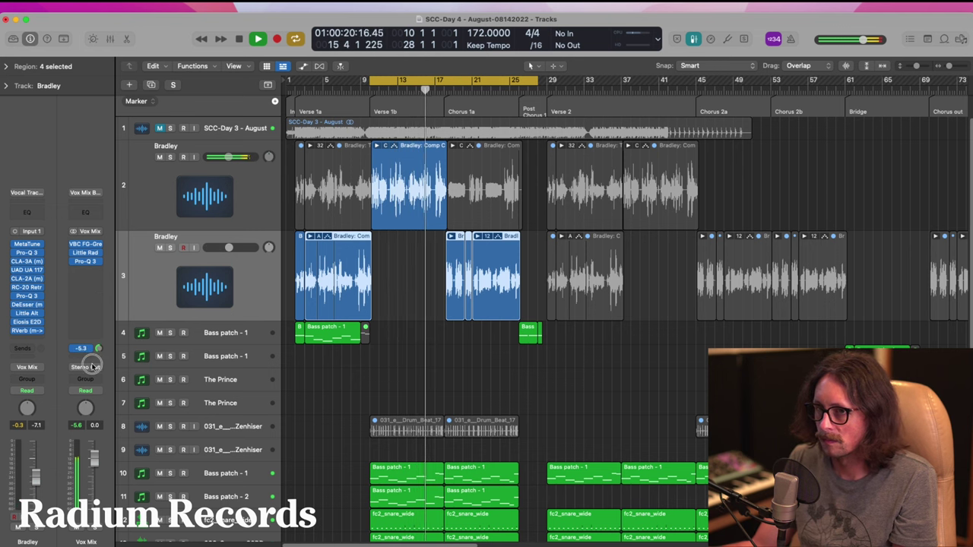
{"action": "key", "text": "space"}
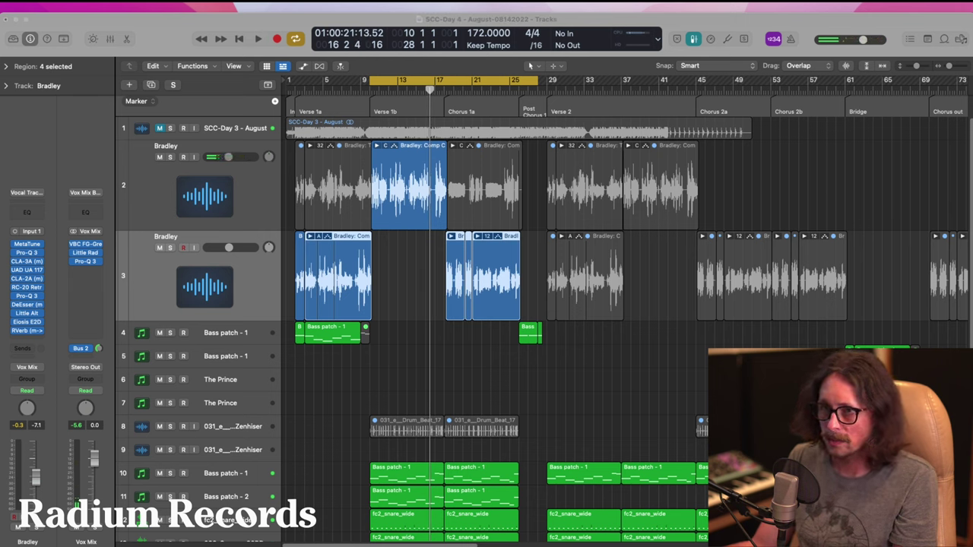
- Check the output device, input device and buffer settings in the audio preferences, keeping Universal Audio Thunderbolt
{"action": "left_click", "coordinate": [38, 7]}
{"action": "mouse_move", "coordinate": [84, 37]}
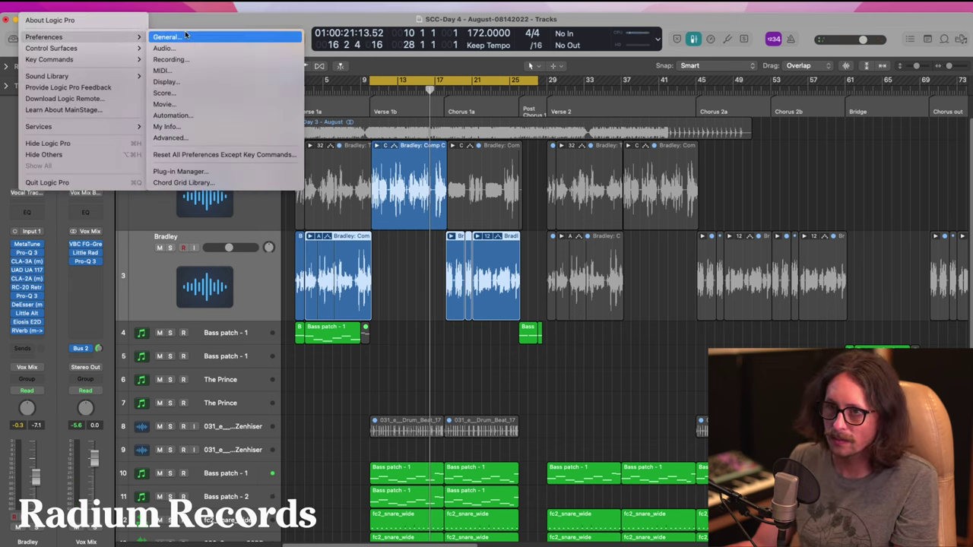
{"action": "left_click", "coordinate": [187, 48]}
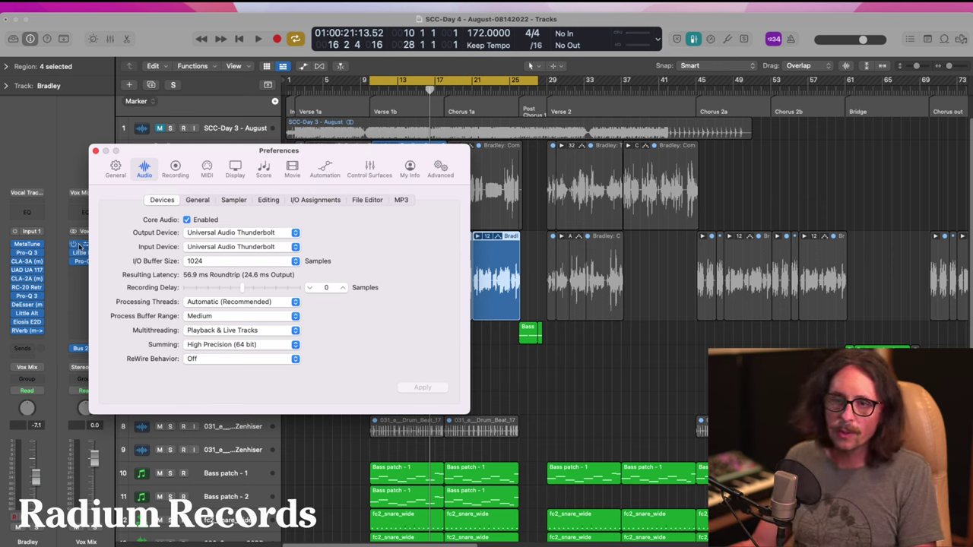
{"action": "left_click", "coordinate": [278, 234]}
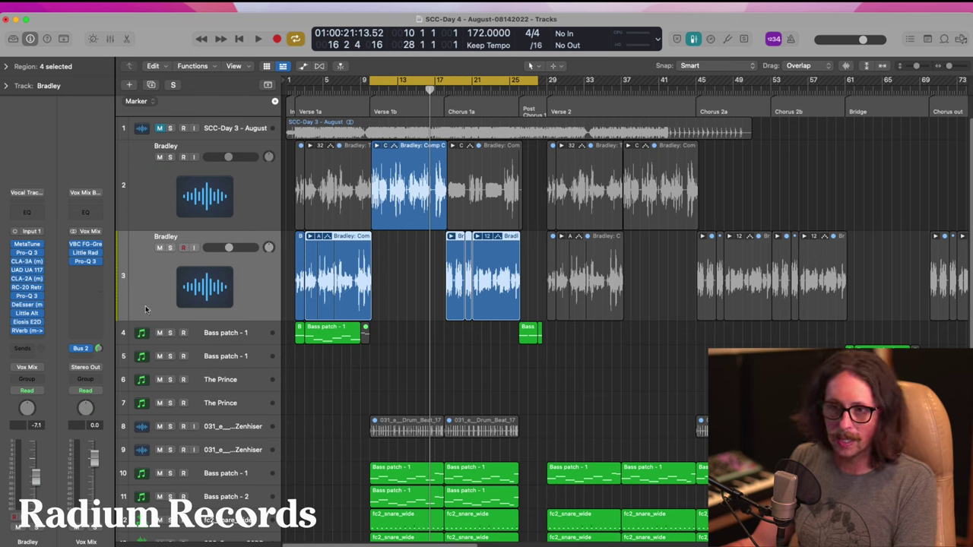
- Play the cycled section, fine-tune Vox Mix's Bus 2 send level and extend the cycle range back to bar 1
{"action": "key", "text": "shift+space"}
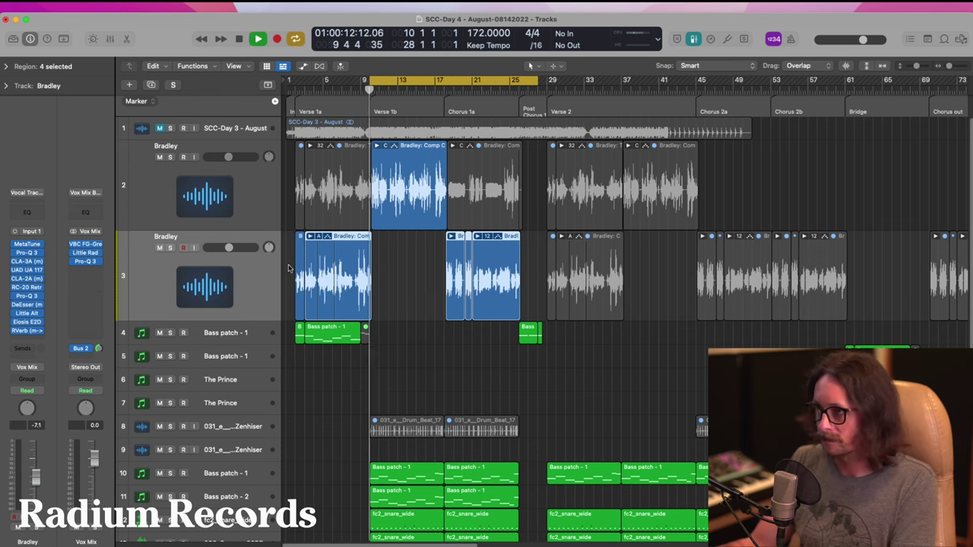
{"action": "mouse_move", "coordinate": [98, 348]}
{"action": "left_mouse_down"}
{"action": "mouse_move", "coordinate": [97, 321]}
{"action": "mouse_move", "coordinate": [97, 347]}
{"action": "left_mouse_up"}
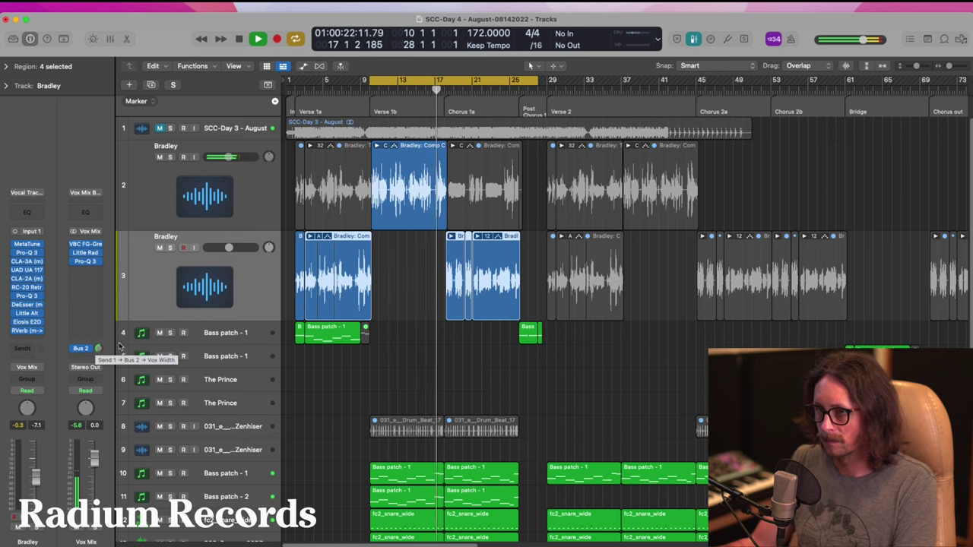
{"action": "mouse_move", "coordinate": [97, 347]}
{"action": "left_mouse_down"}
{"action": "mouse_move", "coordinate": [98, 337]}
{"action": "mouse_move", "coordinate": [99, 349]}
{"action": "left_mouse_up"}
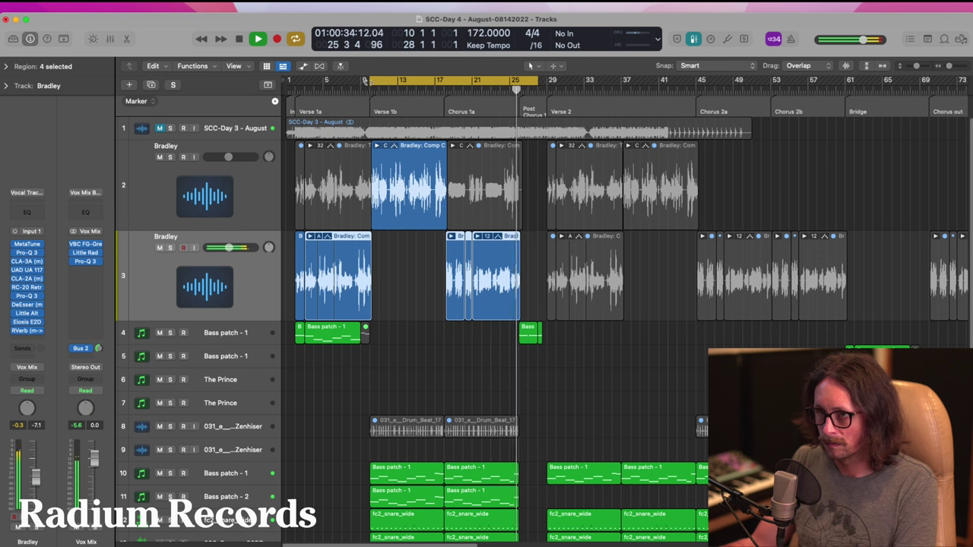
{"action": "left_click_drag", "start_coordinate": [365, 80], "coordinate": [289, 81]}
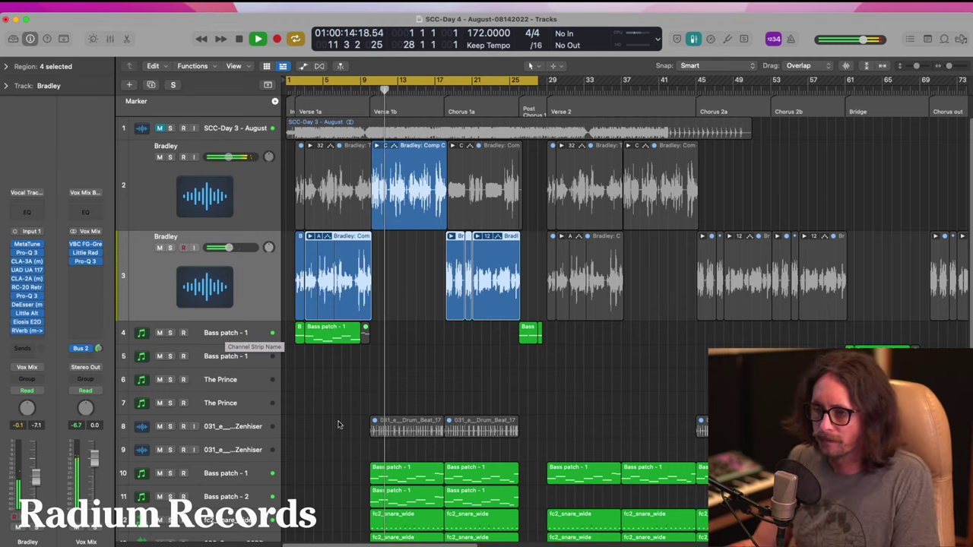
- During playback, adjust the Lev_Kick_A_034 track's volume to -6.6 dB
{"action": "scroll", "coordinate": [349, 354], "scroll_direction": "down", "scroll_amount": 3}
{"action": "scroll", "coordinate": [349, 354], "scroll_direction": "down", "scroll_amount": 3}
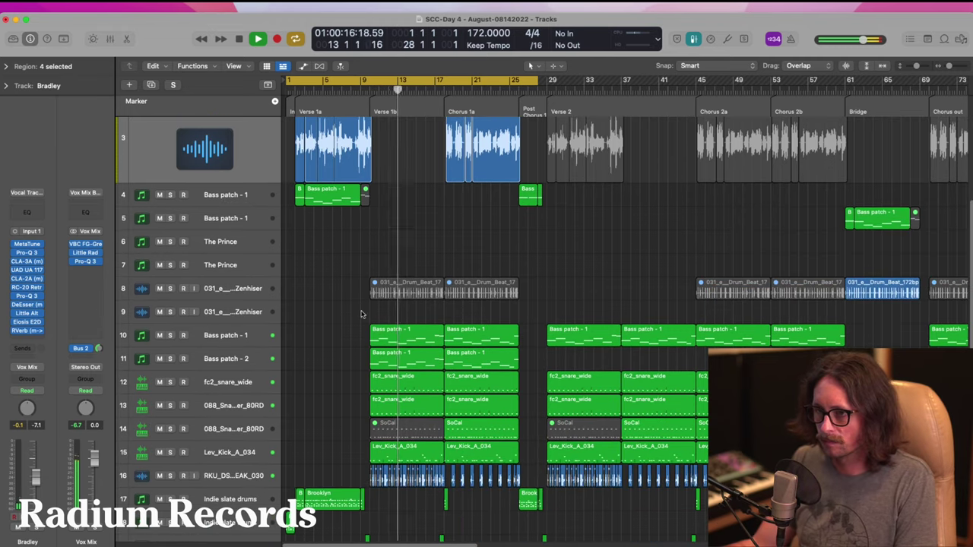
{"action": "left_click_drag", "start_coordinate": [354, 302], "coordinate": [556, 537]}
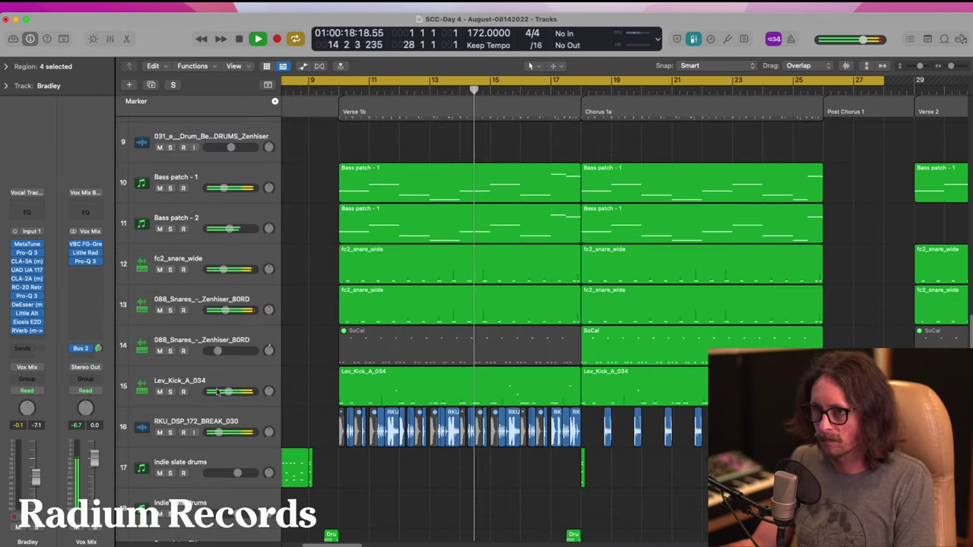
{"action": "left_click_drag", "start_coordinate": [223, 392], "coordinate": [226, 388]}
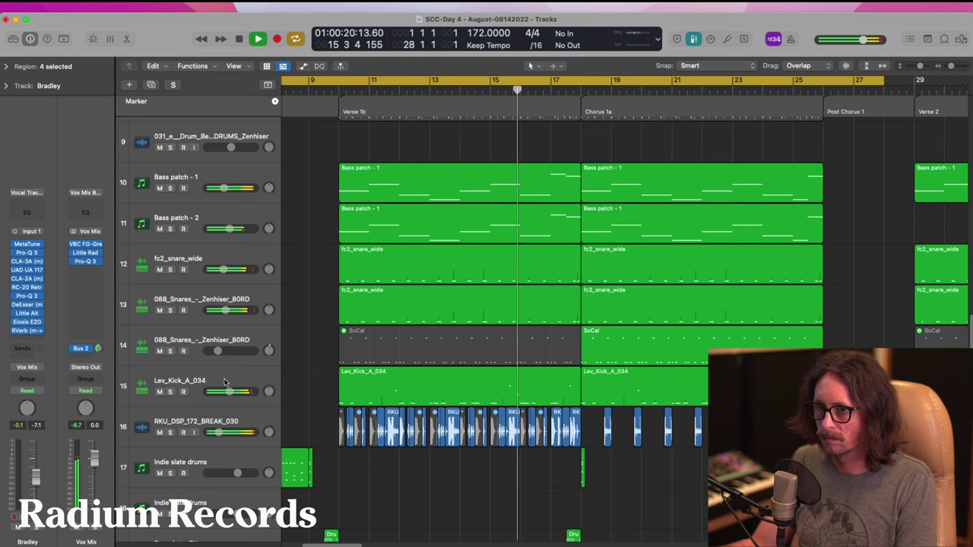
- Raise the Drum p comp bus to -5.3 dB, stop playback and review its Ghz Vulf Compressor 3 settings
{"action": "left_click", "coordinate": [210, 381]}
{"action": "left_click", "coordinate": [40, 349]}
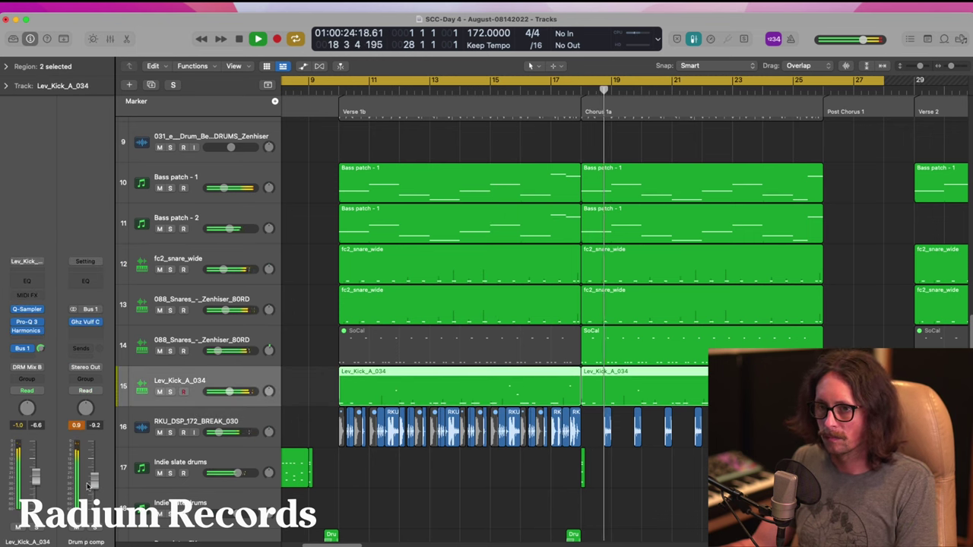
{"action": "left_click_drag", "start_coordinate": [94, 479], "coordinate": [88, 461]}
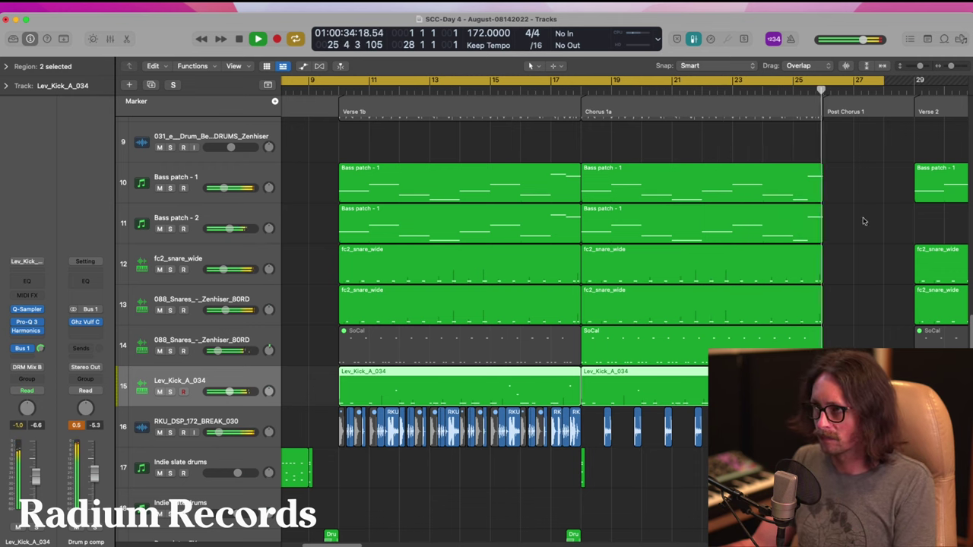
{"action": "key", "text": "space"}
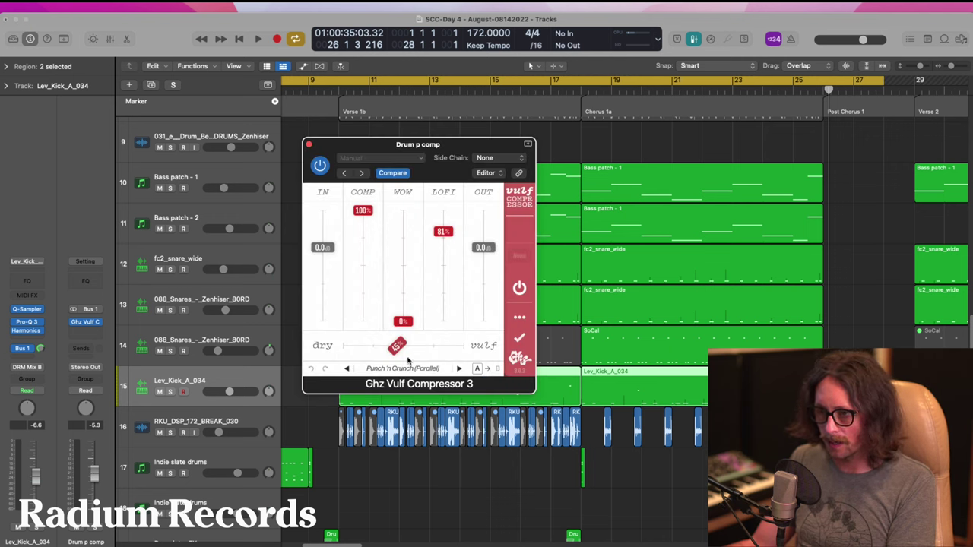
{"action": "left_click", "coordinate": [308, 143]}
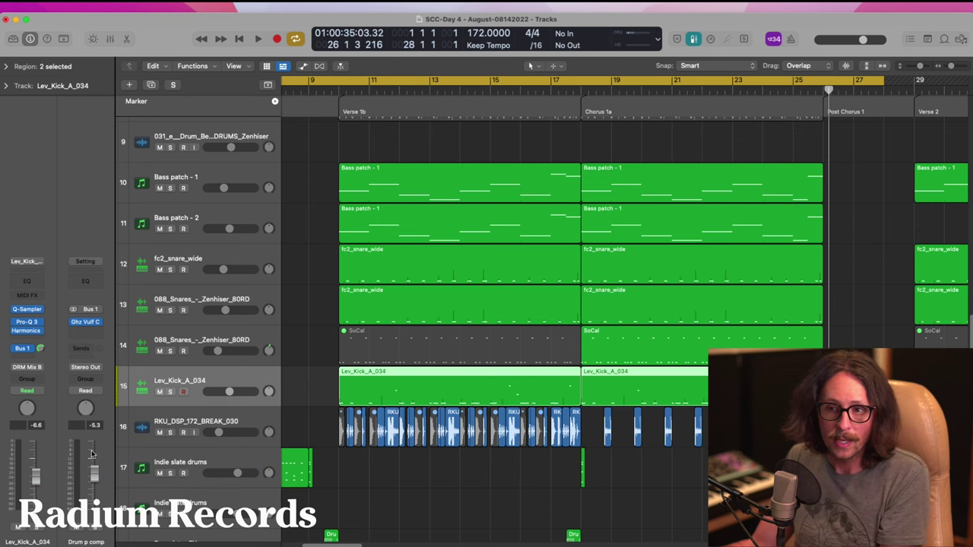
- Set the cycle range from bar 10 to bar 27 and insert Pro-Q 3 after the compressor on the Drum p comp bus
{"action": "mouse_move", "coordinate": [346, 81]}
{"action": "left_mouse_down"}
{"action": "mouse_move", "coordinate": [399, 104]}
{"action": "mouse_move", "coordinate": [865, 104]}
{"action": "mouse_move", "coordinate": [849, 109]}
{"action": "left_mouse_up"}
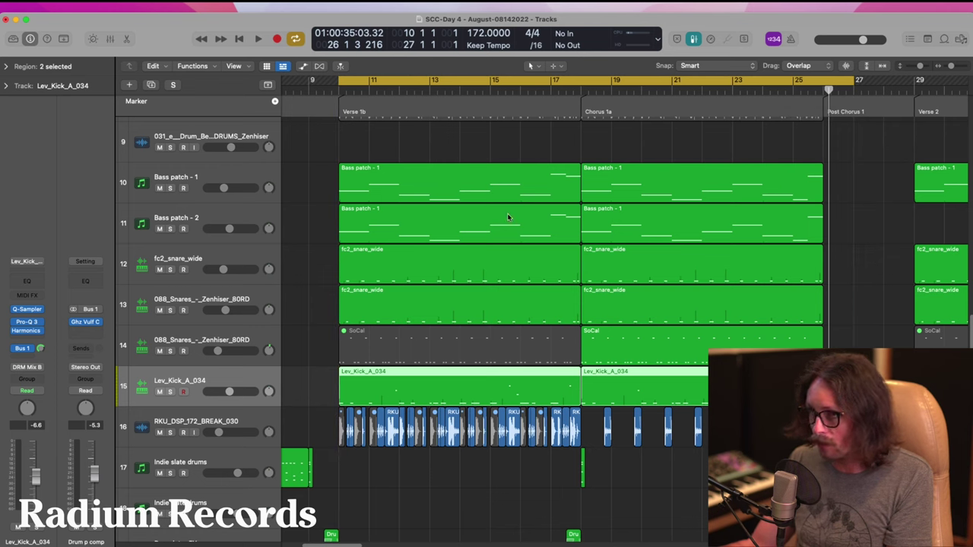
{"action": "left_click", "coordinate": [87, 333]}
{"action": "left_click", "coordinate": [108, 357]}
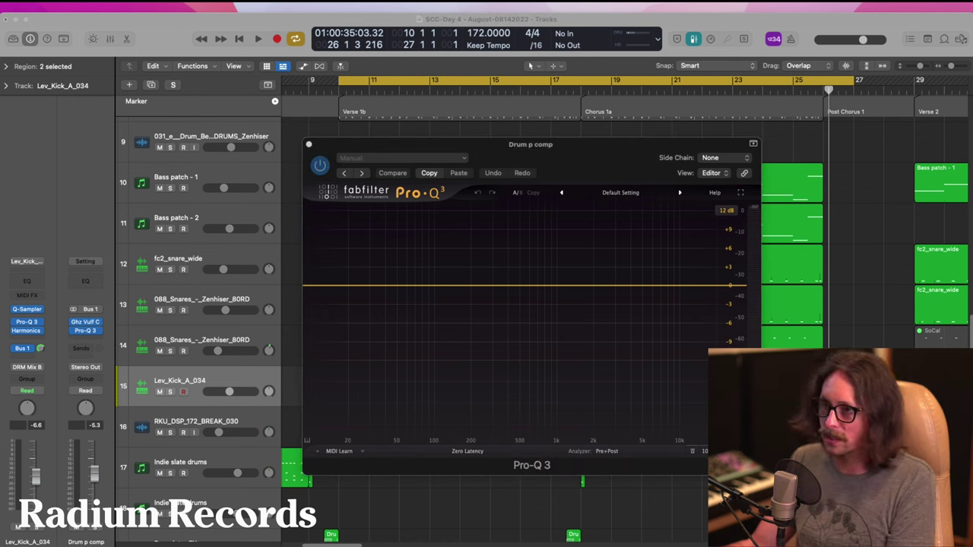
- Play the section and add a low cut with a 30 dB/oct slope at about 26 Hz in Drum p comp's Pro-Q 3
{"action": "key", "text": "space"}
{"action": "left_click", "coordinate": [330, 286]}
{"action": "left_click", "coordinate": [339, 270]}
{"action": "left_click", "coordinate": [347, 325]}
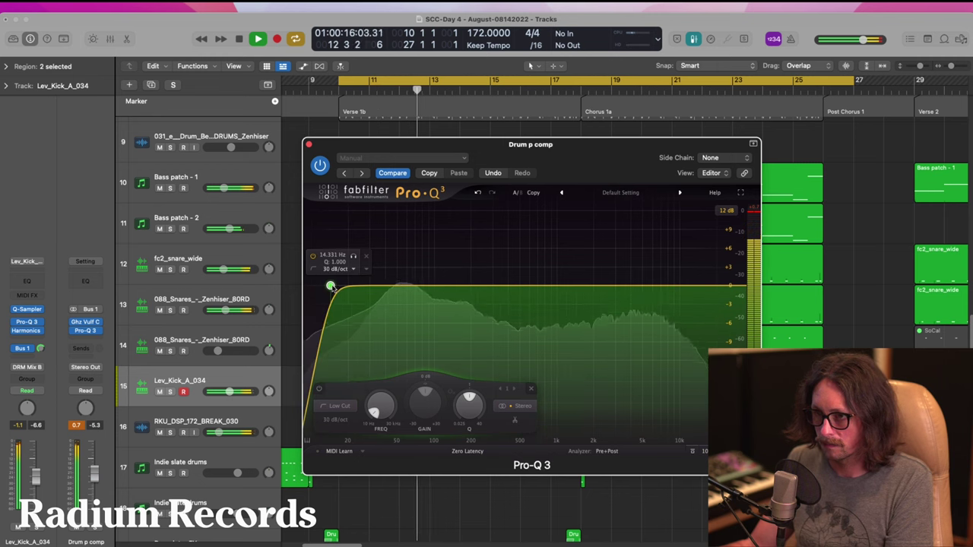
{"action": "left_click_drag", "start_coordinate": [330, 286], "coordinate": [363, 286]}
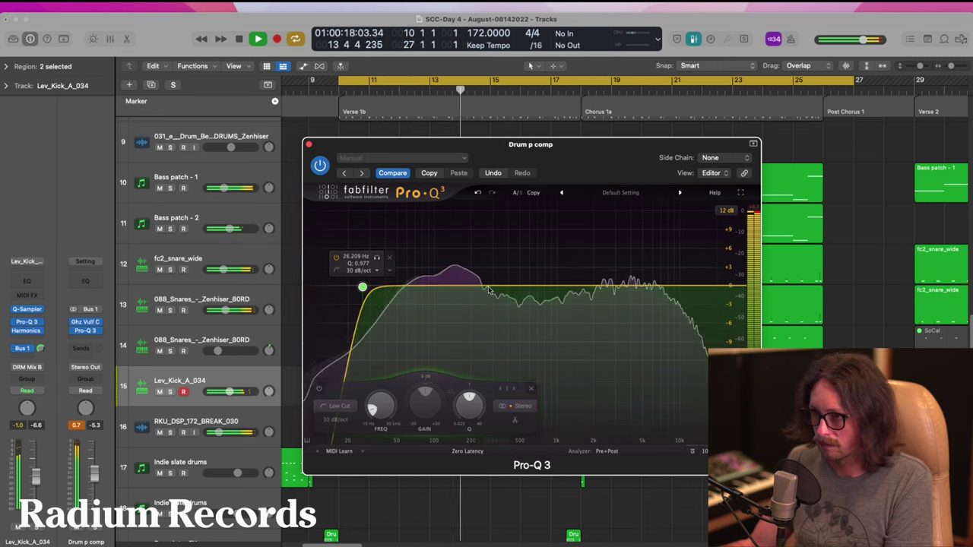
- Add a bell cut of about -3.24 dB near 288 Hz with a Q of 1.595
{"action": "left_click_drag", "start_coordinate": [478, 289], "coordinate": [495, 310]}
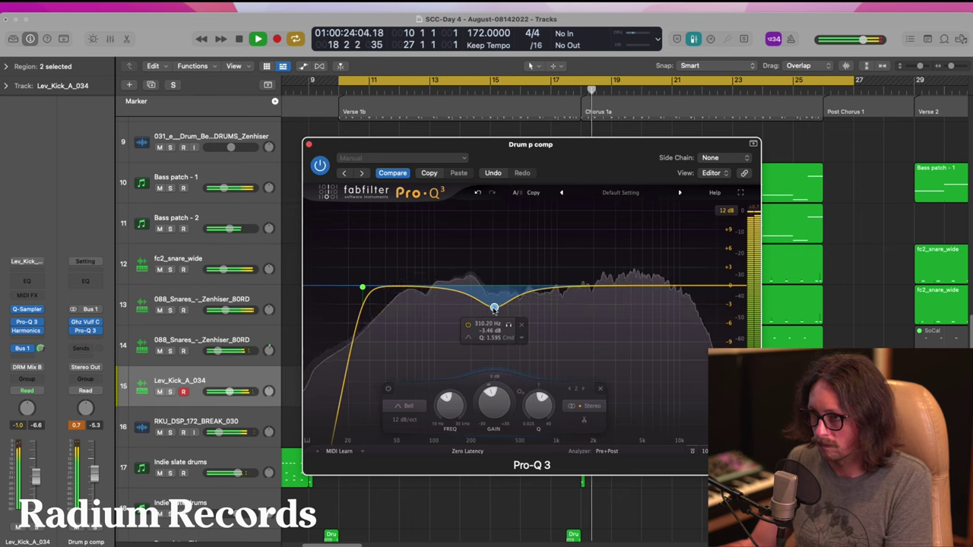
{"action": "mouse_move", "coordinate": [493, 305]}
{"action": "left_mouse_down"}
{"action": "mouse_move", "coordinate": [456, 230]}
{"action": "mouse_move", "coordinate": [410, 234]}
{"action": "mouse_move", "coordinate": [469, 241]}
{"action": "mouse_move", "coordinate": [489, 304]}
{"action": "left_mouse_up"}
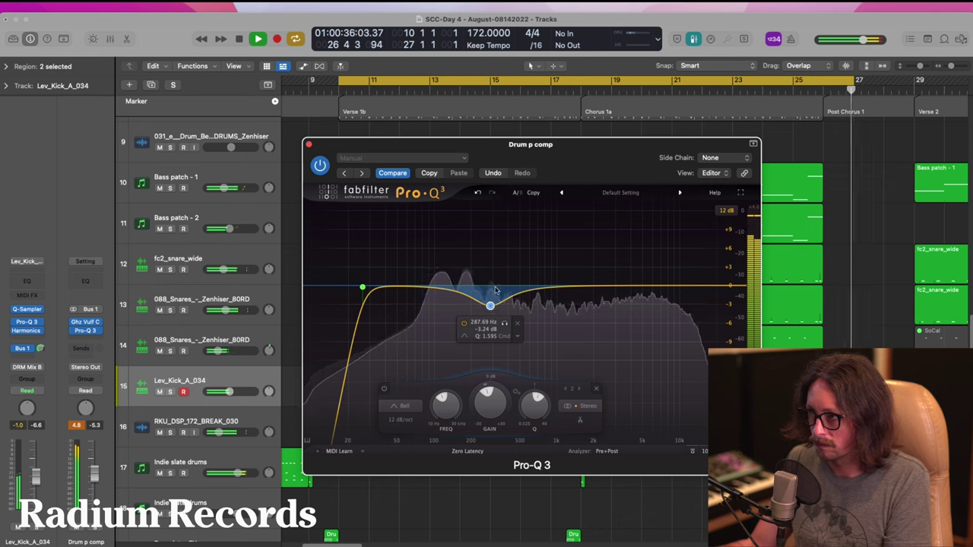
{"action": "left_click", "coordinate": [344, 90]}
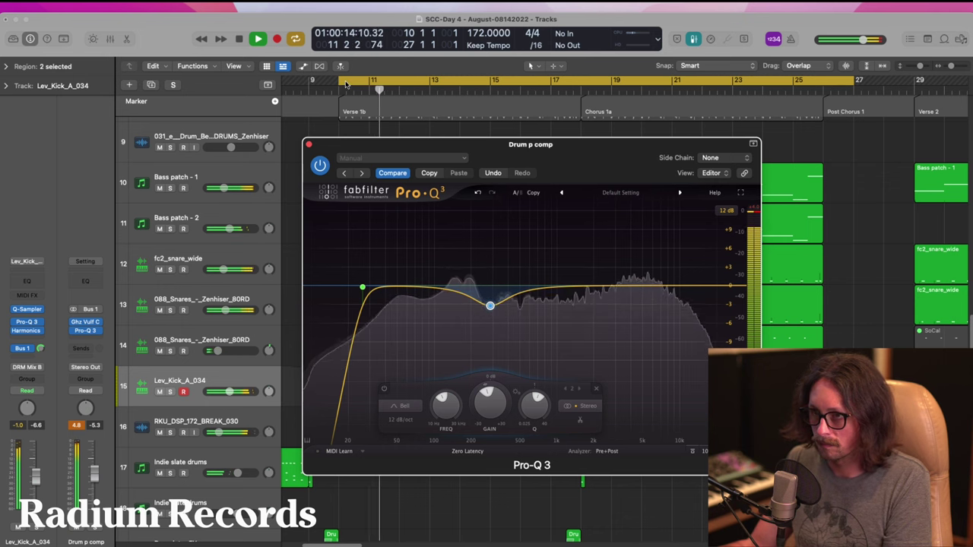
- Turn off cycling, restart playback from the song's beginning and add a slight bell boost near 1 kHz
{"action": "left_click", "coordinate": [344, 84]}
{"action": "key", "text": "space"}
{"action": "key", "text": "Return"}
{"action": "key", "text": "space"}
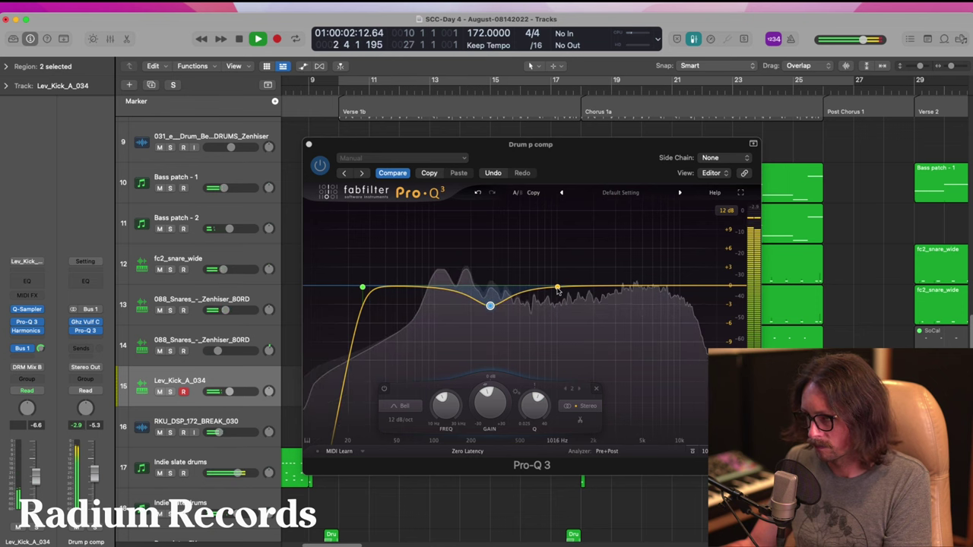
{"action": "left_click", "coordinate": [565, 284]}
{"action": "left_click_drag", "start_coordinate": [567, 285], "coordinate": [562, 283]}
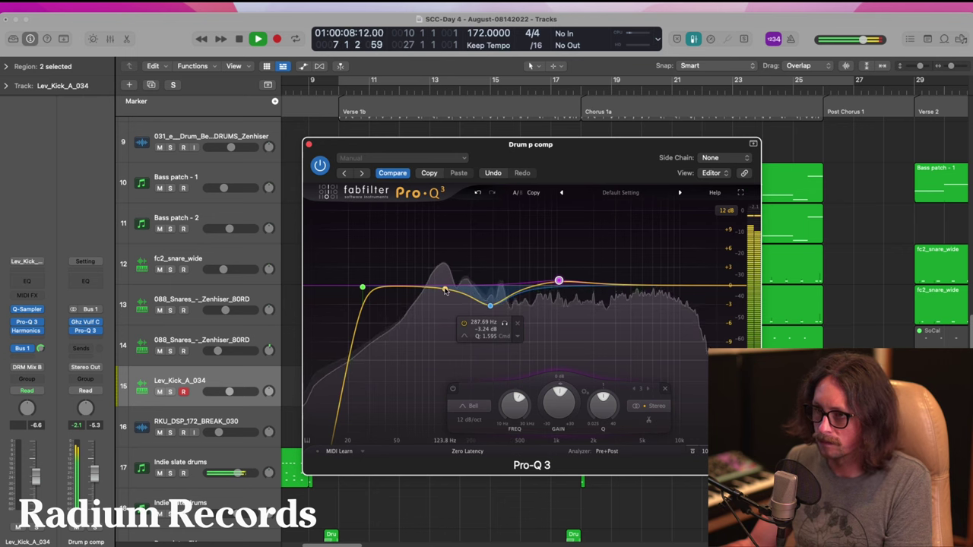
- Compare the drum mix with the EQ bypassed and active, set the low cut to about 22 Hz and close the EQ
{"action": "left_click_drag", "start_coordinate": [362, 287], "coordinate": [380, 287]}
{"action": "left_click", "coordinate": [321, 166]}
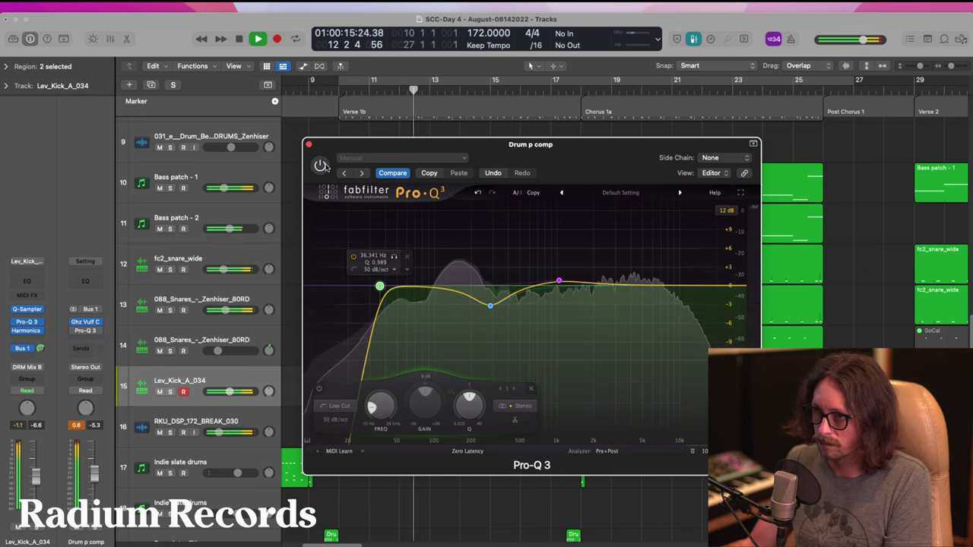
{"action": "left_click", "coordinate": [322, 166]}
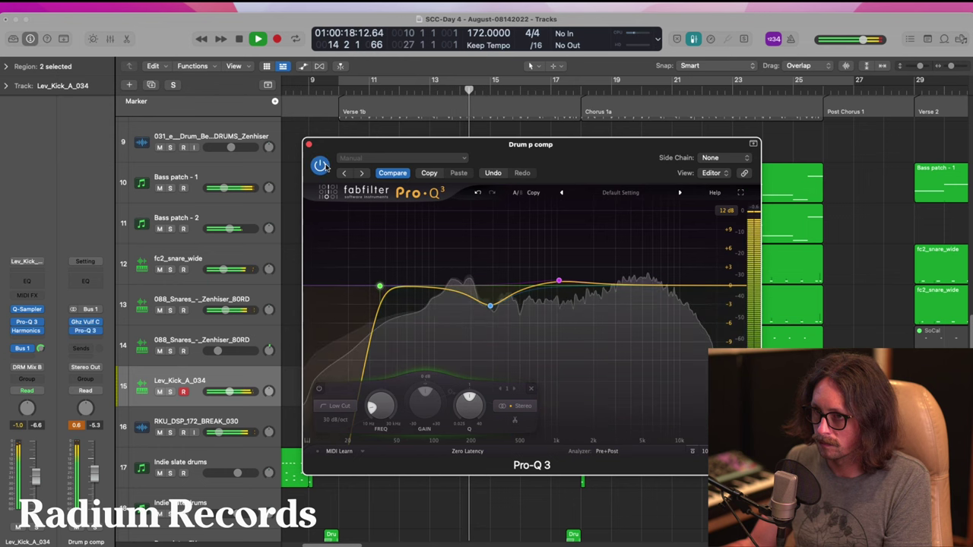
{"action": "left_click_drag", "start_coordinate": [380, 286], "coordinate": [352, 287]}
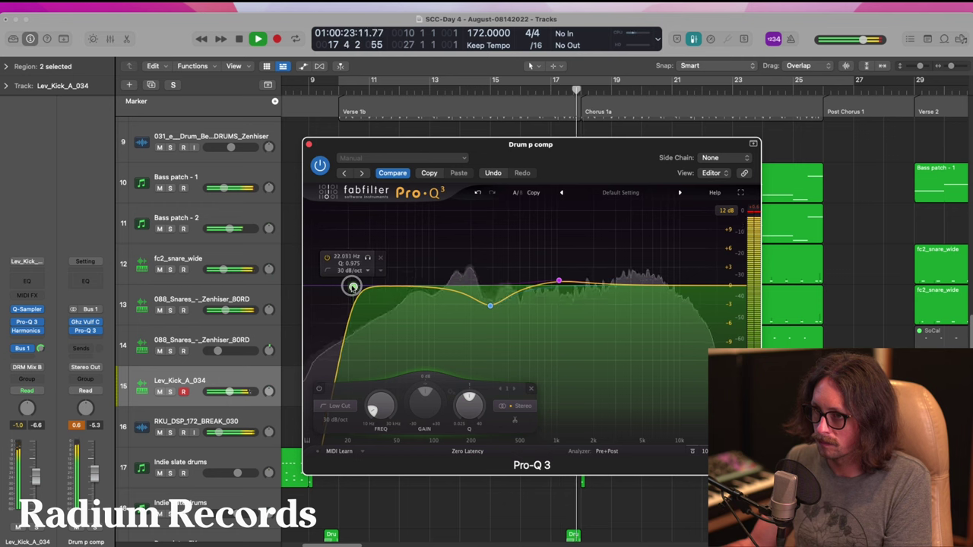
{"action": "left_click", "coordinate": [308, 144]}
- Turn cycling back on and briefly solo the Bass patch - 2 track
{"action": "scroll", "coordinate": [392, 154], "scroll_direction": "up", "scroll_amount": 3}
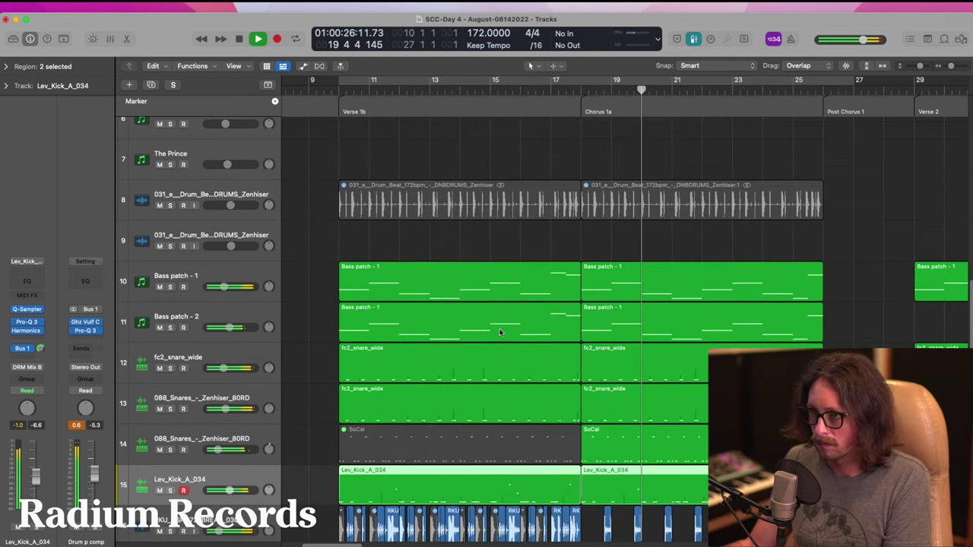
{"action": "left_click", "coordinate": [360, 84]}
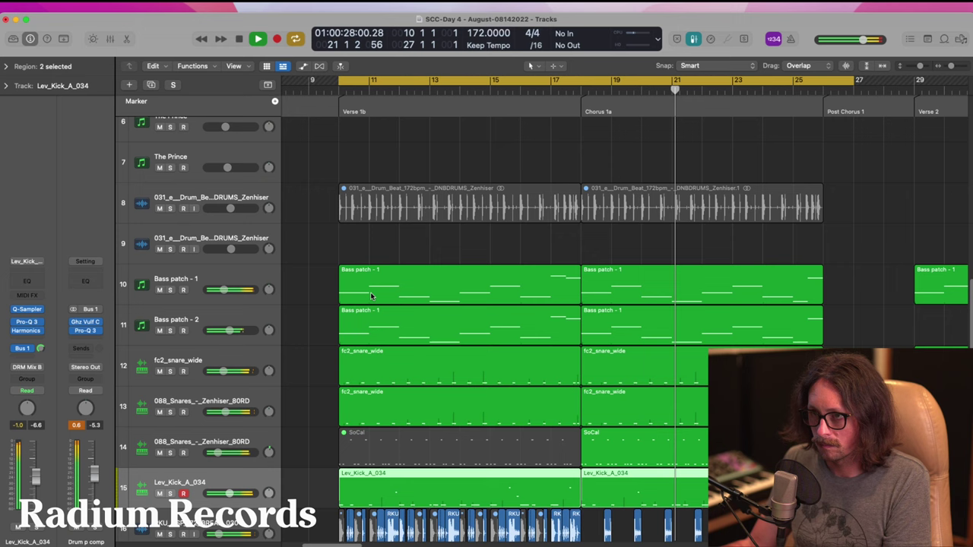
{"action": "scroll", "coordinate": [413, 342], "scroll_direction": "up", "scroll_amount": 1}
{"action": "left_click", "coordinate": [170, 334]}
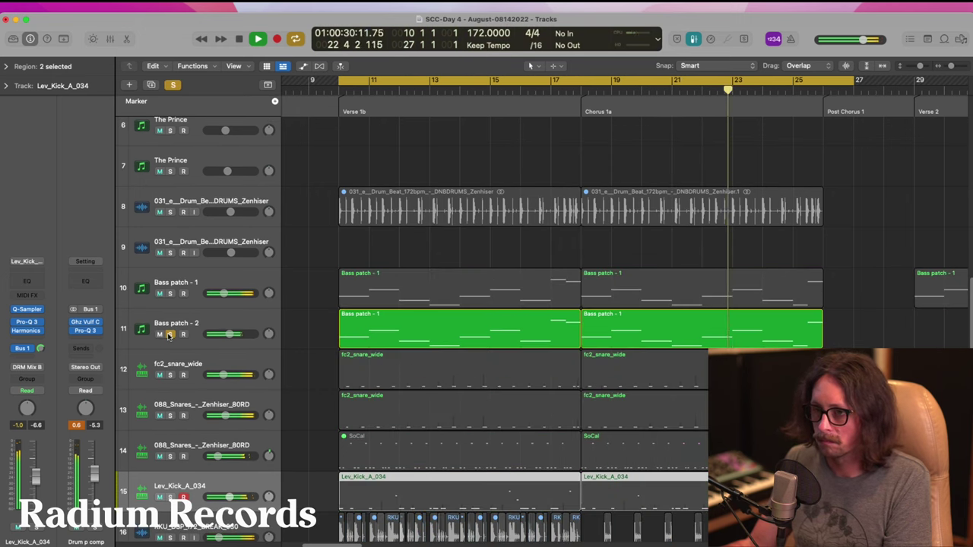
{"action": "left_click", "coordinate": [170, 334]}
- Inspect the OP-Xa V synth on Bass patch - 2 while the section plays, and close it
{"action": "left_click", "coordinate": [198, 323]}
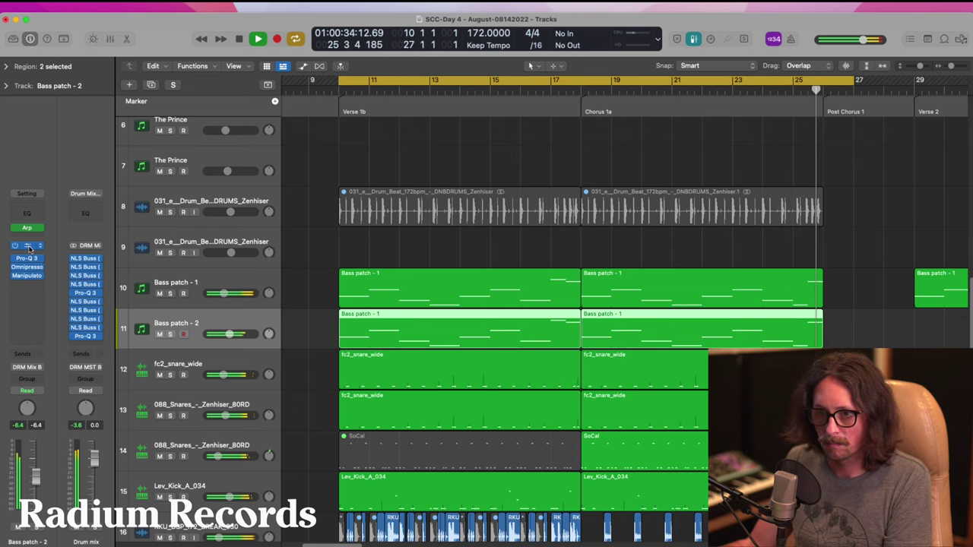
{"action": "left_click", "coordinate": [27, 245]}
{"action": "key", "text": "space"}
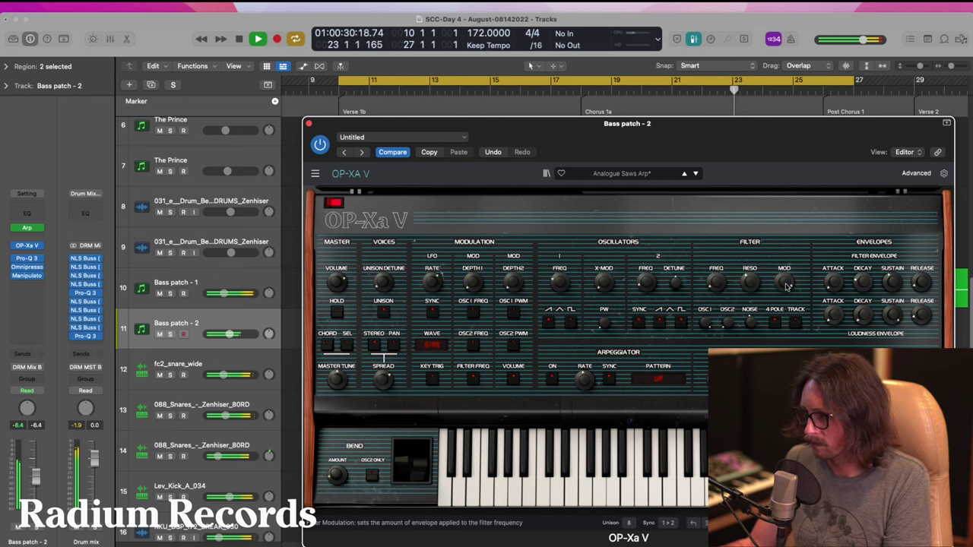
{"action": "mouse_move", "coordinate": [563, 285]}
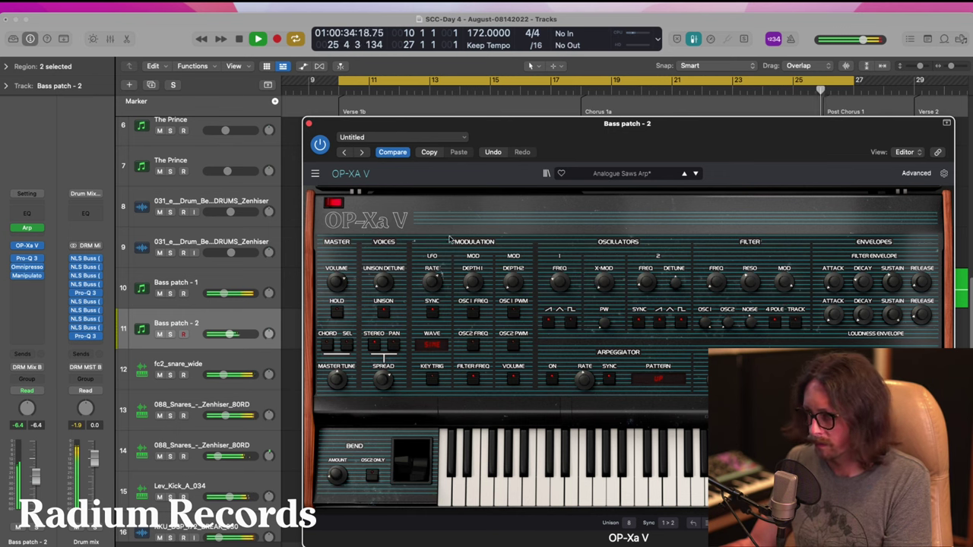
{"action": "left_click", "coordinate": [308, 124]}
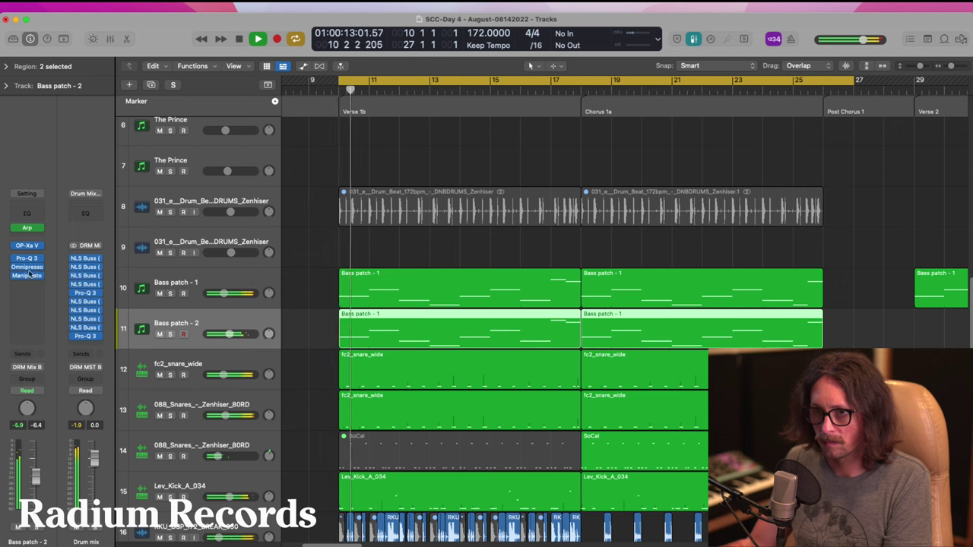
- In the Pro-Q 3 on Bass patch - 2, lower the high cut frequency and adjust the Q of the bell cut near 1.2 kHz
{"action": "left_click", "coordinate": [29, 259]}
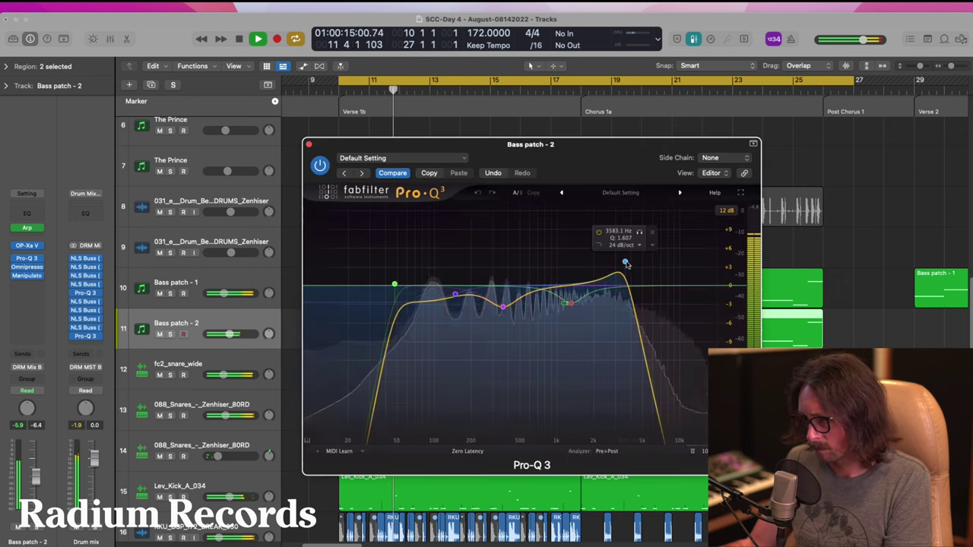
{"action": "left_click_drag", "start_coordinate": [625, 265], "coordinate": [565, 299]}
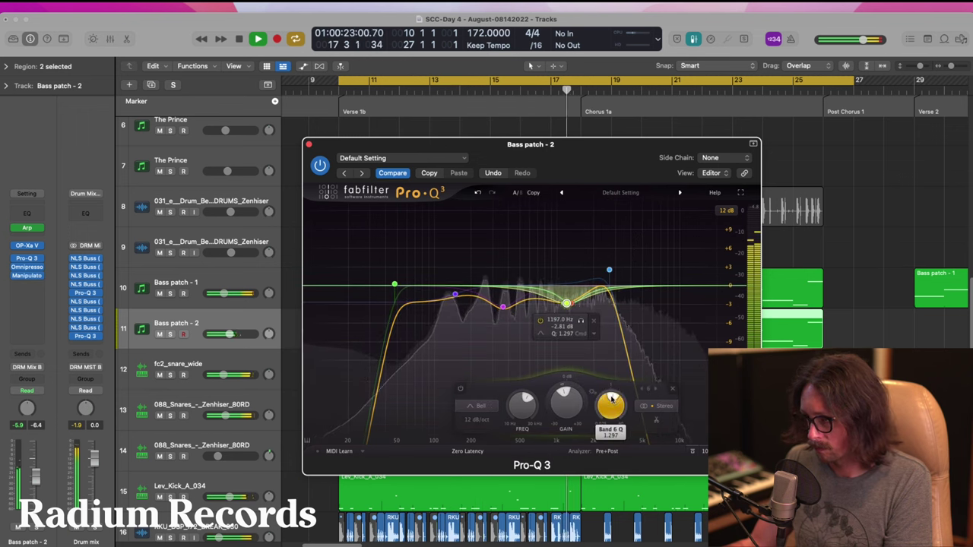
{"action": "left_click_drag", "start_coordinate": [630, 369], "coordinate": [630, 365]}
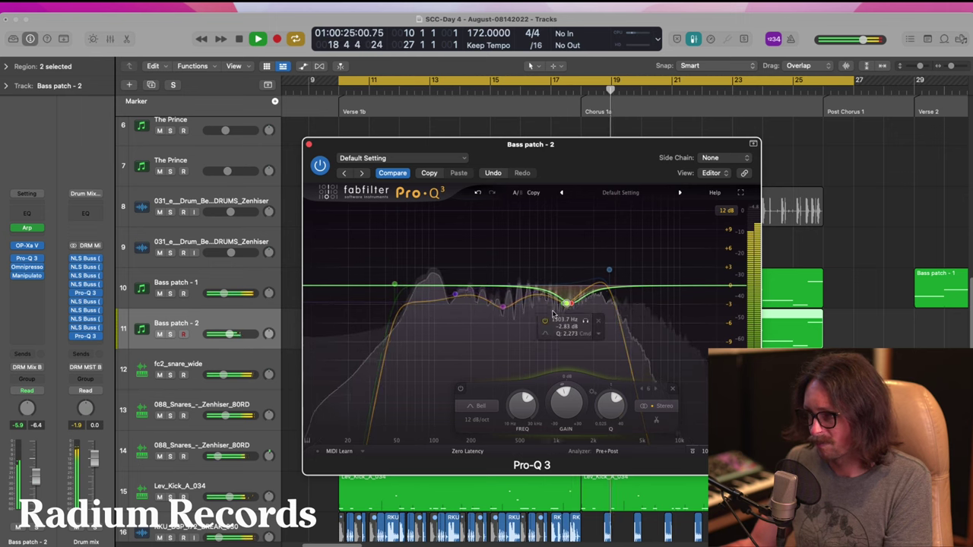
- Set the bell cut near 375 Hz to about -2.46 dB and the low shelf near 141 Hz to about -2.14 dB, and close the EQ
{"action": "left_click", "coordinate": [504, 304]}
{"action": "left_click_drag", "start_coordinate": [504, 304], "coordinate": [505, 302]}
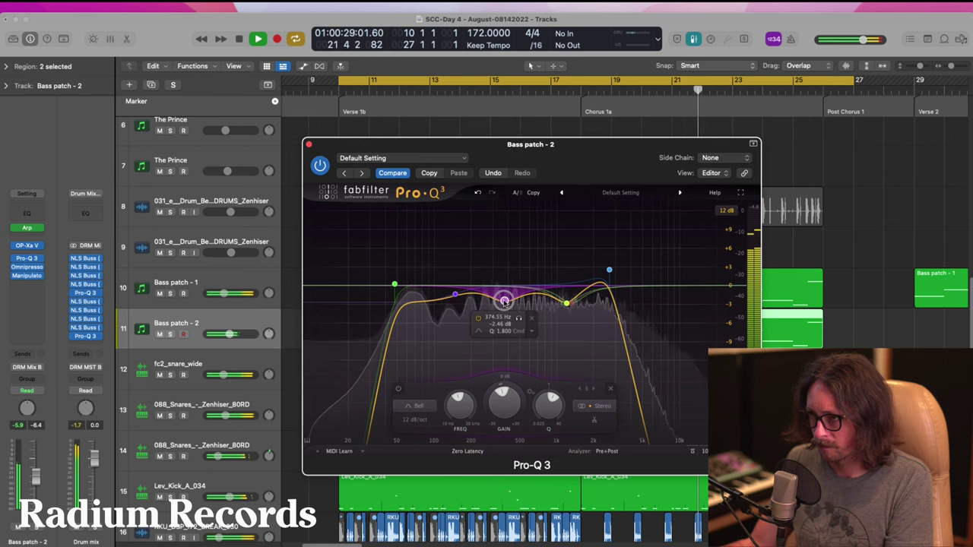
{"action": "left_click", "coordinate": [454, 294]}
{"action": "left_click_drag", "start_coordinate": [454, 292], "coordinate": [452, 292]}
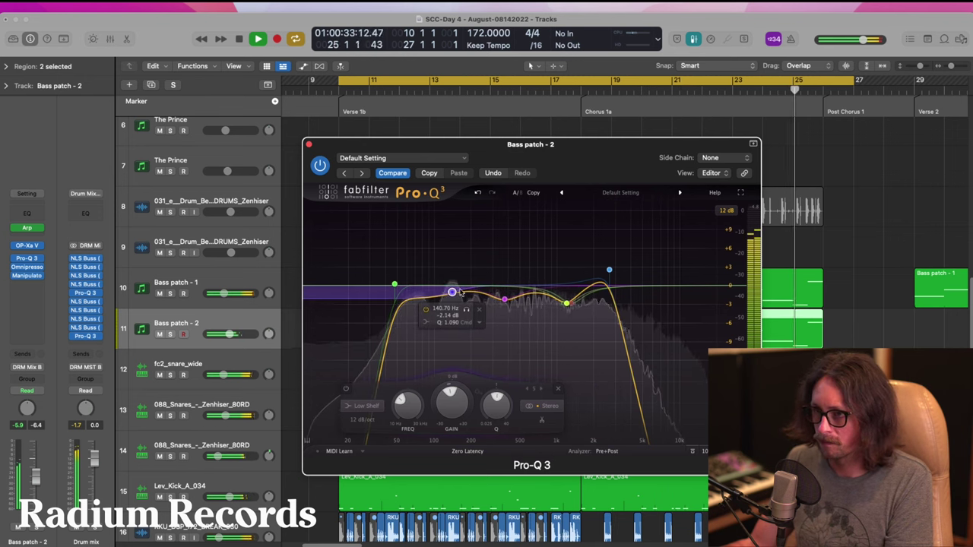
{"action": "left_click", "coordinate": [308, 143]}
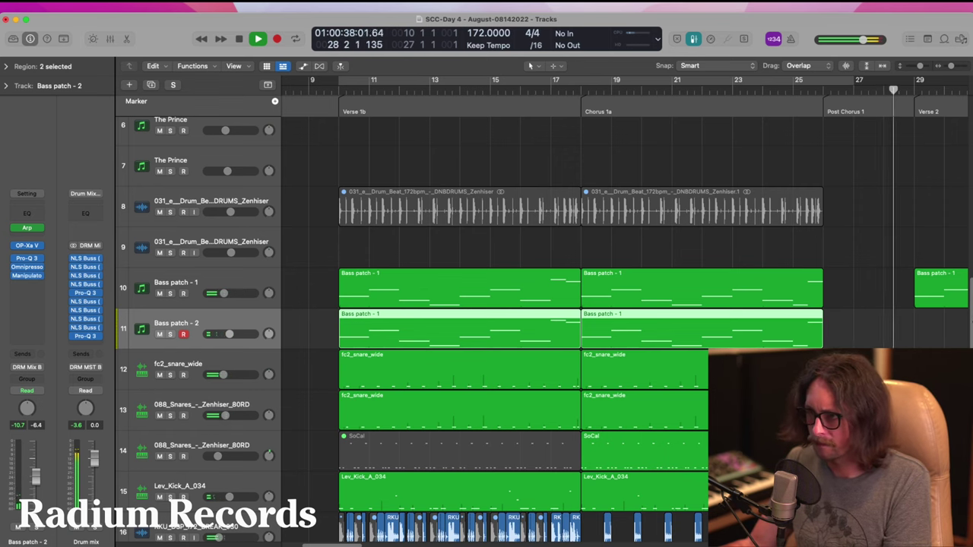
- Stop playback and copy the four Bass patch - 1 regions from Verse 2 through Chorus 2b onto the Bass patch - 2 track
{"action": "key", "text": "z"}
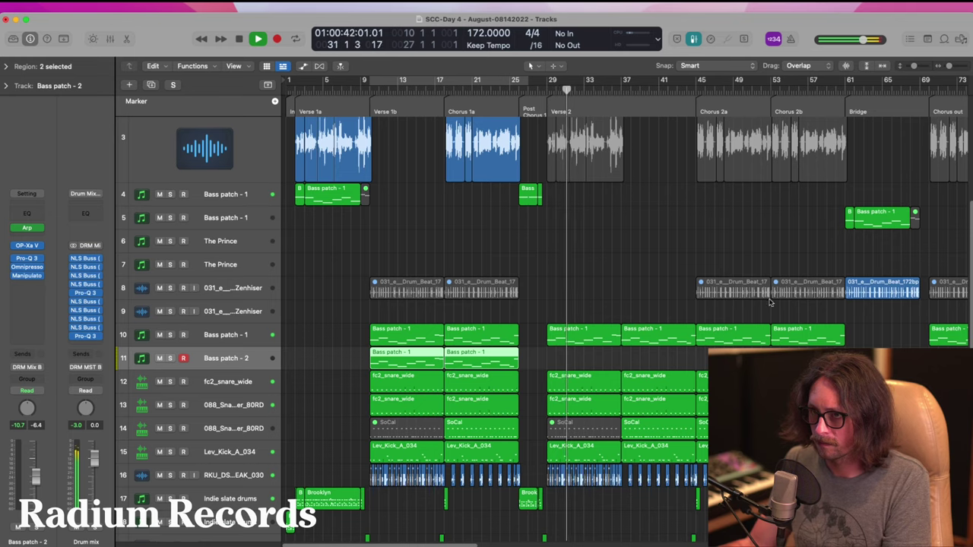
{"action": "left_click", "coordinate": [567, 352], "text": "ctrl+alt"}
{"action": "scroll", "coordinate": [563, 334], "scroll_direction": "down", "scroll_amount": 3}
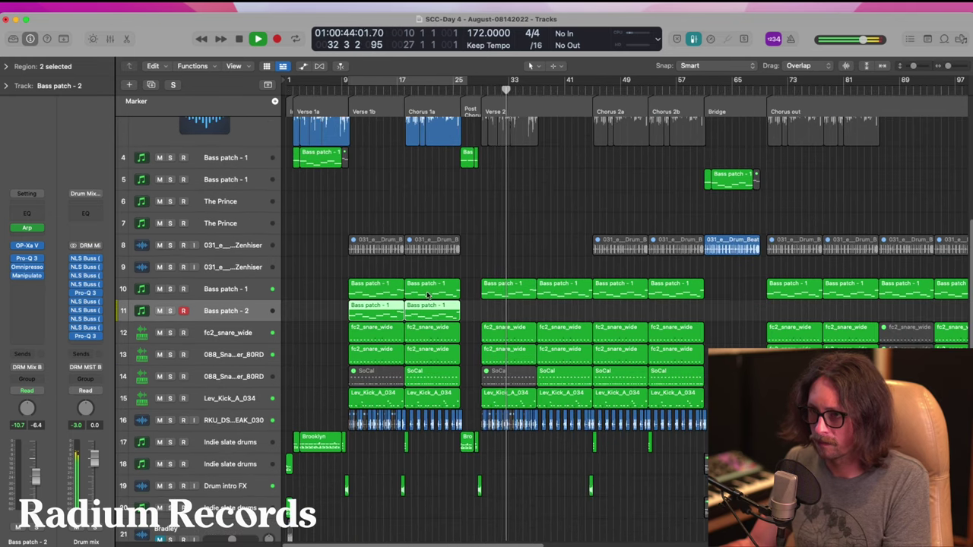
{"action": "key", "text": "space"}
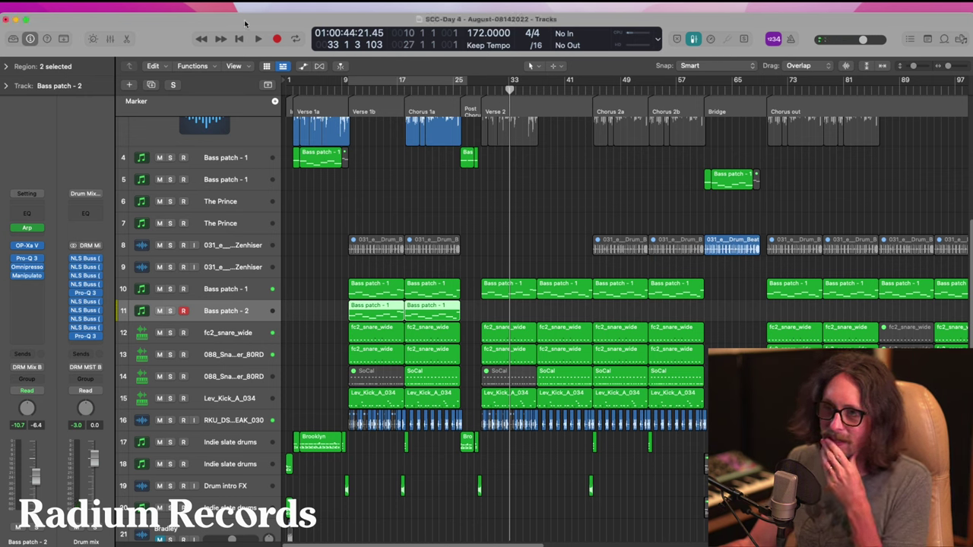
{"action": "left_click_drag", "start_coordinate": [473, 286], "coordinate": [695, 291]}
{"action": "left_click_drag", "start_coordinate": [500, 293], "coordinate": [502, 312]}
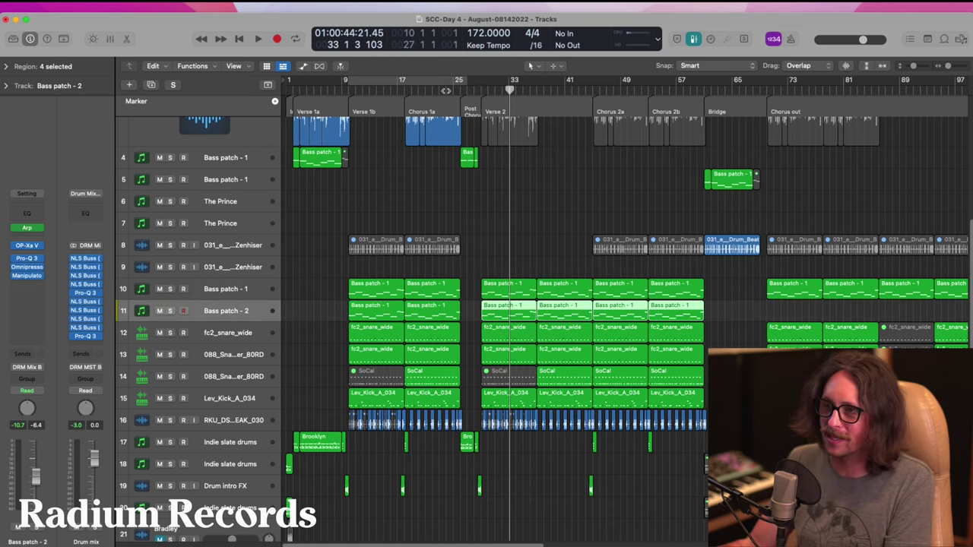
- Resume playback, slightly adjust the Low Boost in the Vintage Tube EQ on track 10's Bass patch - 1, and check its Pro-Q 3
{"action": "key", "text": "space"}
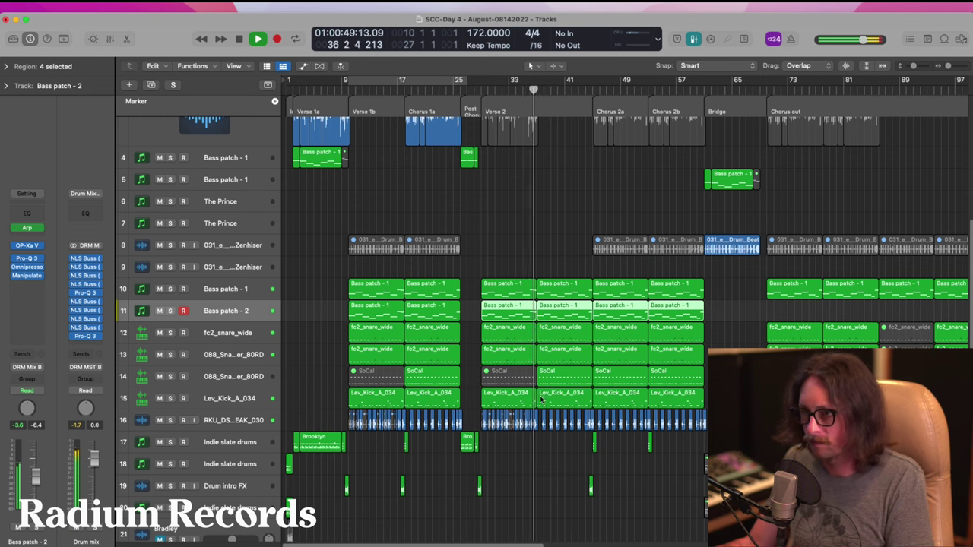
{"action": "left_click", "coordinate": [243, 290]}
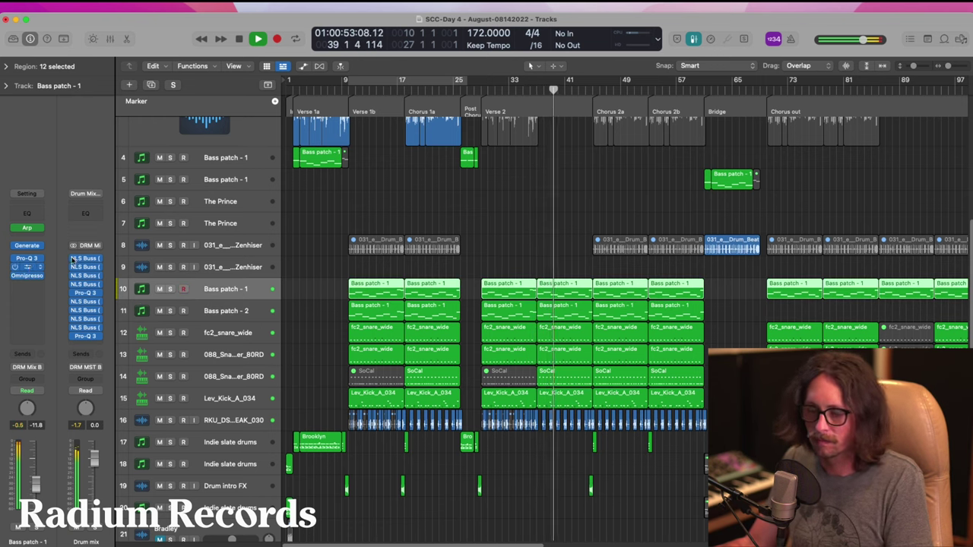
{"action": "left_click", "coordinate": [27, 267]}
{"action": "left_click_drag", "start_coordinate": [382, 241], "coordinate": [384, 234]}
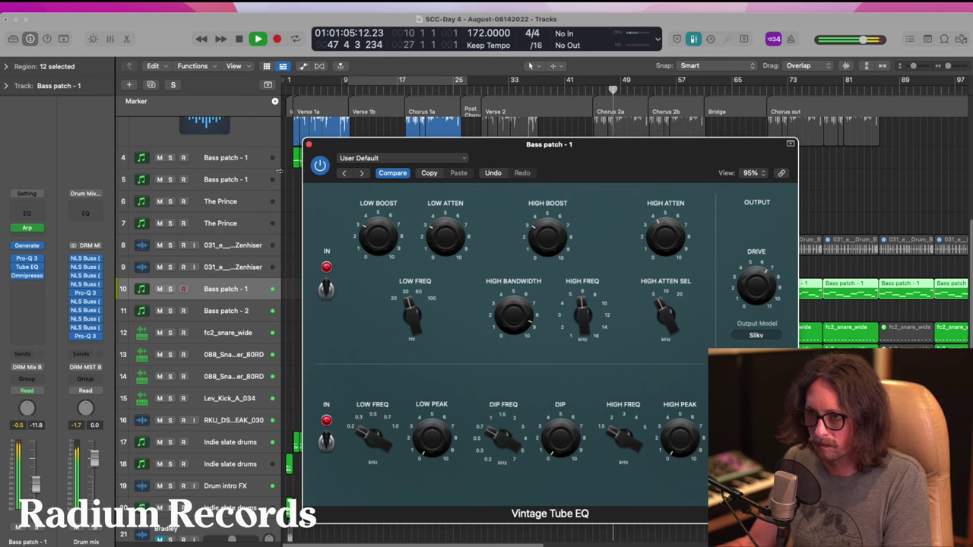
{"action": "left_click", "coordinate": [310, 145]}
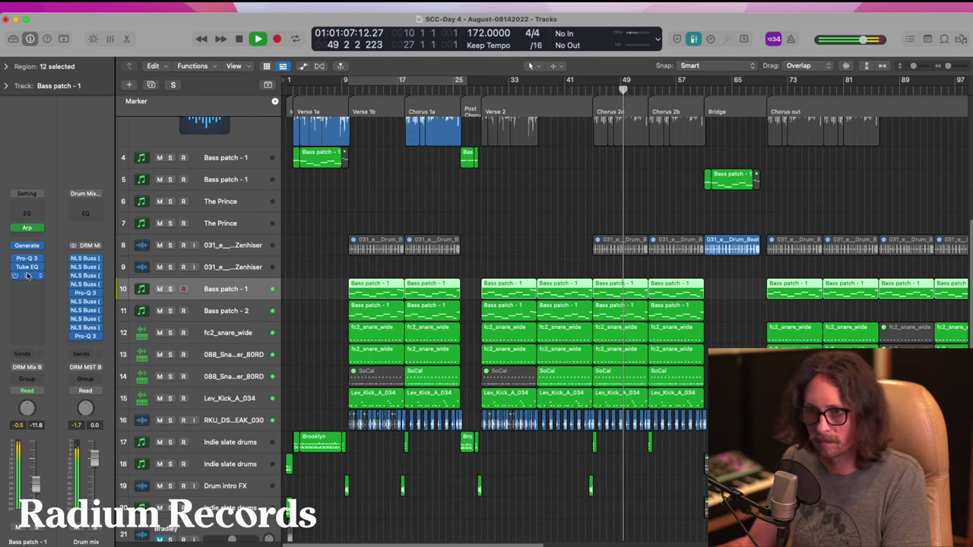
{"action": "left_click", "coordinate": [27, 259]}
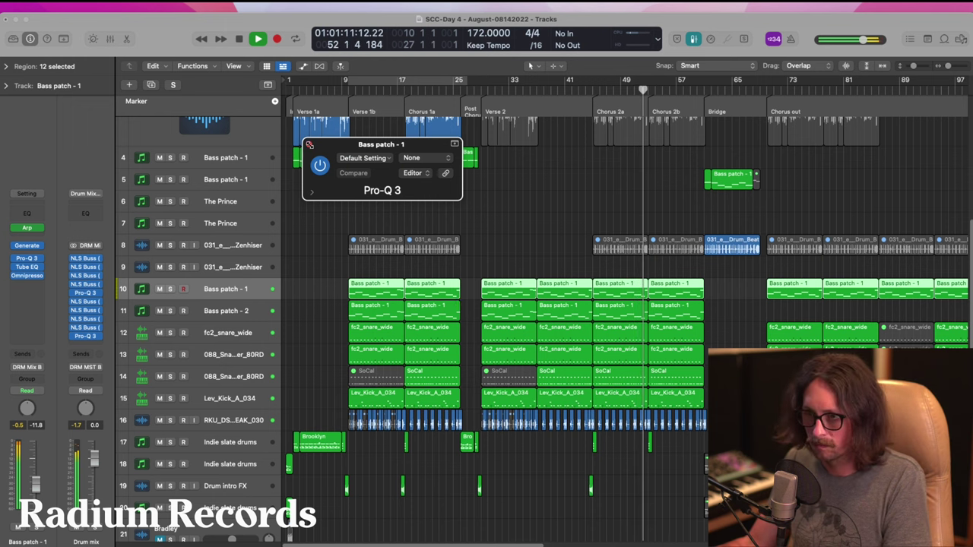
{"action": "left_click", "coordinate": [309, 144]}
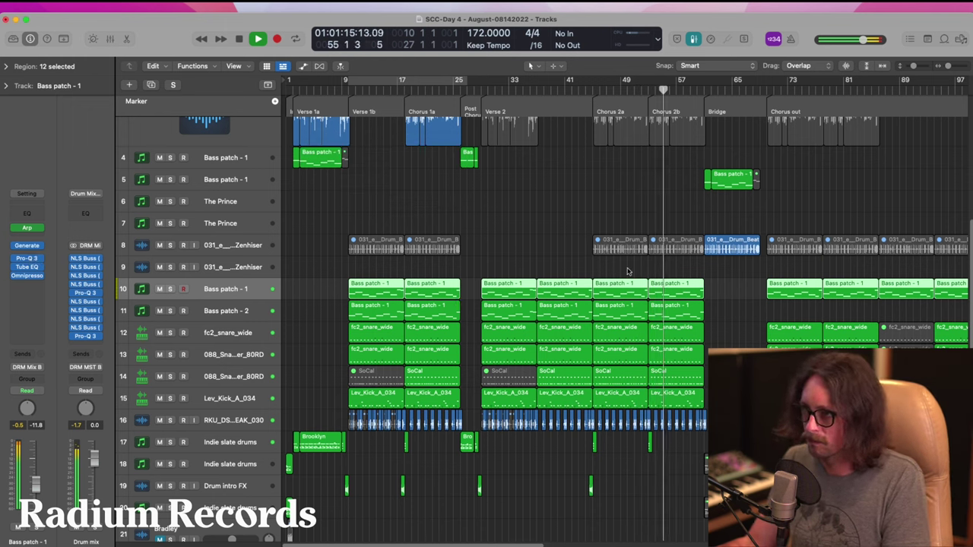
- Check the channels of the bridge bass and 031_e drum loop tracks, and set the Bass patch - 2 volume to -7.6 dB
{"action": "scroll", "coordinate": [648, 376], "scroll_direction": "down", "scroll_amount": 3}
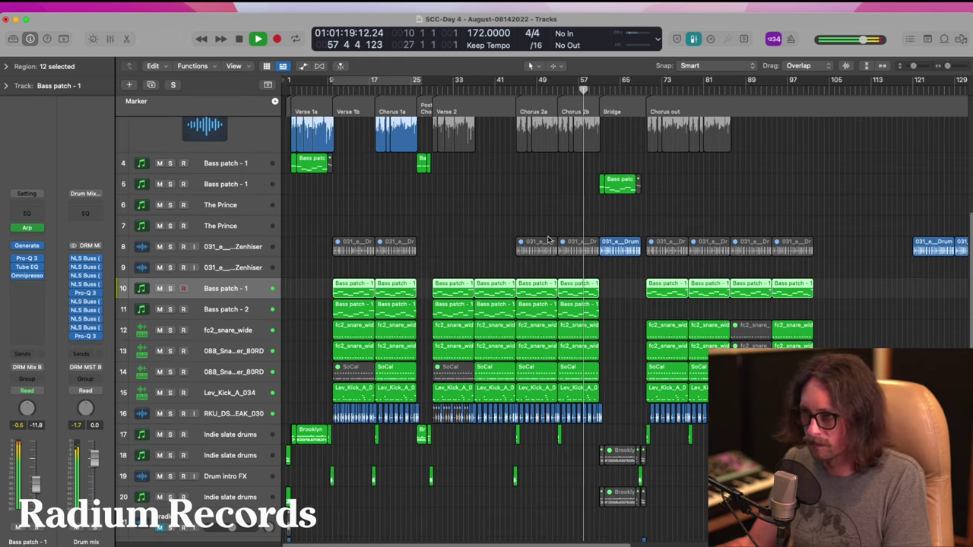
{"action": "left_click", "coordinate": [236, 185]}
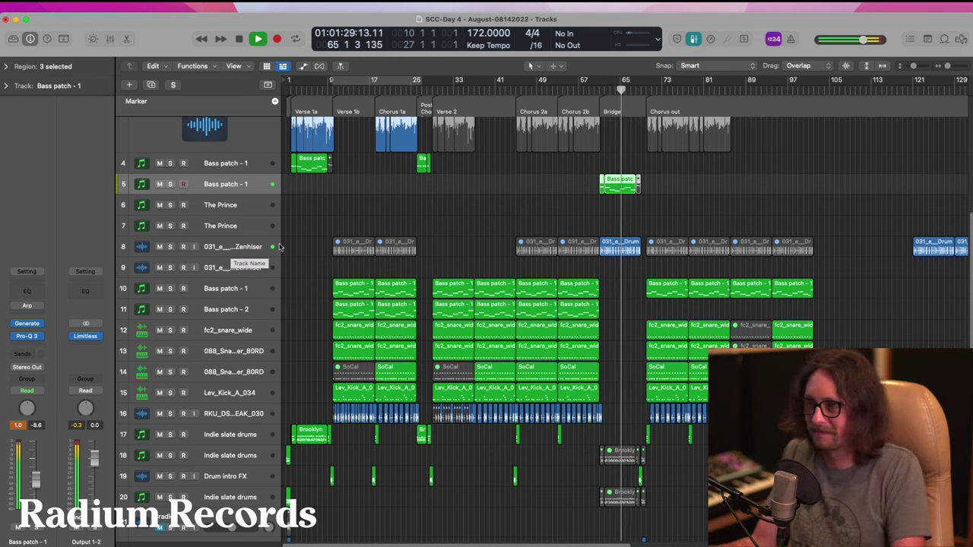
{"action": "left_click", "coordinate": [252, 255]}
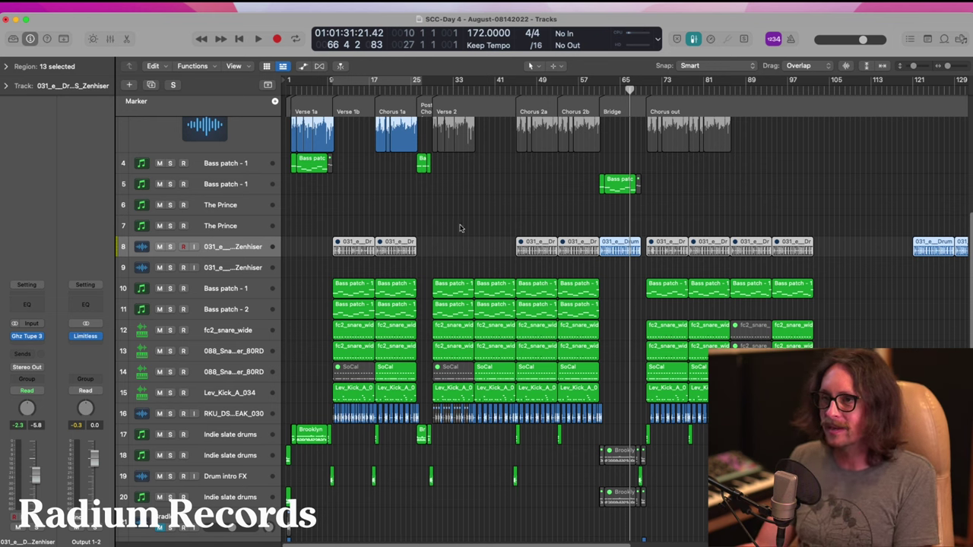
{"action": "left_click", "coordinate": [249, 312]}
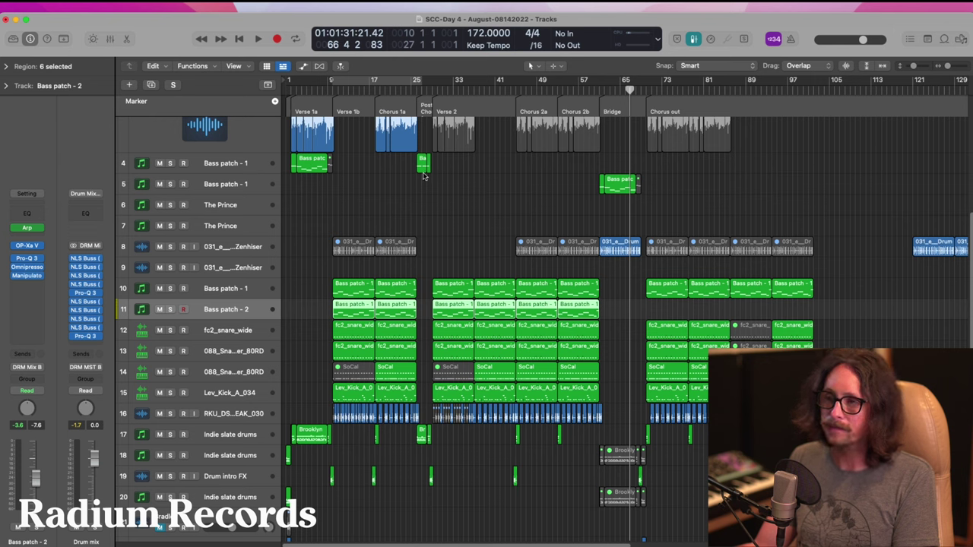
- Cycle the bridge from bar 61 to bar 76 and check the output bus options of the bridge's Bass patch - 1 track
{"action": "left_click", "coordinate": [639, 187]}
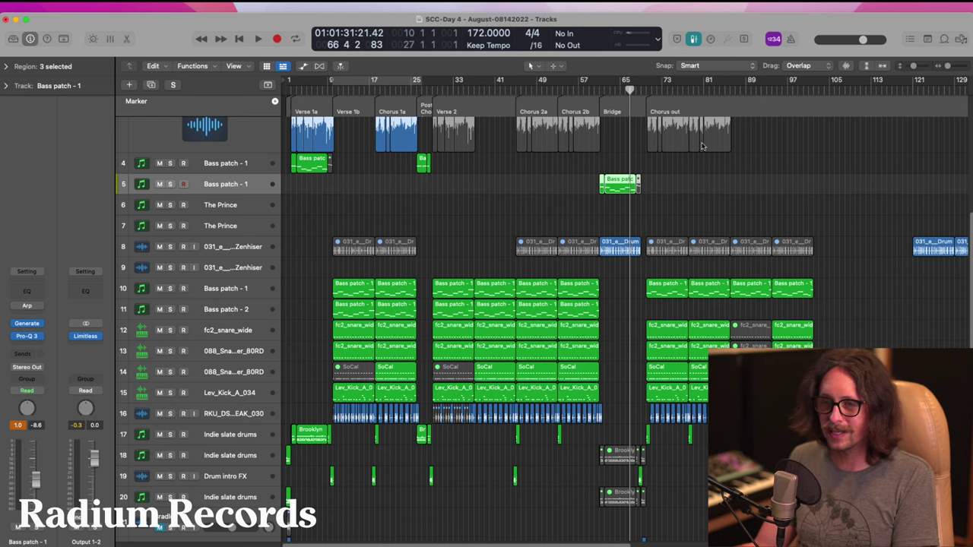
{"action": "left_click_drag", "start_coordinate": [600, 85], "coordinate": [676, 114]}
{"action": "left_click", "coordinate": [27, 367]}
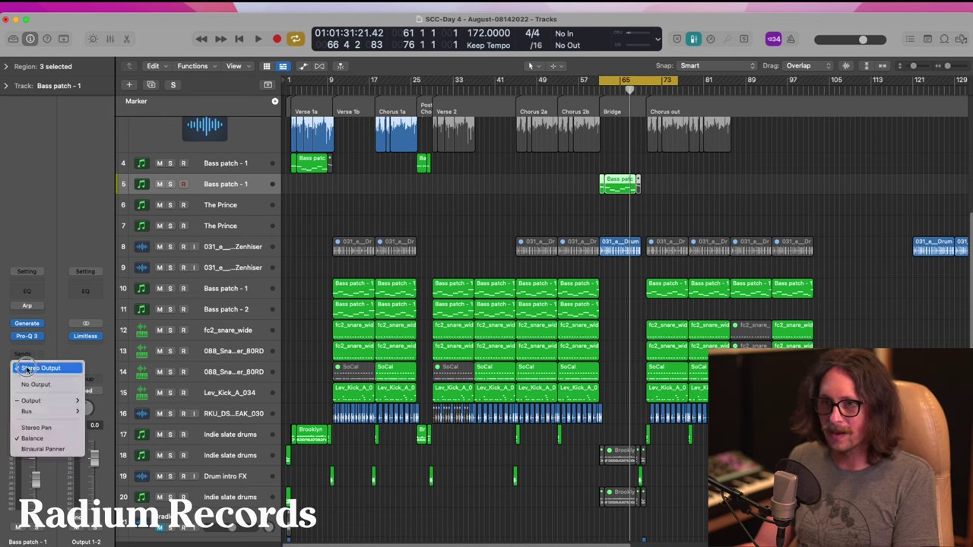
{"action": "mouse_move", "coordinate": [73, 417]}
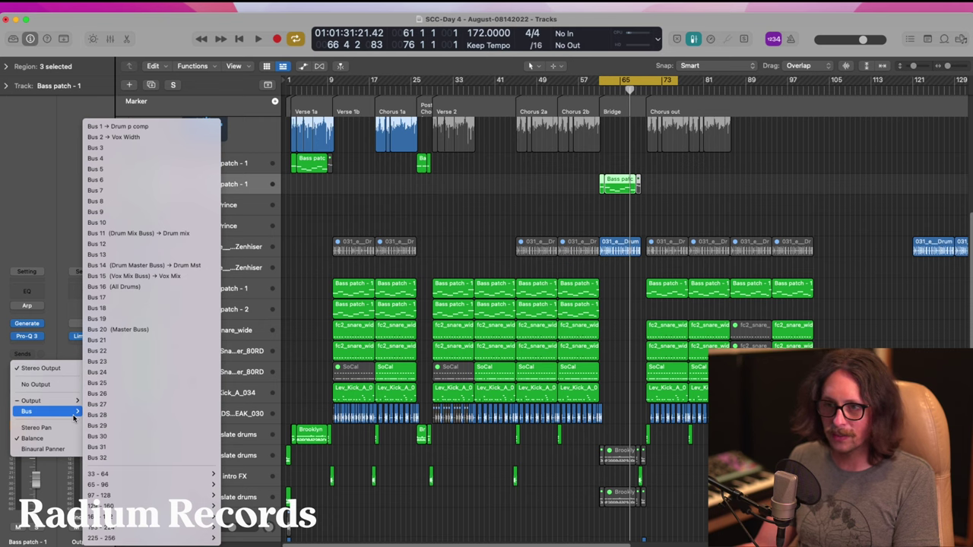
{"action": "left_click", "coordinate": [7, 173]}
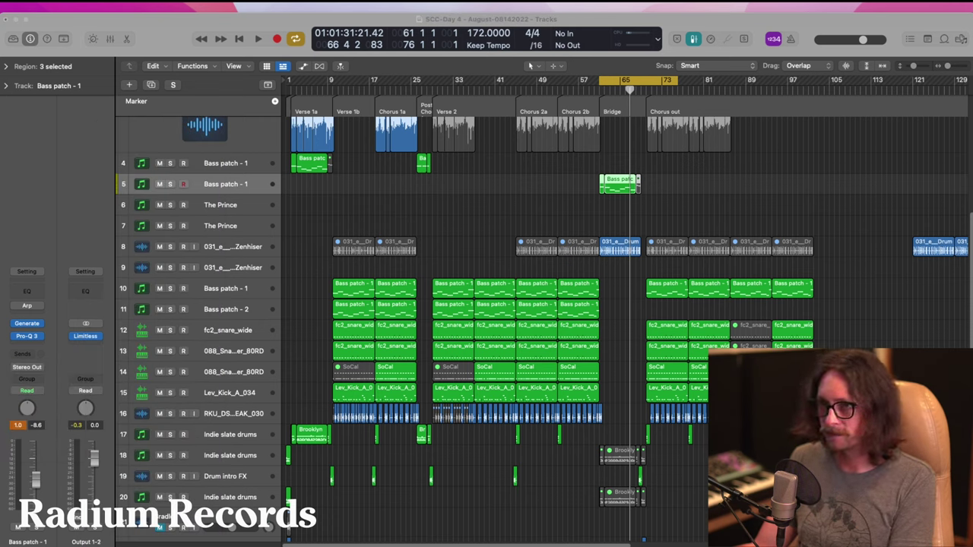
- Play the cycled bridge and move the 031_e drum loop track directly below the bridge's Bass patch - 1 track
{"action": "key", "text": "space"}
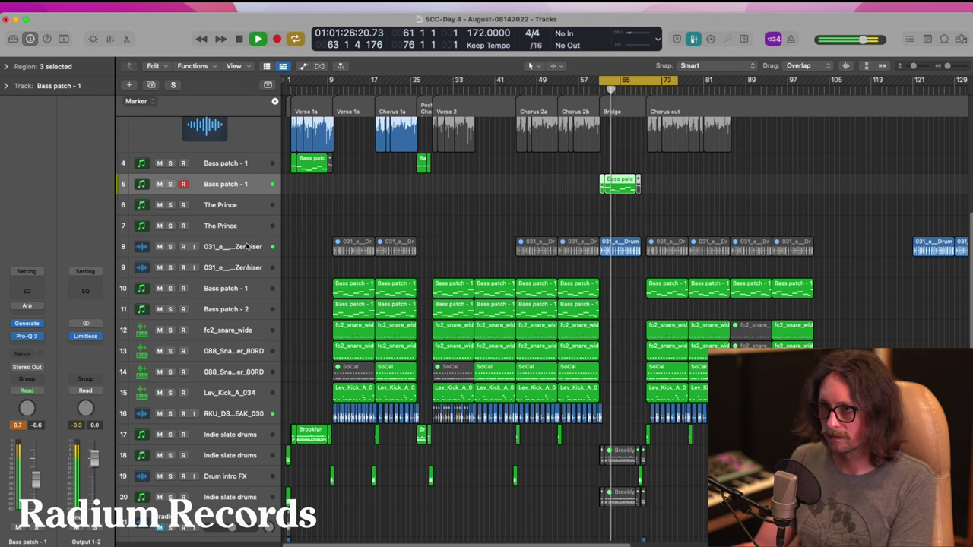
{"action": "left_click_drag", "start_coordinate": [245, 248], "coordinate": [240, 204]}
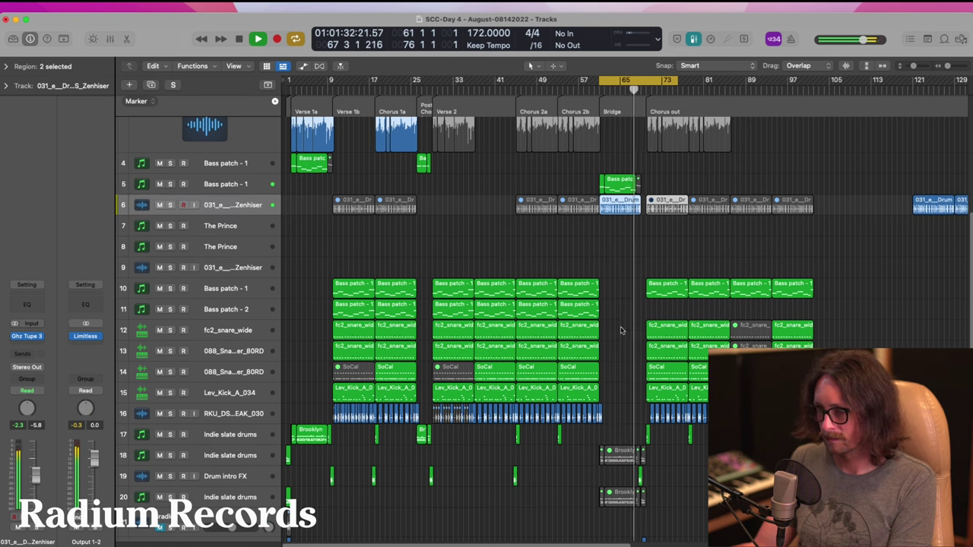
{"action": "key", "text": "space"}
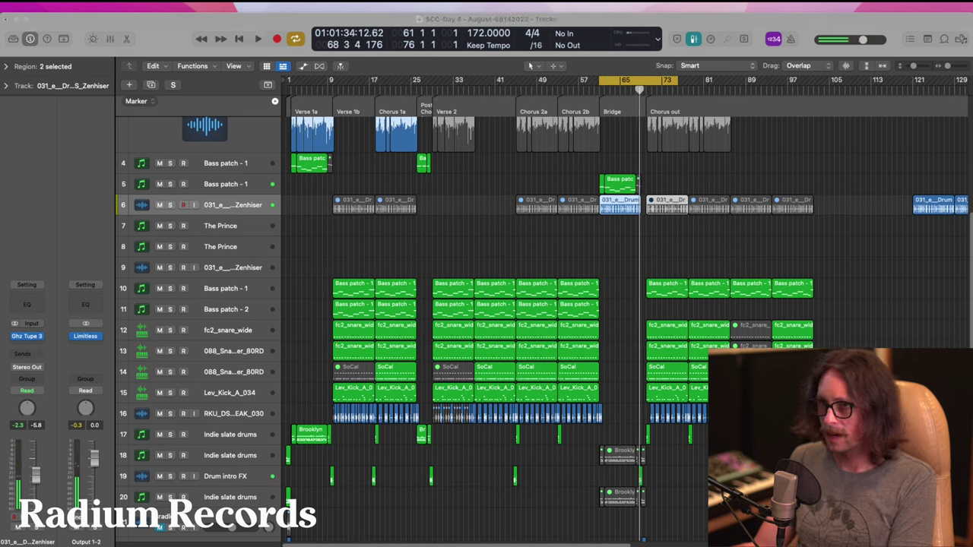
- Route the outputs of the bridge's Bass patch - 1 and 031_e drum loop tracks together to Bus 11 (Drum Mix Buss) in the mixer
{"action": "left_click", "coordinate": [231, 190]}
{"action": "key", "text": "x"}
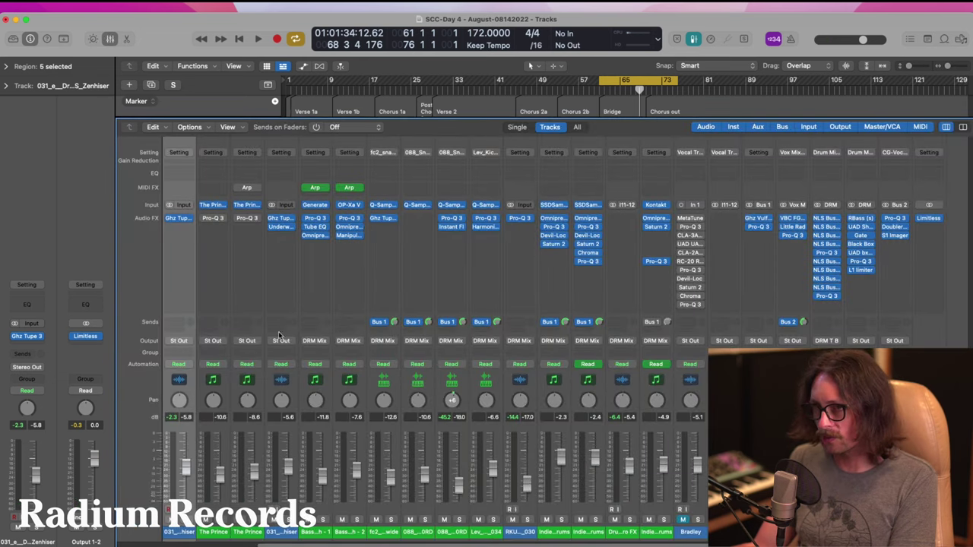
{"action": "scroll", "coordinate": [203, 355], "scroll_direction": "left", "scroll_amount": 5}
{"action": "left_click", "coordinate": [328, 344]}
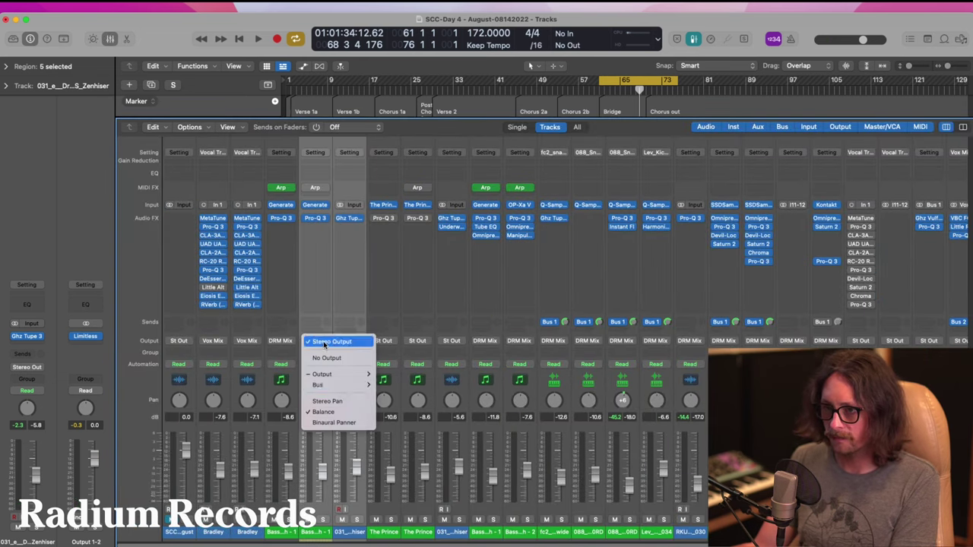
{"action": "mouse_move", "coordinate": [335, 384]}
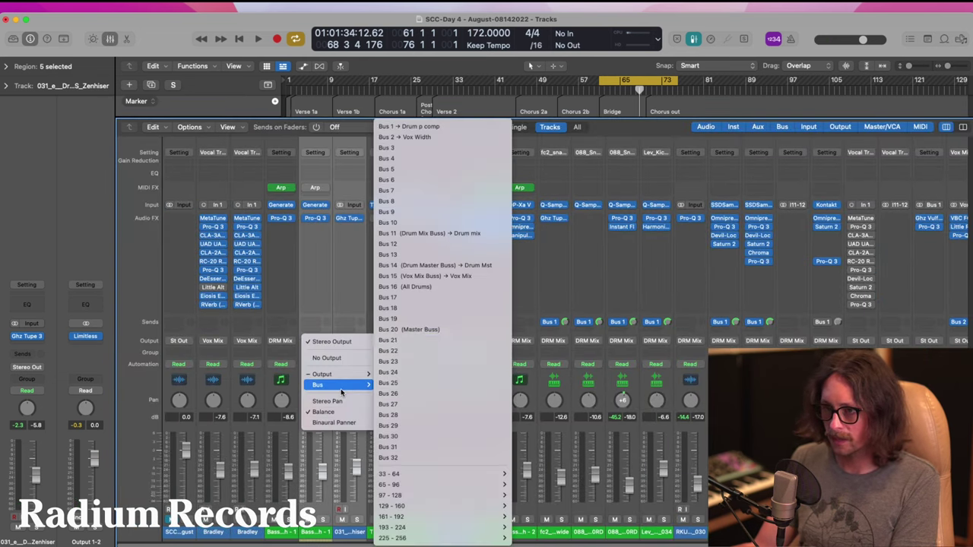
{"action": "left_click", "coordinate": [453, 233]}
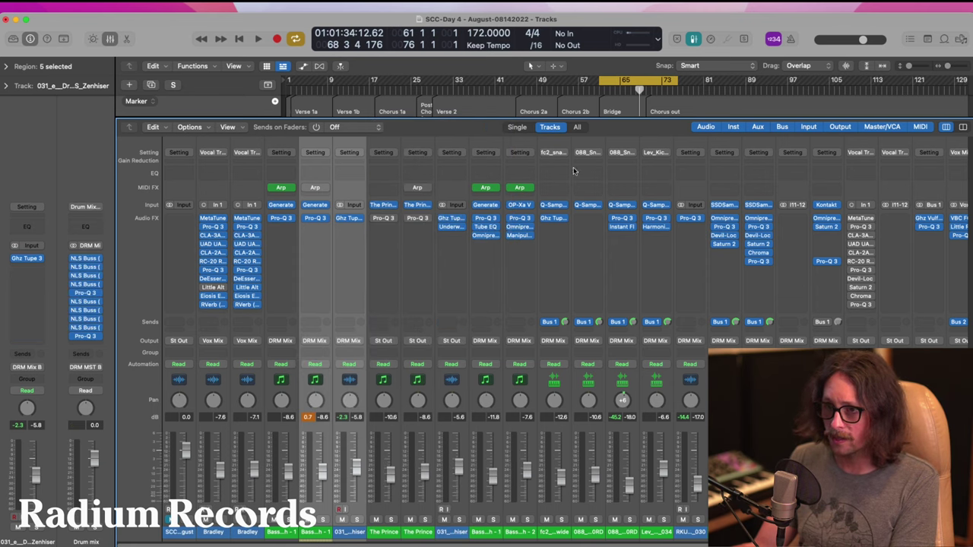
{"action": "key", "text": "x"}
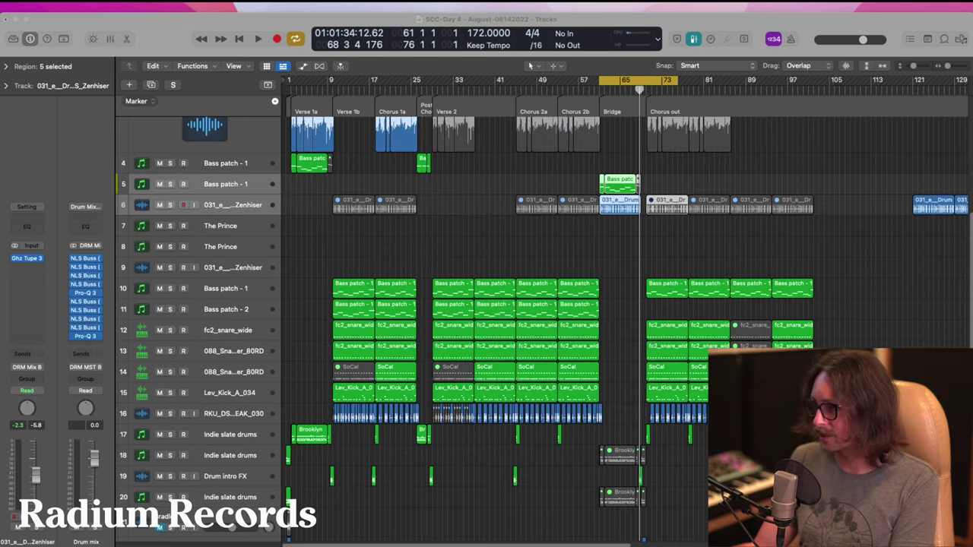
- Play the cycled bridge and set its Bass patch - 1 volume to -9.0 dB and the 031_e drum loop volume to -5.1 dB
{"action": "key", "text": "space"}
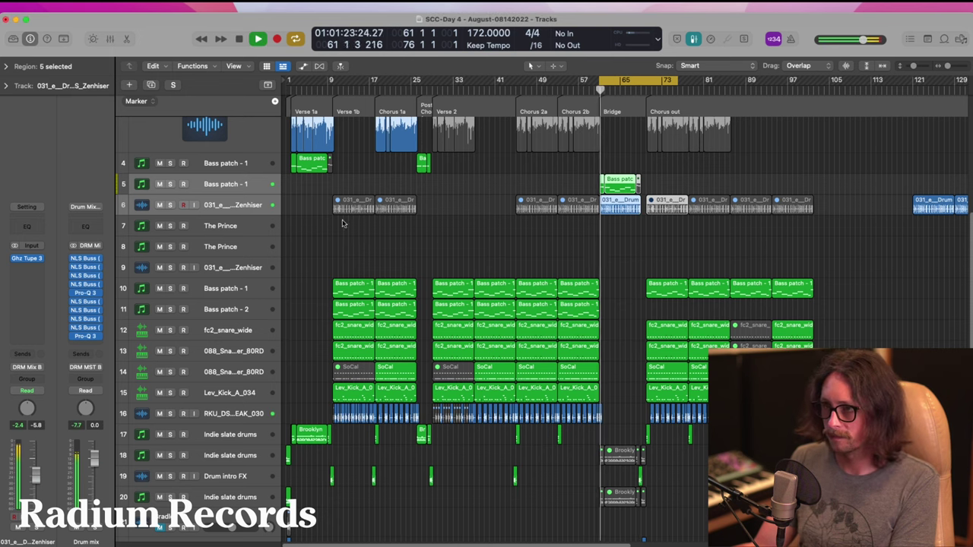
{"action": "left_click", "coordinate": [244, 184]}
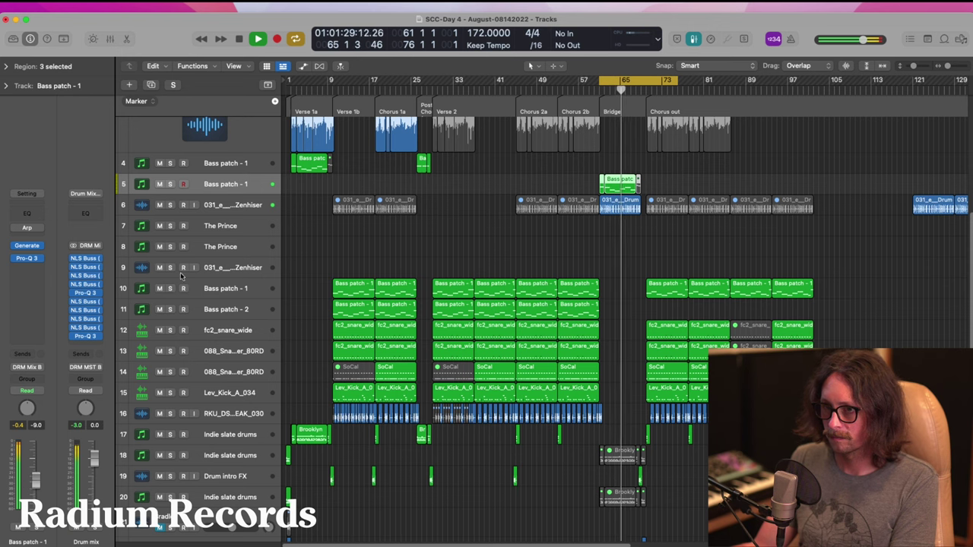
{"action": "key", "text": "Down"}
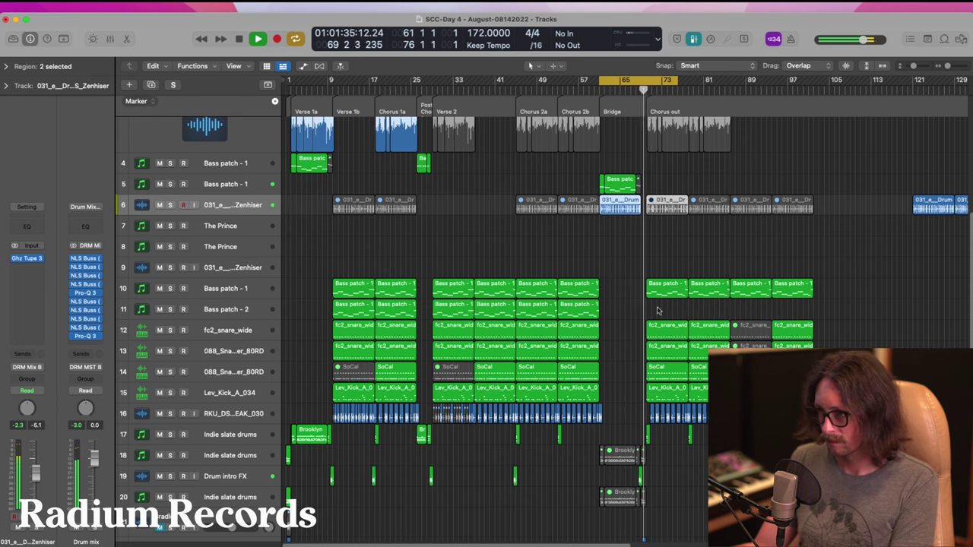
- Play on into the Chorus out with cycling off and compare the Lev_Kick_A_034 track with its Harmonics and Pro-Q 3 plug-ins bypassed
{"action": "key", "text": "c"}
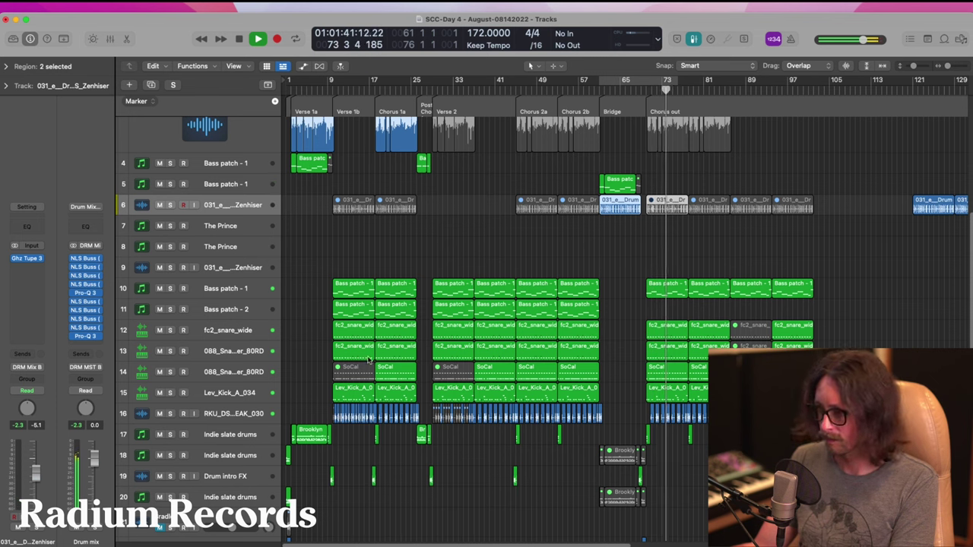
{"action": "left_click", "coordinate": [236, 413]}
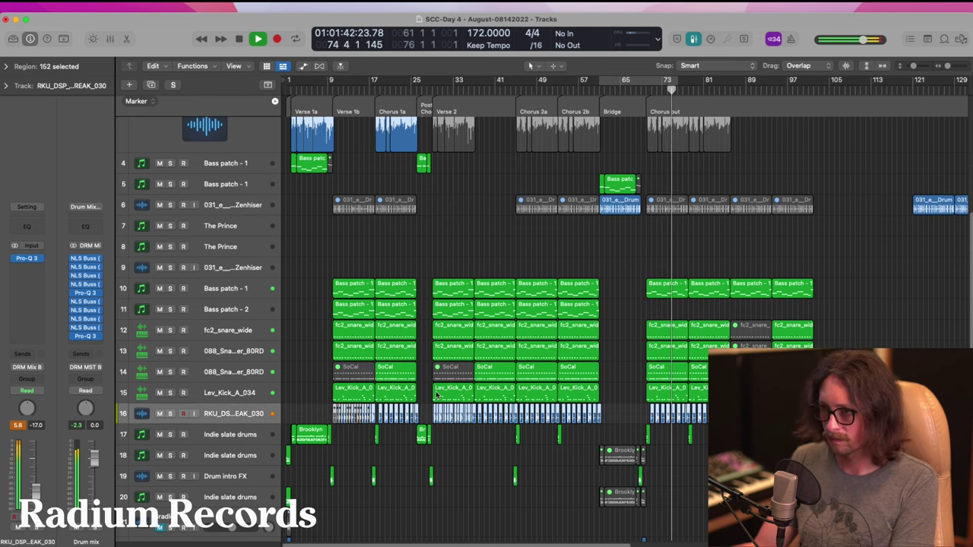
{"action": "left_click", "coordinate": [226, 393]}
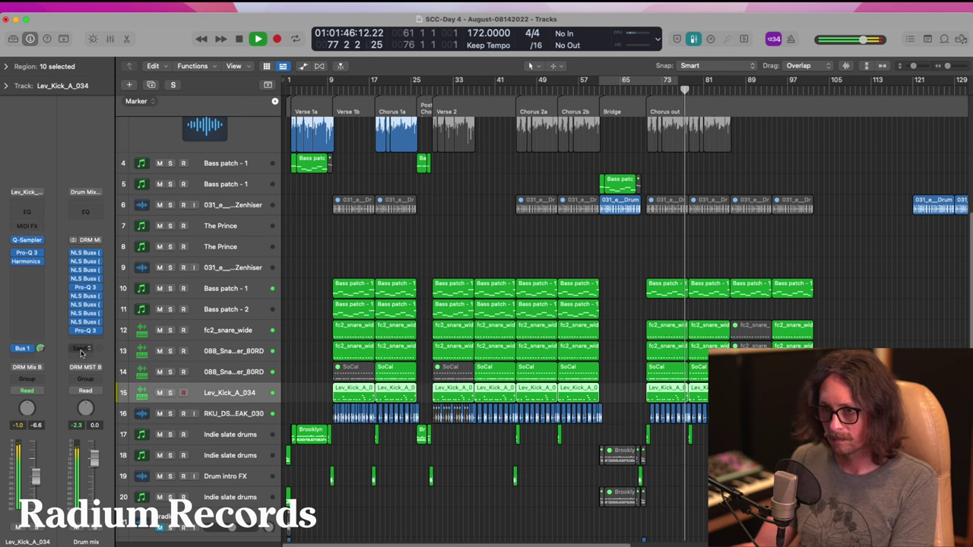
{"action": "left_click", "coordinate": [26, 253]}
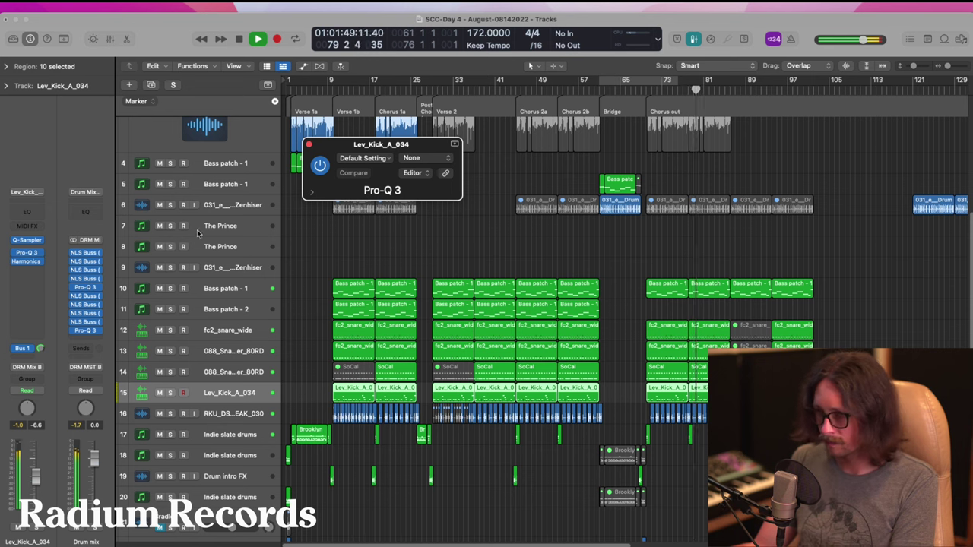
{"action": "left_click", "coordinate": [16, 262]}
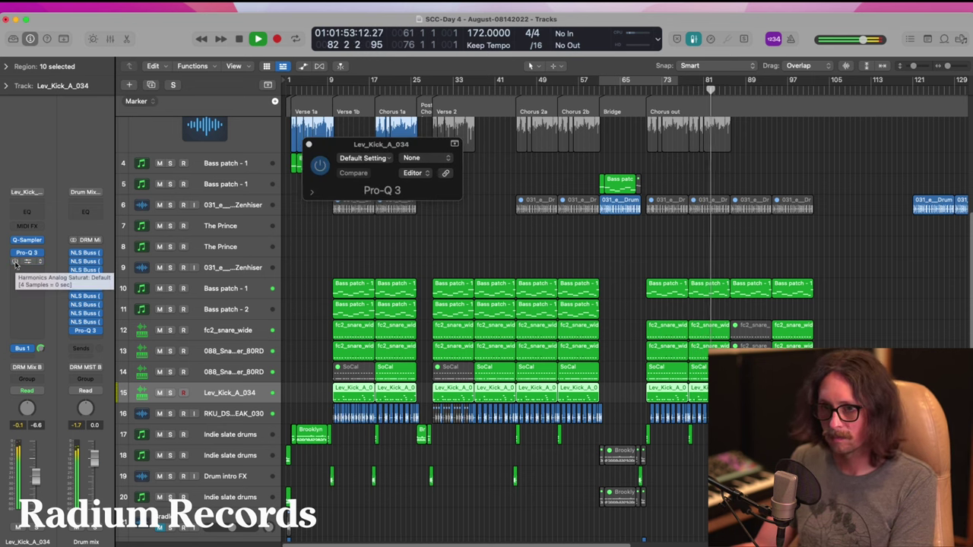
{"action": "left_click", "coordinate": [15, 254]}
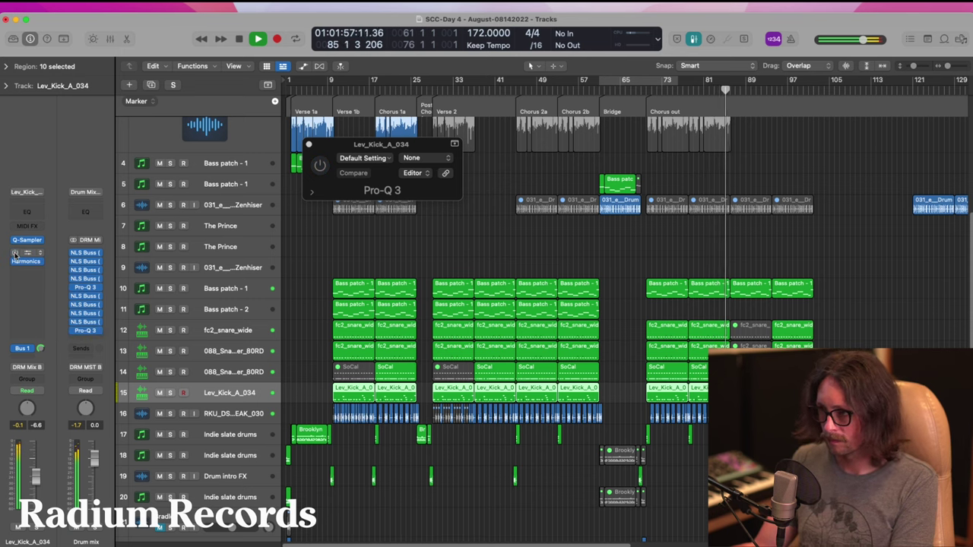
{"action": "left_click", "coordinate": [16, 254]}
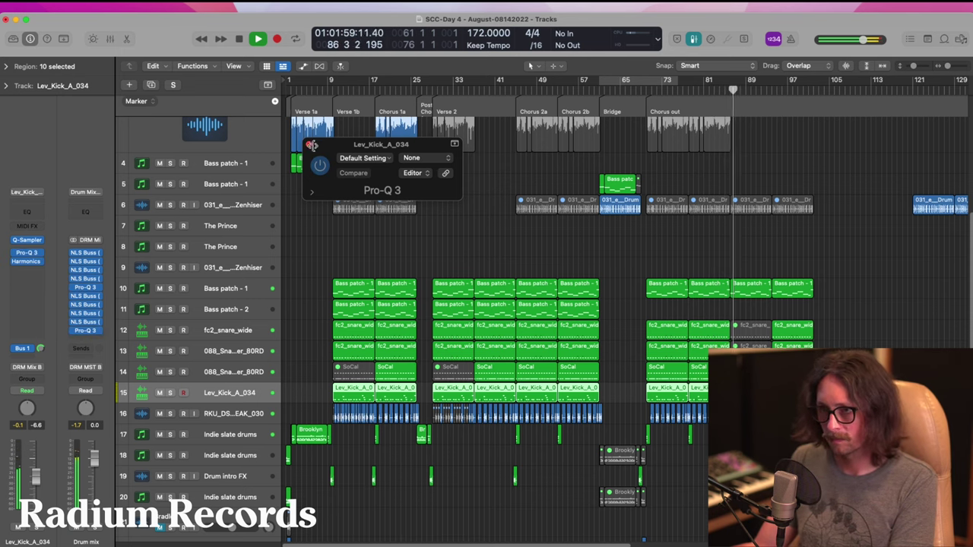
{"action": "left_click", "coordinate": [309, 144]}
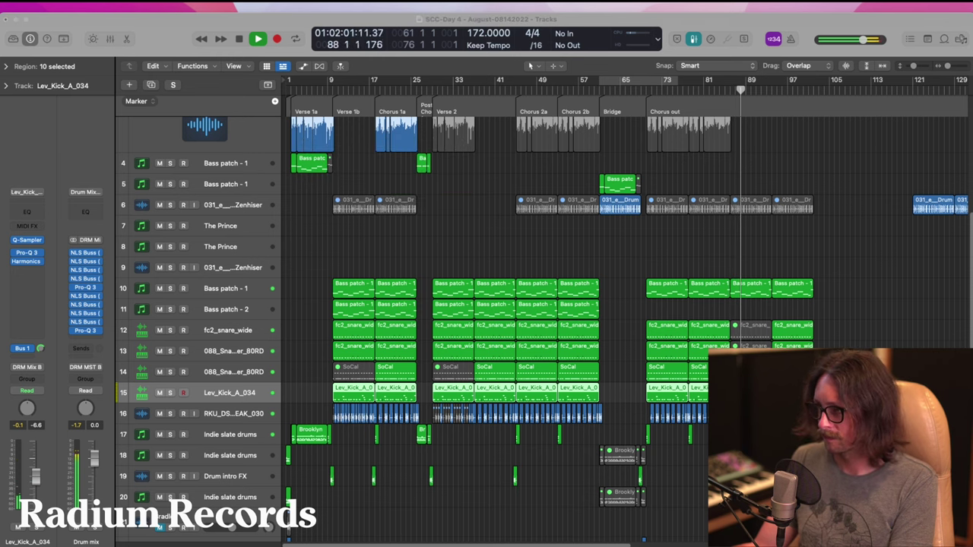
{"action": "key", "text": "space"}
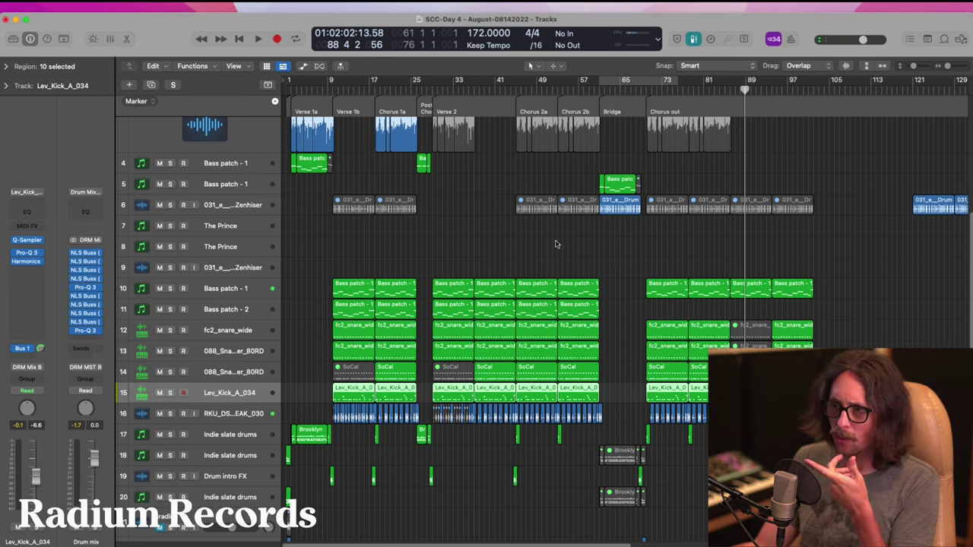
- Duplicate the Bass patch - 2 track with its settings and move the copy directly below the bridge's Bass patch - 1 track
{"action": "left_click", "coordinate": [251, 185]}
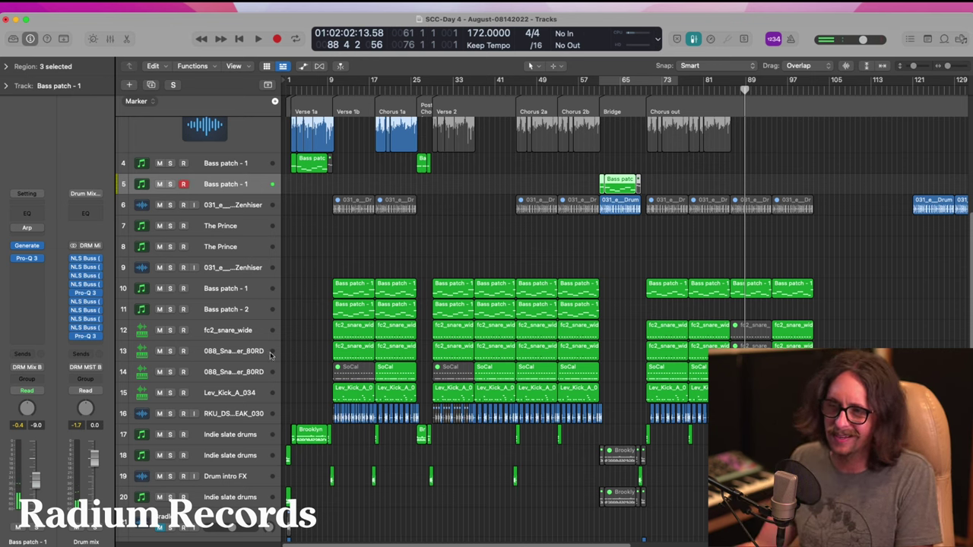
{"action": "left_click", "coordinate": [227, 311]}
{"action": "key", "text": "super+d"}
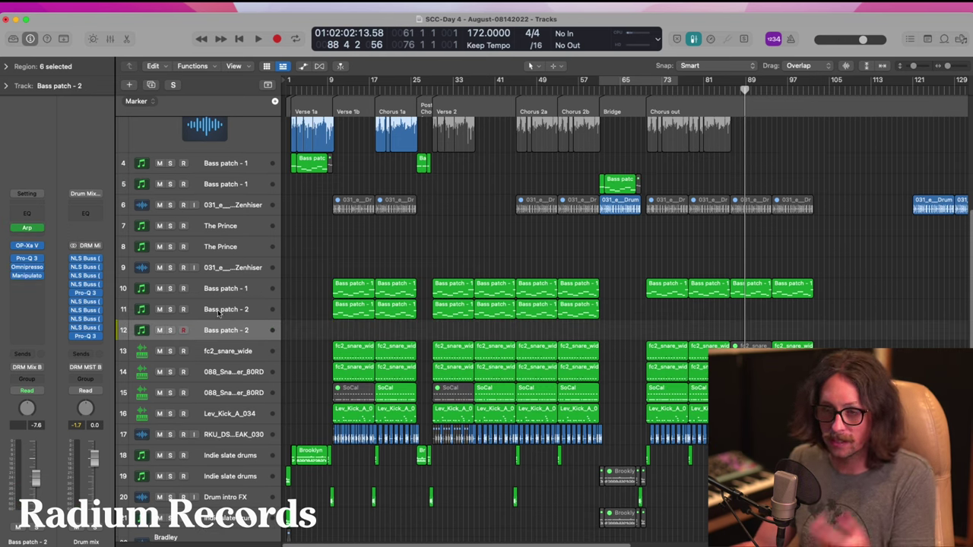
{"action": "left_click_drag", "start_coordinate": [247, 197], "coordinate": [248, 199]}
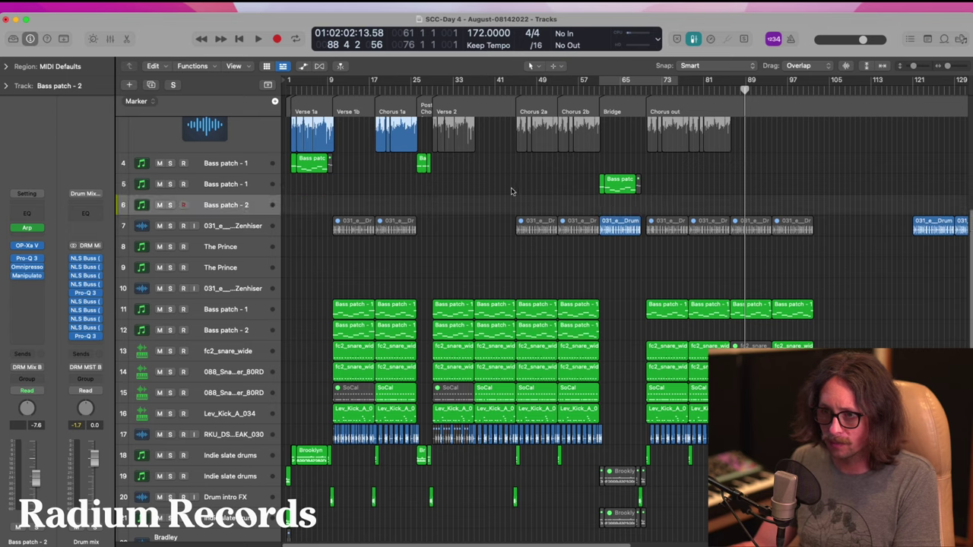
- Copy the three bridge regions of the Bass patch - 1 track onto the empty Bass patch - 2 track below at bar 61
{"action": "left_click_drag", "start_coordinate": [564, 151], "coordinate": [701, 251]}
{"action": "left_click_drag", "start_coordinate": [420, 243], "coordinate": [669, 273]}
{"action": "left_click_drag", "start_coordinate": [516, 271], "coordinate": [515, 355]}
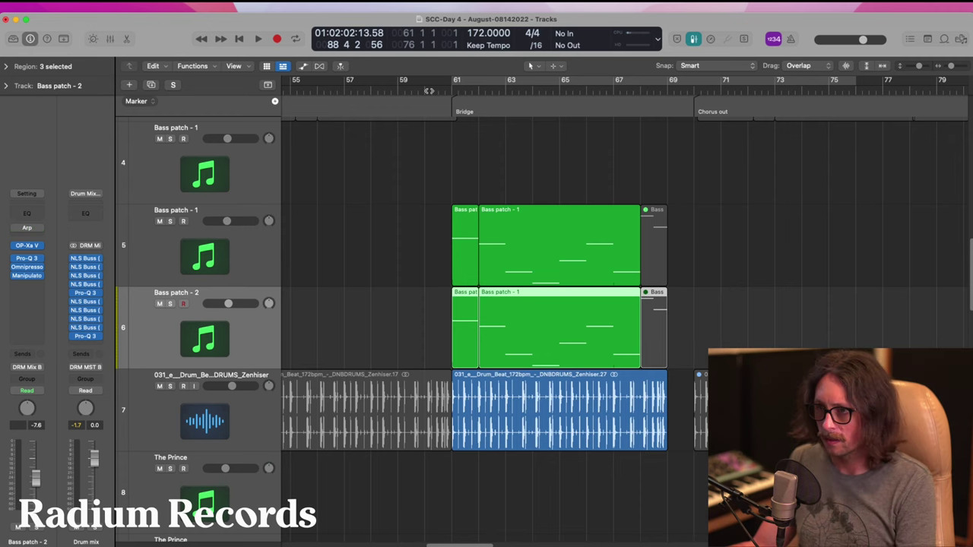
- Play from bar 58 into the bridge and set the volume of its Bass patch - 1 track to -8.8 dB
{"action": "left_click", "coordinate": [371, 89]}
{"action": "left_click", "coordinate": [604, 267], "text": "ctrl+alt"}
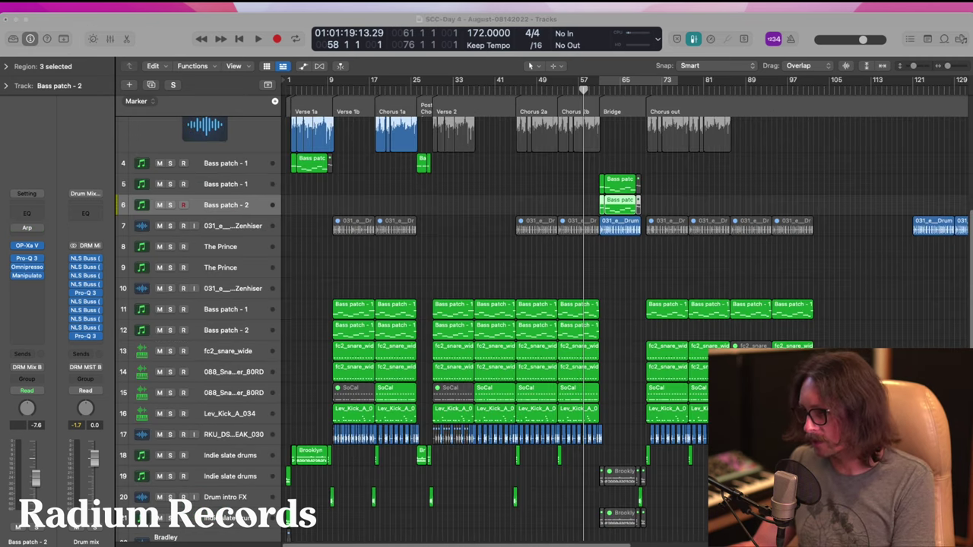
{"action": "left_click", "coordinate": [806, 246]}
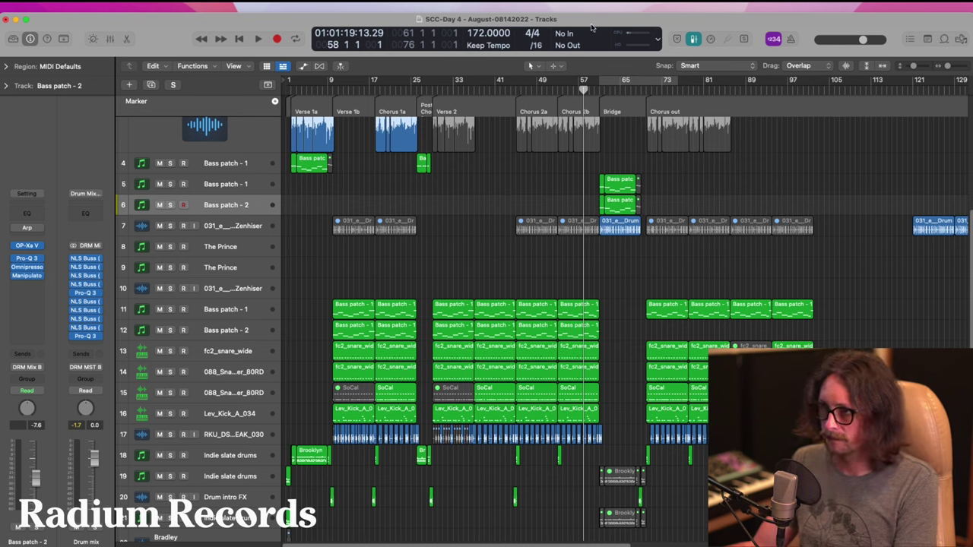
{"action": "key", "text": "space"}
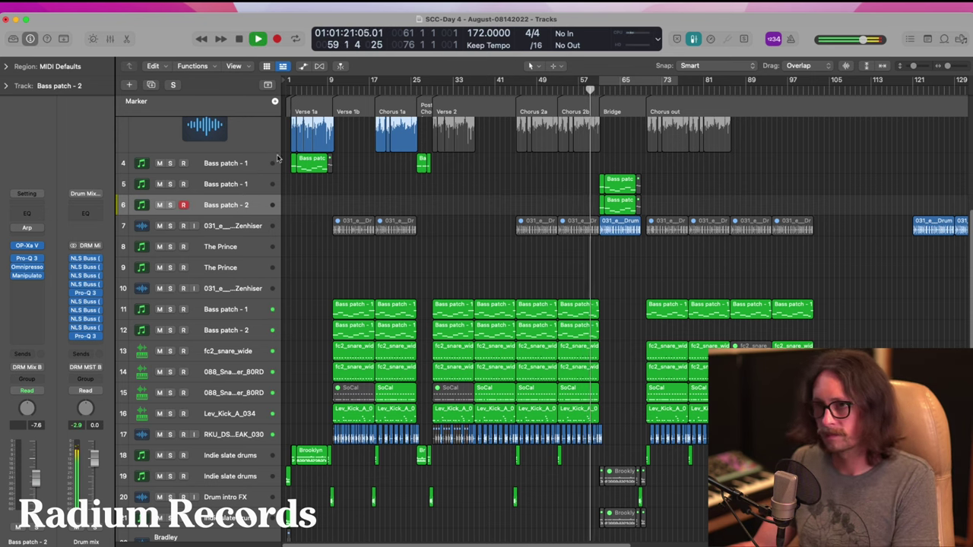
{"action": "left_click", "coordinate": [237, 188]}
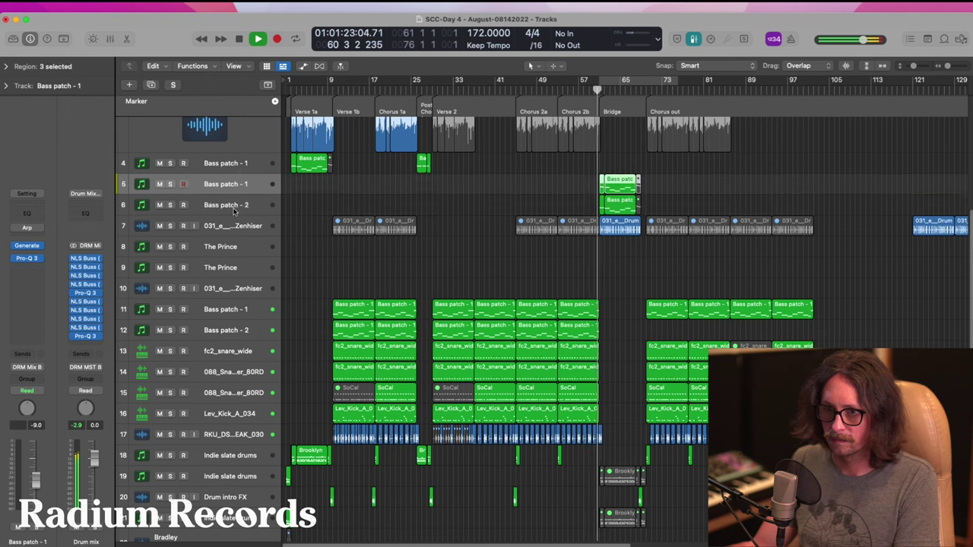
{"action": "left_click", "coordinate": [235, 204]}
{"action": "left_click", "coordinate": [232, 187]}
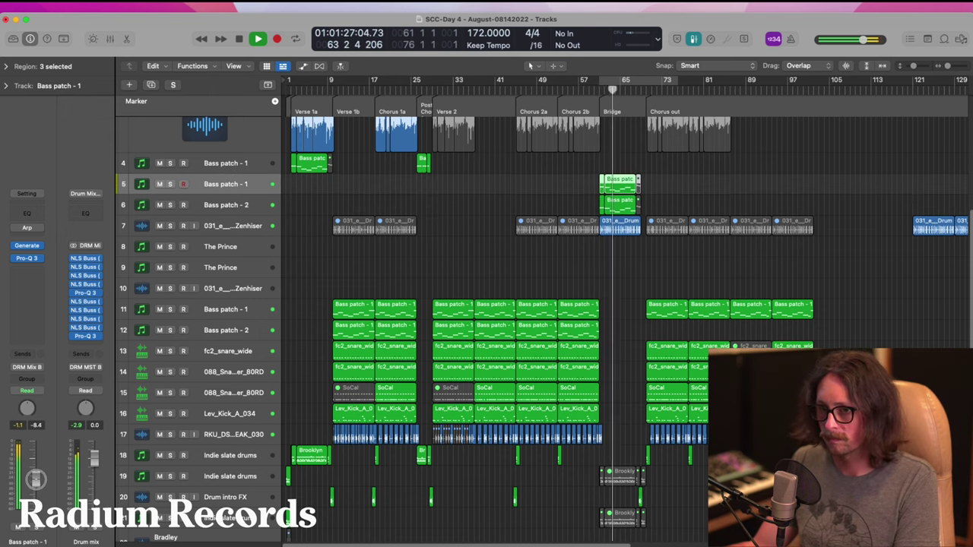
{"action": "left_click", "coordinate": [235, 205]}
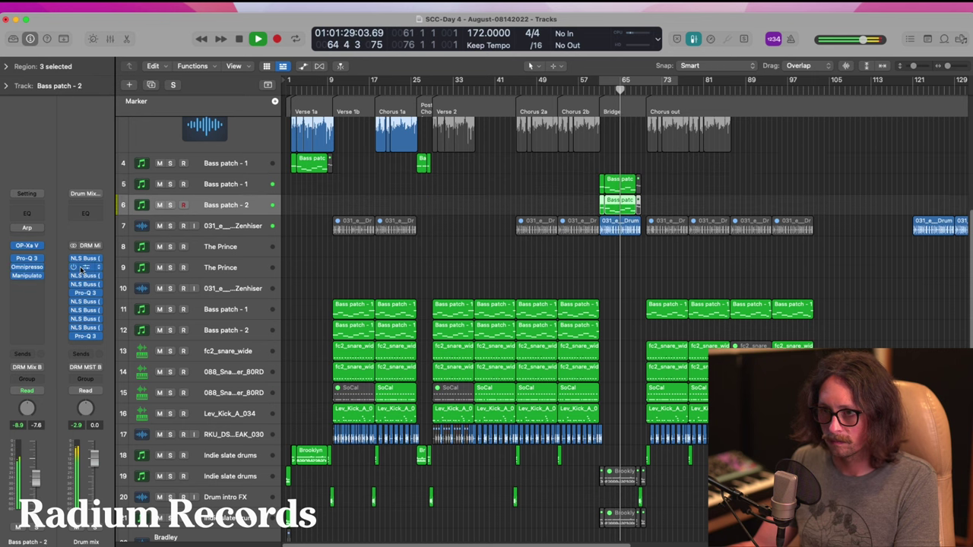
- In the bridge Bass patch - 2 track's Pro-Q 3, set the high cut to 2427.1 Hz with Q 2.026 and remove the dip just above 1 kHz
{"action": "left_click", "coordinate": [29, 261]}
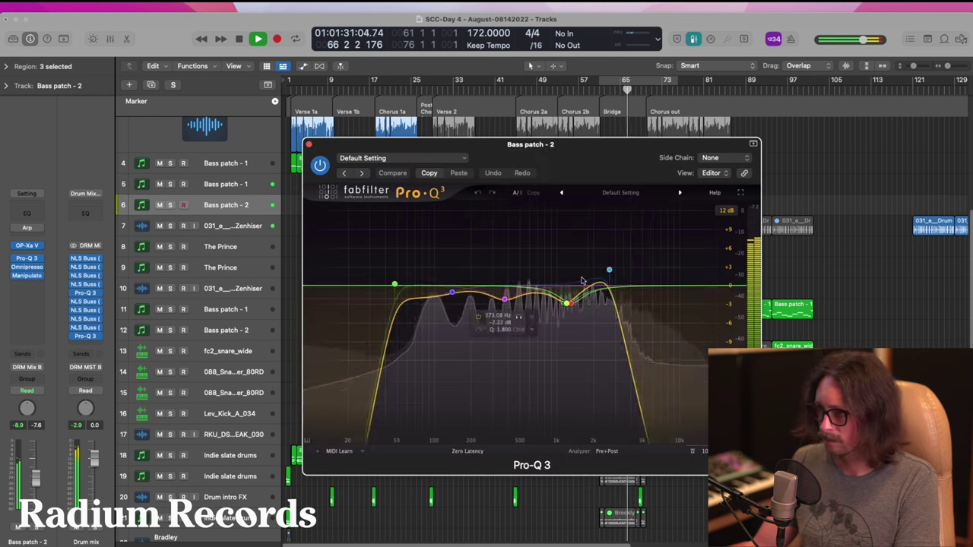
{"action": "left_click_drag", "start_coordinate": [611, 272], "coordinate": [606, 248]}
{"action": "key", "text": "space"}
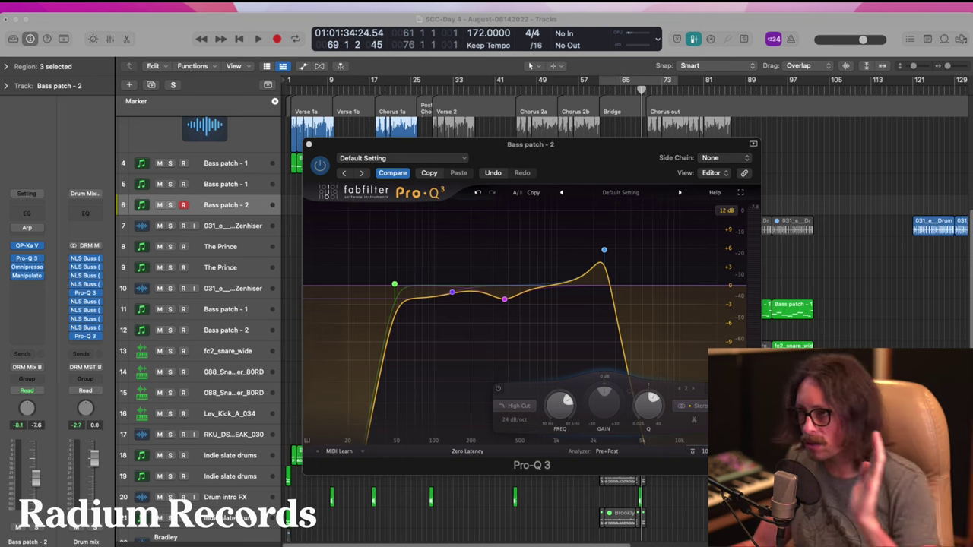
- Record a Touch automation sweep of the Bass patch - 2 high cut's frequency over the cycled bridge and return the track to Read
{"action": "key", "text": "c"}
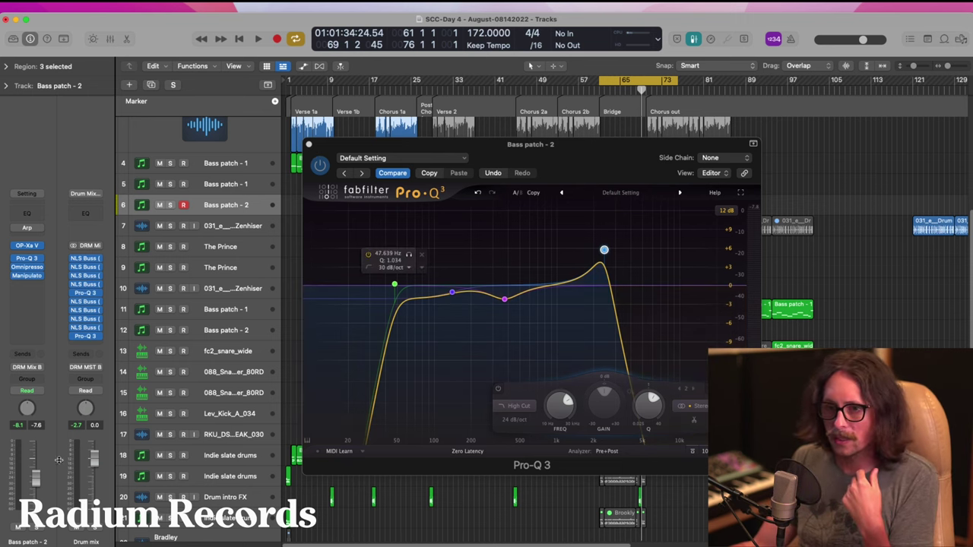
{"action": "left_click", "coordinate": [27, 392]}
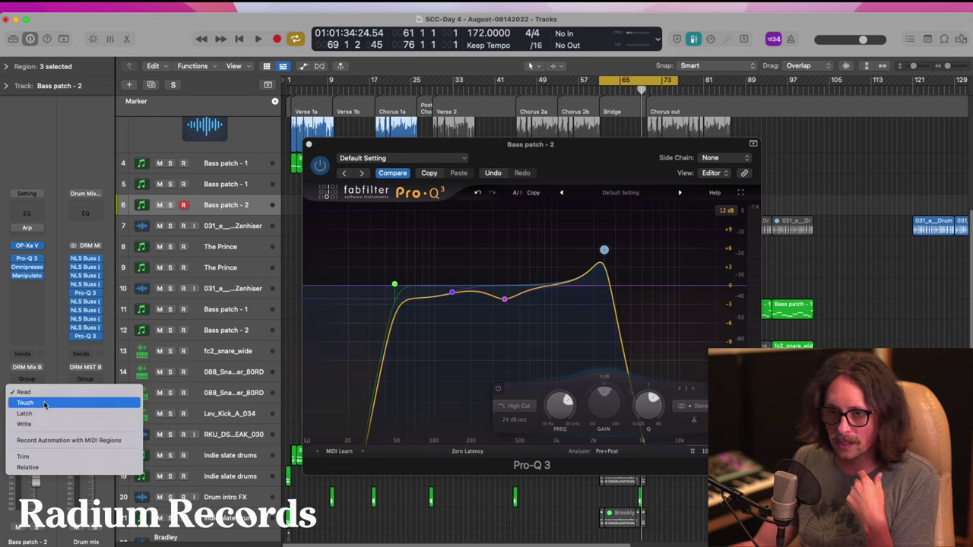
{"action": "left_click", "coordinate": [45, 405]}
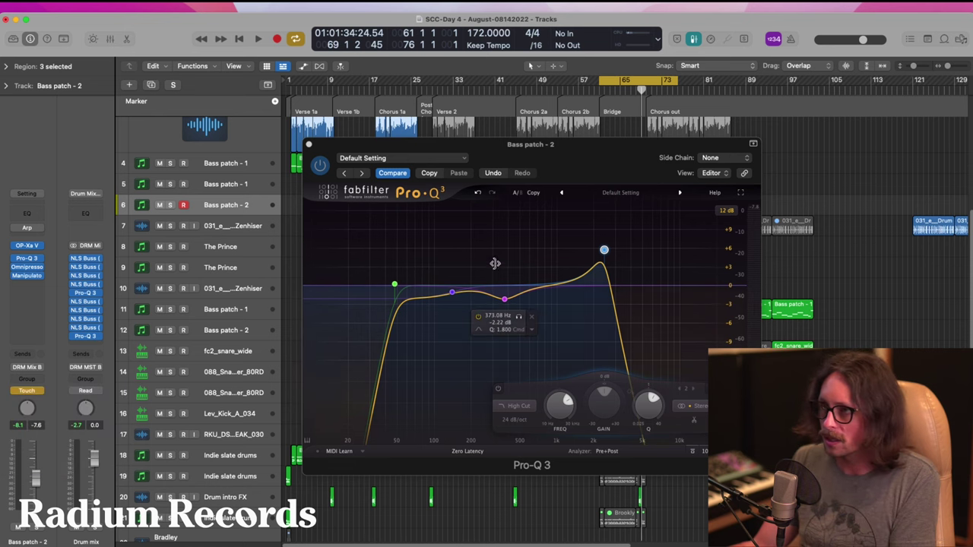
{"action": "left_click", "coordinate": [607, 250]}
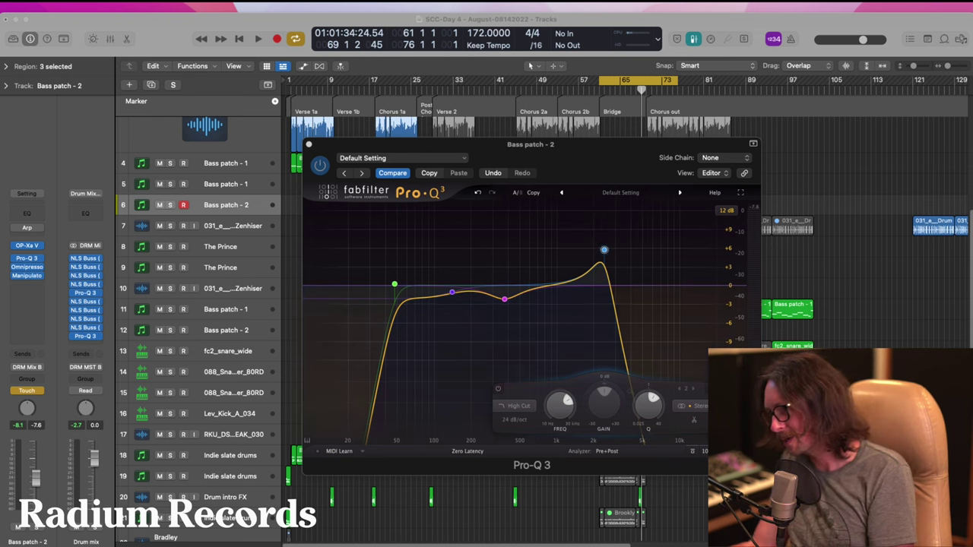
{"action": "key", "text": "space"}
{"action": "mouse_move", "coordinate": [605, 250]}
{"action": "left_mouse_down"}
{"action": "mouse_move", "coordinate": [526, 253]}
{"action": "mouse_move", "coordinate": [612, 258]}
{"action": "mouse_move", "coordinate": [539, 256]}
{"action": "mouse_move", "coordinate": [604, 249]}
{"action": "left_mouse_up"}
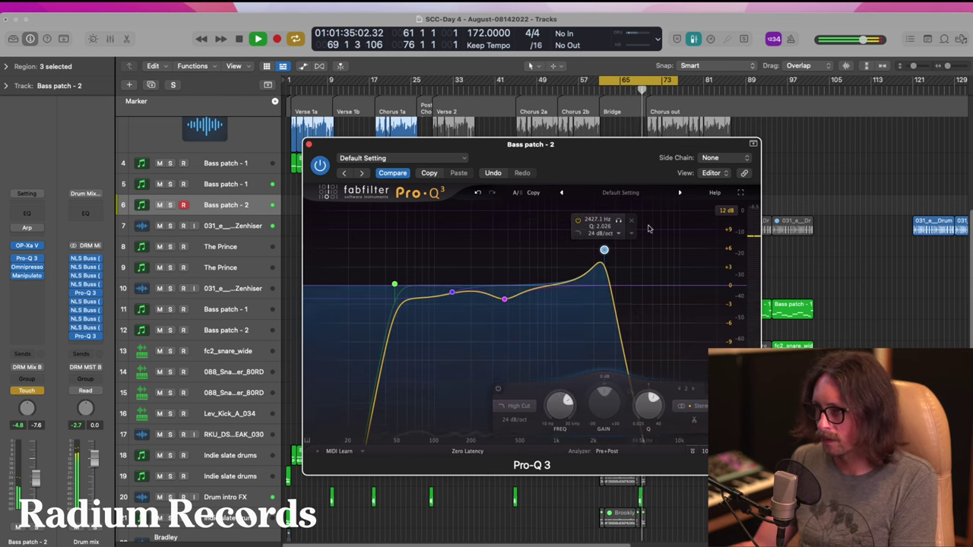
{"action": "key", "text": "space"}
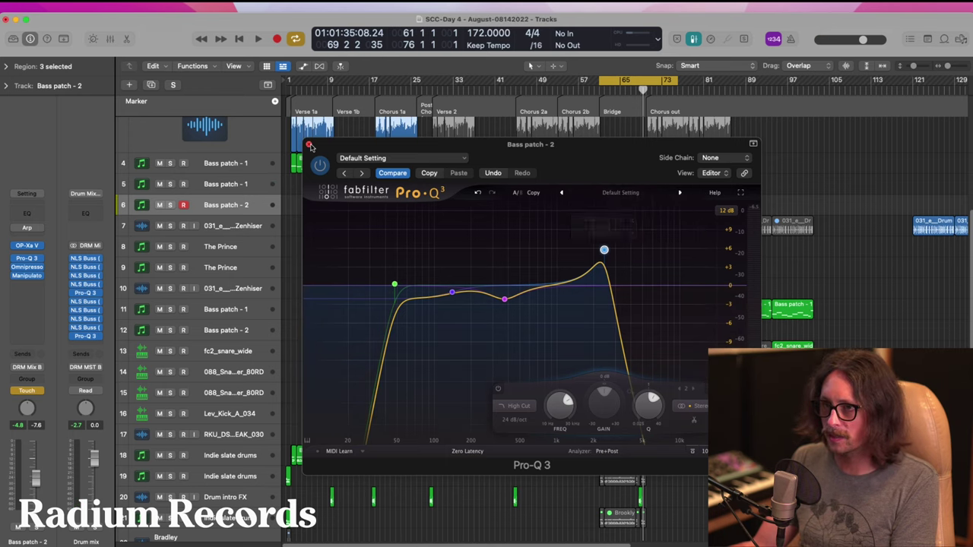
{"action": "left_click", "coordinate": [311, 145]}
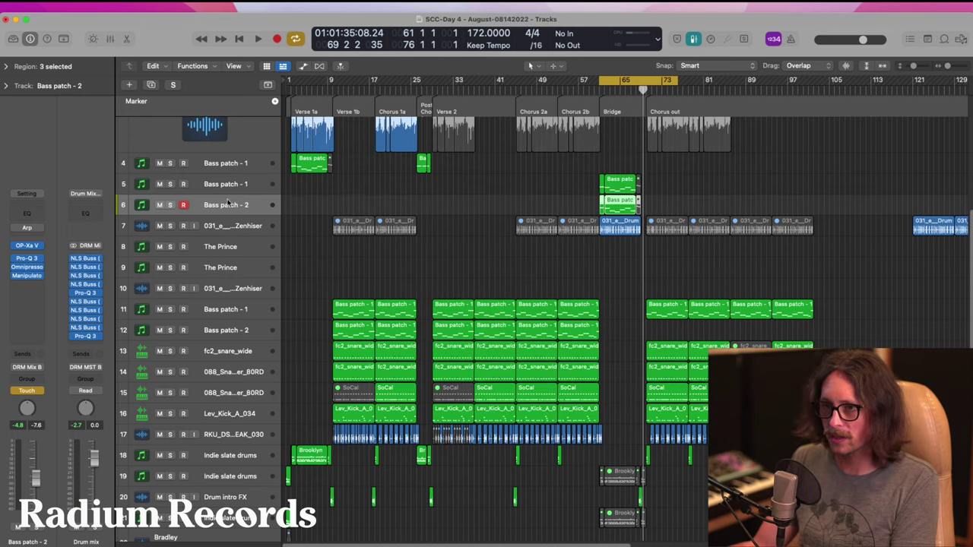
{"action": "left_click", "coordinate": [42, 392]}
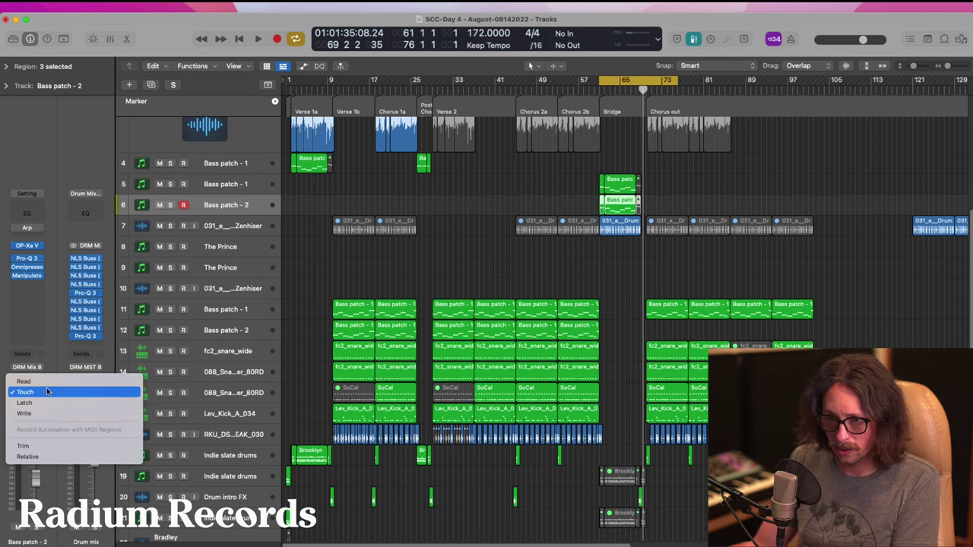
{"action": "left_click", "coordinate": [48, 383]}
- Show the Pro-Q 3 Band 2 Frequency automation on the bridge's Bass patch - 2 track
{"action": "key", "text": "a"}
{"action": "left_click_drag", "start_coordinate": [567, 172], "coordinate": [737, 298]}
{"action": "left_click", "coordinate": [218, 287]}
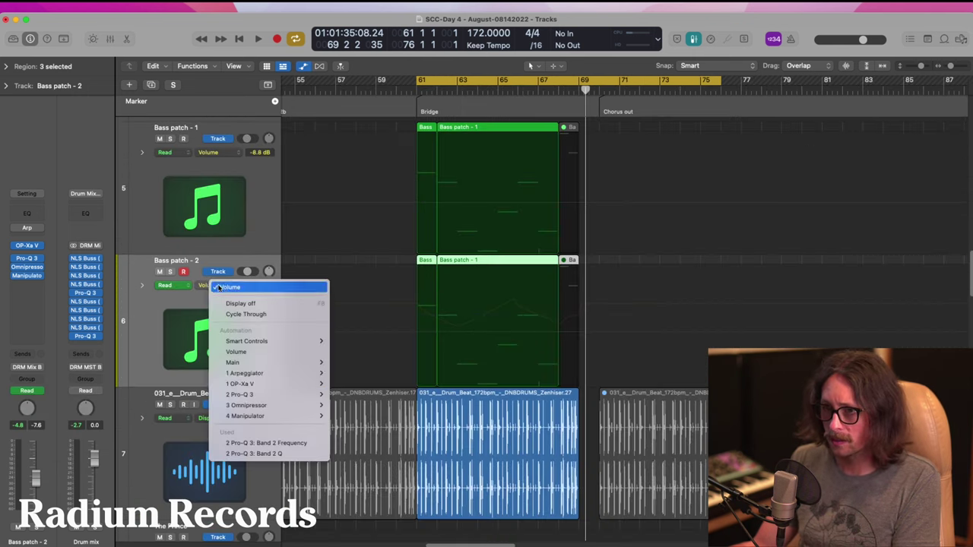
{"action": "left_click", "coordinate": [278, 443]}
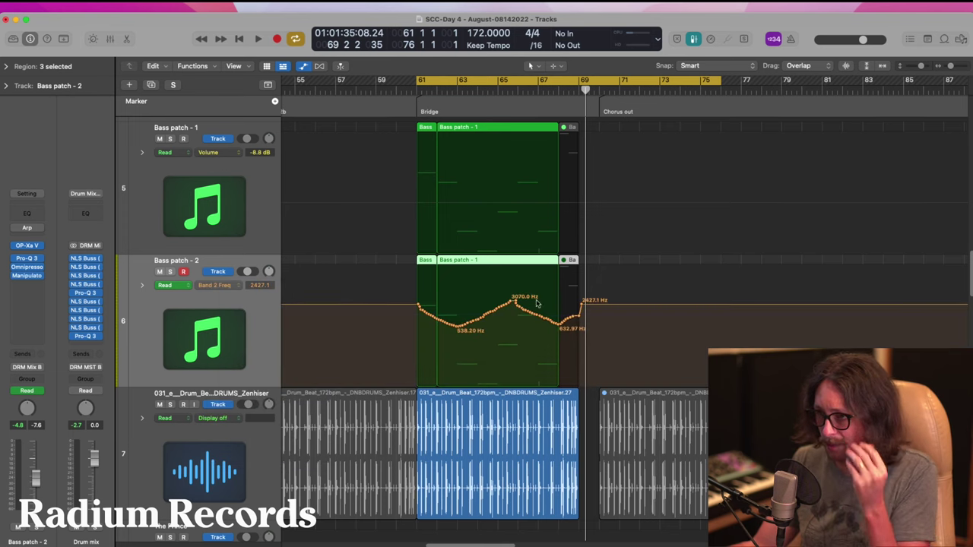
- Redraw the frequency automation across bars 61–68 as straight ramps between 2234.9, 443.56 and 2694.9 Hz, a dip at bar 67 and 3766.5 Hz, and play it
{"action": "left_click_drag", "start_coordinate": [358, 233], "coordinate": [631, 388]}
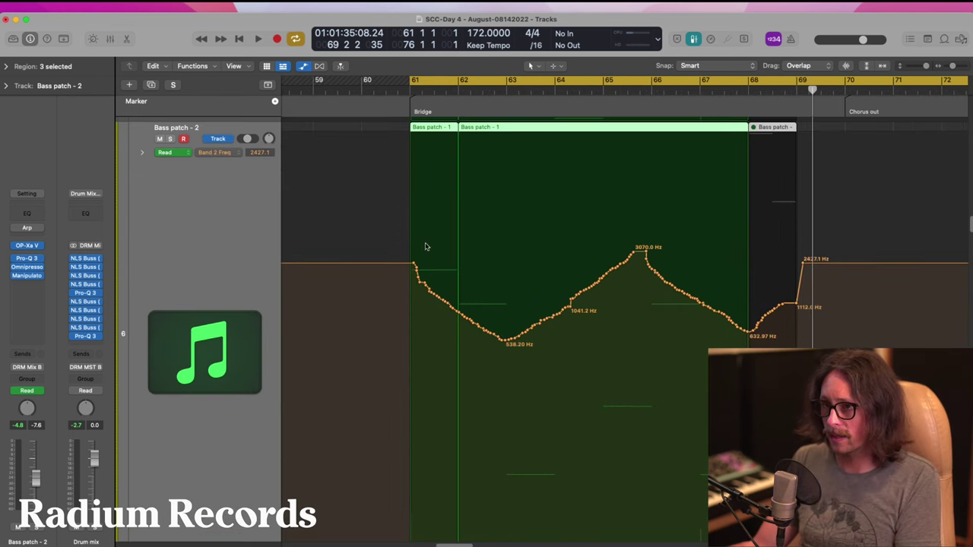
{"action": "mouse_move", "coordinate": [416, 271]}
{"action": "left_mouse_down"}
{"action": "mouse_move", "coordinate": [482, 418]}
{"action": "mouse_move", "coordinate": [504, 387]}
{"action": "mouse_move", "coordinate": [504, 347]}
{"action": "mouse_move", "coordinate": [543, 285]}
{"action": "mouse_move", "coordinate": [625, 272]}
{"action": "mouse_move", "coordinate": [602, 258]}
{"action": "mouse_move", "coordinate": [651, 355]}
{"action": "left_mouse_up"}
{"action": "mouse_move", "coordinate": [606, 276]}
{"action": "left_mouse_down"}
{"action": "mouse_move", "coordinate": [670, 367]}
{"action": "mouse_move", "coordinate": [699, 360]}
{"action": "mouse_move", "coordinate": [746, 240]}
{"action": "left_mouse_up"}
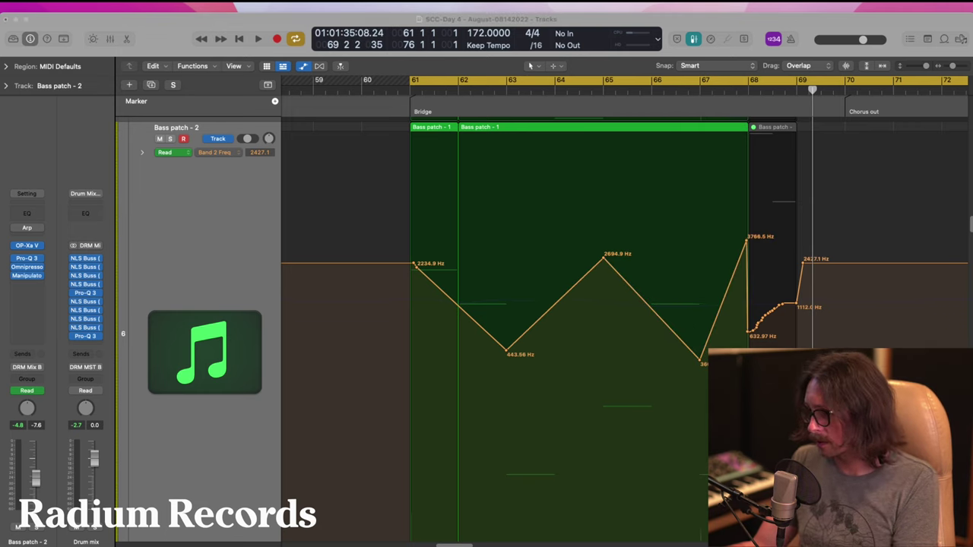
{"action": "key", "text": "space"}
{"action": "key", "text": "a"}
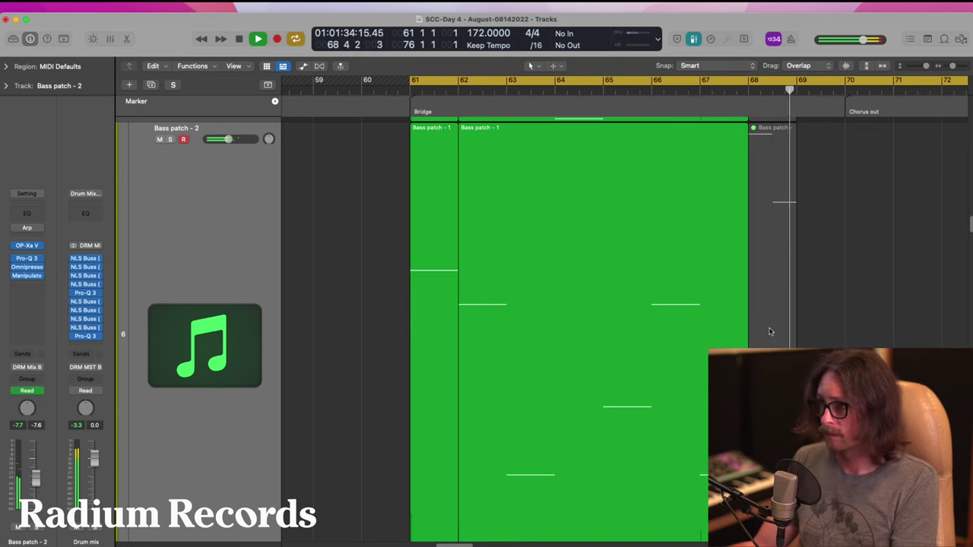
{"action": "key", "text": "space"}
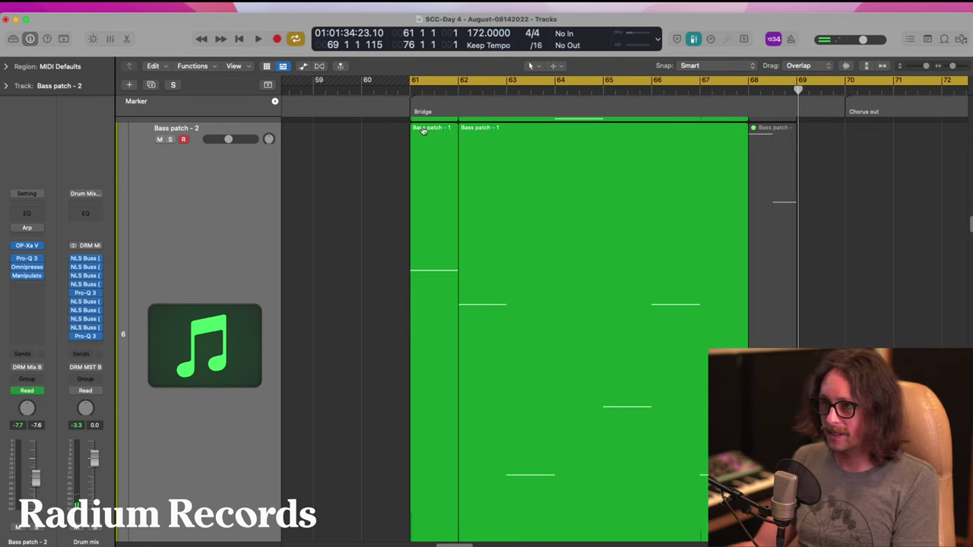
- Split the bridge drum beat region on track 7 at bar 68 and delete the part after the split
{"action": "left_click", "coordinate": [494, 222], "text": "ctrl+alt"}
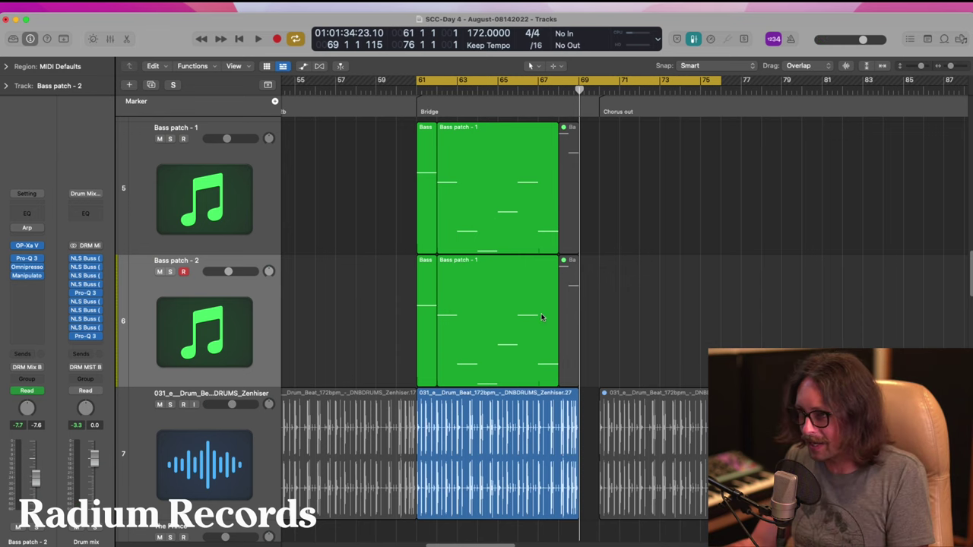
{"action": "left_click_drag", "start_coordinate": [546, 320], "coordinate": [627, 498]}
{"action": "left_click_drag", "start_coordinate": [408, 255], "coordinate": [557, 511]}
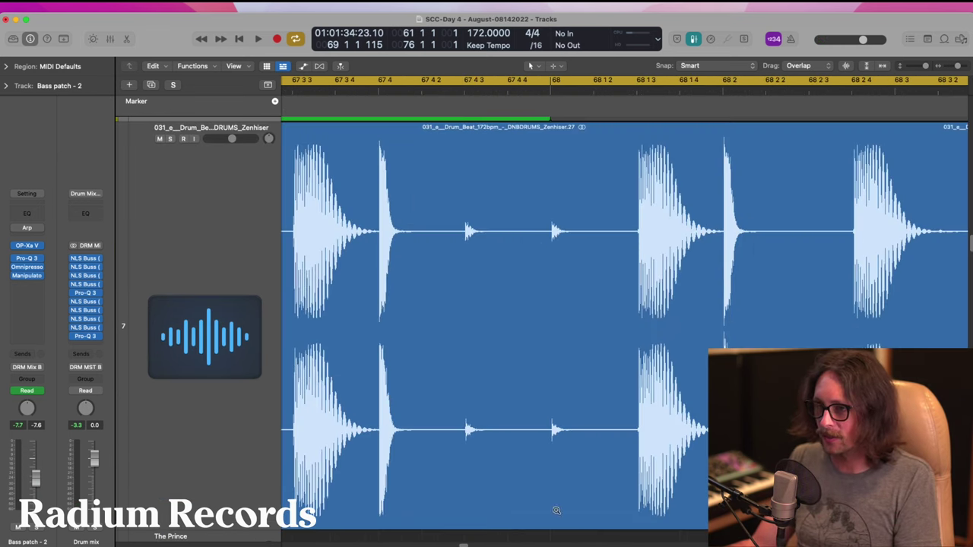
{"action": "left_click", "coordinate": [548, 205]}
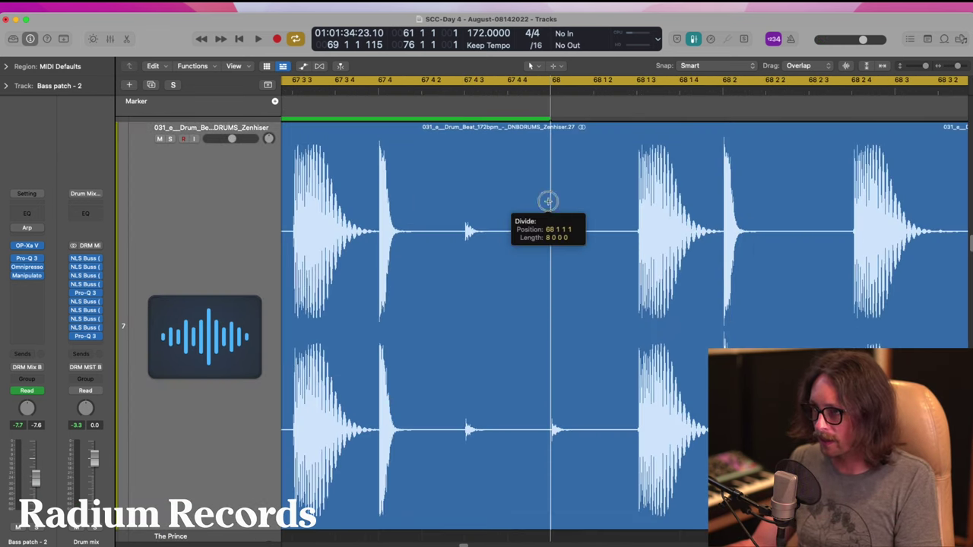
{"action": "key", "text": "Delete"}
{"action": "left_click", "coordinate": [595, 252], "text": "ctrl+alt"}
{"action": "left_click", "coordinate": [595, 251], "text": "ctrl+alt"}
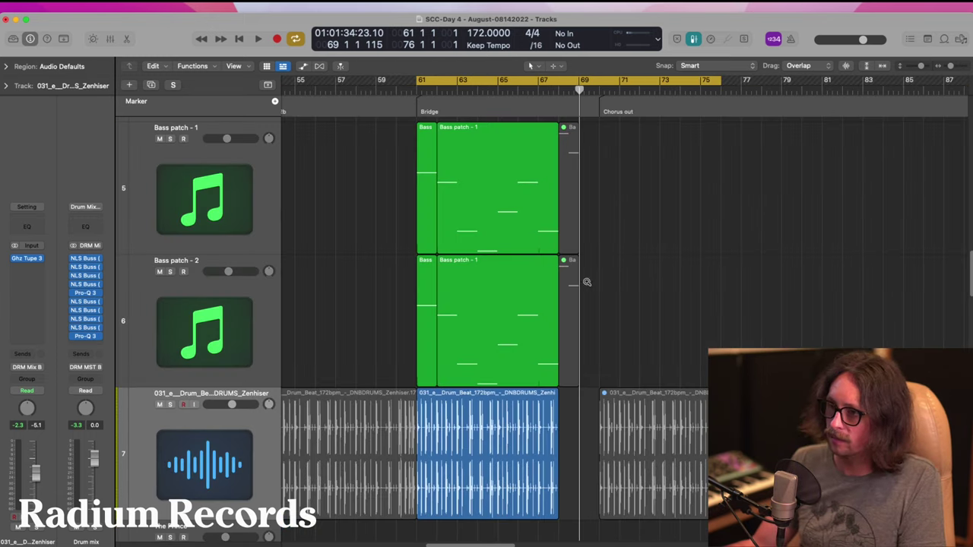
- Play the end of the bridge into Chorus out to check the shortened drum beat
{"action": "scroll", "coordinate": [587, 317], "scroll_direction": "down", "scroll_amount": 8}
{"action": "left_click", "coordinate": [582, 313], "text": "ctrl+alt"}
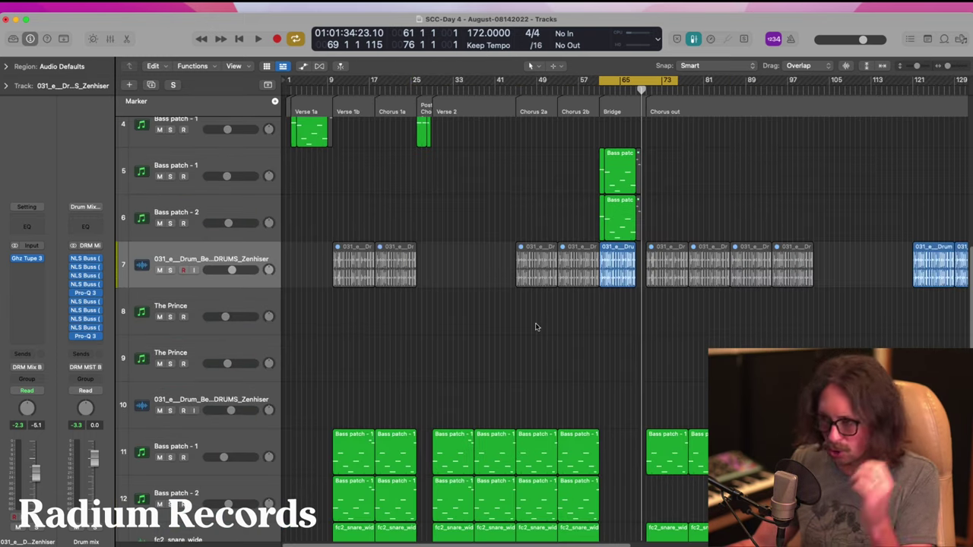
{"action": "left_click_drag", "start_coordinate": [576, 154], "coordinate": [667, 367]}
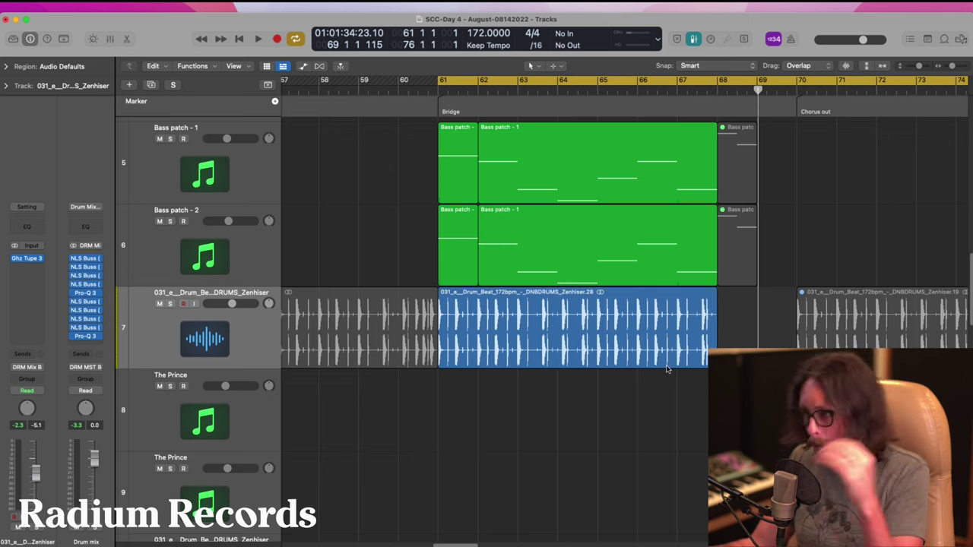
{"action": "left_click", "coordinate": [630, 89]}
{"action": "key", "text": "space"}
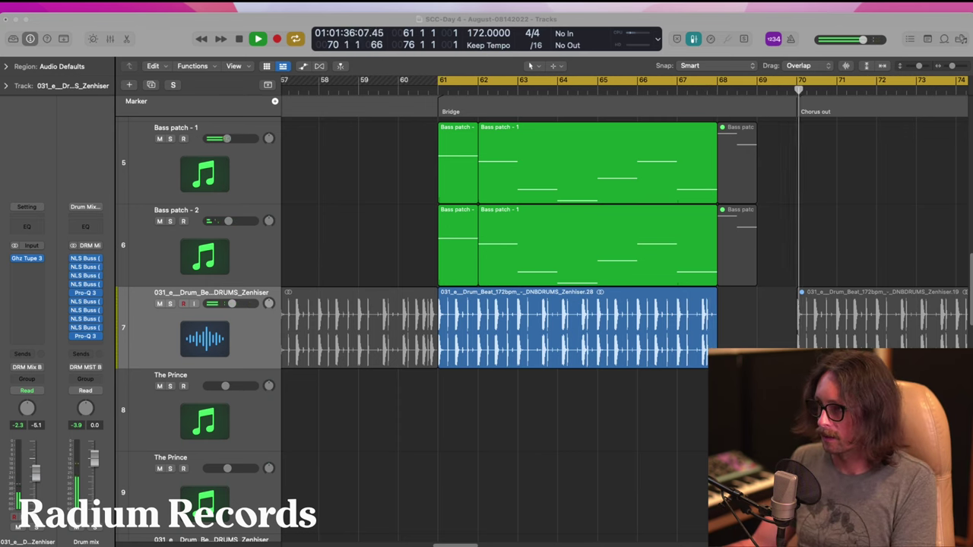
{"action": "left_click", "coordinate": [578, 390], "text": "ctrl+alt"}
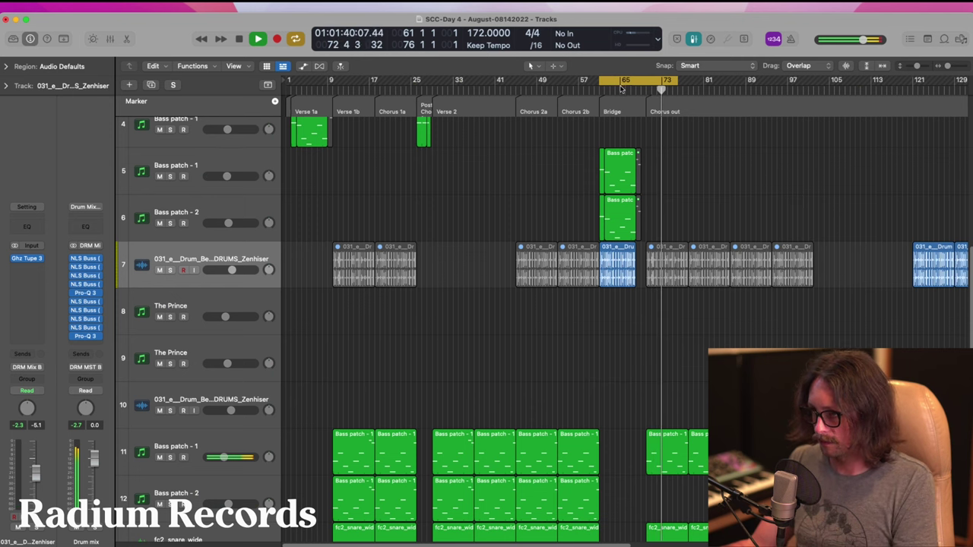
- Turn off cycle mode and play the song from the beginning
{"action": "left_click", "coordinate": [621, 86]}
{"action": "key", "text": "Return"}
{"action": "key", "text": "space"}
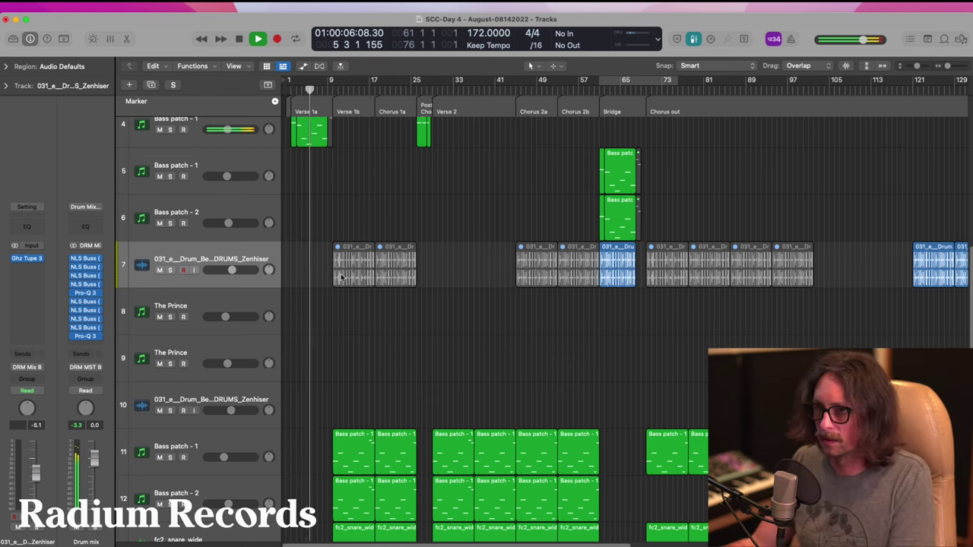
- Check the Little AlterBoy plug-in in the effects chain of the track 3 vocal and close it
{"action": "scroll", "coordinate": [341, 278], "scroll_direction": "up", "scroll_amount": 6}
{"action": "scroll", "coordinate": [340, 277], "scroll_direction": "down", "scroll_amount": 2}
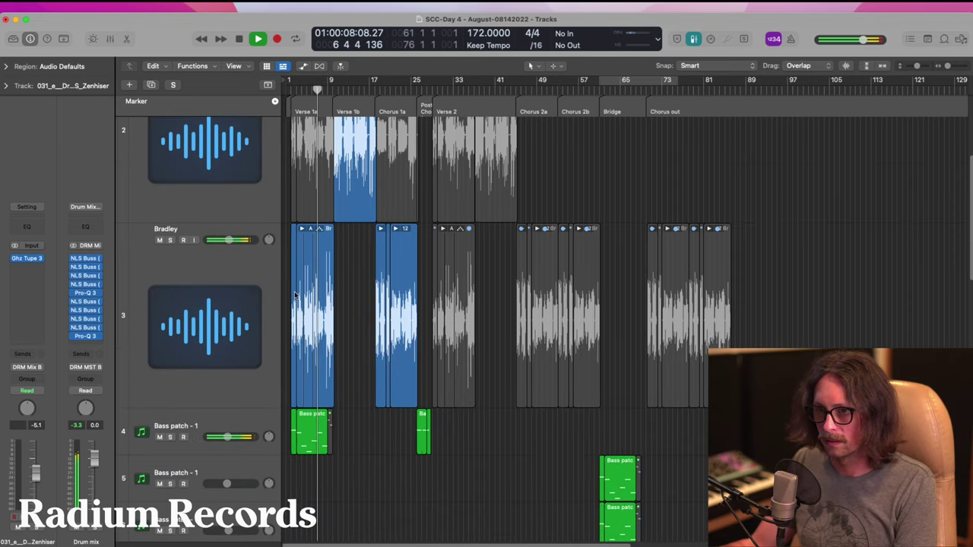
{"action": "left_click", "coordinate": [207, 333]}
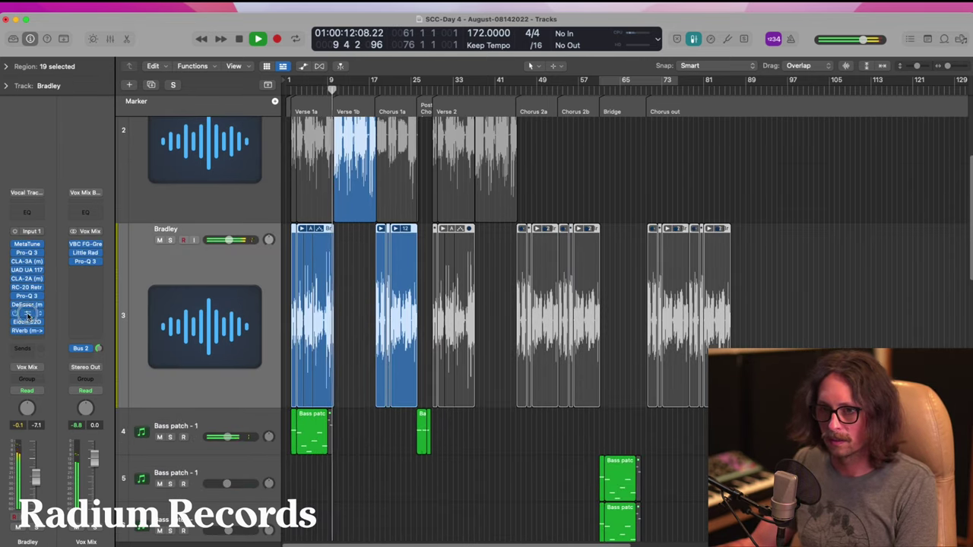
{"action": "left_click", "coordinate": [28, 315]}
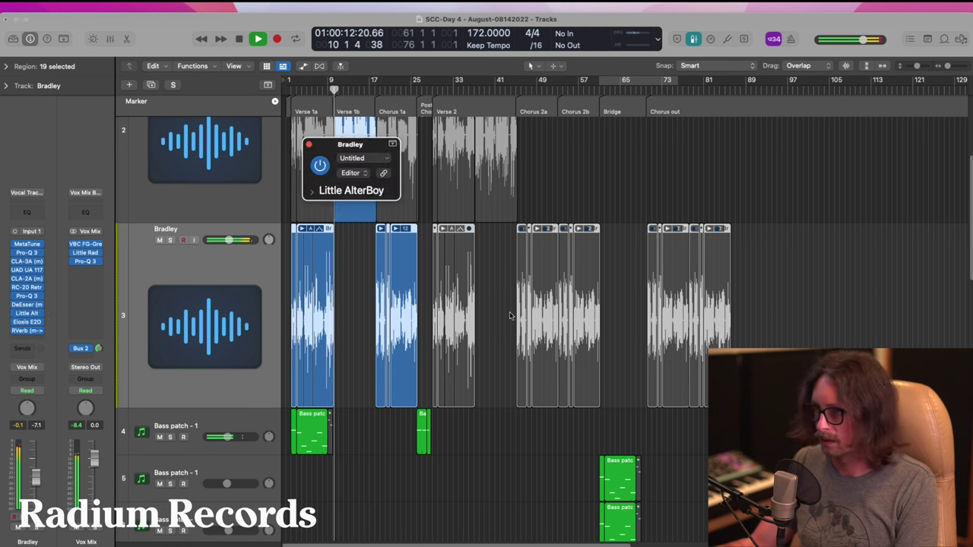
{"action": "left_click", "coordinate": [310, 145]}
- Listen through Verse 1b, Chorus 1a and Post Chorus 1 while examining the two lead vocal tracks' regions, stopping at Verse 2
{"action": "scroll", "coordinate": [434, 339], "scroll_direction": "up", "scroll_amount": 5}
{"action": "scroll", "coordinate": [408, 343], "scroll_direction": "down", "scroll_amount": 3}
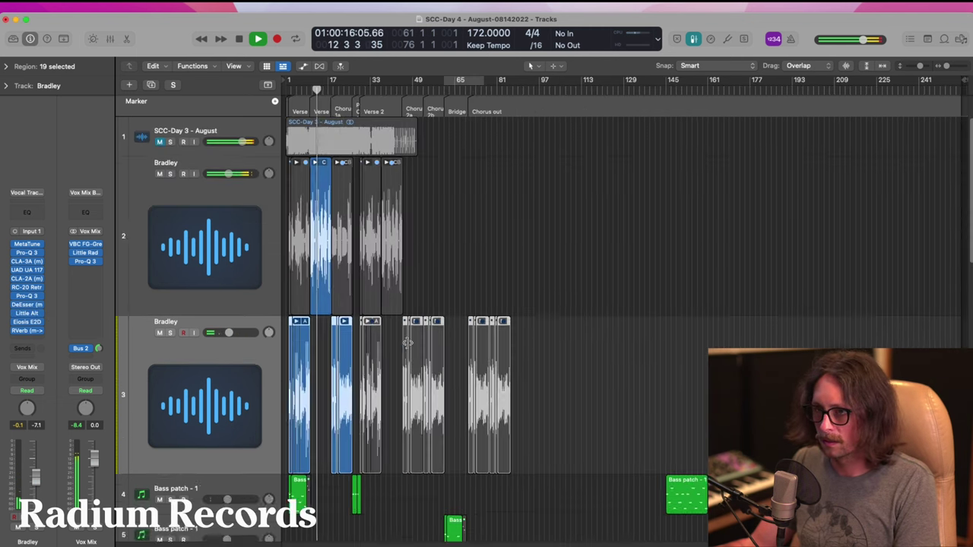
{"action": "scroll", "coordinate": [408, 343], "scroll_direction": "down", "scroll_amount": 5}
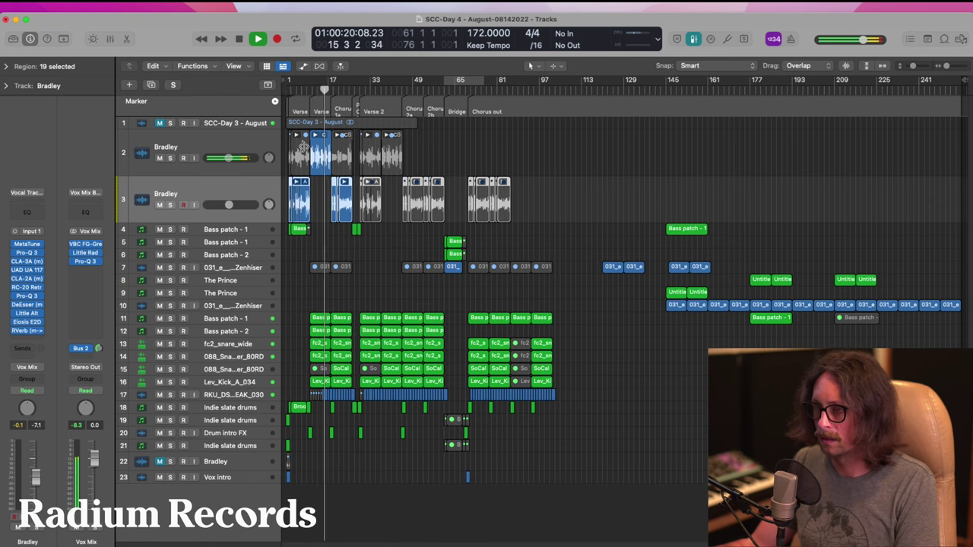
{"action": "key", "text": "z"}
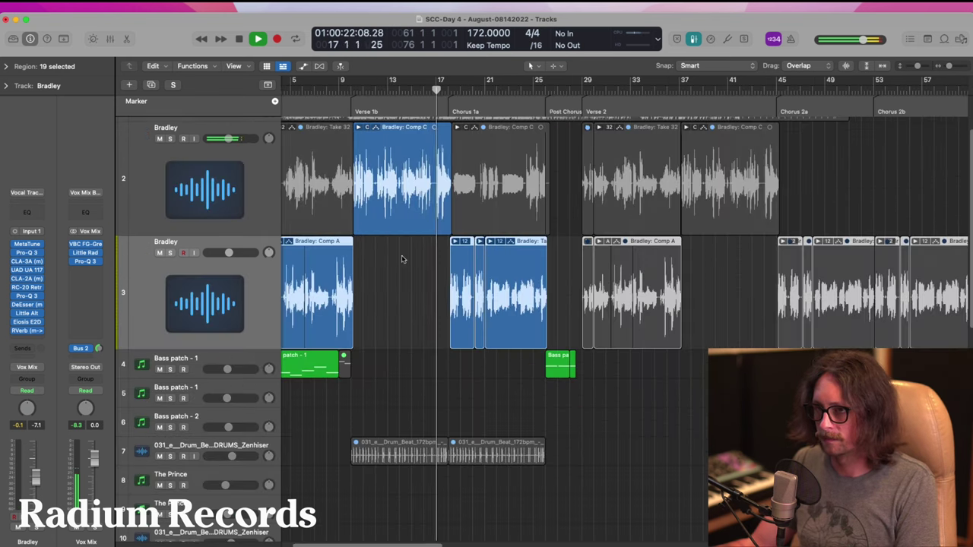
{"action": "key", "text": "z"}
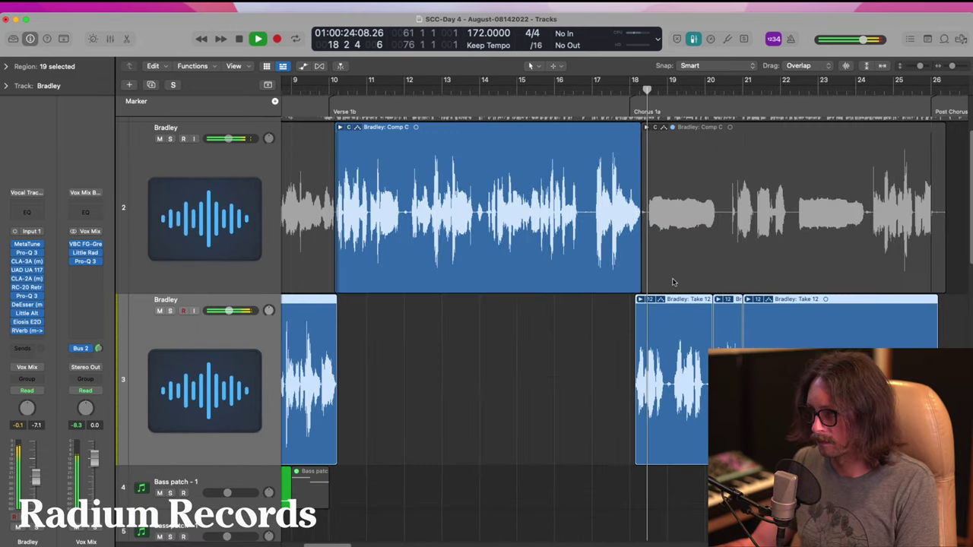
{"action": "key", "text": "z"}
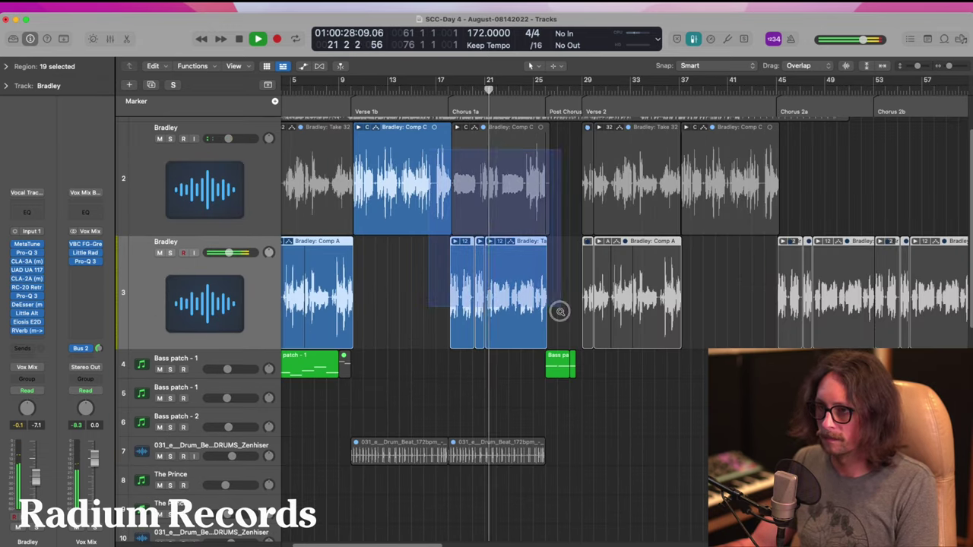
{"action": "key", "text": "z"}
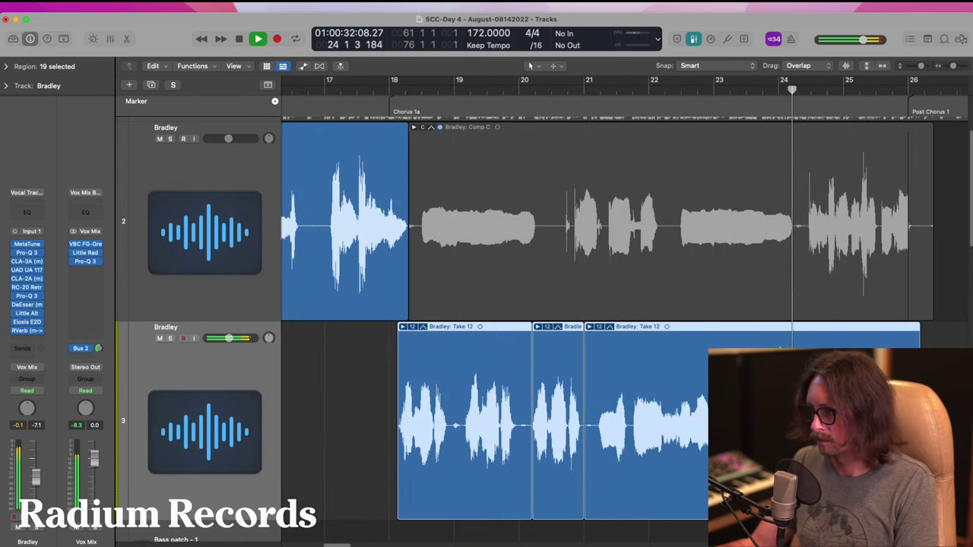
{"action": "left_click", "coordinate": [575, 346], "text": "ctrl+alt"}
{"action": "left_click", "coordinate": [438, 359], "text": "ctrl+alt"}
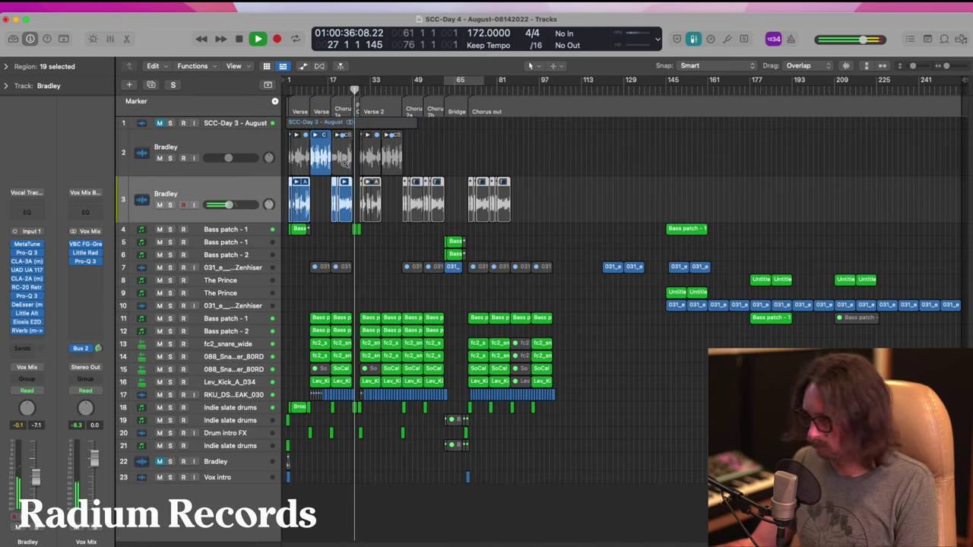
{"action": "left_click_drag", "start_coordinate": [345, 129], "coordinate": [448, 318]}
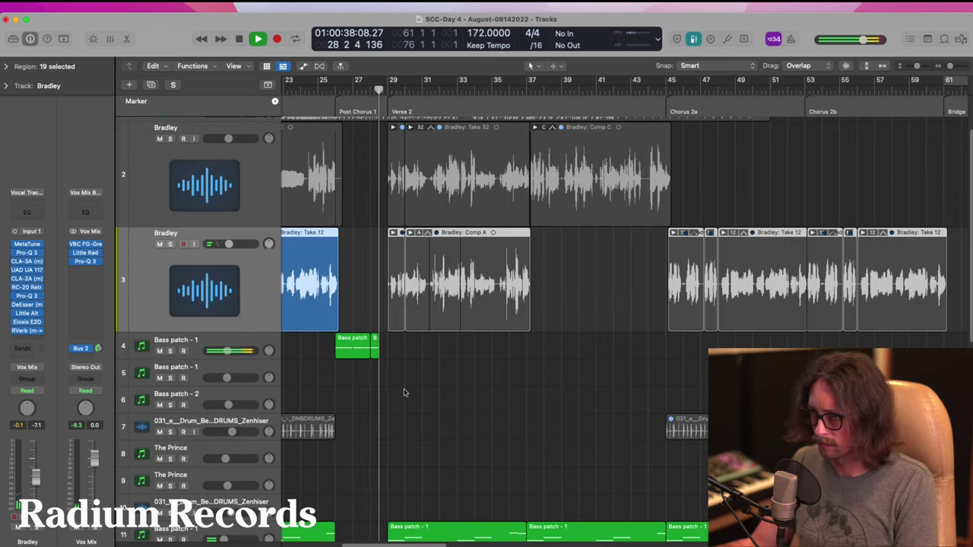
{"action": "key", "text": "space"}
{"action": "left_click", "coordinate": [457, 324], "text": "ctrl+alt"}
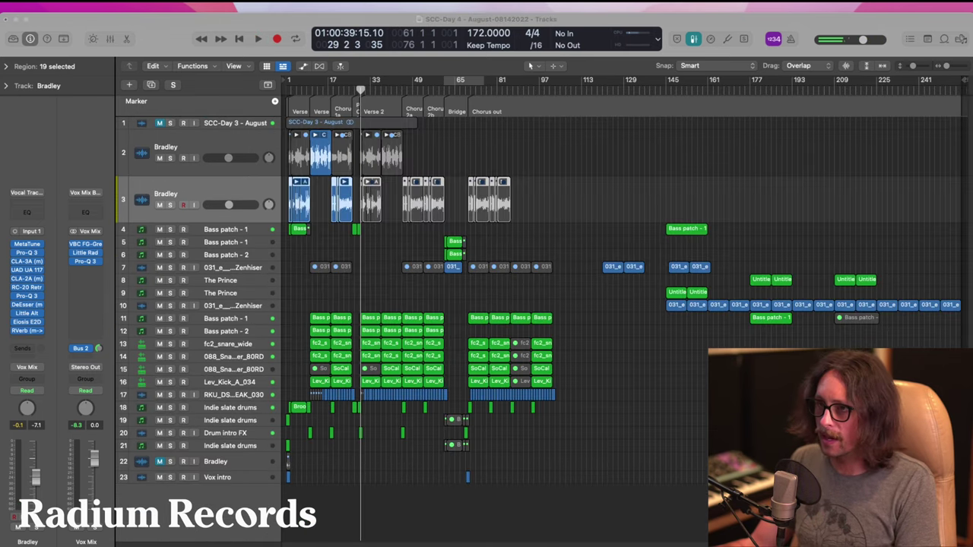
- Place the Vox intro region at the end of Post Chorus 1 so that it leads into Verse 2 at bar 29
{"action": "left_click", "coordinate": [457, 299]}
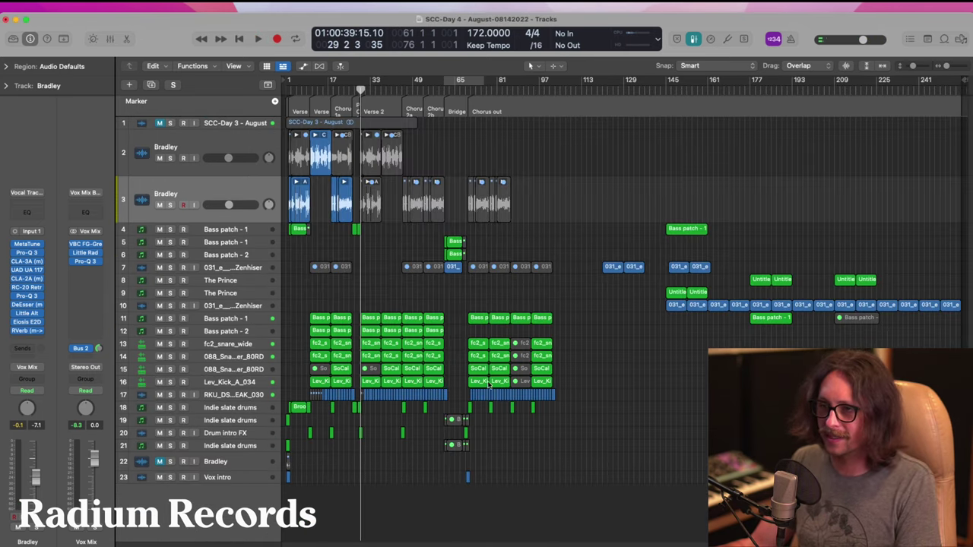
{"action": "left_click_drag", "start_coordinate": [318, 284], "coordinate": [550, 533]}
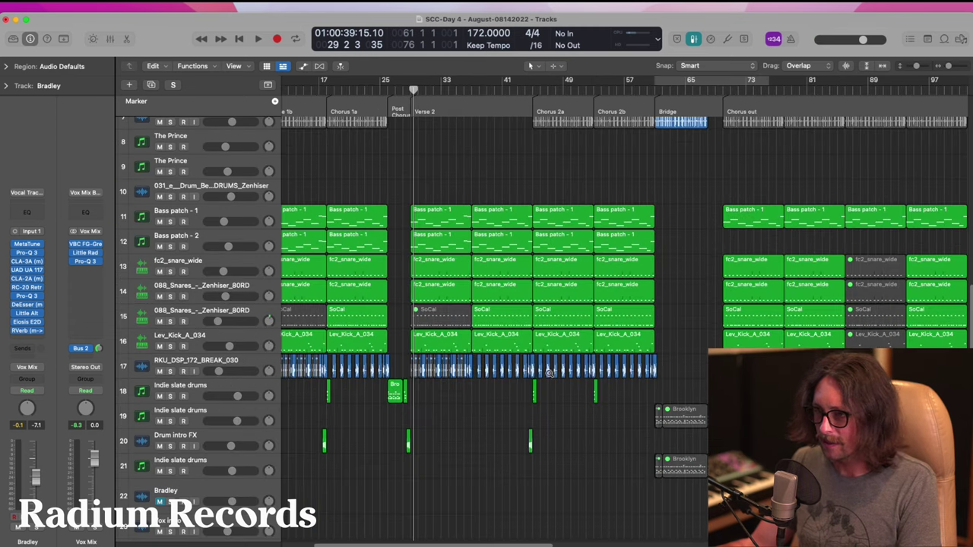
{"action": "left_click_drag", "start_coordinate": [721, 530], "coordinate": [407, 529]}
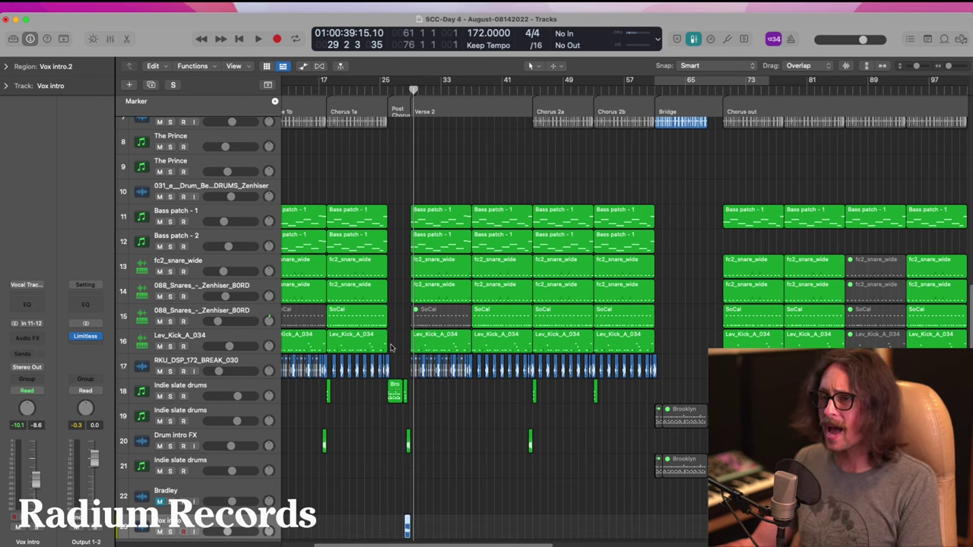
- Mute the Drum intro FX region just before Verse 2 and play Post Chorus 1 into the verse
{"action": "left_click_drag", "start_coordinate": [385, 366], "coordinate": [509, 536]}
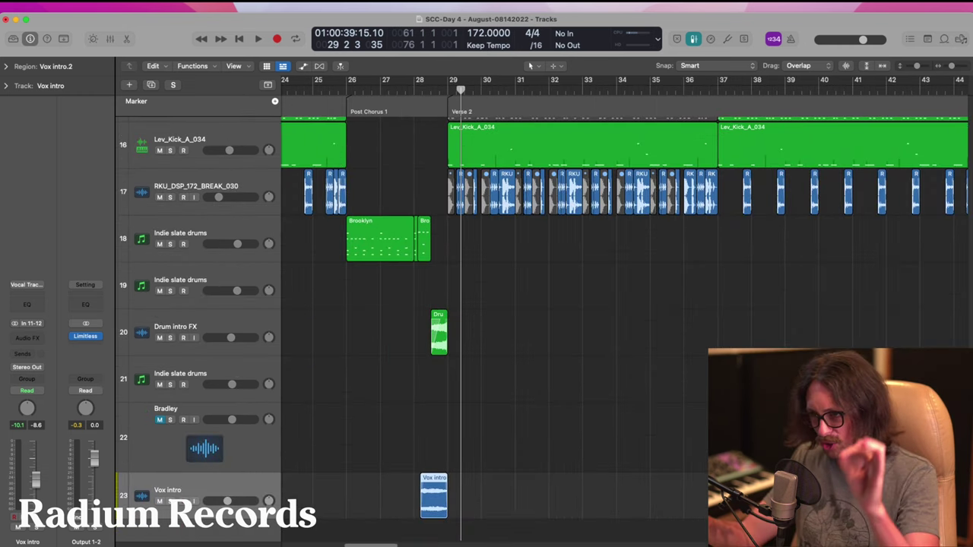
{"action": "left_click", "coordinate": [439, 335]}
{"action": "left_click", "coordinate": [339, 90]}
{"action": "key", "text": "space"}
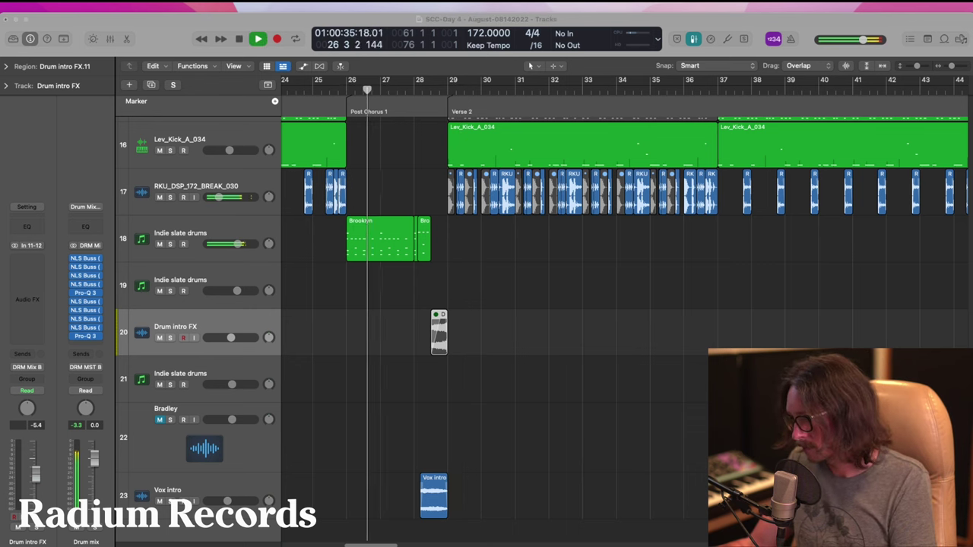
{"action": "left_click", "coordinate": [854, 286]}
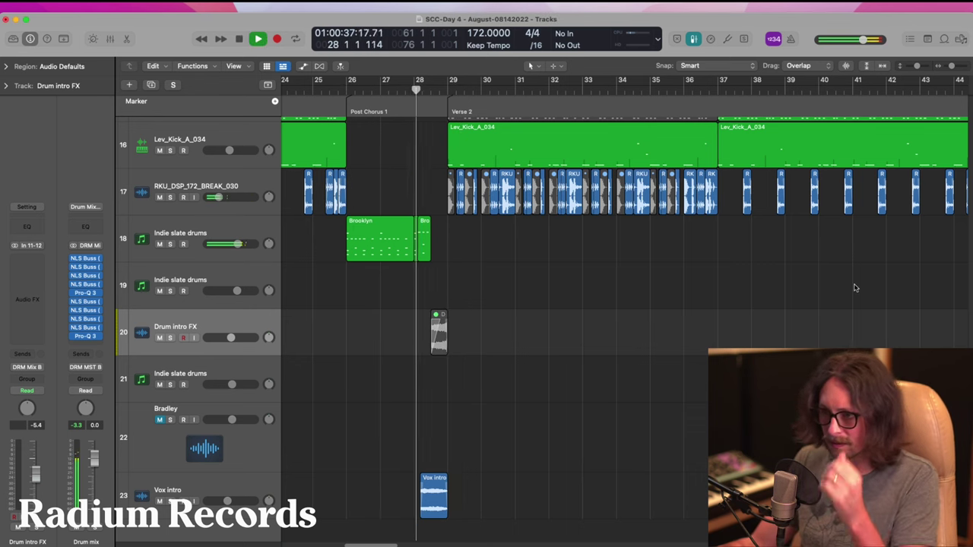
{"action": "key", "text": "space"}
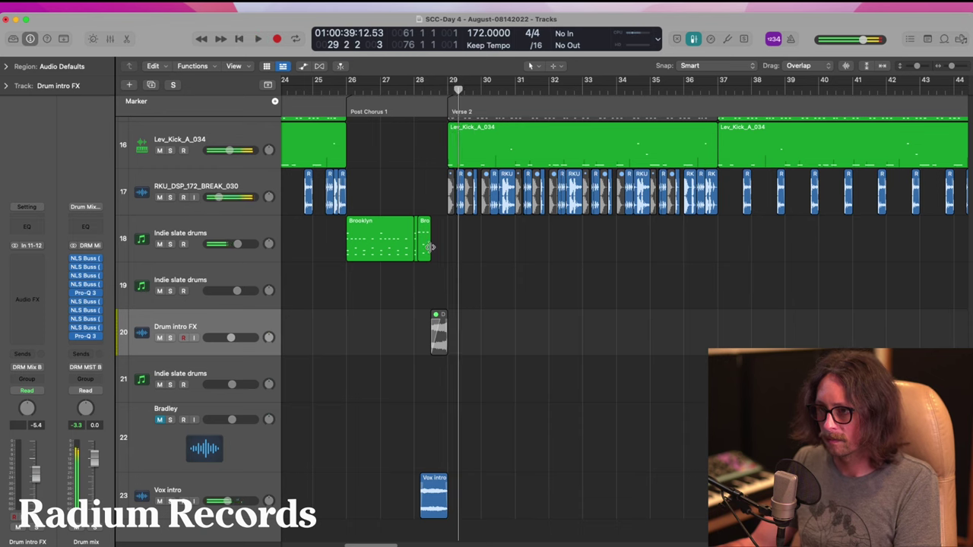
- Mute the short Brooklyn region in bar 28 on the track 18 Indie slate drums and replay the lead-in to Verse 2
{"action": "left_click", "coordinate": [426, 247]}
{"action": "key", "text": "ctrl+m"}
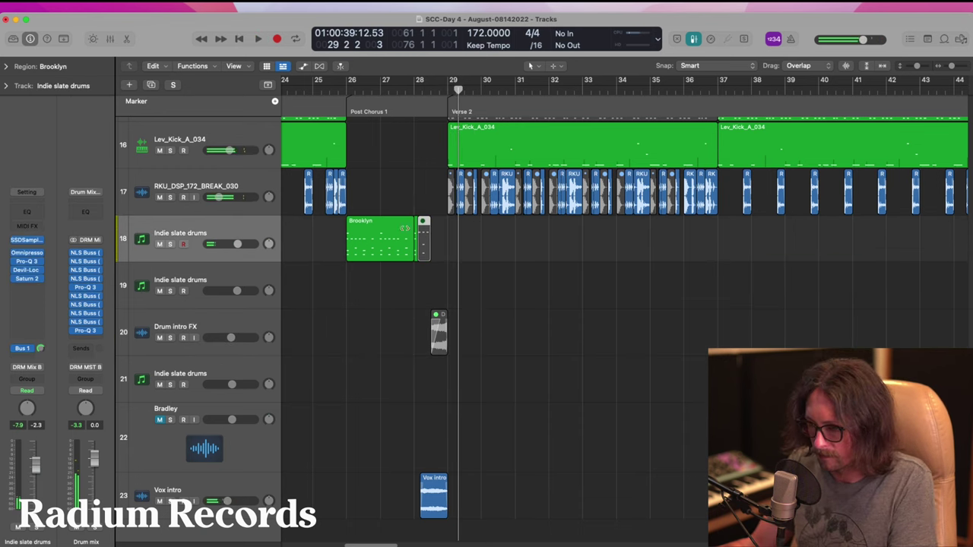
{"action": "left_click", "coordinate": [330, 91]}
{"action": "key", "text": "space"}
{"action": "left_click", "coordinate": [558, 437], "text": "ctrl+alt"}
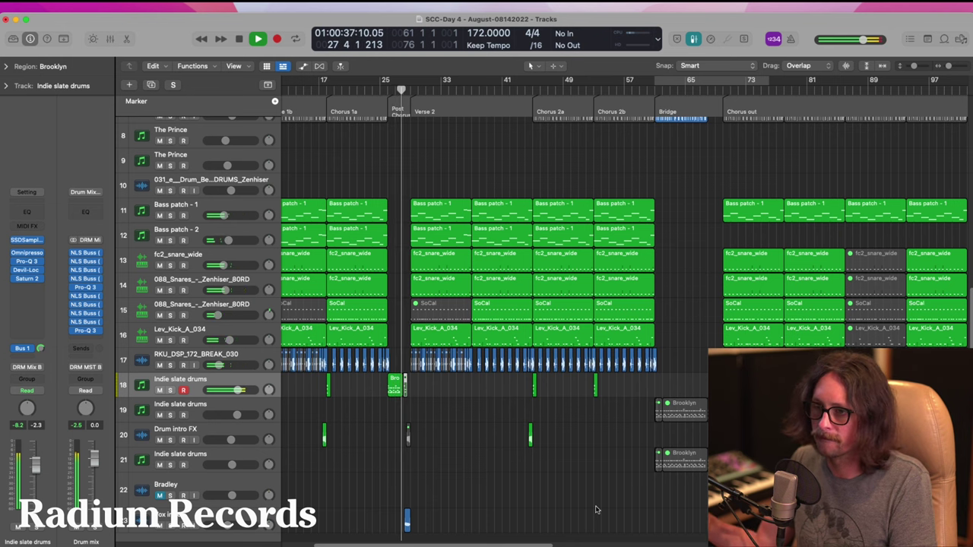
{"action": "key", "text": "space"}
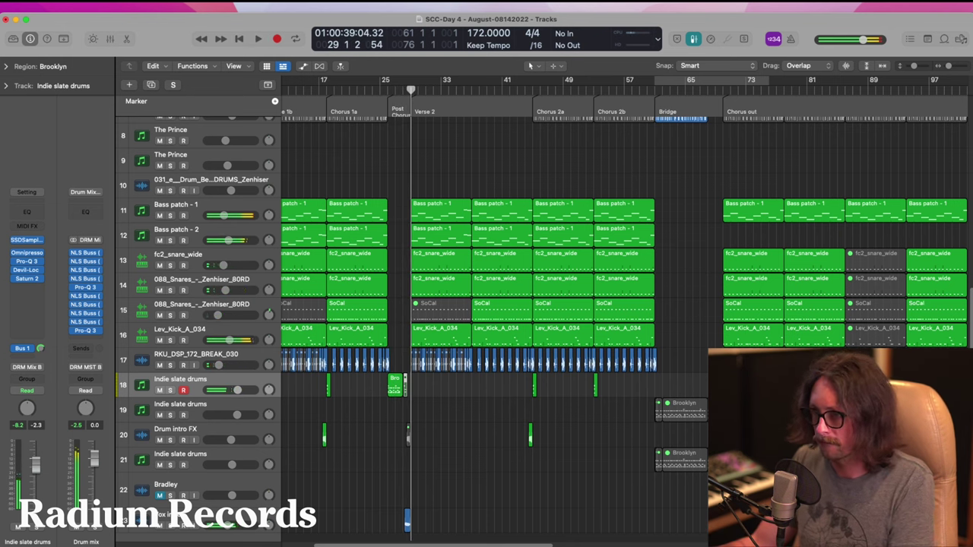
- Replay Post Chorus 1 from about bar 26 and split the short Bass patch - 1 region on track 4 at 28 1 2 1
{"action": "scroll", "coordinate": [494, 304], "scroll_direction": "up", "scroll_amount": 10}
{"action": "left_click_drag", "start_coordinate": [368, 277], "coordinate": [465, 428]}
{"action": "left_click", "coordinate": [412, 91]}
{"action": "key", "text": "space"}
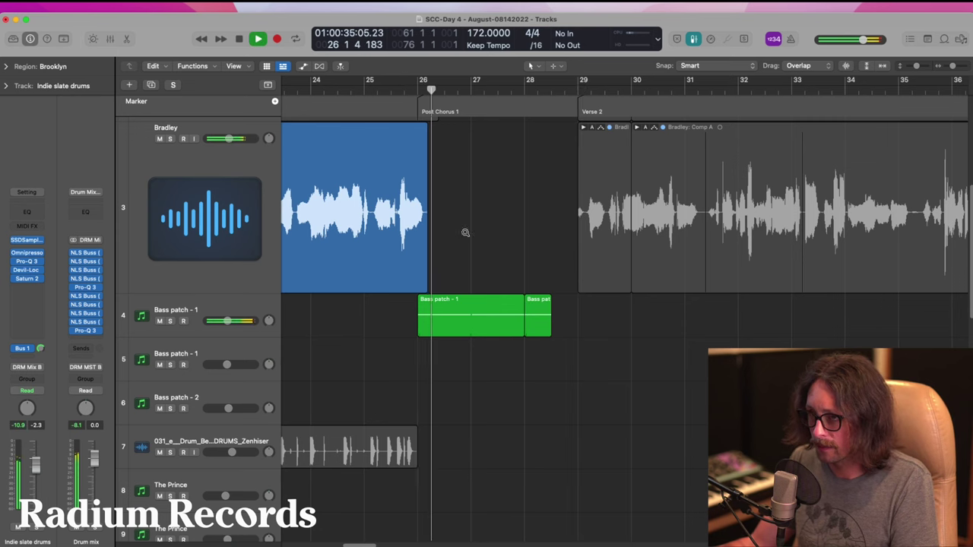
{"action": "left_click_drag", "start_coordinate": [463, 228], "coordinate": [593, 452]}
{"action": "left_click", "coordinate": [691, 401]}
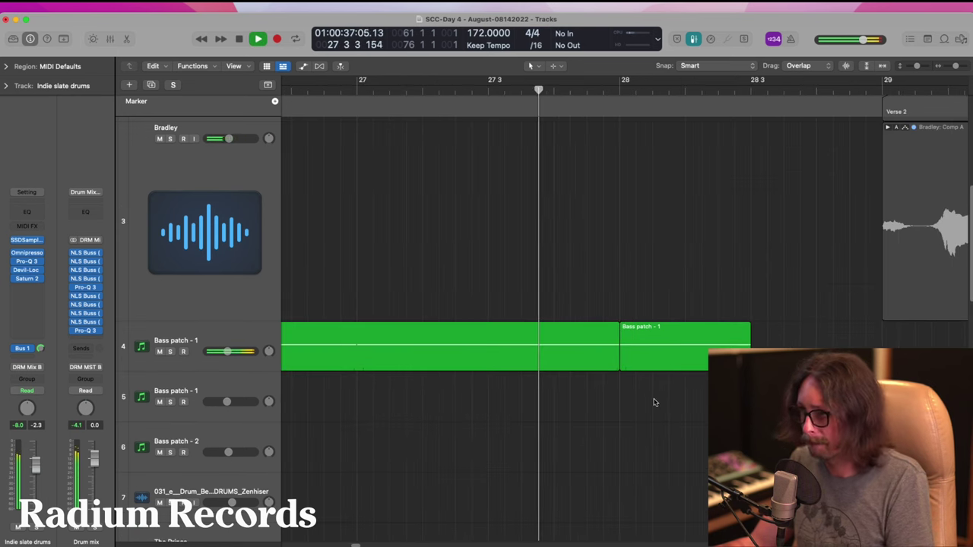
{"action": "key", "text": "space"}
{"action": "left_click", "coordinate": [636, 339]}
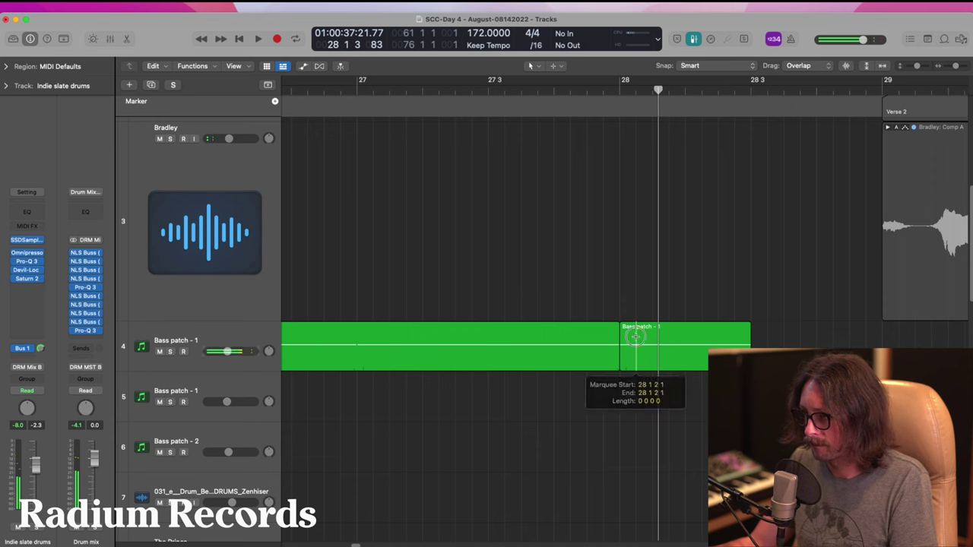
{"action": "left_click", "coordinate": [568, 212]}
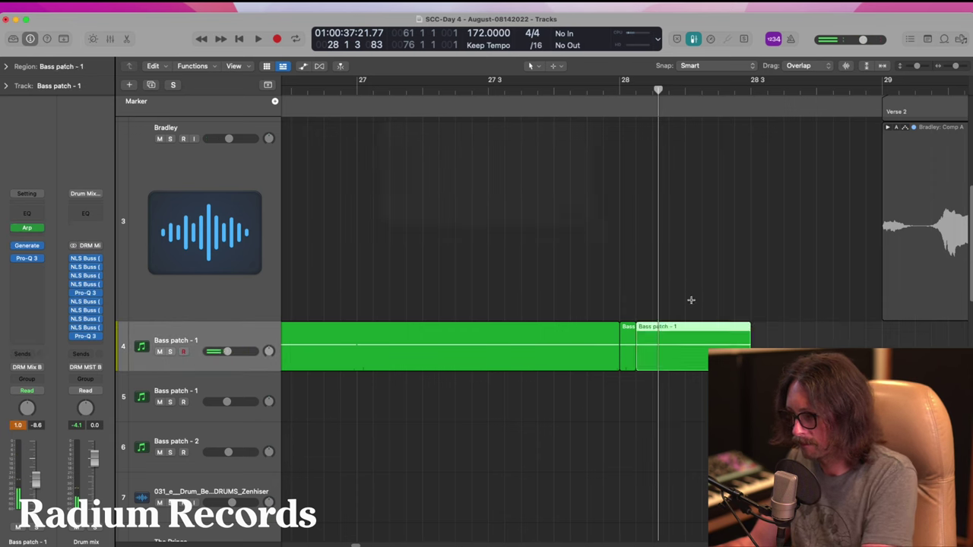
- Delete the remainder of the split Bass patch - 1 region on track 4 after 28 1 2 1 and replay the lead-in to Verse 2
{"action": "key", "text": "Delete"}
{"action": "left_click", "coordinate": [540, 277], "text": "ctrl+alt"}
{"action": "left_click", "coordinate": [391, 90]}
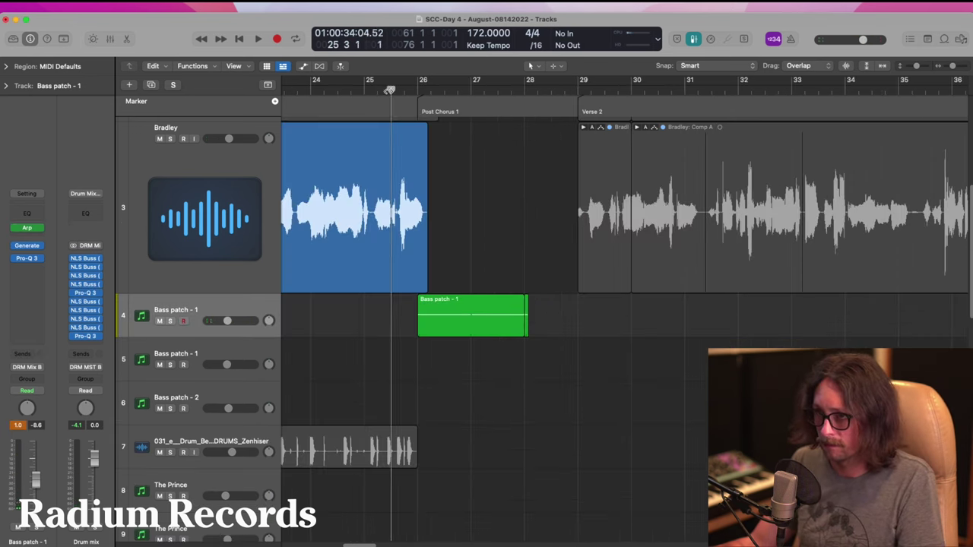
{"action": "key", "text": "space"}
{"action": "left_click", "coordinate": [532, 342], "text": "ctrl+alt"}
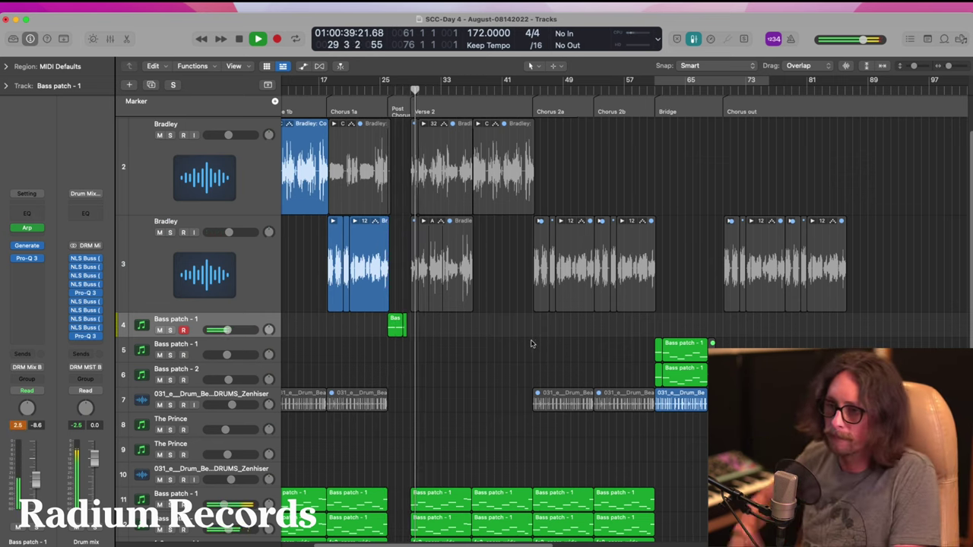
{"action": "key", "text": "space"}
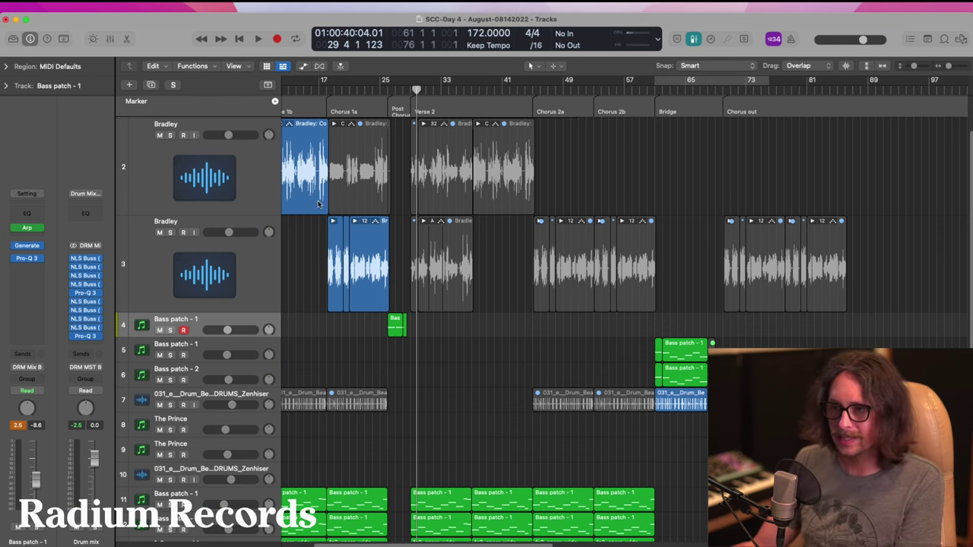
- Copy the three Chorus 1a vocal regions on track 3 to bar 86, directly after the existing Chorus out vocals
{"action": "left_click_drag", "start_coordinate": [320, 196], "coordinate": [456, 449]}
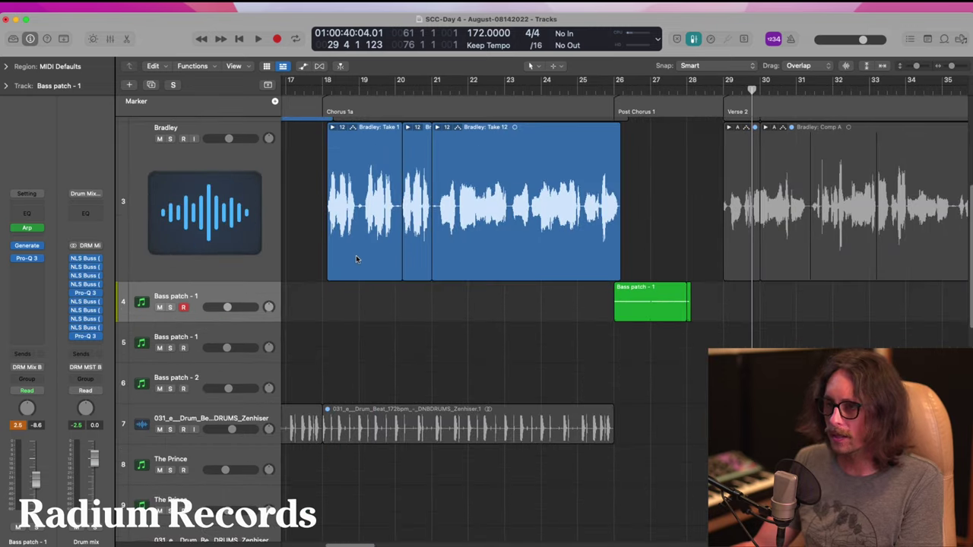
{"action": "left_click", "coordinate": [385, 284], "text": "ctrl+alt"}
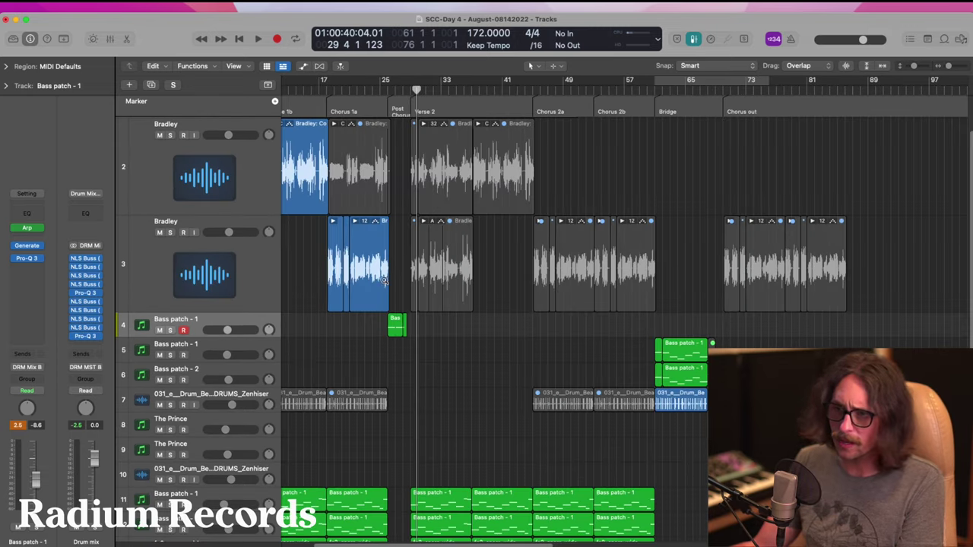
{"action": "left_click", "coordinate": [360, 263]}
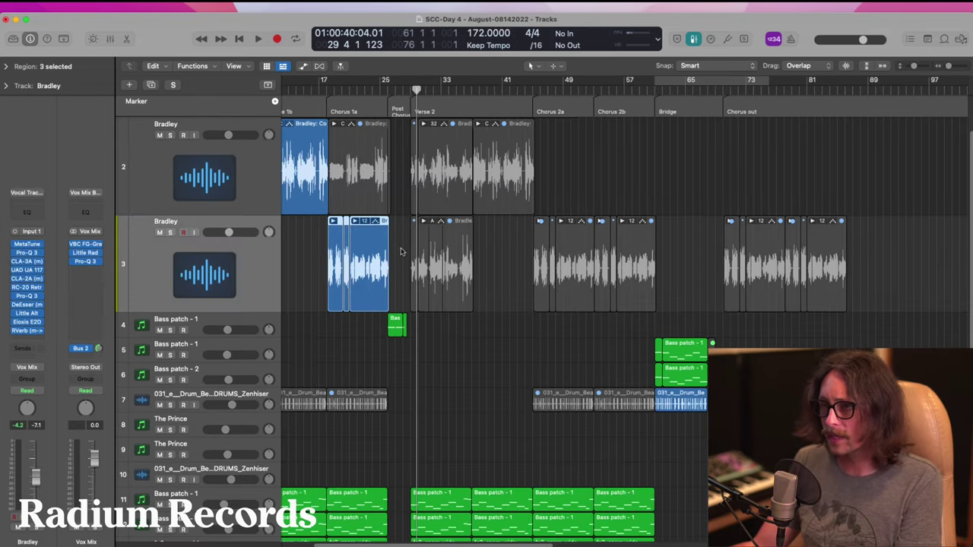
{"action": "scroll", "coordinate": [636, 280], "scroll_direction": "right", "scroll_amount": 5}
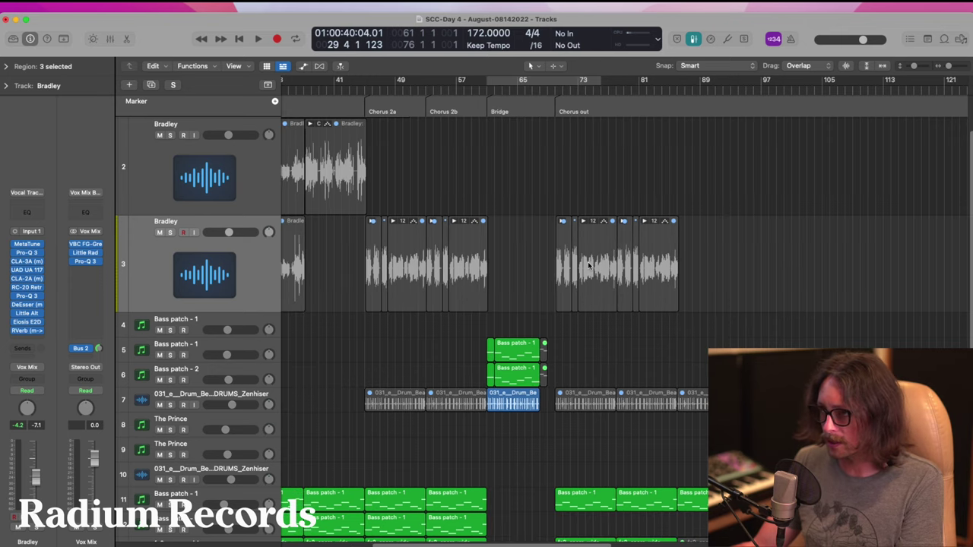
{"action": "scroll", "coordinate": [588, 266], "scroll_direction": "left", "scroll_amount": 4}
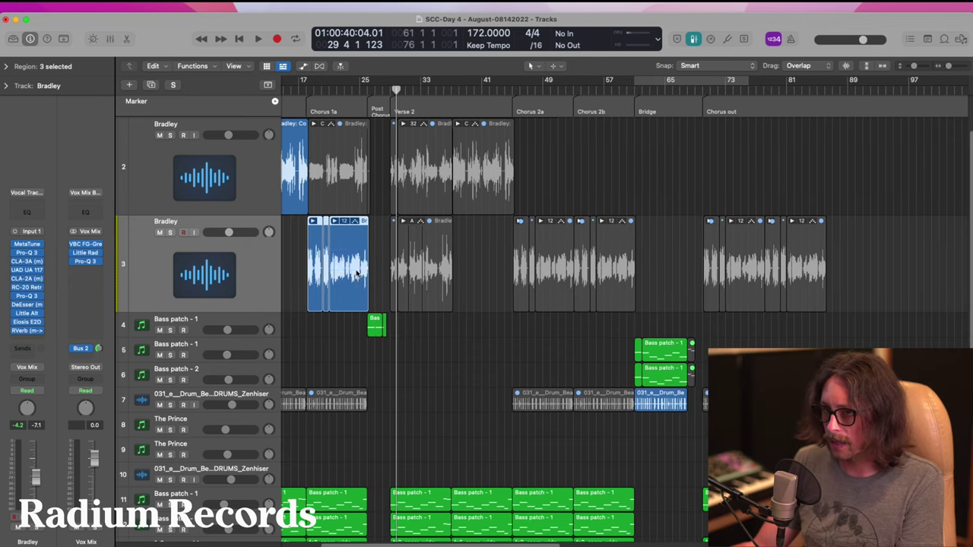
{"action": "left_click_drag", "start_coordinate": [358, 272], "coordinate": [878, 275]}
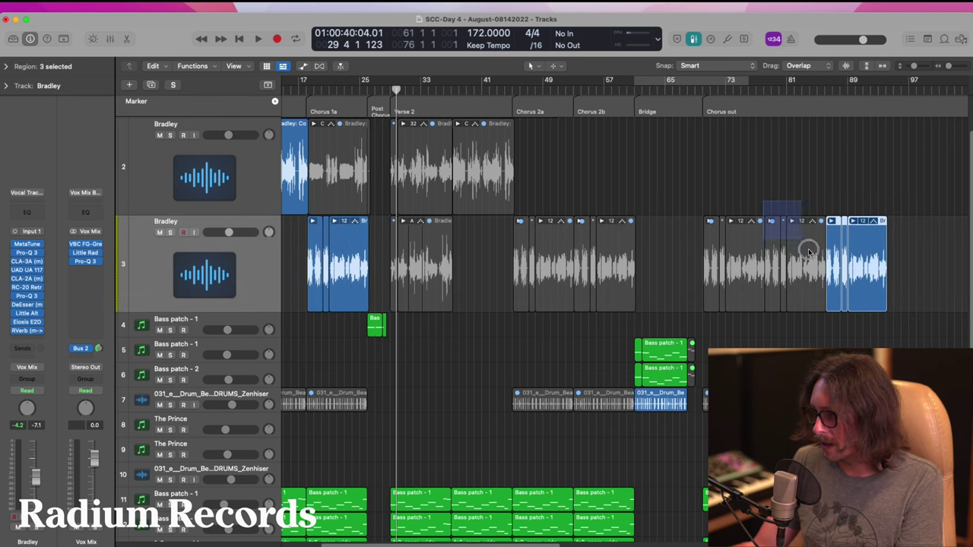
- Play the Chorus out vocals on track 3 across the join at bar 86 to check the copied regions
{"action": "key", "text": "z"}
{"action": "left_click_drag", "start_coordinate": [537, 182], "coordinate": [626, 383]}
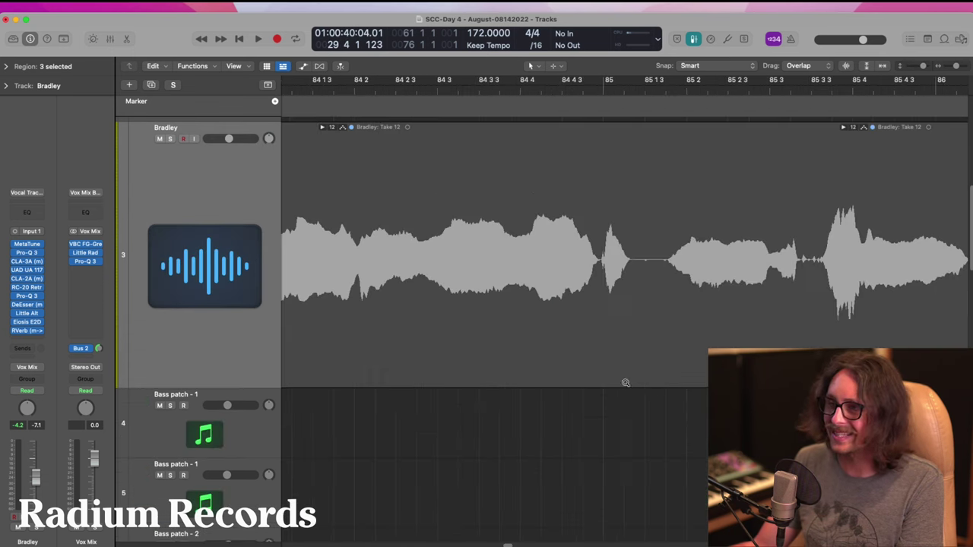
{"action": "left_click", "coordinate": [751, 334], "text": "ctrl+alt"}
{"action": "left_click_drag", "start_coordinate": [561, 206], "coordinate": [730, 380]}
{"action": "left_click", "coordinate": [489, 89]}
{"action": "key", "text": "space"}
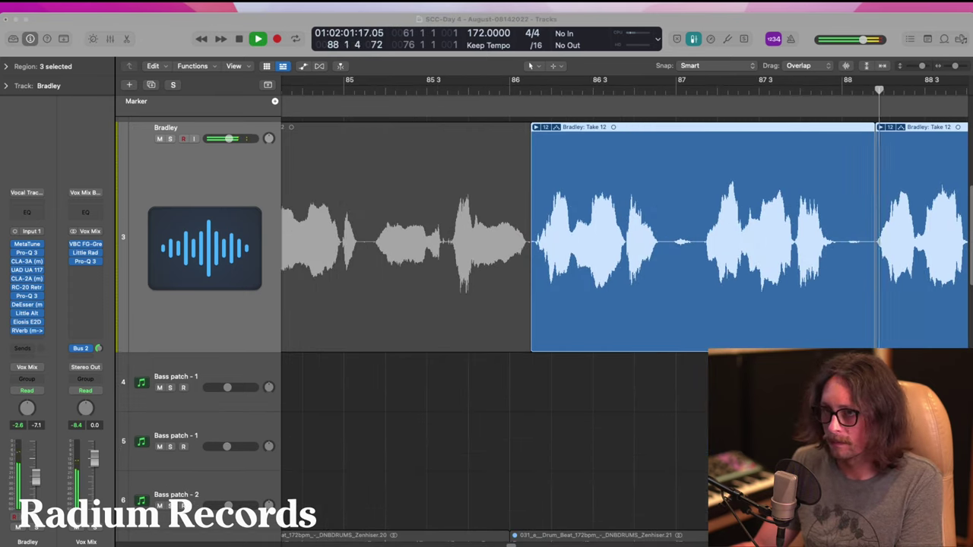
{"action": "left_click", "coordinate": [560, 463], "text": "ctrl+alt"}
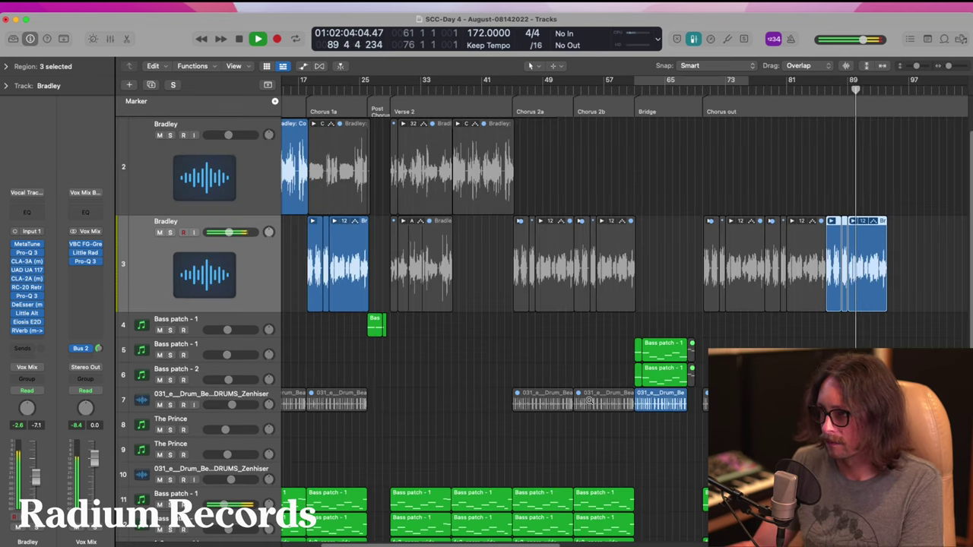
- Unmute the fc2_snare_wide, 088_Snares, SoCal and Lev_Kick_A_034 regions at bar 86 on tracks 13 to 16
{"action": "left_click", "coordinate": [610, 401], "text": "ctrl+alt"}
{"action": "scroll", "coordinate": [833, 222], "scroll_direction": "down", "scroll_amount": 6}
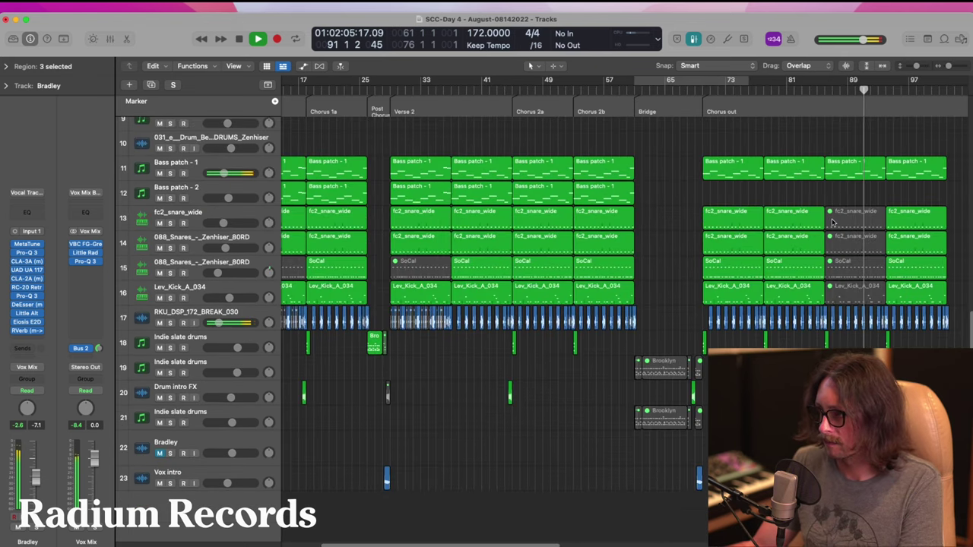
{"action": "left_click_drag", "start_coordinate": [835, 201], "coordinate": [871, 297]}
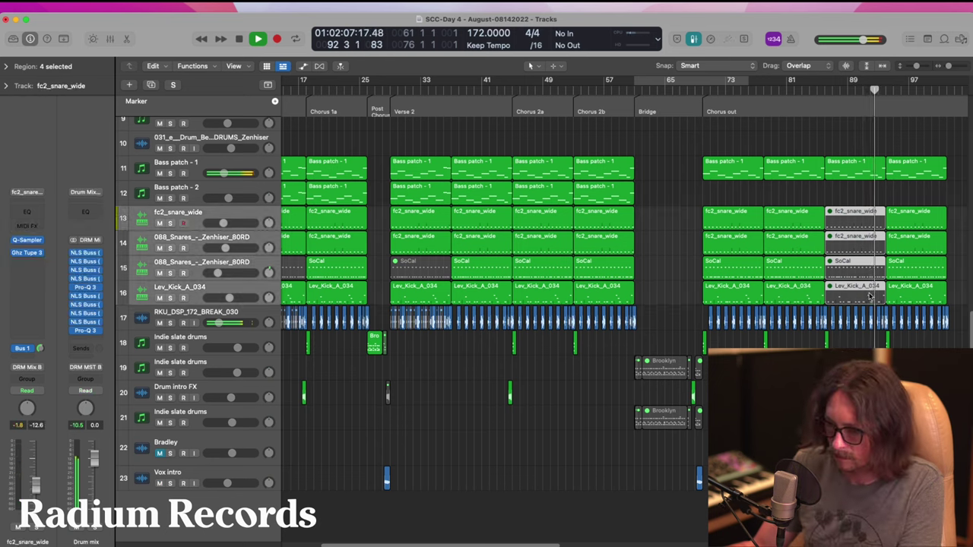
{"action": "key", "text": "ctrl+m"}
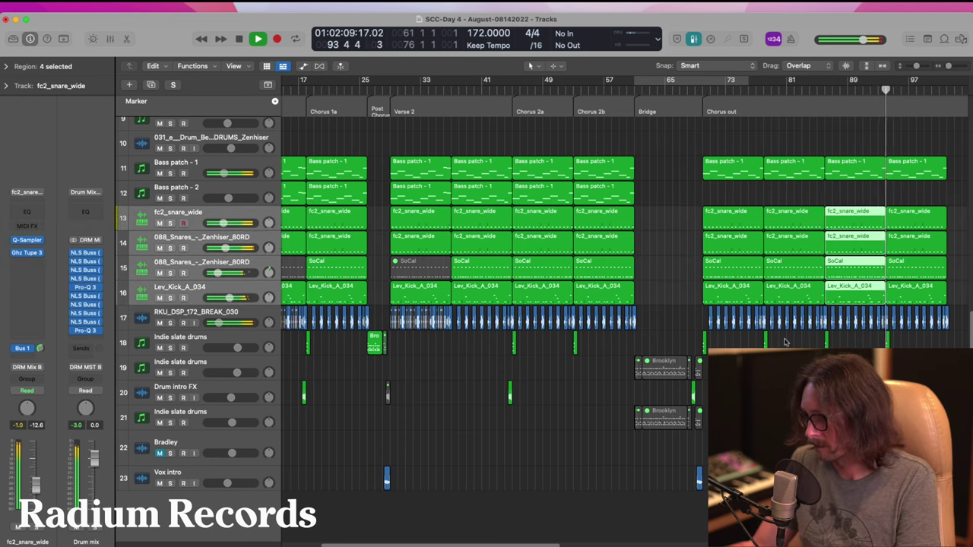
- Copy the three track 3 vocal regions from bar 86 to bar 94, then stop playback
{"action": "left_click", "coordinate": [786, 343], "text": "ctrl+alt"}
{"action": "left_click_drag", "start_coordinate": [478, 149], "coordinate": [648, 435]}
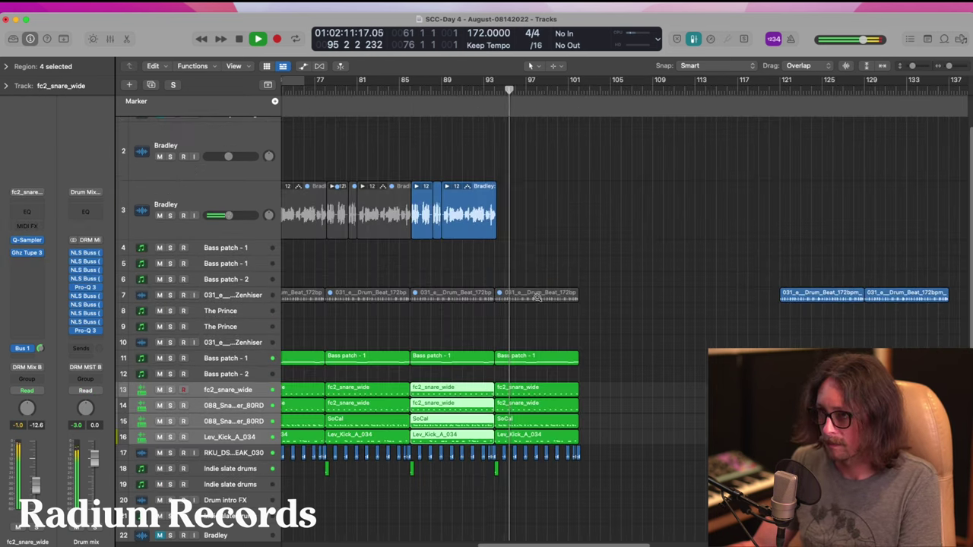
{"action": "left_click_drag", "start_coordinate": [504, 216], "coordinate": [514, 237]}
{"action": "key", "text": "z"}
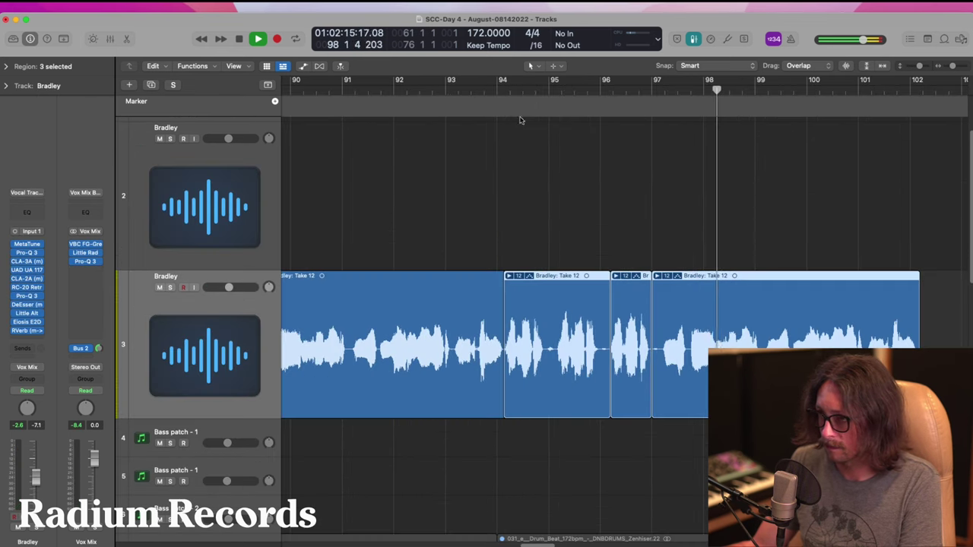
{"action": "key", "text": "z"}
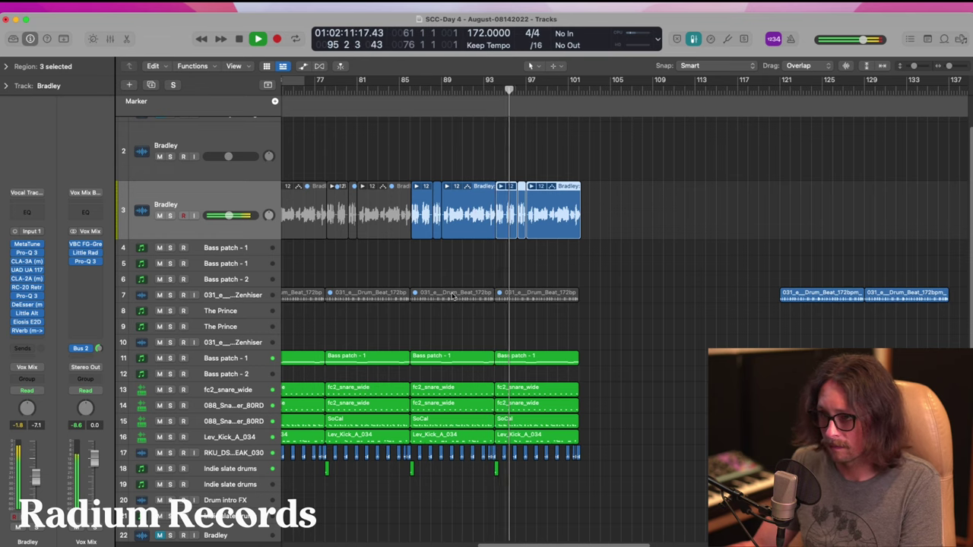
{"action": "key", "text": "z"}
{"action": "key", "text": "space"}
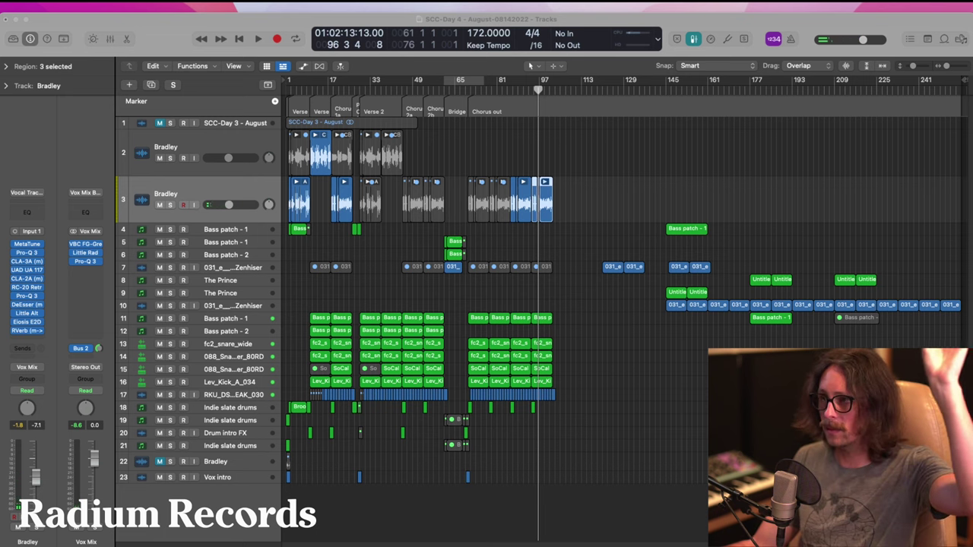
- Mute the three Chorus 1a vocal regions on track 3 and unmute the Chorus 1a vocal region on track 2
{"action": "left_click", "coordinate": [437, 142]}
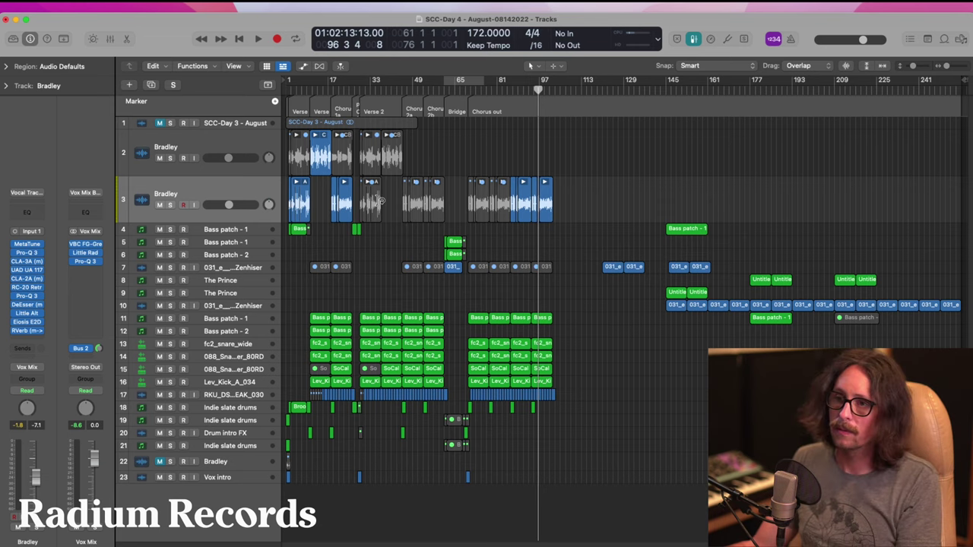
{"action": "left_click_drag", "start_coordinate": [310, 150], "coordinate": [448, 313]}
{"action": "key", "text": "z"}
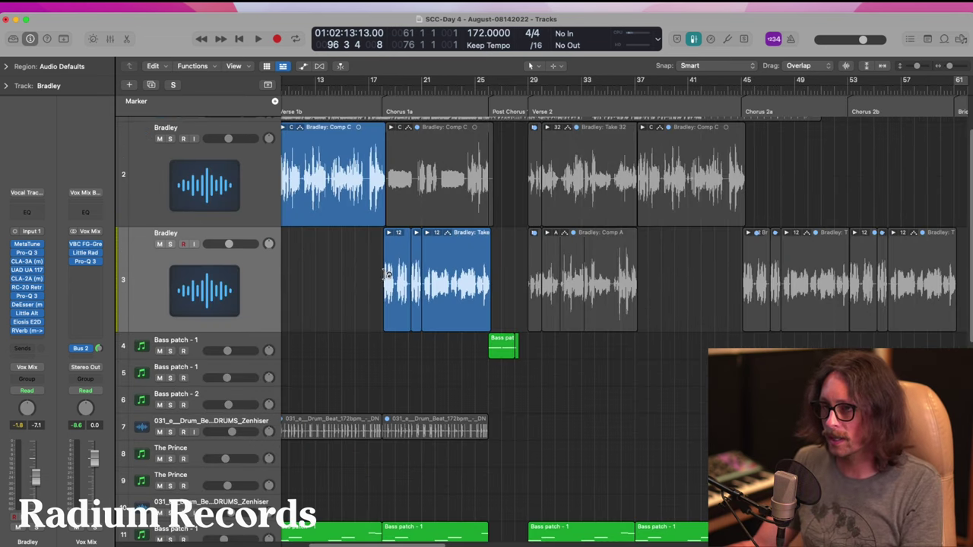
{"action": "left_click_drag", "start_coordinate": [367, 283], "coordinate": [475, 284]}
{"action": "key", "text": "ctrl+m"}
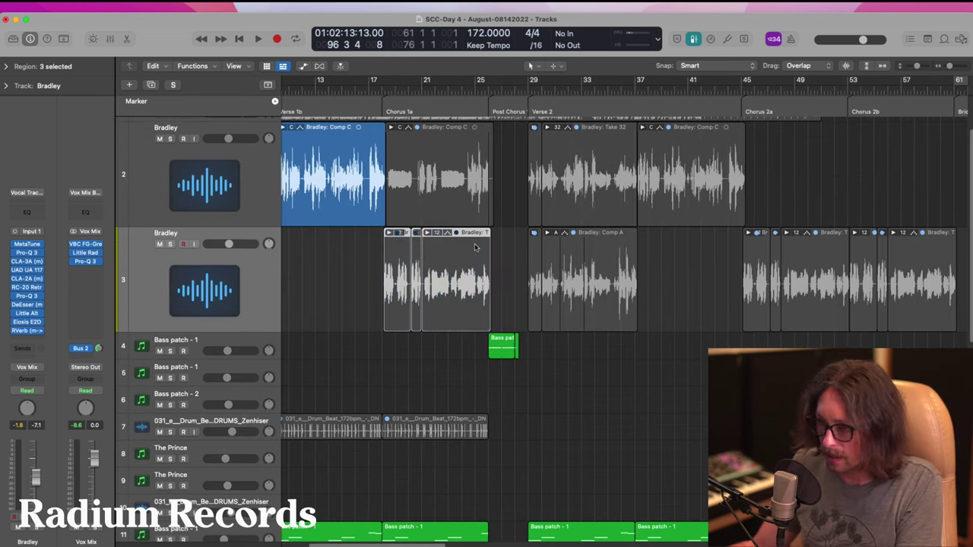
{"action": "left_click", "coordinate": [413, 193]}
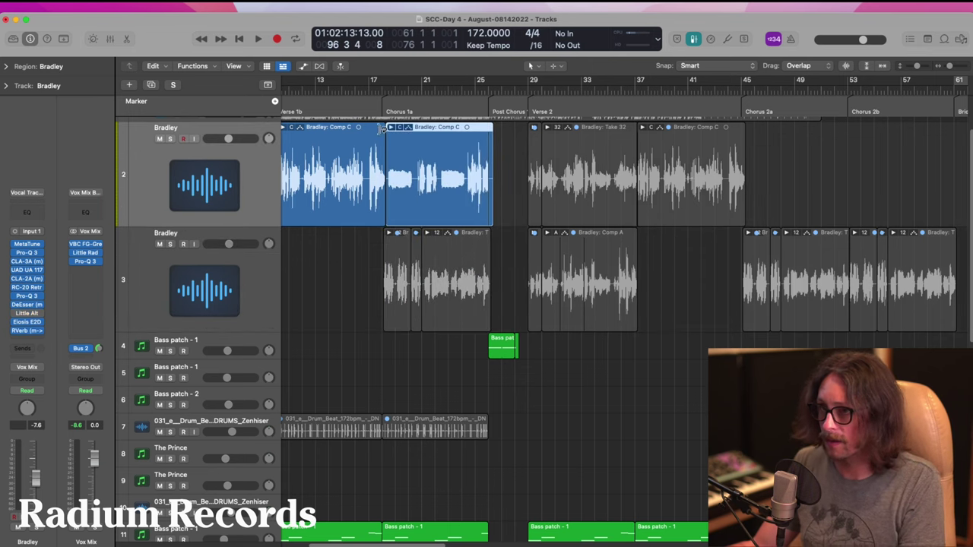
- Place the playhead at bar 17 and examine the join between the Verse 1b and Chorus 1a vocals on track 2
{"action": "left_click", "coordinate": [370, 91]}
{"action": "left_click_drag", "start_coordinate": [331, 157], "coordinate": [499, 279]}
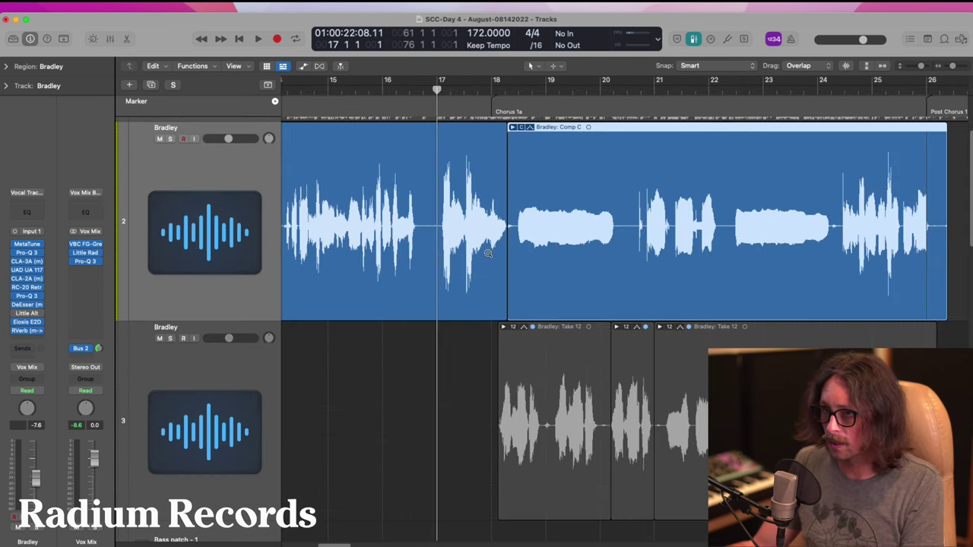
{"action": "left_click_drag", "start_coordinate": [484, 196], "coordinate": [558, 314]}
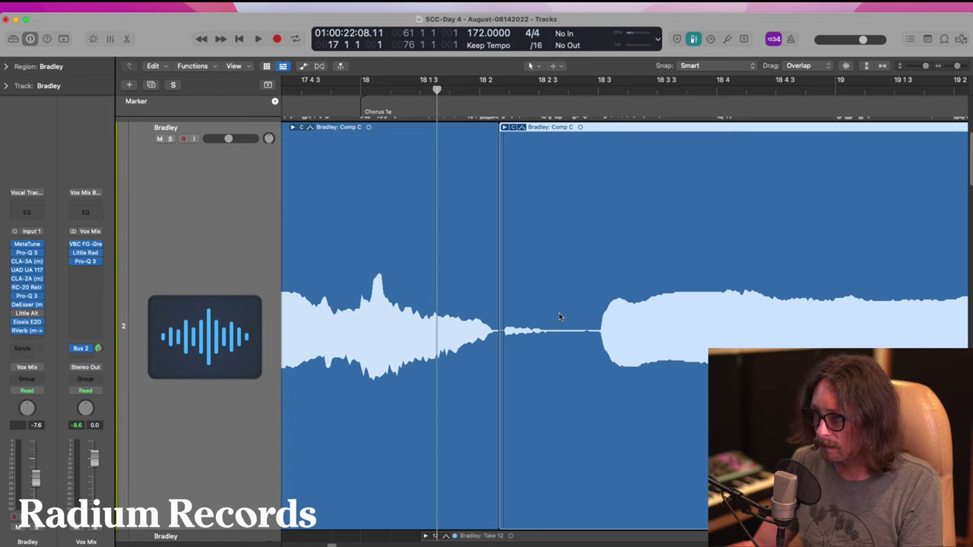
{"action": "left_click", "coordinate": [559, 313]}
{"action": "left_click", "coordinate": [683, 333]}
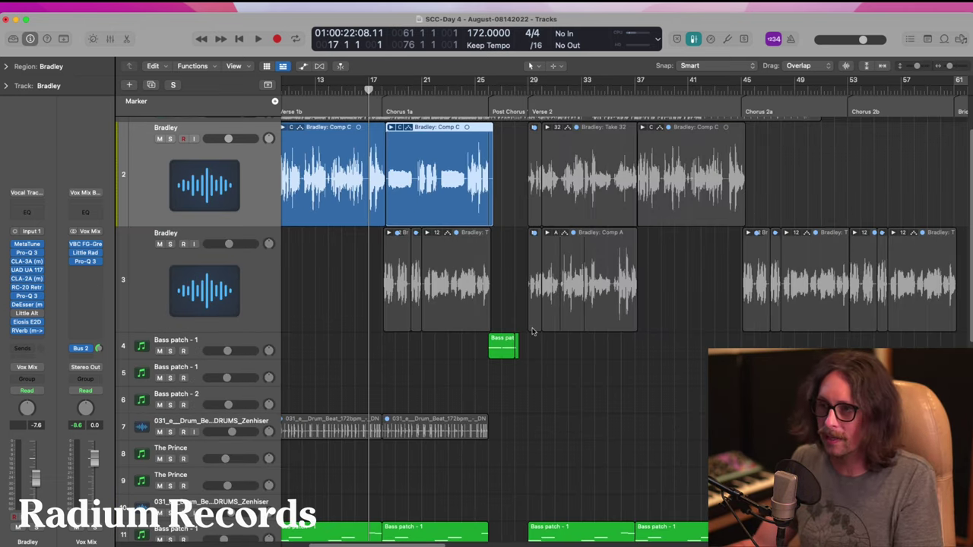
{"action": "scroll", "coordinate": [509, 285], "scroll_direction": "down", "scroll_amount": 10}
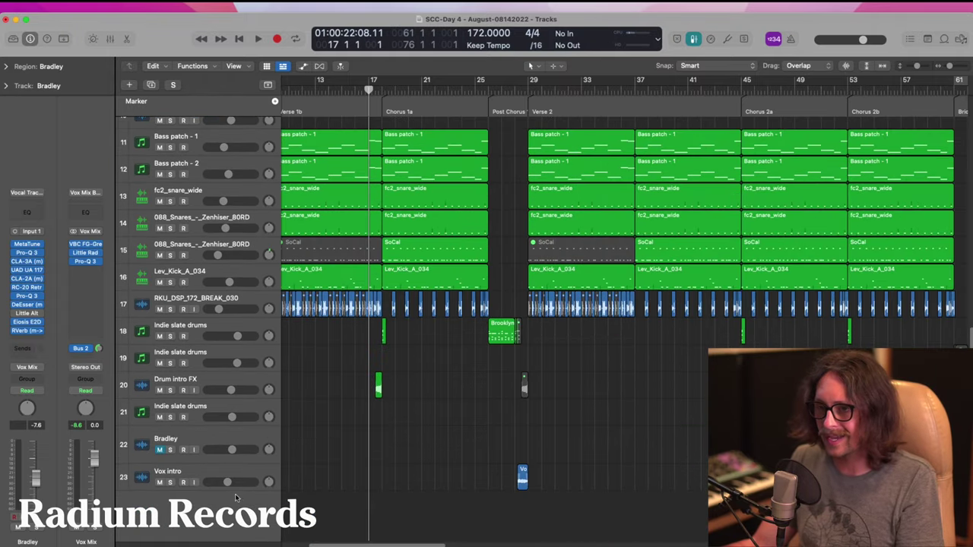
{"action": "left_click_drag", "start_coordinate": [229, 483], "coordinate": [232, 482]}
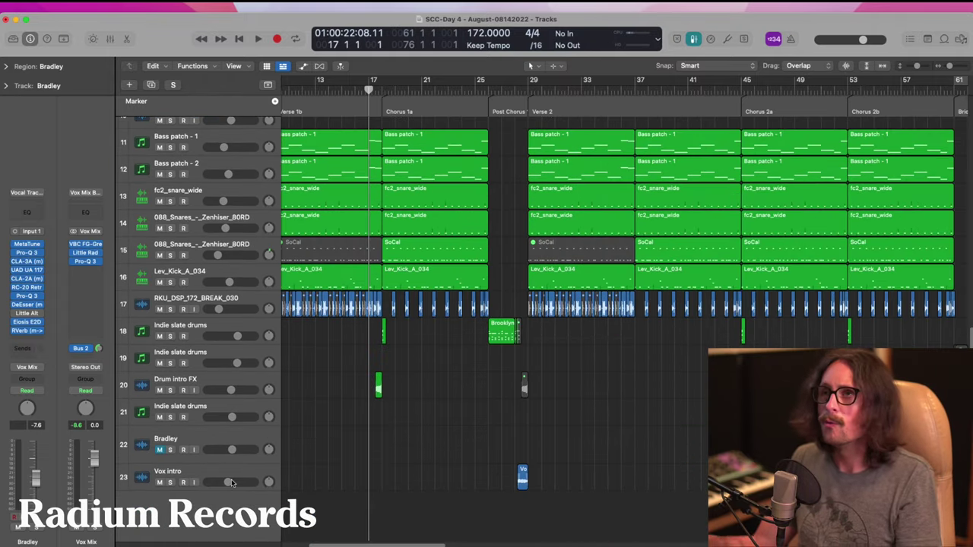
{"action": "left_click", "coordinate": [407, 454], "text": "ctrl+alt"}
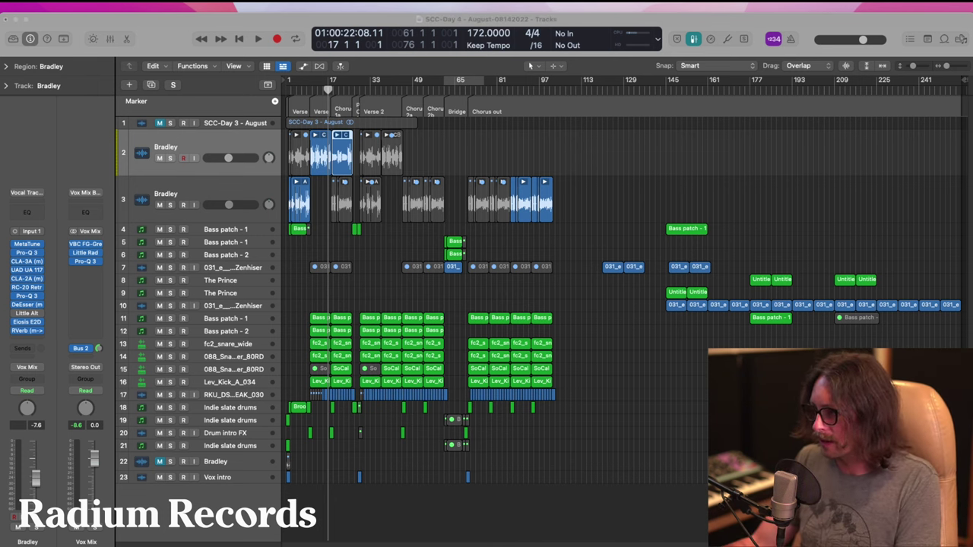
- Play from bar 17 through Chorus 1a and Post Chorus 1 into Verse 2 to review the track 2 vocal
{"action": "left_click", "coordinate": [341, 174]}
{"action": "key", "text": "space"}
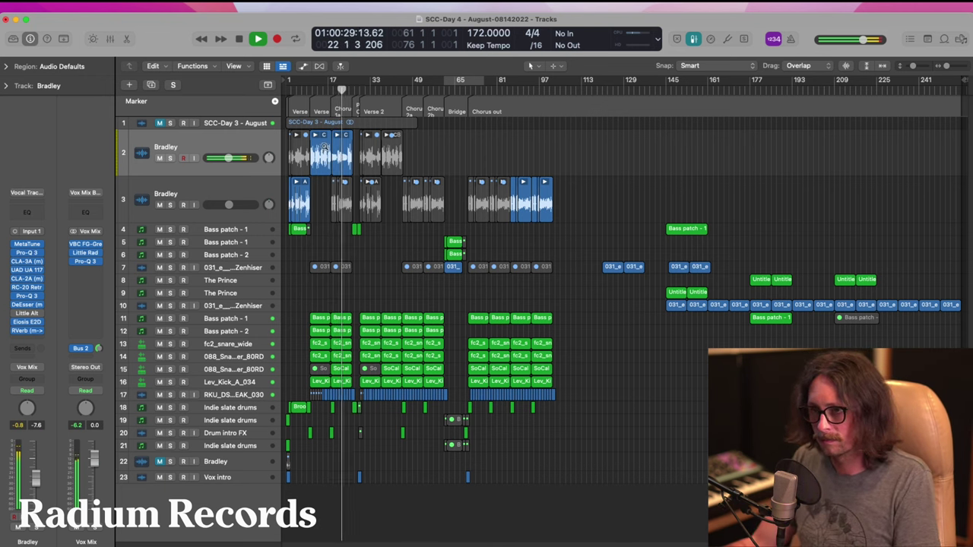
{"action": "left_click_drag", "start_coordinate": [324, 145], "coordinate": [409, 327]}
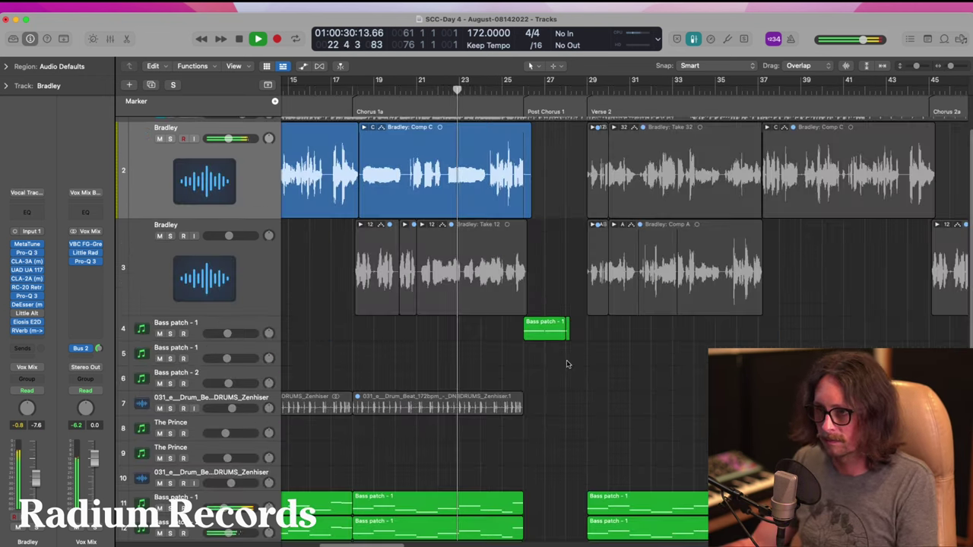
{"action": "left_click", "coordinate": [525, 264], "text": "ctrl+alt"}
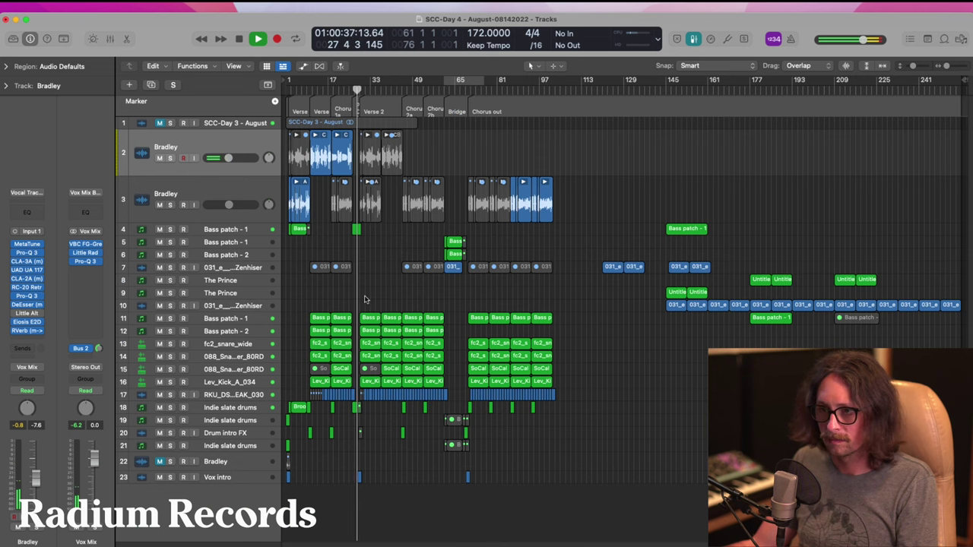
{"action": "key", "text": "space"}
- Duplicate vocal track 3 with its settings and move the six vocal regions between bars 86 and 102 onto the new track 4
{"action": "key", "text": "super+Tab"}
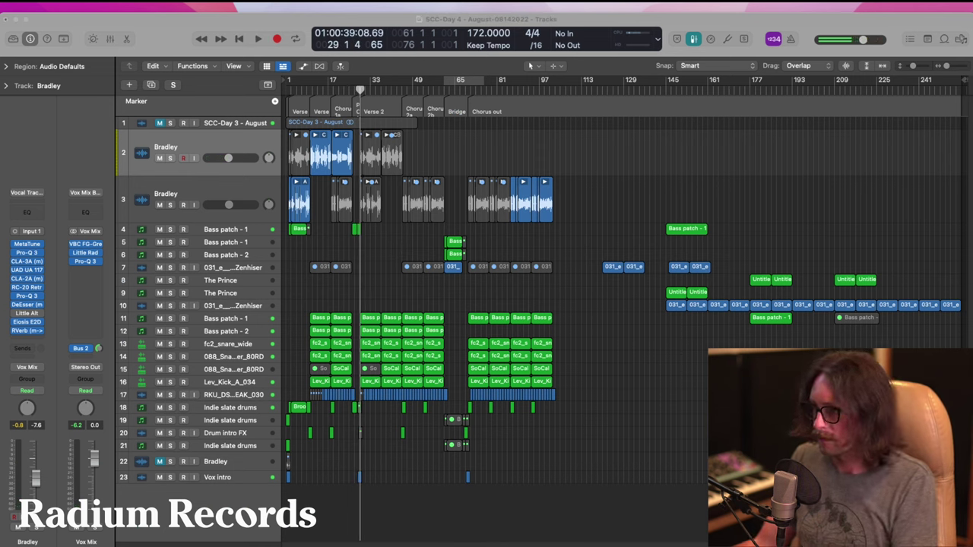
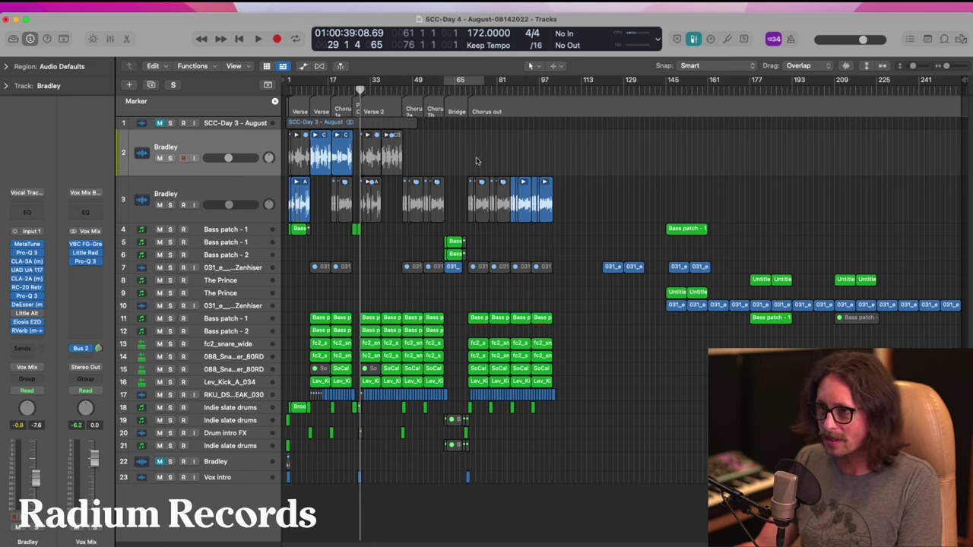
{"action": "left_click", "coordinate": [206, 189]}
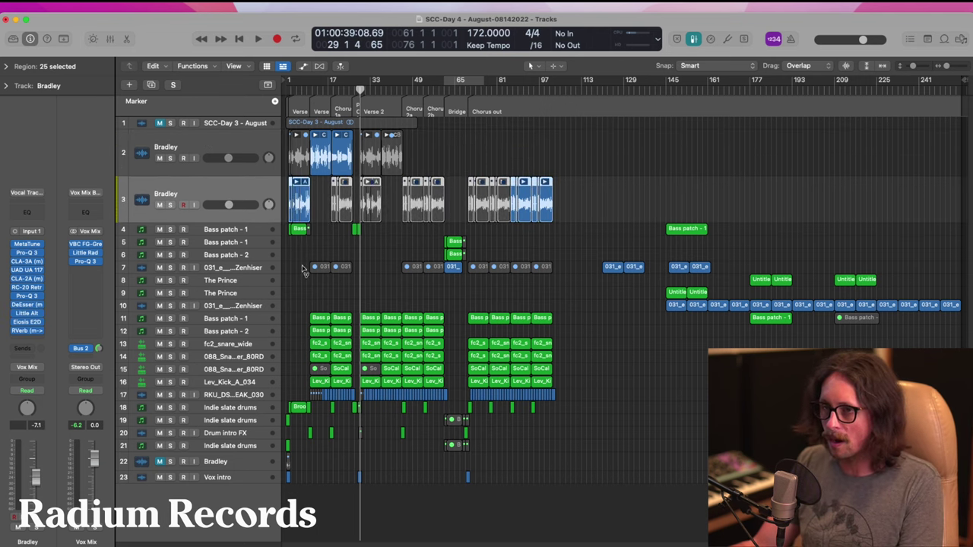
{"action": "key", "text": "super+d"}
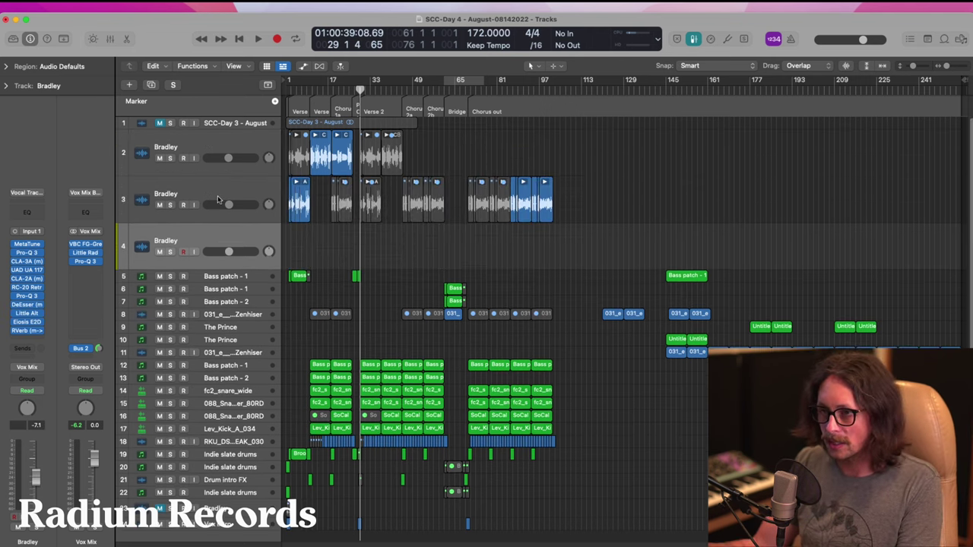
{"action": "left_click_drag", "start_coordinate": [502, 160], "coordinate": [622, 324]}
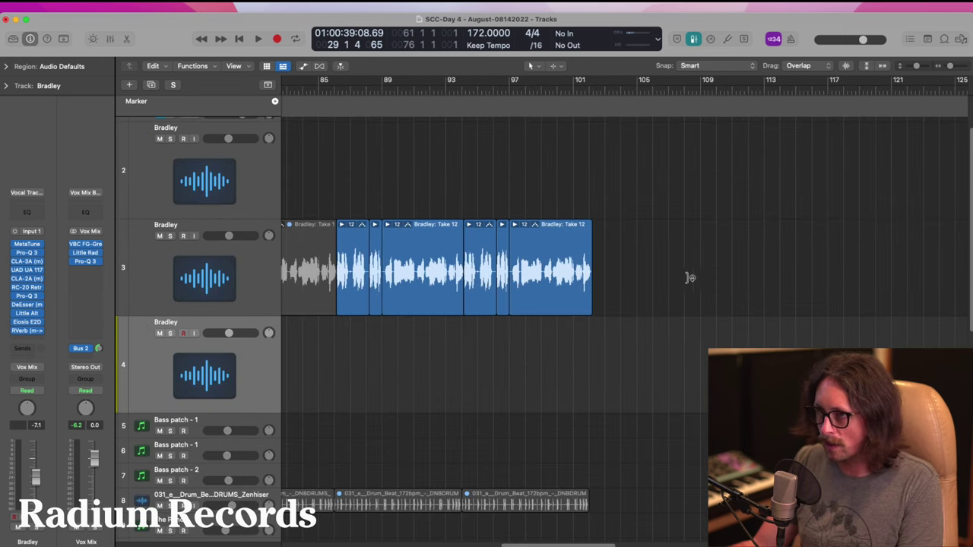
{"action": "left_click_drag", "start_coordinate": [691, 277], "coordinate": [362, 416]}
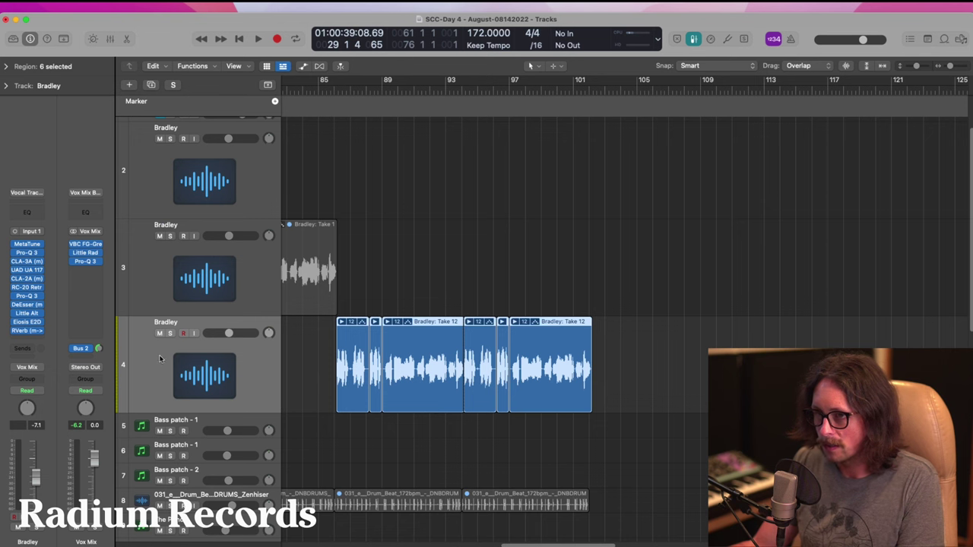
- Set the RVerb on new track 4 to 75.6 Wet/Dry and 60.4 PreDelay
{"action": "left_click", "coordinate": [28, 332]}
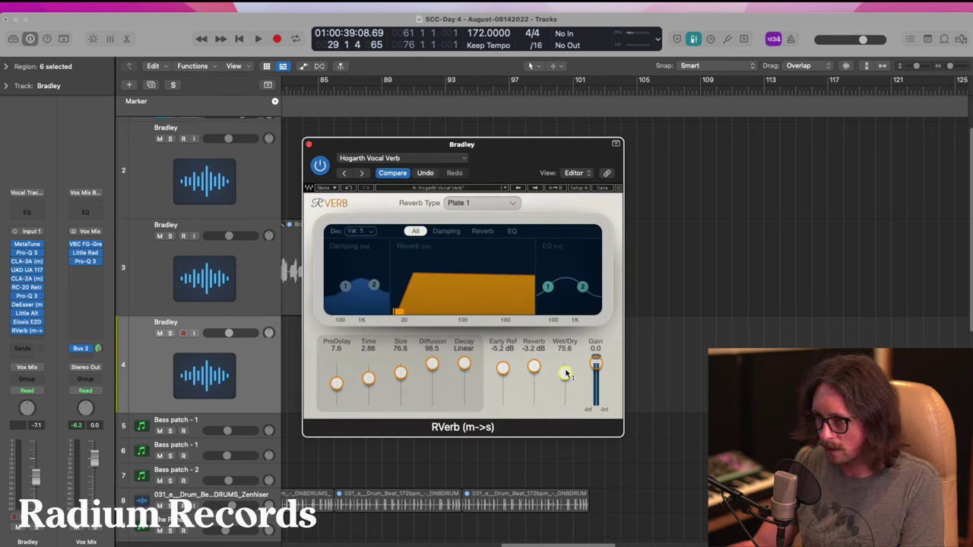
{"action": "left_click_drag", "start_coordinate": [345, 373], "coordinate": [343, 367]}
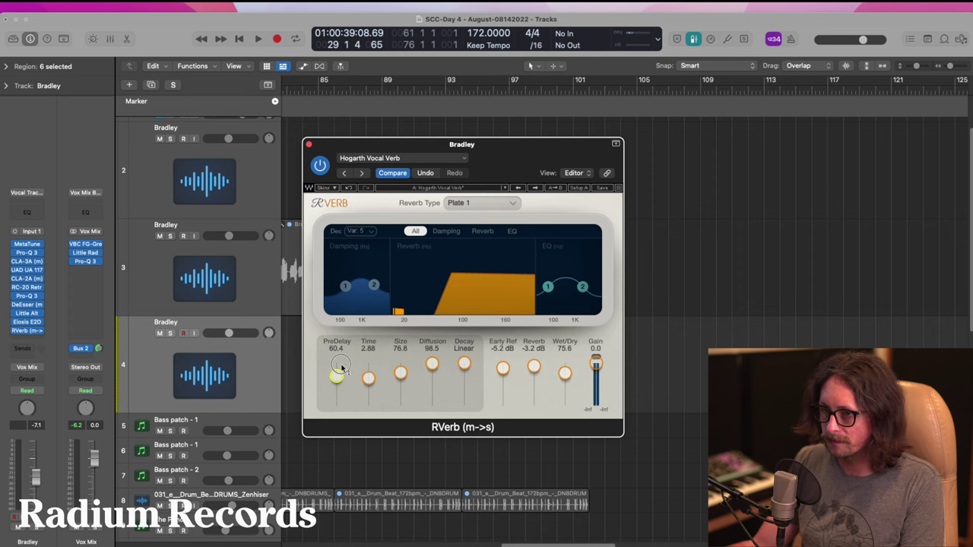
{"action": "left_click", "coordinate": [309, 144]}
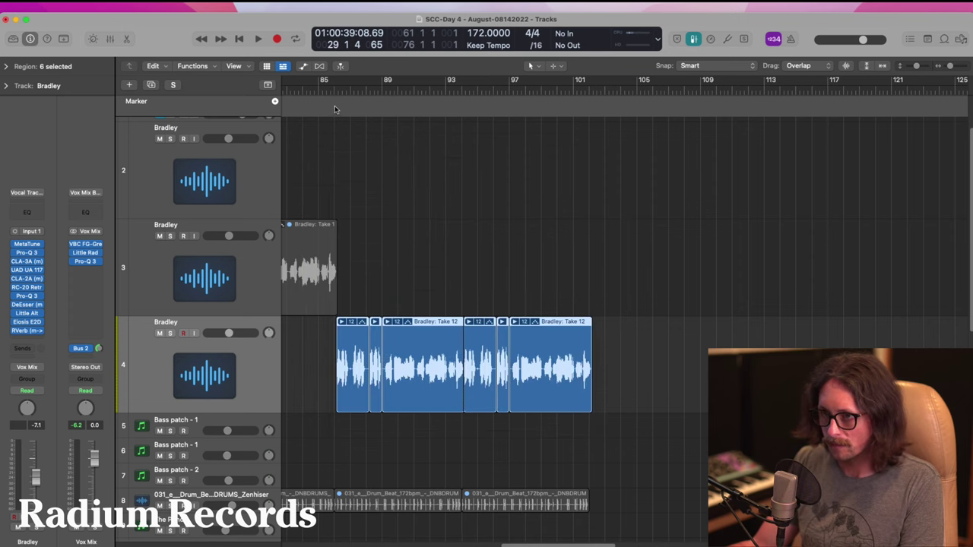
- Lower track 4's volume to -14.6 dB while playing the end of Chorus out, and check its Little AlterBoy settings
{"action": "key", "text": "z"}
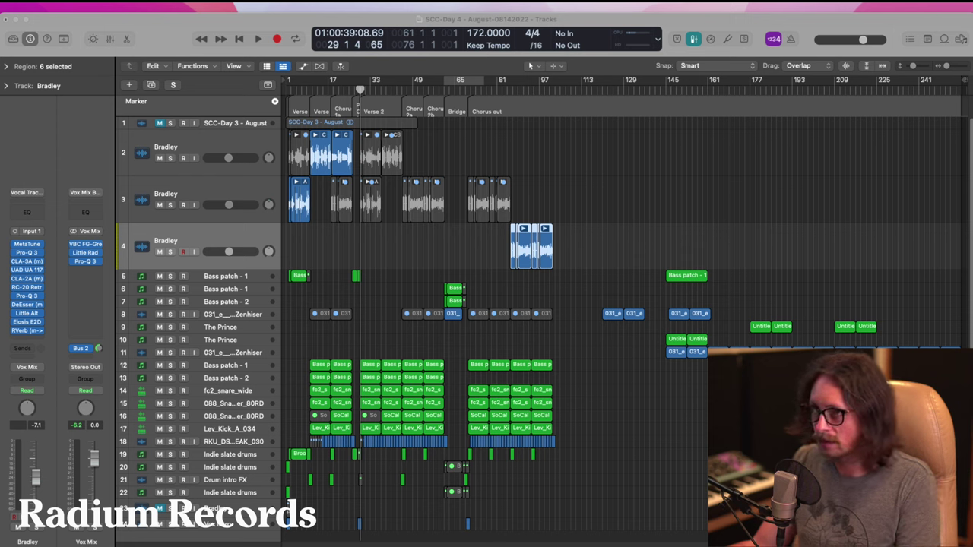
{"action": "key", "text": "space"}
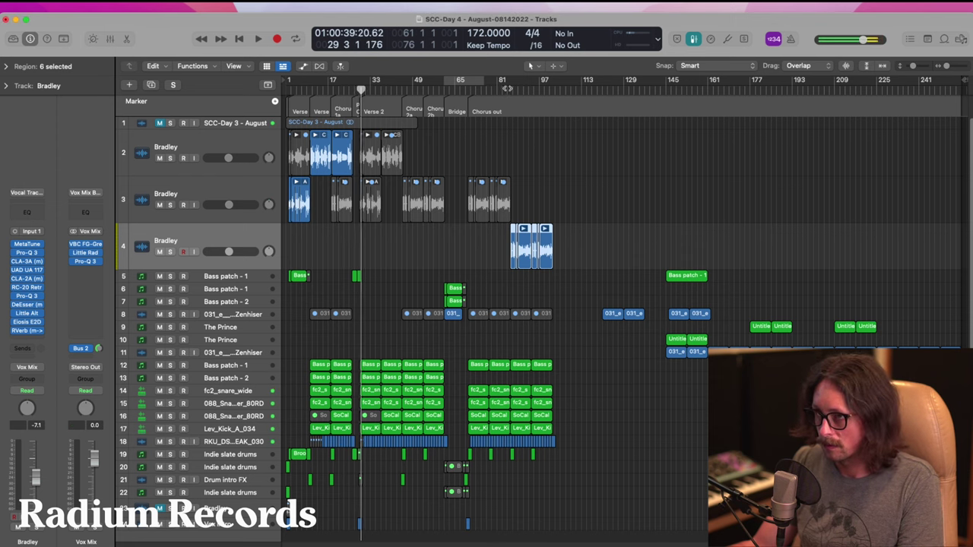
{"action": "left_click_drag", "start_coordinate": [228, 251], "coordinate": [205, 252]}
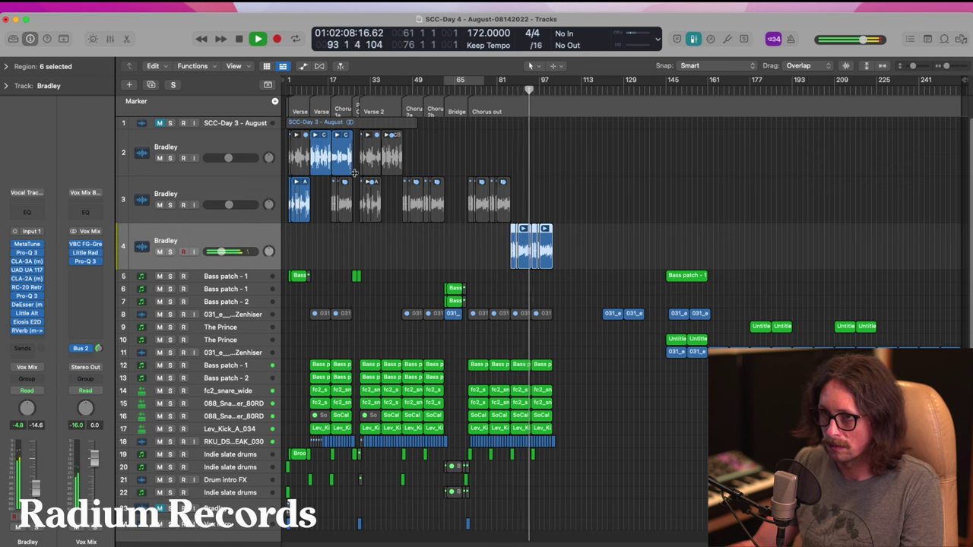
{"action": "left_click", "coordinate": [27, 313]}
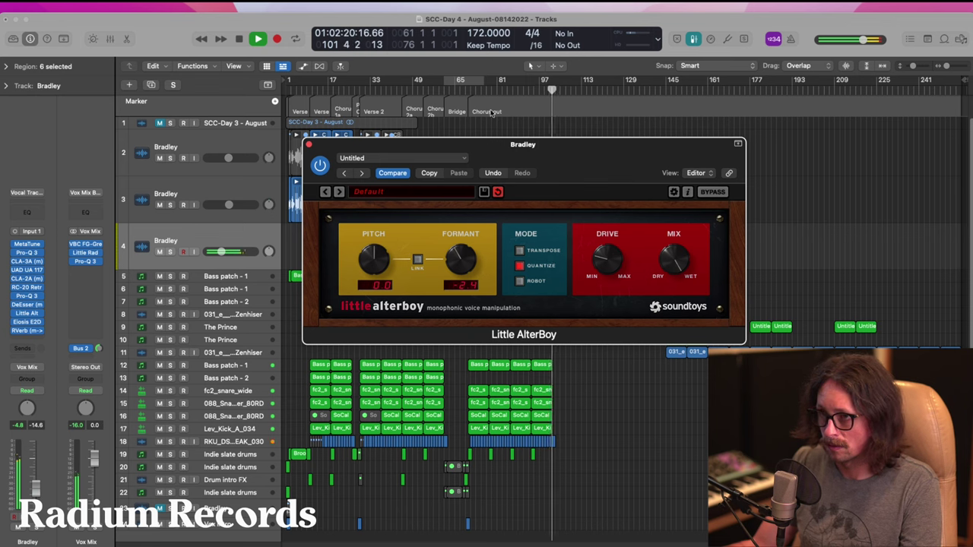
{"action": "left_click", "coordinate": [309, 144]}
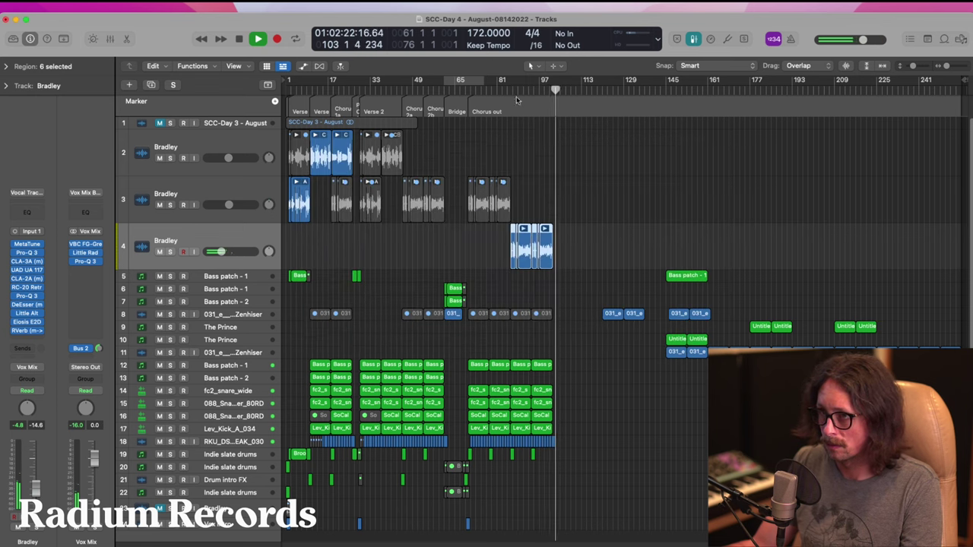
{"action": "left_click", "coordinate": [507, 88]}
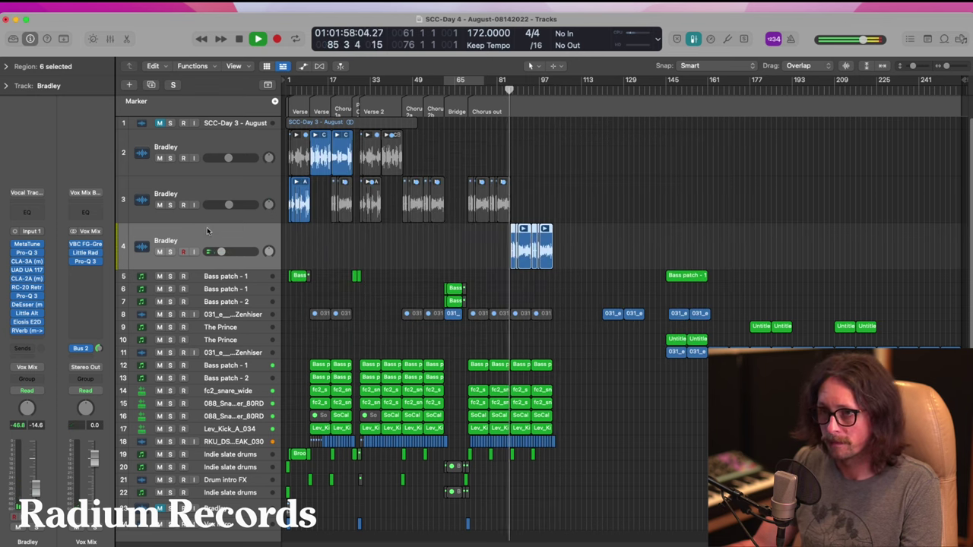
{"action": "left_click", "coordinate": [221, 254]}
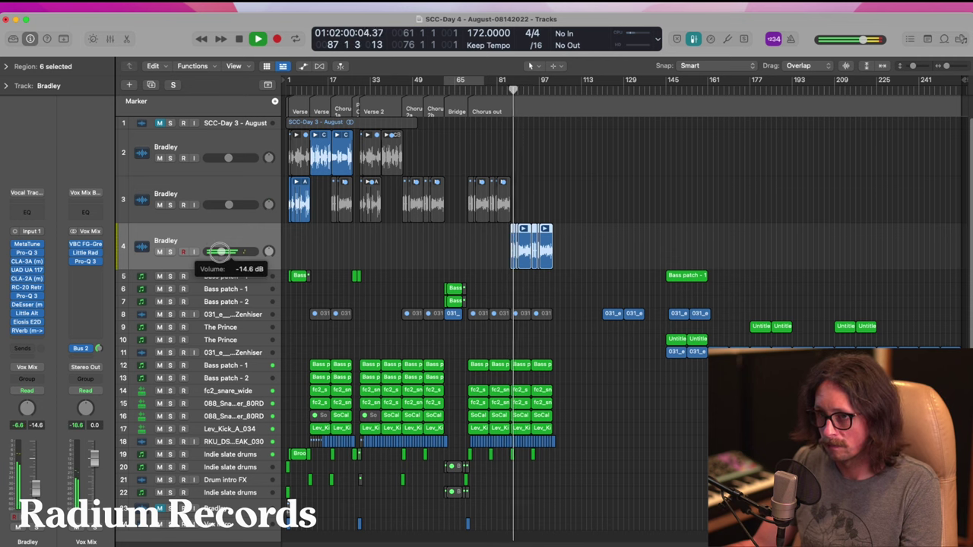
- Raise the Heat and reduce the Mix of Little Radiator on the Vox Mix bus
{"action": "left_click", "coordinate": [87, 258]}
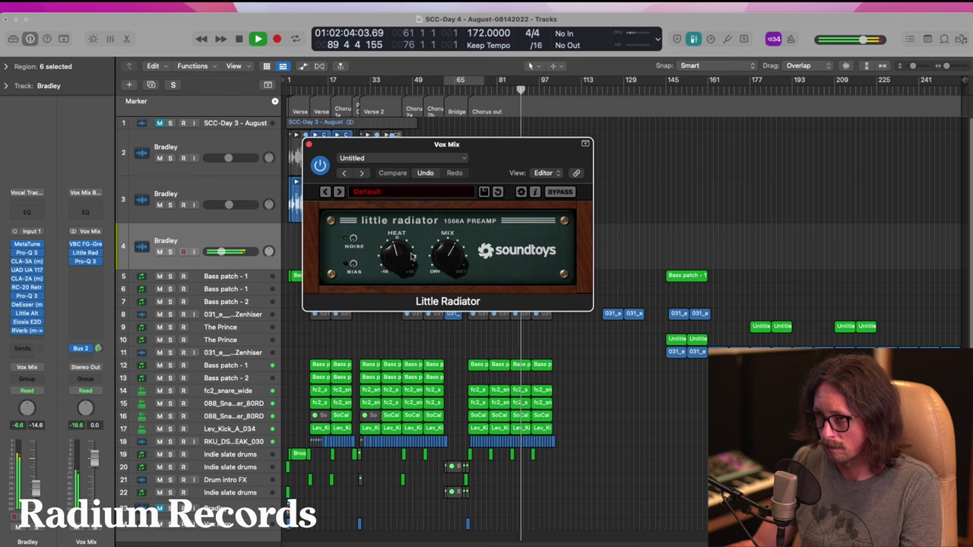
{"action": "left_click_drag", "start_coordinate": [406, 257], "coordinate": [407, 250]}
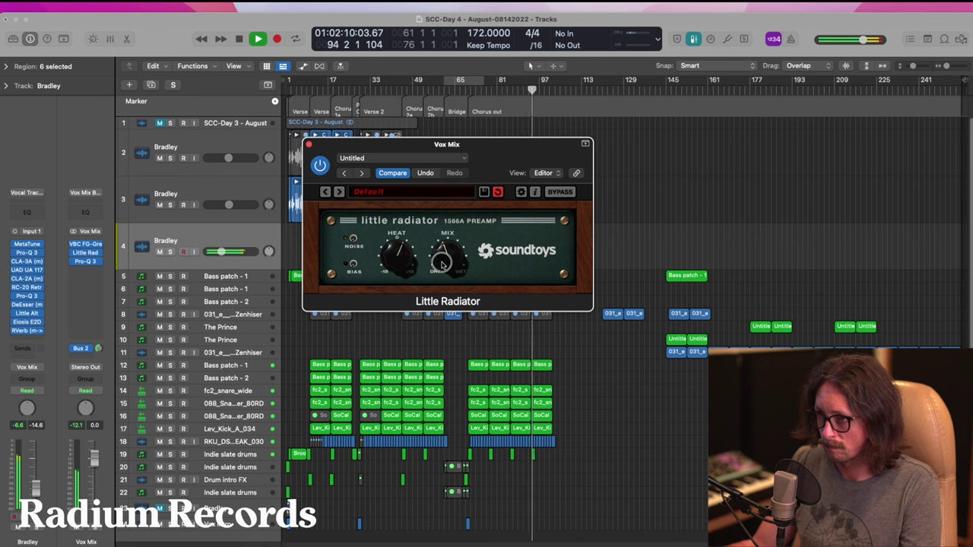
{"action": "left_click", "coordinate": [308, 144]}
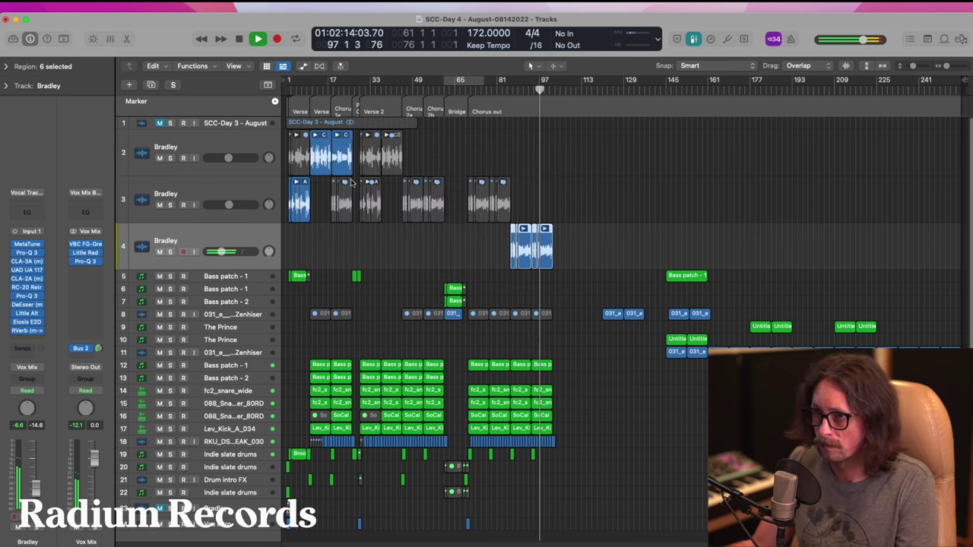
- Copy the Chorus 1a vocal region to bar 86 and onto a duplicate of track 2, leaving the track 2 copy muted
{"action": "left_click_drag", "start_coordinate": [337, 158], "coordinate": [521, 160]}
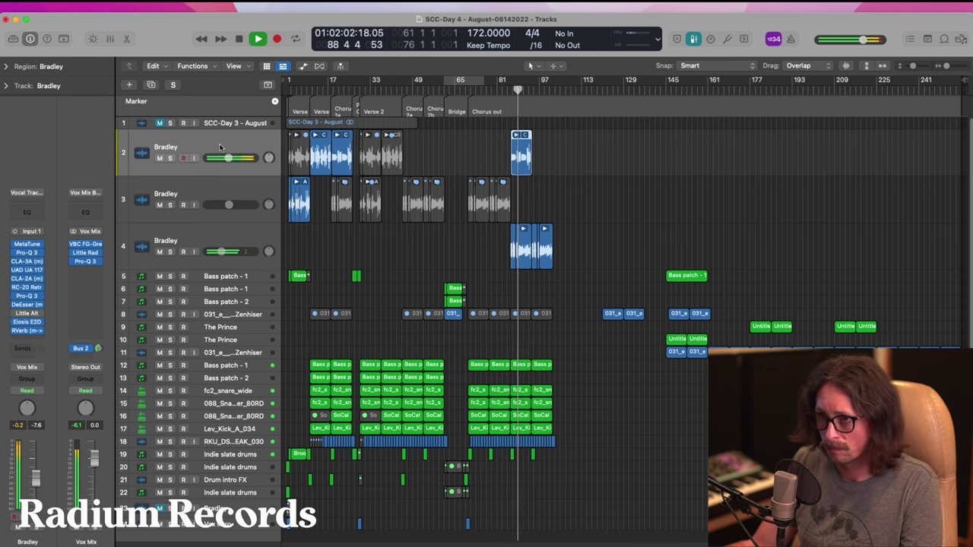
{"action": "left_click", "coordinate": [176, 149]}
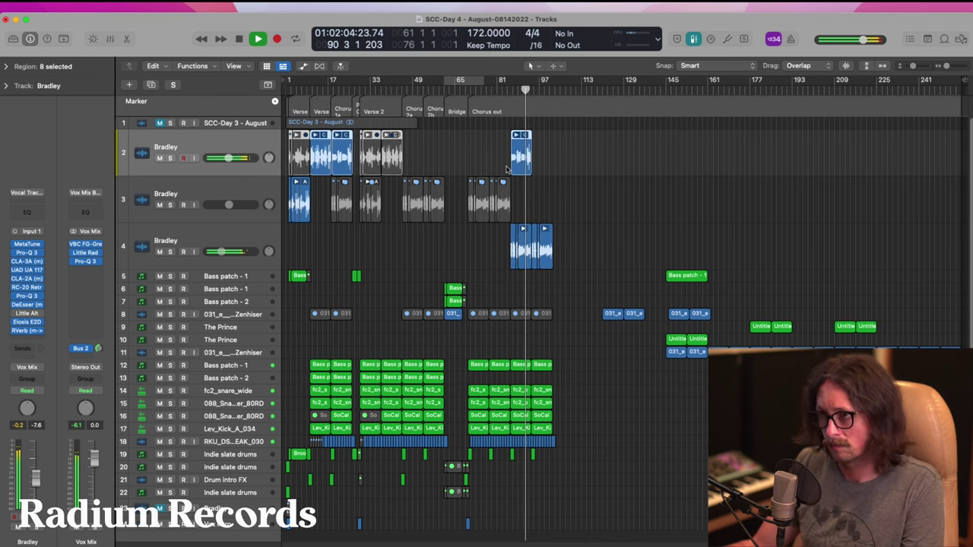
{"action": "key", "text": "super+d"}
{"action": "left_click_drag", "start_coordinate": [524, 163], "coordinate": [524, 184]}
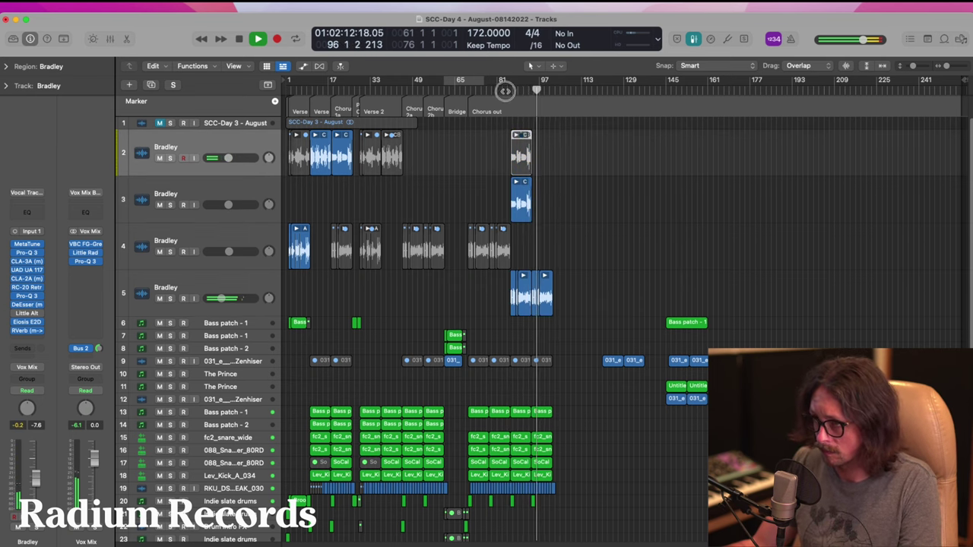
- Play from about bar 85 and set the RVerb Wet/Dry on new track 3 to 45.3
{"action": "left_click", "coordinate": [505, 88]}
{"action": "left_click", "coordinate": [202, 195]}
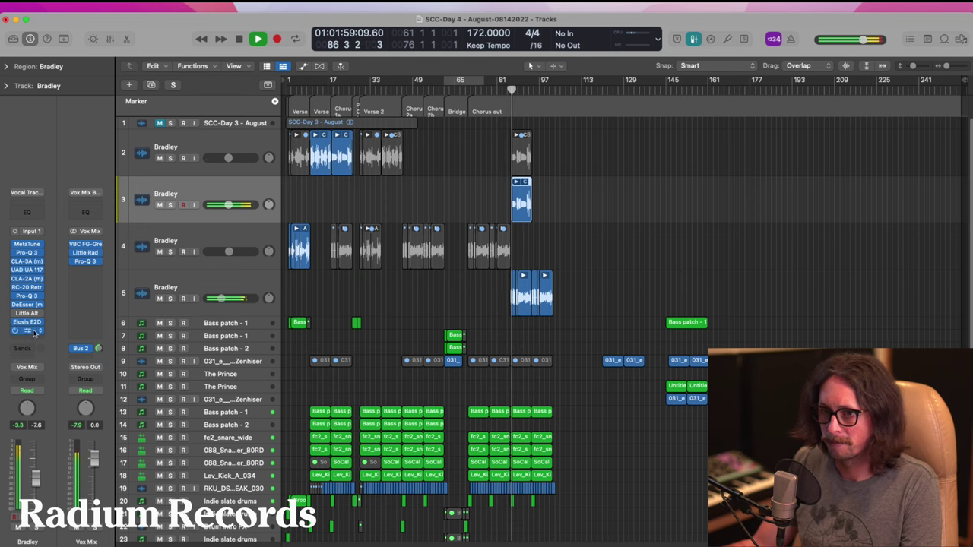
{"action": "left_click", "coordinate": [26, 331]}
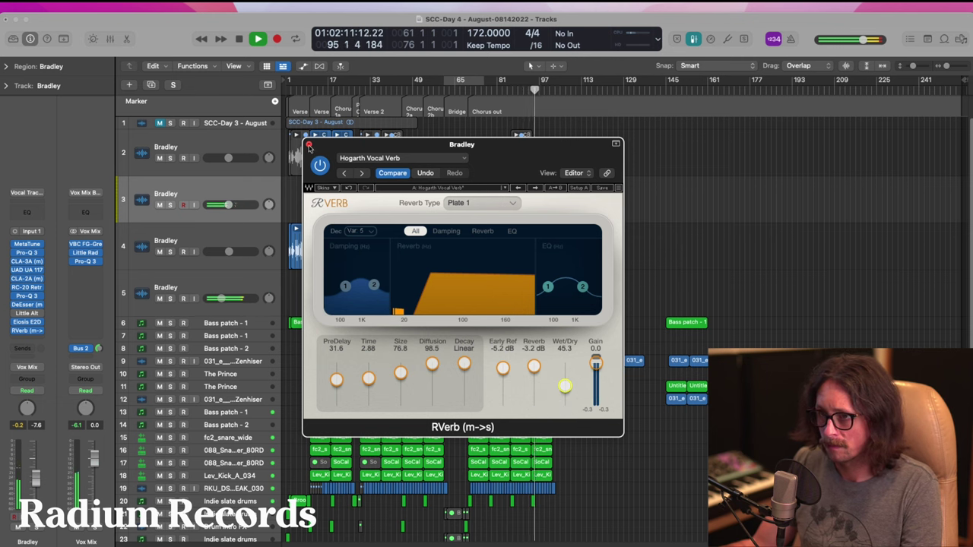
{"action": "left_click", "coordinate": [309, 145]}
- Mute the two long Take 12 vocal regions on track 5 at bars 89 and 97 while reviewing the layered vocals
{"action": "left_click_drag", "start_coordinate": [465, 147], "coordinate": [652, 423]}
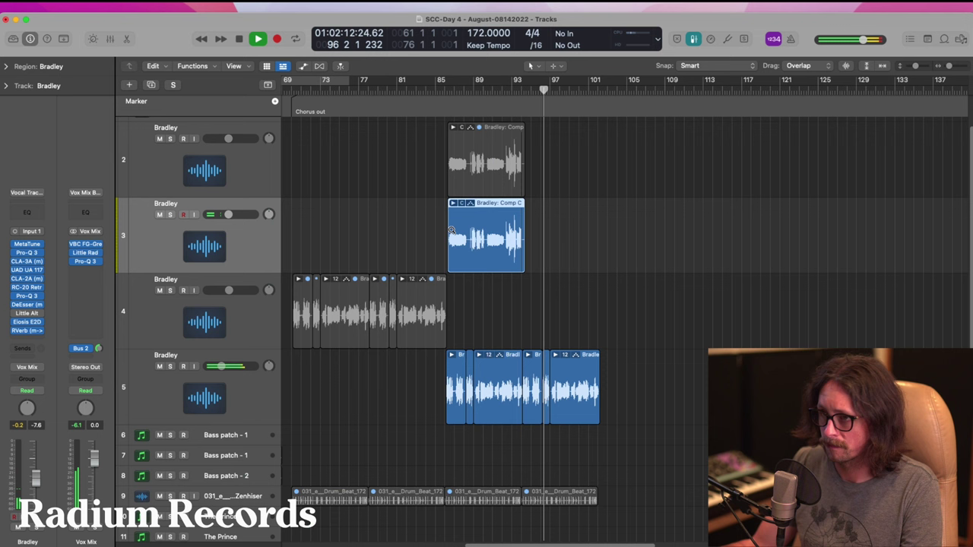
{"action": "left_click", "coordinate": [435, 86]}
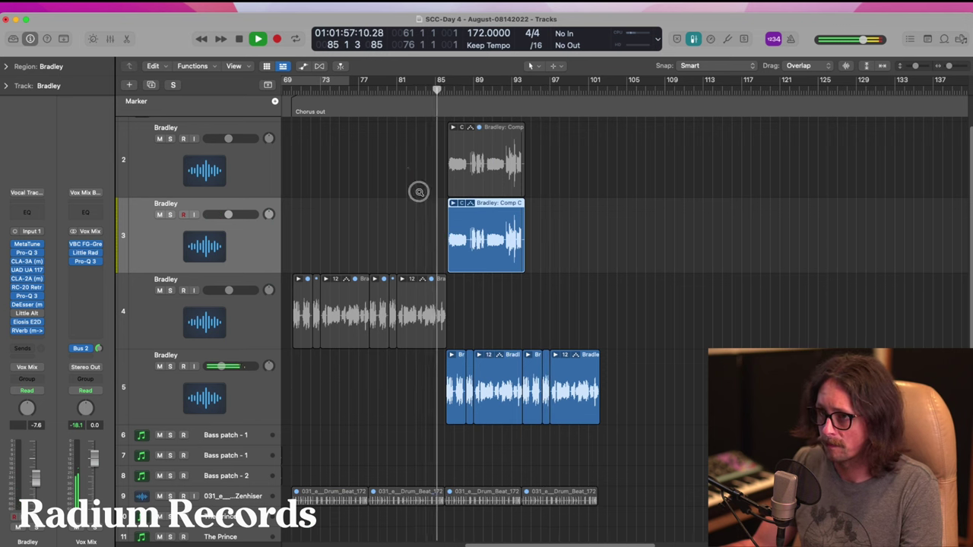
{"action": "left_click_drag", "start_coordinate": [419, 191], "coordinate": [586, 410]}
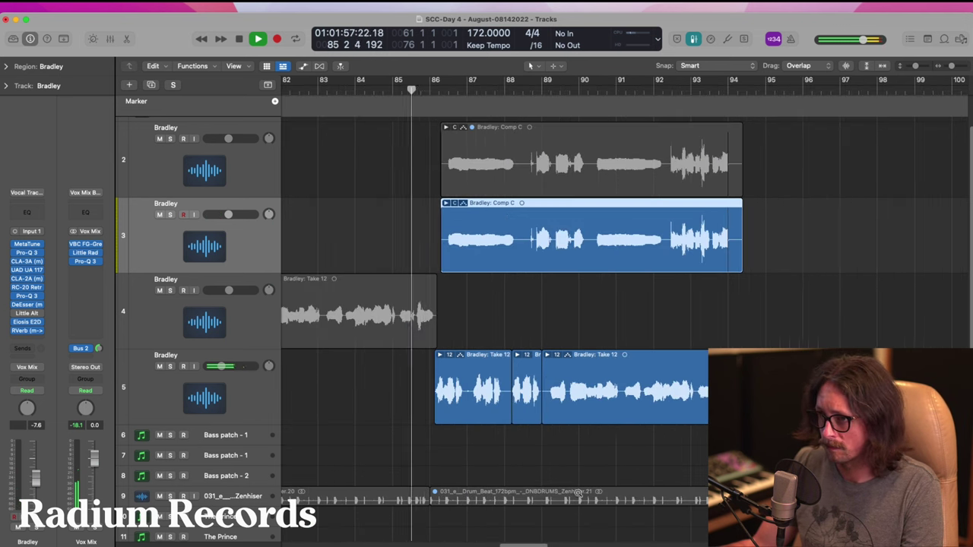
{"action": "left_click", "coordinate": [547, 394]}
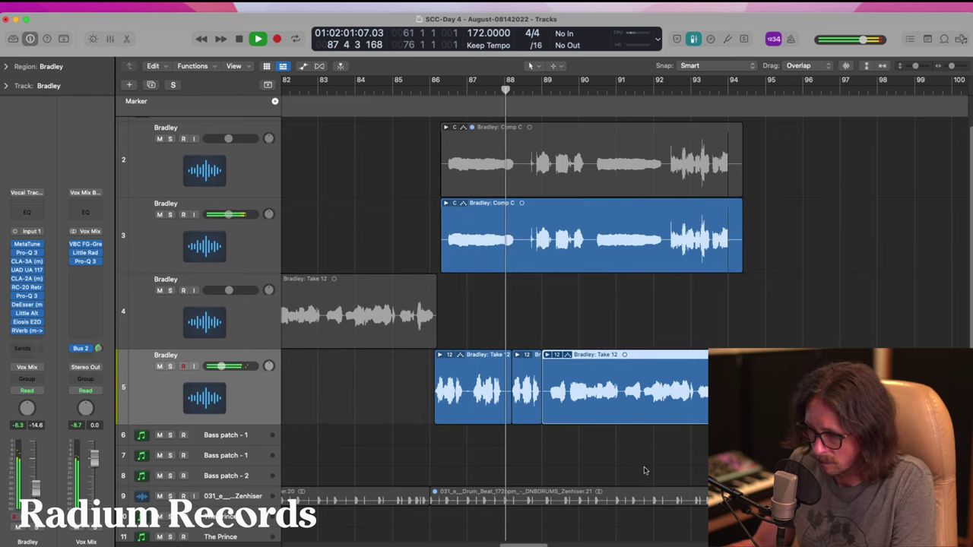
{"action": "key", "text": "ctrl+m"}
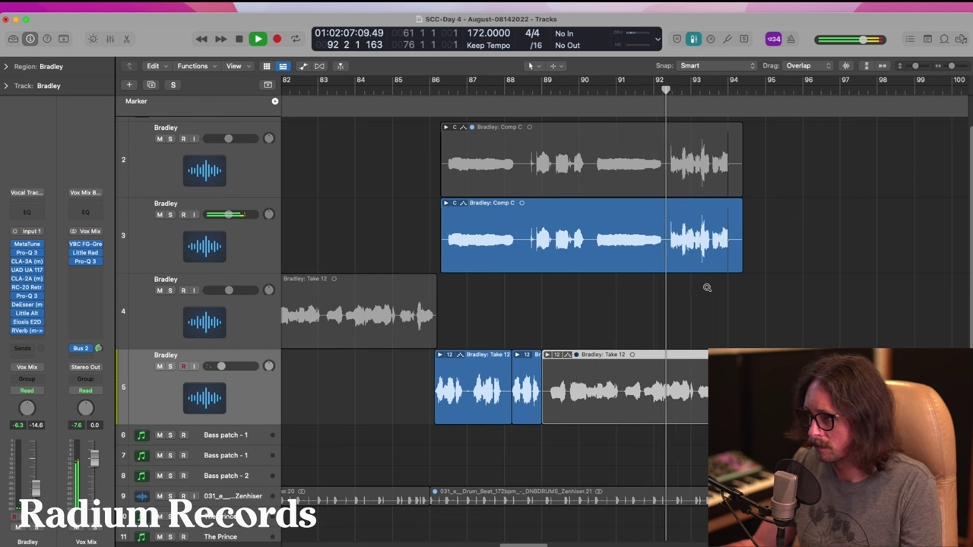
{"action": "left_click", "coordinate": [761, 343], "text": "ctrl+alt"}
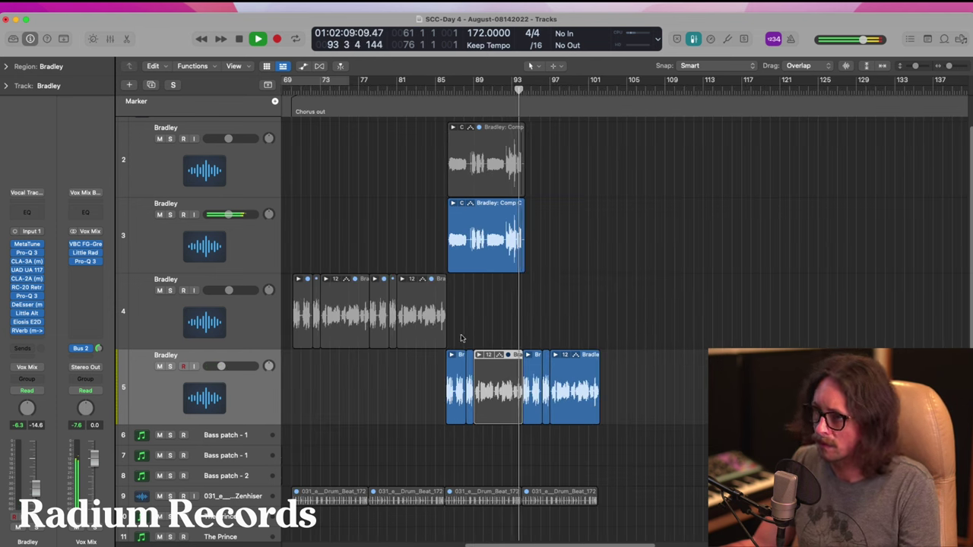
{"action": "left_click_drag", "start_coordinate": [487, 324], "coordinate": [621, 400]}
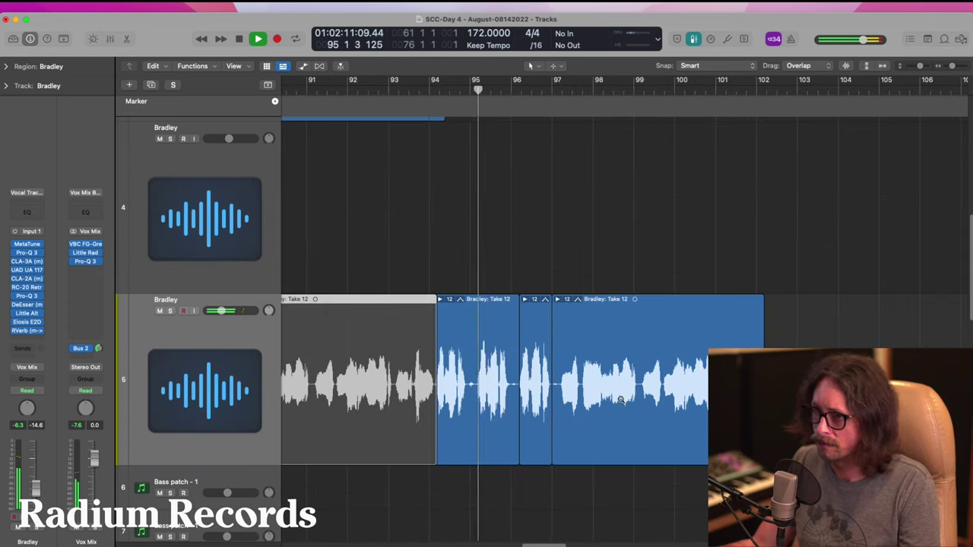
{"action": "left_click", "coordinate": [611, 404]}
{"action": "key", "text": "ctrl+m"}
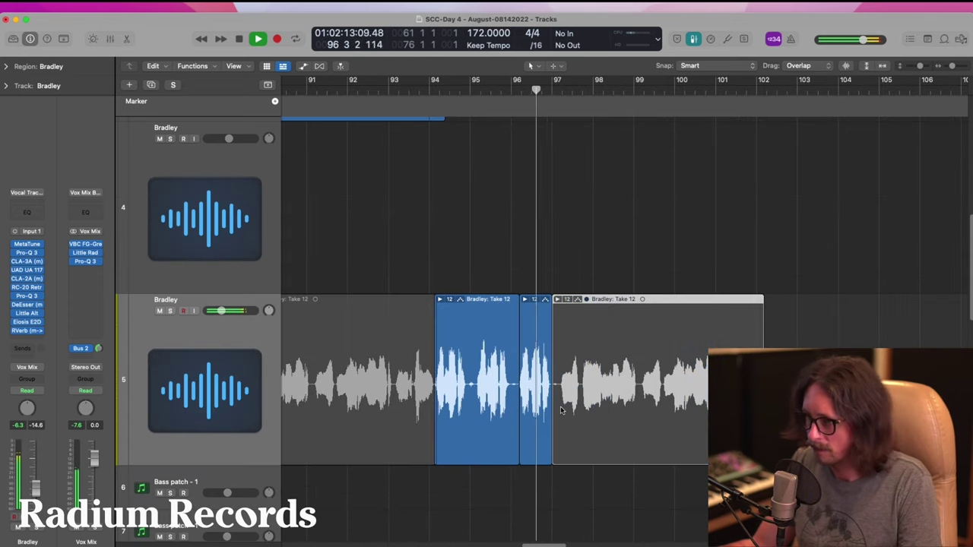
{"action": "left_click", "coordinate": [561, 411], "text": "ctrl+alt"}
- Copy the track 3 Comp C vocal region from bar 86 to bar 94 and replay from just before bar 86
{"action": "left_click_drag", "start_coordinate": [467, 242], "coordinate": [549, 241]}
{"action": "left_click", "coordinate": [445, 80]}
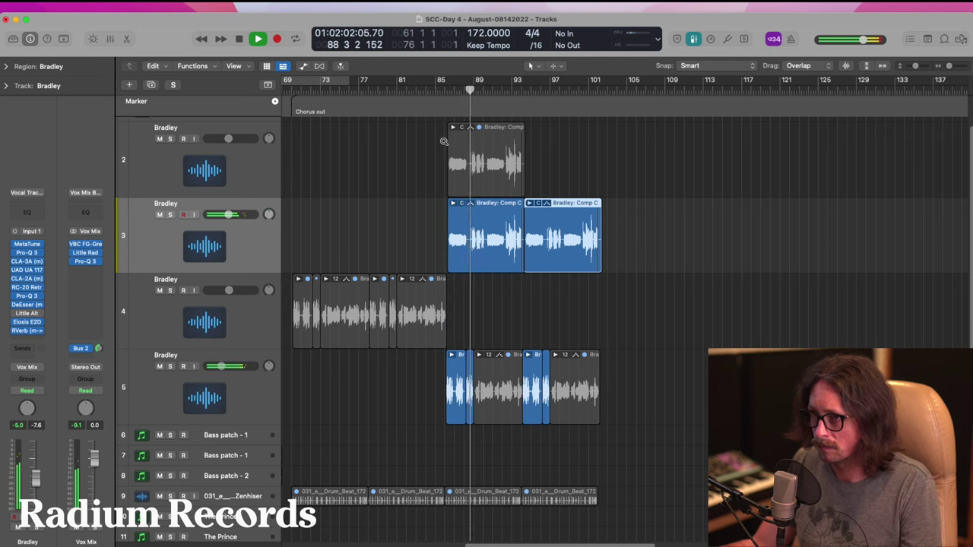
- Split the muted Comp C vocal region on track 2 between its phrases at about bars 88, 90 and 92
{"action": "left_click_drag", "start_coordinate": [445, 142], "coordinate": [586, 266]}
{"action": "left_click", "coordinate": [413, 228]}
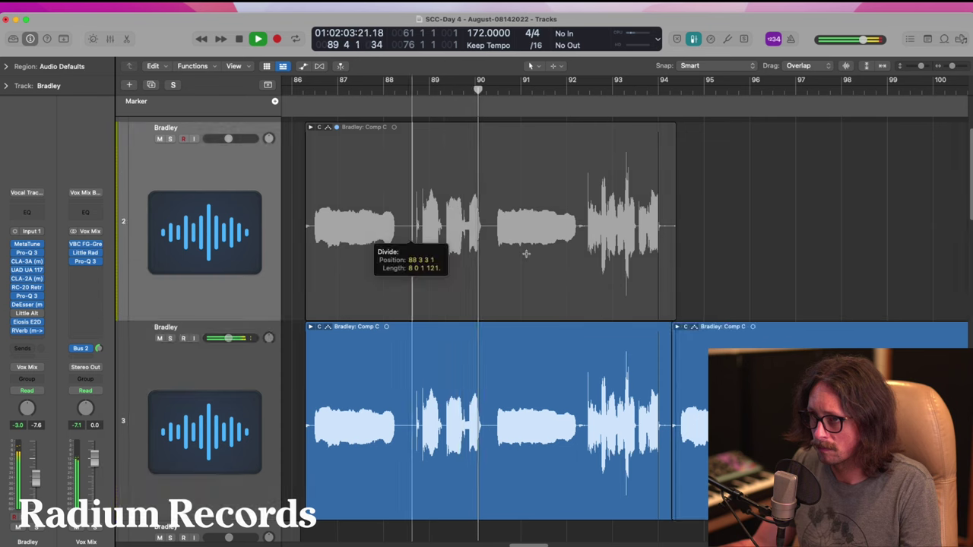
{"action": "left_click", "coordinate": [494, 225]}
{"action": "left_click_drag", "start_coordinate": [544, 196], "coordinate": [600, 257]}
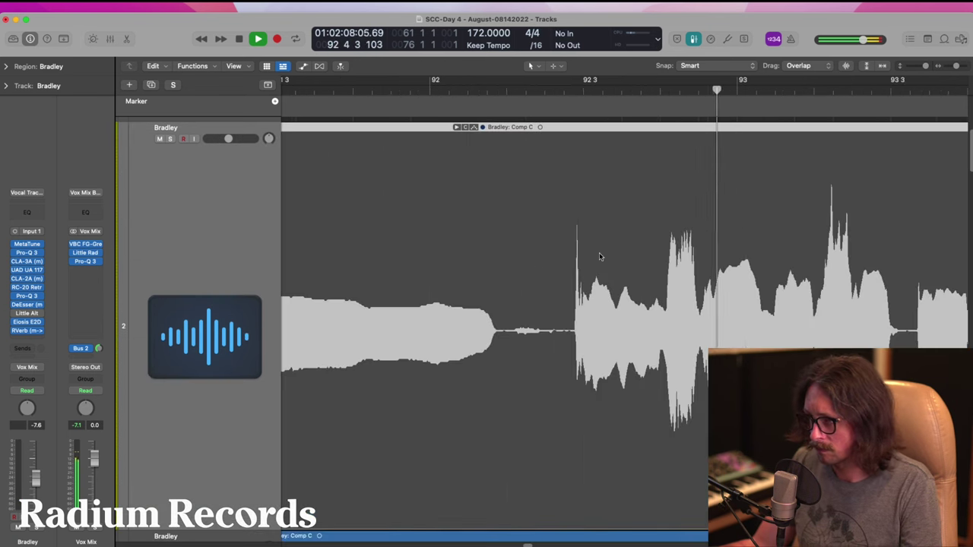
{"action": "double_click", "coordinate": [506, 333], "text": "super"}
{"action": "left_click", "coordinate": [506, 333], "text": "ctrl+alt"}
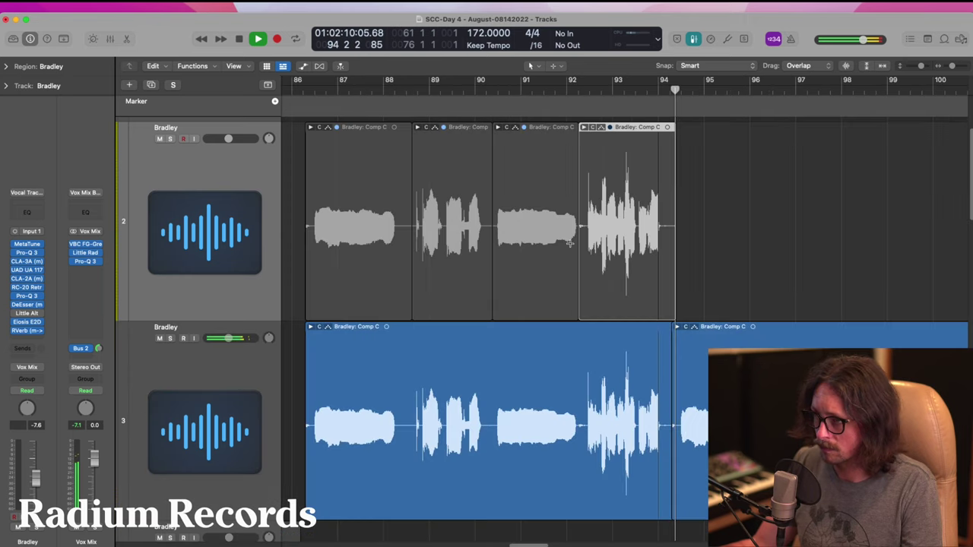
- Split the first Comp C vocal region on track 3 between its phrases at about bars 88, 90 and 92
{"action": "left_click", "coordinate": [407, 419]}
{"action": "left_click", "coordinate": [493, 432]}
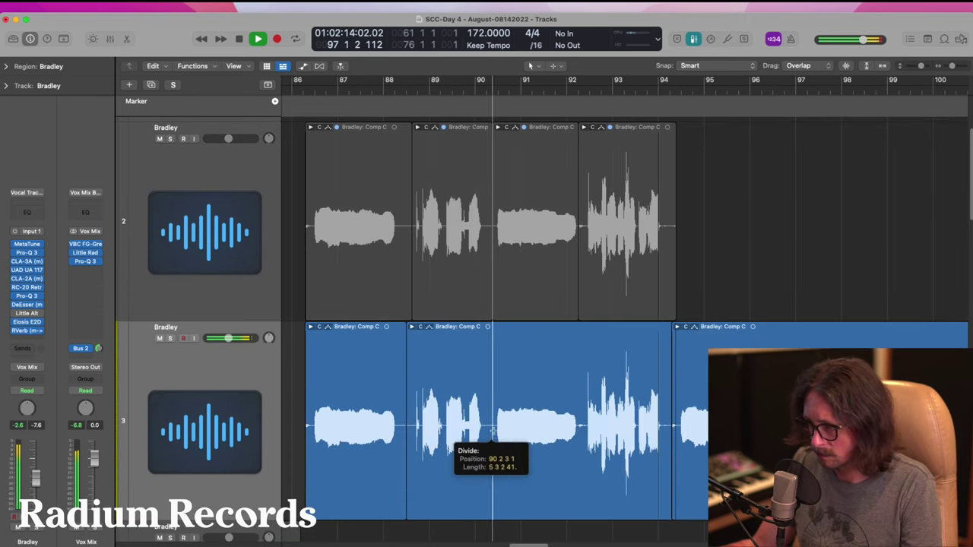
{"action": "left_click_drag", "start_coordinate": [563, 384], "coordinate": [621, 474]}
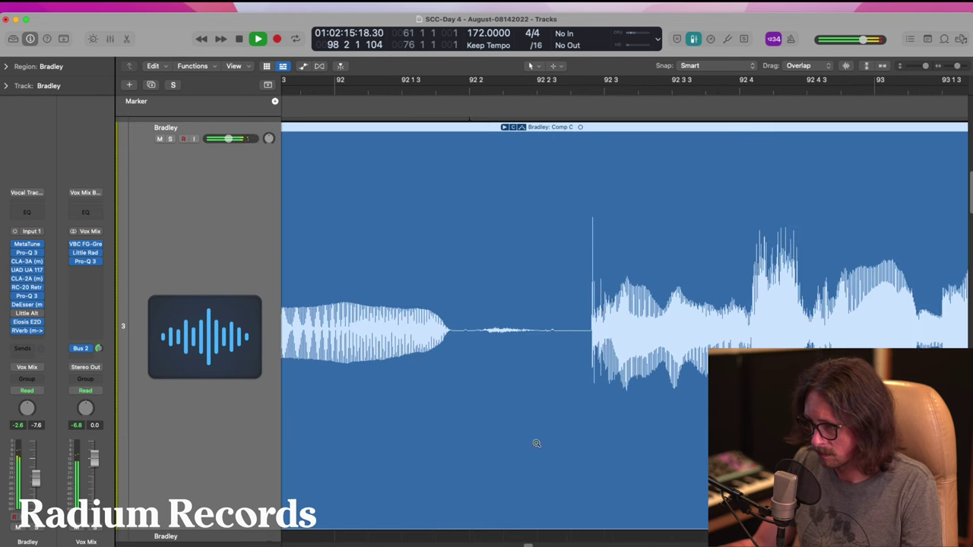
{"action": "double_click", "coordinate": [473, 357]}
{"action": "left_click", "coordinate": [599, 412], "text": "ctrl+alt"}
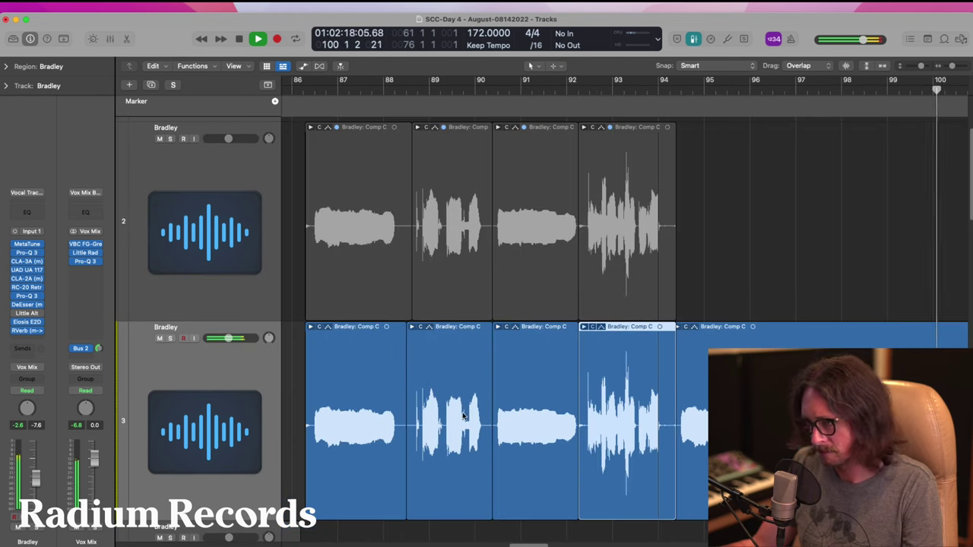
- Unmute the second and fourth phrases on track 2, mute the matching phrases on track 3, and replay from just before bar 86
{"action": "left_click", "coordinate": [452, 257]}
{"action": "key", "text": "ctrl+m"}
{"action": "left_click", "coordinate": [449, 376]}
{"action": "key", "text": "ctrl+m"}
{"action": "left_click", "coordinate": [620, 376]}
{"action": "key", "text": "ctrl+m"}
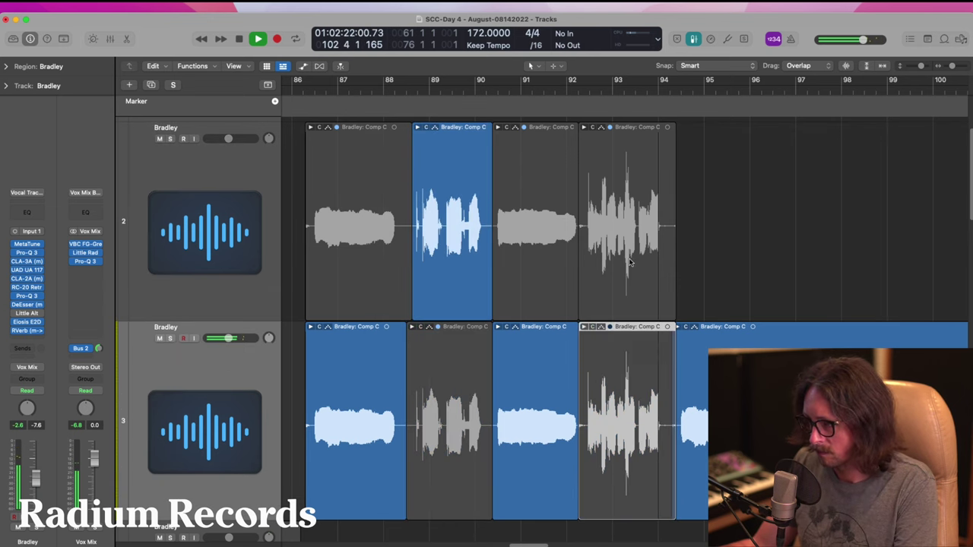
{"action": "left_click", "coordinate": [630, 263]}
{"action": "key", "text": "ctrl+m"}
{"action": "key", "text": "space"}
{"action": "key", "text": "space"}
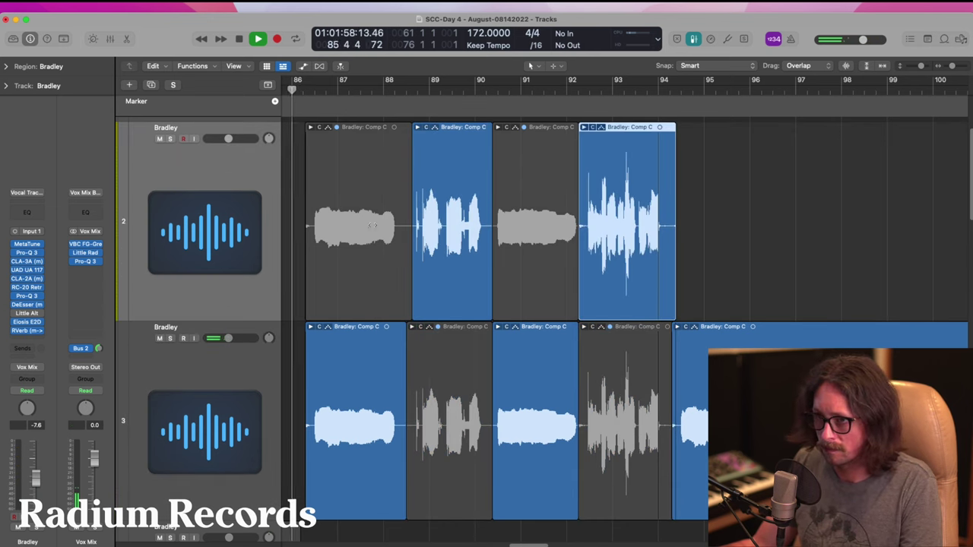
- Lower the volume of track 3 to -12.0 dB while the layered vocals play
{"action": "left_click", "coordinate": [262, 371]}
{"action": "left_click_drag", "start_coordinate": [229, 338], "coordinate": [216, 353]}
{"action": "left_click", "coordinate": [225, 230]}
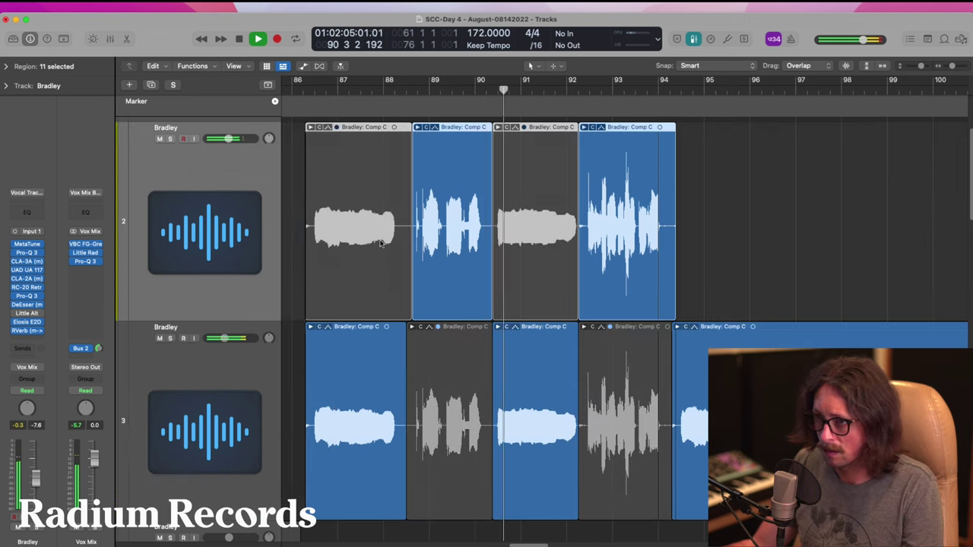
{"action": "left_click_drag", "start_coordinate": [225, 339], "coordinate": [223, 338]}
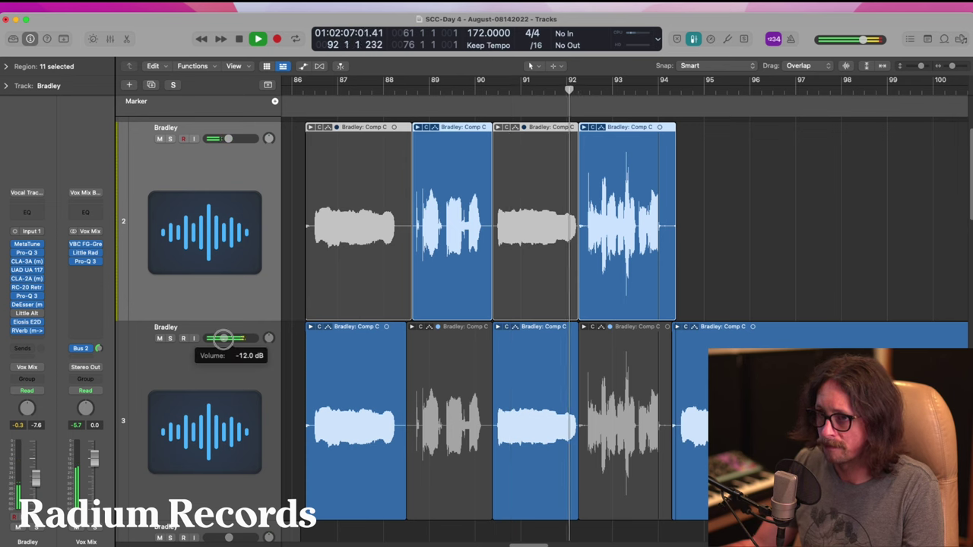
- Split the second Comp C region on track 3 at about bars 96 and 98, and mute the phrase between the cuts
{"action": "left_click", "coordinate": [524, 447], "text": "ctrl+alt"}
{"action": "left_click", "coordinate": [486, 333], "text": "ctrl+alt"}
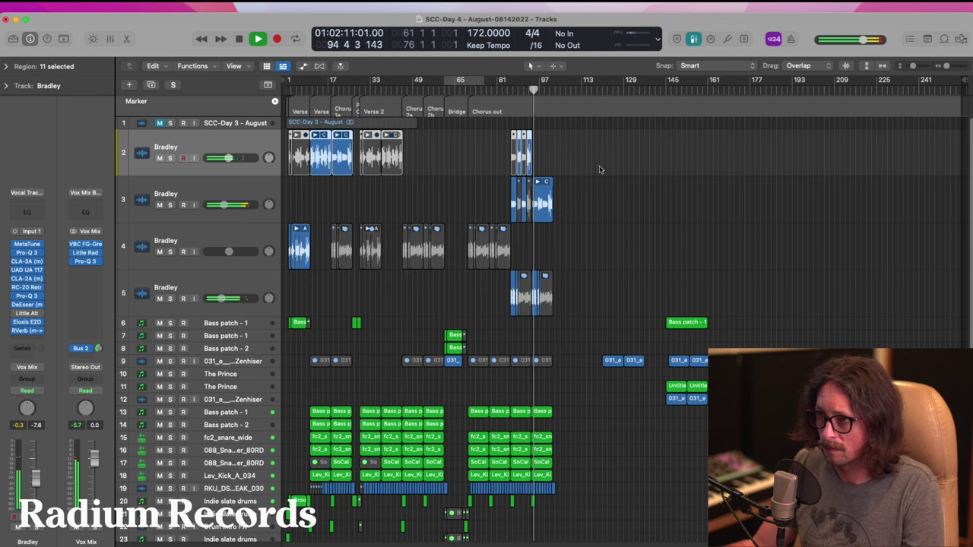
{"action": "left_click_drag", "start_coordinate": [512, 153], "coordinate": [620, 355]}
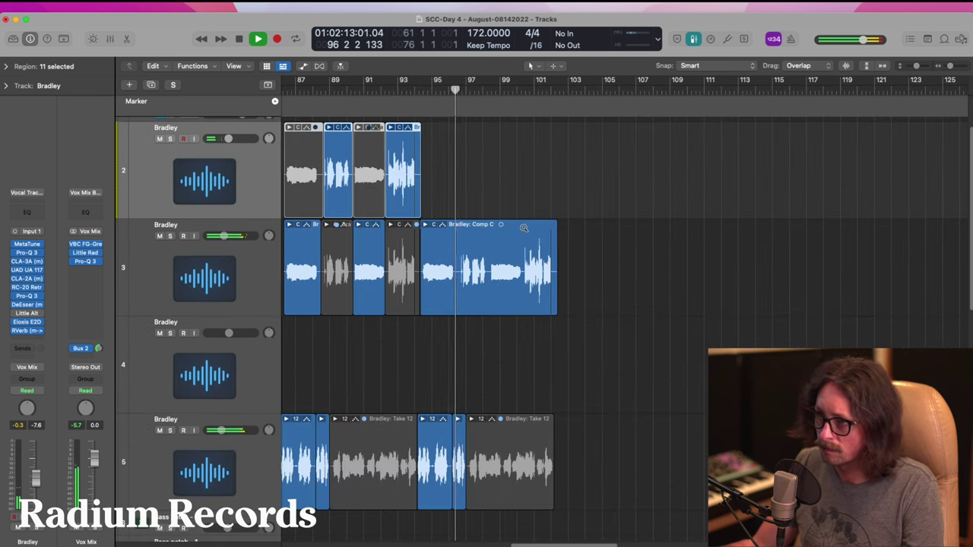
{"action": "left_click_drag", "start_coordinate": [419, 223], "coordinate": [532, 307]}
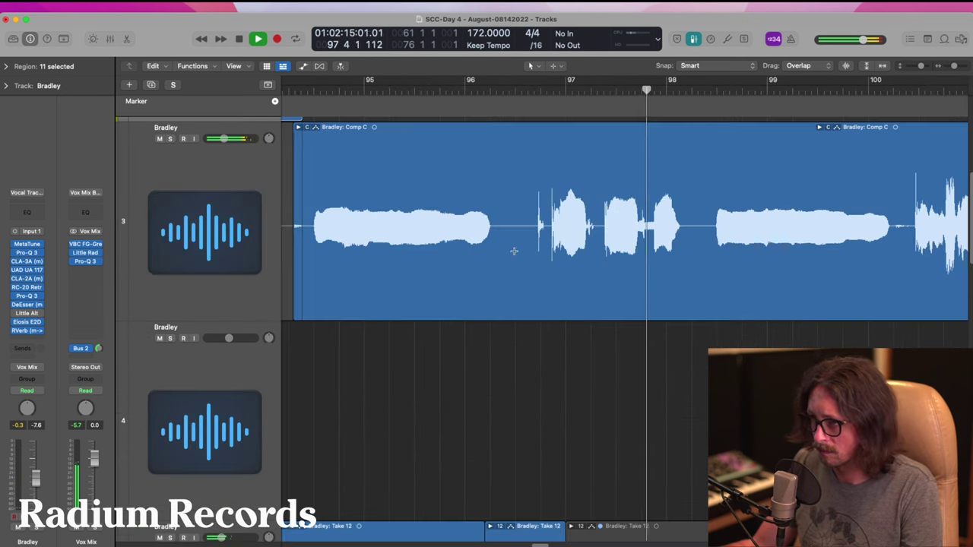
{"action": "left_click", "coordinate": [515, 251]}
{"action": "left_click", "coordinate": [700, 255]}
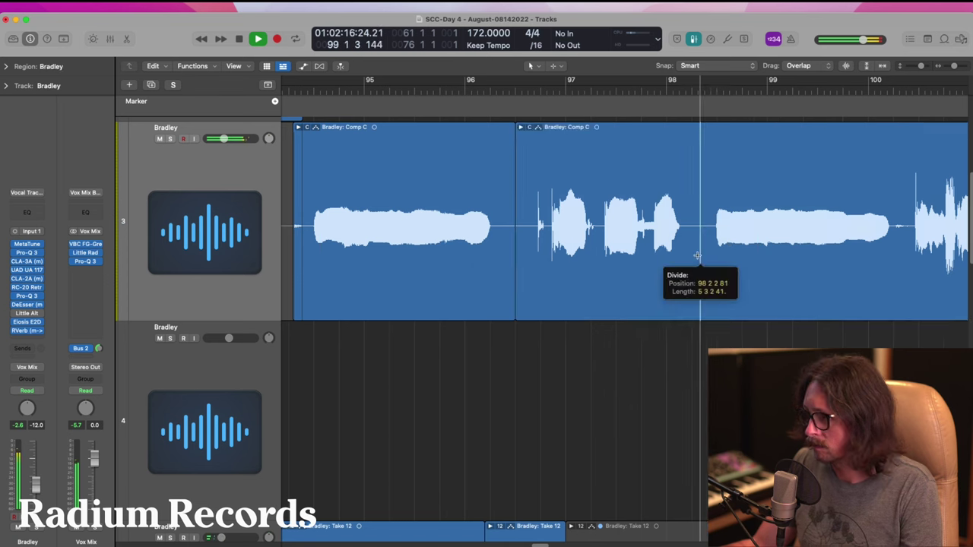
{"action": "left_click", "coordinate": [642, 255]}
{"action": "key", "text": "ctrl+m"}
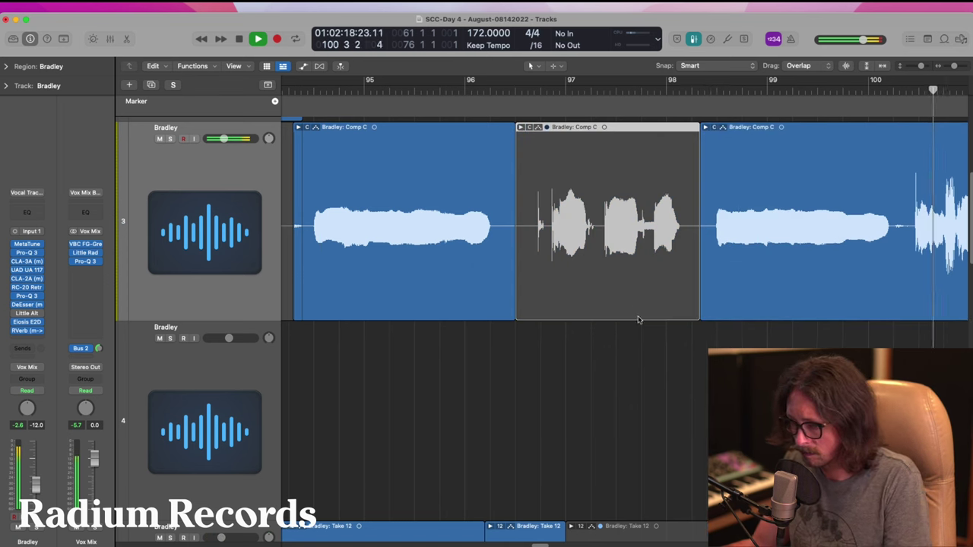
- Split the rest of that track 3 region at about bar 100 and mute its final phrase
{"action": "left_click", "coordinate": [654, 355], "text": "ctrl+alt"}
{"action": "left_click_drag", "start_coordinate": [484, 230], "coordinate": [594, 298]}
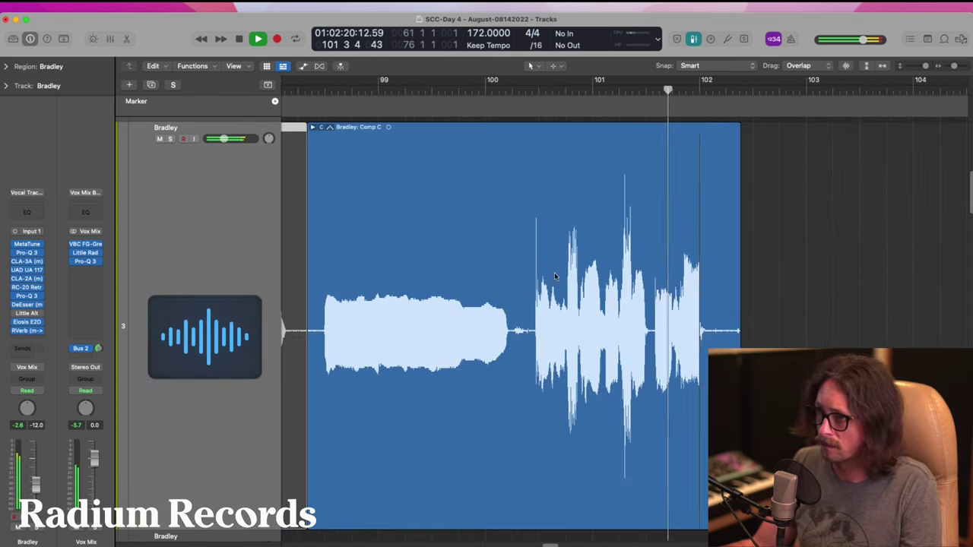
{"action": "left_click", "coordinate": [512, 350]}
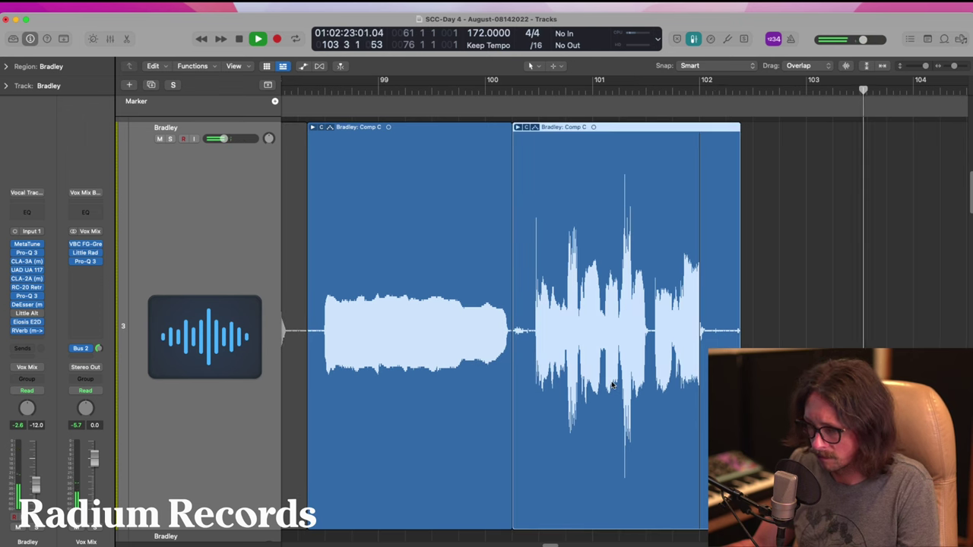
{"action": "key", "text": "ctrl+m"}
{"action": "left_click", "coordinate": [604, 174], "text": "ctrl+alt"}
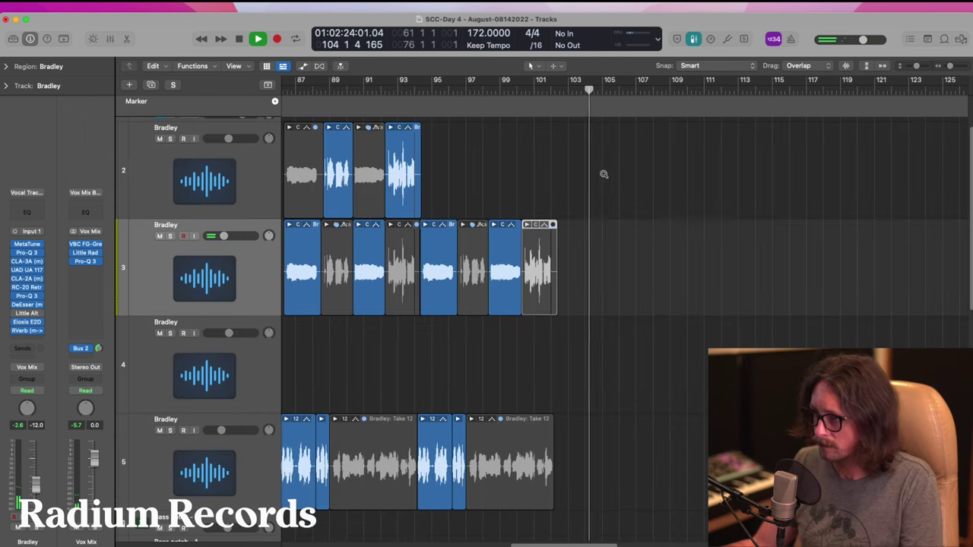
- Copy the Vox intro region at the start of the Chorus out to bar 96 on track 25 and play from there
{"action": "left_click", "coordinate": [415, 94]}
{"action": "key", "text": "space"}
{"action": "left_click", "coordinate": [456, 306], "text": "ctrl+alt"}
{"action": "scroll", "coordinate": [495, 435], "scroll_direction": "down", "scroll_amount": 5}
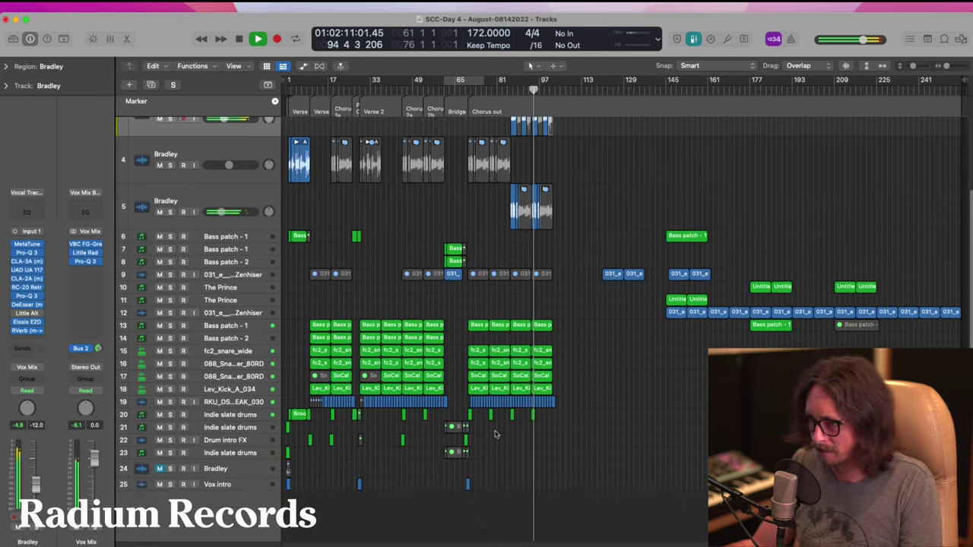
{"action": "left_click_drag", "start_coordinate": [419, 541], "coordinate": [707, 421]}
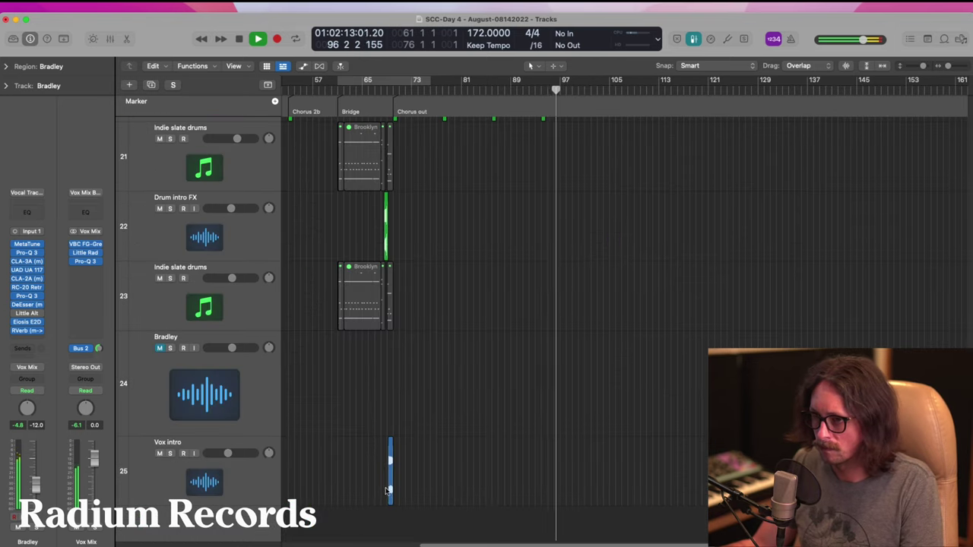
{"action": "left_click_drag", "start_coordinate": [388, 489], "coordinate": [558, 474]}
{"action": "left_click", "coordinate": [550, 93]}
- Copy the Vox intro region from bar 96 to bar 100 and replay from just before bar 96
{"action": "left_click_drag", "start_coordinate": [502, 235], "coordinate": [673, 534]}
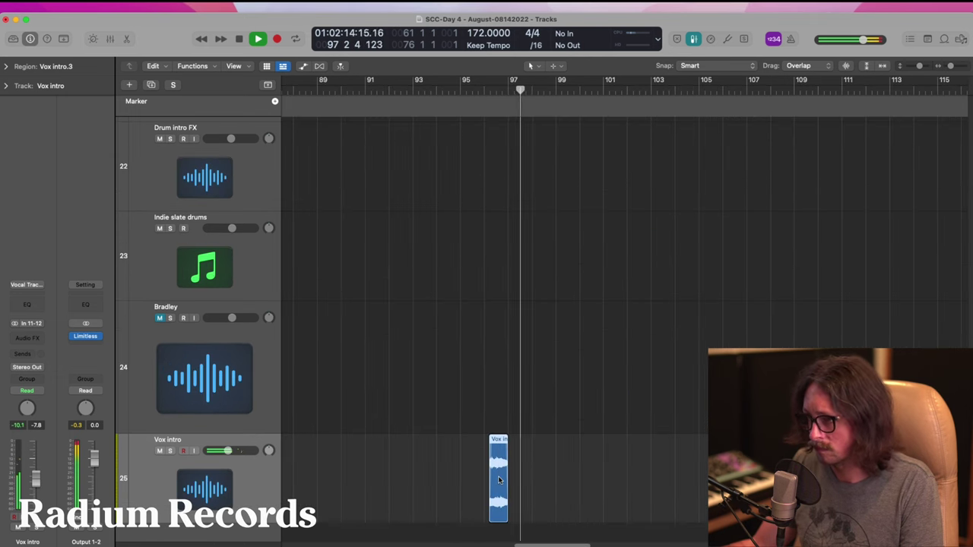
{"action": "left_click_drag", "start_coordinate": [434, 338], "coordinate": [809, 538]}
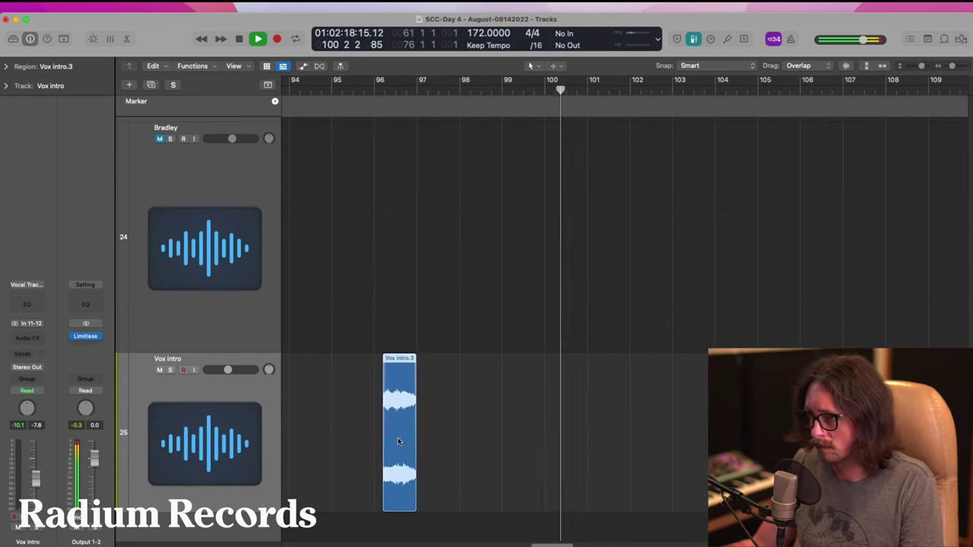
{"action": "left_click_drag", "start_coordinate": [398, 441], "coordinate": [571, 443]}
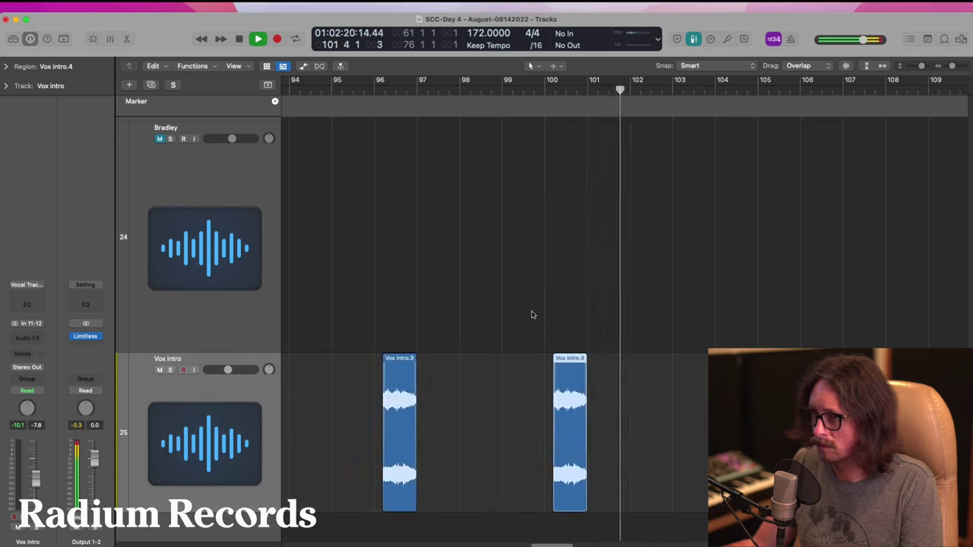
{"action": "left_click", "coordinate": [370, 88]}
{"action": "left_click", "coordinate": [539, 519], "text": "ctrl+alt"}
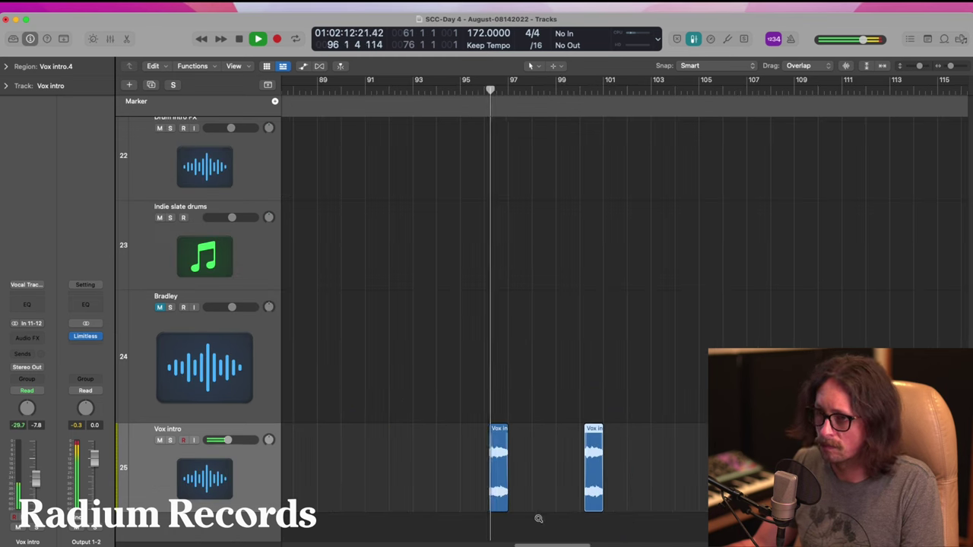
- Replace the muted Take 12 region at bar 97 on track 5 with copies of the two bar 94 regions at bar 98, and replay
{"action": "left_click", "coordinate": [525, 340], "text": "ctrl+alt"}
{"action": "scroll", "coordinate": [518, 317], "scroll_direction": "up", "scroll_amount": 10}
{"action": "scroll", "coordinate": [605, 247], "scroll_direction": "up", "scroll_amount": 15}
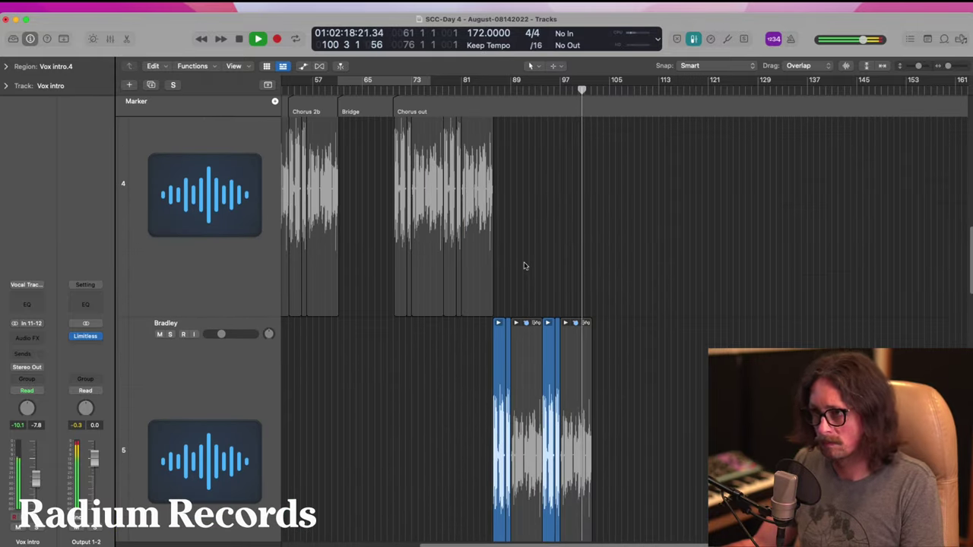
{"action": "left_click", "coordinate": [532, 304], "text": "ctrl+alt"}
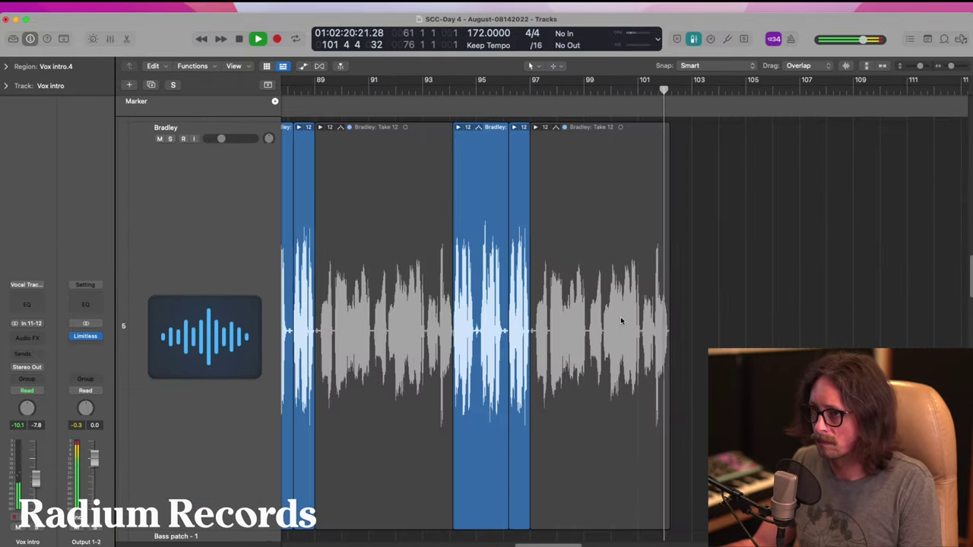
{"action": "left_click", "coordinate": [453, 90]}
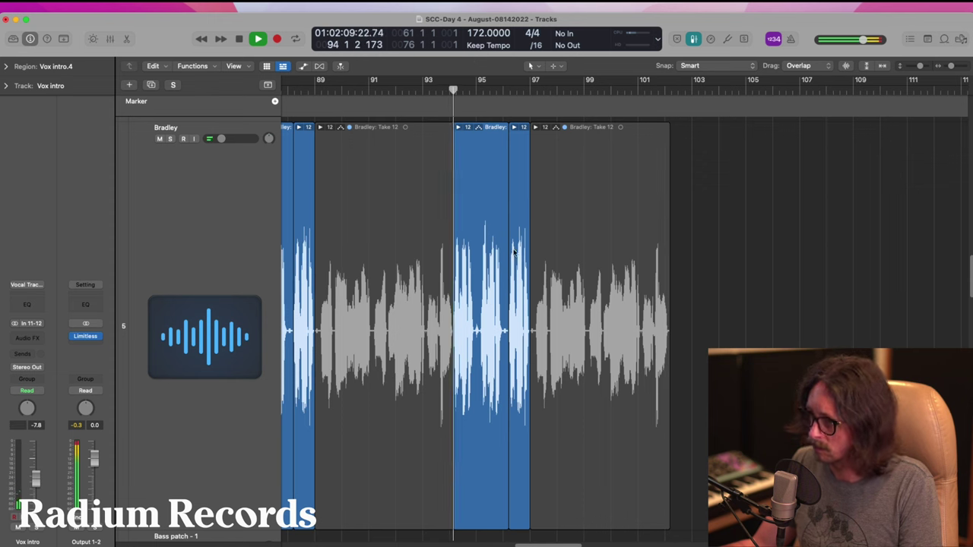
{"action": "left_click", "coordinate": [548, 322]}
{"action": "key", "text": "Delete"}
{"action": "left_click_drag", "start_coordinate": [593, 354], "coordinate": [584, 396]}
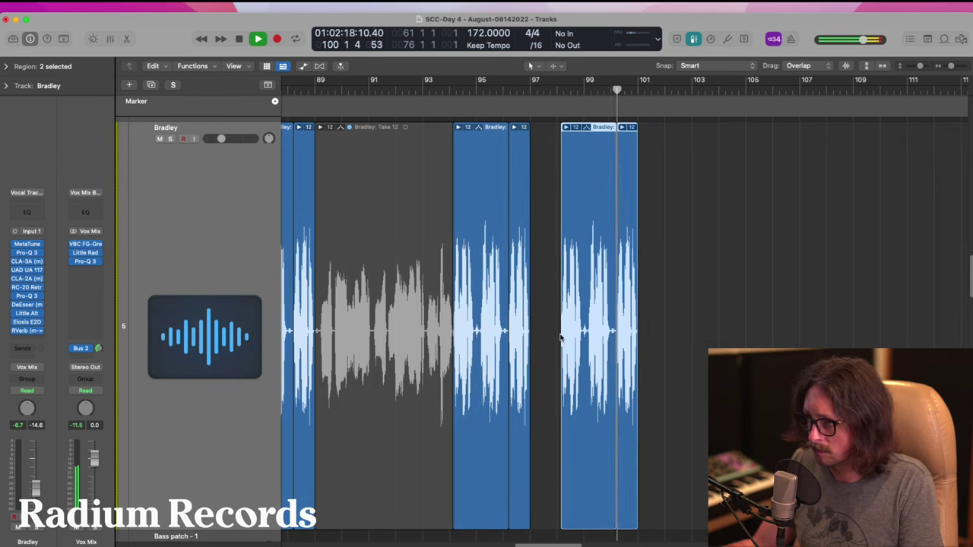
{"action": "left_click", "coordinate": [447, 94]}
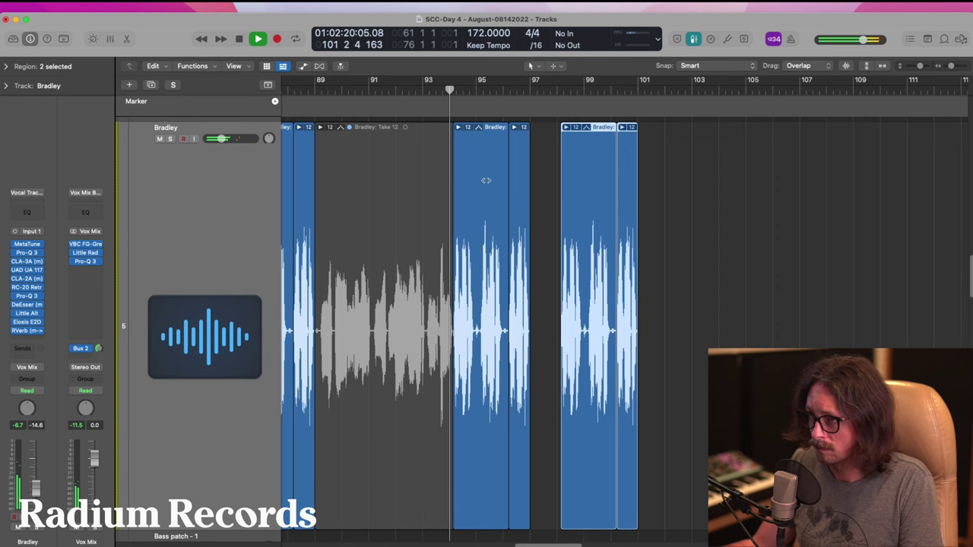
- Delete the remaining muted Take 12 region at bar 89 on track 5
{"action": "key", "text": "z"}
{"action": "scroll", "coordinate": [511, 338], "scroll_direction": "down", "scroll_amount": 7}
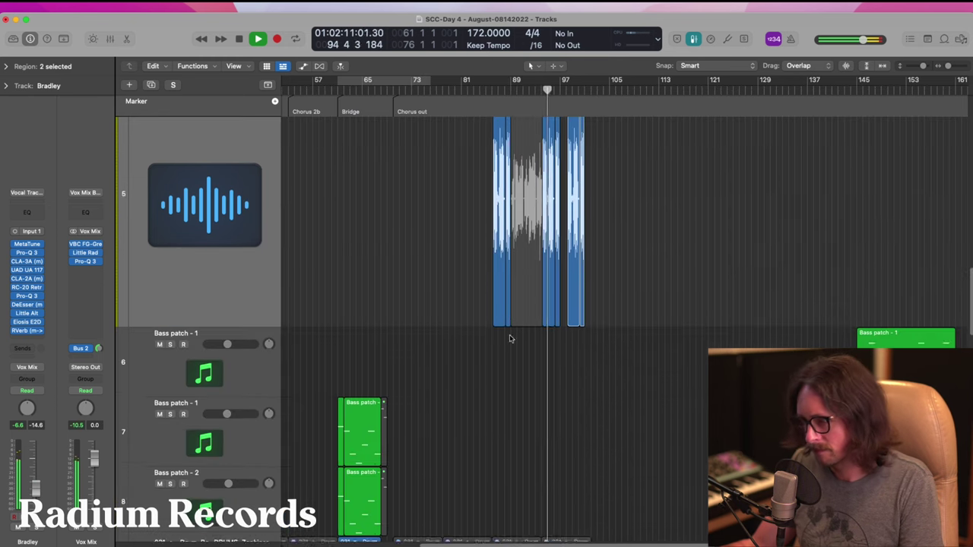
{"action": "left_click", "coordinate": [519, 253]}
{"action": "key", "text": "Delete"}
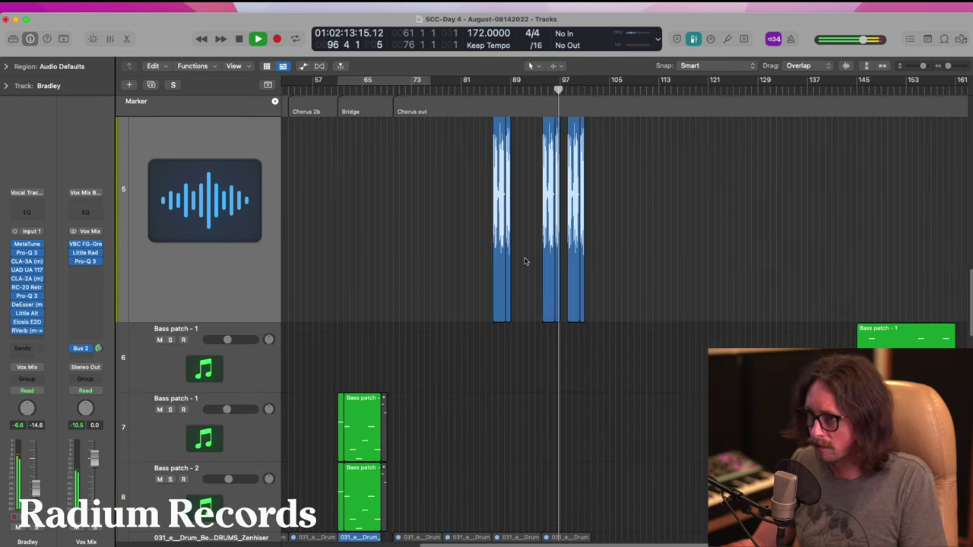
- Copy the Vox intro region from bar 100 to bar 102 on track 25 and replay from just before bar 100
{"action": "left_click", "coordinate": [476, 219], "text": "ctrl+alt"}
{"action": "left_click", "coordinate": [476, 220], "text": "ctrl+alt"}
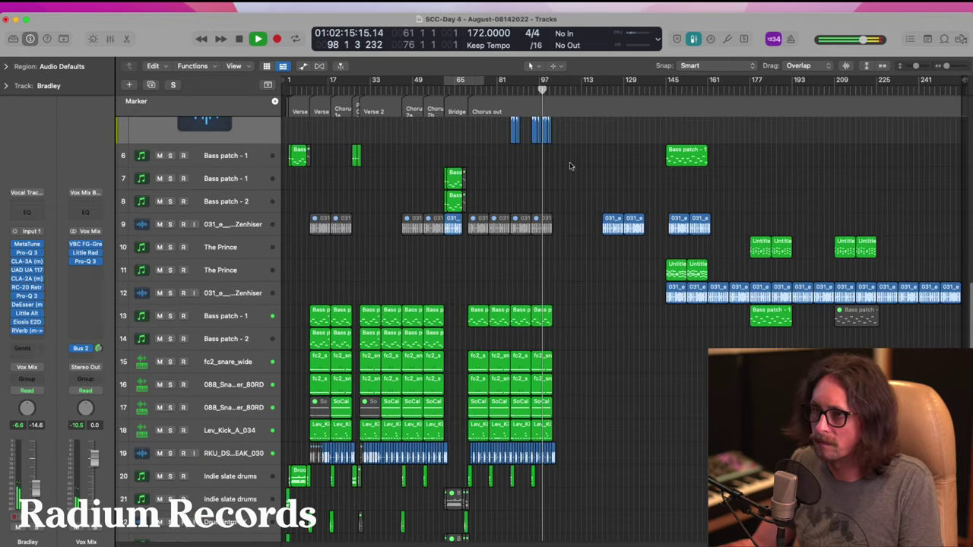
{"action": "scroll", "coordinate": [498, 245], "scroll_direction": "down", "scroll_amount": 5}
{"action": "left_click_drag", "start_coordinate": [533, 416], "coordinate": [595, 496]}
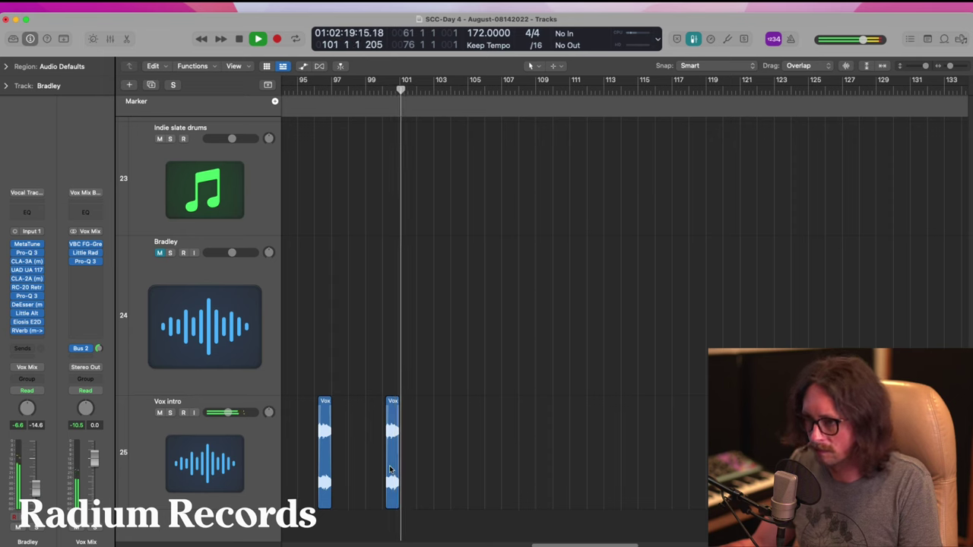
{"action": "left_click_drag", "start_coordinate": [390, 470], "coordinate": [426, 465]}
{"action": "key", "text": "space"}
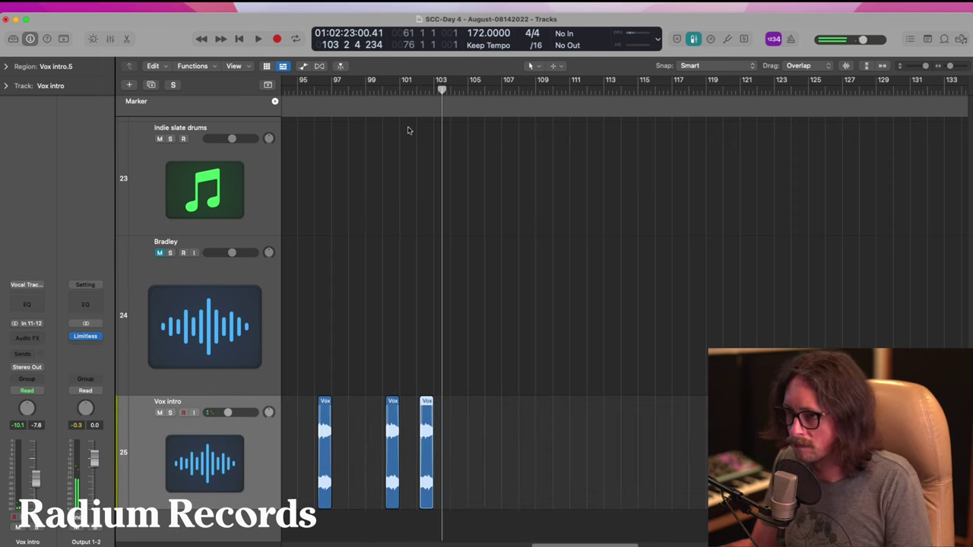
{"action": "left_click", "coordinate": [384, 83]}
{"action": "key", "text": "space"}
{"action": "key", "text": "z"}
{"action": "scroll", "coordinate": [550, 404], "scroll_direction": "up", "scroll_amount": 5}
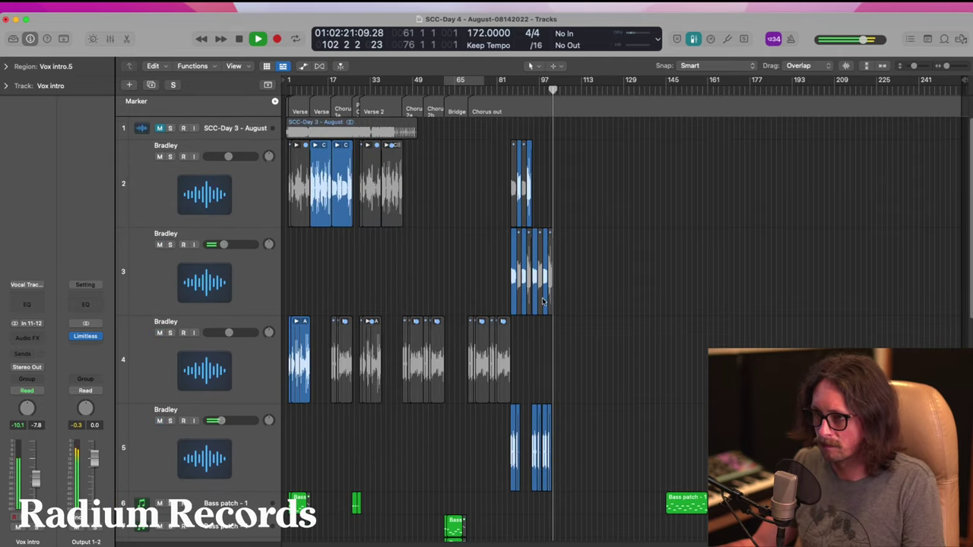
- Stop playback and set a cycle range from bar 2 to bar 108 over the whole song
{"action": "key", "text": "space"}
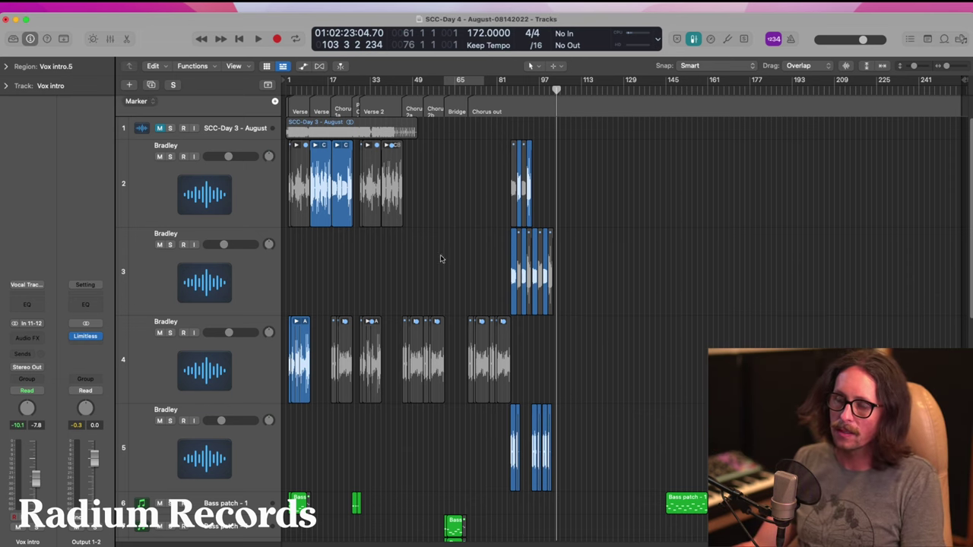
{"action": "scroll", "coordinate": [442, 257], "scroll_direction": "down", "scroll_amount": 5}
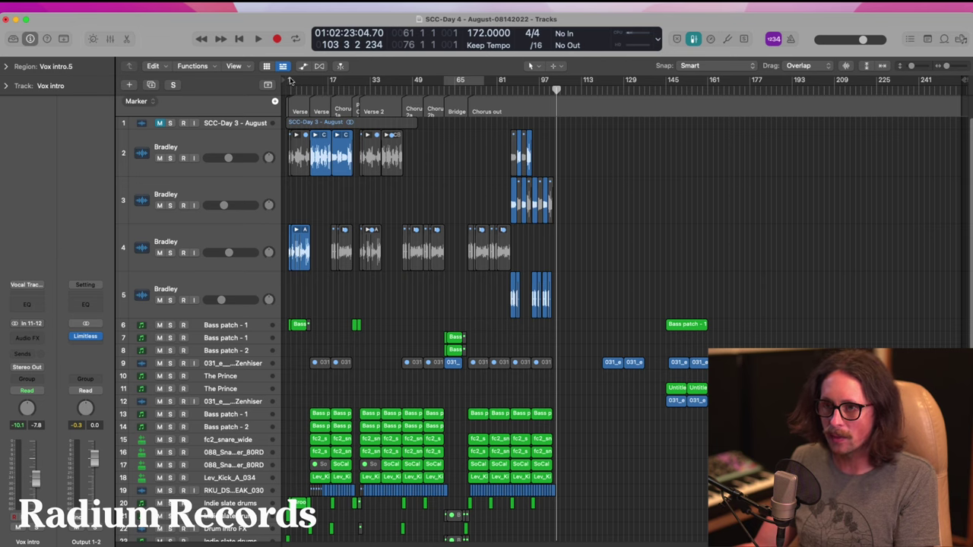
{"action": "left_click_drag", "start_coordinate": [288, 84], "coordinate": [561, 156]}
- Review the arrangement across all tracks, checking both The Prince tracks and the intro drum regions, and return the playhead to the song start
{"action": "scroll", "coordinate": [479, 311], "scroll_direction": "down", "scroll_amount": 2}
{"action": "scroll", "coordinate": [479, 311], "scroll_direction": "down", "scroll_amount": 3}
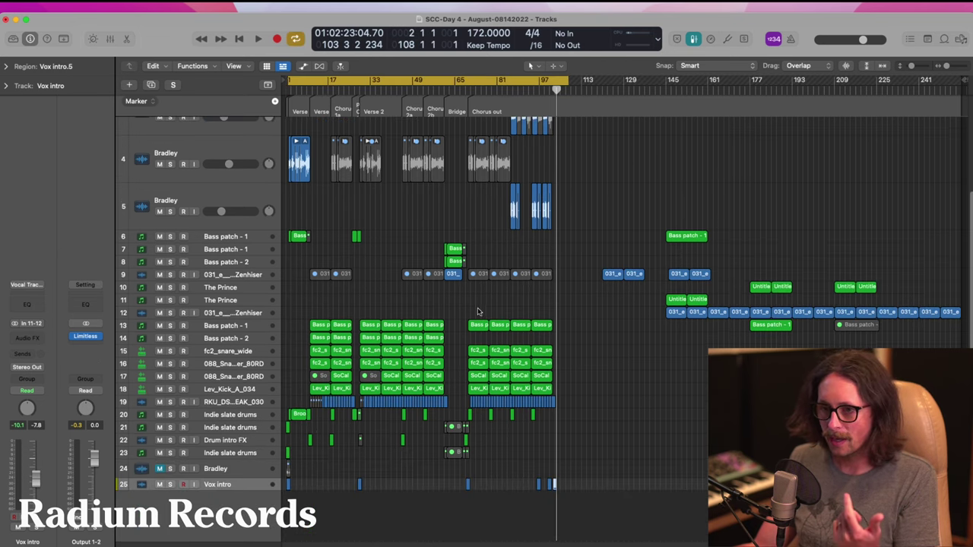
{"action": "scroll", "coordinate": [476, 340], "scroll_direction": "up", "scroll_amount": 5}
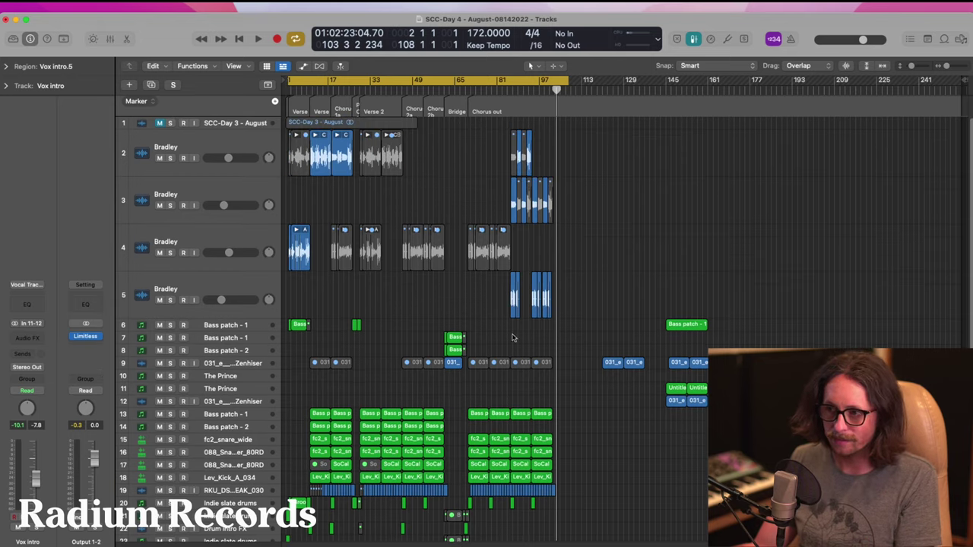
{"action": "left_click", "coordinate": [215, 405]}
{"action": "left_click", "coordinate": [225, 388]}
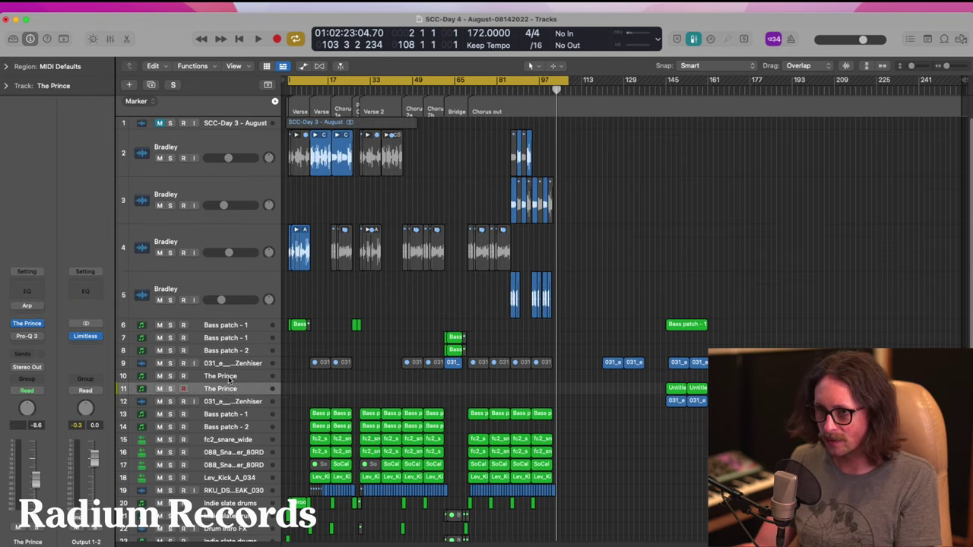
{"action": "left_click", "coordinate": [226, 376]}
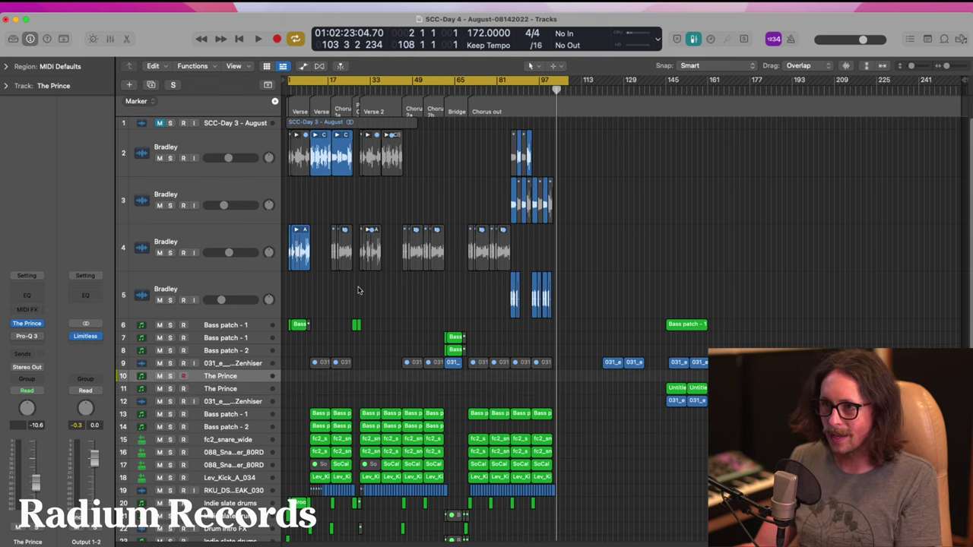
{"action": "scroll", "coordinate": [359, 289], "scroll_direction": "down", "scroll_amount": 5}
{"action": "scroll", "coordinate": [447, 360], "scroll_direction": "up", "scroll_amount": 5}
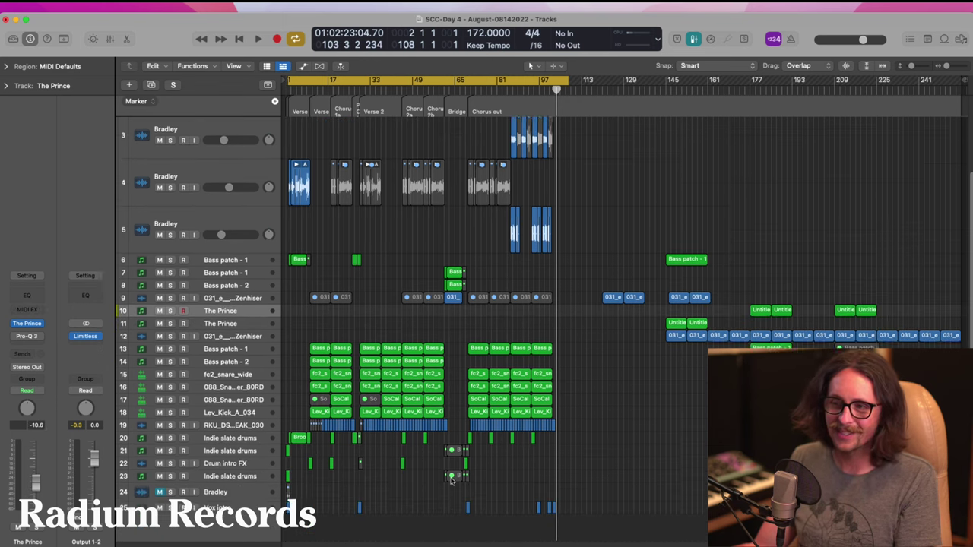
{"action": "scroll", "coordinate": [416, 453], "scroll_direction": "down", "scroll_amount": 5}
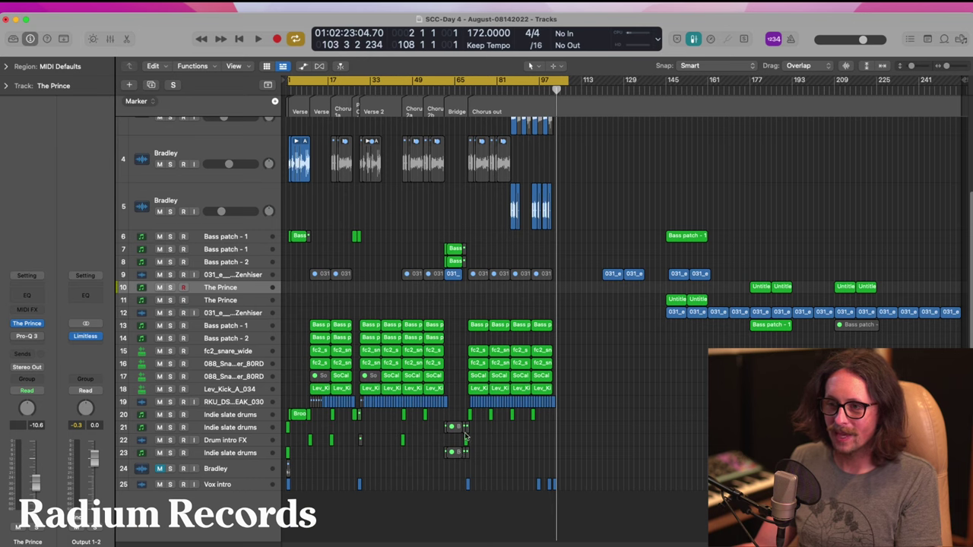
{"action": "left_click_drag", "start_coordinate": [319, 417], "coordinate": [284, 540]}
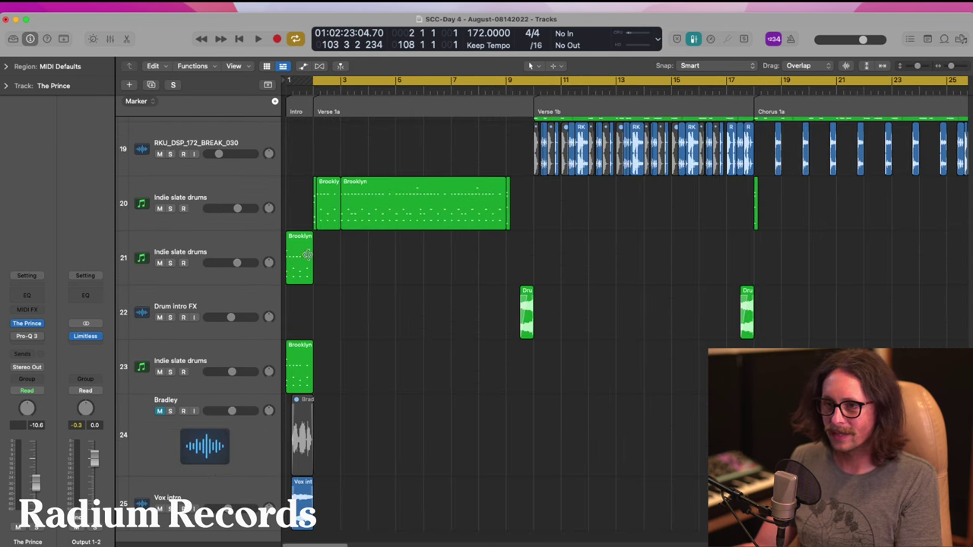
{"action": "left_click", "coordinate": [380, 382], "text": "ctrl+alt"}
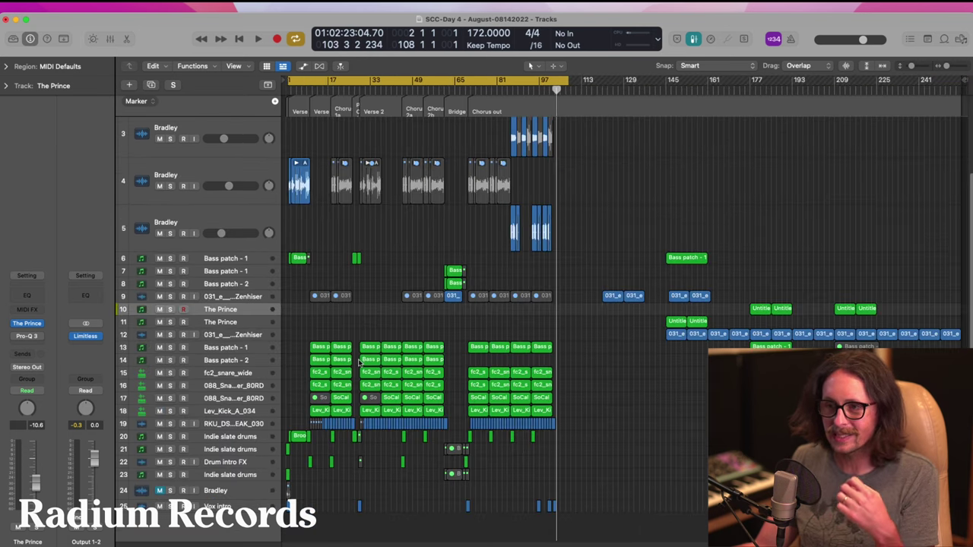
{"action": "scroll", "coordinate": [373, 387], "scroll_direction": "up", "scroll_amount": 3}
{"action": "key", "text": "Return"}
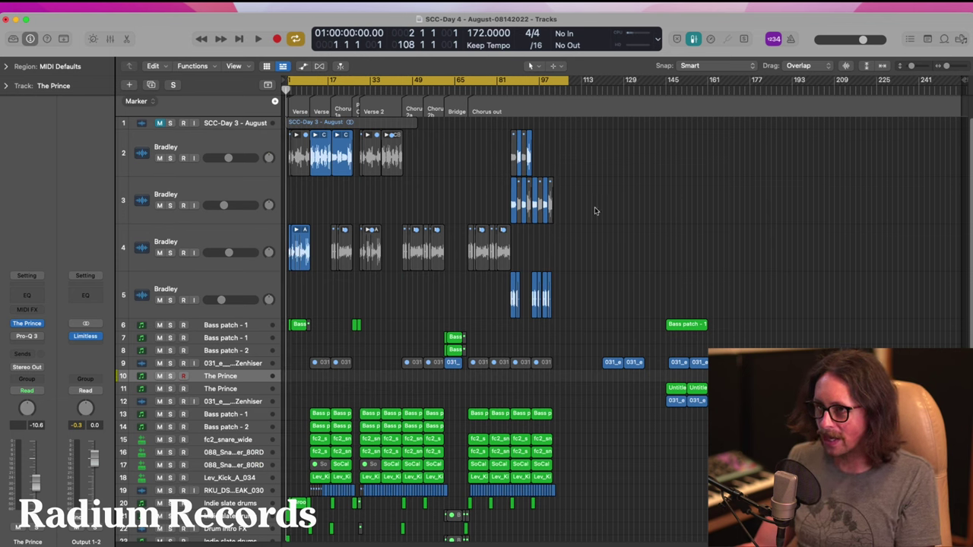
- Mute the second and fourth vocal regions of the Chorus out ending on track 2
{"action": "left_click_drag", "start_coordinate": [428, 147], "coordinate": [603, 342]}
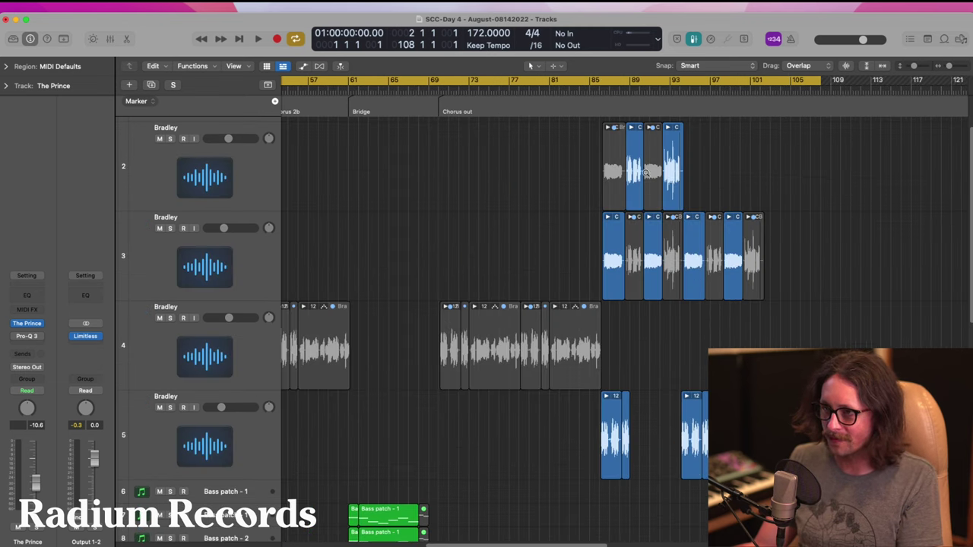
{"action": "left_click", "coordinate": [634, 178]}
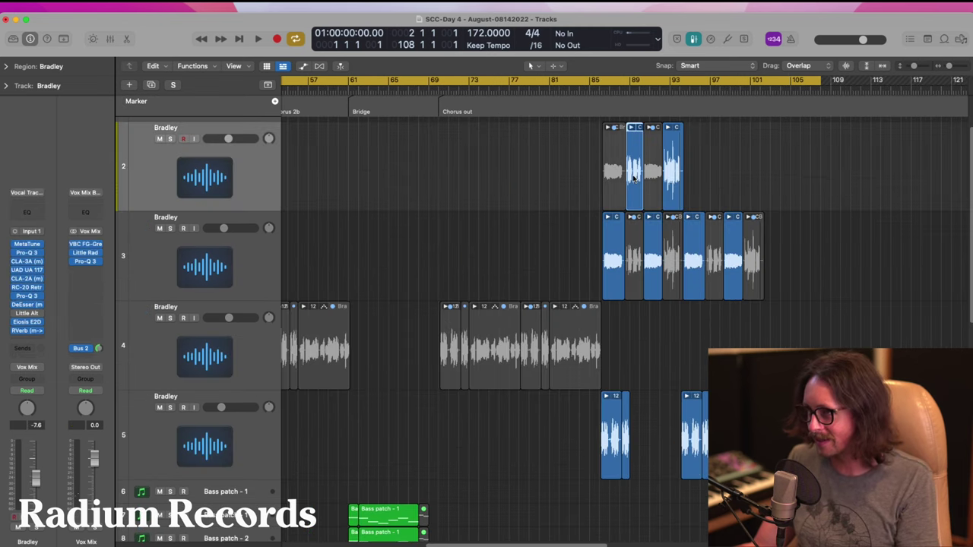
{"action": "key", "text": "ctrl+m"}
{"action": "left_click", "coordinate": [672, 198]}
{"action": "key", "text": "ctrl+m"}
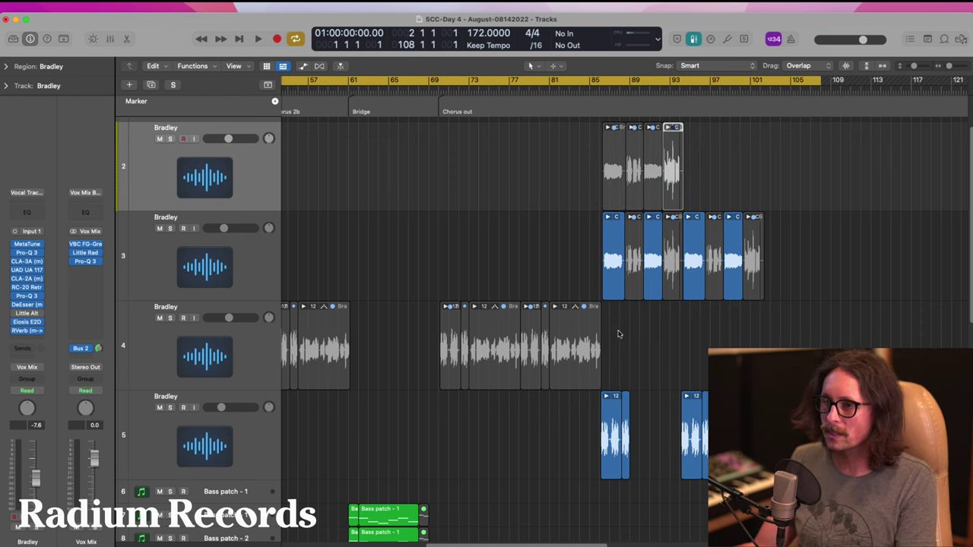
- Copy the two Take 12 regions at bar 86 on track 5 to bar 90
{"action": "left_click_drag", "start_coordinate": [554, 186], "coordinate": [808, 512]}
{"action": "left_click_drag", "start_coordinate": [499, 416], "coordinate": [526, 441]}
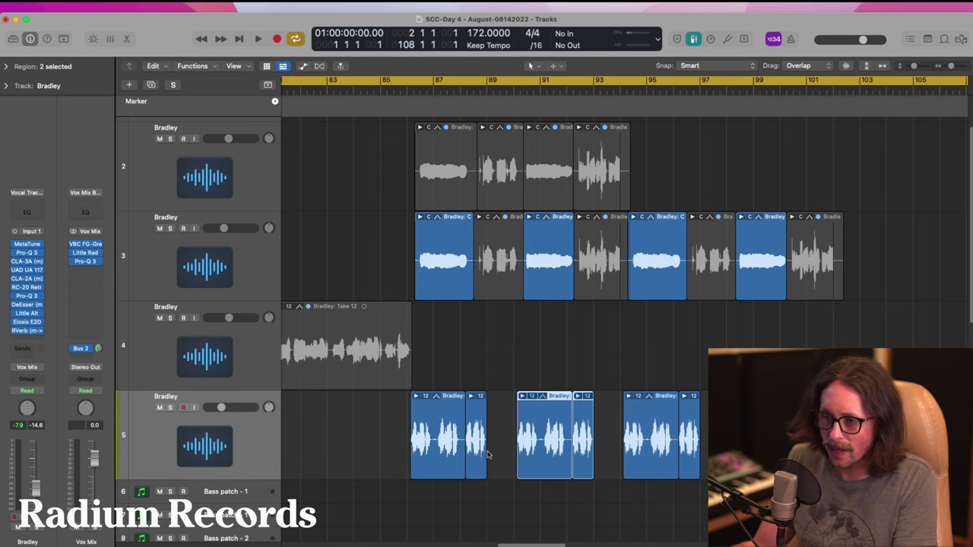